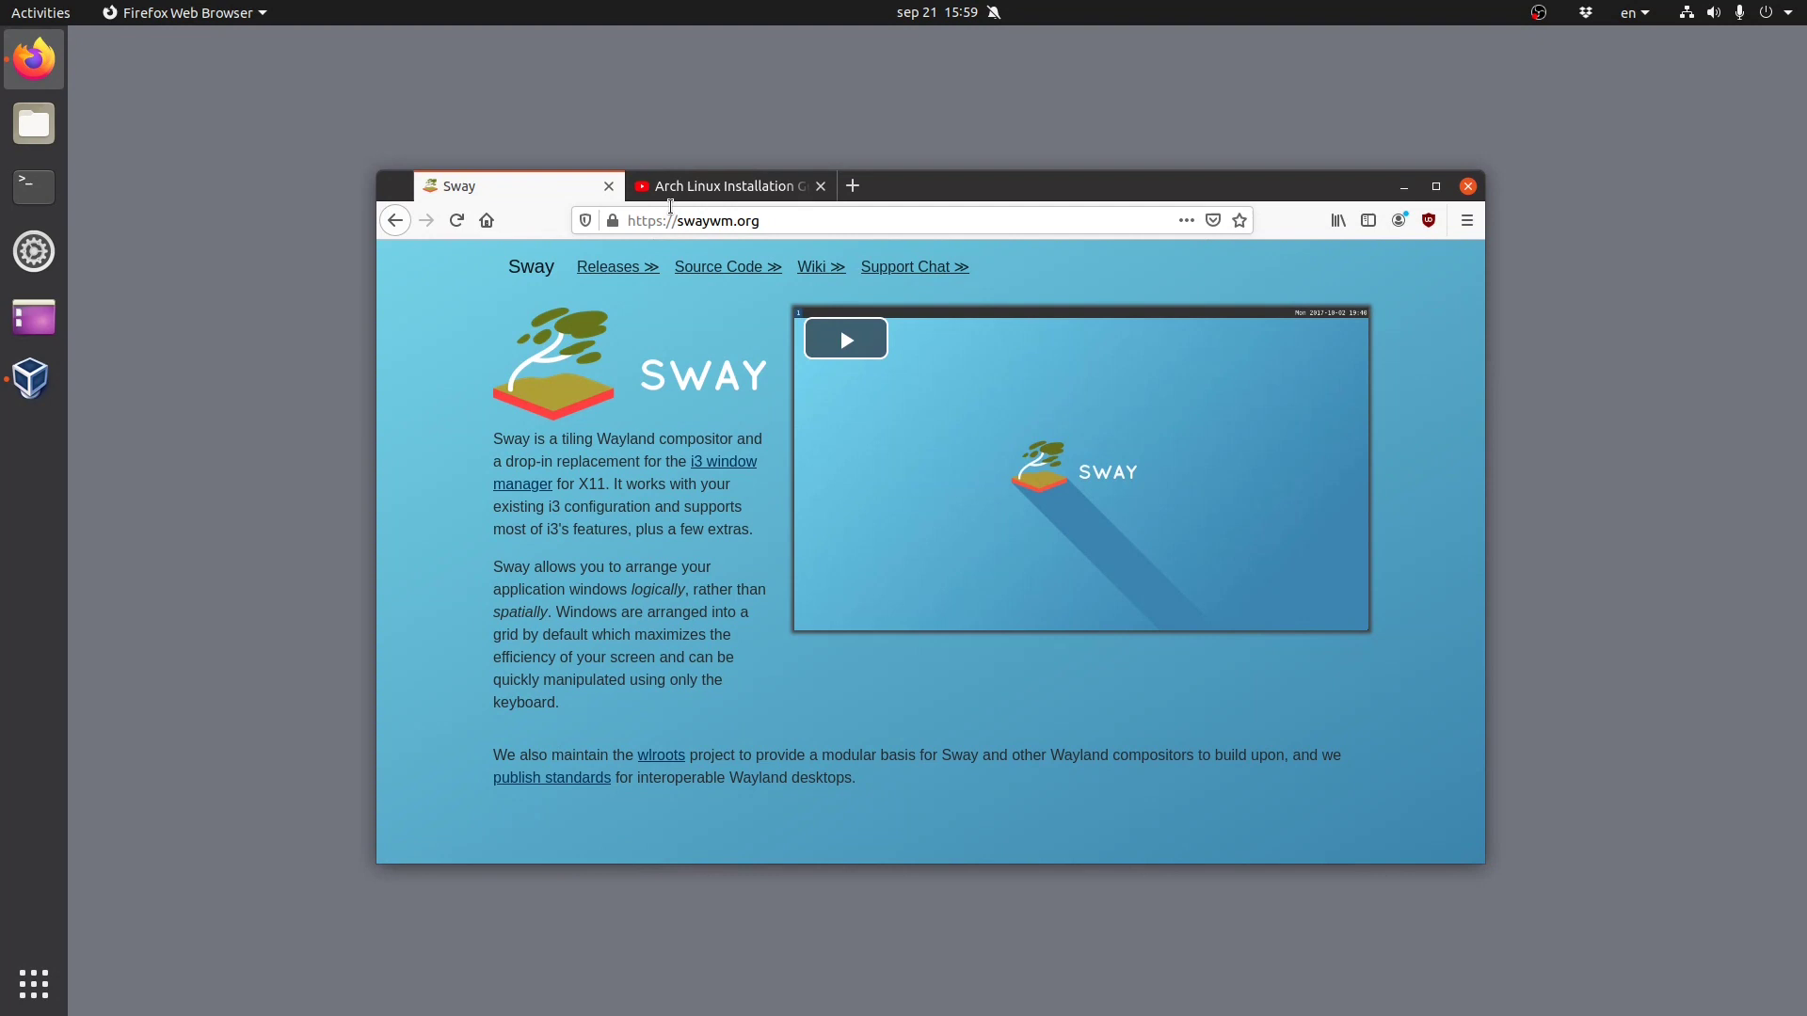
# Step: Switch Firefox to the 'Arch Linux Installation Guide' video tab
pyautogui.click(687, 187)
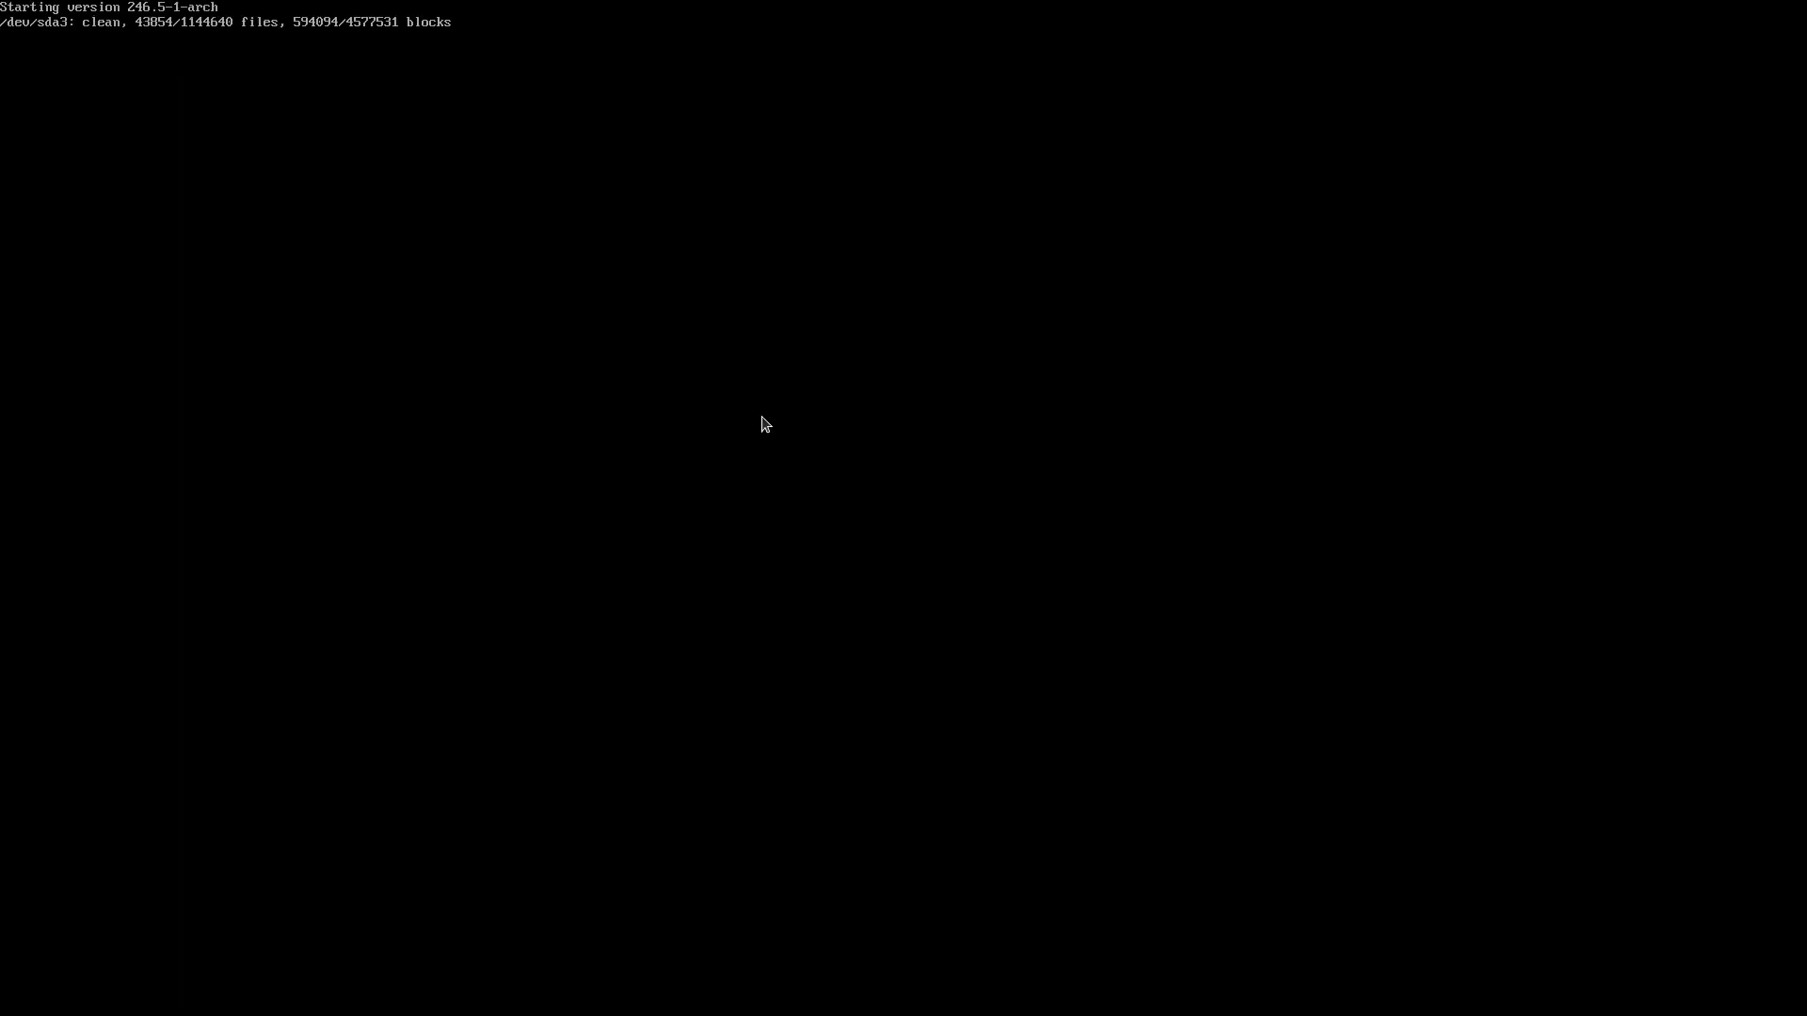
# Step: Log in at the Arch Linux console with the user account name
pyautogui.write('dsab')
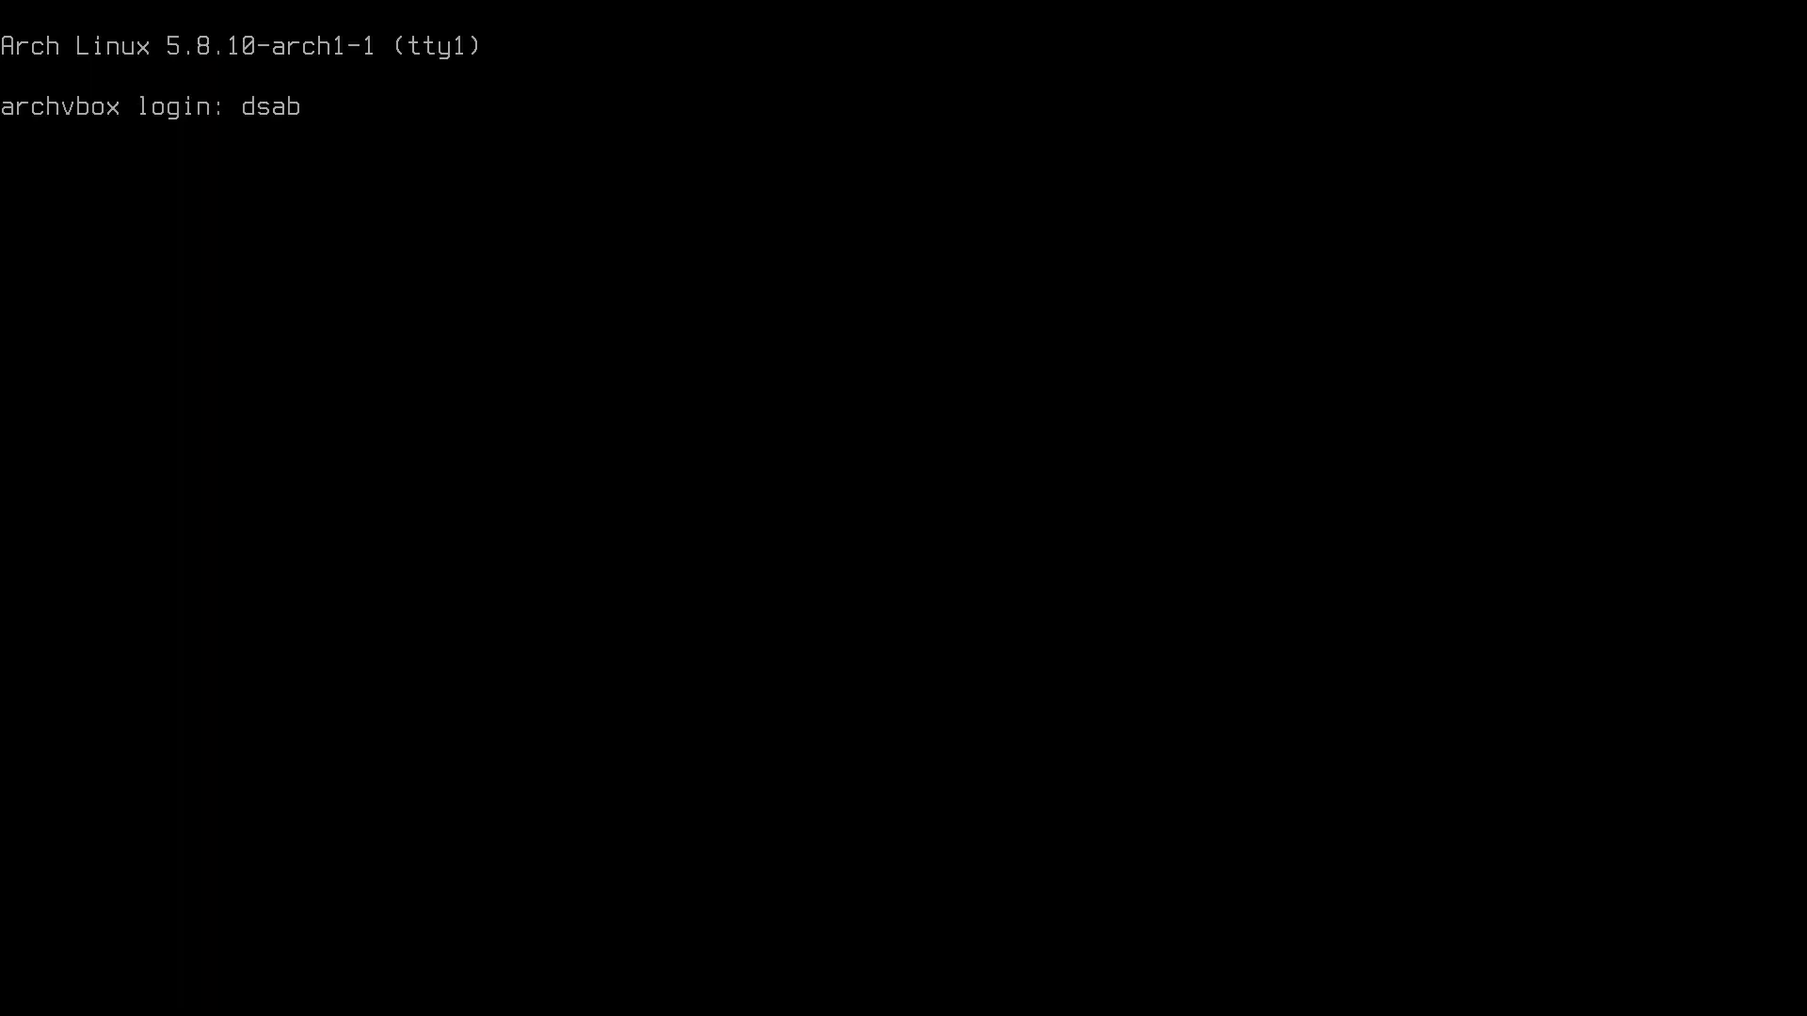
pyautogui.press('BackSpace')
pyautogui.press('BackSpace')
pyautogui.press('BackSpace')
pyautogui.write('asb')
pyautogui.press('Return')
pyautogui.press('Return')
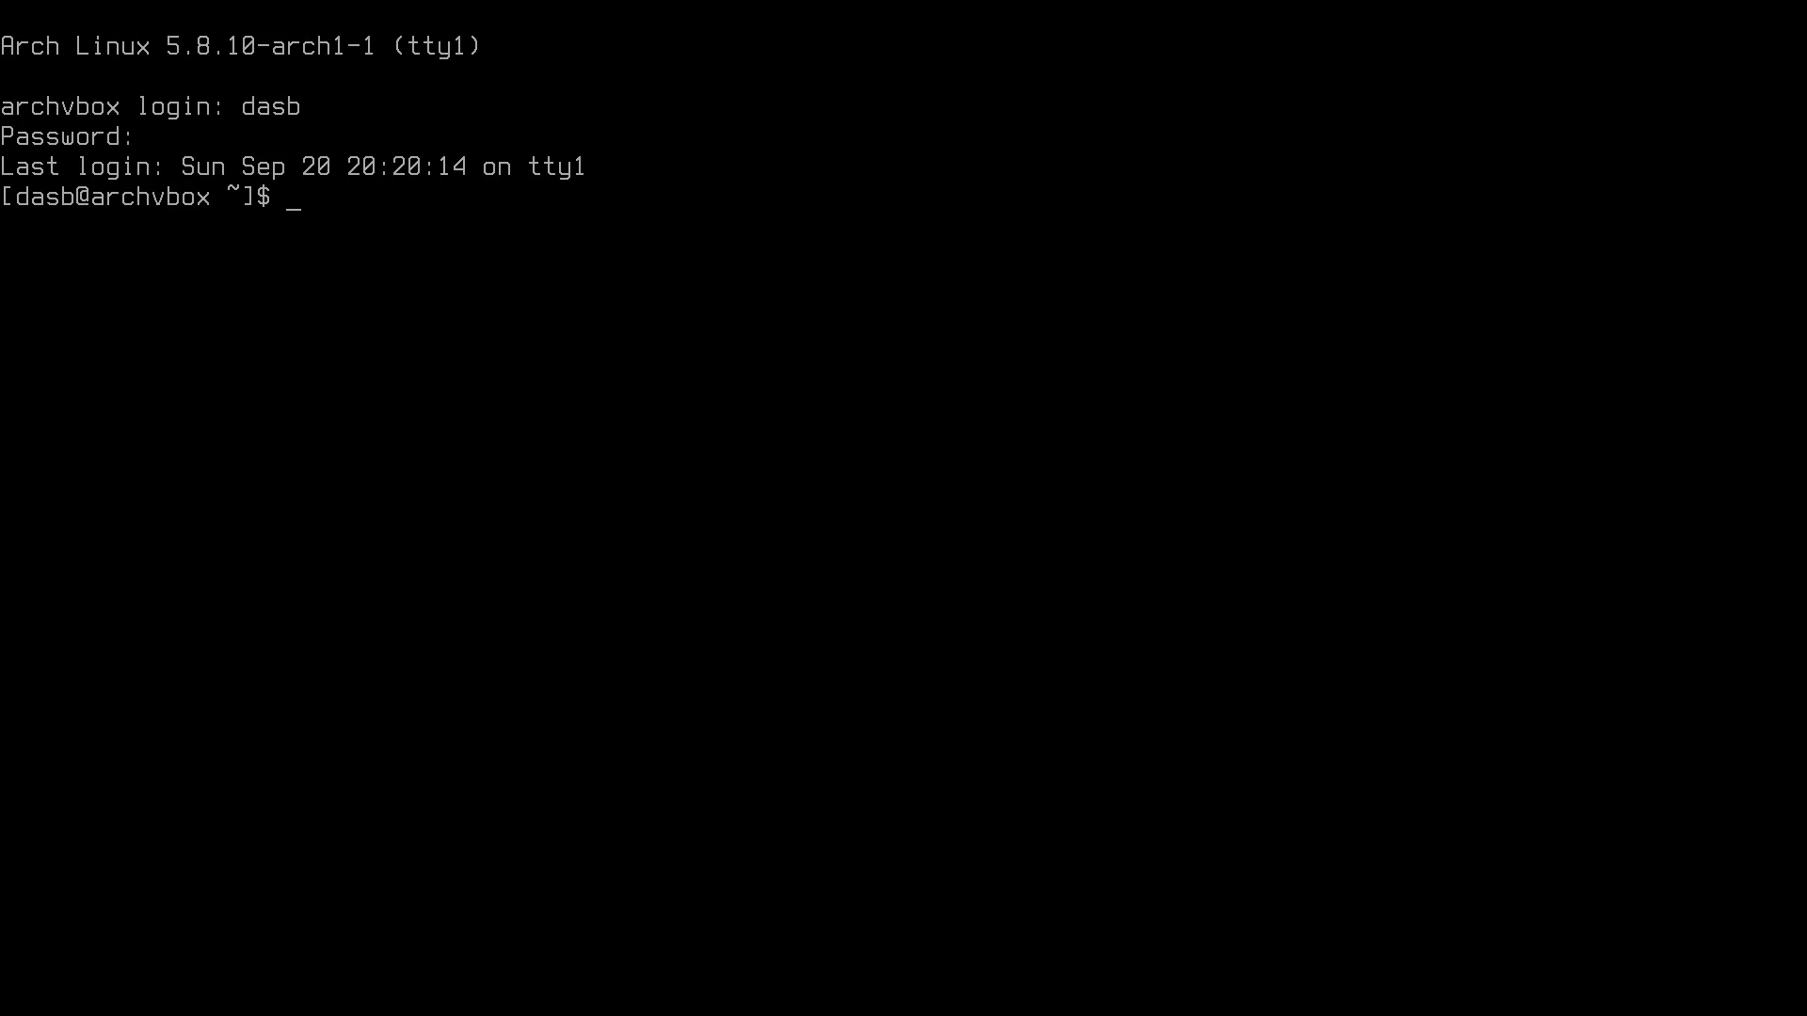
# Step: Run 'sudo pacman -Syu' and confirm the full system upgrade
pyautogui.write('sudo pamc')
pyautogui.press('BackSpace')
pyautogui.press('BackSpace')
pyautogui.write('cman -Syu')
pyautogui.press('Return')
pyautogui.press('Return')
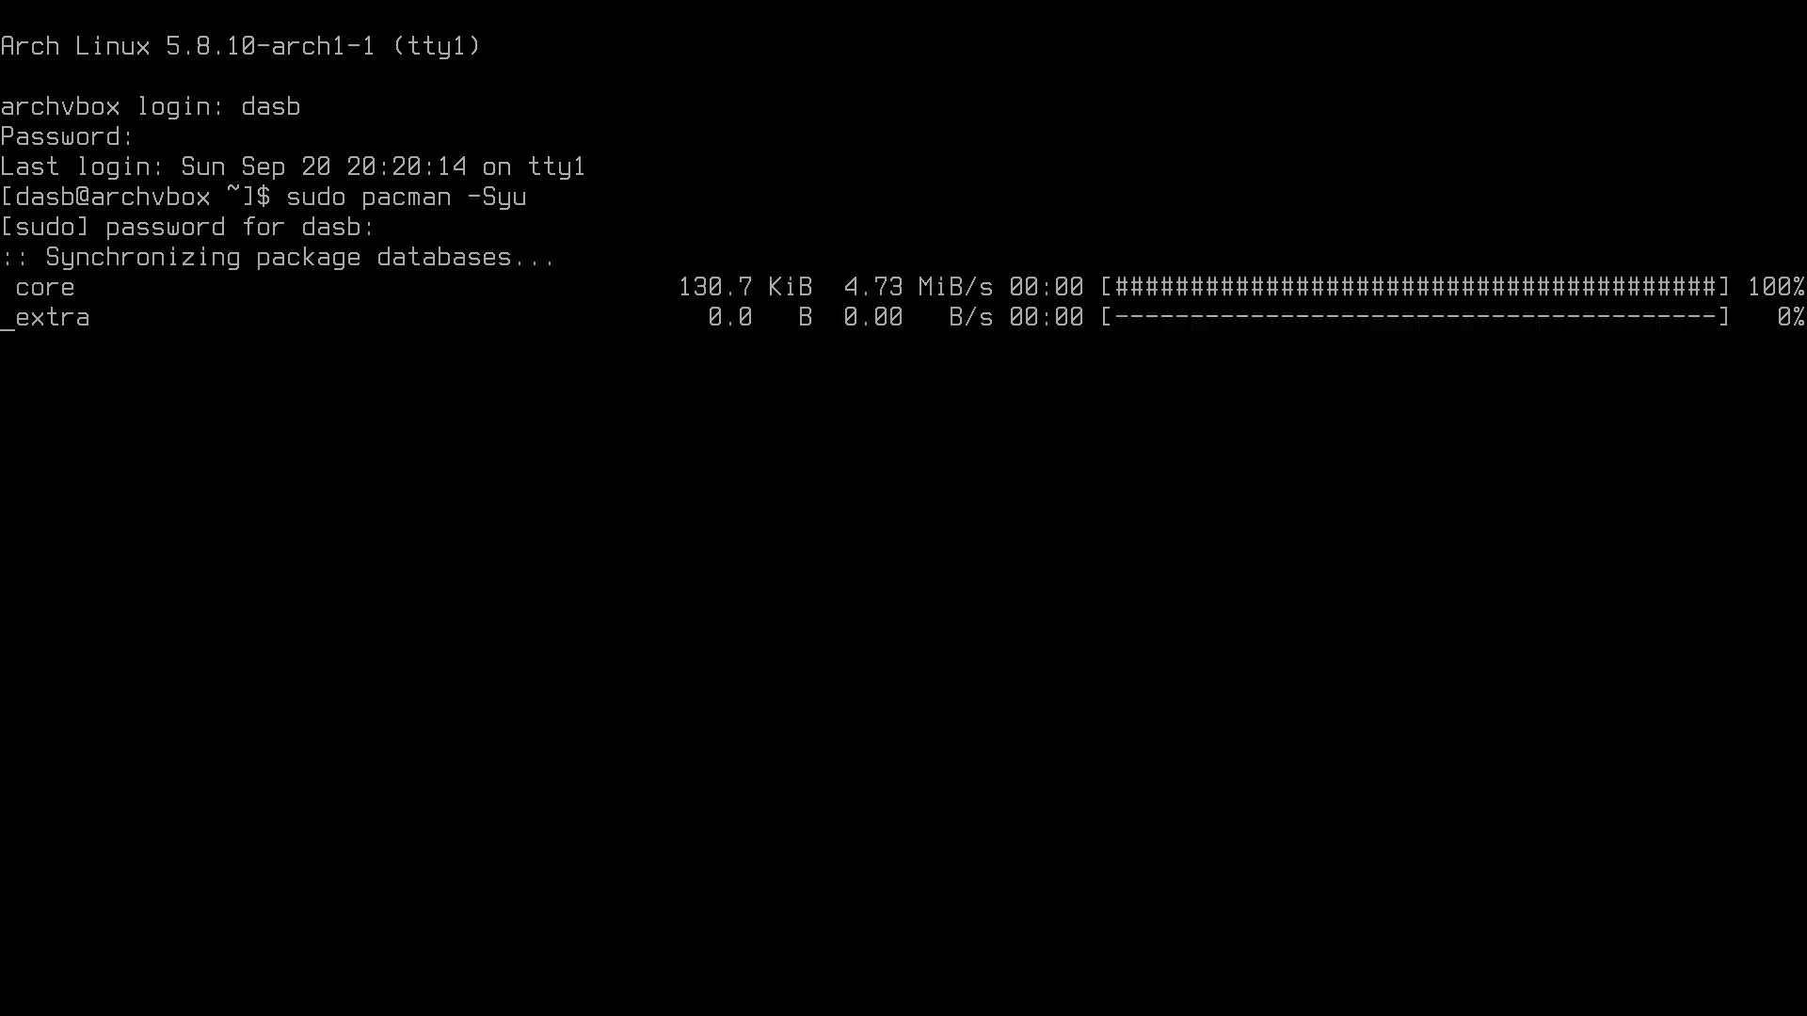
pyautogui.write('y')
pyautogui.press('Return')
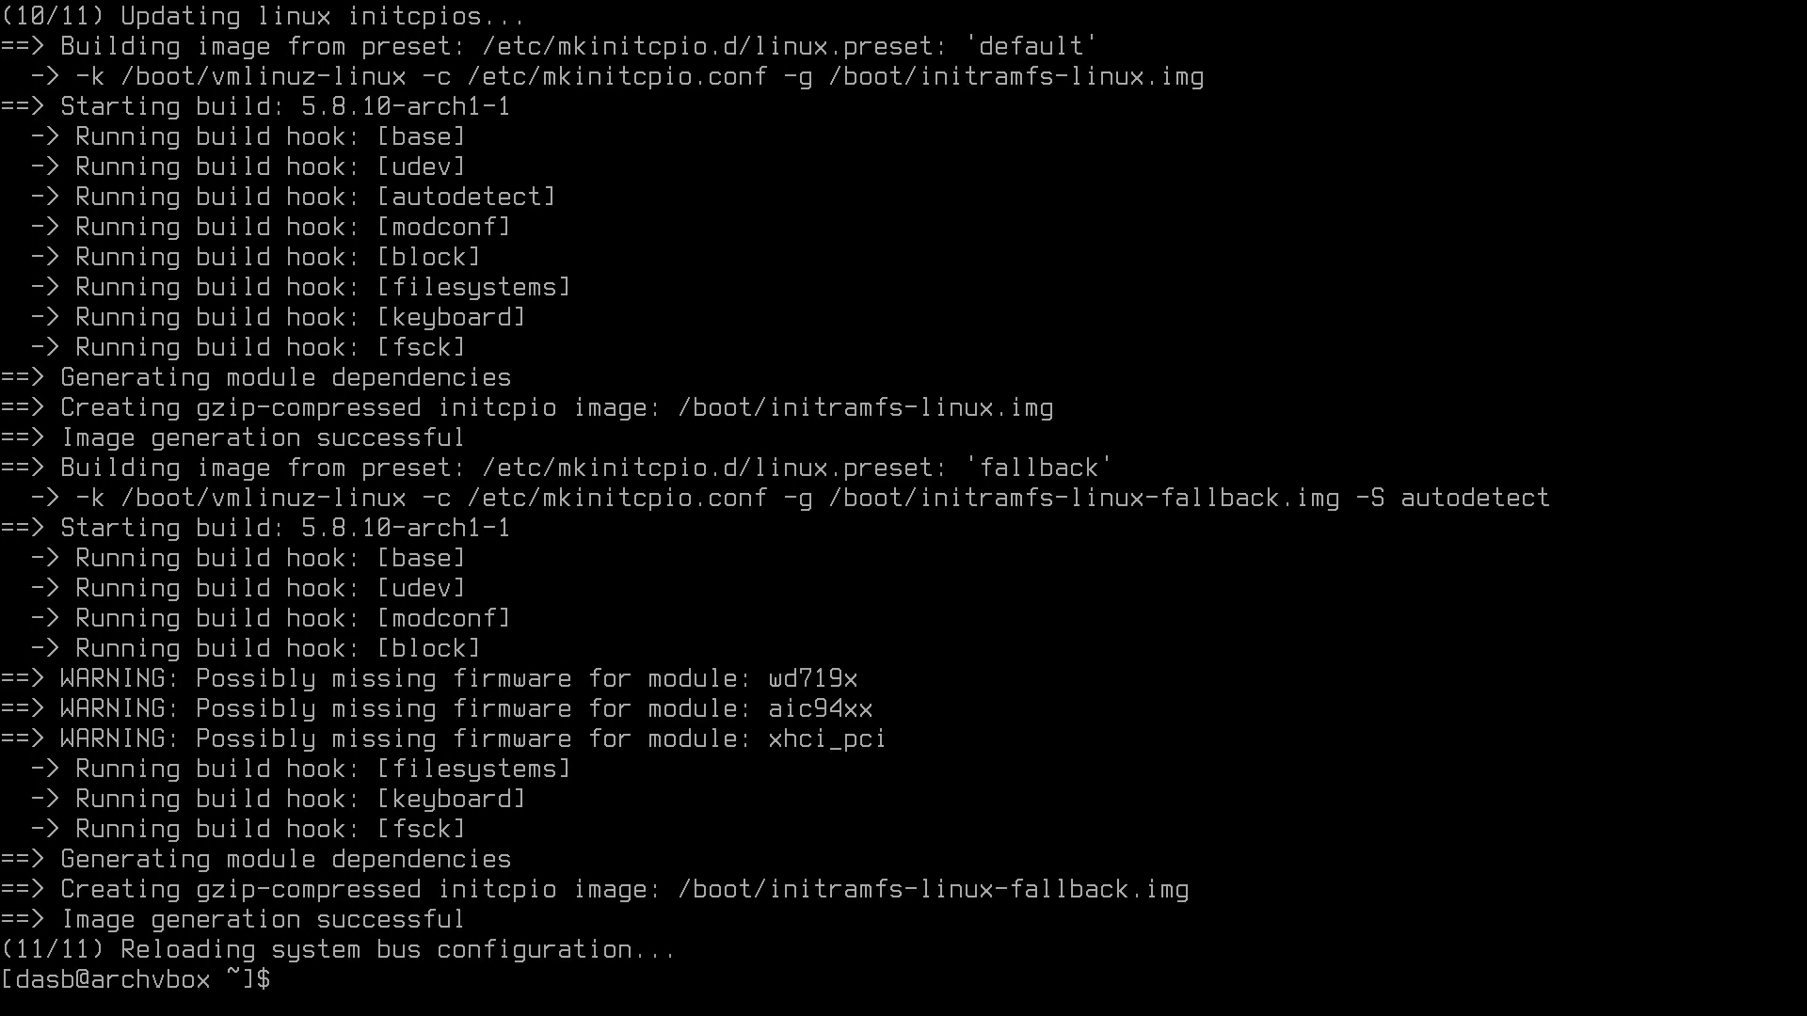
# Step: Install sway and alacritty, accepting the default font and OpenGL providers
pyautogui.hotkey('ctrl', 'l')
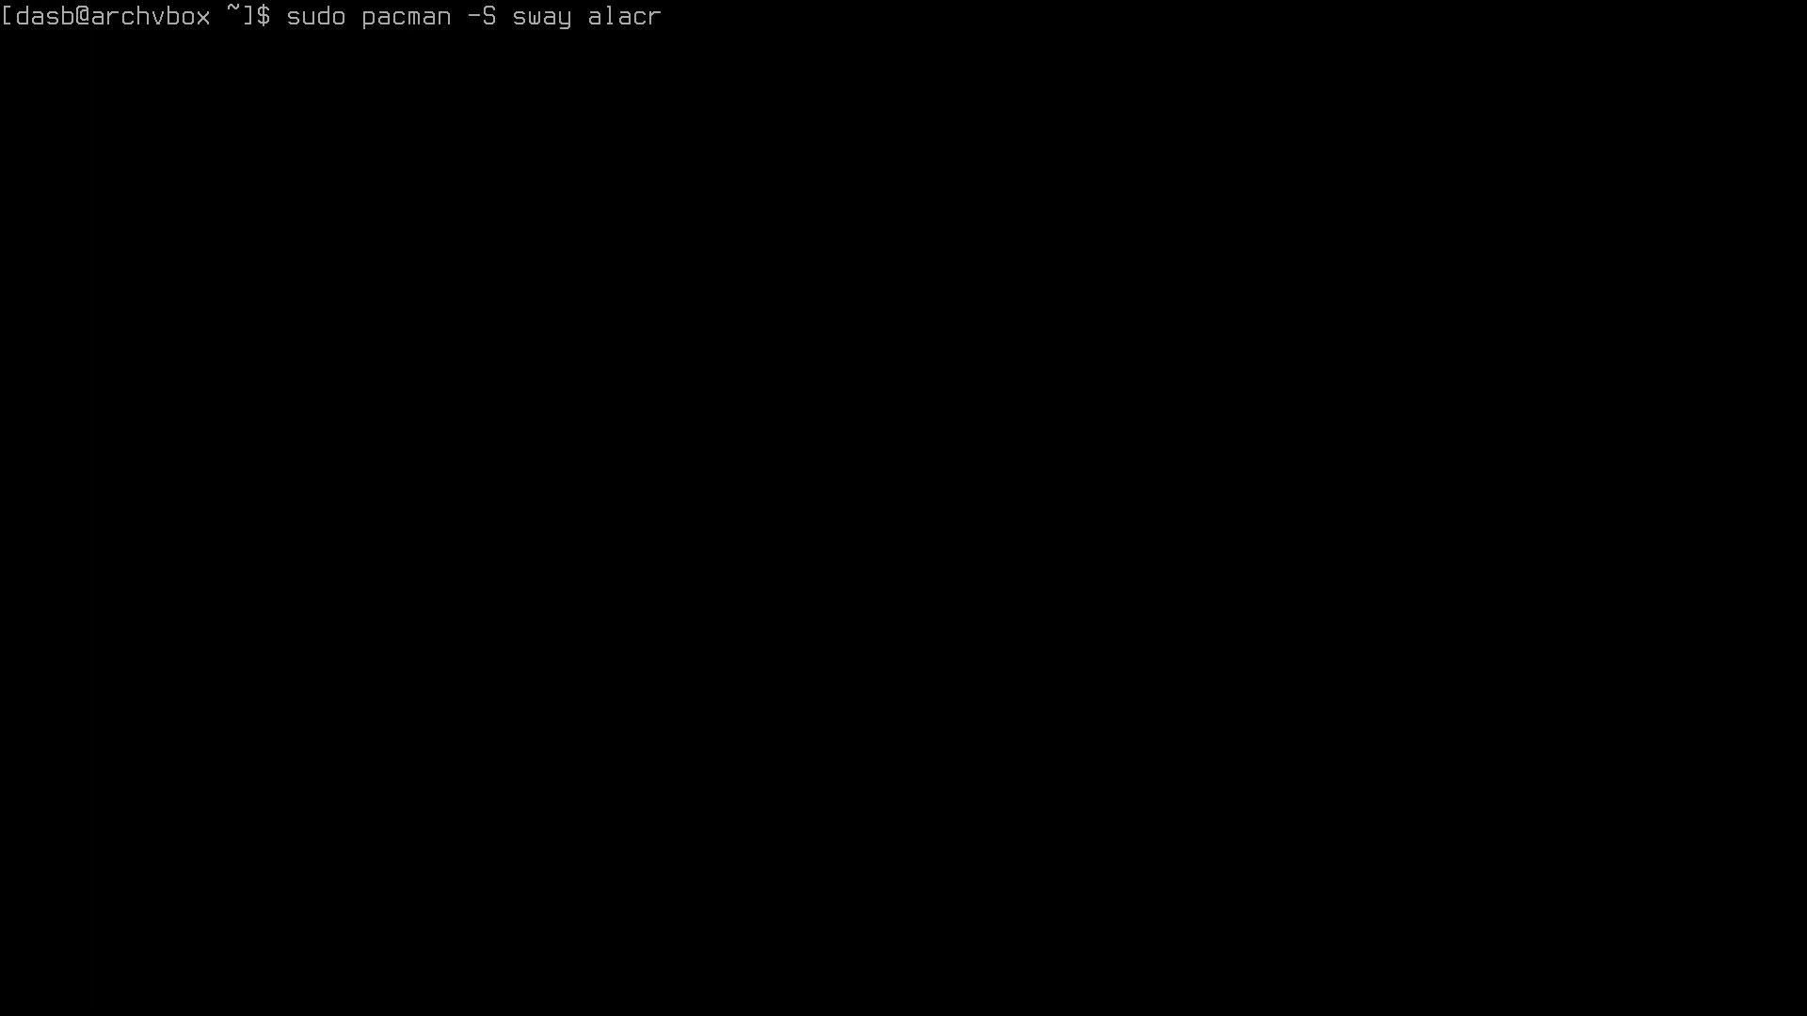
pyautogui.press('Return')
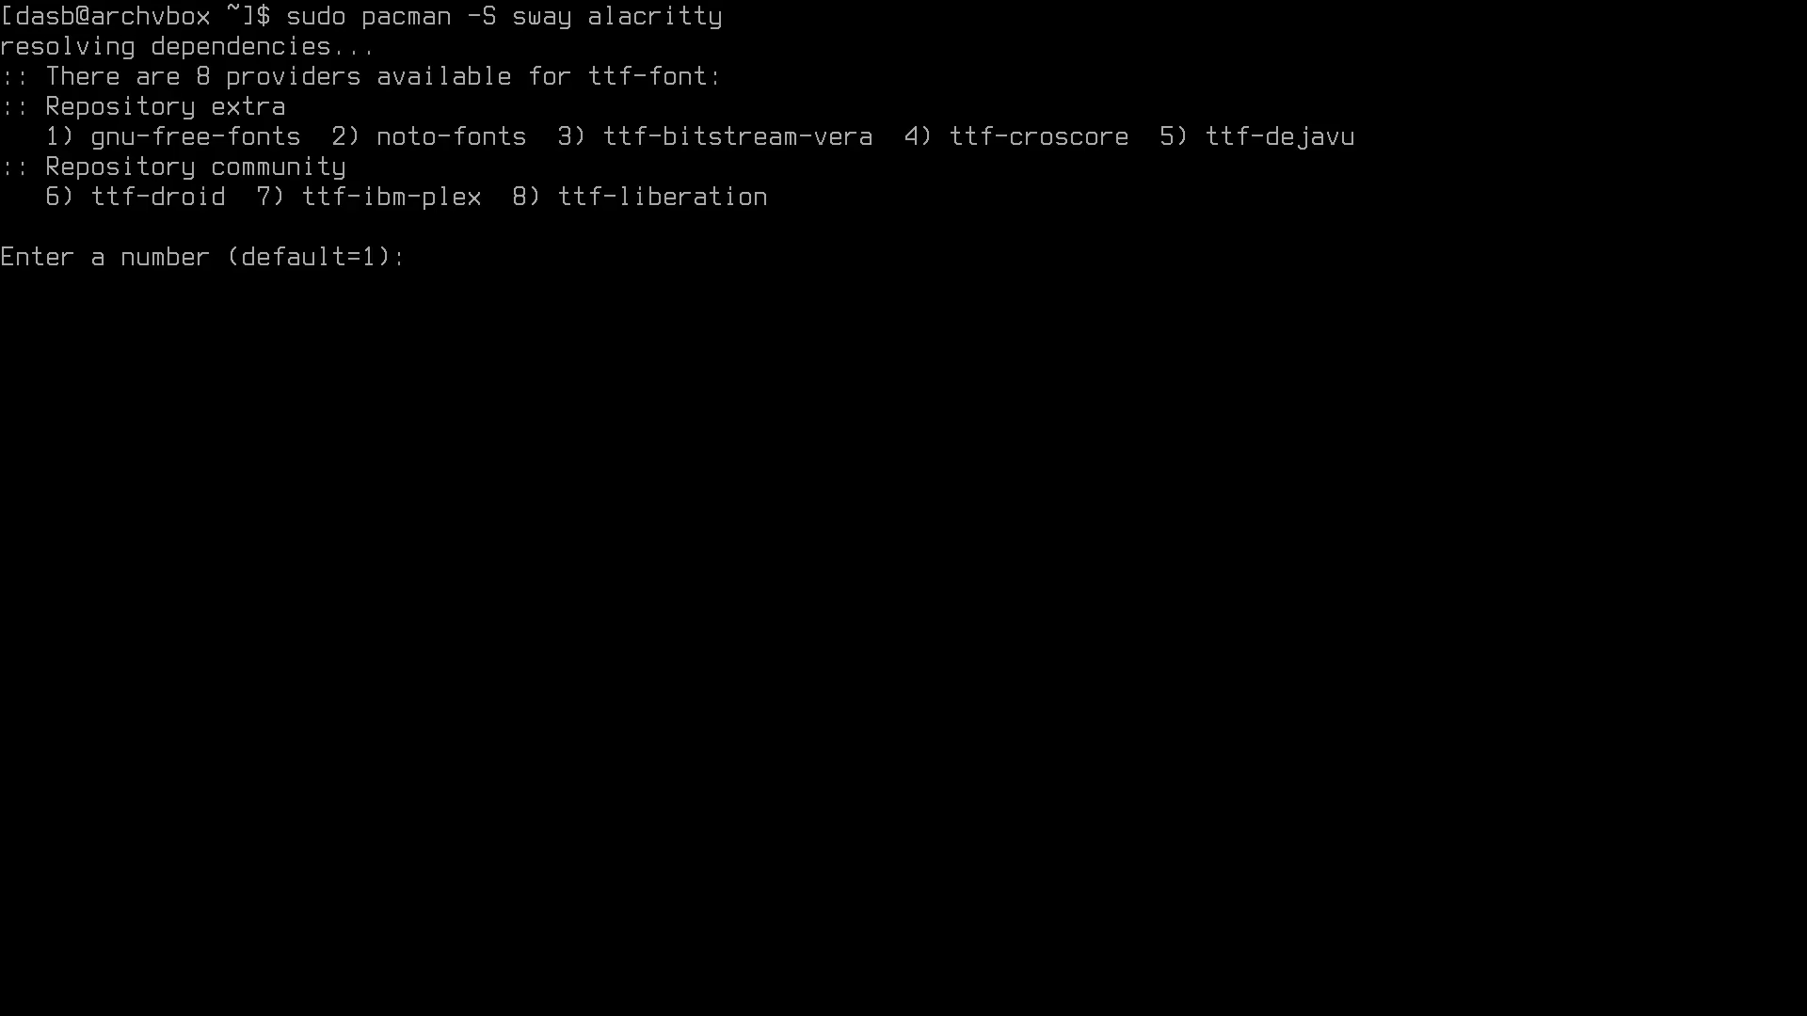
pyautogui.press('Return')
pyautogui.press('Return')
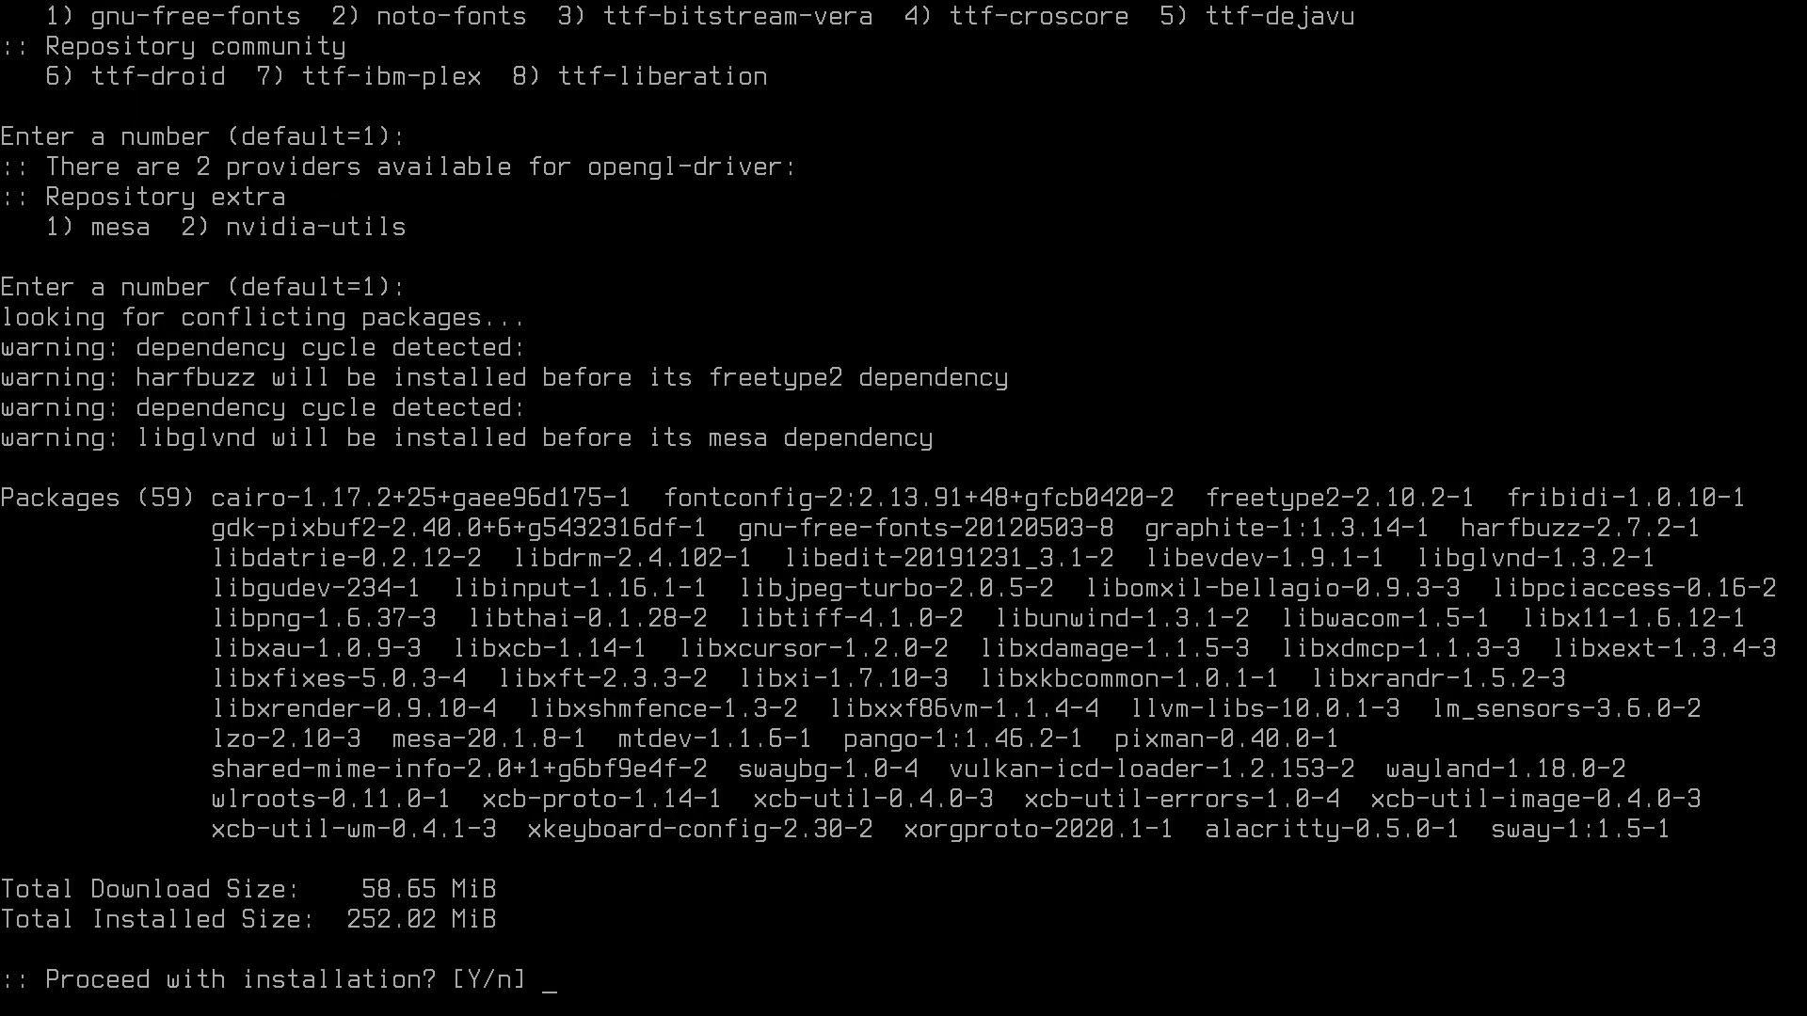
pyautogui.press('Return')
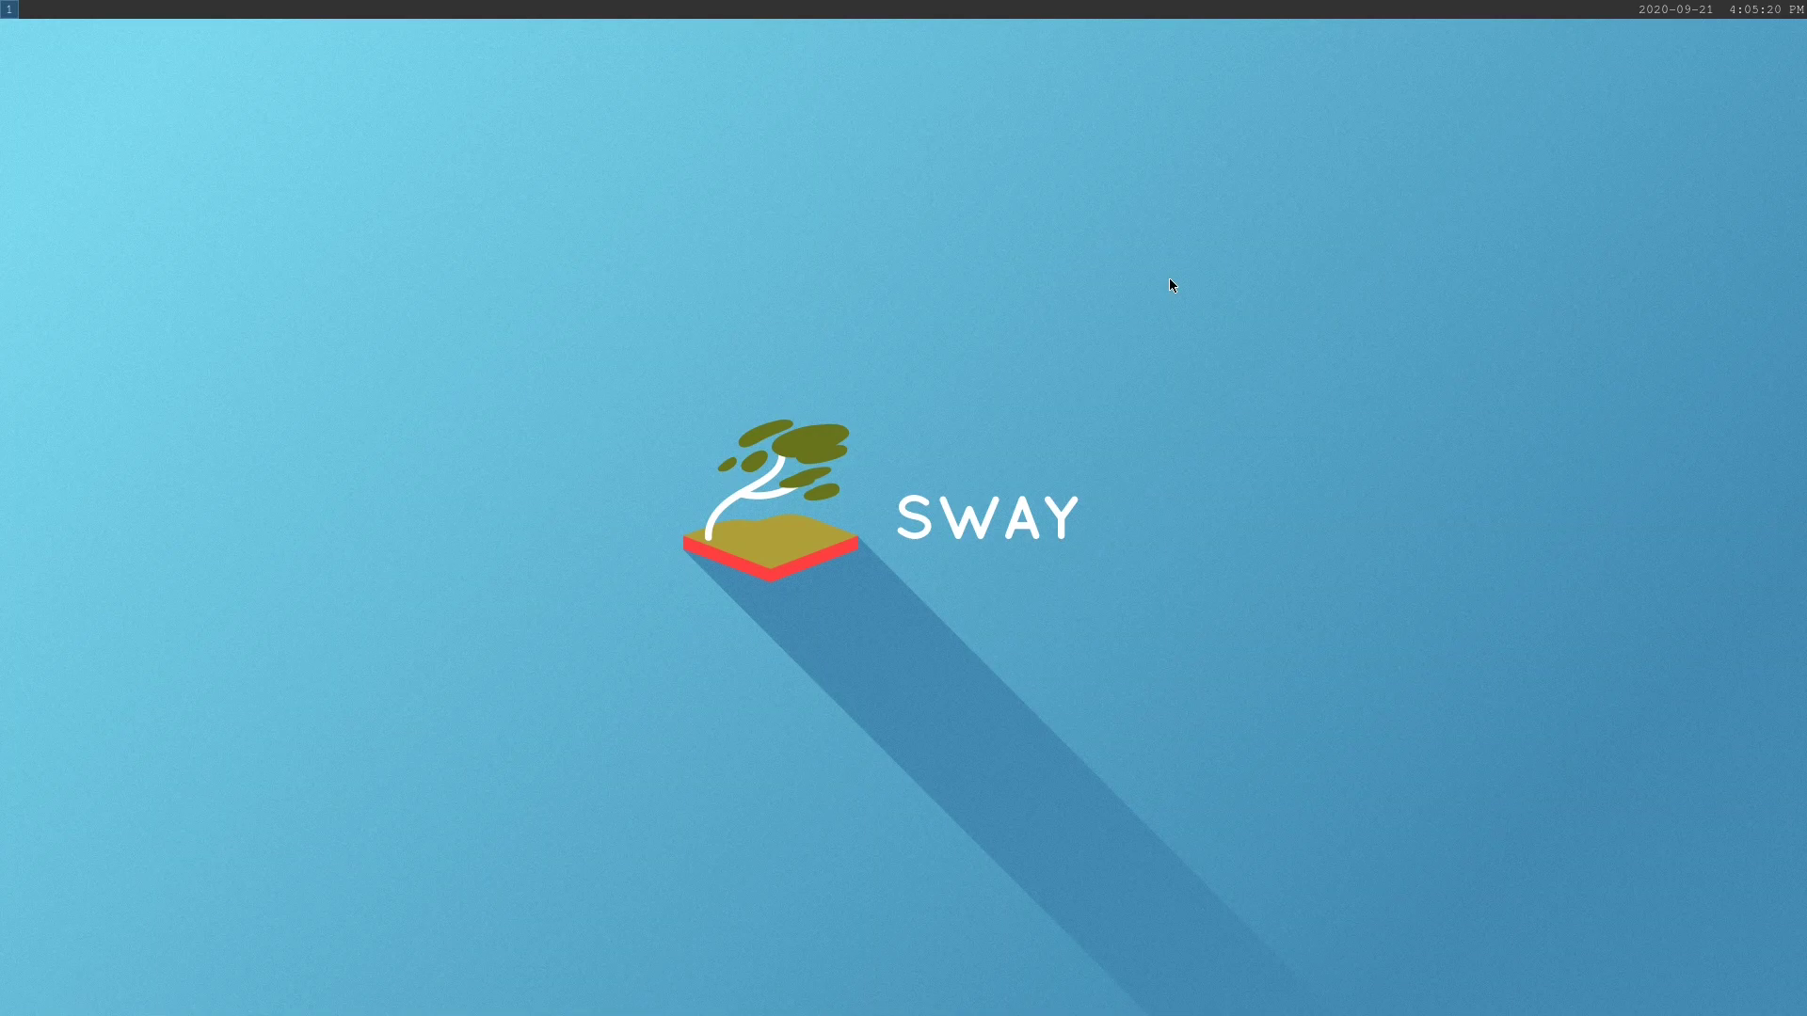
# Step: In a new enlarged-font terminal, enter 'swaymsg -- output * resolution --custom 1920x1080'
pyautogui.press('super+Return')
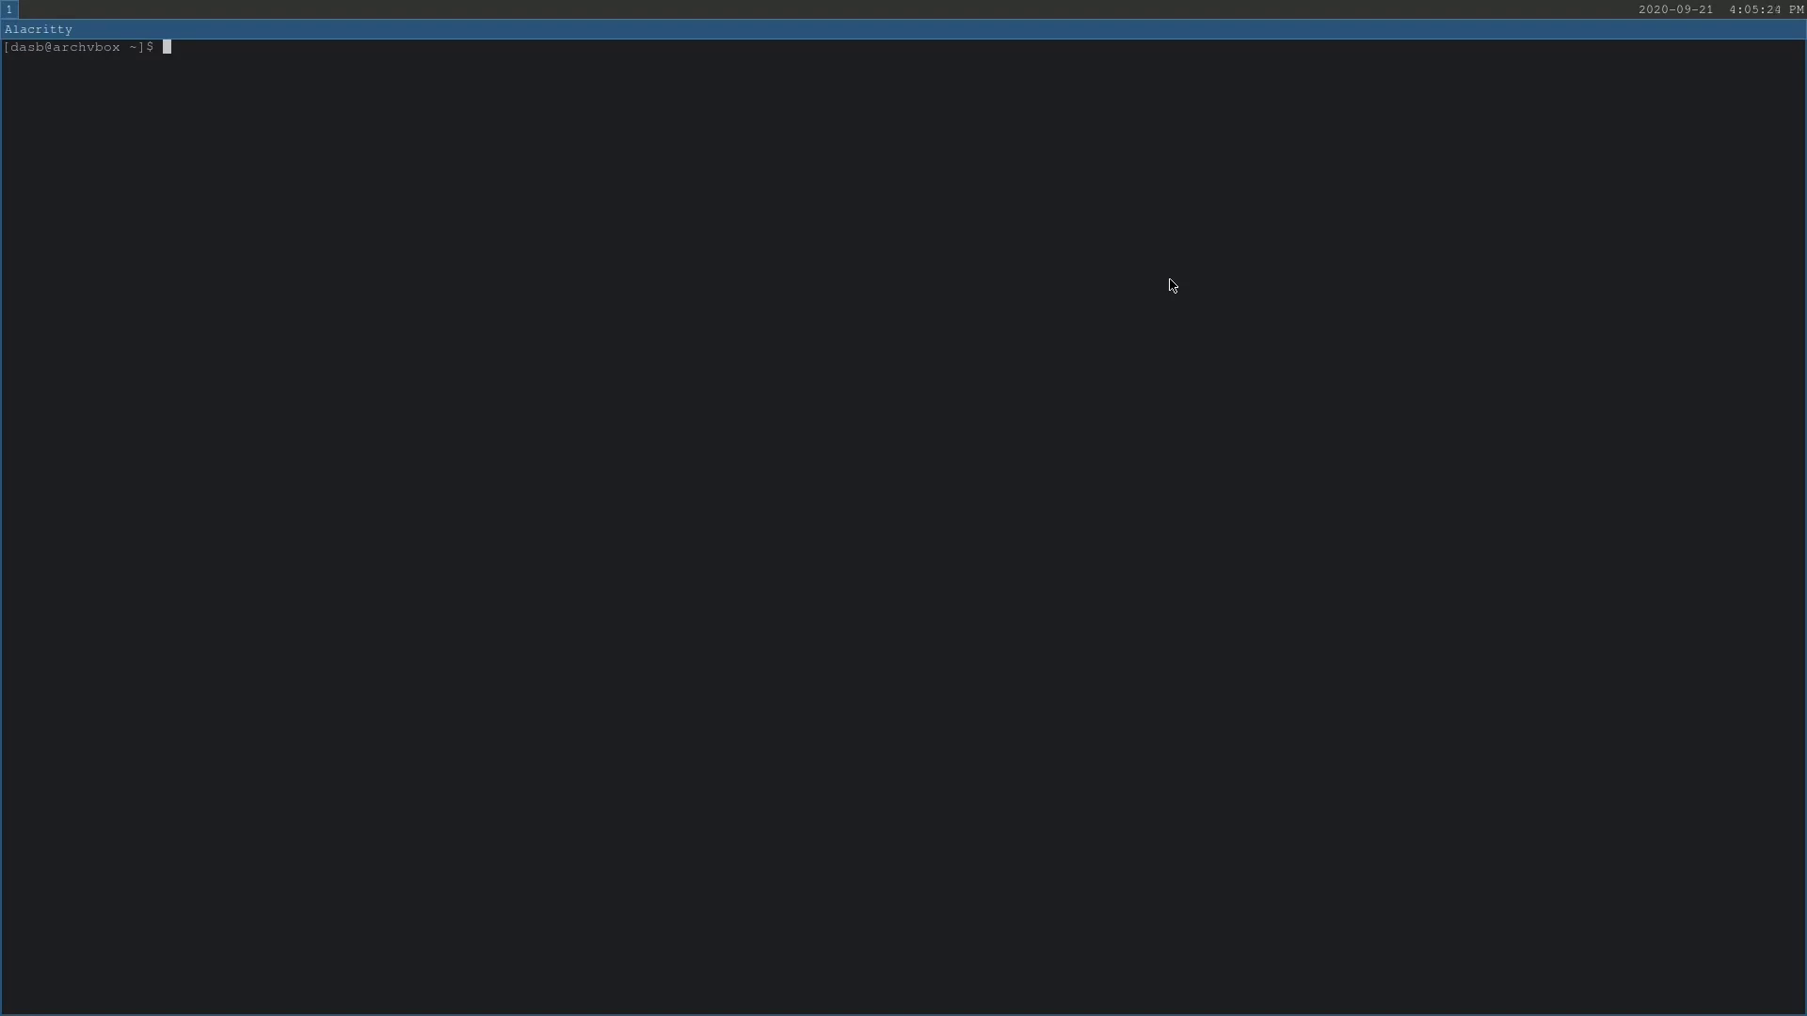
pyautogui.hotkey('ctrl', '=')
pyautogui.hotkey('ctrl', '=')
pyautogui.hotkey('ctrl', '=')
pyautogui.hotkey('ctrl', '=')
pyautogui.hotkey('ctrl', '=')
pyautogui.hotkey('ctrl', '=')
pyautogui.hotkey('ctrl', '=')
pyautogui.hotkey('ctrl', '=')
pyautogui.hotkey('ctrl', '=')
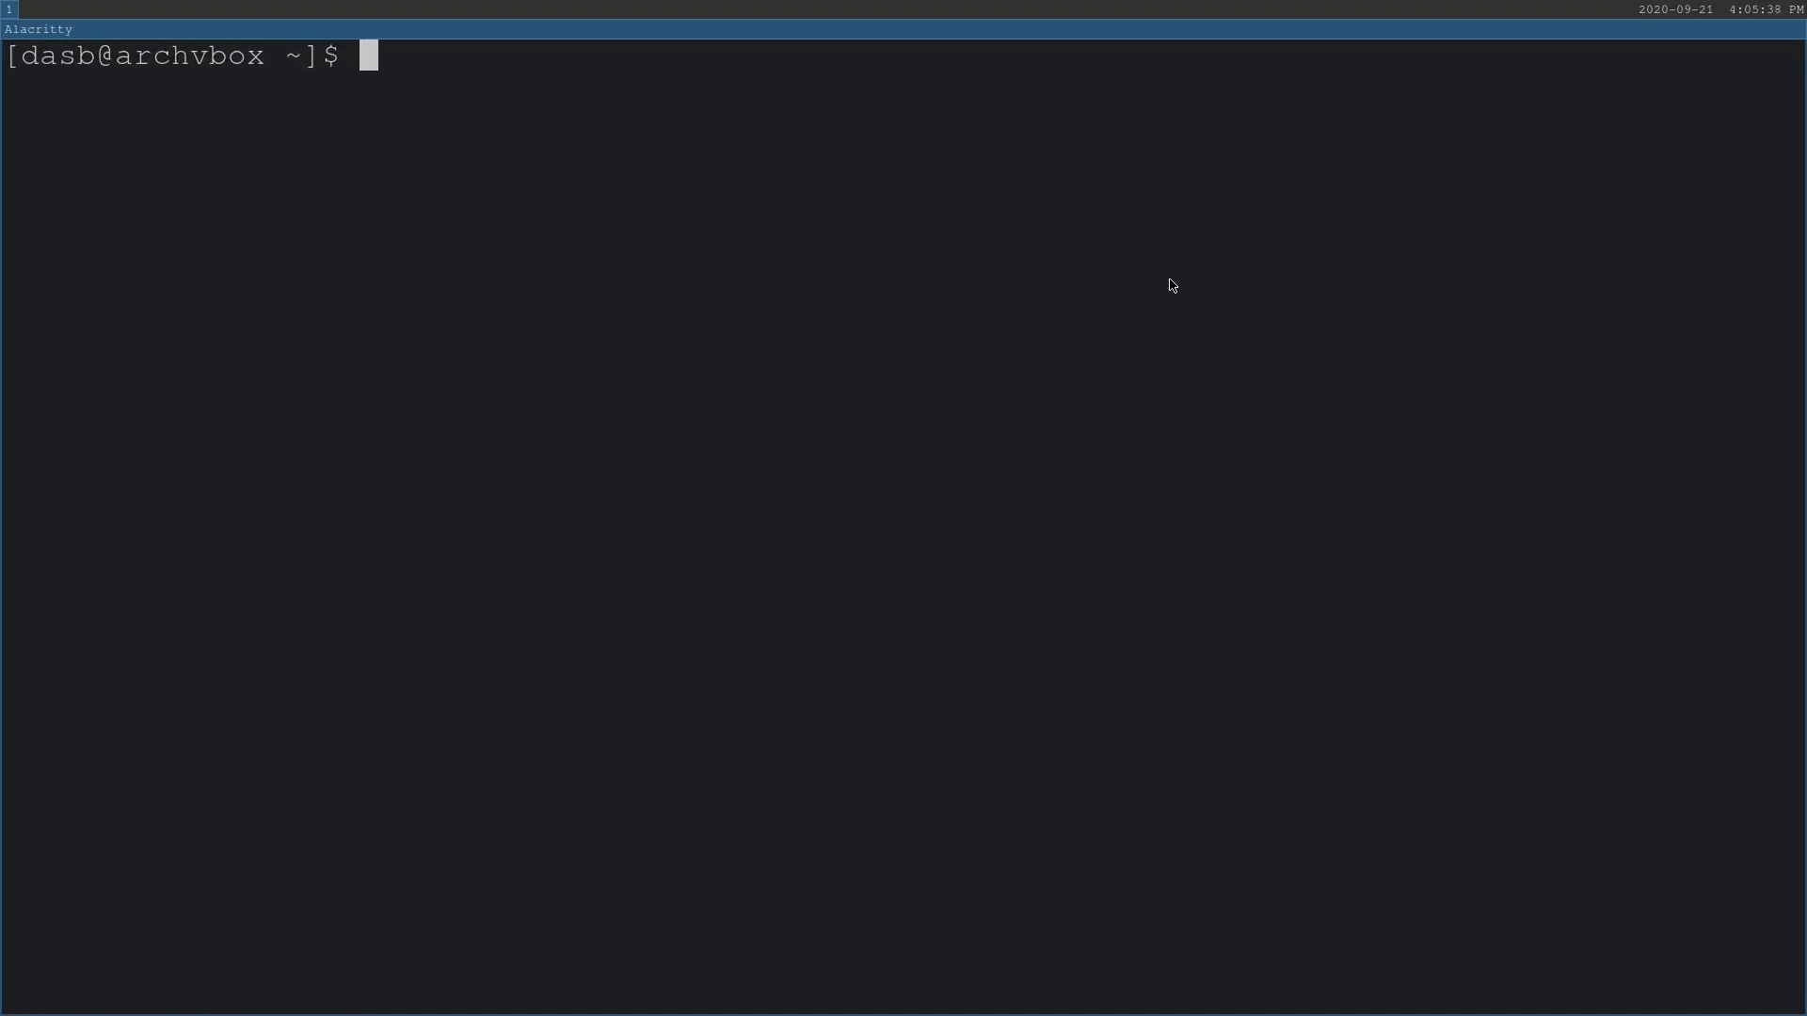
pyautogui.write('swaymsg -- ')
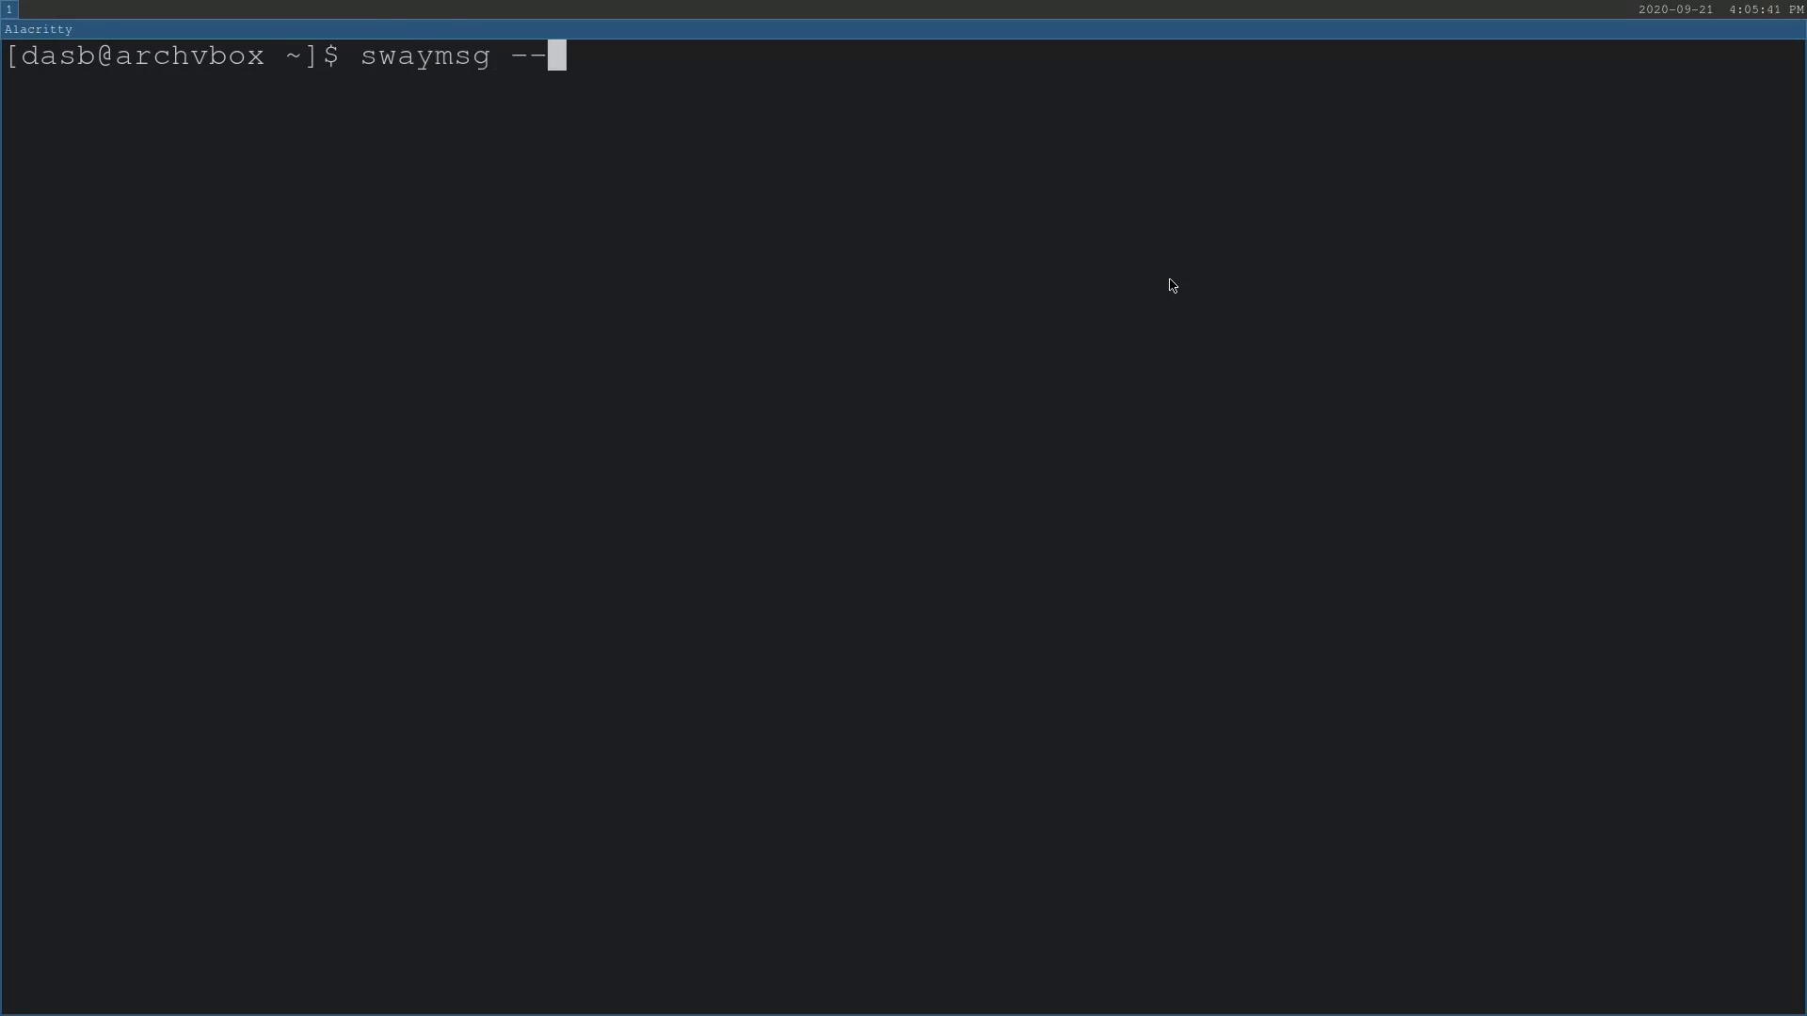
pyautogui.write('output ')
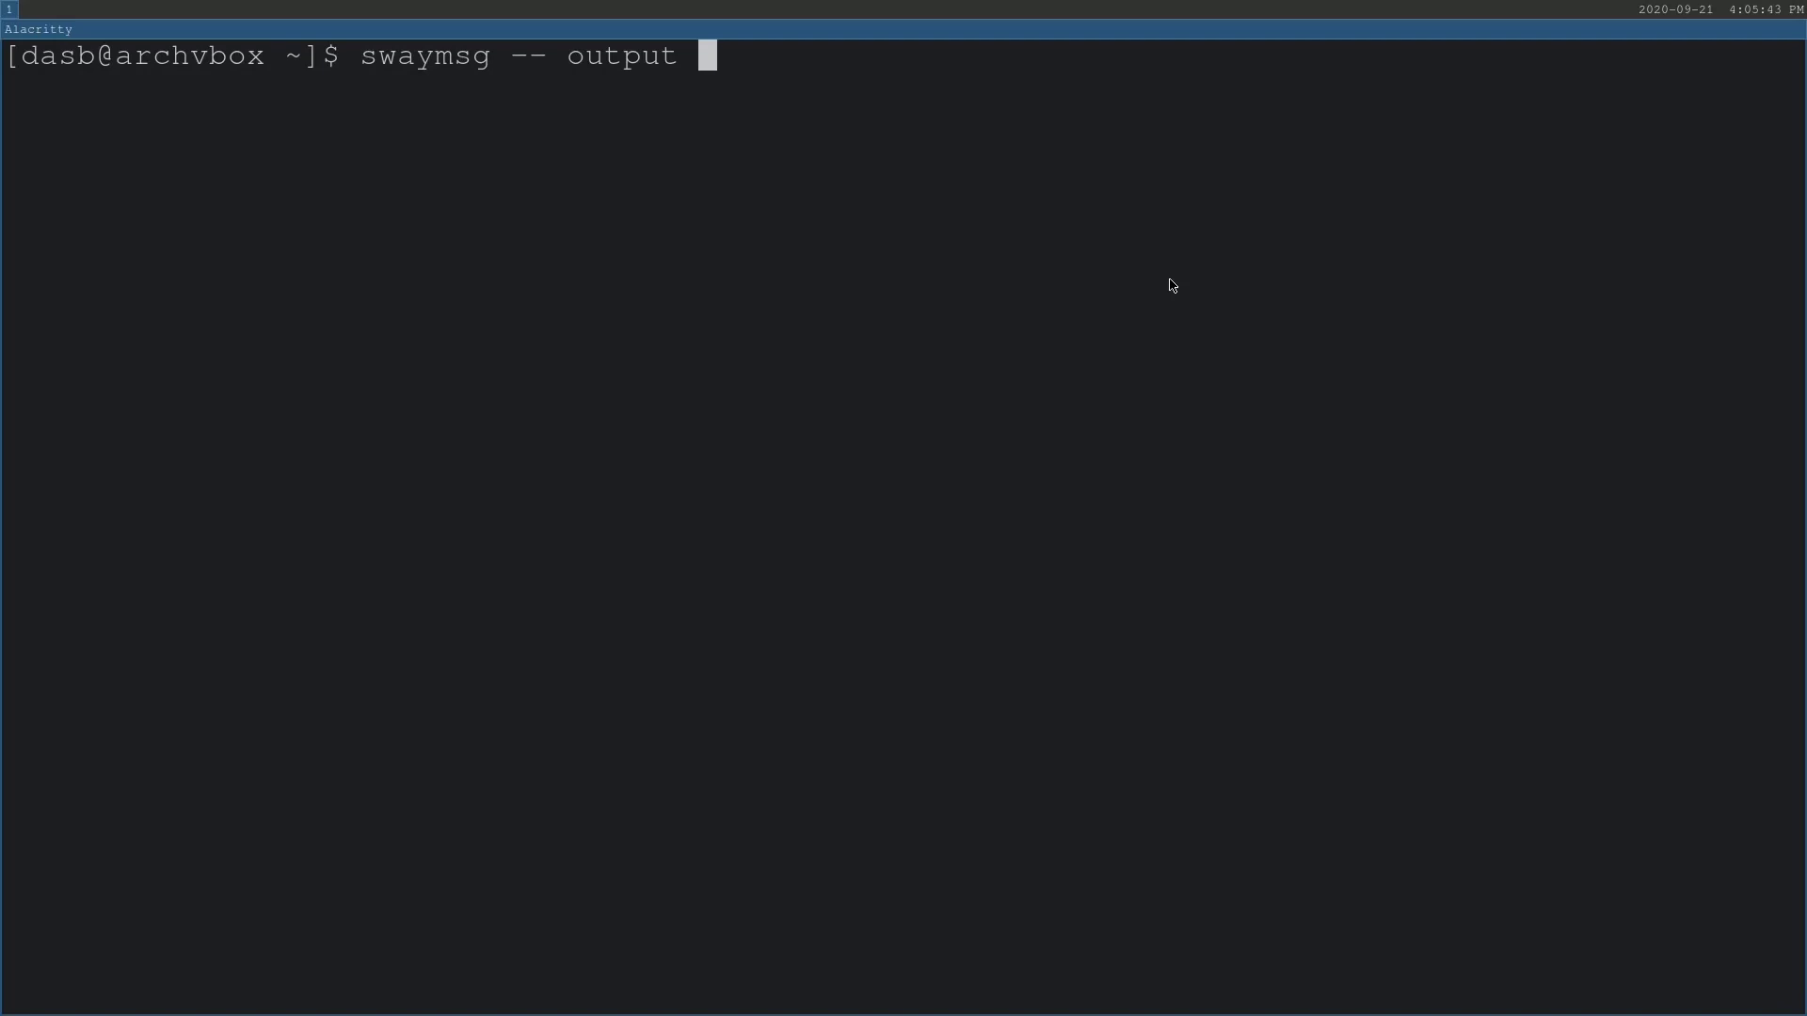
pyautogui.write('* reoolut')
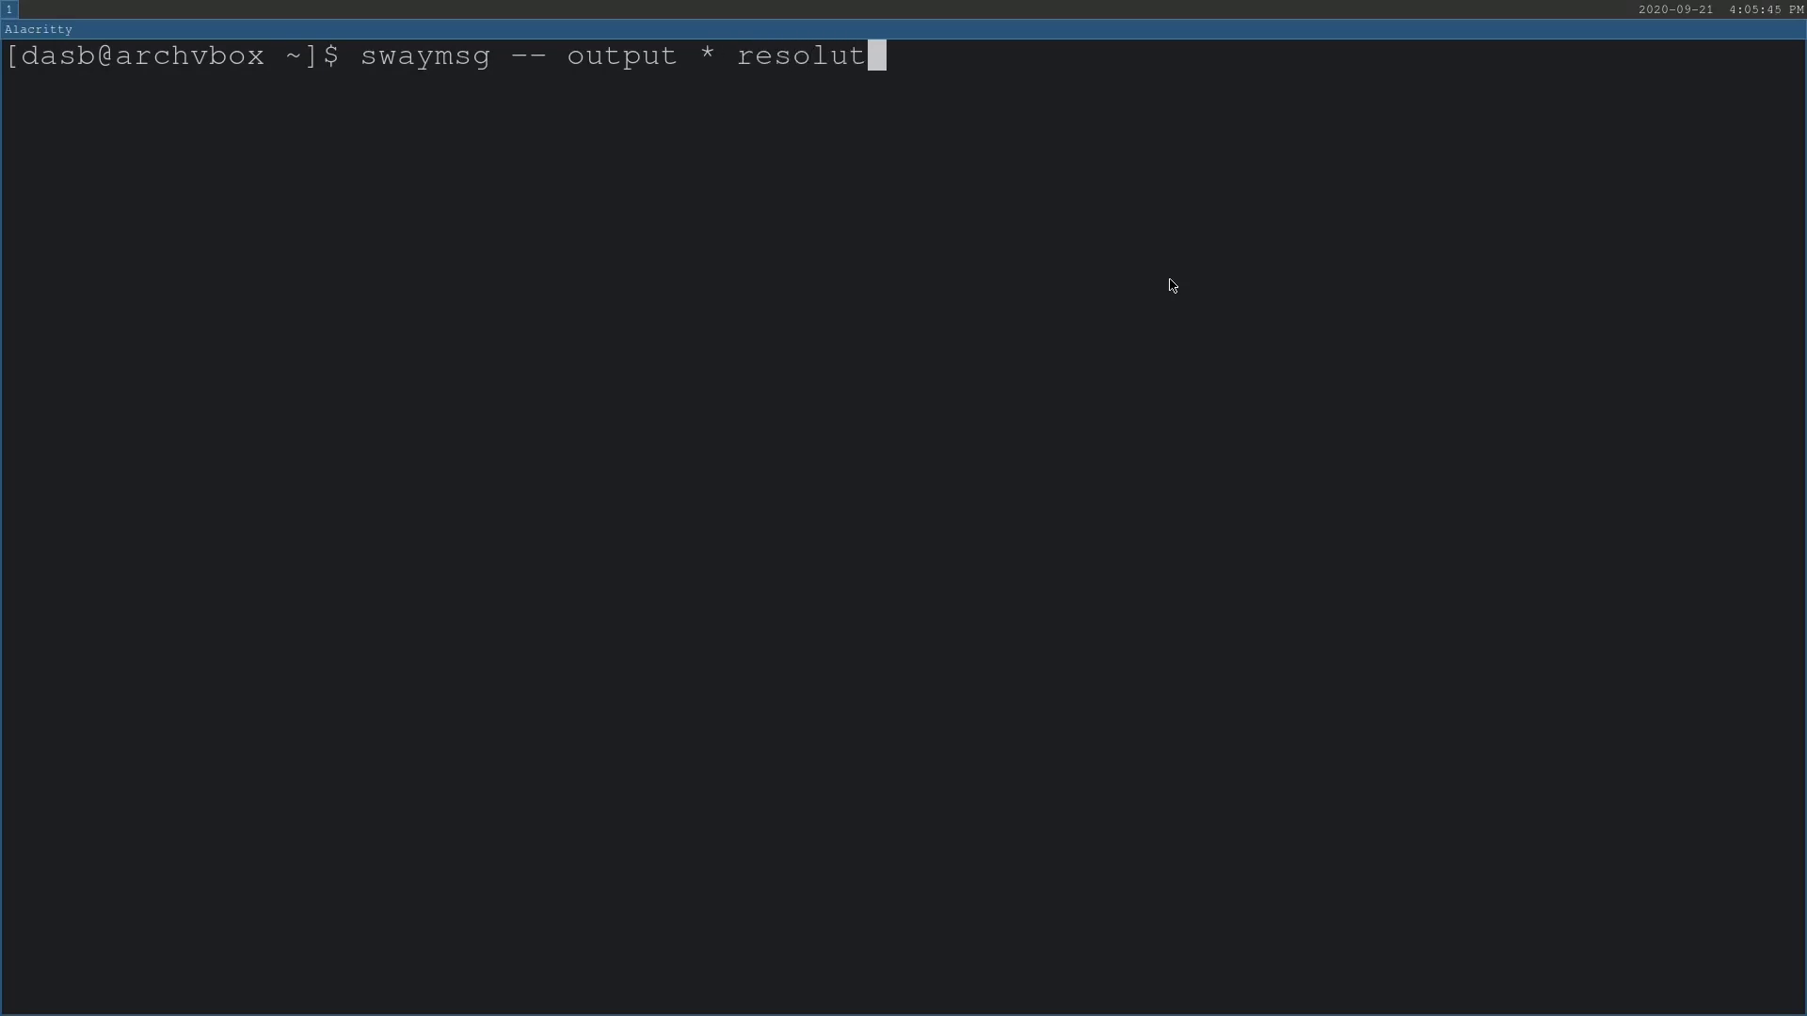
pyautogui.write('ion --cust')
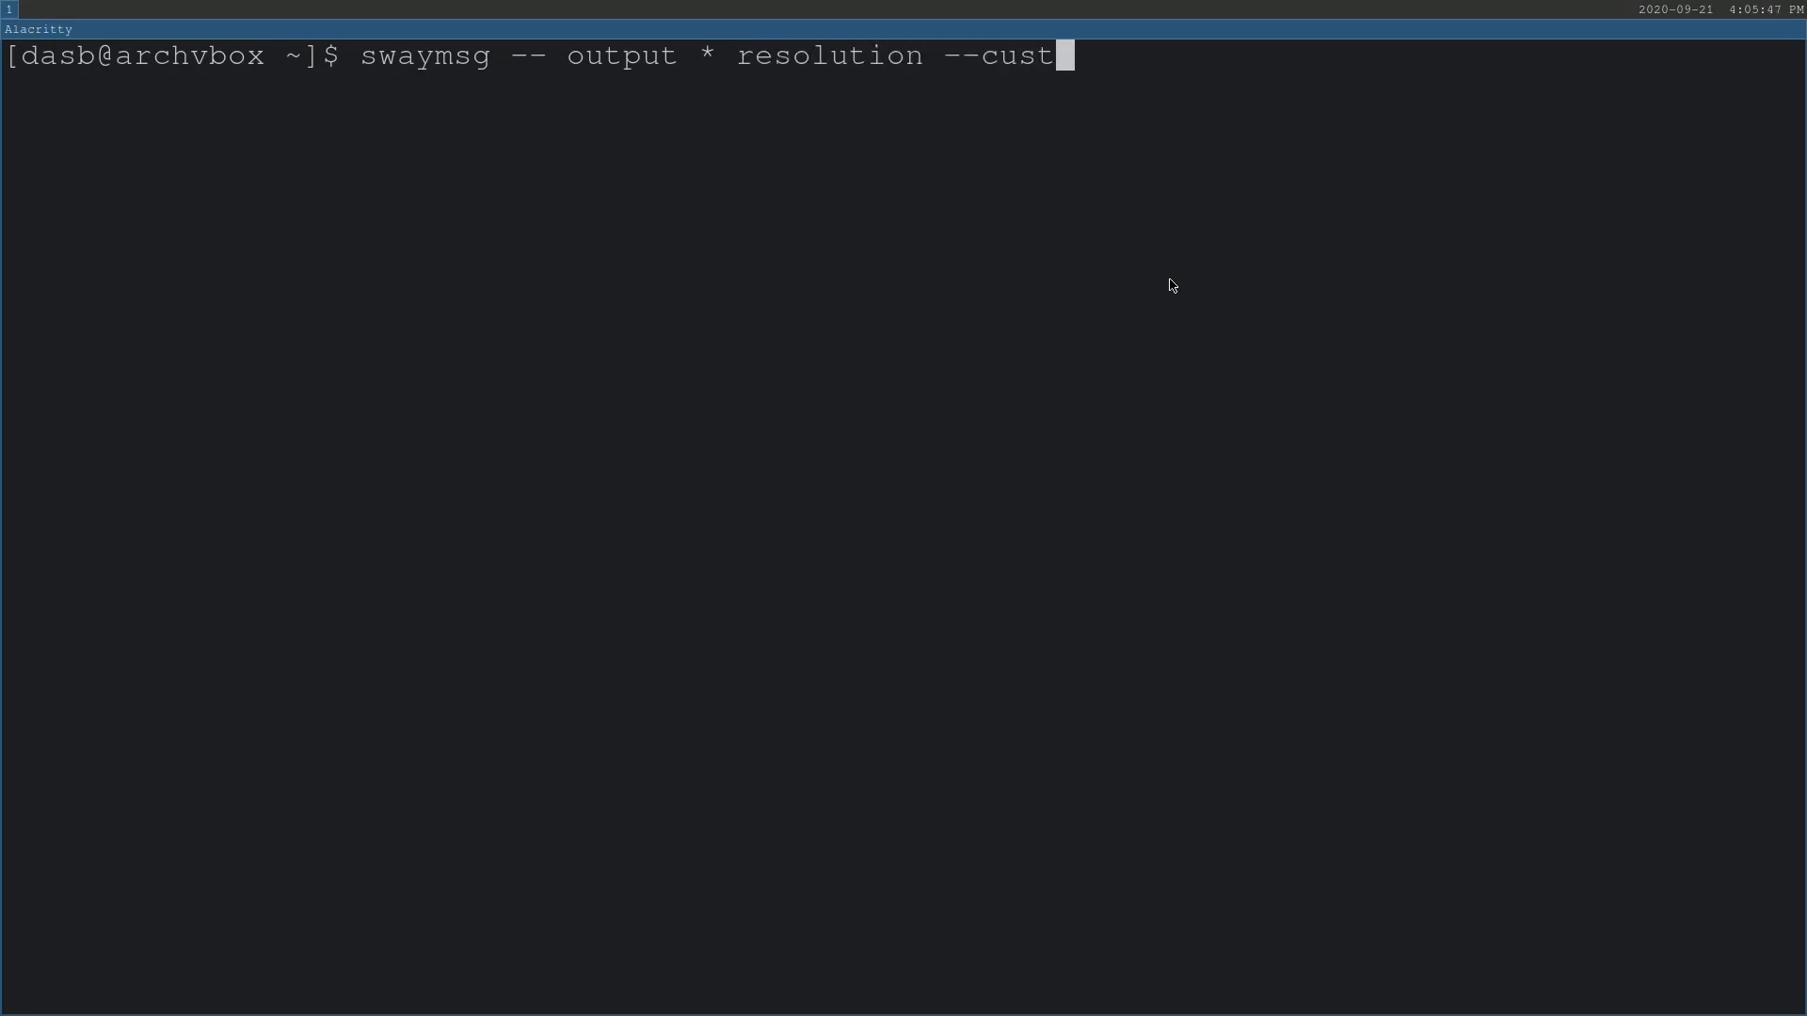
pyautogui.write('om 1920x1080')
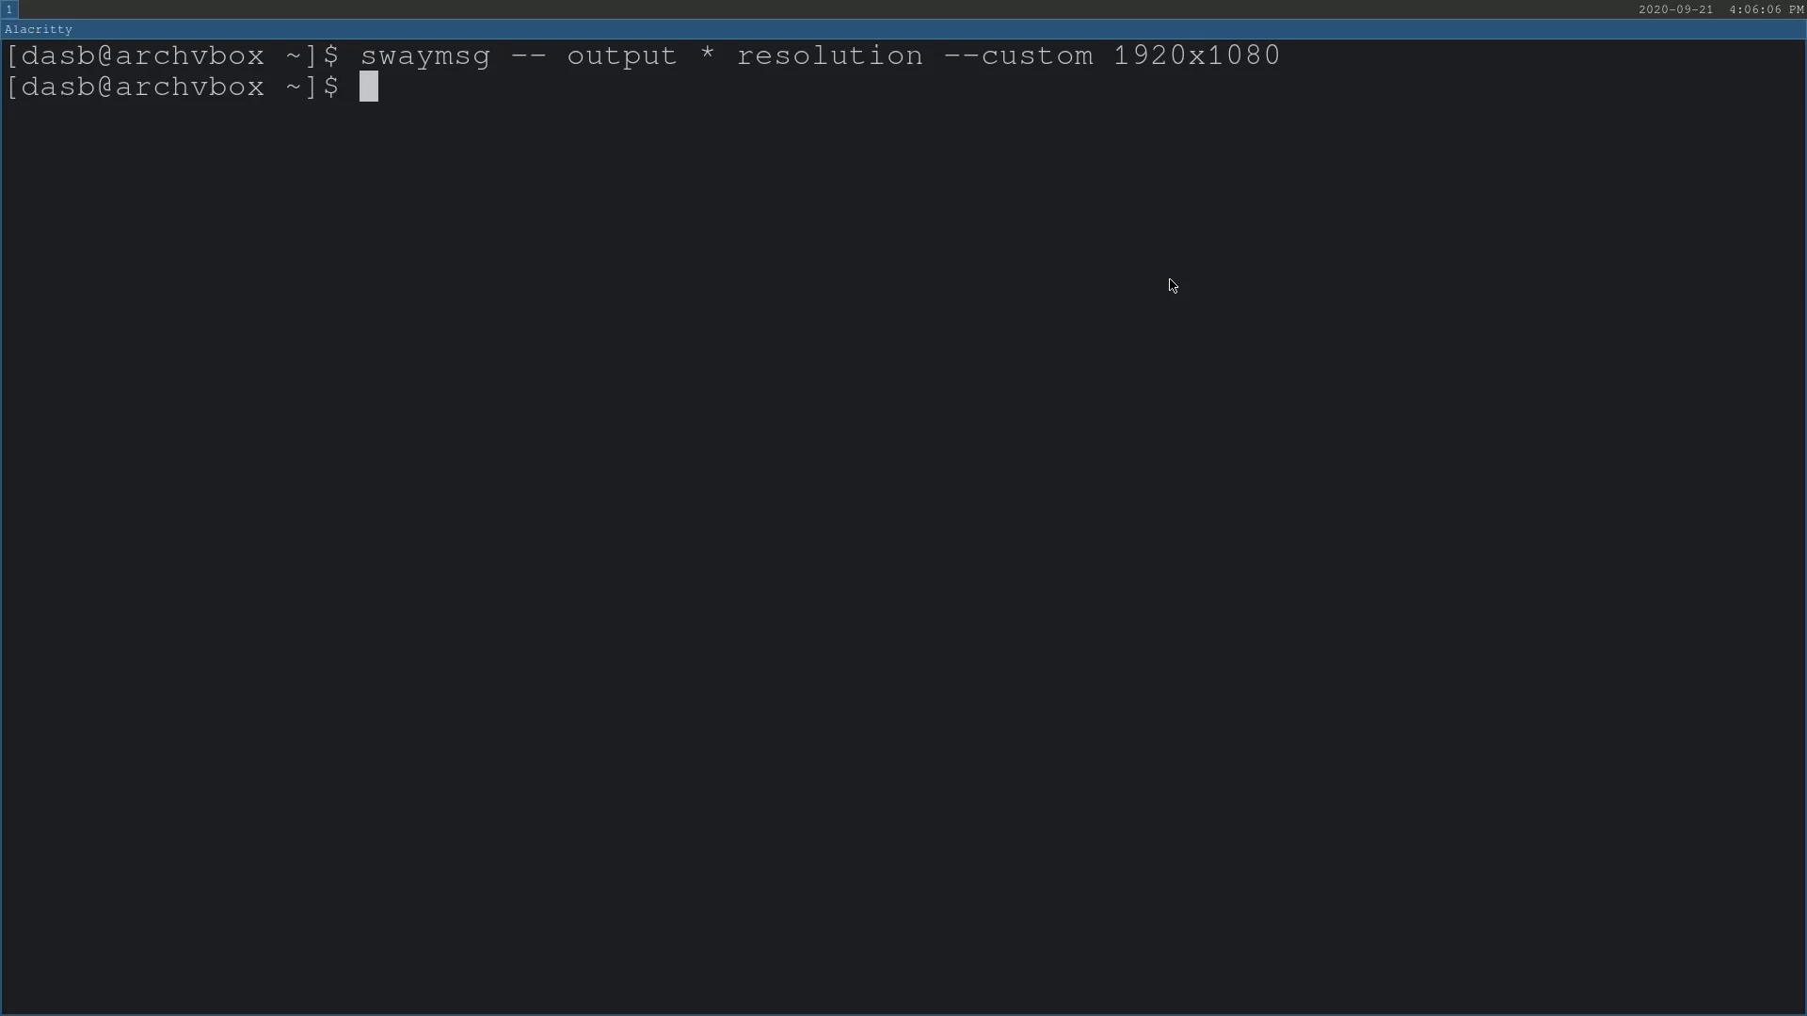
# Step: In a fresh terminal with larger text, create the ~/.config and ~/.config/sway folders
pyautogui.press('super+shift+q')
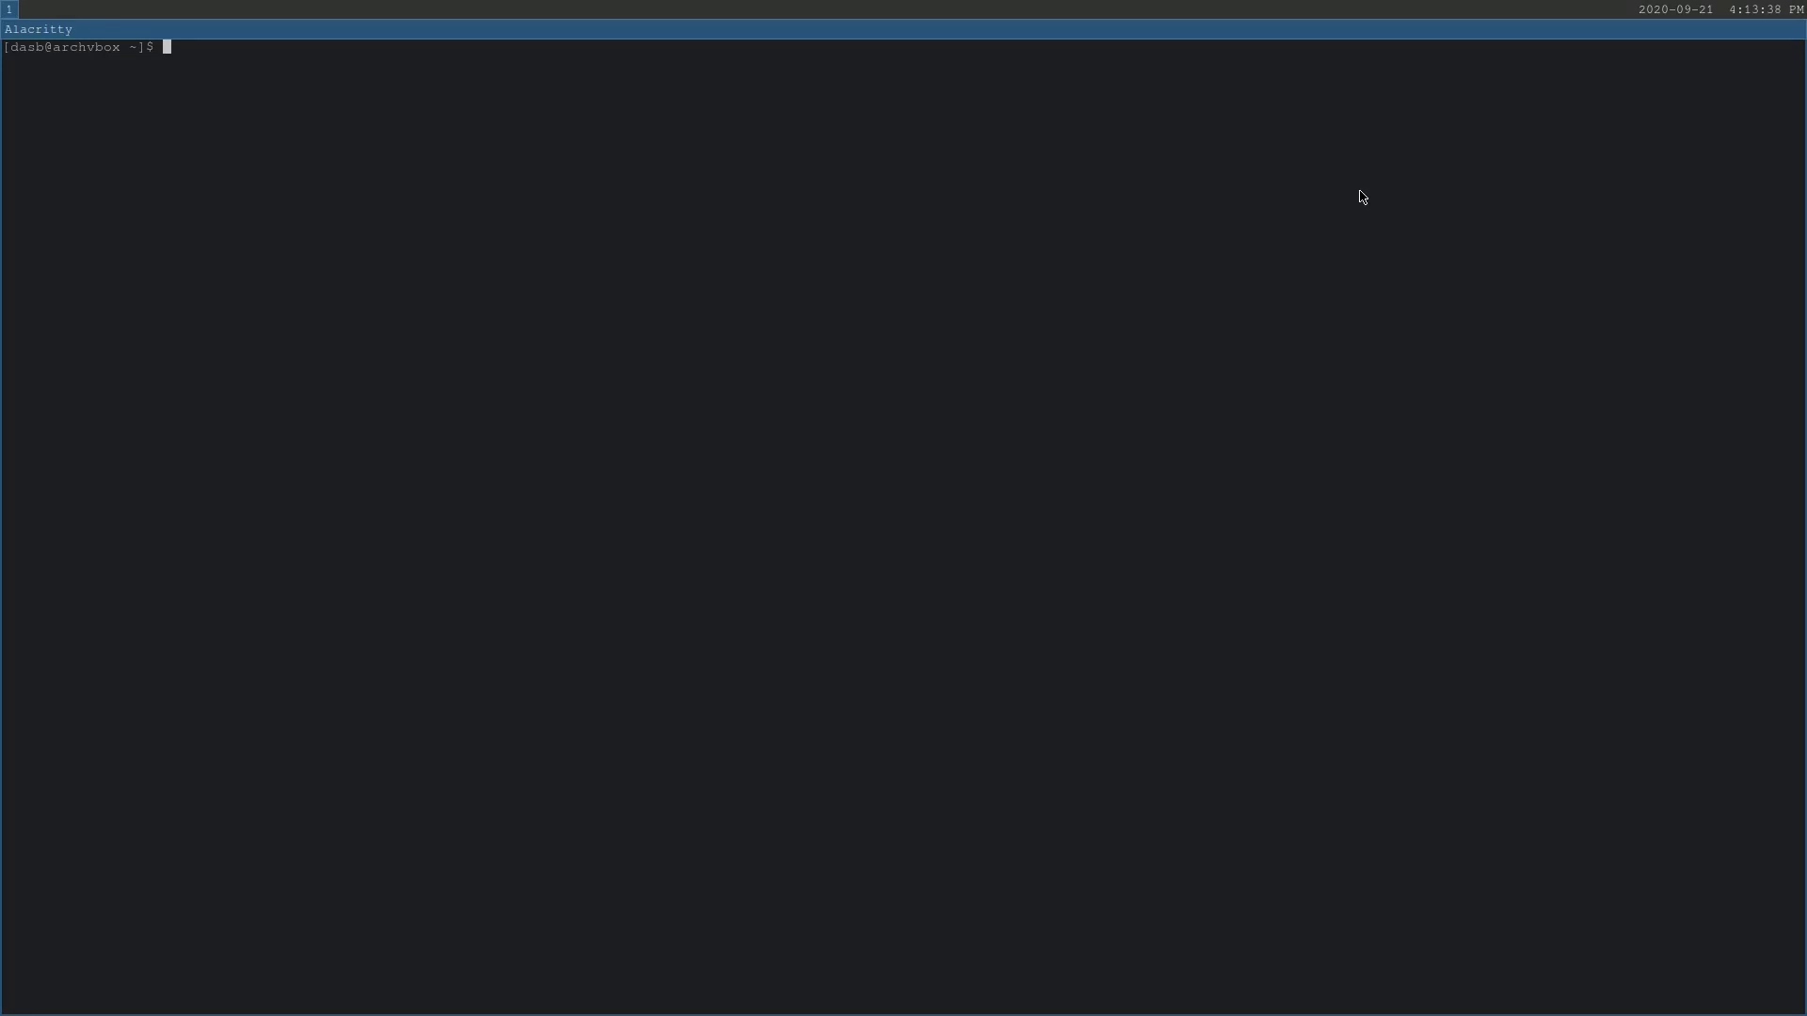
pyautogui.hotkey('ctrl', '=')
pyautogui.hotkey('ctrl', '=')
pyautogui.hotkey('ctrl', '=')
pyautogui.hotkey('ctrl', '=')
pyautogui.hotkey('ctrl', '=')
pyautogui.hotkey('ctrl', '=')
pyautogui.hotkey('ctrl', '=')
pyautogui.hotkey('ctrl', '=')
pyautogui.hotkey('ctrl', '=')
pyautogui.hotkey('ctrl', '=')
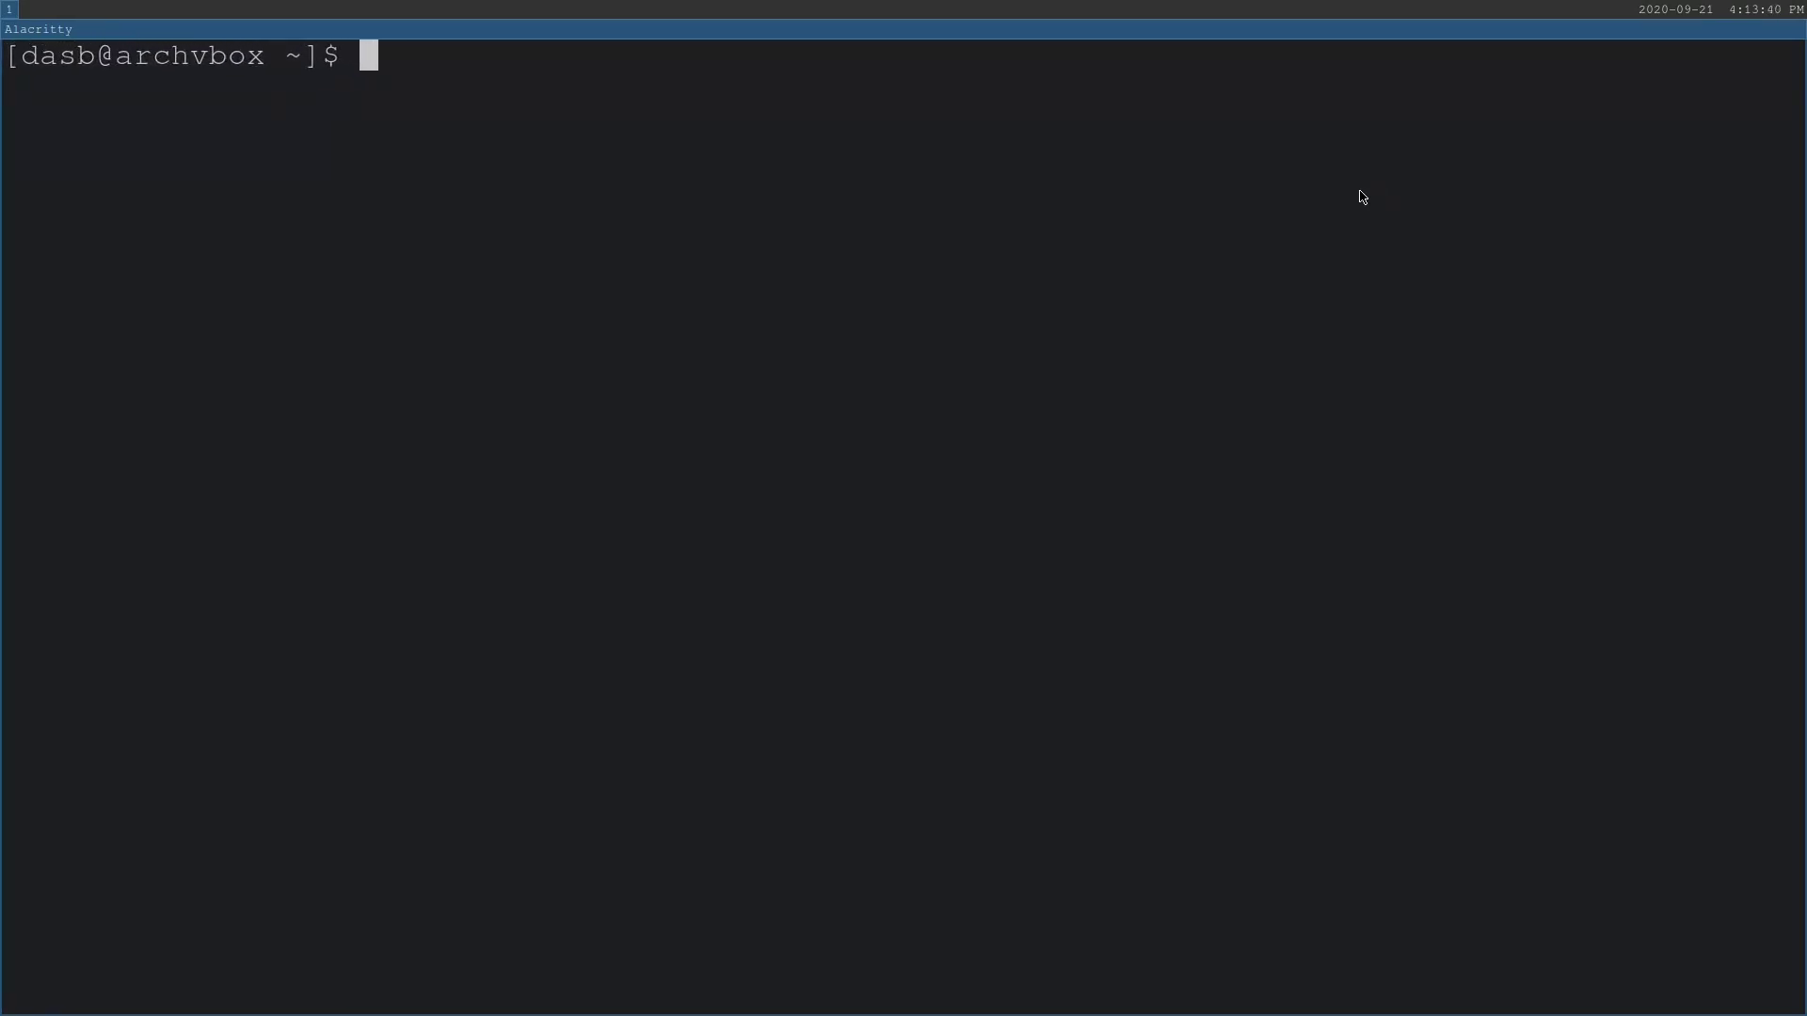
pyautogui.hotkey('ctrl', '=')
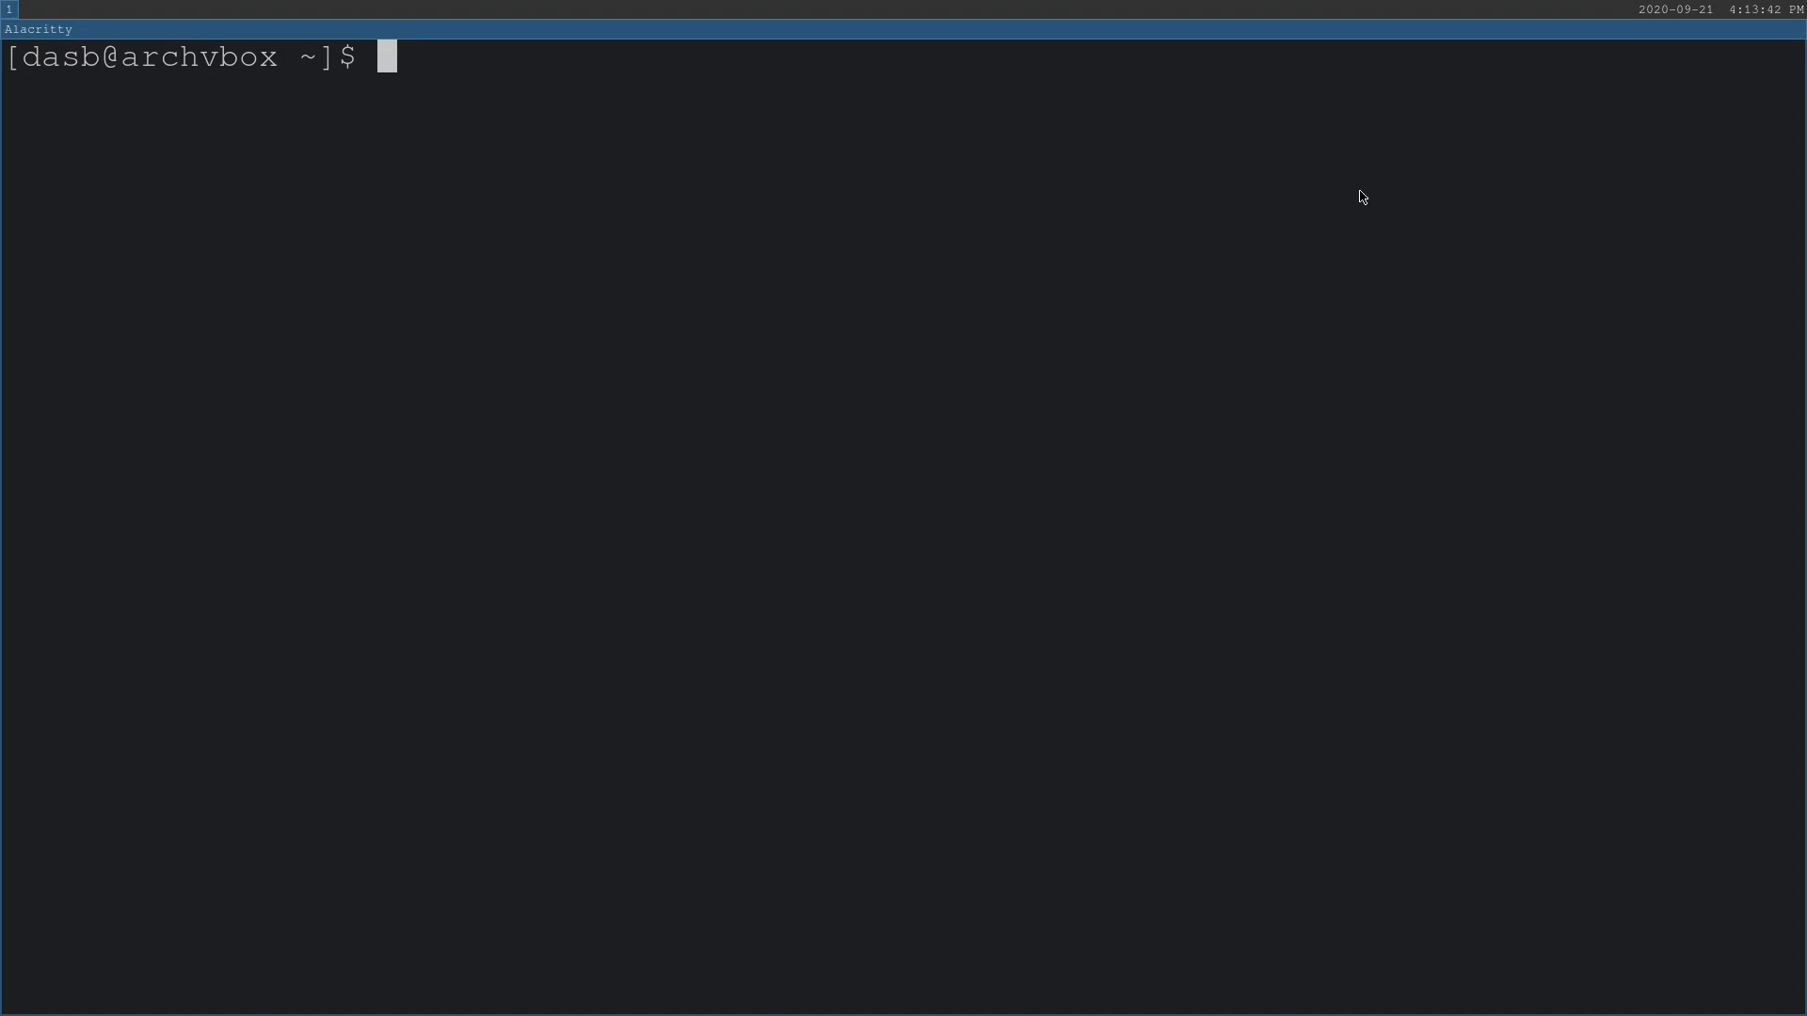
pyautogui.write('mkdir ')
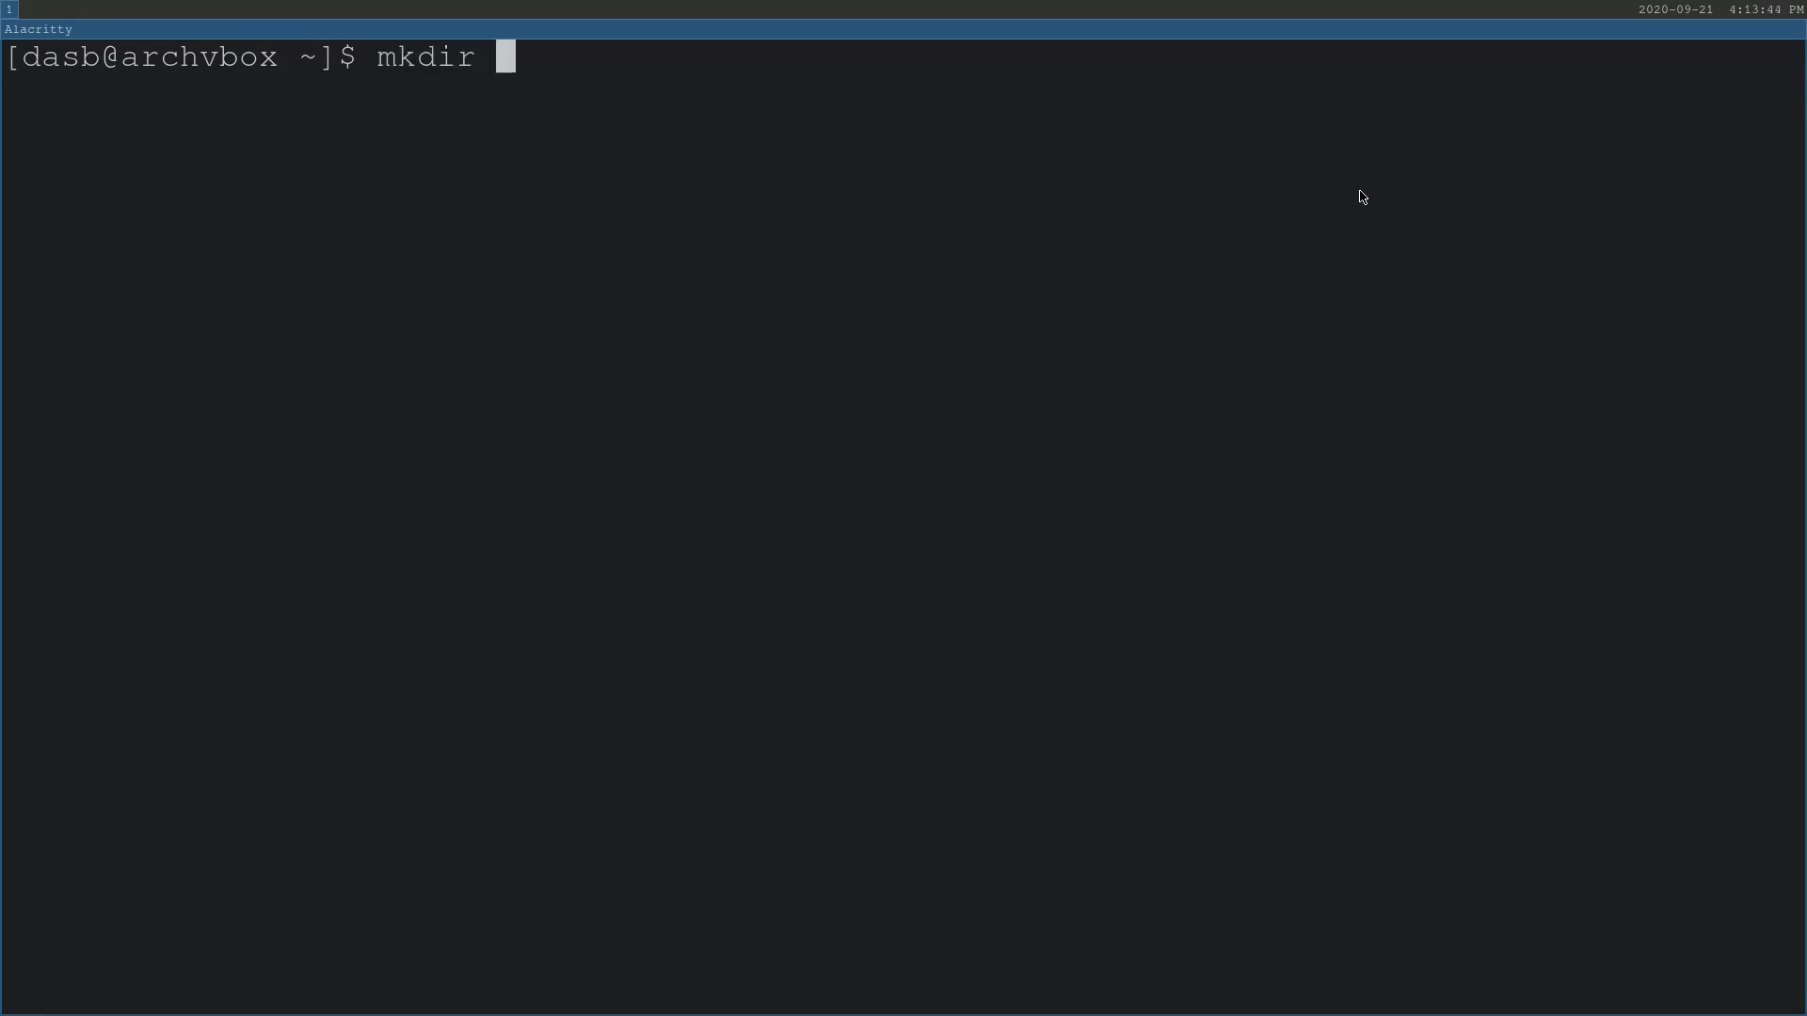
pyautogui.write('.config')
pyautogui.press('Return')
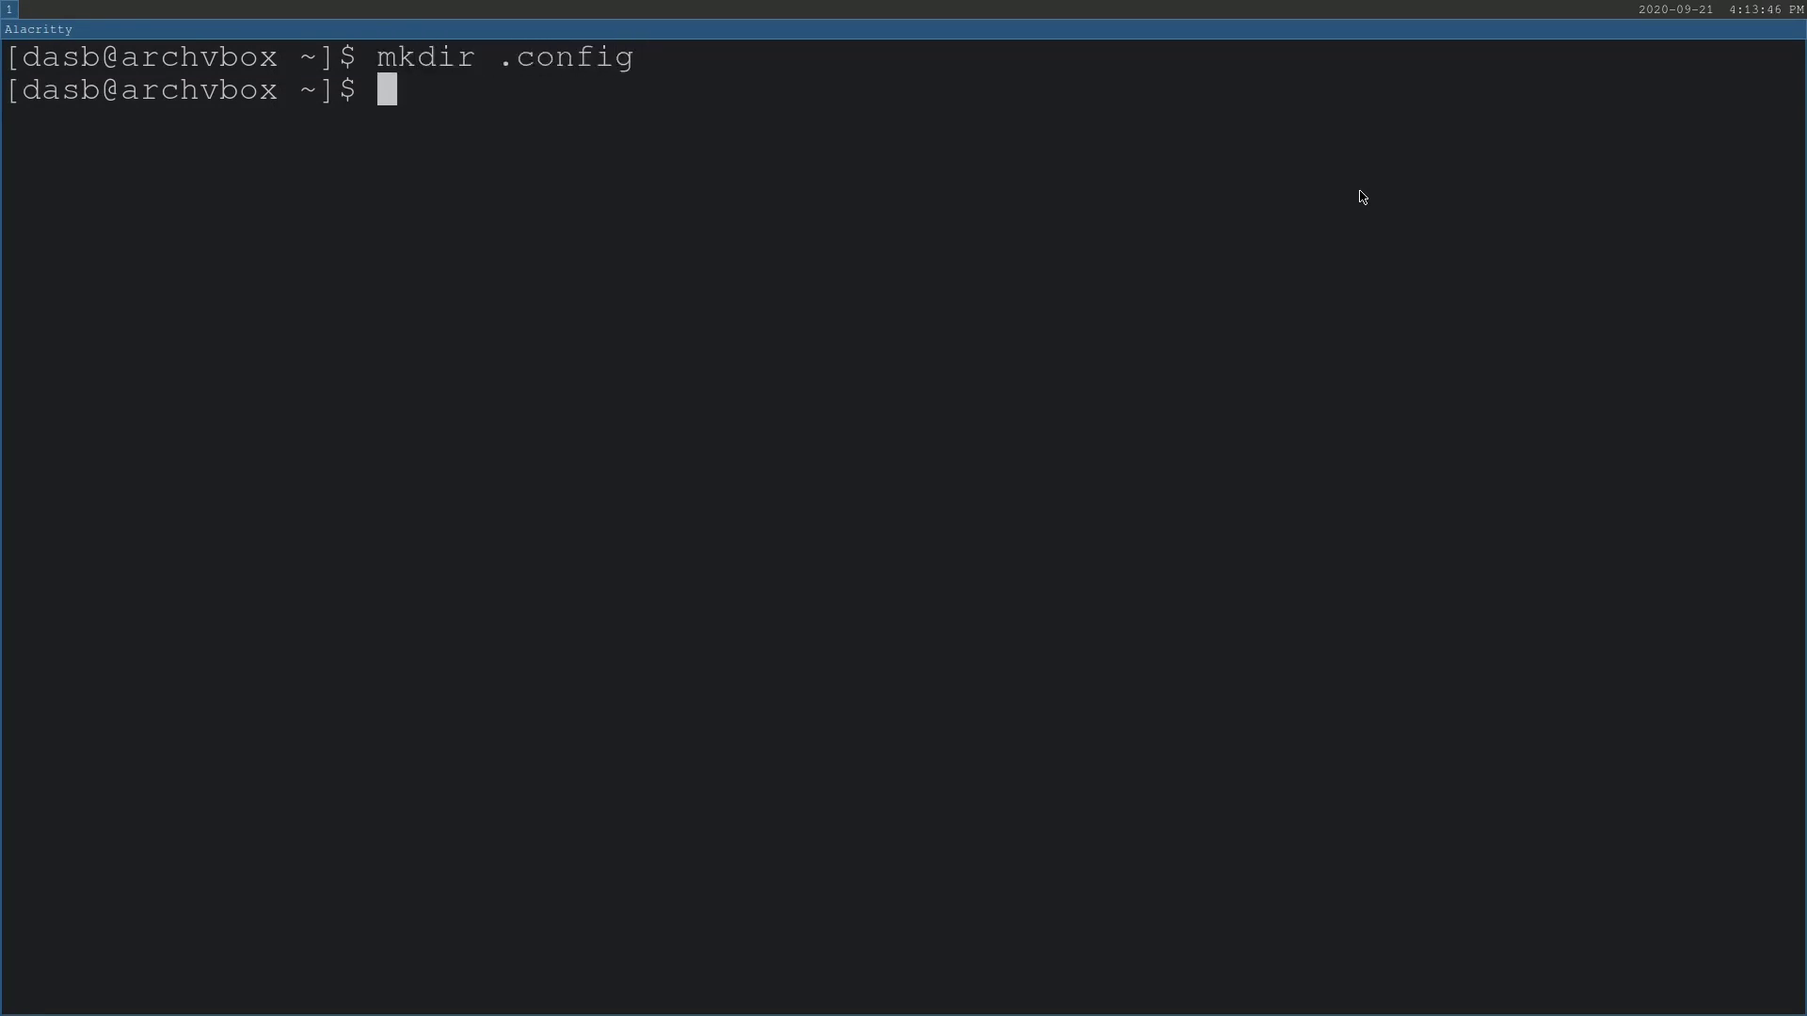
pyautogui.press('Up')
pyautogui.write('/sway')
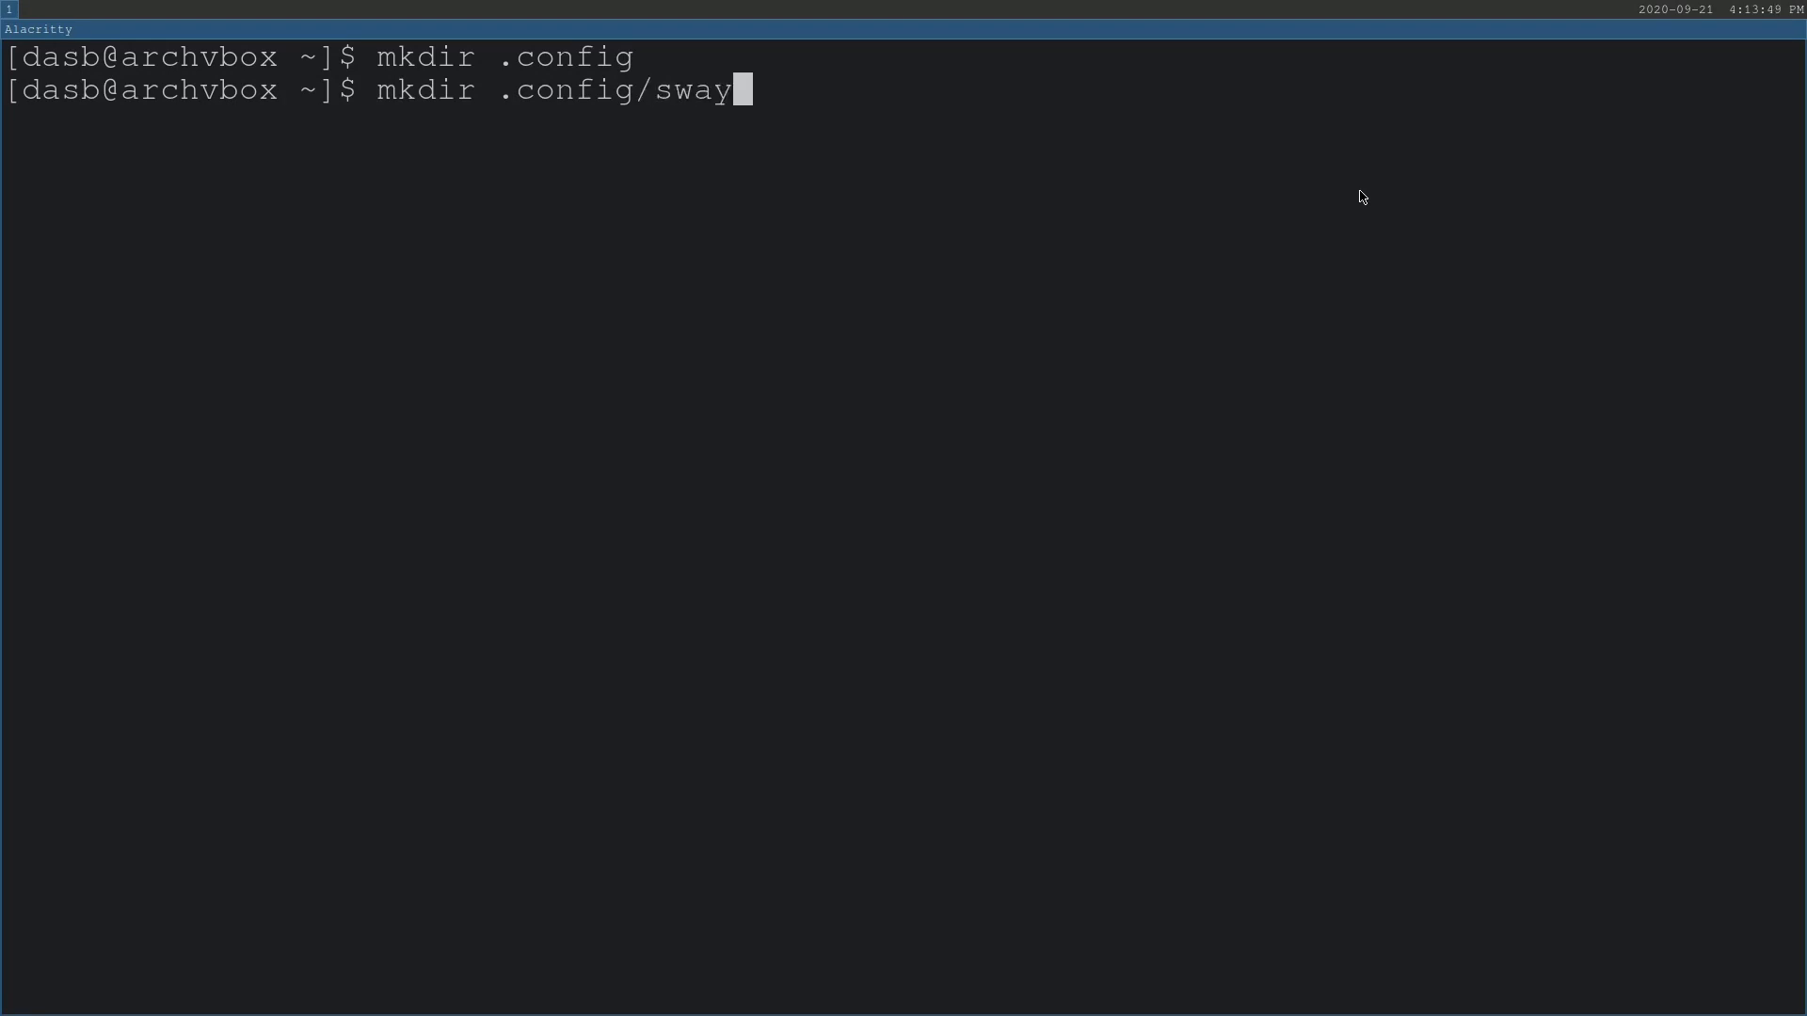
pyautogui.press('Return')
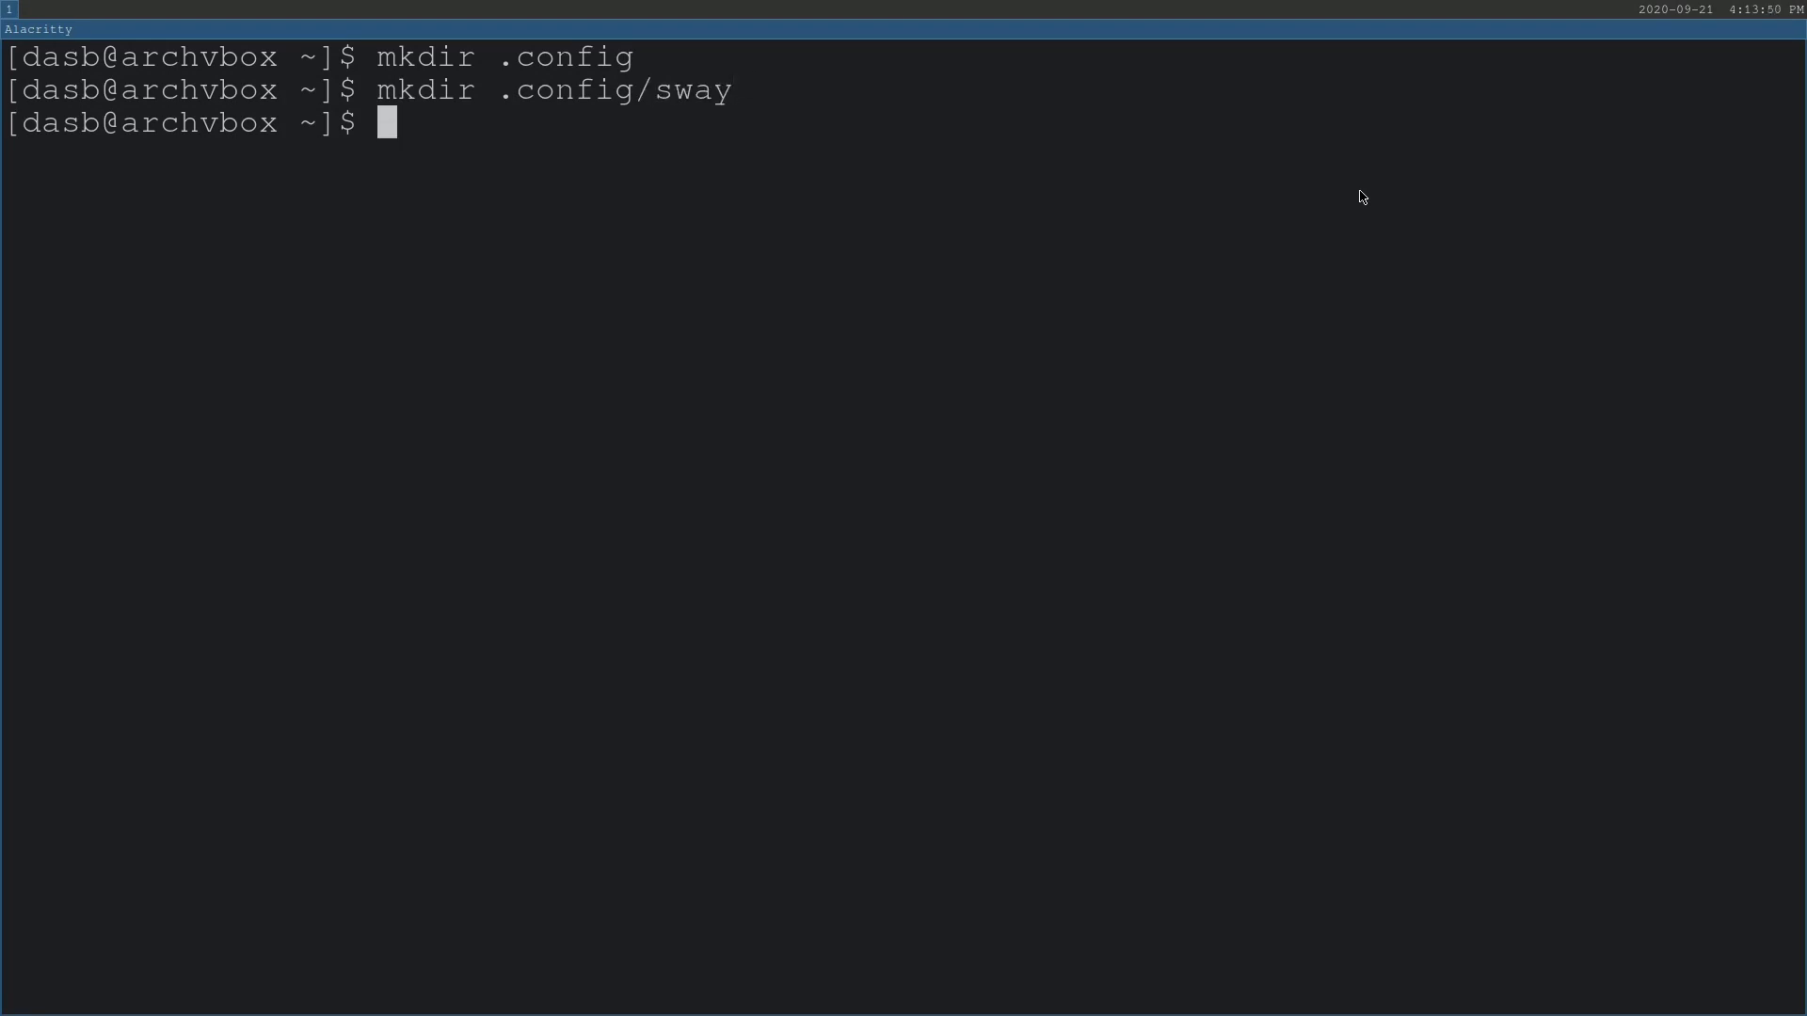
# Step: Copy /etc/sway/config into .config/sway and open the copy in vim
pyautogui.write('cp /etc/s')
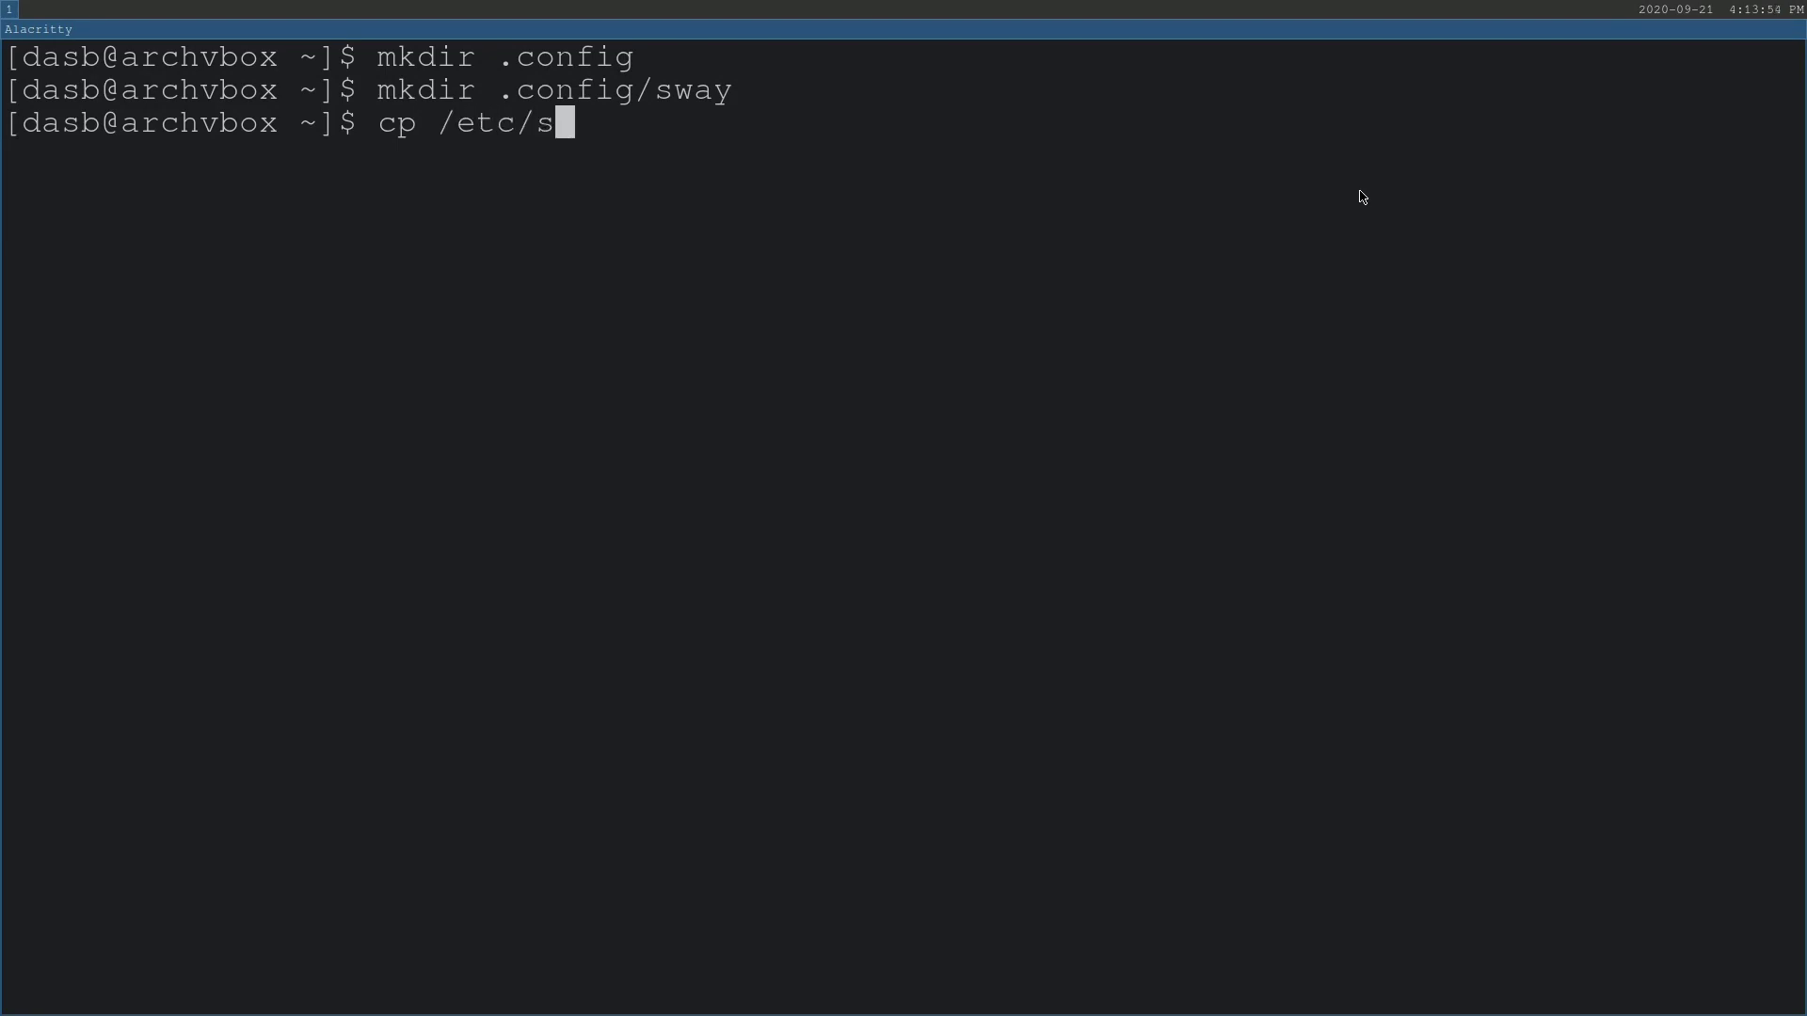
pyautogui.write('way/config .config/sw')
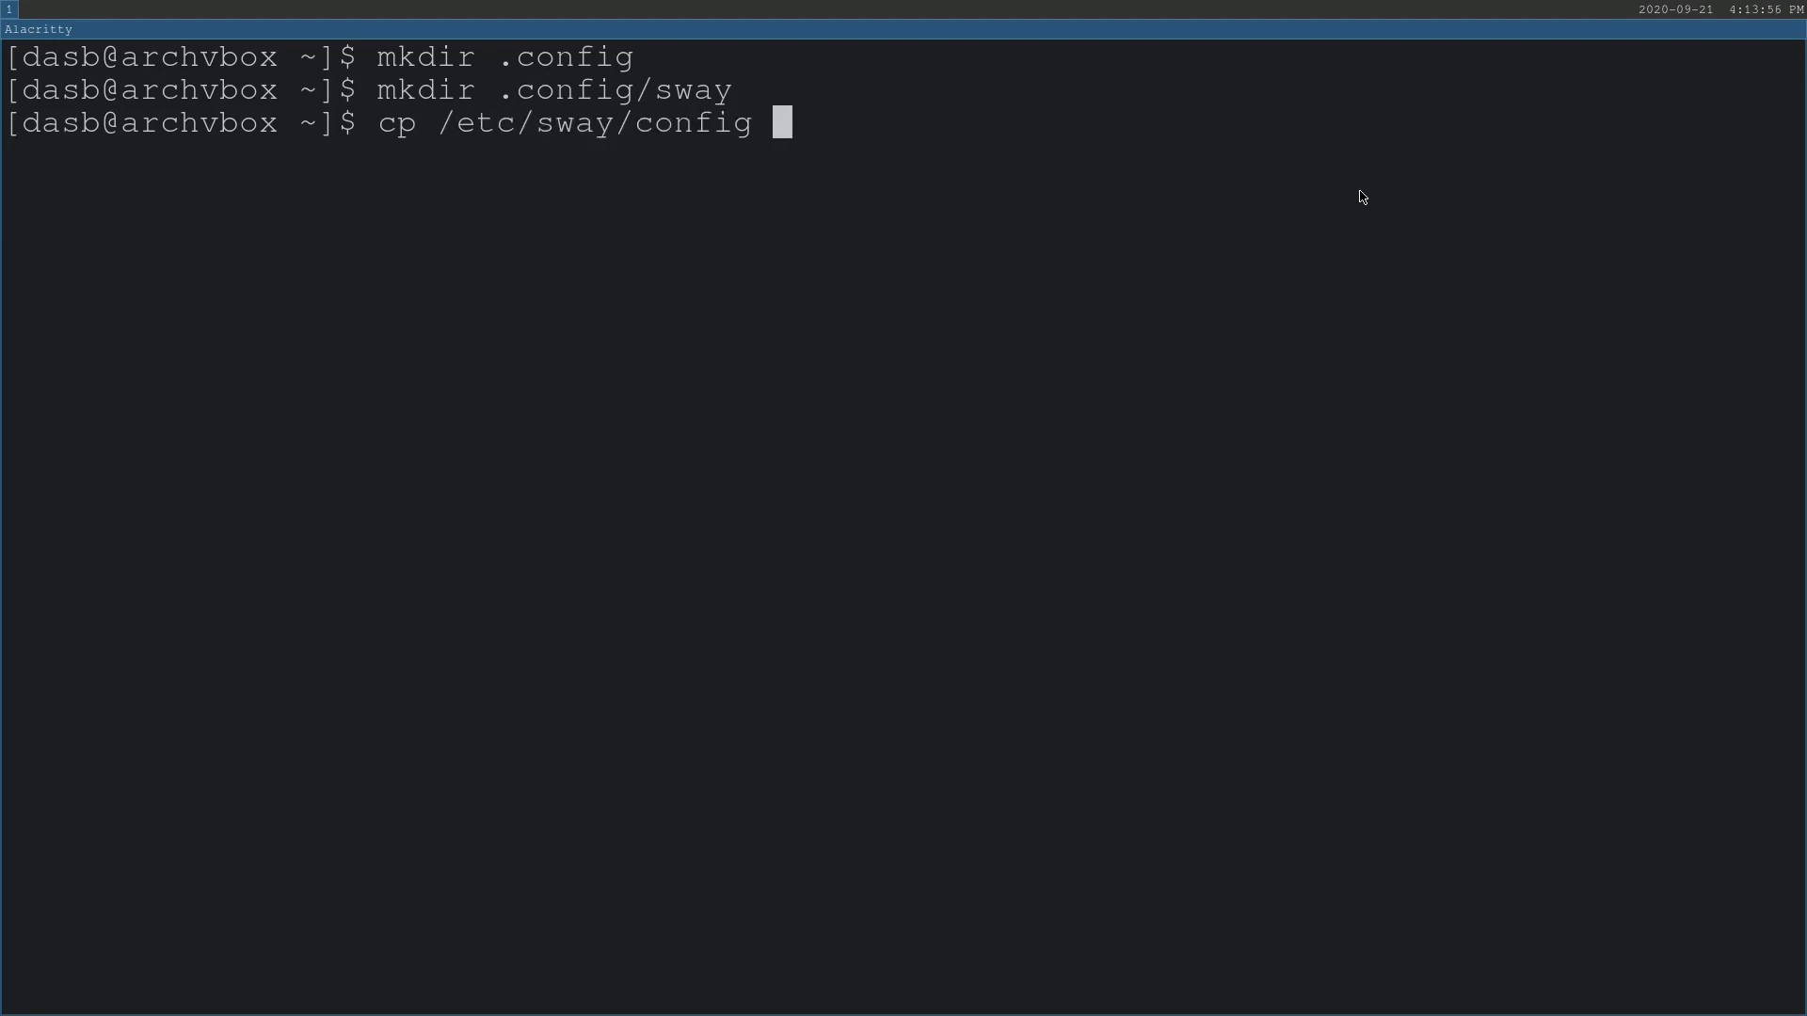
pyautogui.write('ay')
pyautogui.press('Return')
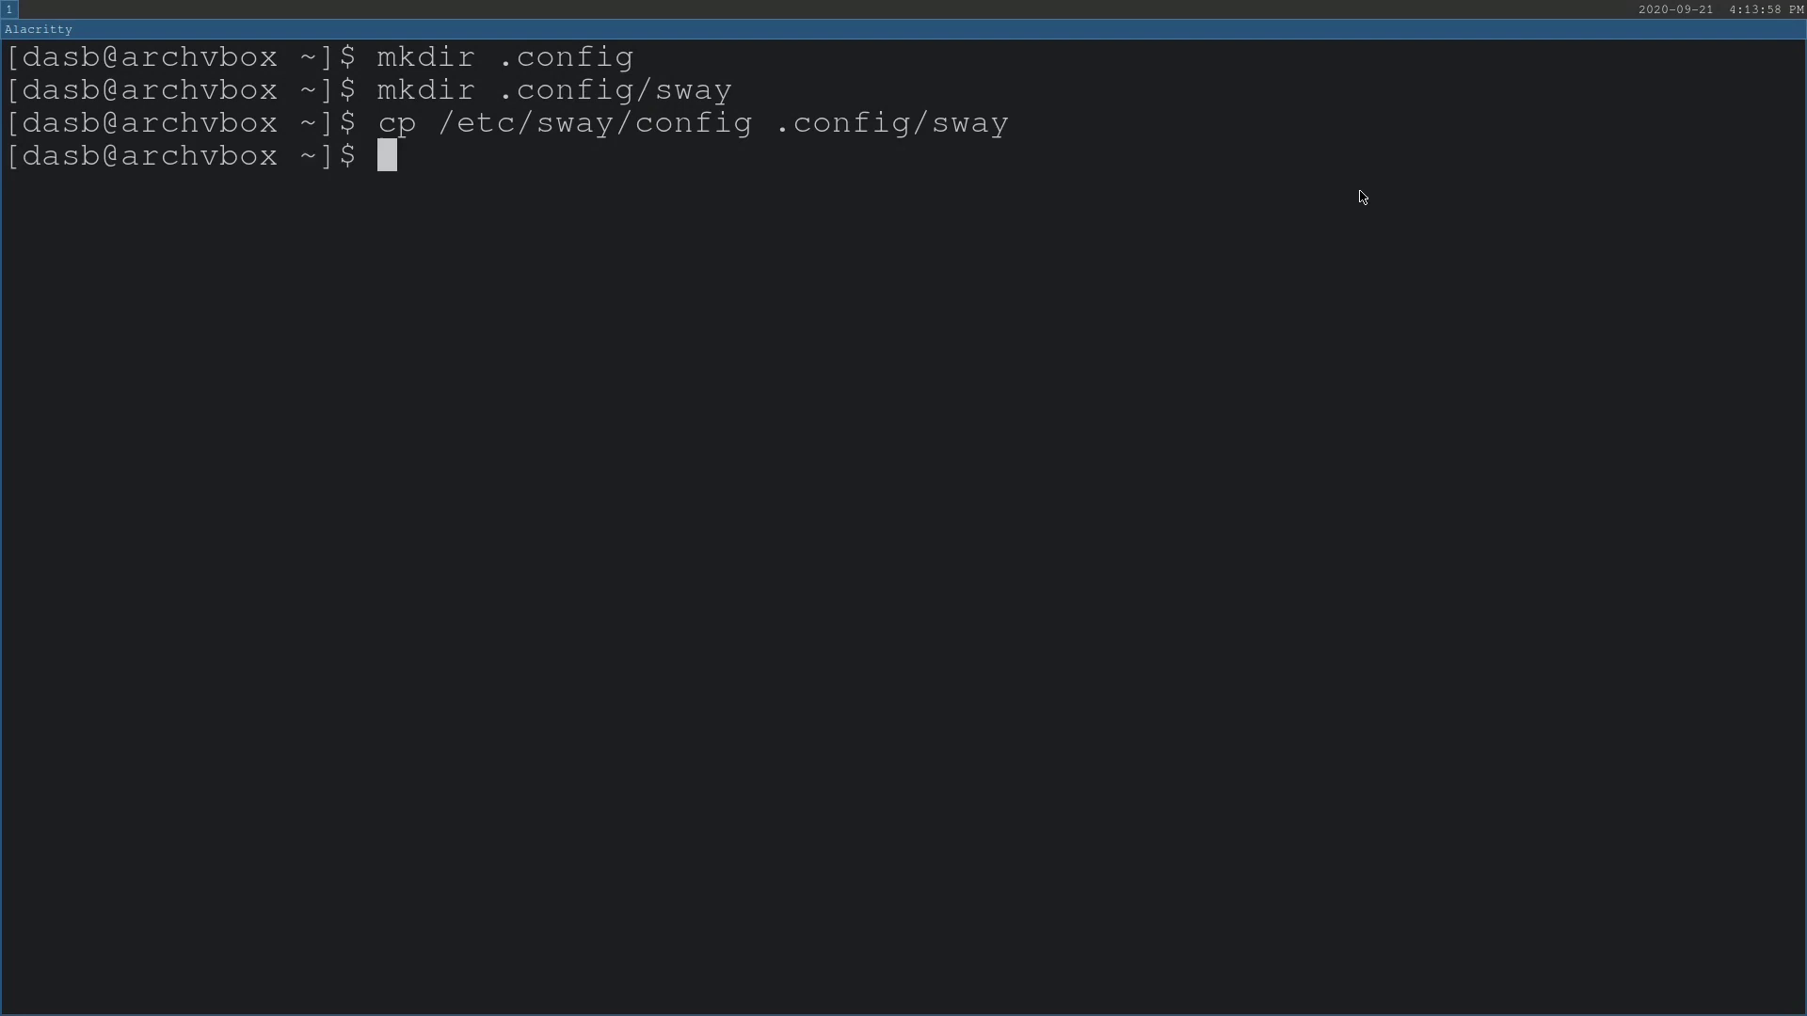
pyautogui.write('vim .')
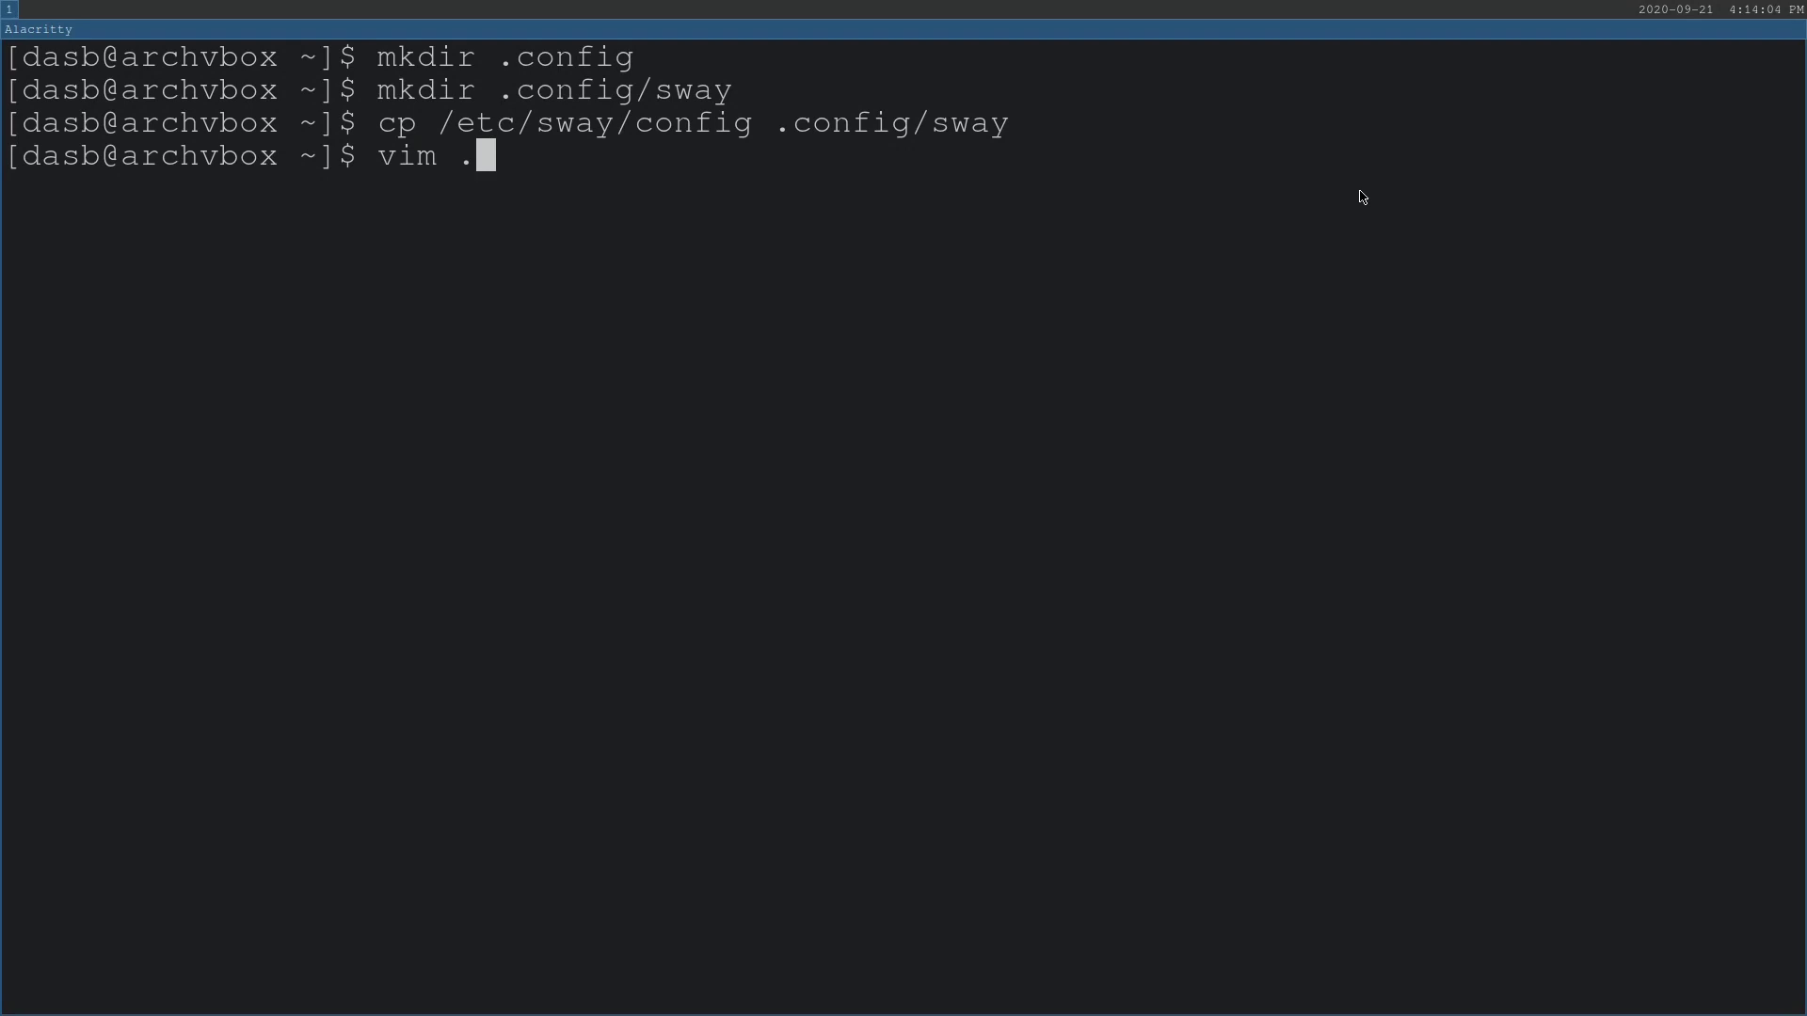
pyautogui.write('config/swa')
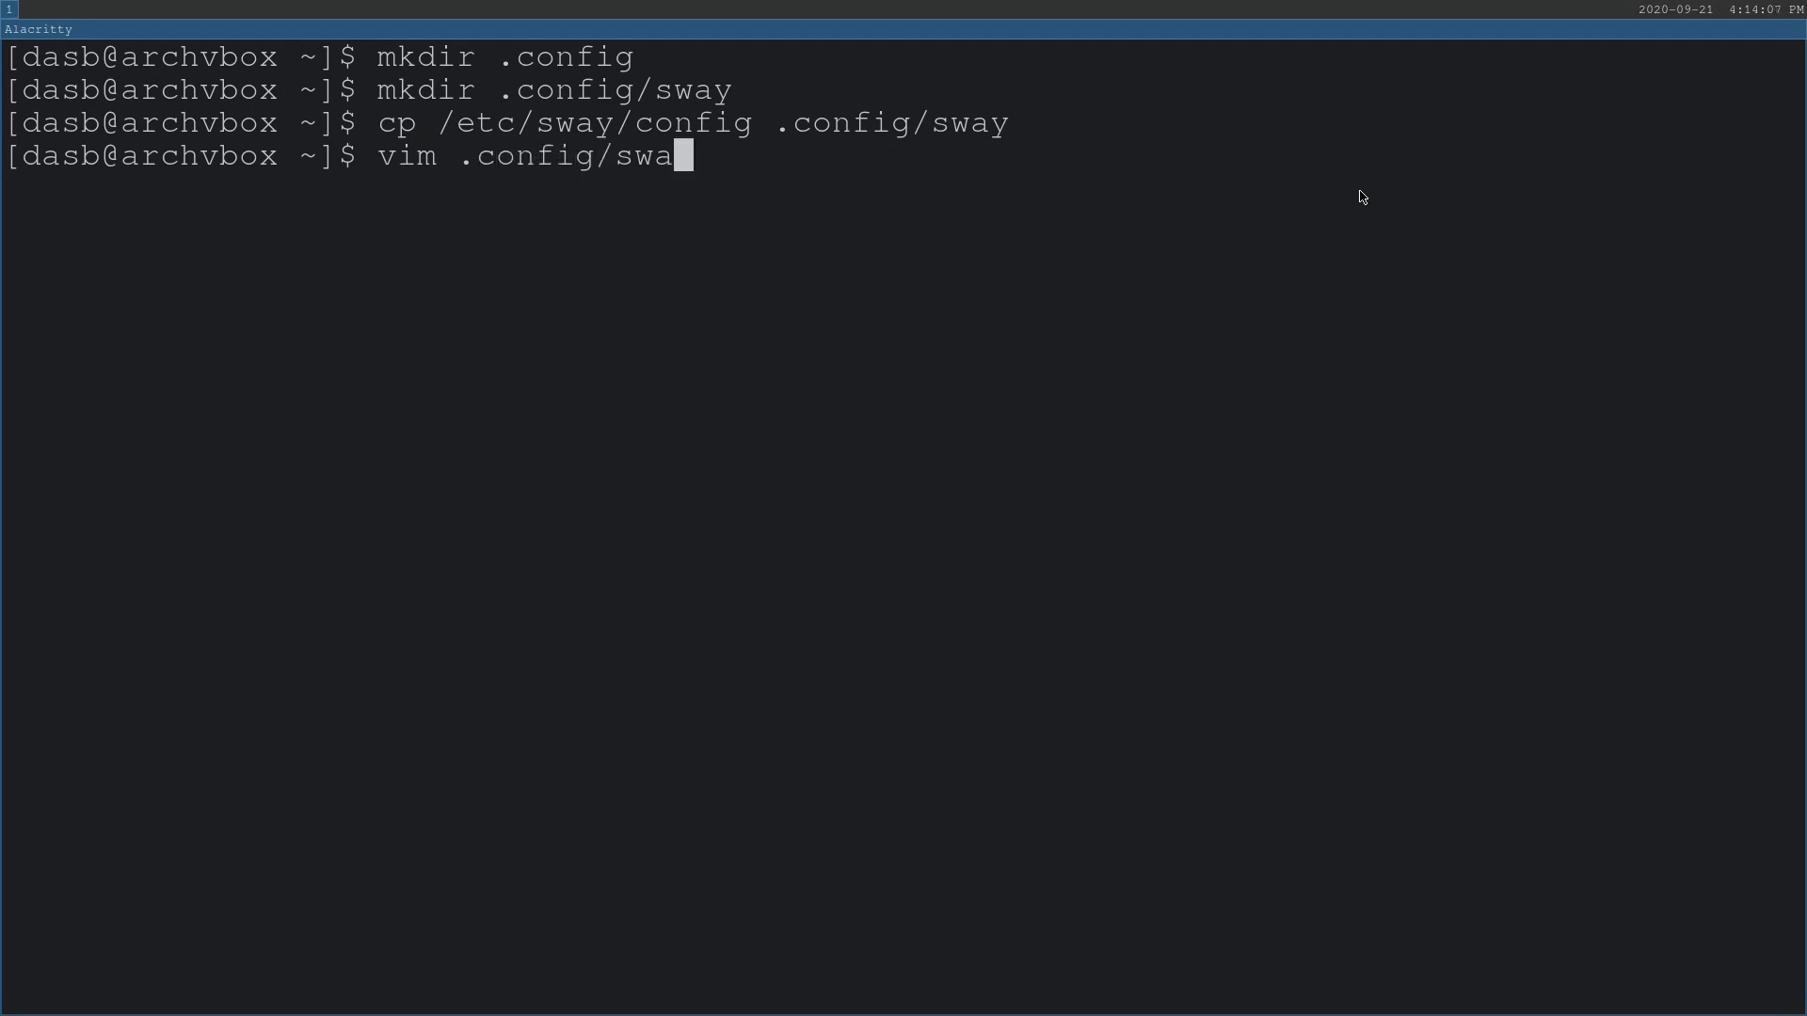
pyautogui.press('Tab')
pyautogui.write('c')
pyautogui.press('Tab')
pyautogui.press('Return')
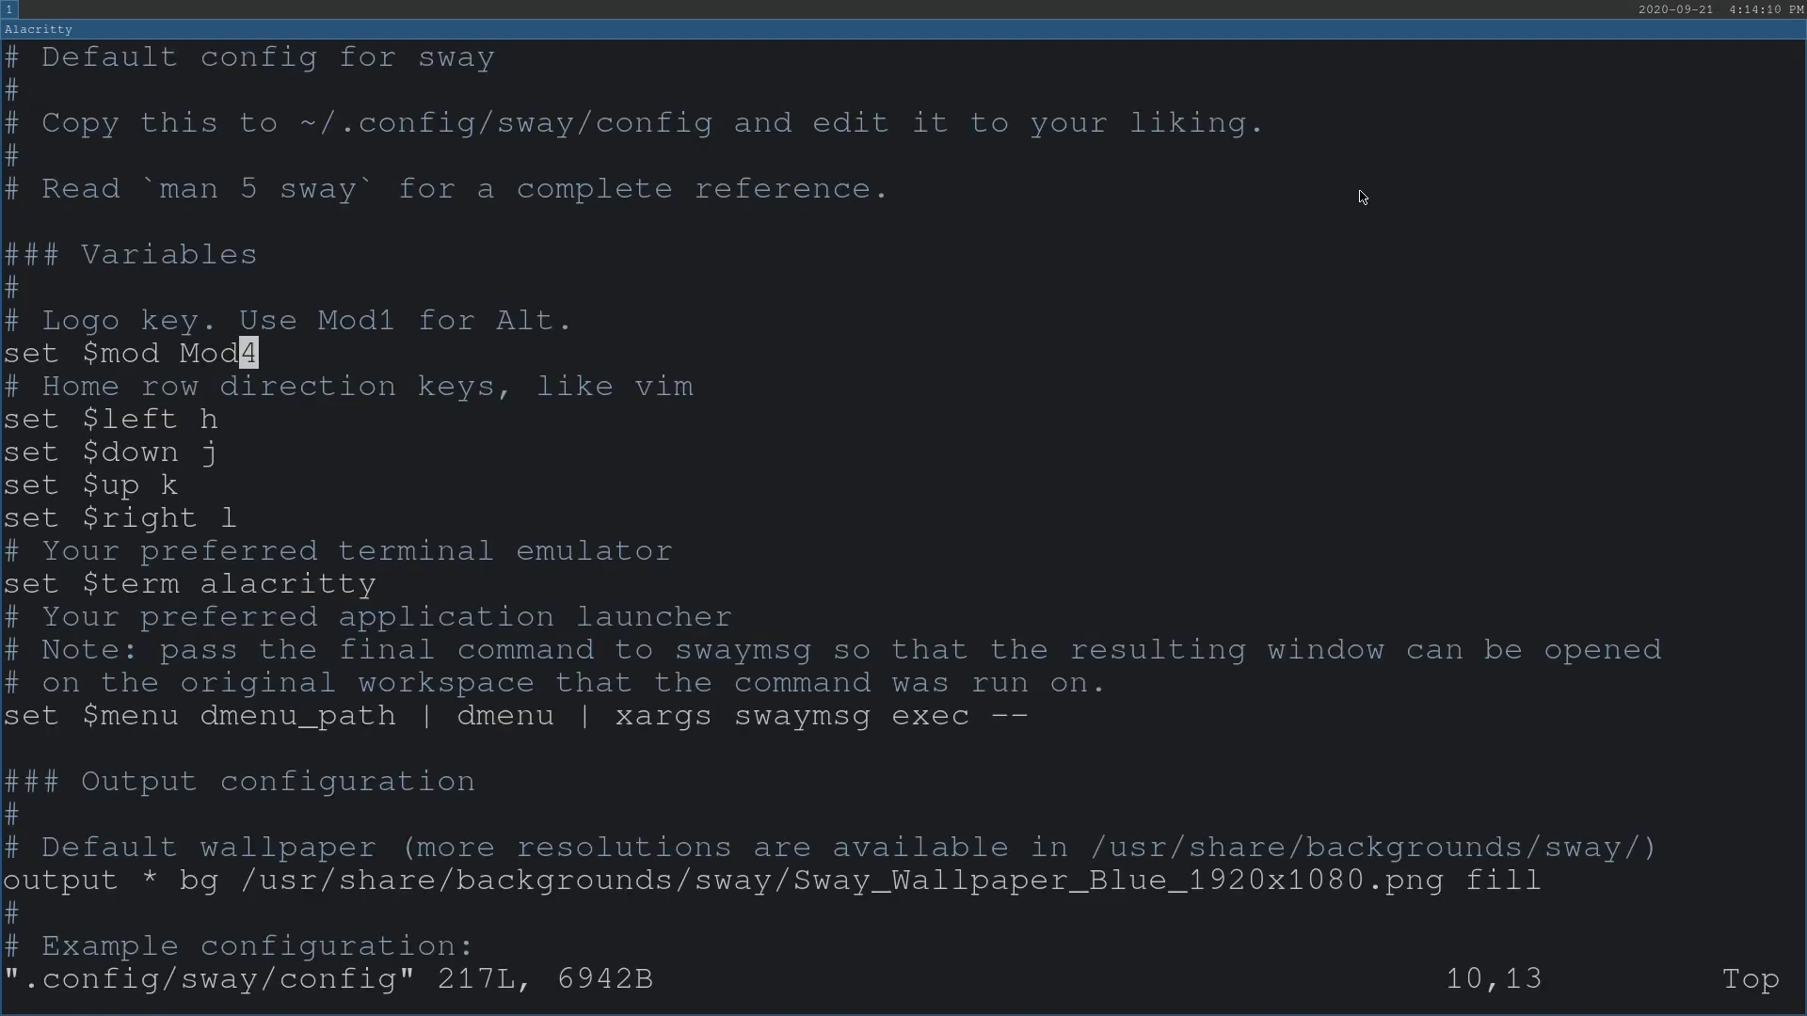
# Step: Change 'set $mod Mod4' to Mod1 in the sway config
pyautogui.press('k')
pyautogui.press('j')
pyautogui.press('j')
pyautogui.press('k')
pyautogui.press('h')
pyautogui.press('h')
pyautogui.press('h')
pyautogui.press('h')
pyautogui.press('l')
pyautogui.press('l')
pyautogui.press('l')
pyautogui.press('l')
pyautogui.press('a')
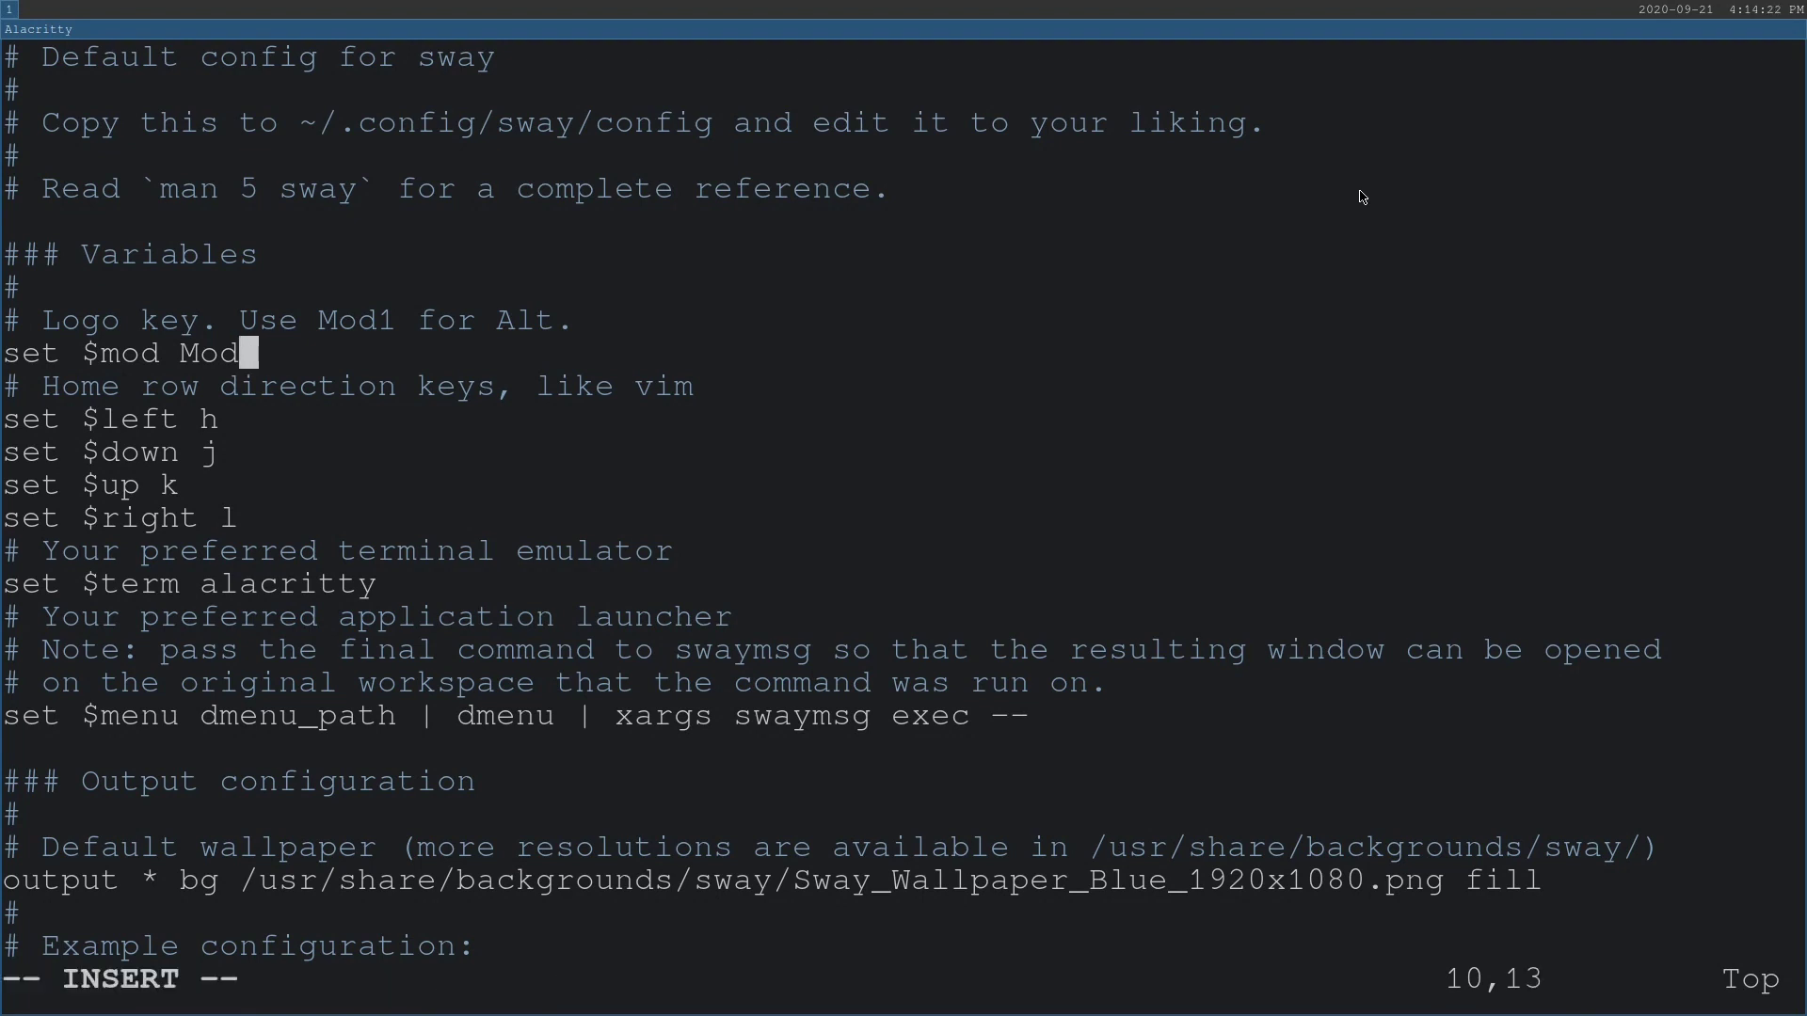
pyautogui.write('1')
# Step: Save the config with :w, reload Sway, and close the editor's terminal
pyautogui.press('Escape')
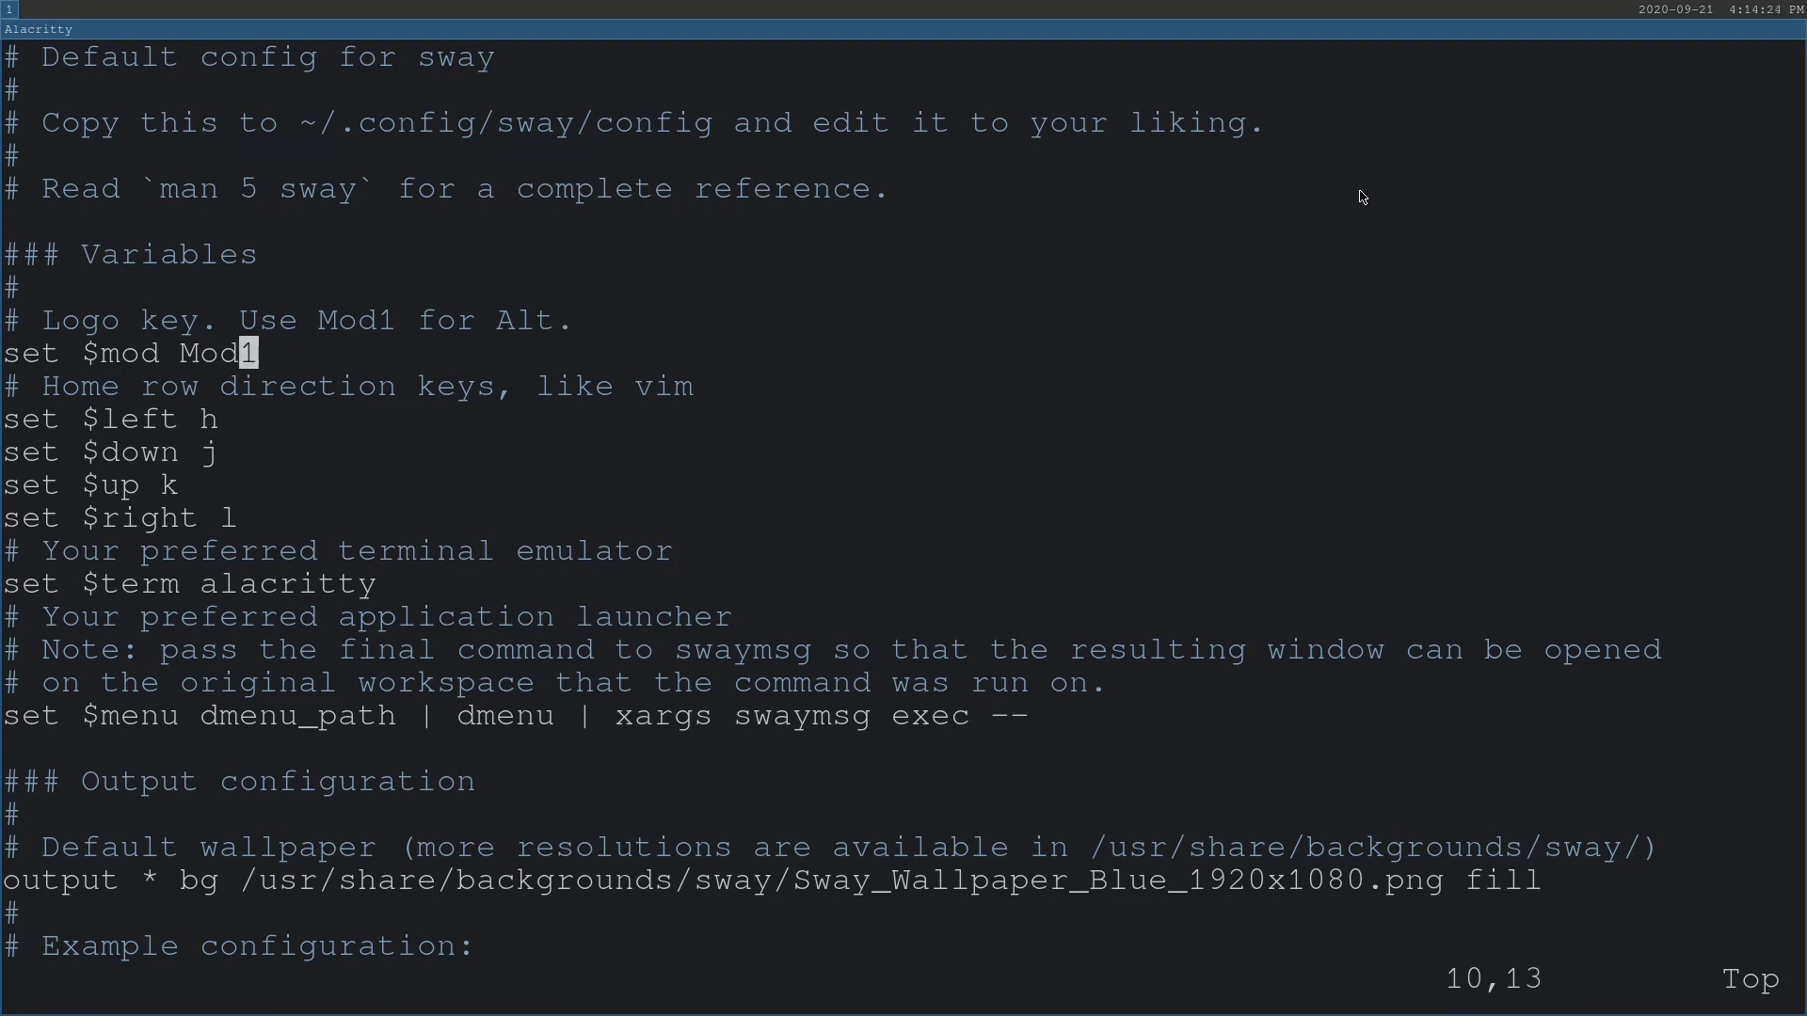
pyautogui.write(':w')
pyautogui.press('Return')
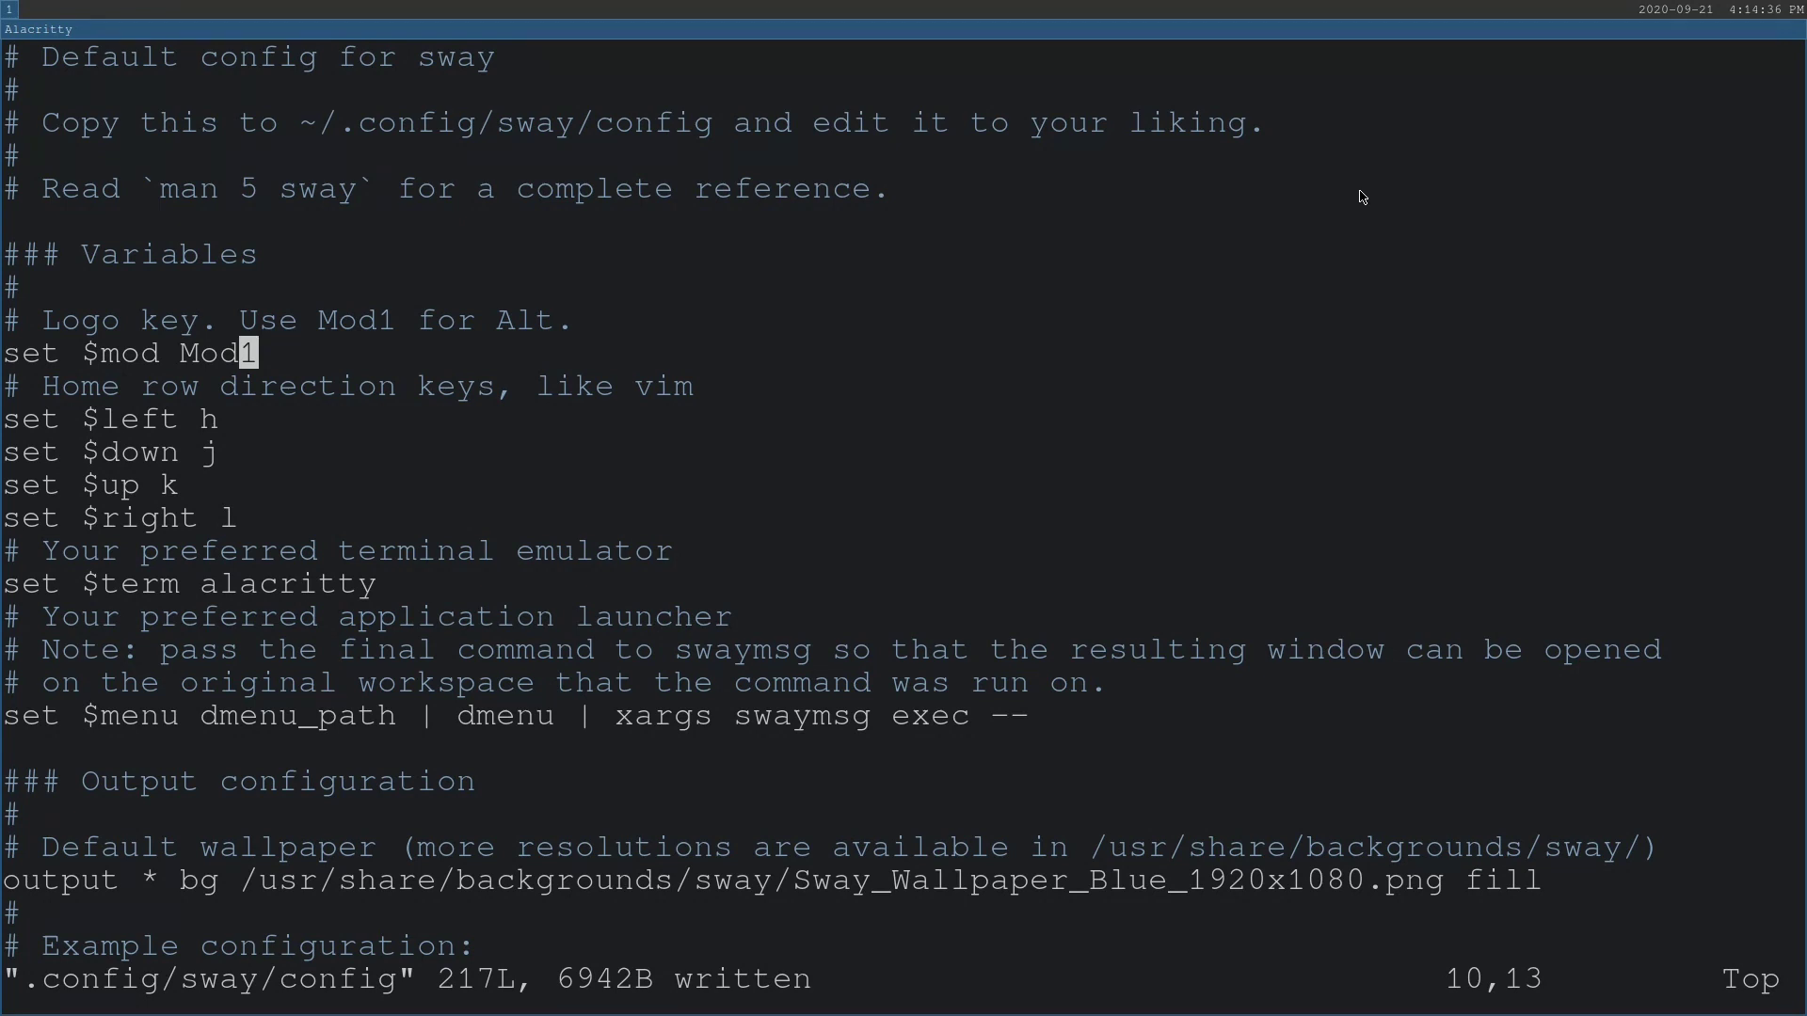
pyautogui.press('super+shift+c')
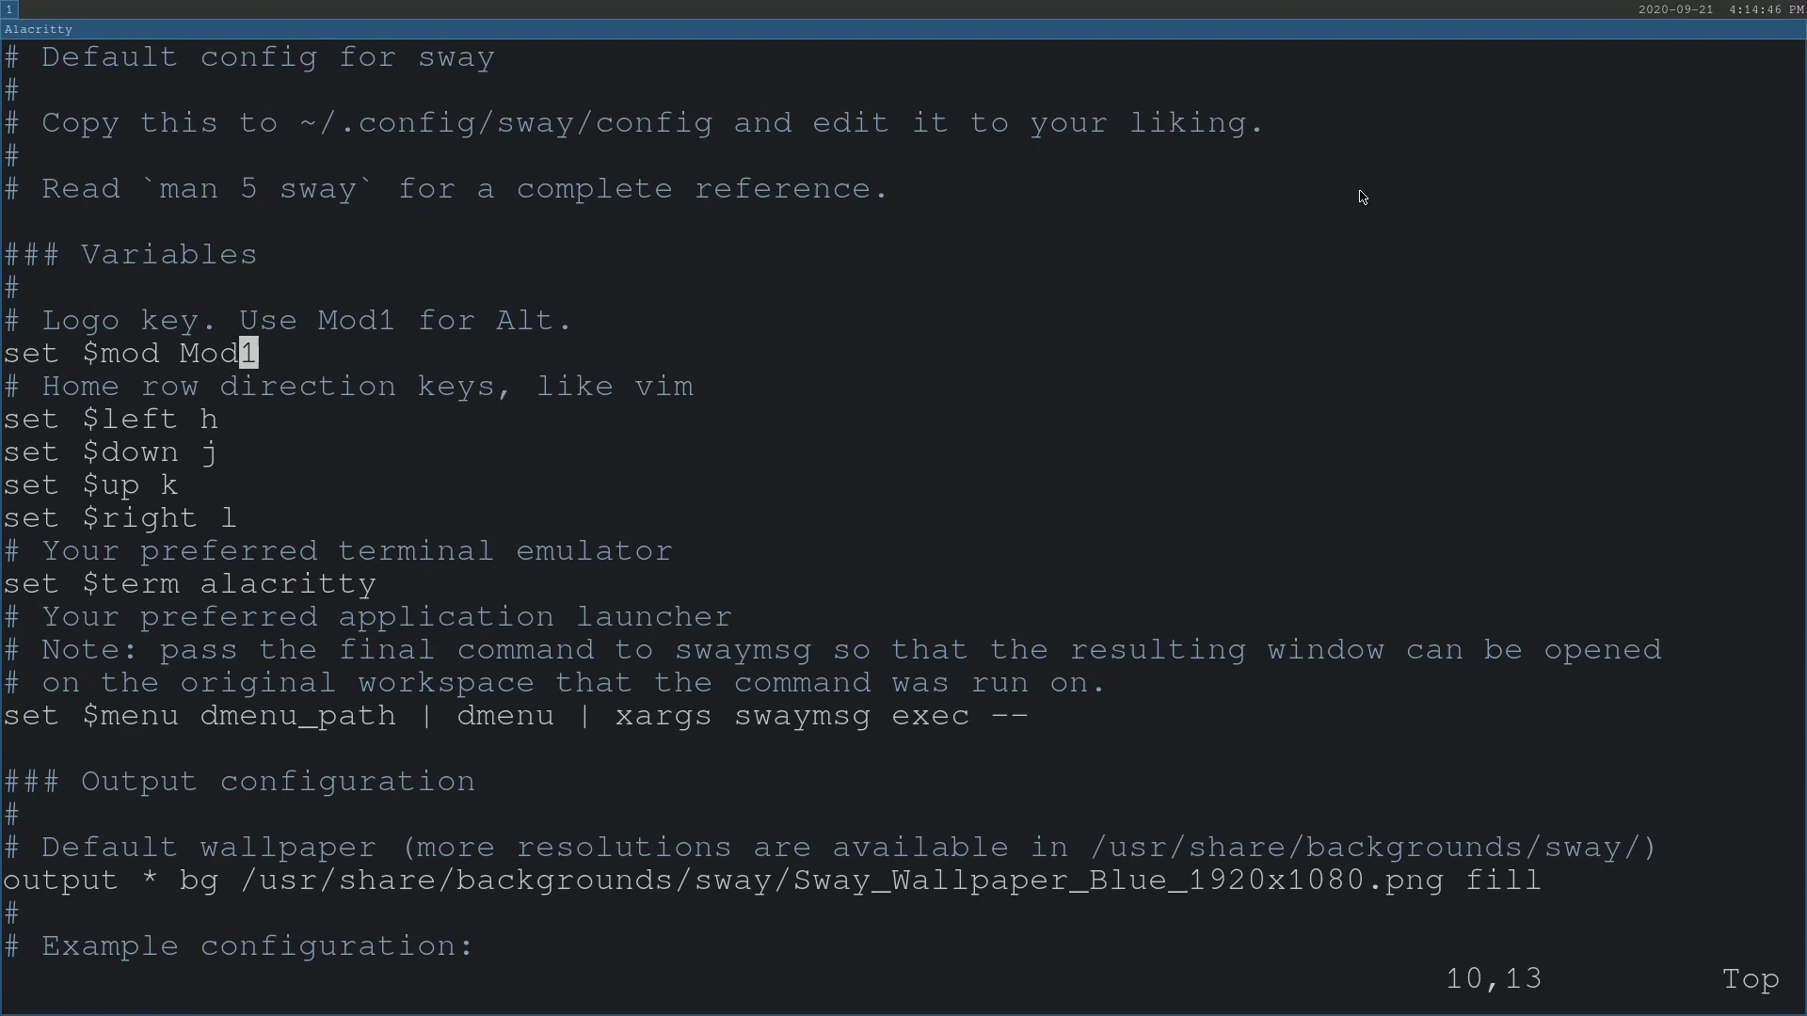
pyautogui.press('super+shift+q')
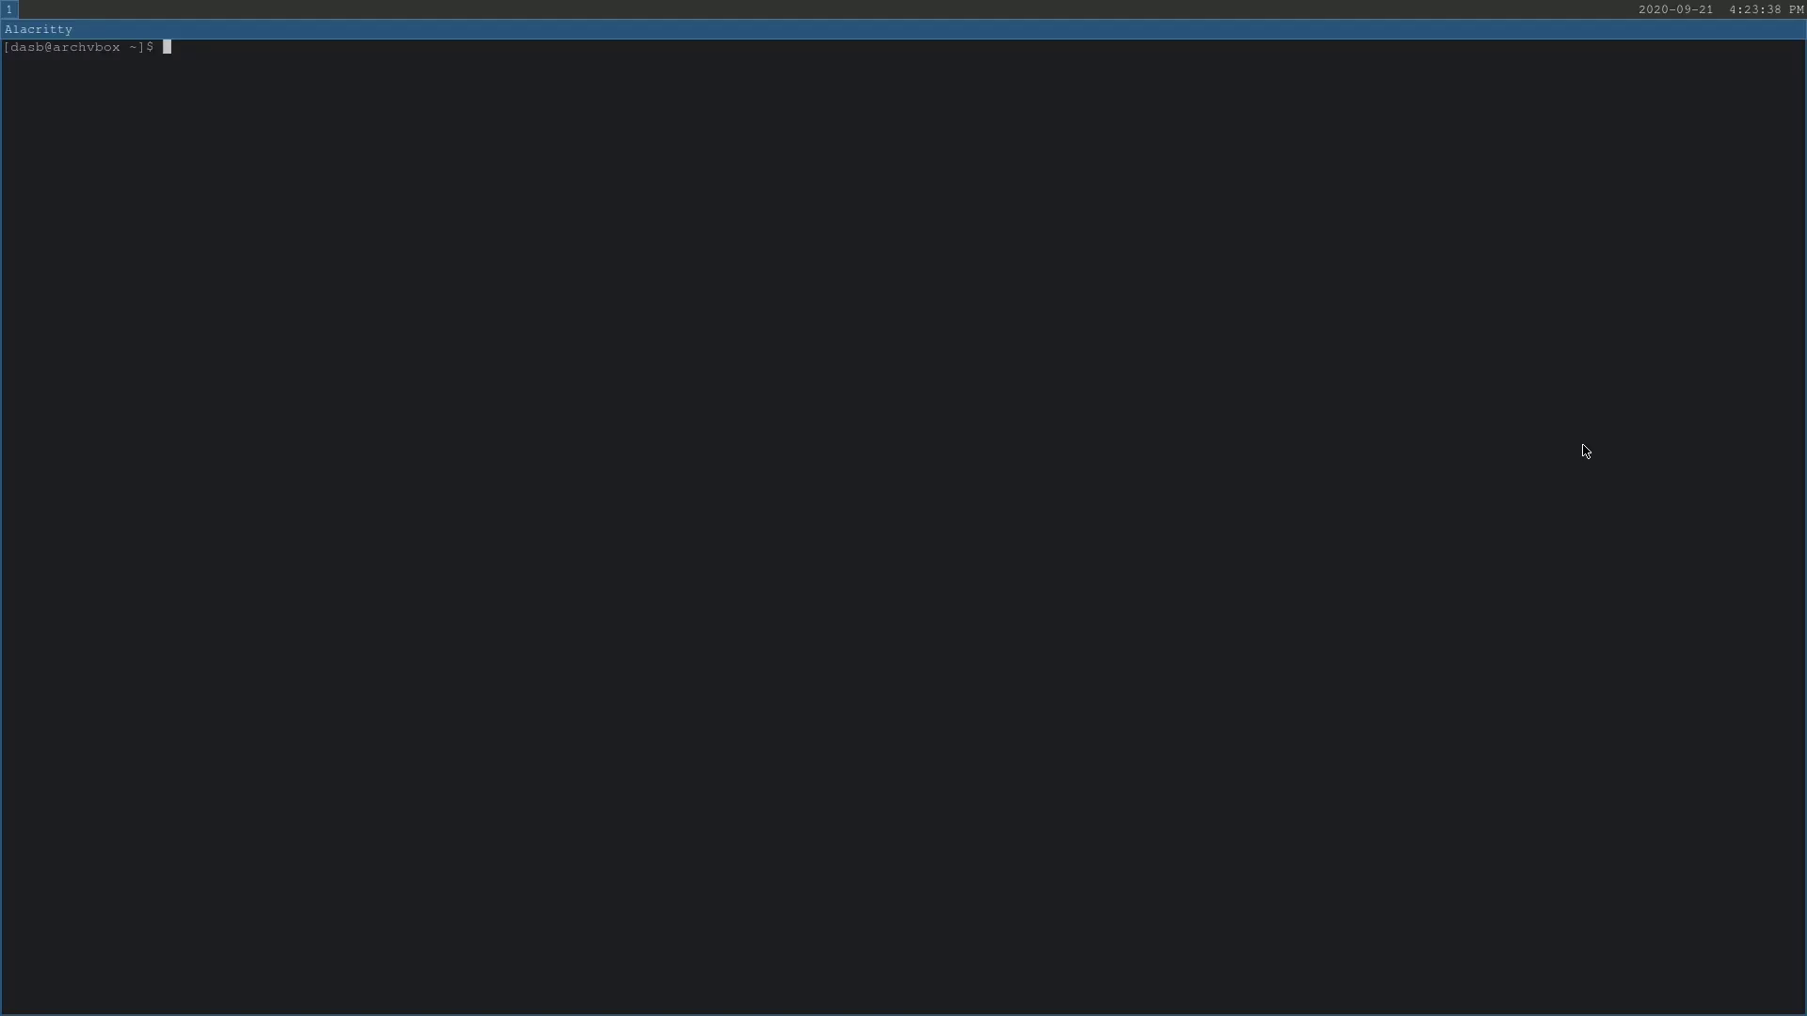
pyautogui.press('super+shift+q')
# Step: Install Firefox with 'sudo pacman -S firefox'
pyautogui.hotkey('ctrl', '=')
pyautogui.hotkey('ctrl', '=')
pyautogui.hotkey('ctrl', '=')
pyautogui.hotkey('ctrl', '=')
pyautogui.hotkey('ctrl', '=')
pyautogui.hotkey('ctrl', '=')
pyautogui.hotkey('ctrl', '=')
pyautogui.hotkey('ctrl', '=')
pyautogui.hotkey('ctrl', '=')
pyautogui.hotkey('ctrl', '=')
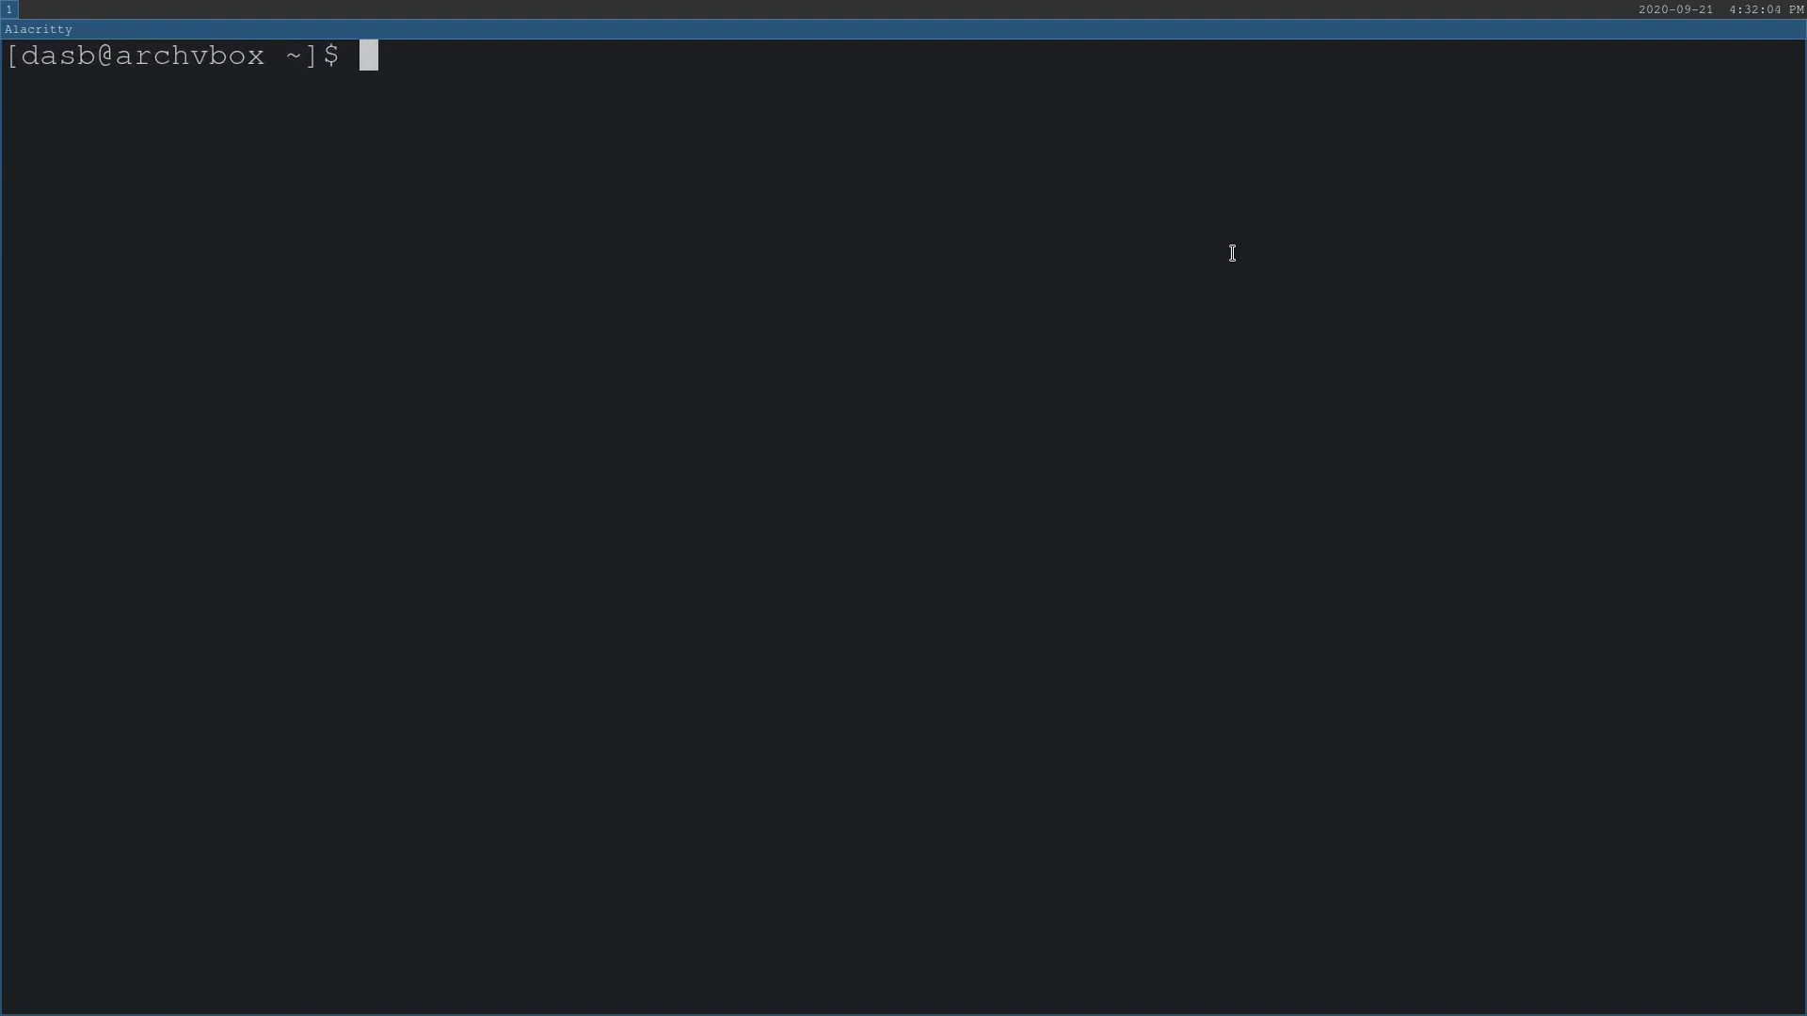
pyautogui.write('sudo pacman ')
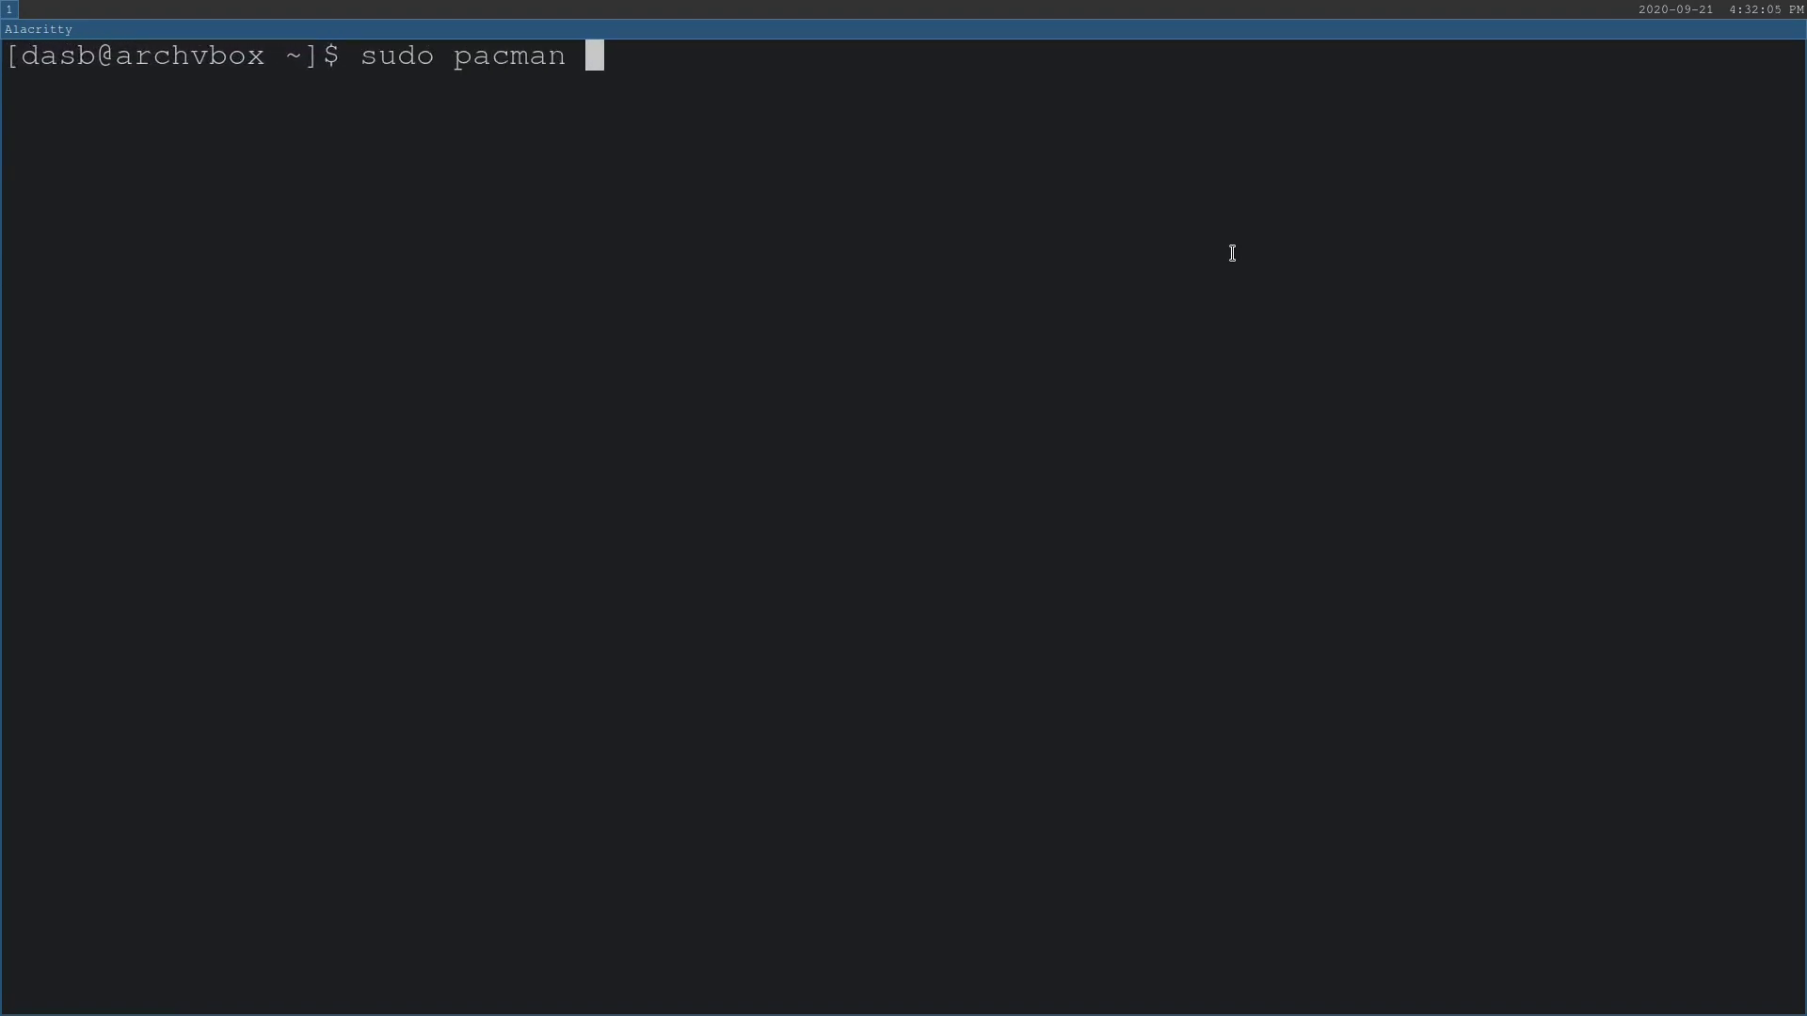
pyautogui.write('-S firefox')
pyautogui.press('Return')
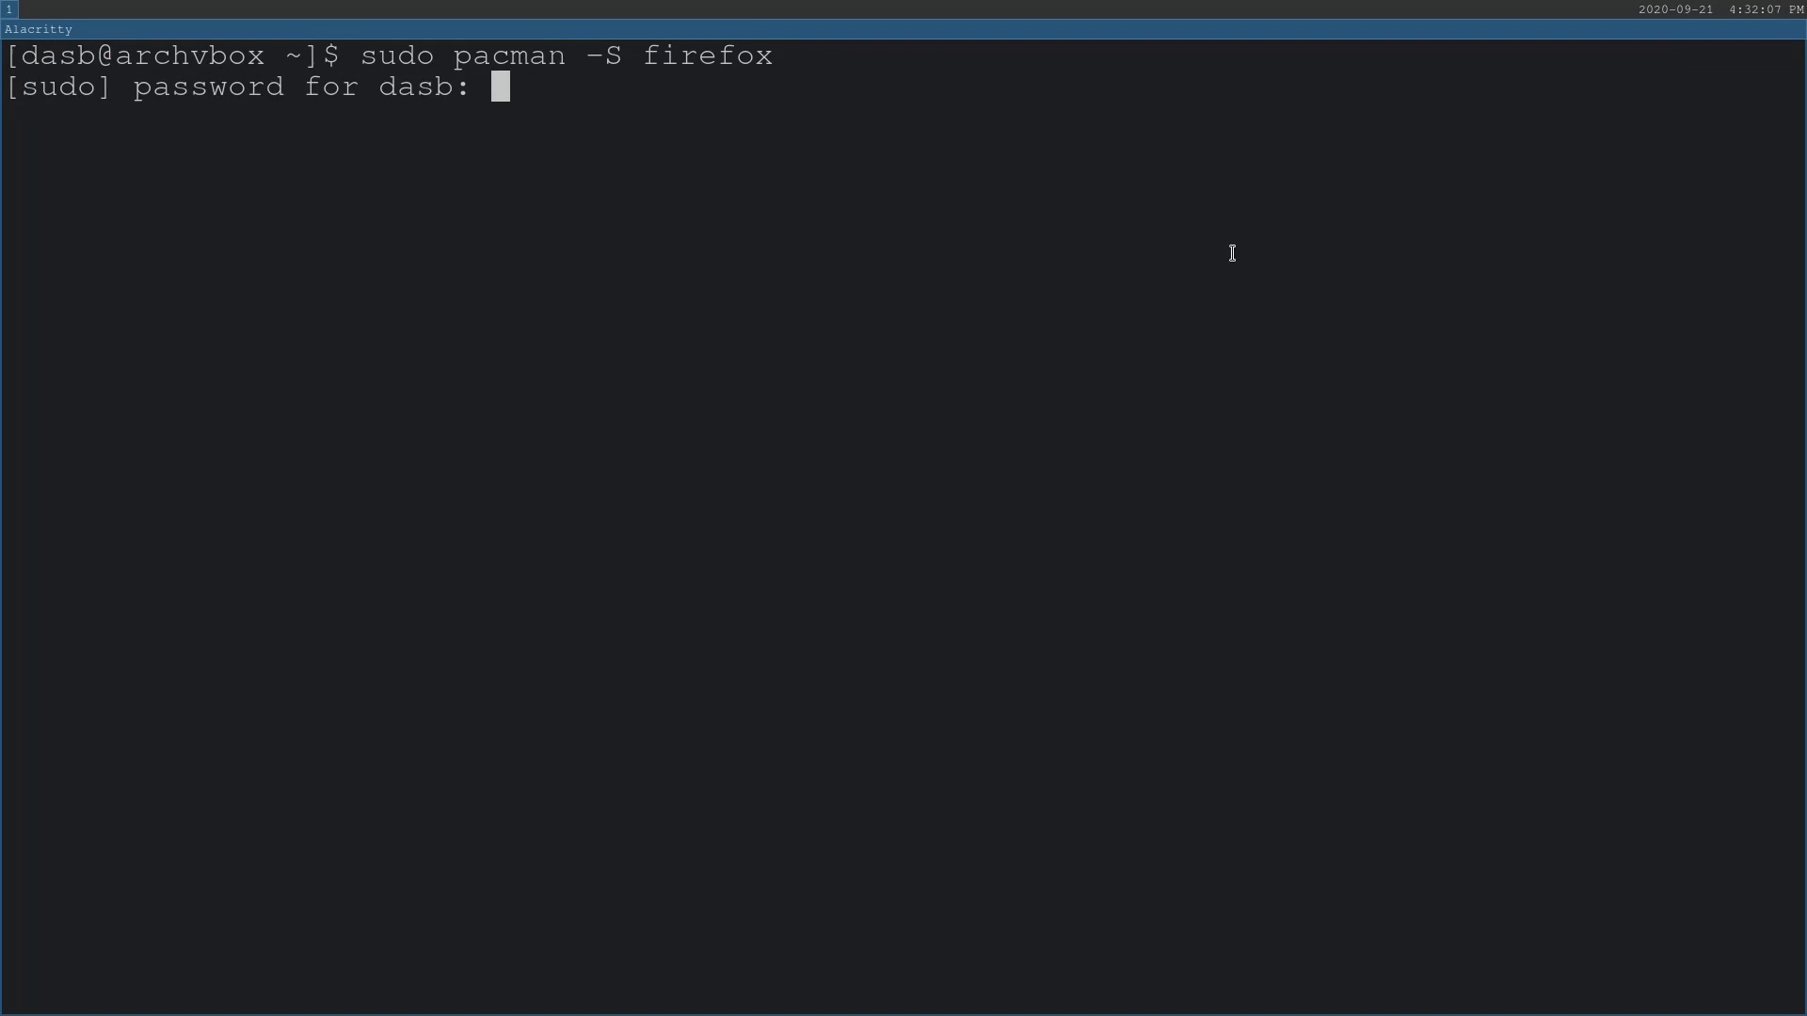
pyautogui.press('Return')
pyautogui.write('y')
pyautogui.press('Return')
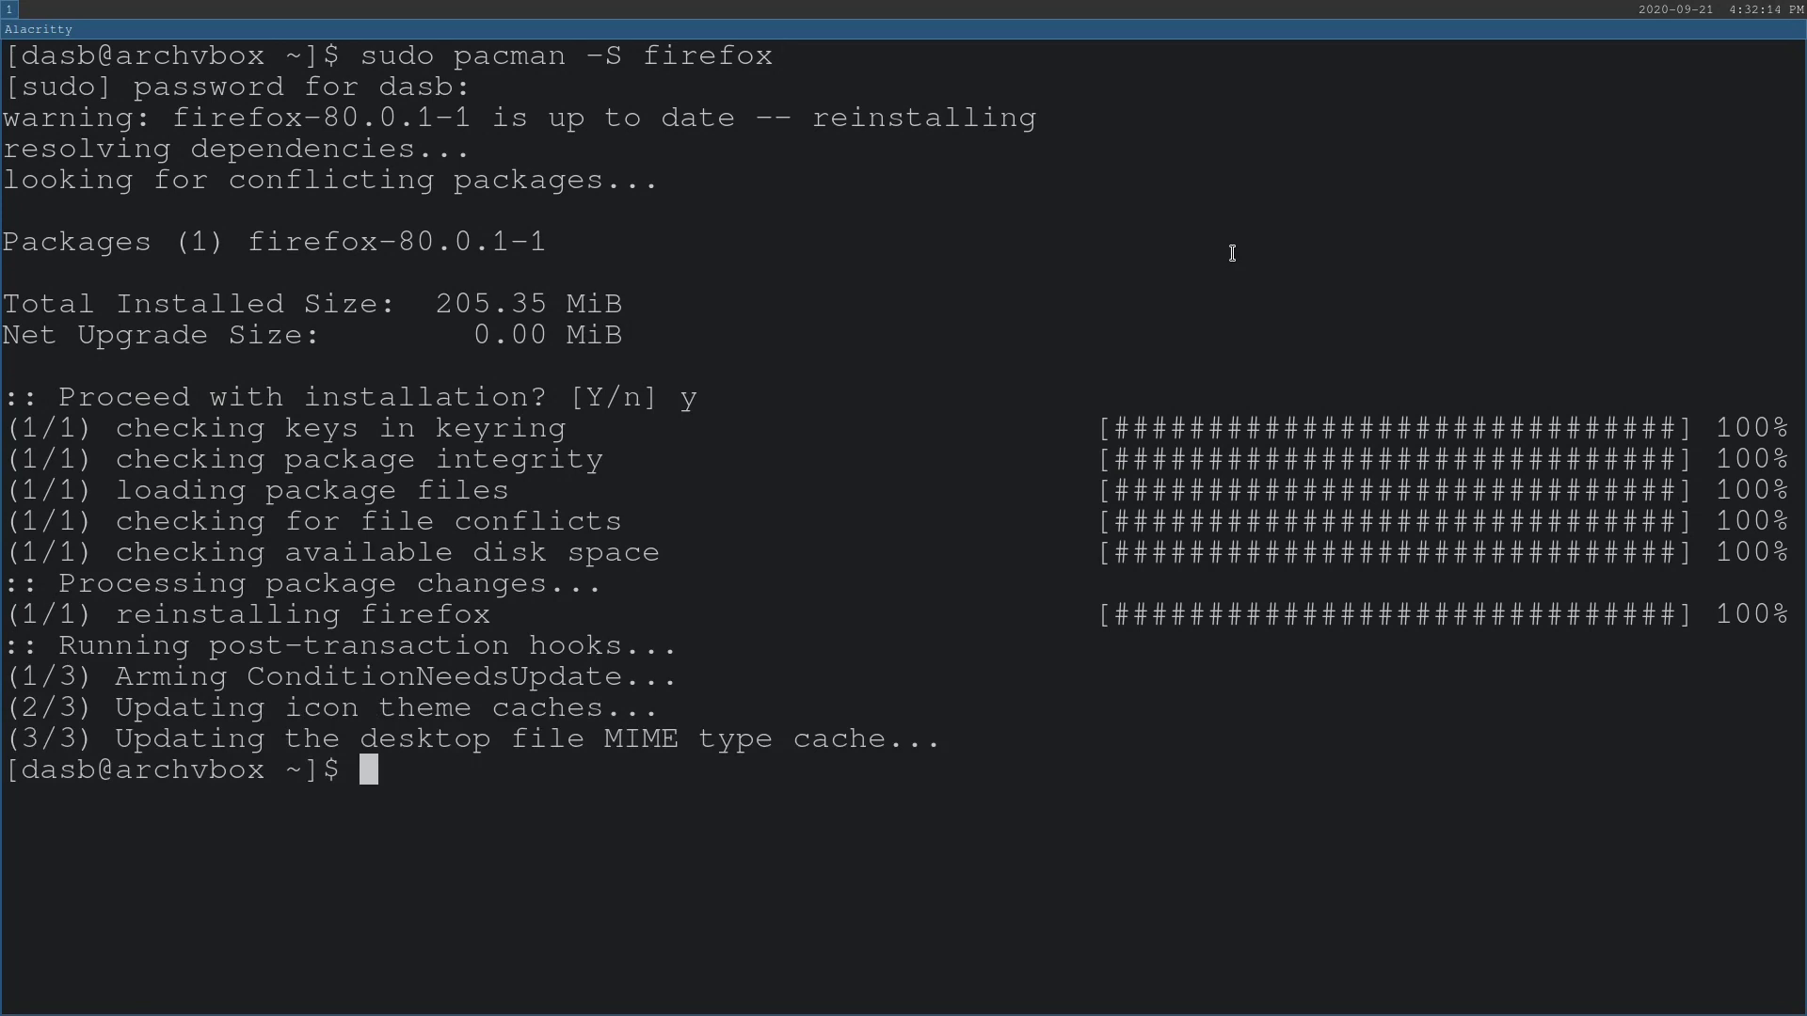
# Step: Clear the terminal and try launching plain firefox
pyautogui.hotkey('ctrl', 'l')
pyautogui.hotkey('ctrl', '+')
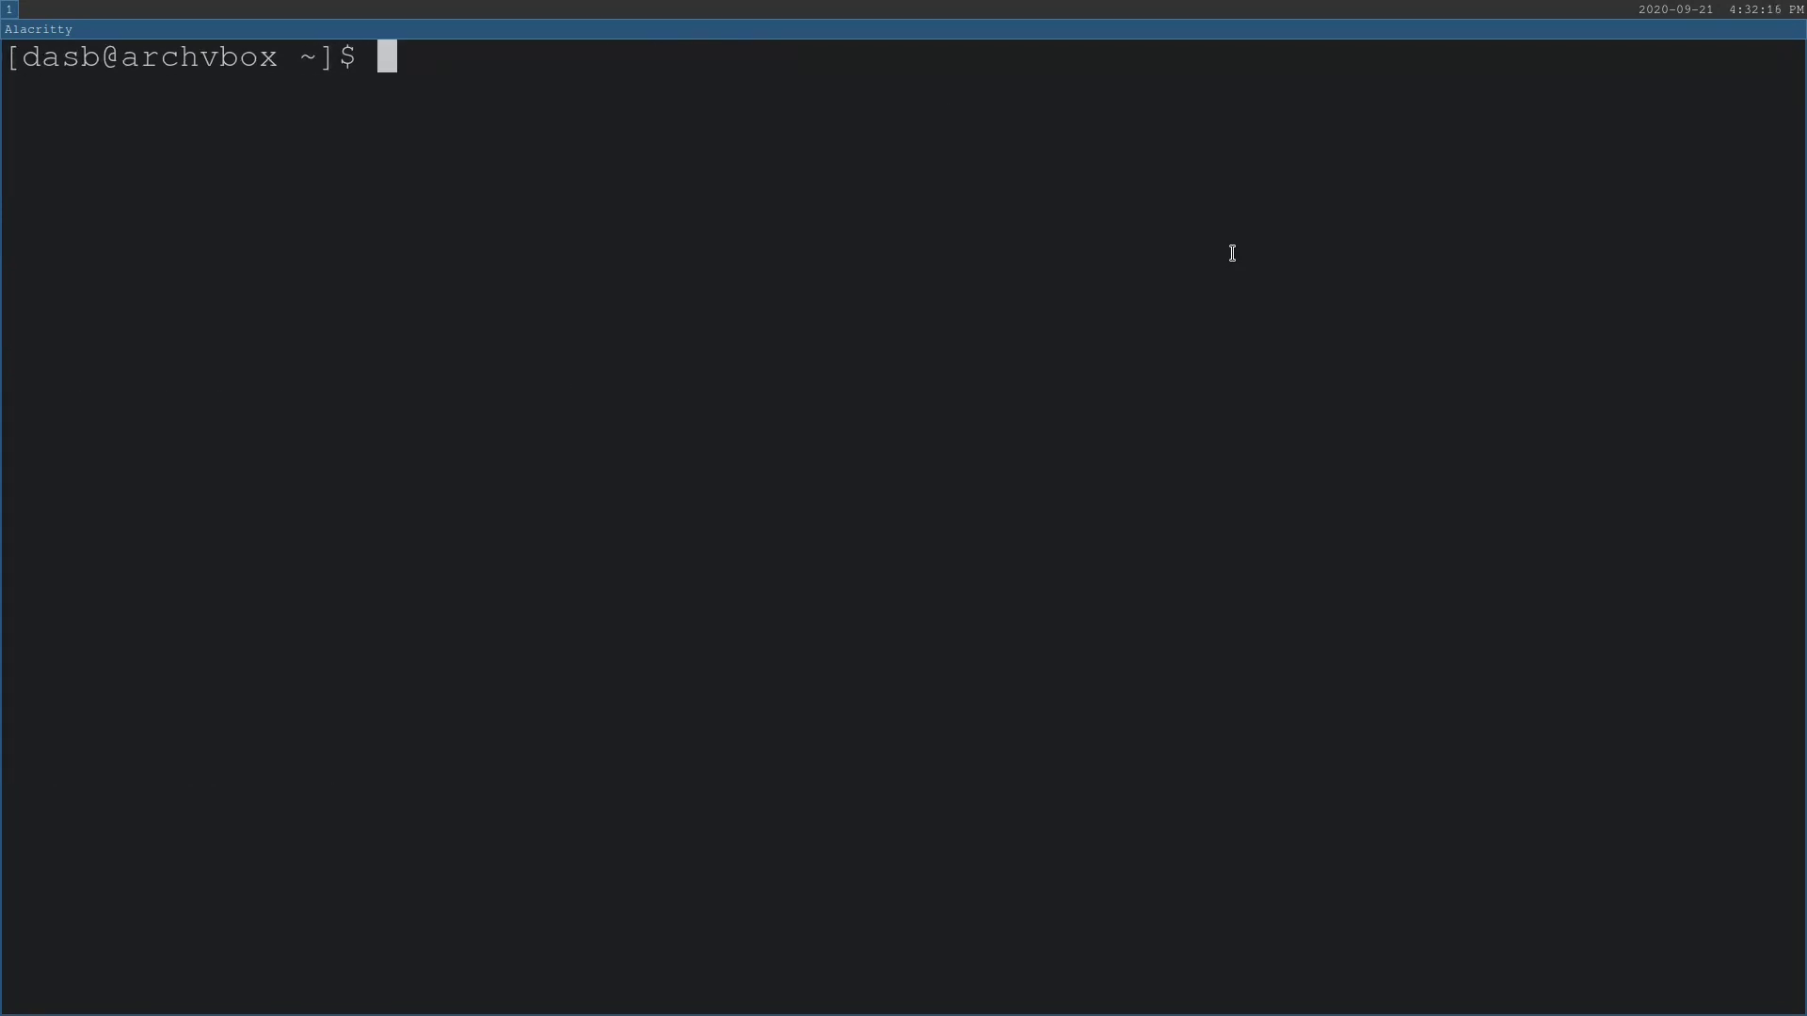
pyautogui.write('firefox')
pyautogui.press('Return')
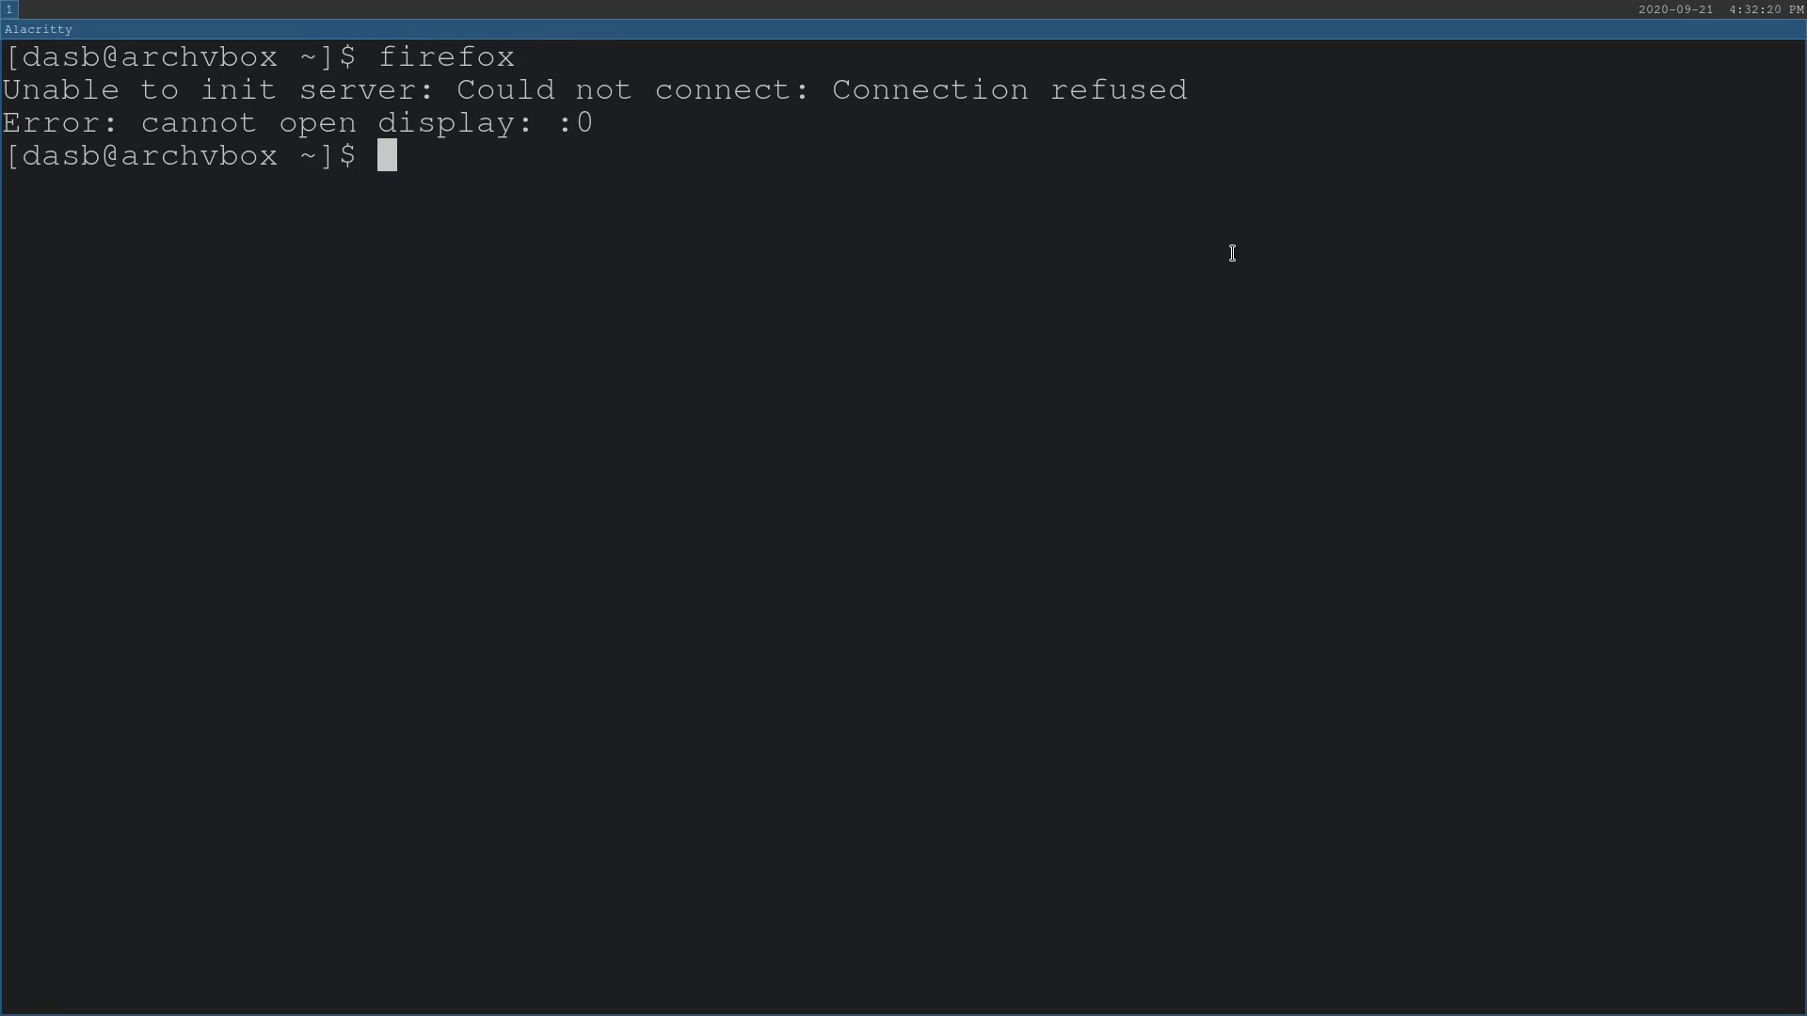
# Step: Launch Firefox with 'MOZ_ENABLE_WAYLAND=1 firefox', then close it
pyautogui.write('MOZ_EN')
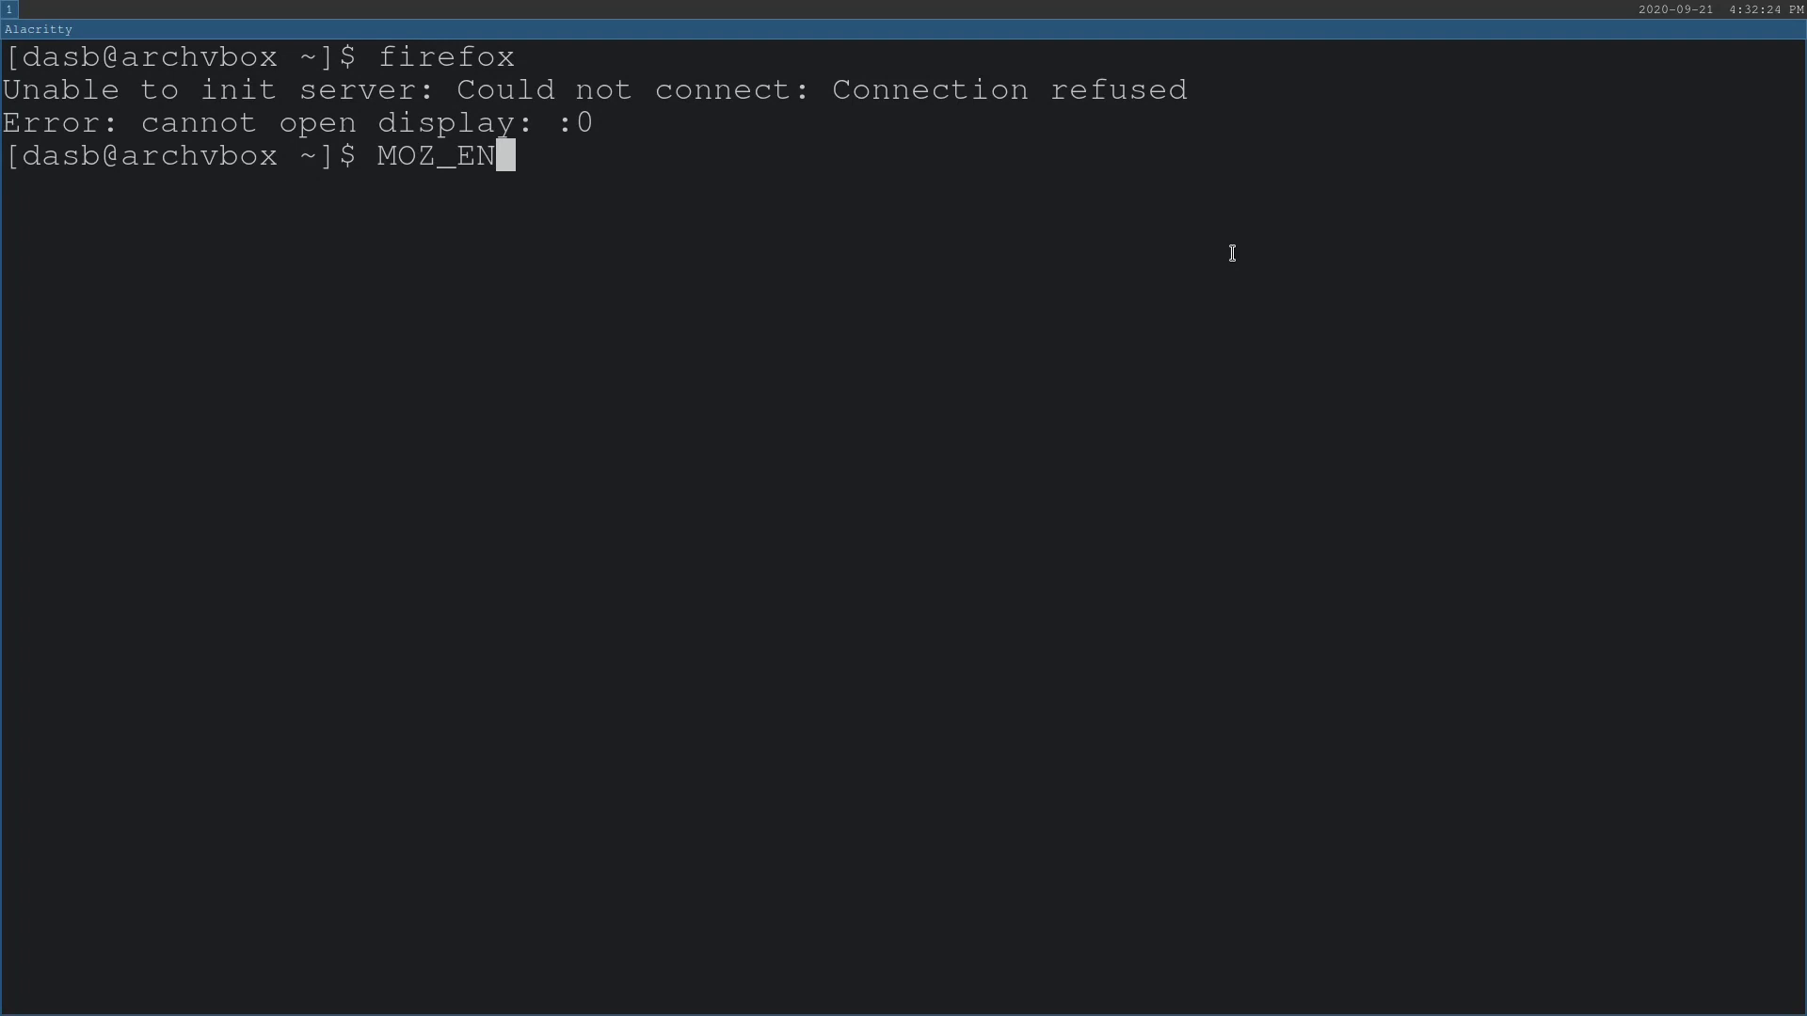
pyautogui.write('ABLE_E')
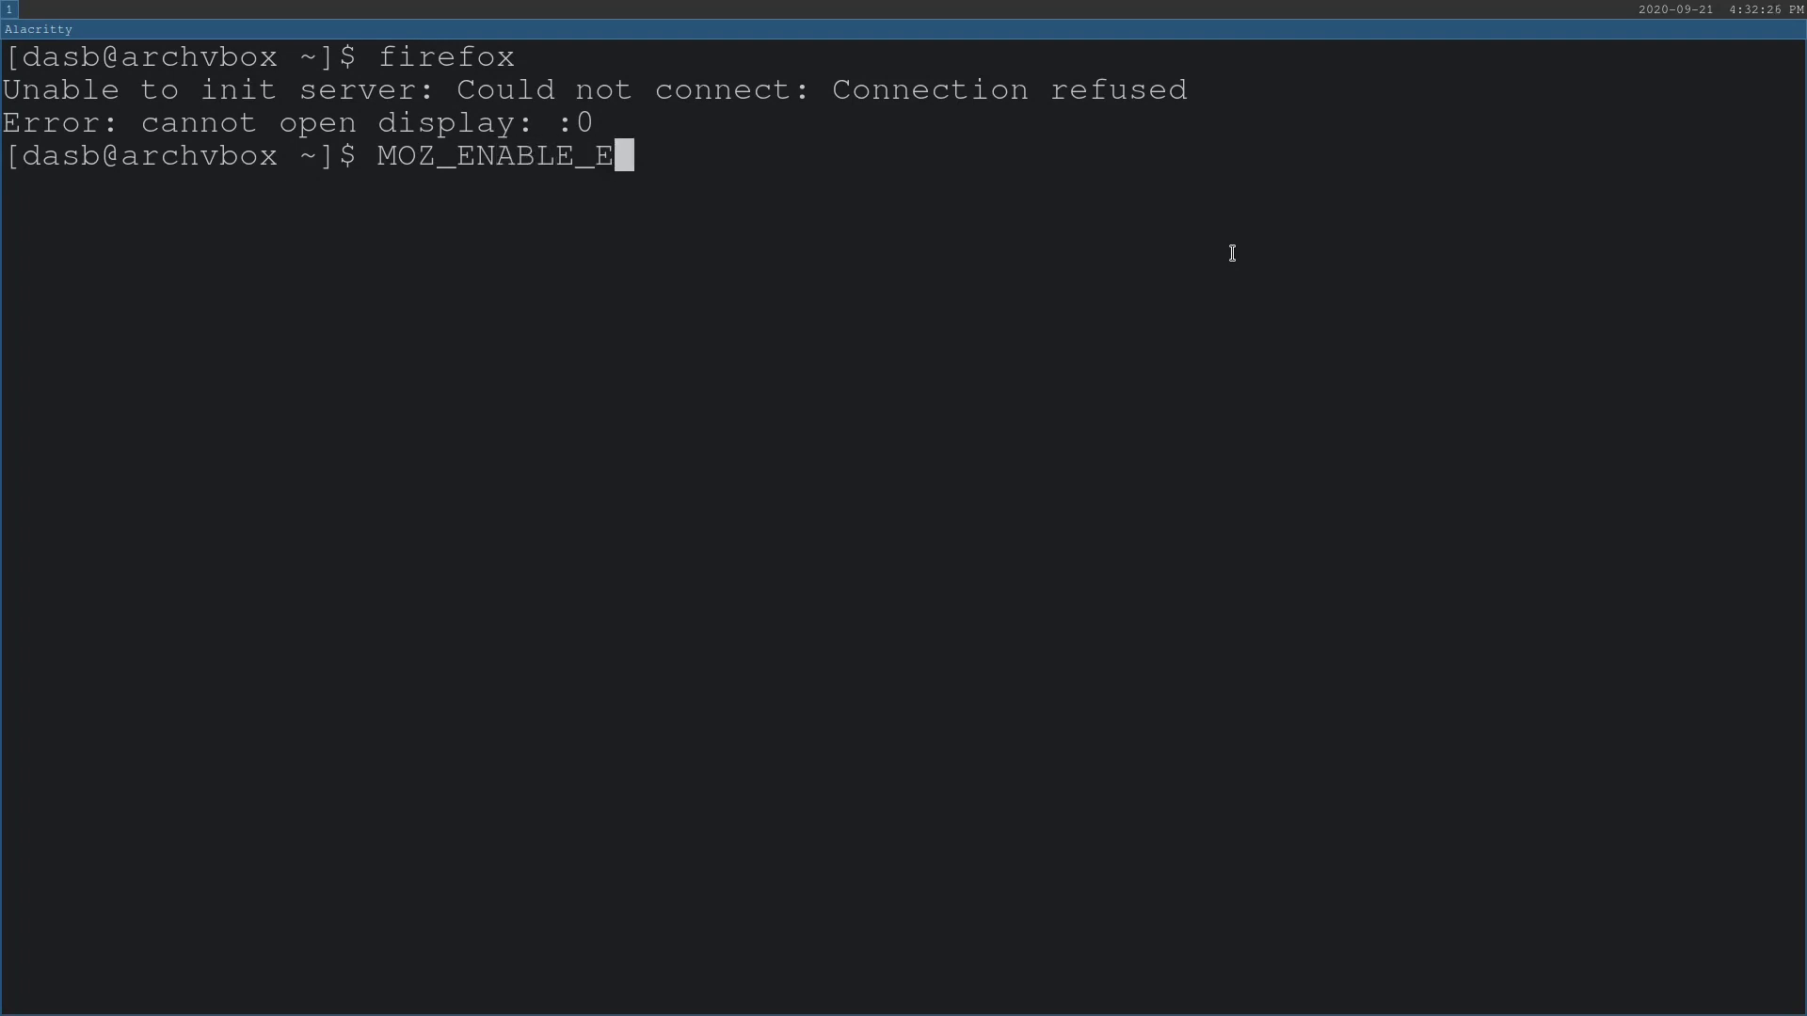
pyautogui.press('BackSpace')
pyautogui.write('WYAL')
pyautogui.press('BackSpace')
pyautogui.press('BackSpace')
pyautogui.press('BackSpace')
pyautogui.write('AYLAND=1')
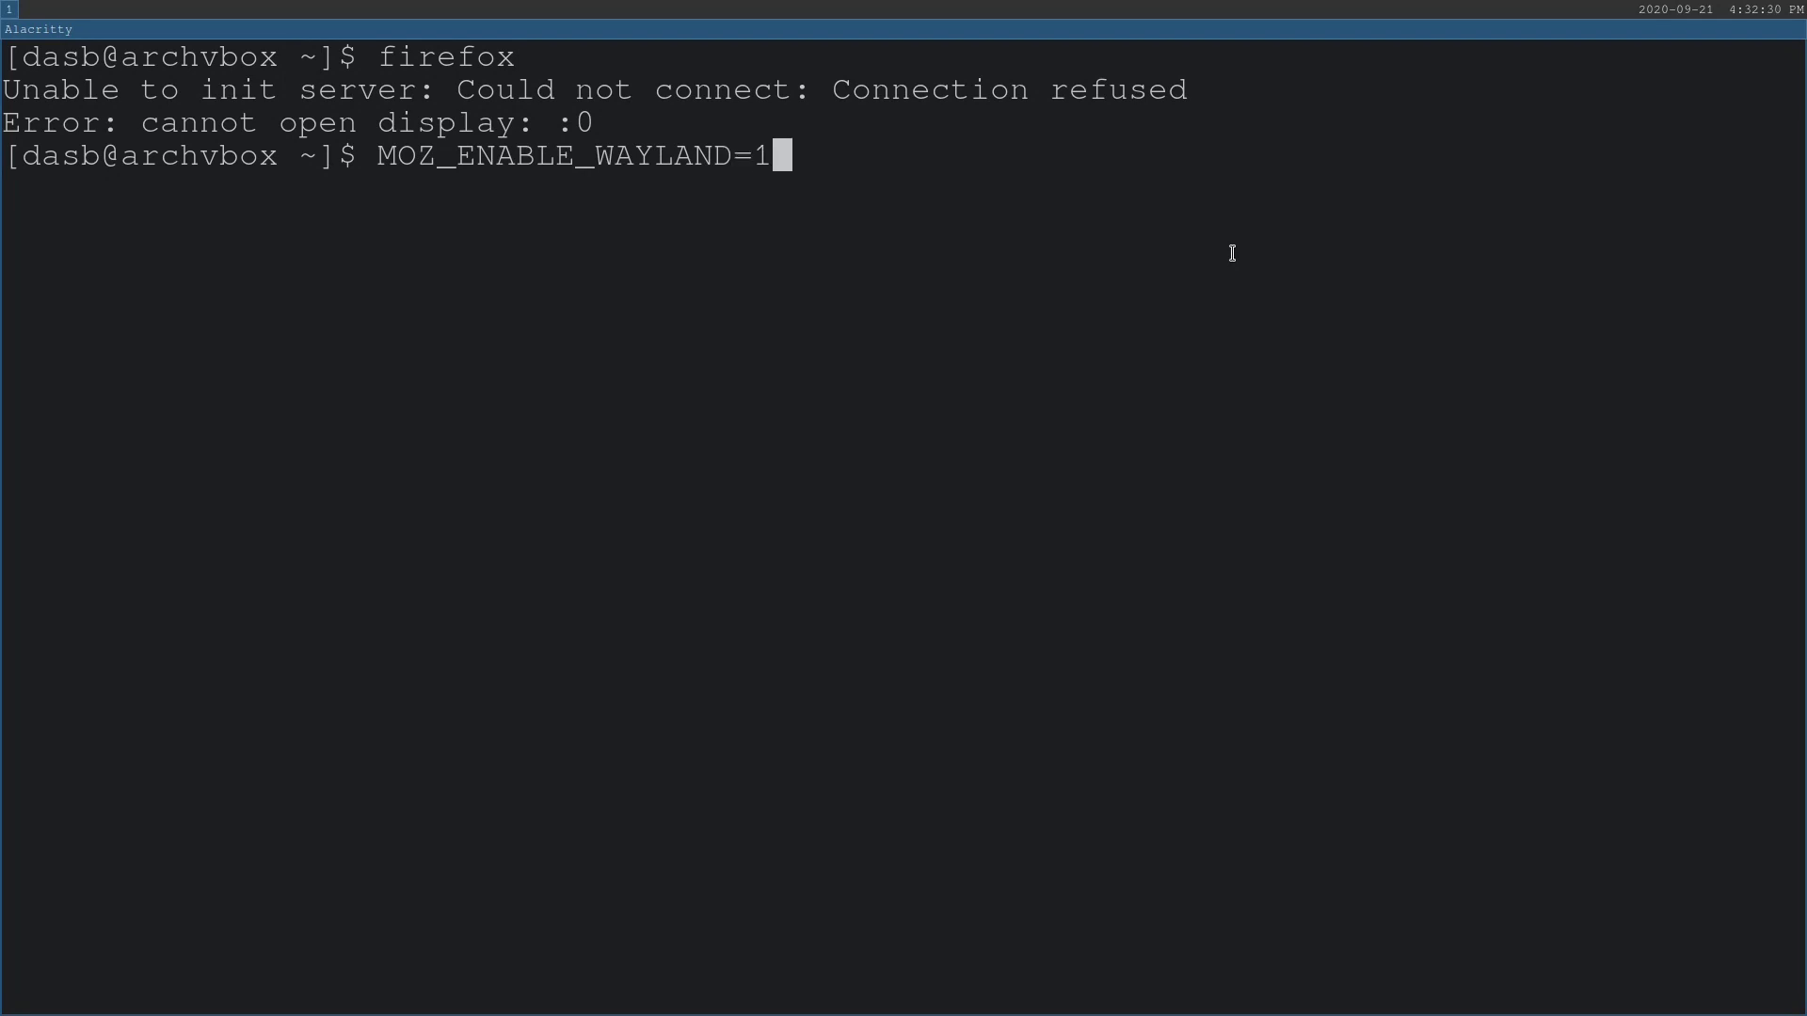
pyautogui.write(' firefox')
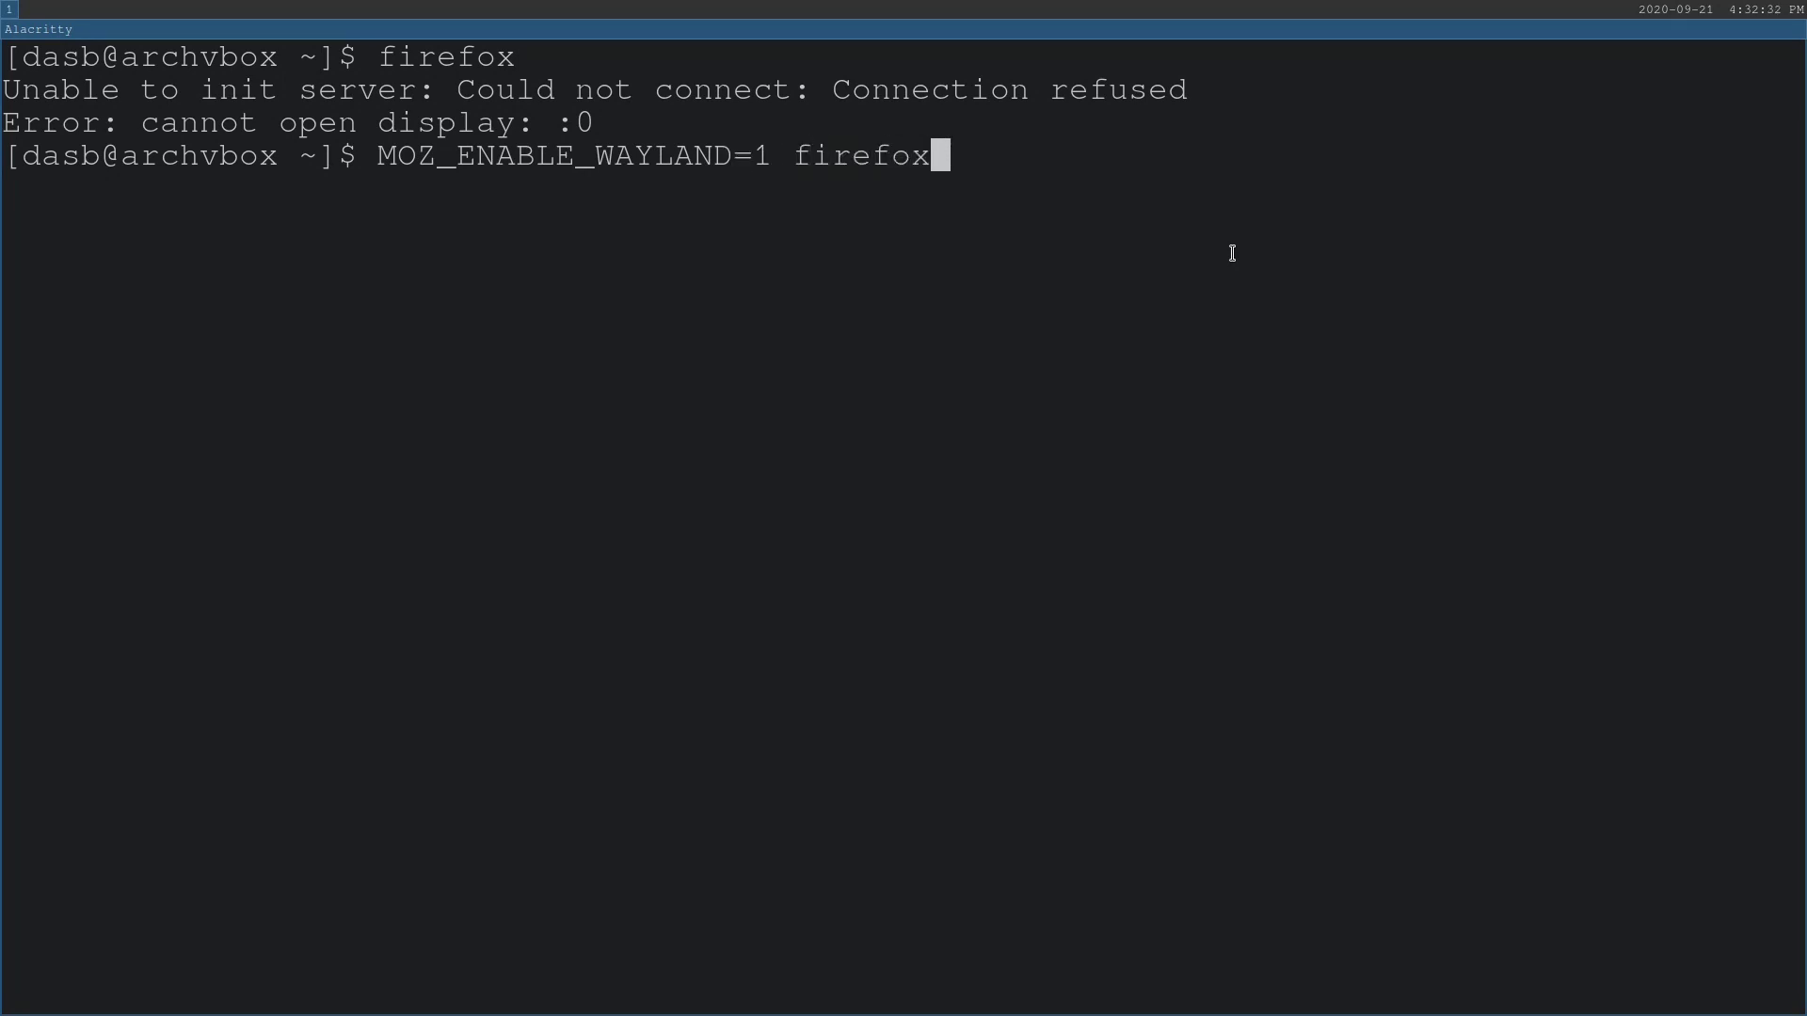
pyautogui.press('Return')
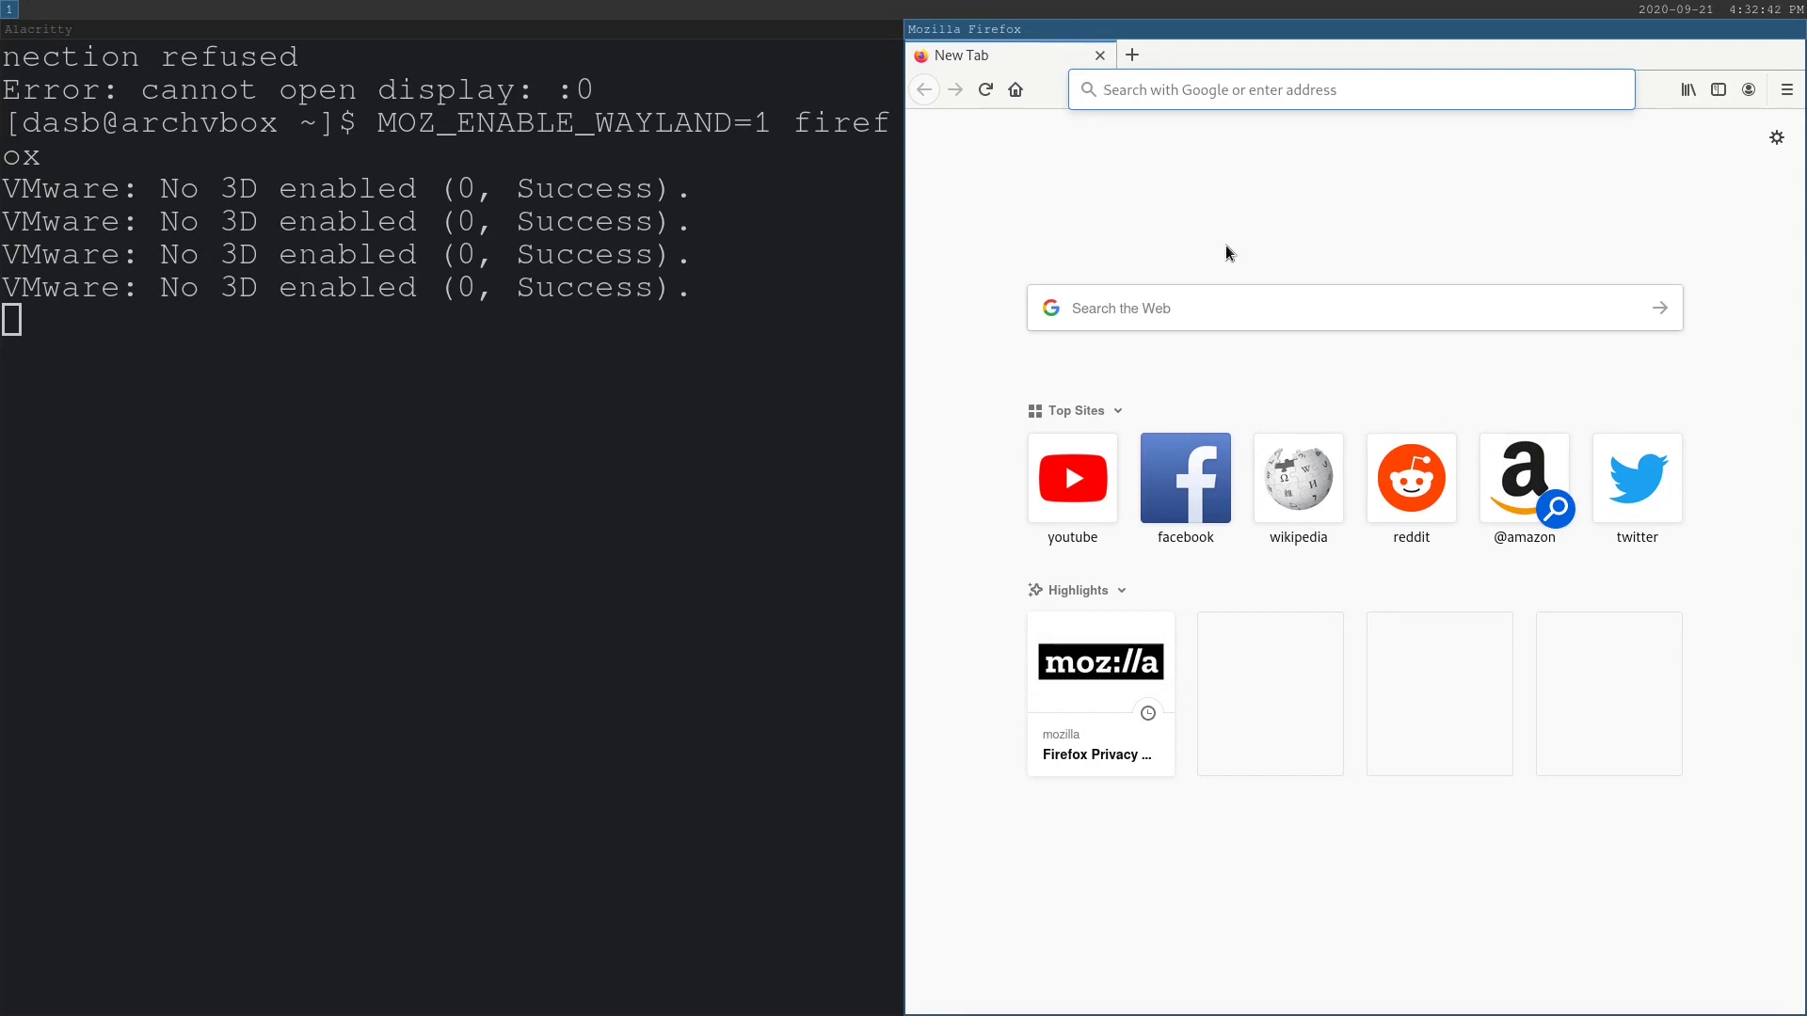
pyautogui.hotkey('ctrl', 'q')
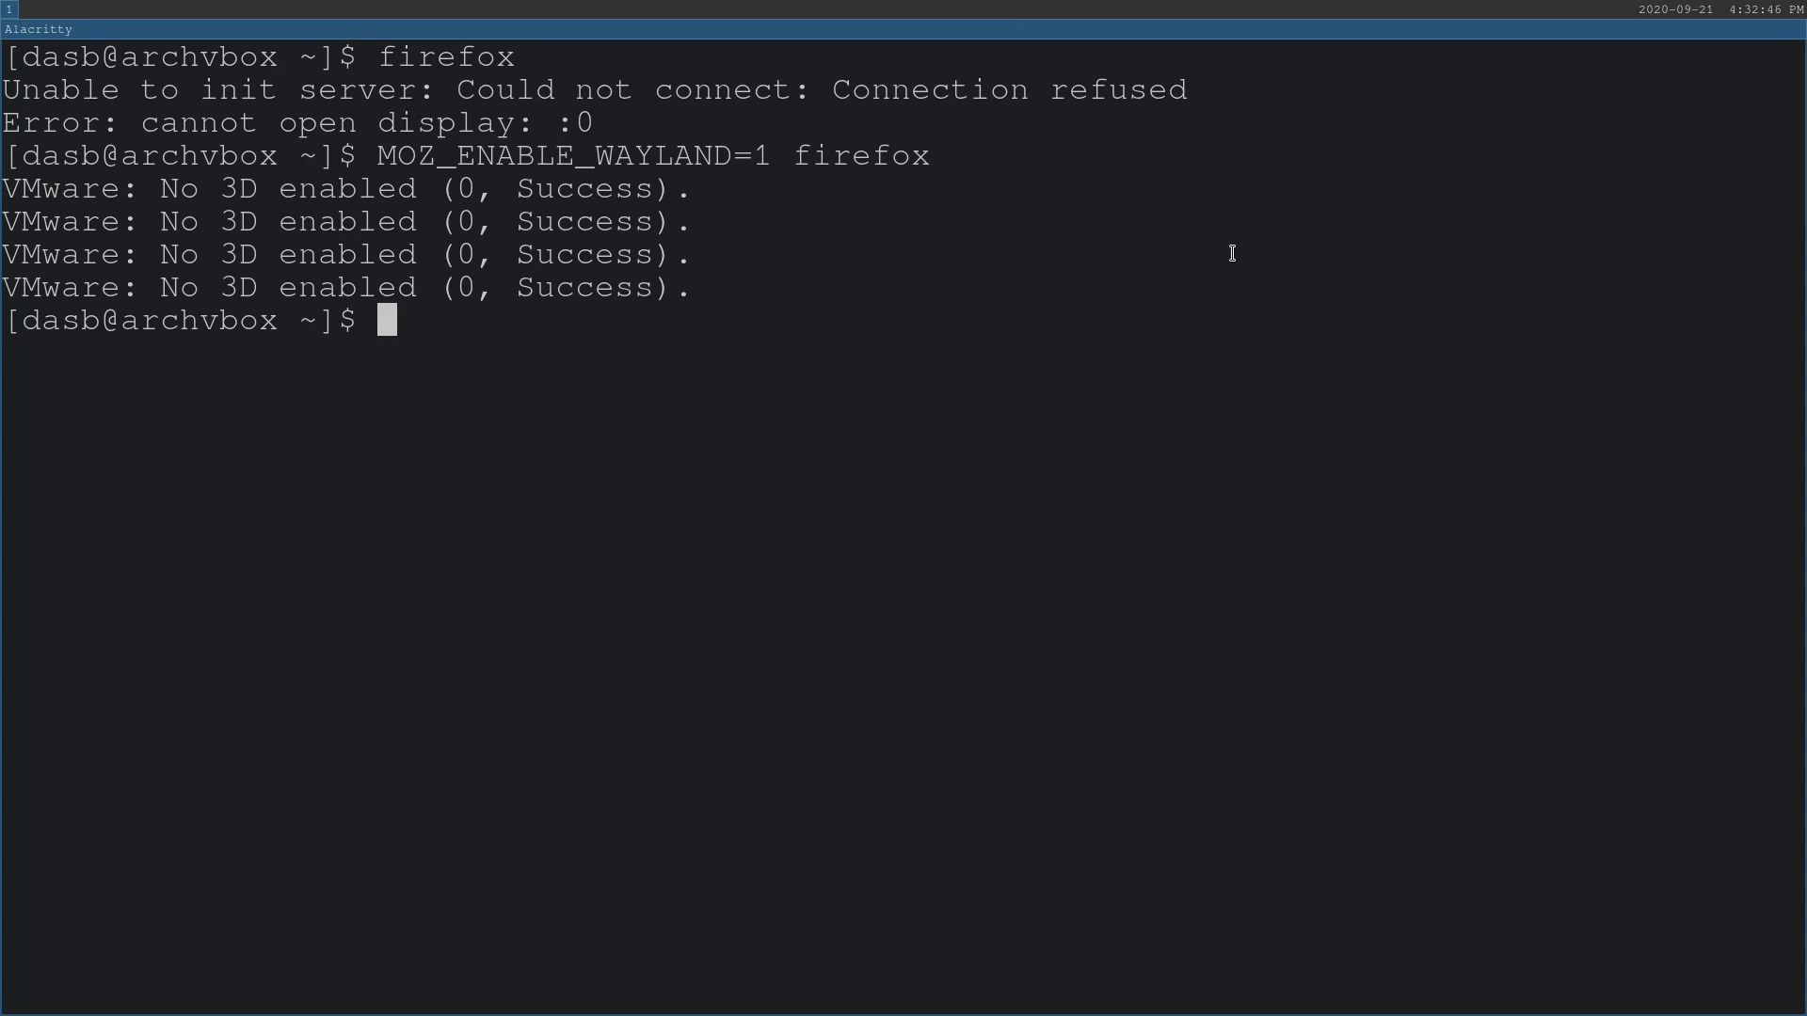
# Step: Open /etc/environment in vim as root
pyautogui.write('firefo')
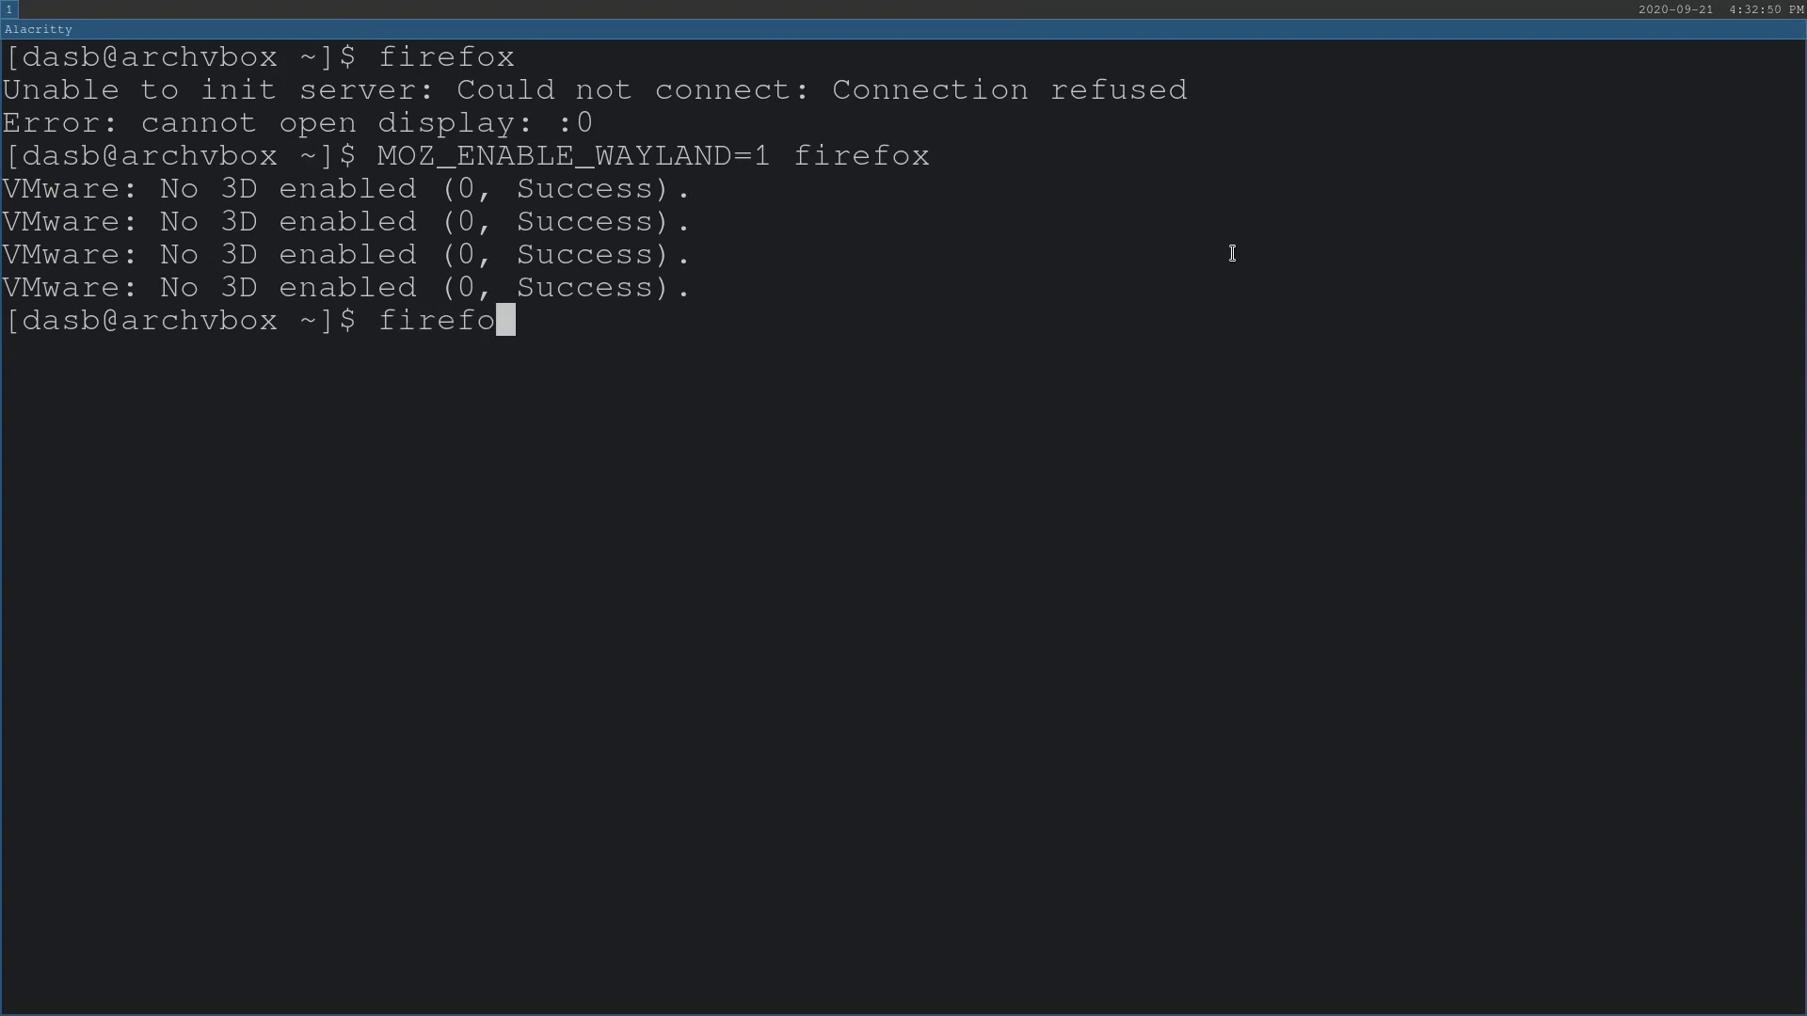
pyautogui.press('BackSpace')
pyautogui.press('BackSpace')
pyautogui.press('BackSpace')
pyautogui.press('BackSpace')
pyautogui.press('BackSpace')
pyautogui.press('BackSpace')
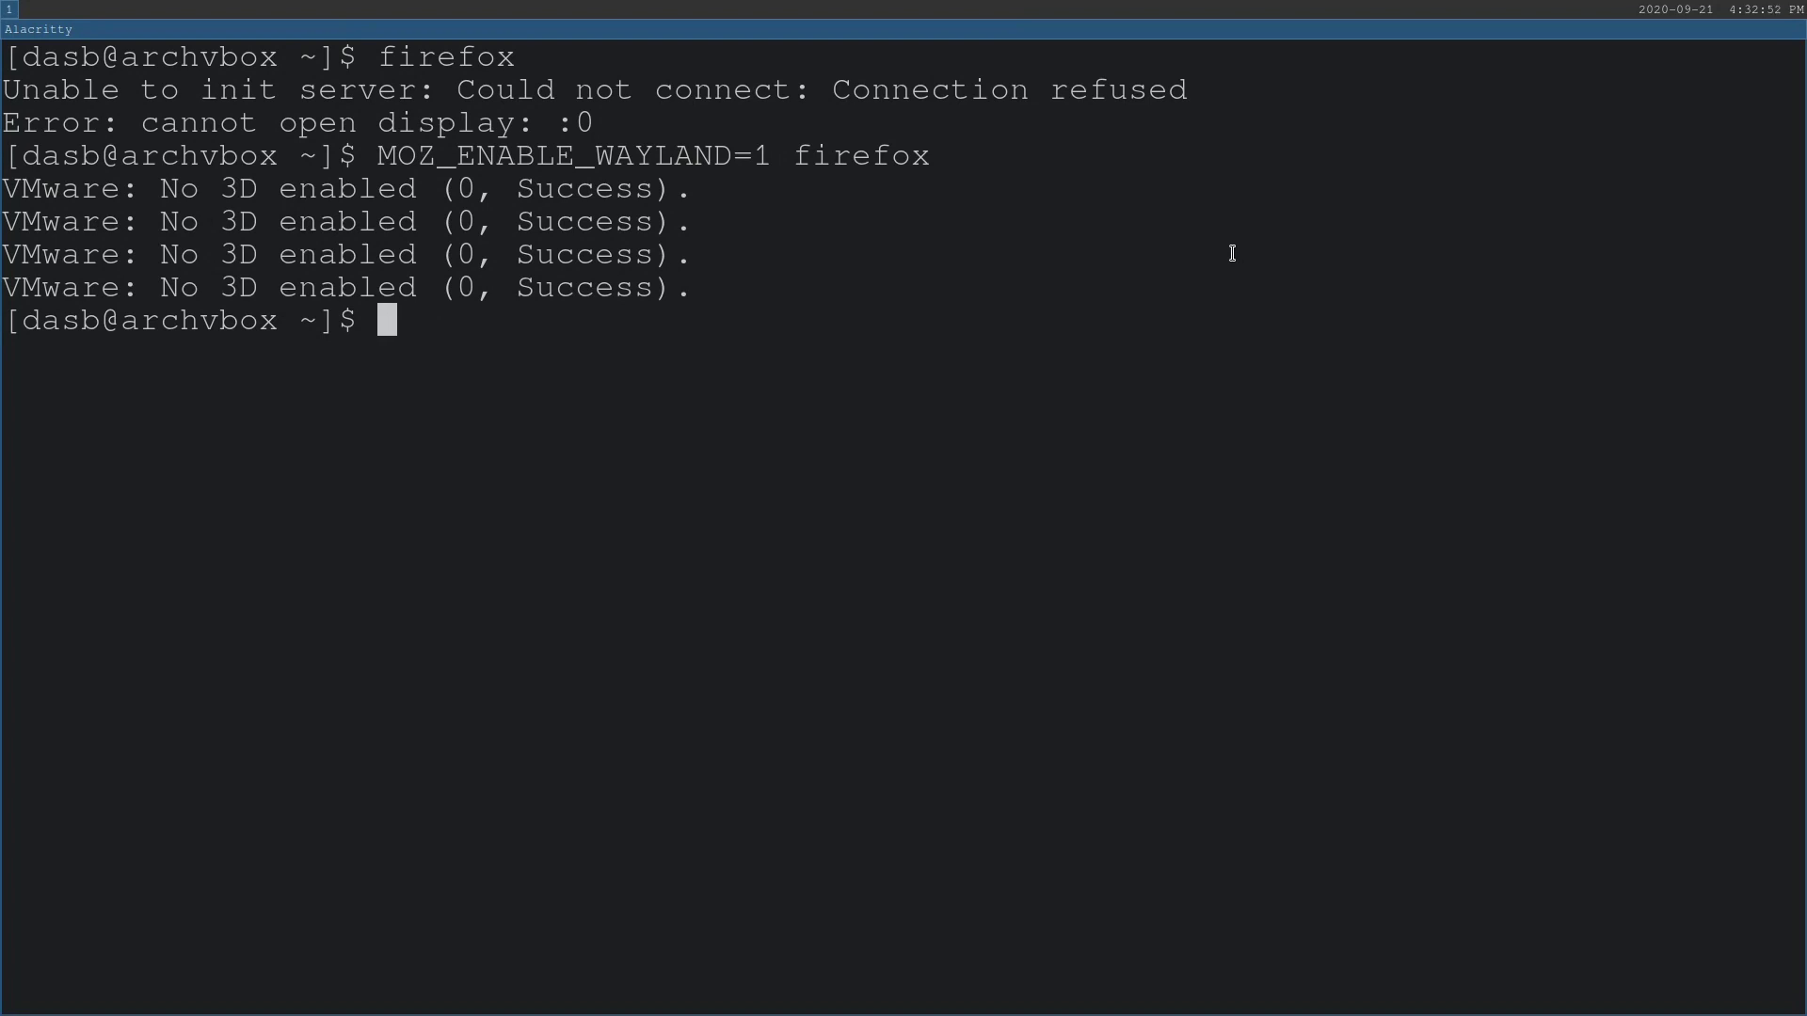
pyautogui.write('sudo')
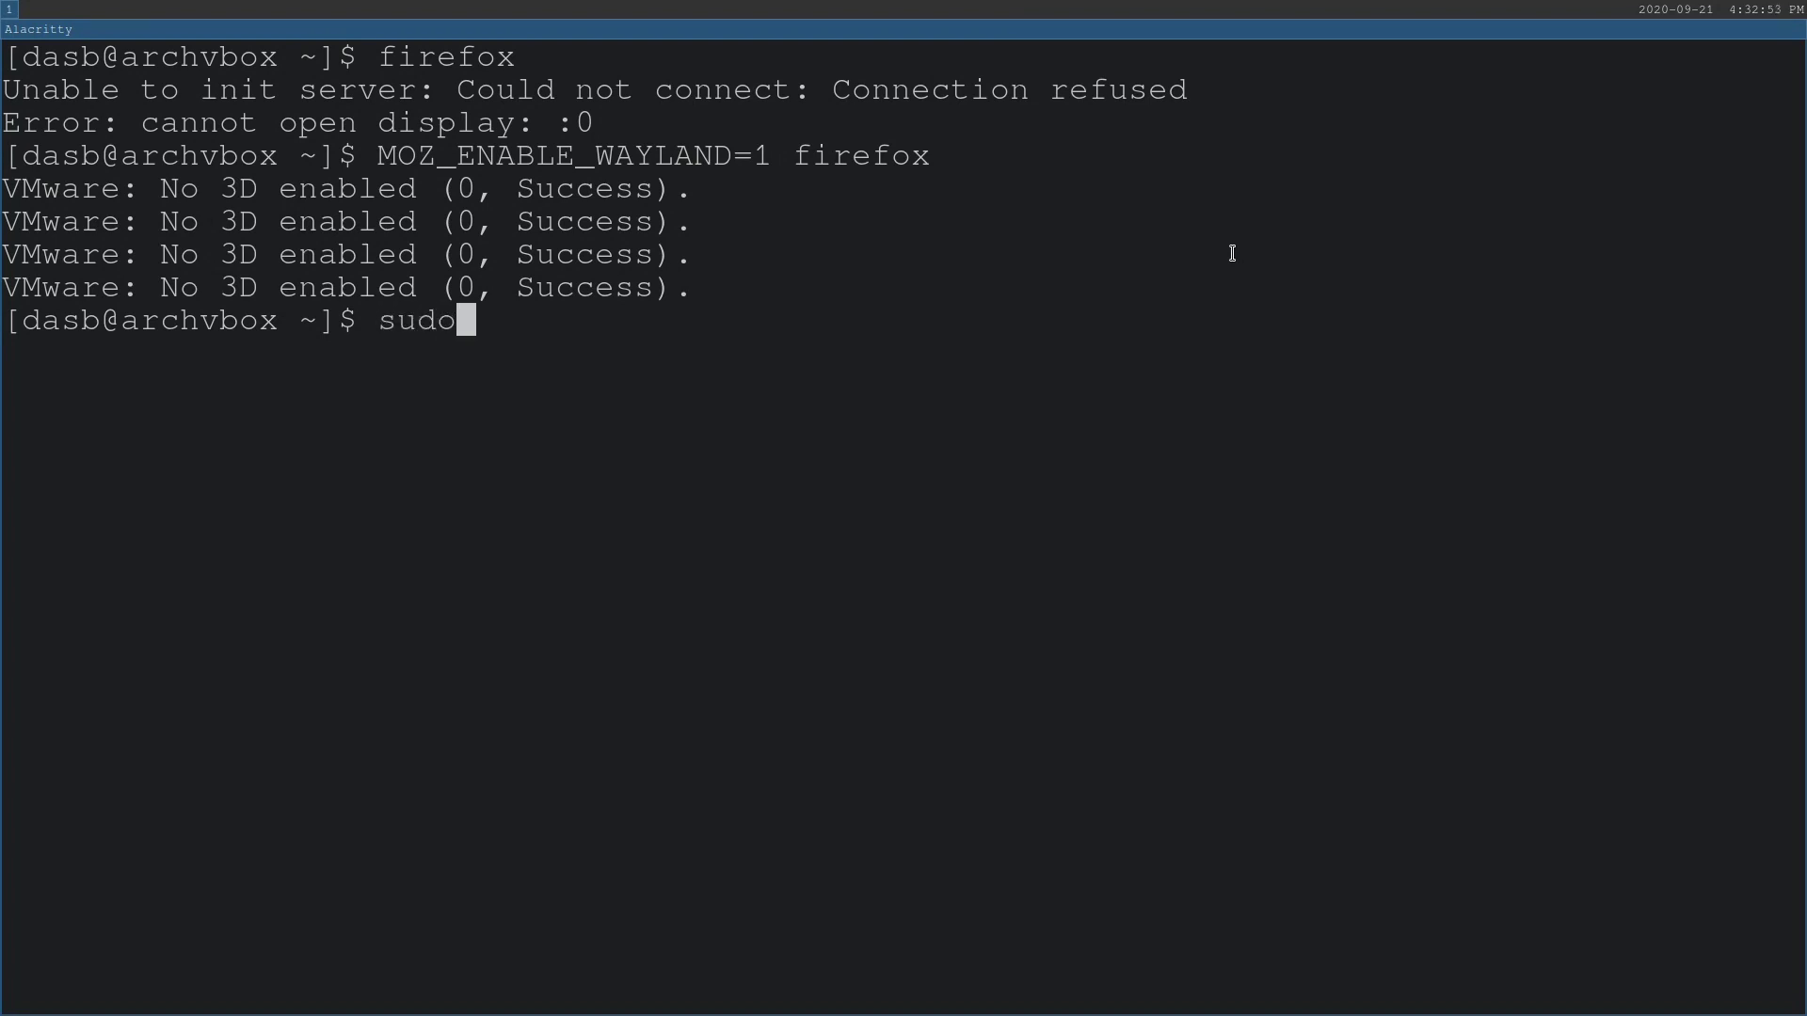
pyautogui.write(' vim /etc/')
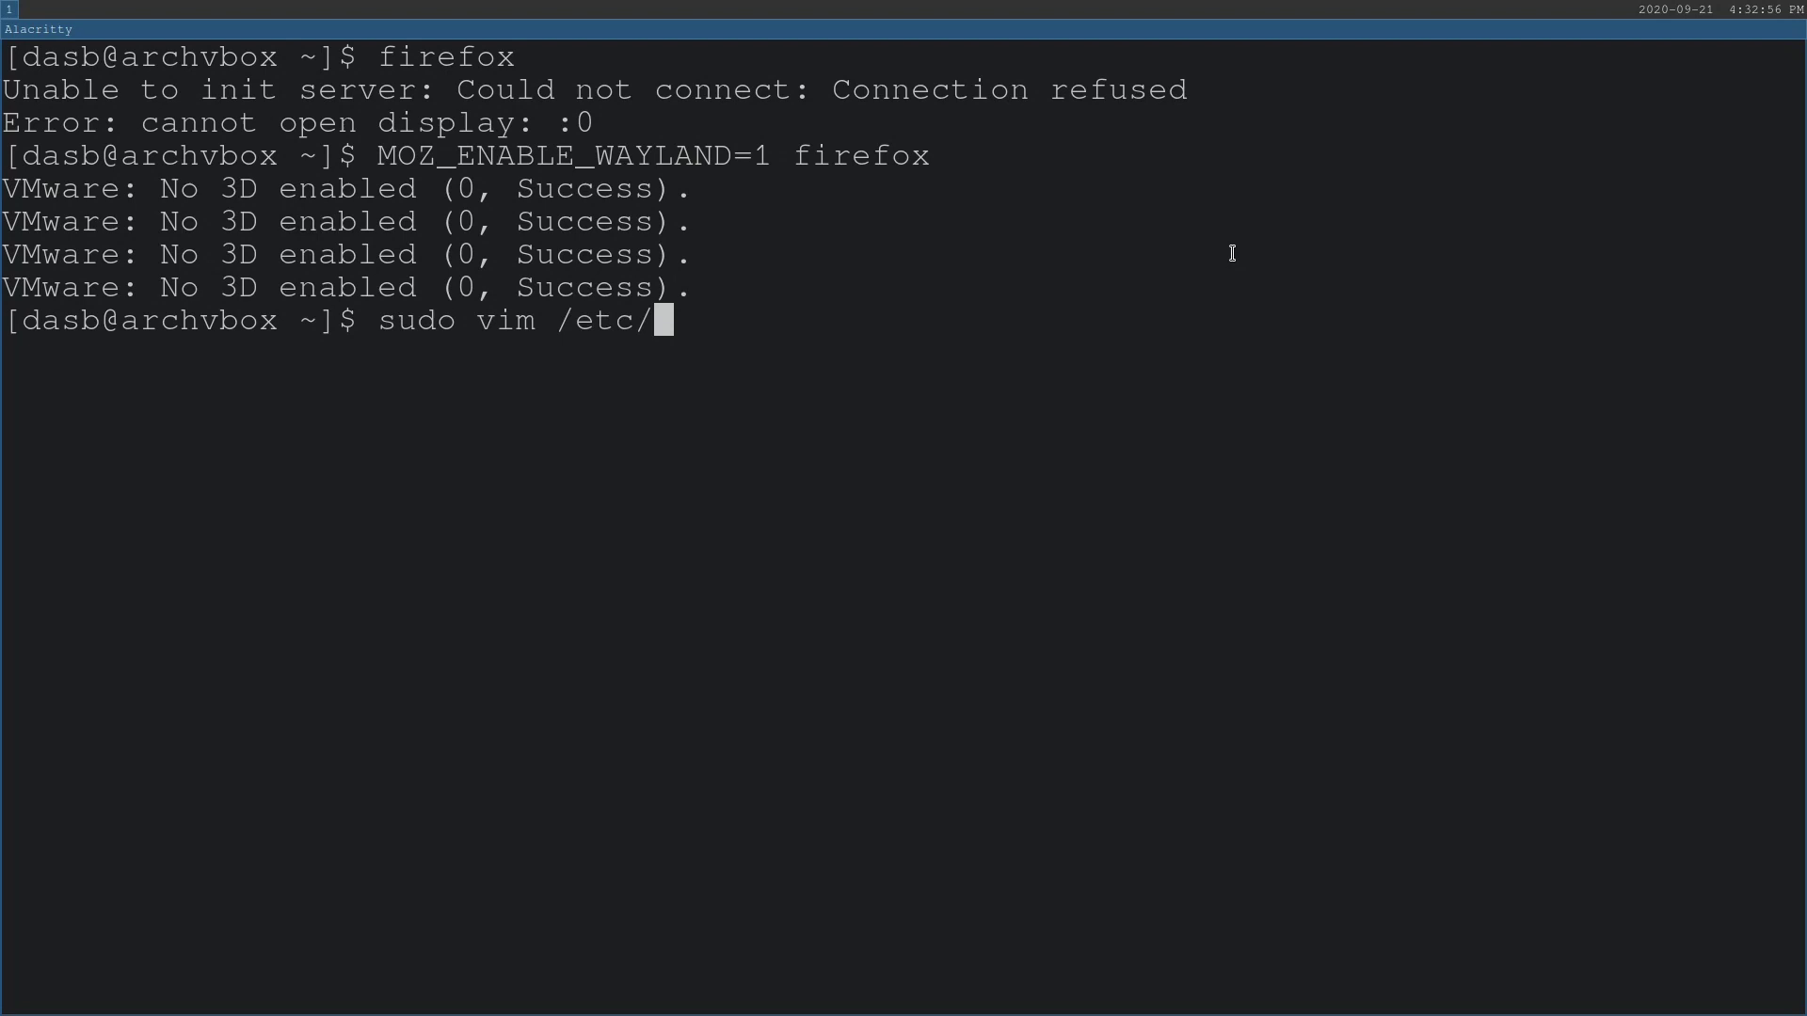
pyautogui.write('env')
pyautogui.press('Tab')
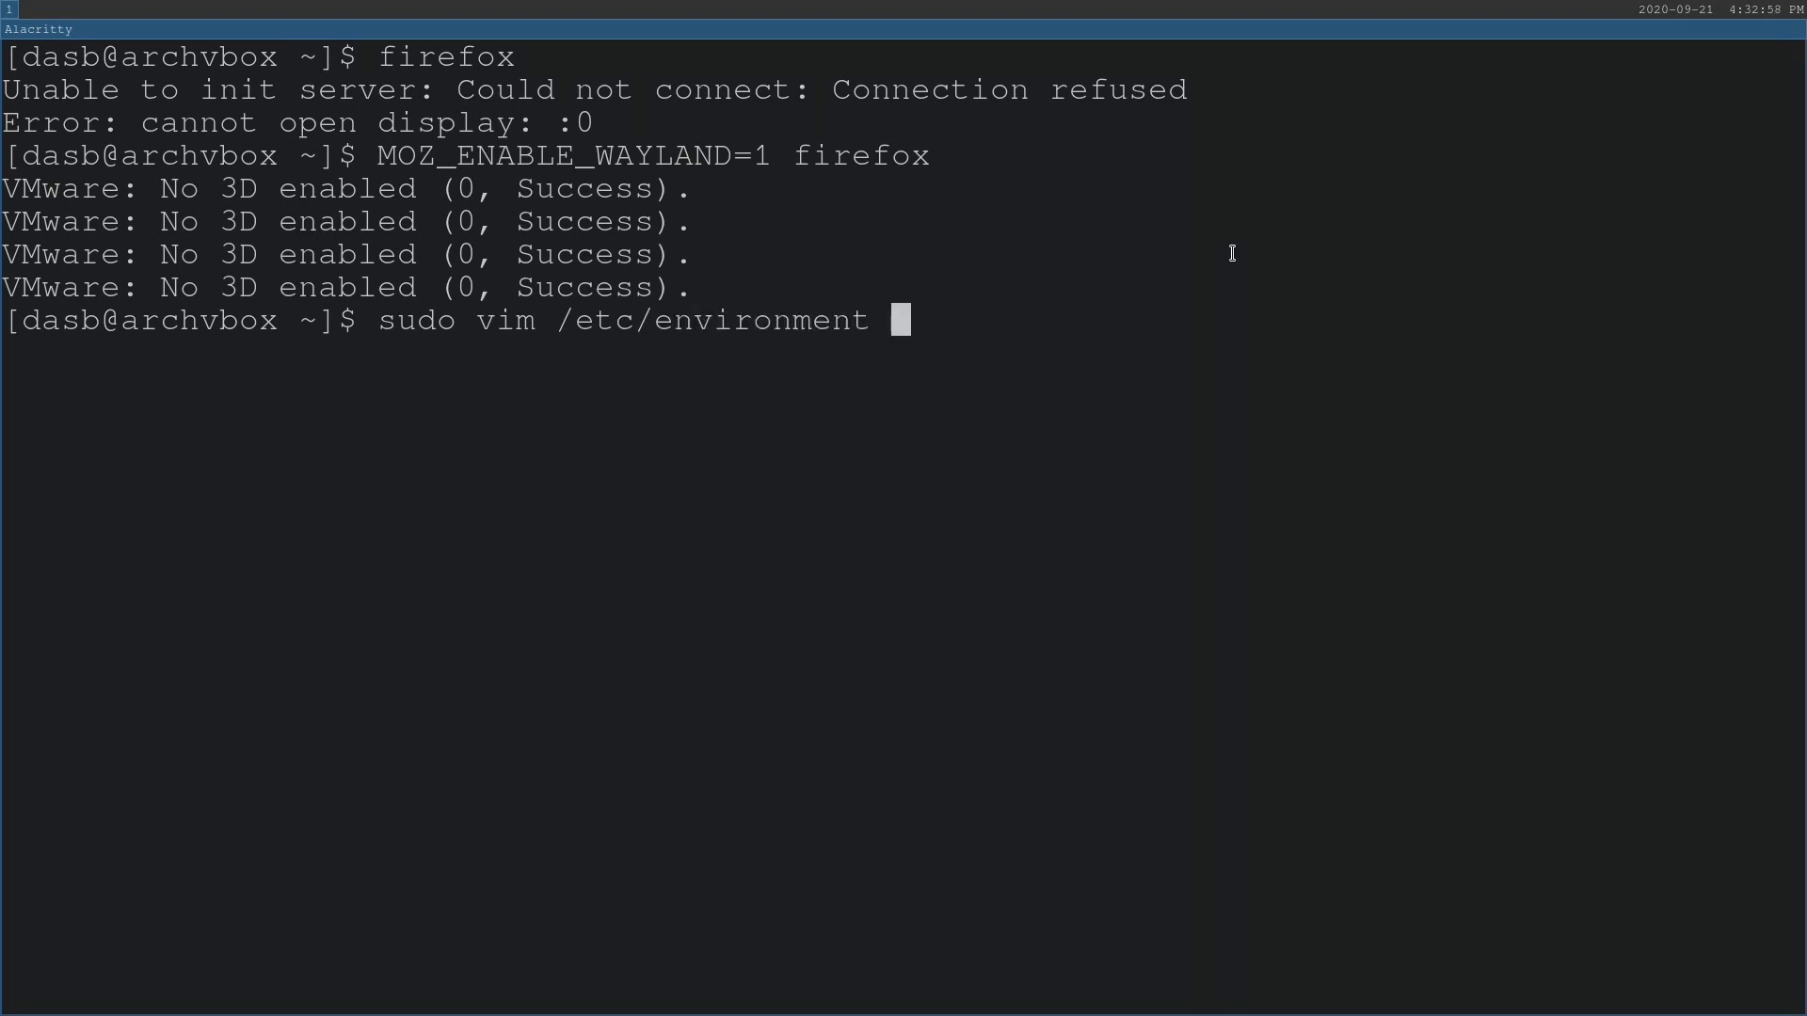
pyautogui.press('Return')
# Step: Add the line MOZ_ENABLE_WAYLAND=1 and save with :wq
pyautogui.press('o')
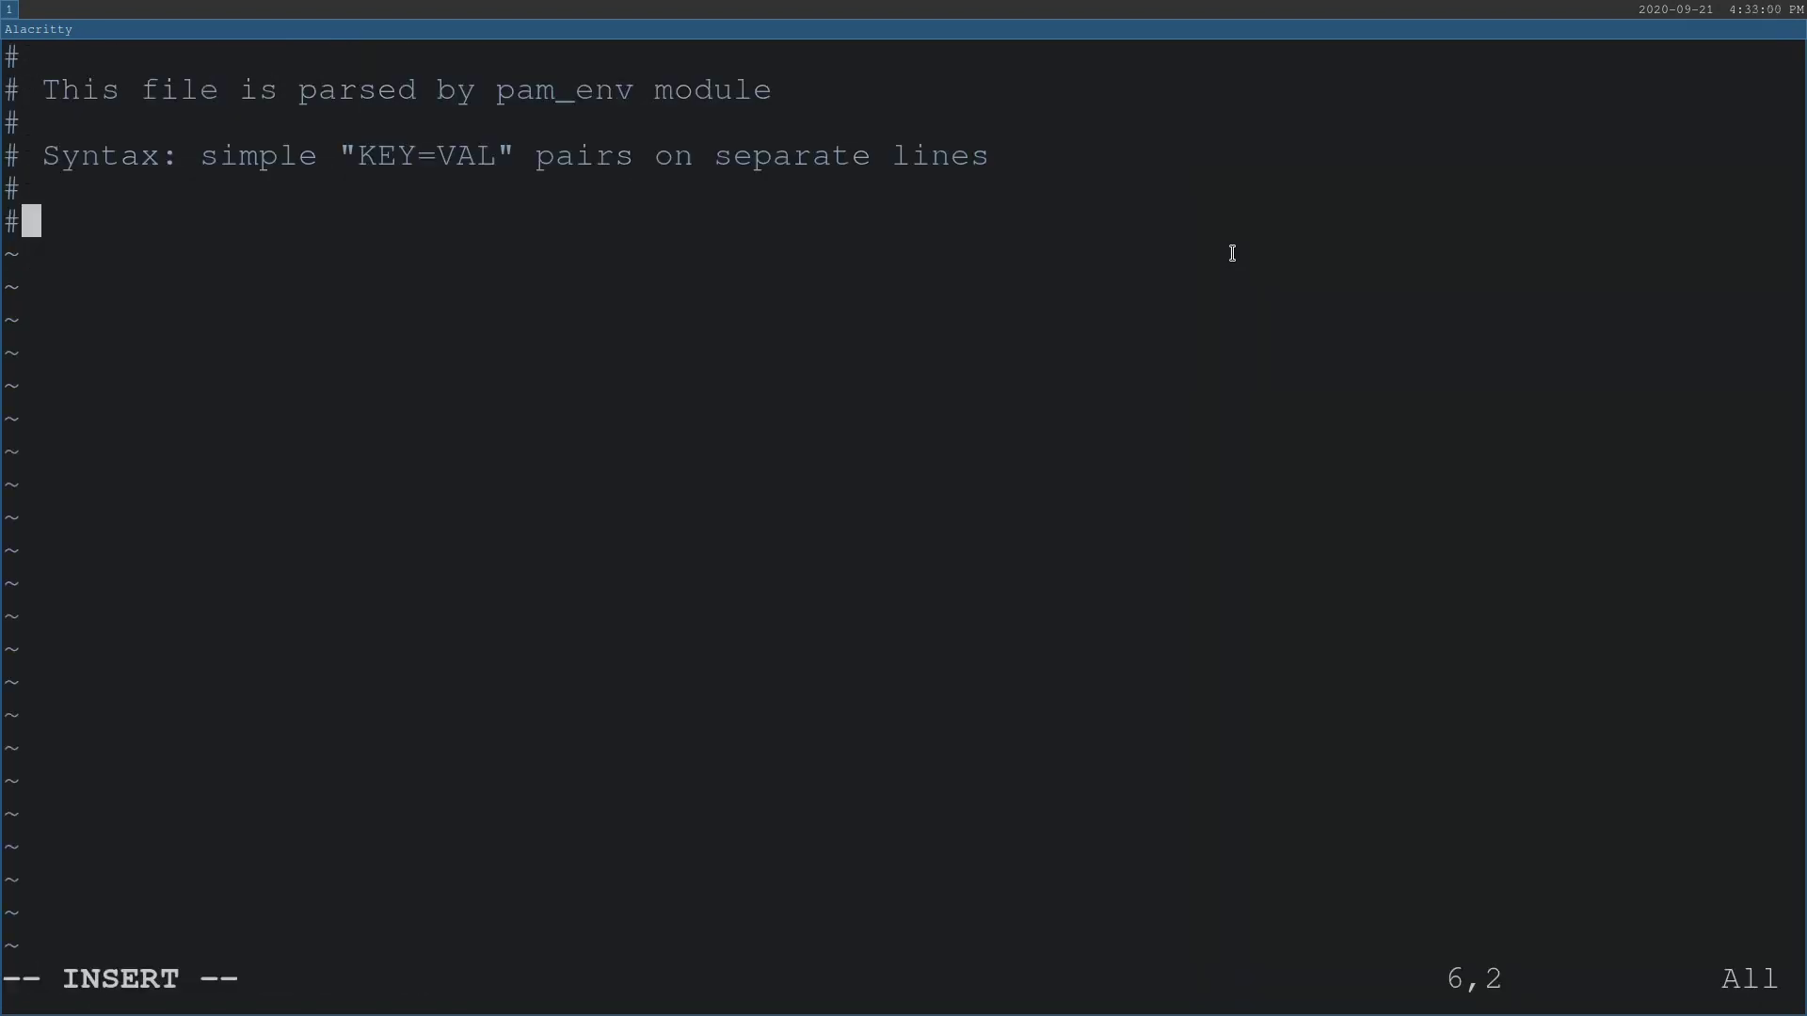
pyautogui.press('BackSpace')
pyautogui.write('MOZ')
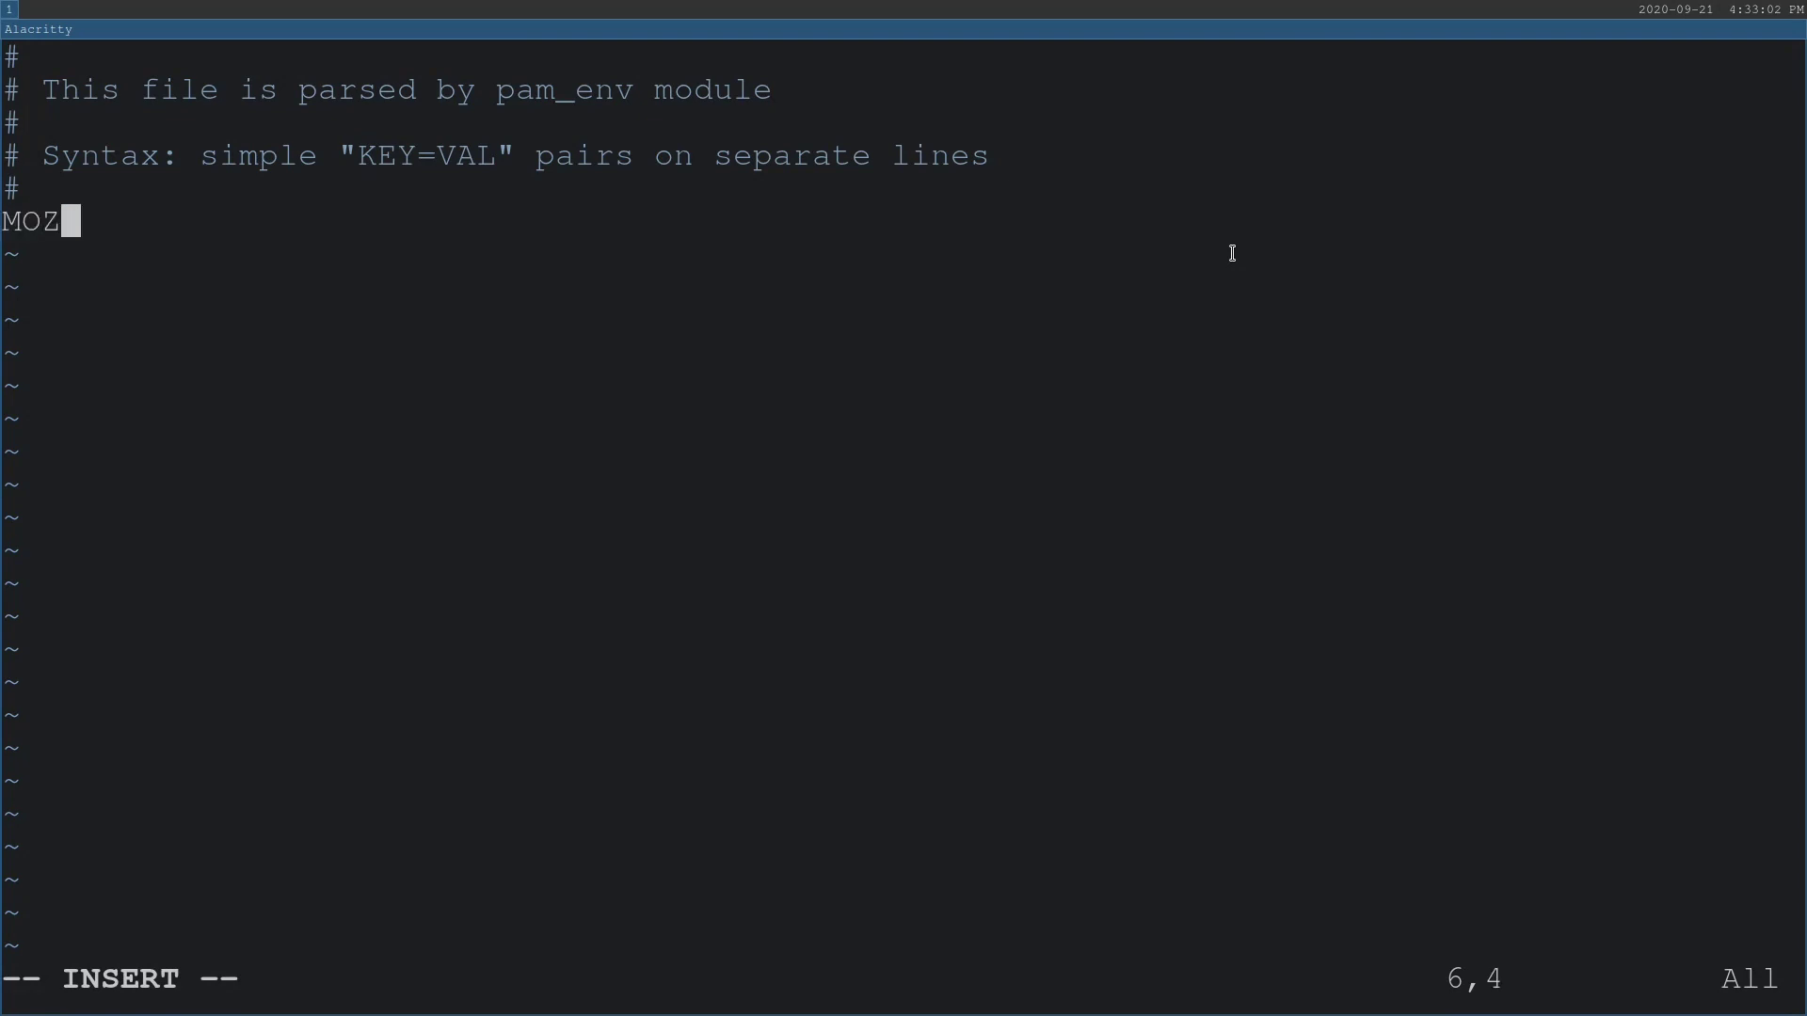
pyautogui.write('_ENABLE')
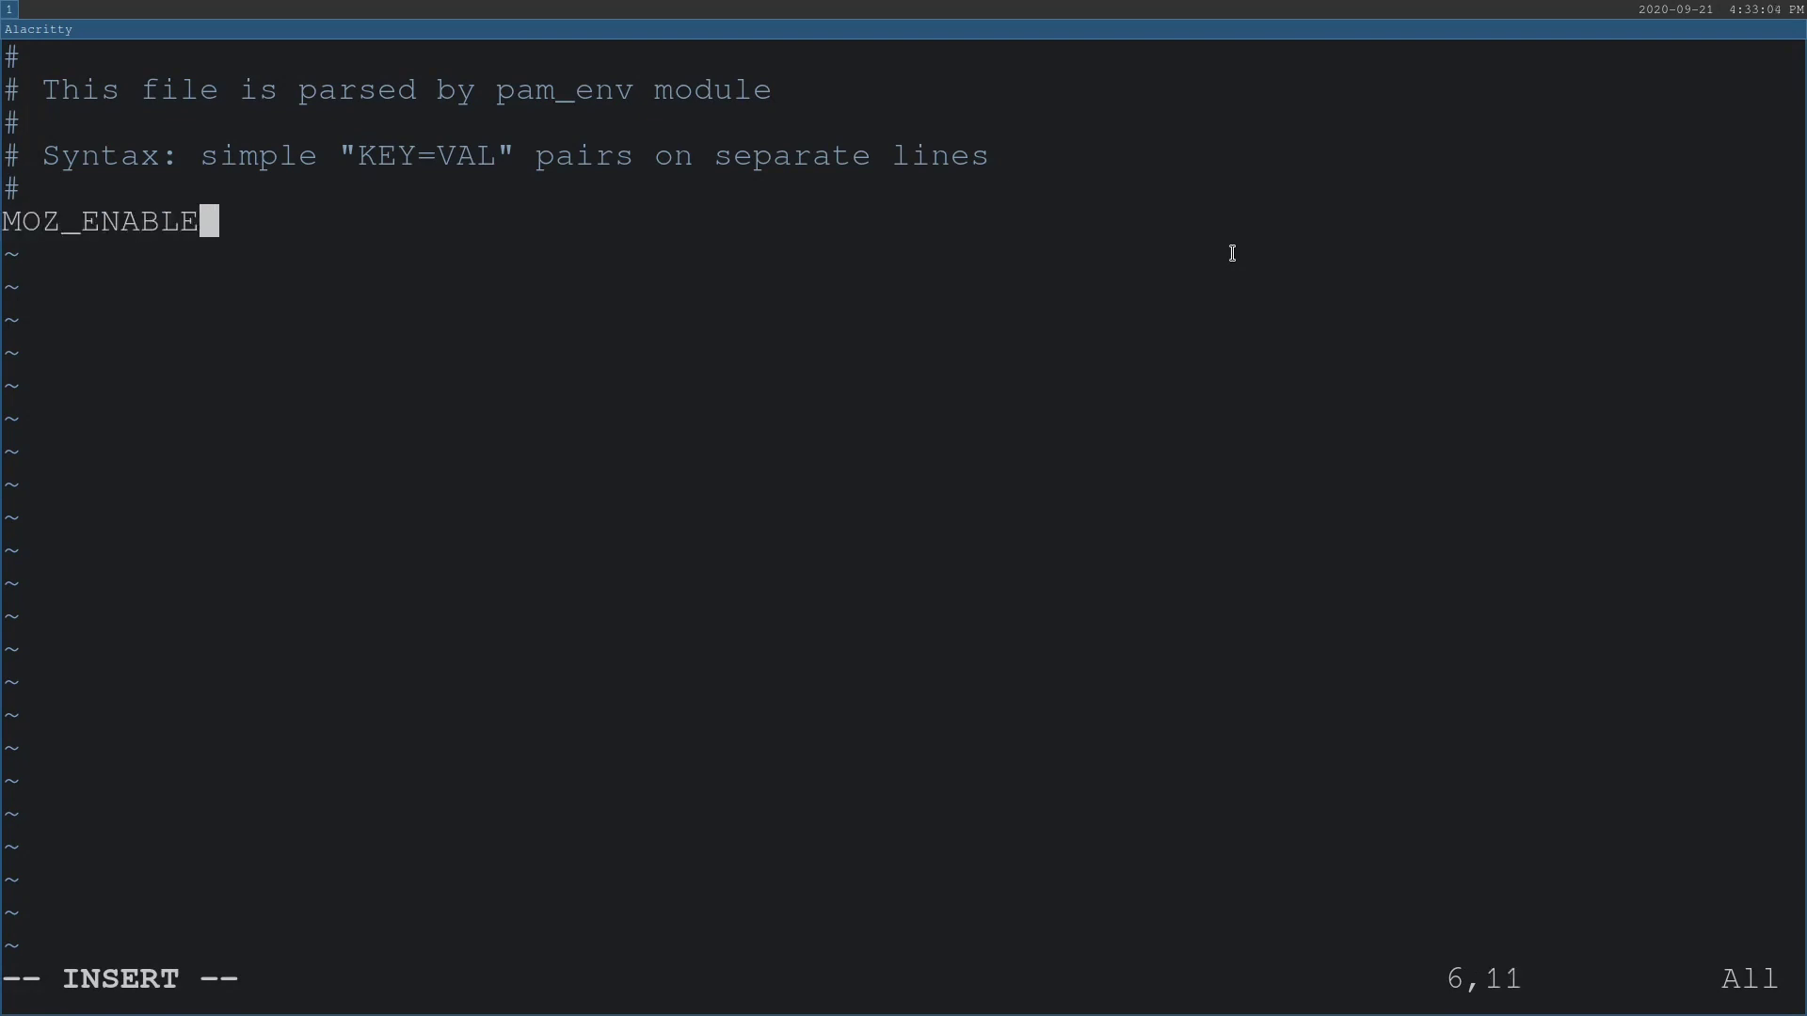
pyautogui.write('_WAYLAND')
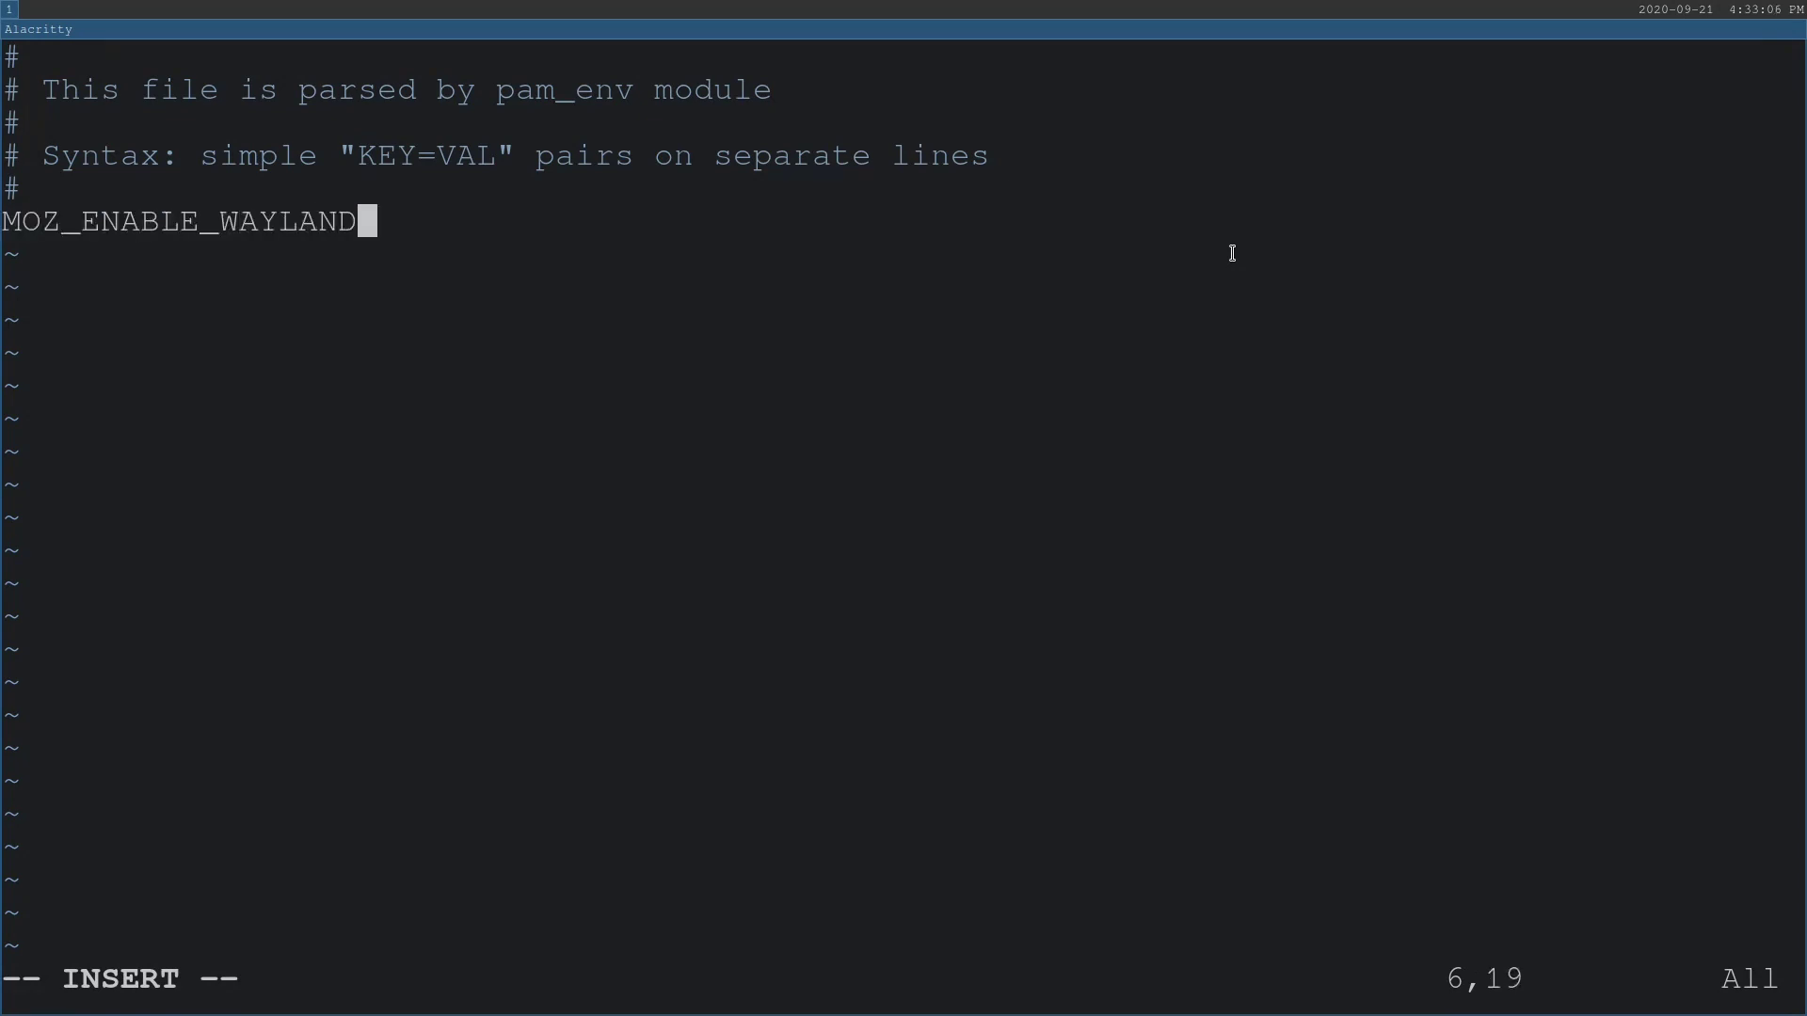
pyautogui.write('=1')
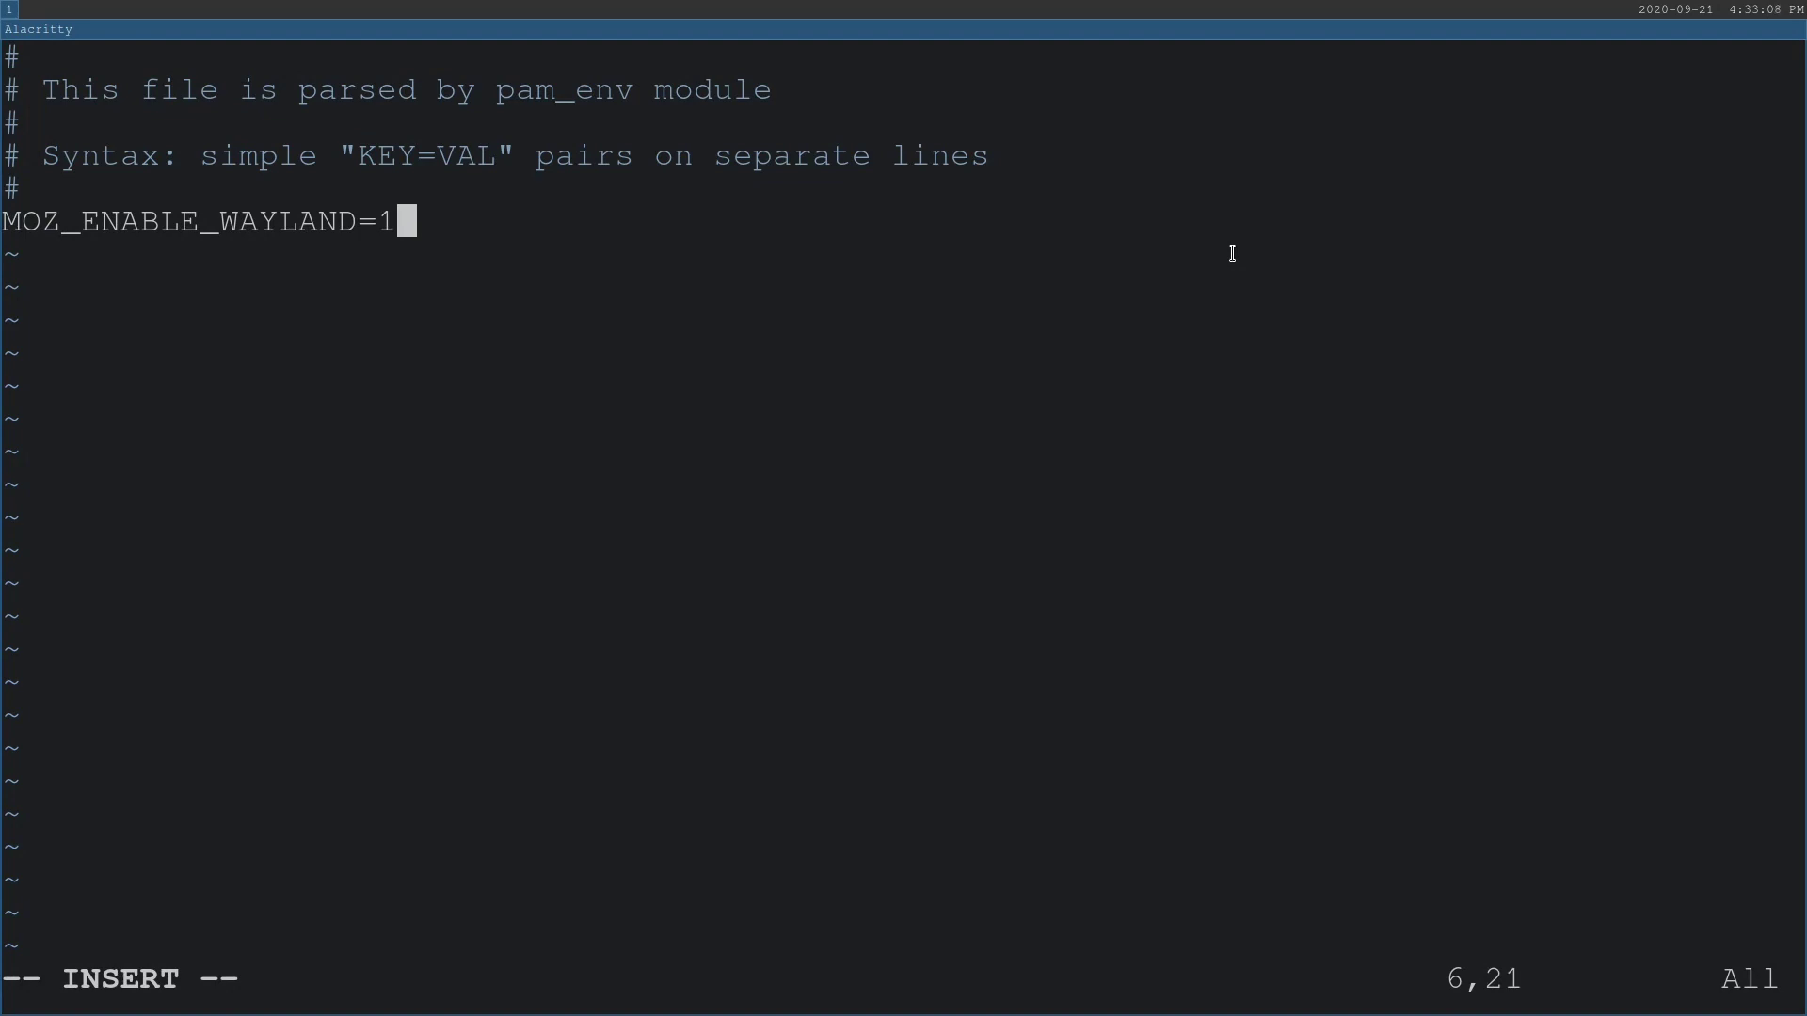
pyautogui.press('Escape')
pyautogui.write(':w')
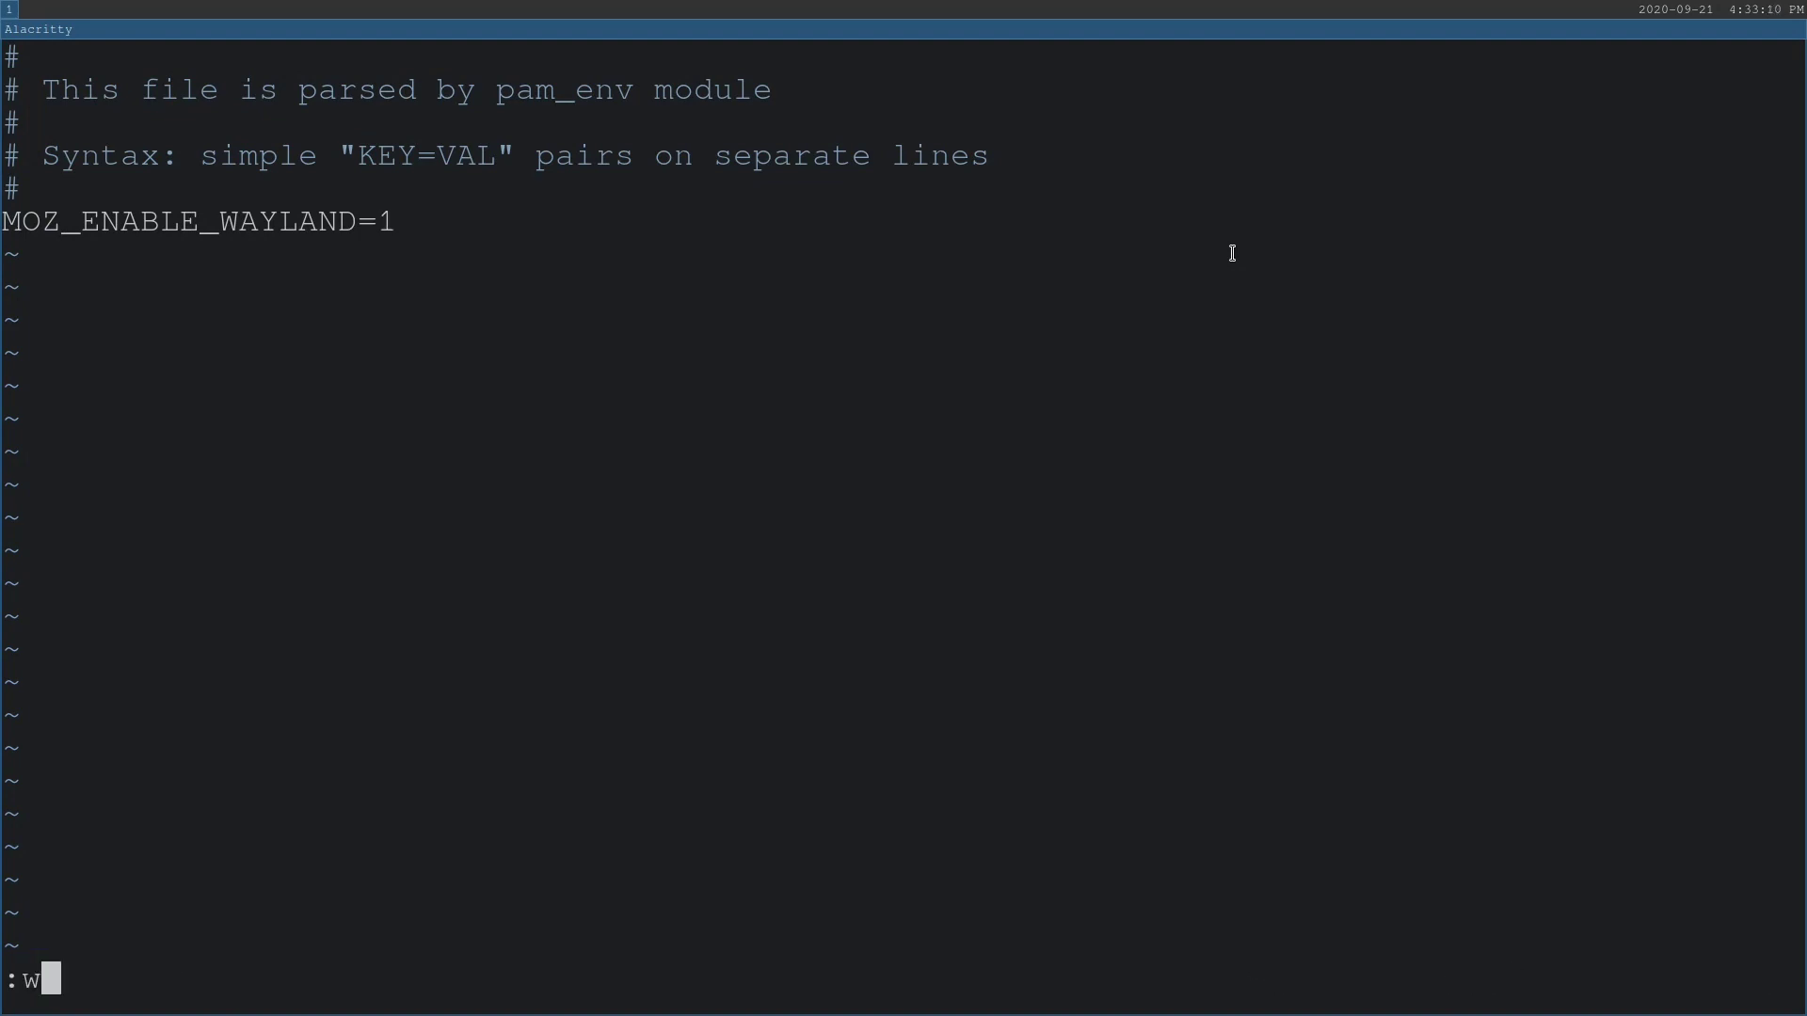
pyautogui.write('q')
pyautogui.press('Return')
pyautogui.hotkey('ctrl', 'l')
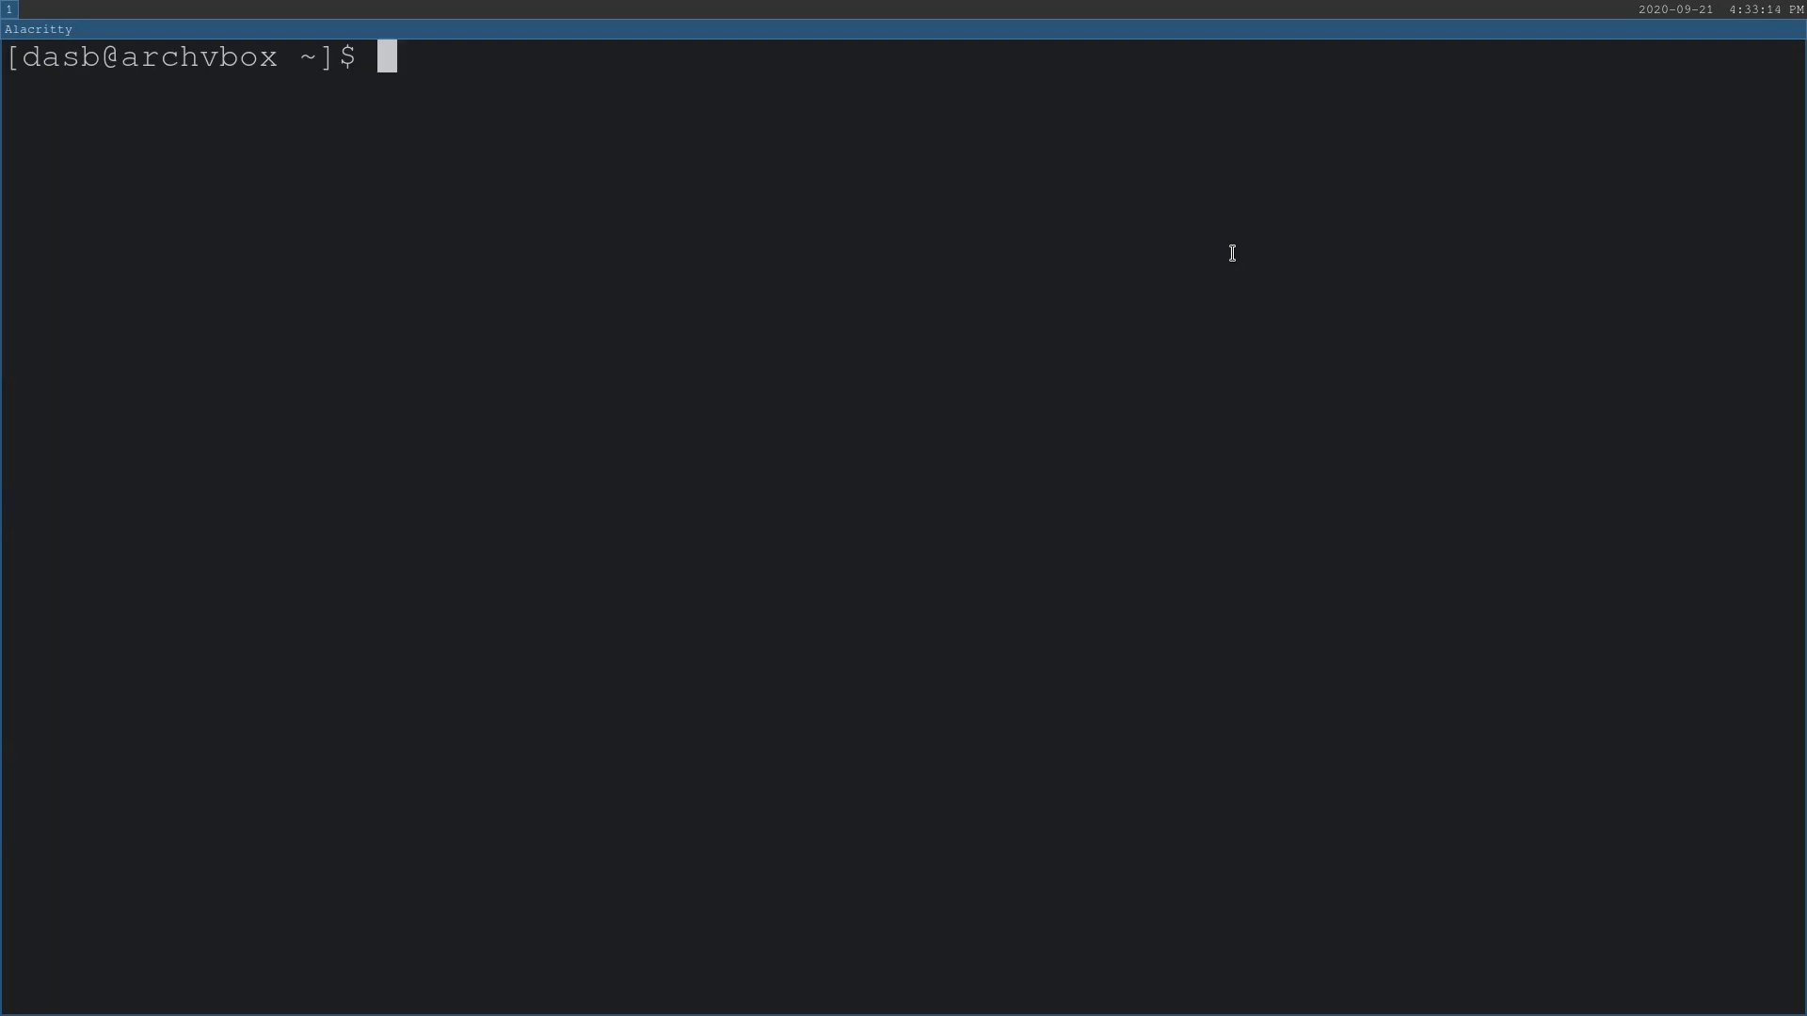
pyautogui.write('reboot')
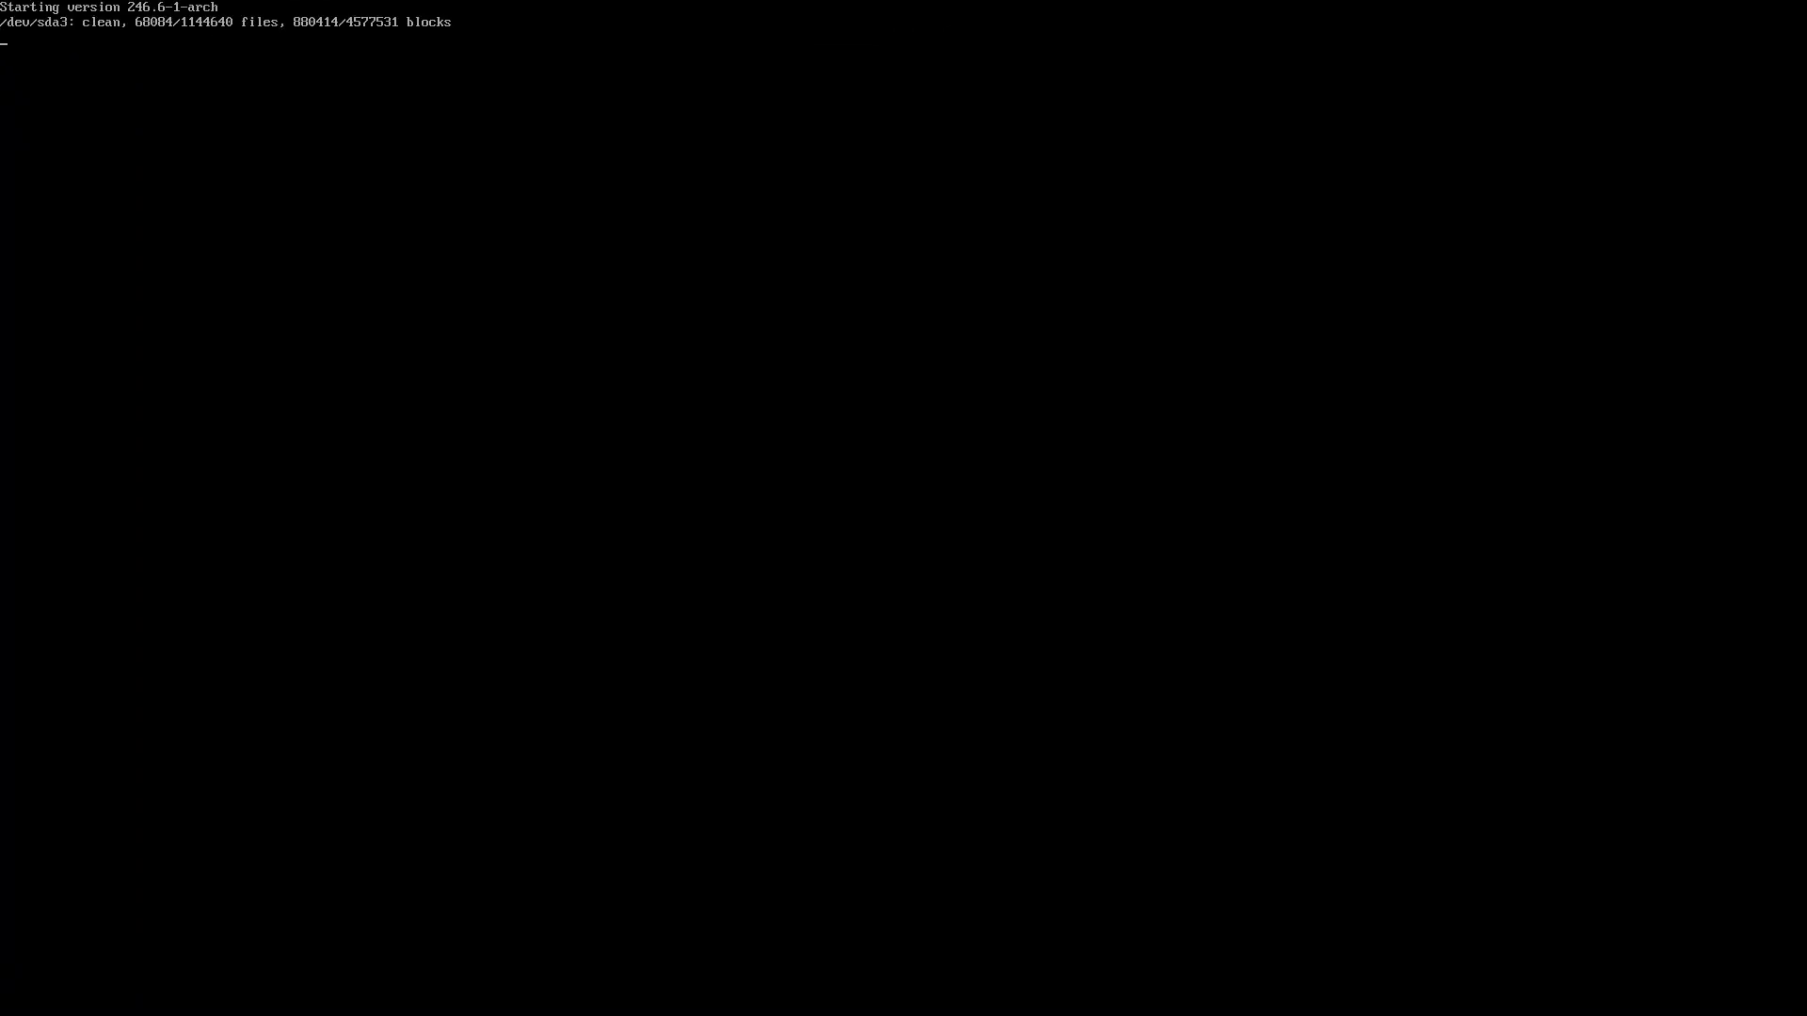
pyautogui.write('dasb')
pyautogui.press('Return')
pyautogui.press('Return')
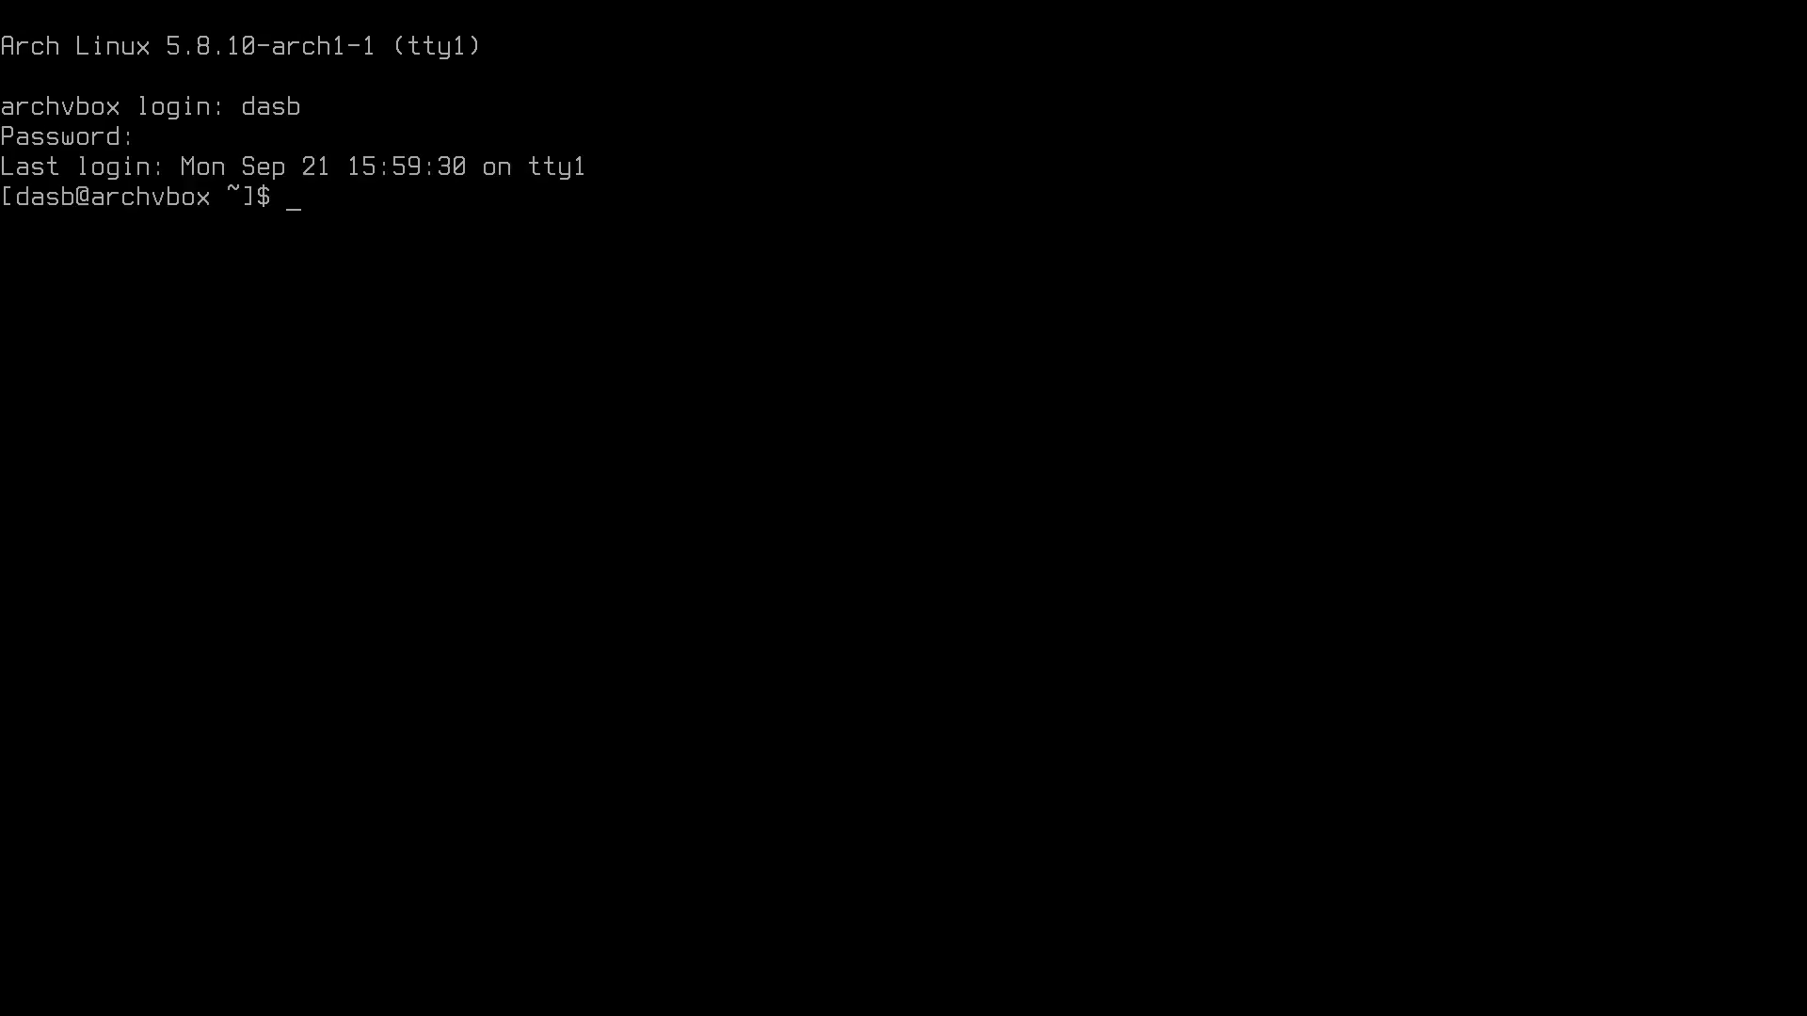
pyautogui.write('sway')
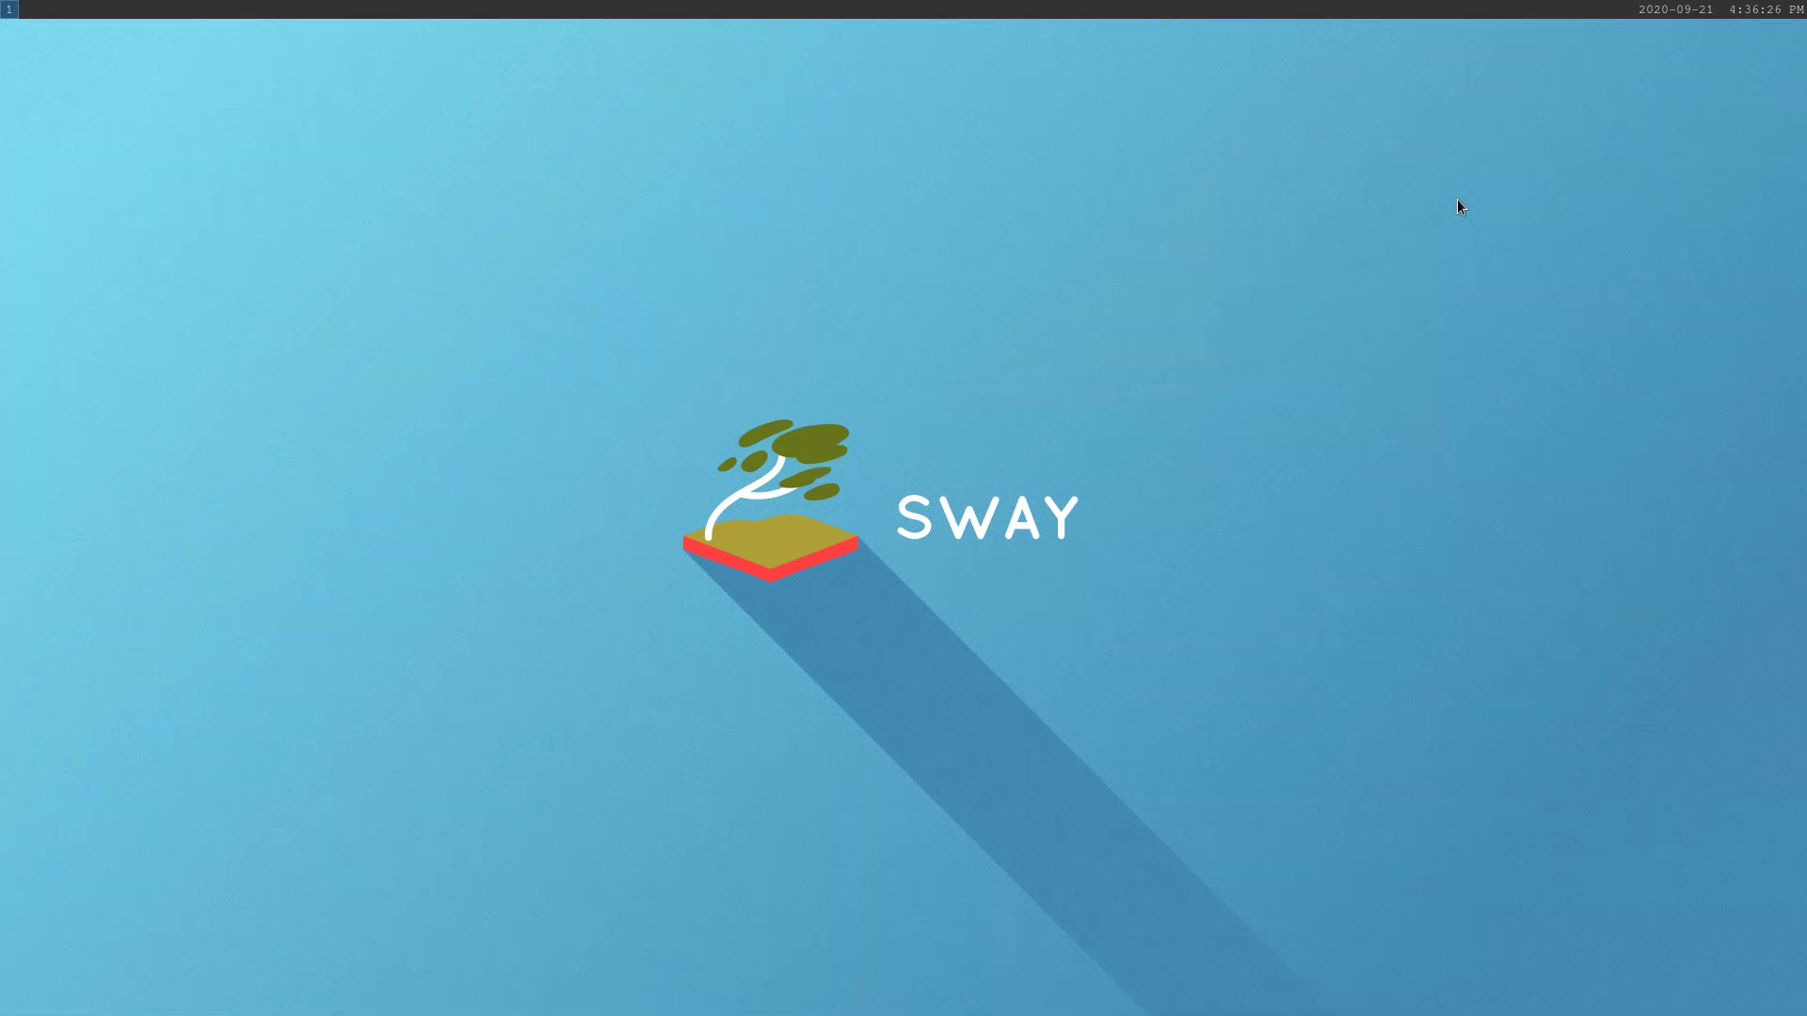
# Step: Open a new terminal with larger text and open .config/sway/config in vim
pyautogui.press('super+Return')
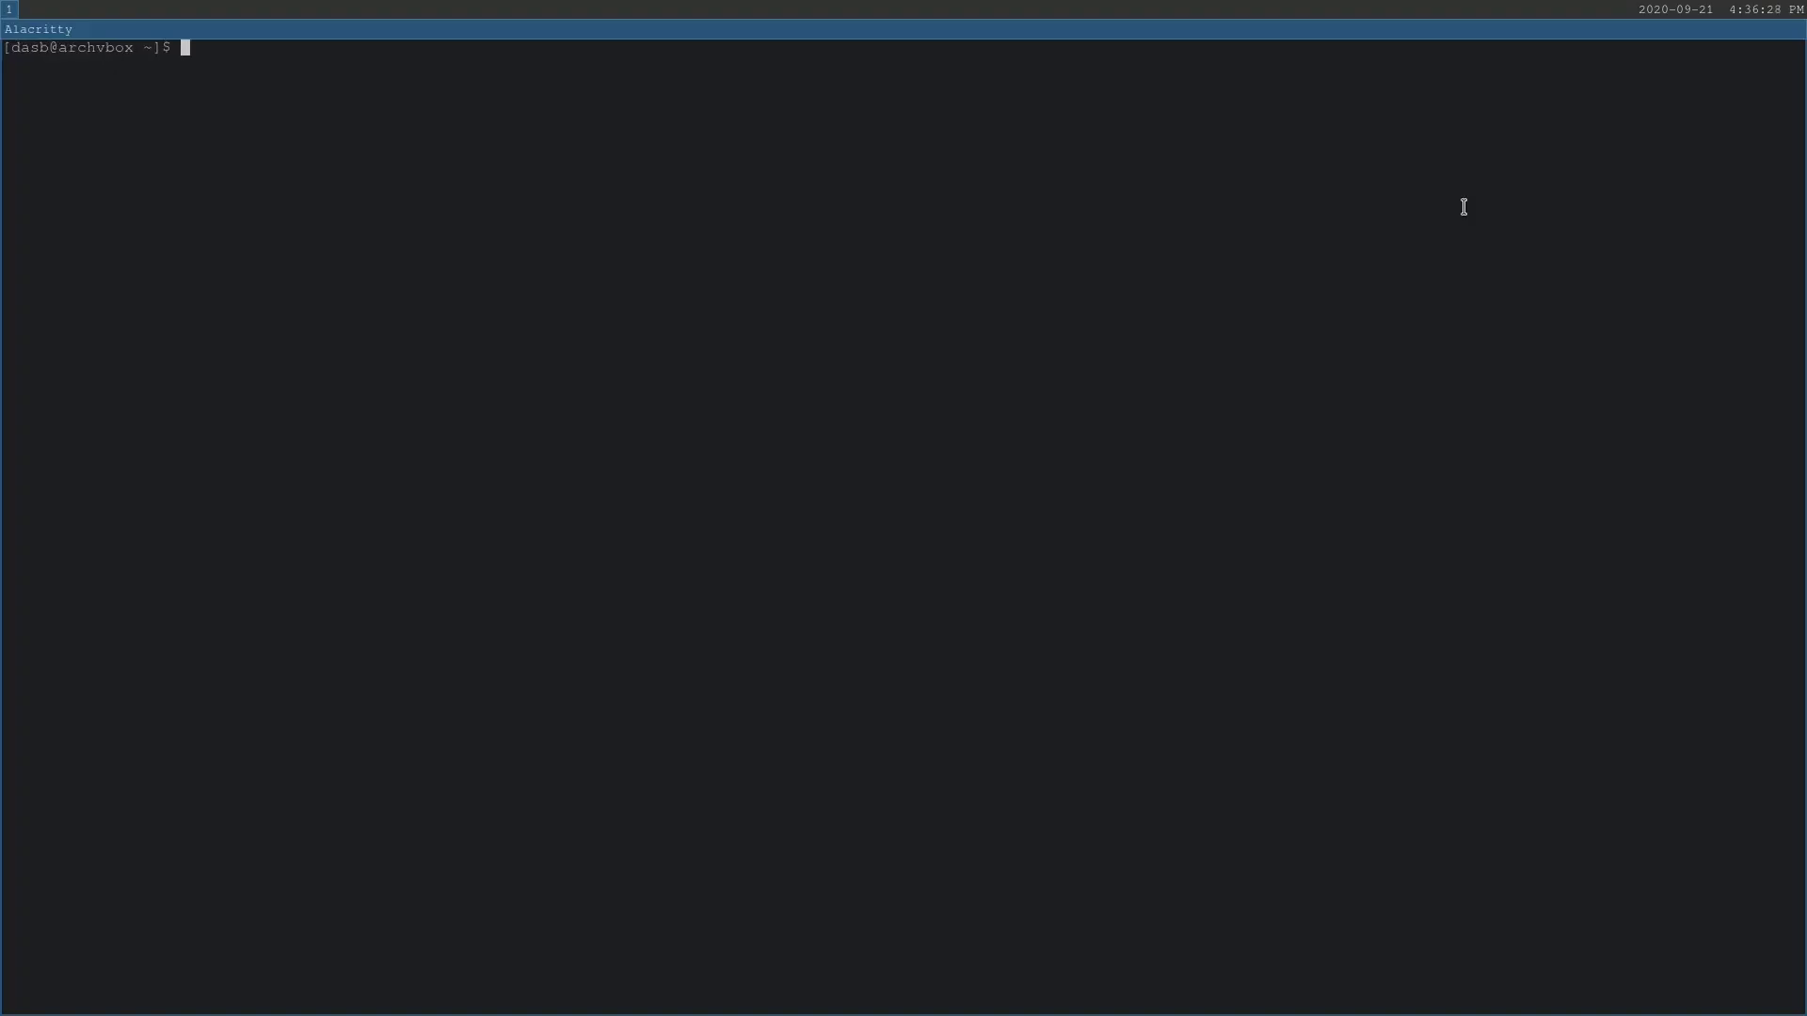
pyautogui.hotkey('ctrl', '+')
pyautogui.hotkey('ctrl', '+')
pyautogui.hotkey('ctrl', '+')
pyautogui.hotkey('ctrl', '+')
pyautogui.hotkey('ctrl', '+')
pyautogui.hotkey('ctrl', '+')
pyautogui.hotkey('ctrl', '+')
pyautogui.hotkey('ctrl', '+')
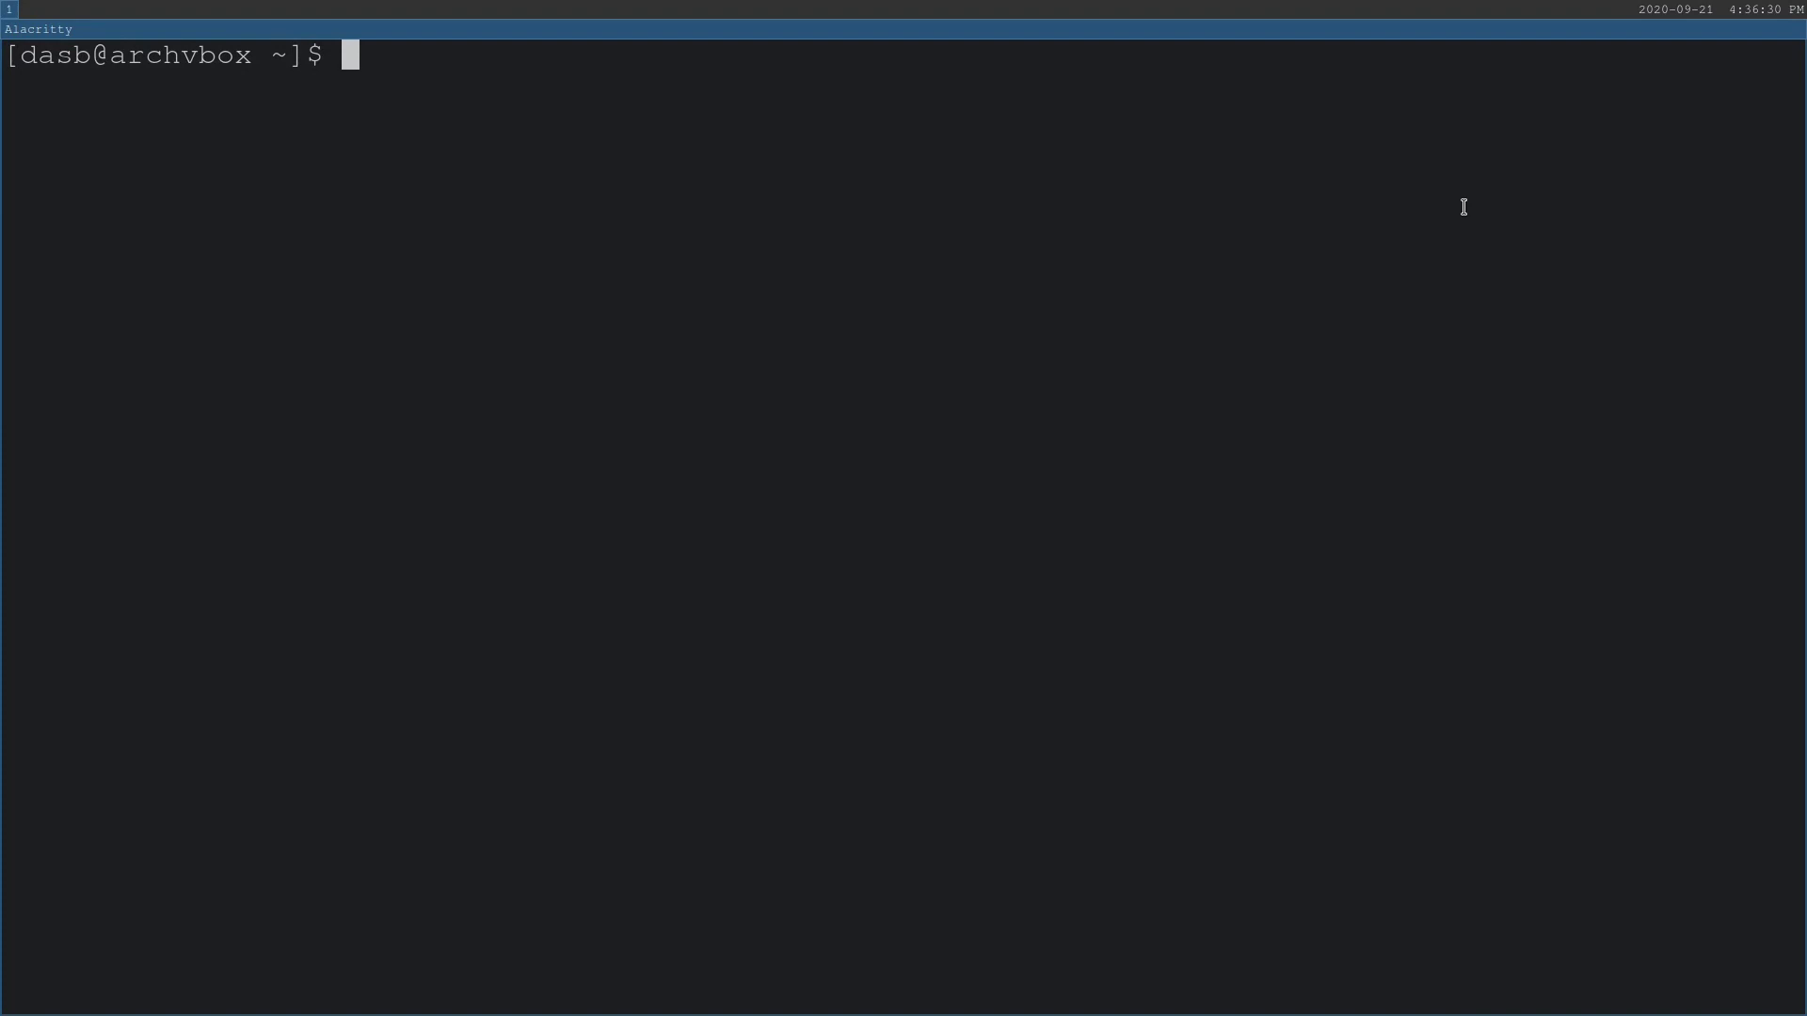
pyautogui.write('vim .c')
pyautogui.press('Tab')
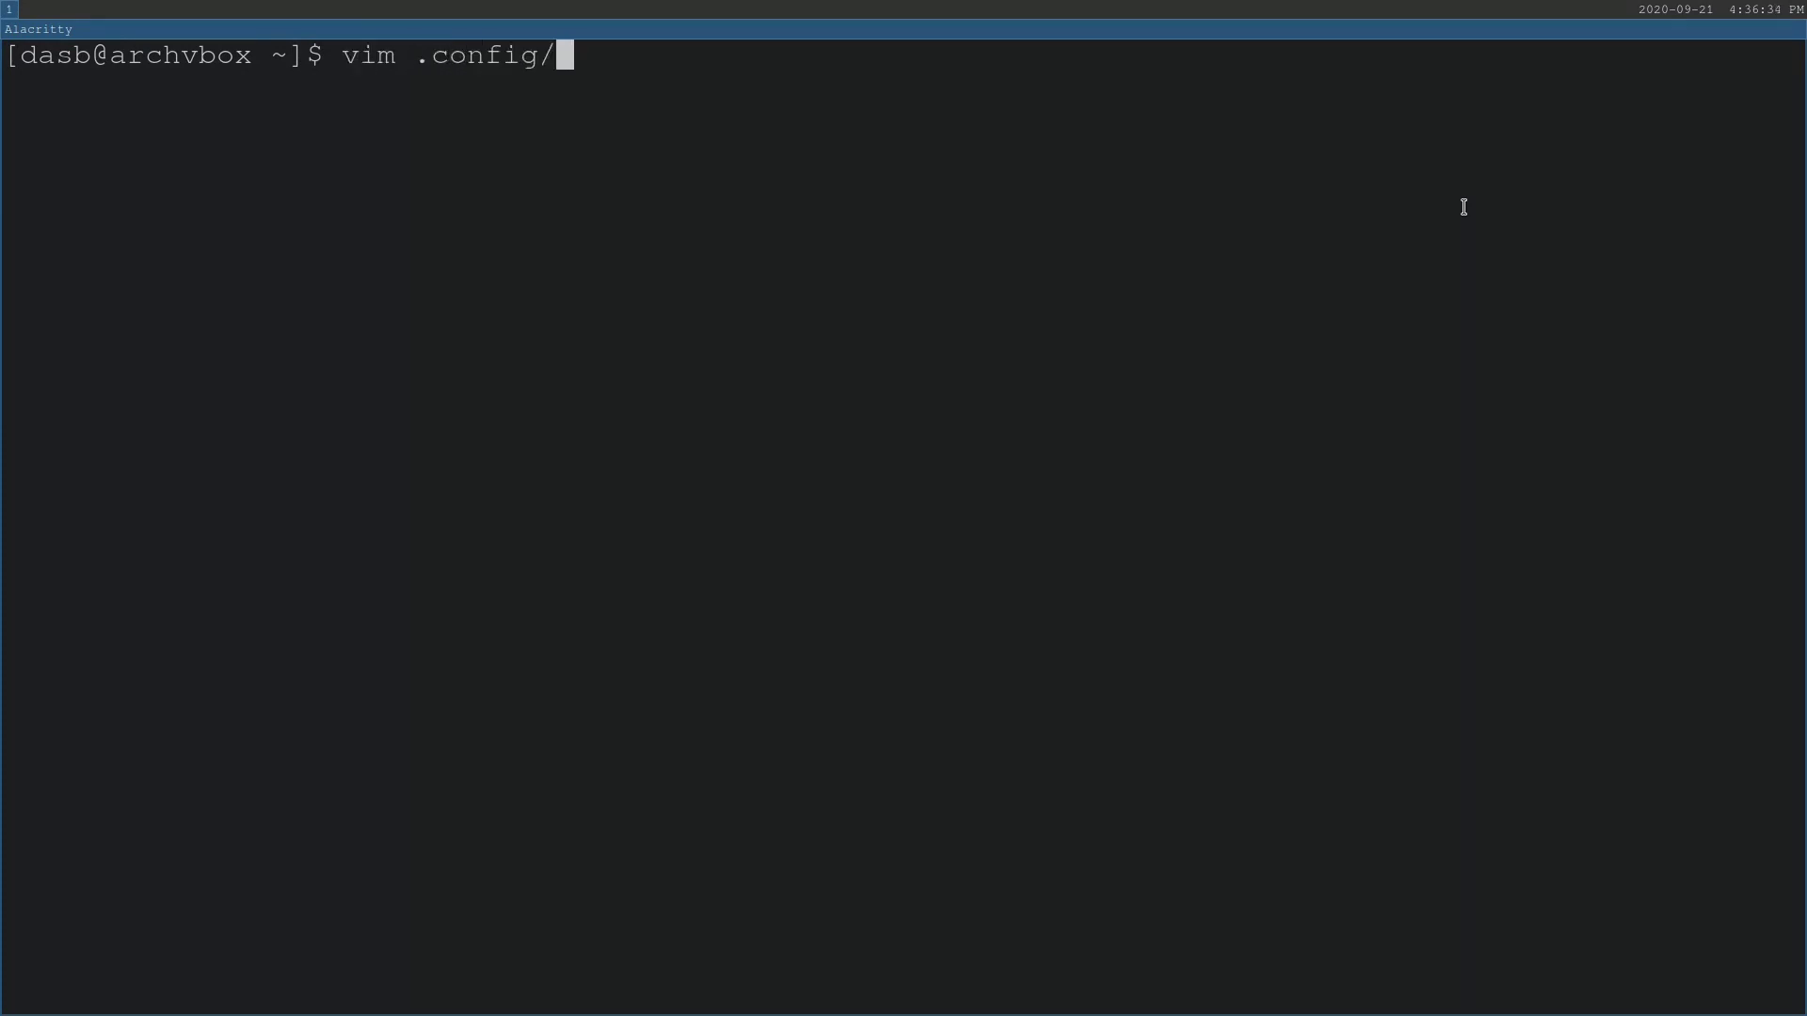
pyautogui.write('swa')
pyautogui.press('Tab')
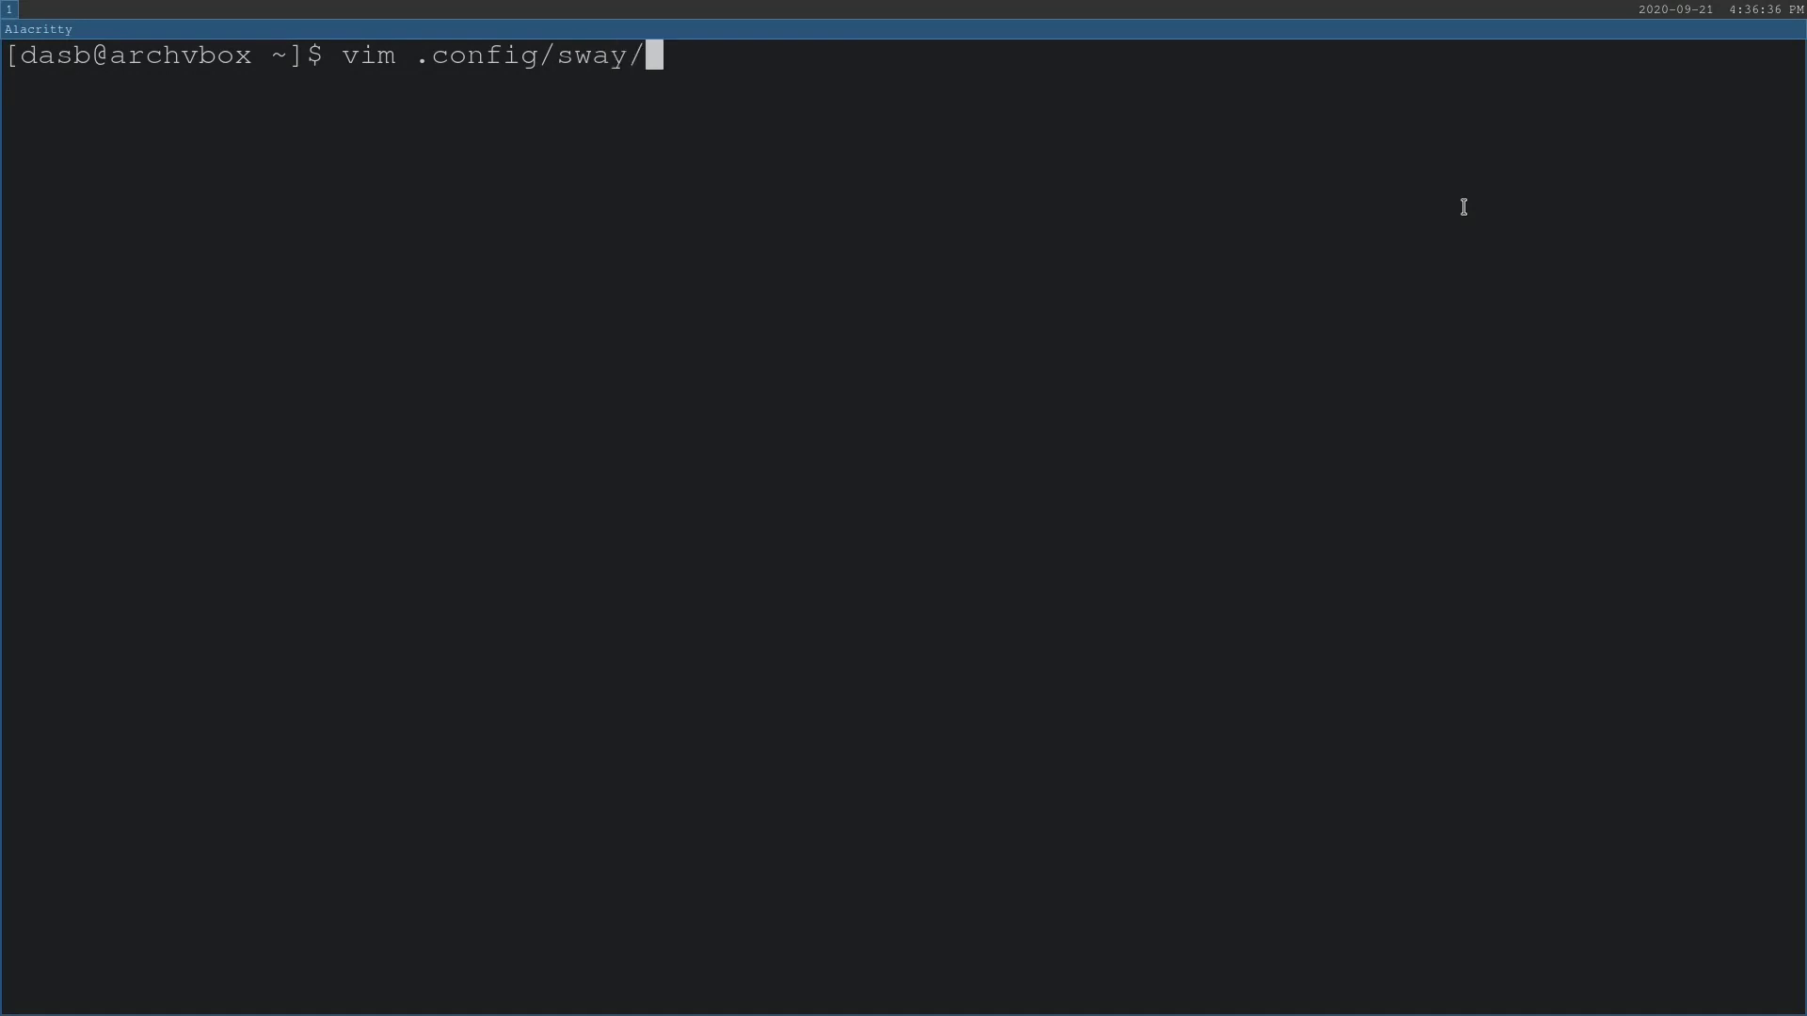
pyautogui.write('con')
pyautogui.press('Tab')
pyautogui.press('Return')
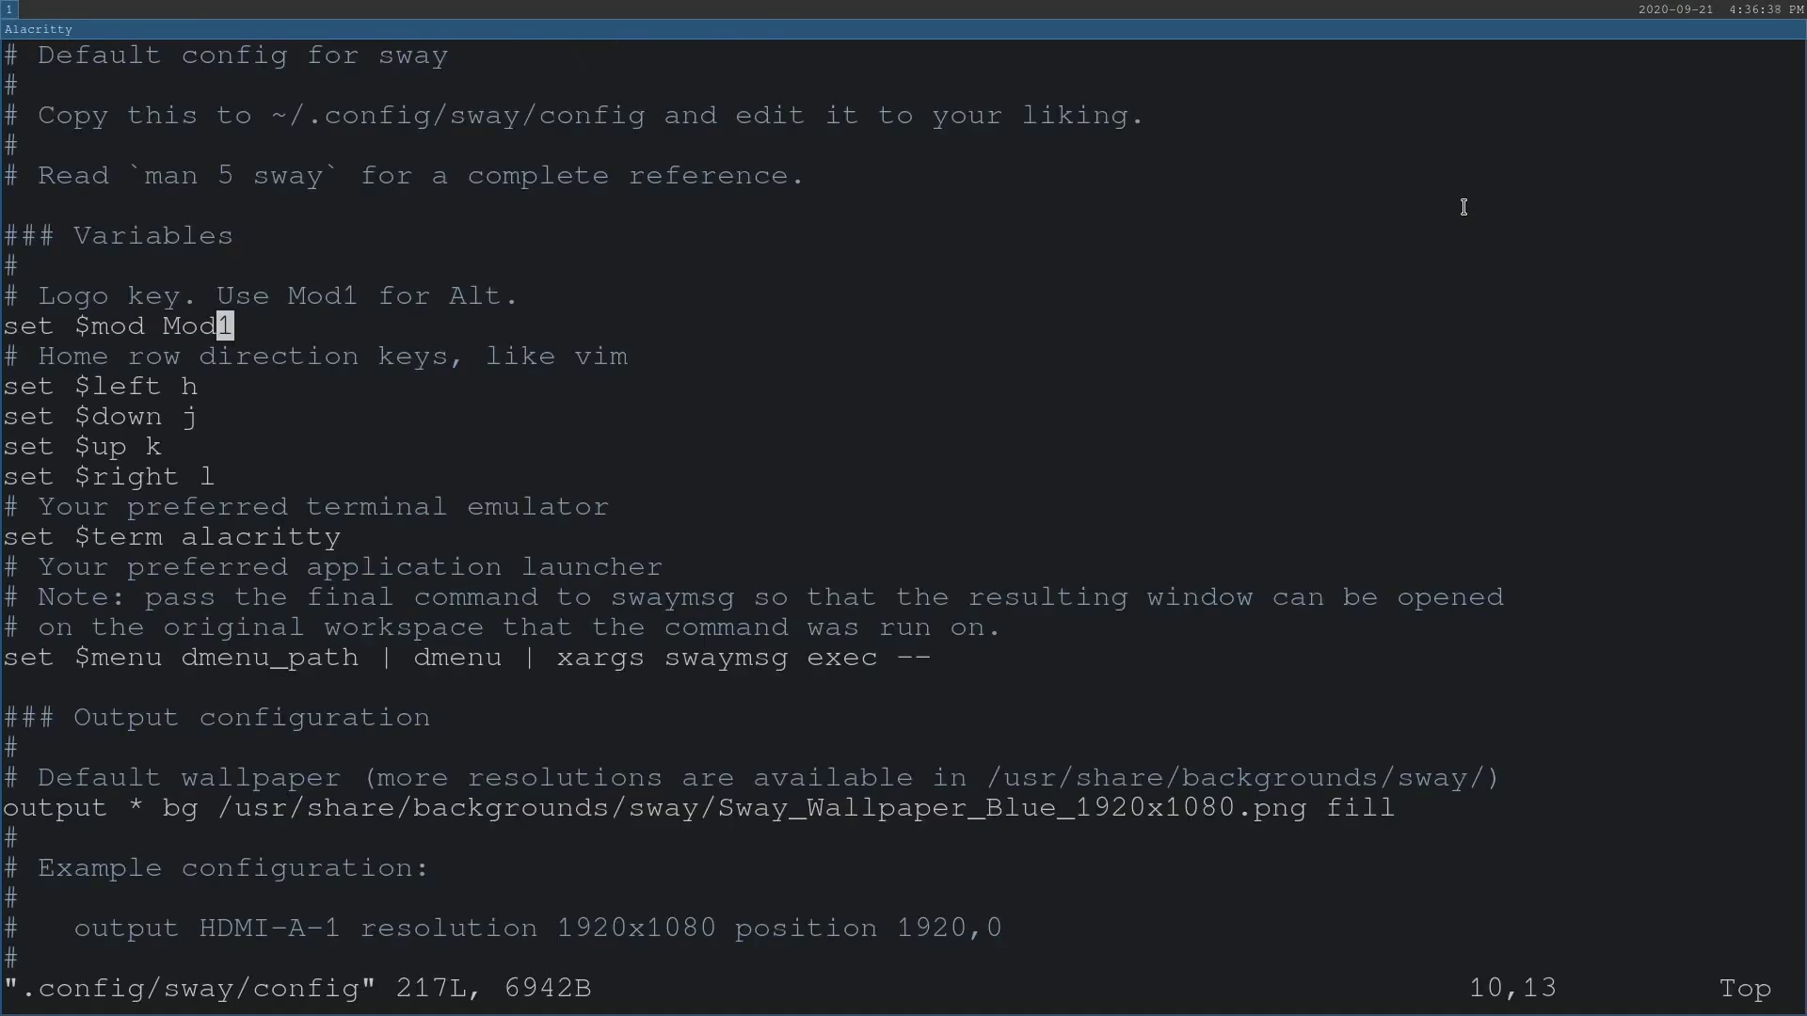
# Step: Add 'output * resolution --custom 1920x1080' near the top, save, and reload Sway
pyautogui.press('Down')
pyautogui.press('Down')
pyautogui.press('Down')
pyautogui.press('Down')
pyautogui.press('Up')
pyautogui.press('Up')
pyautogui.press('Up')
pyautogui.press('Up')
pyautogui.press('Up')
pyautogui.press('Up')
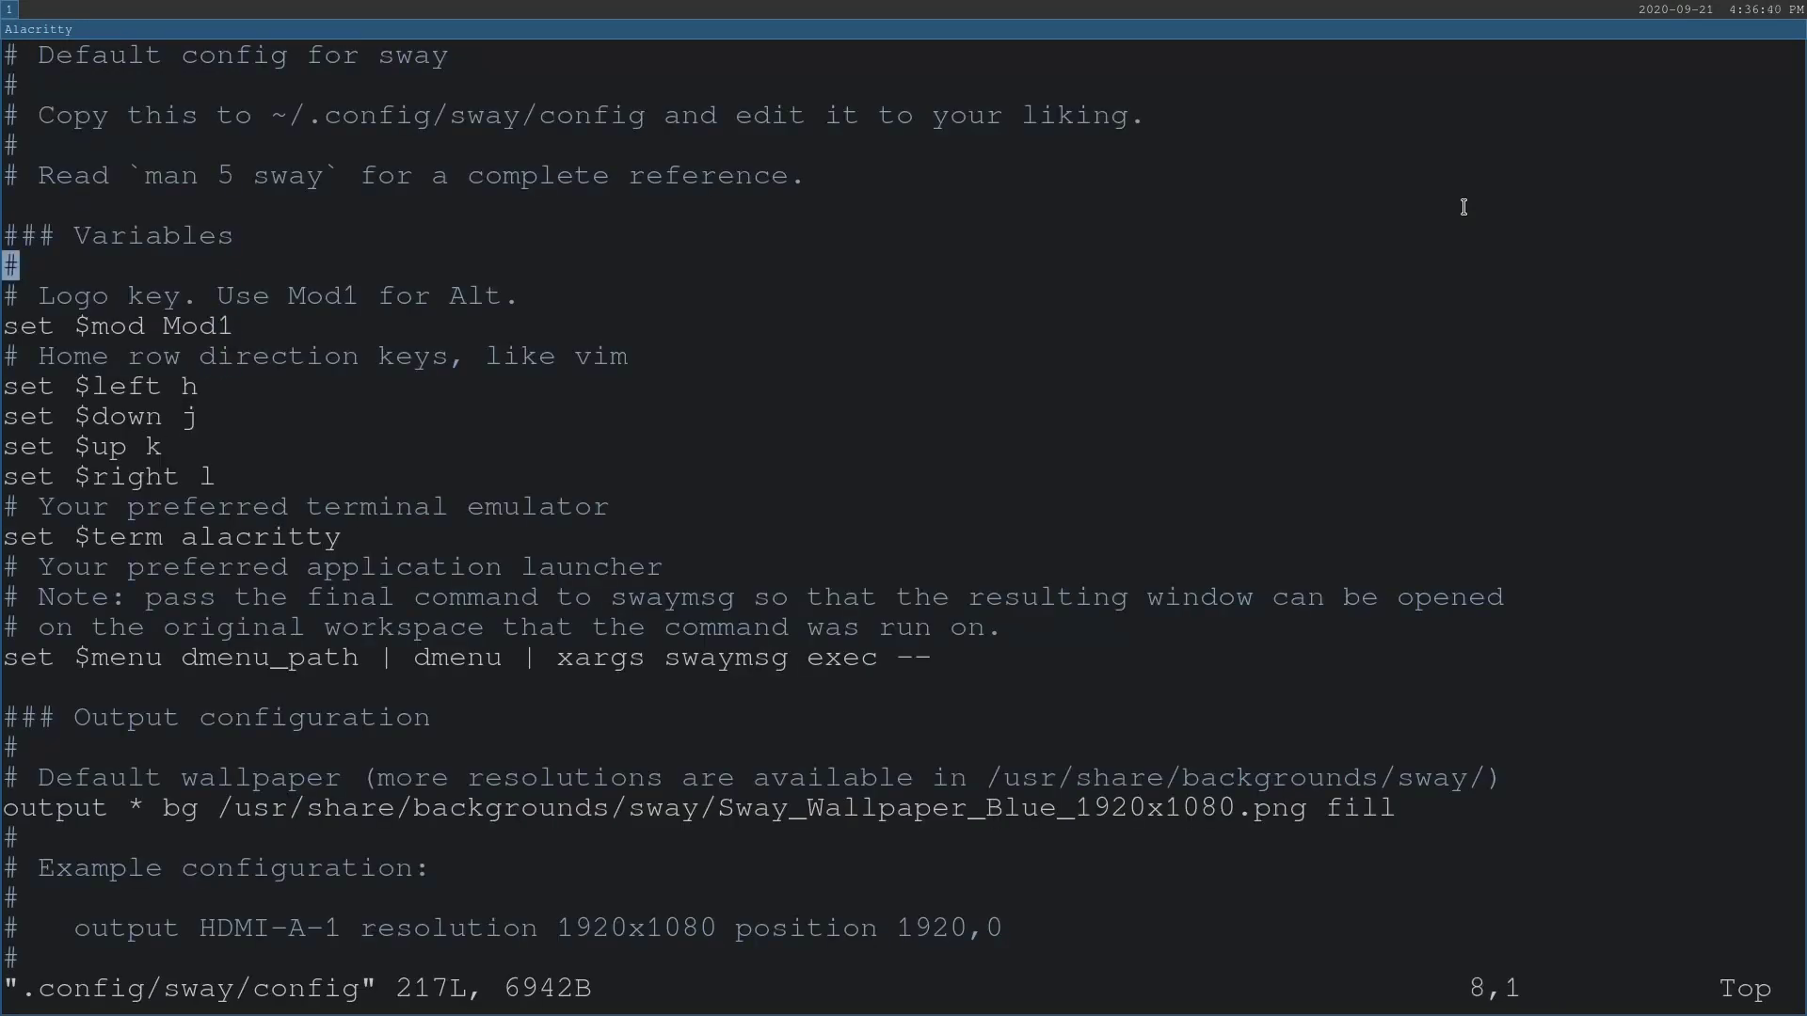
pyautogui.press('Up')
pyautogui.press('Up')
pyautogui.press('Up')
pyautogui.write('ooutput ')
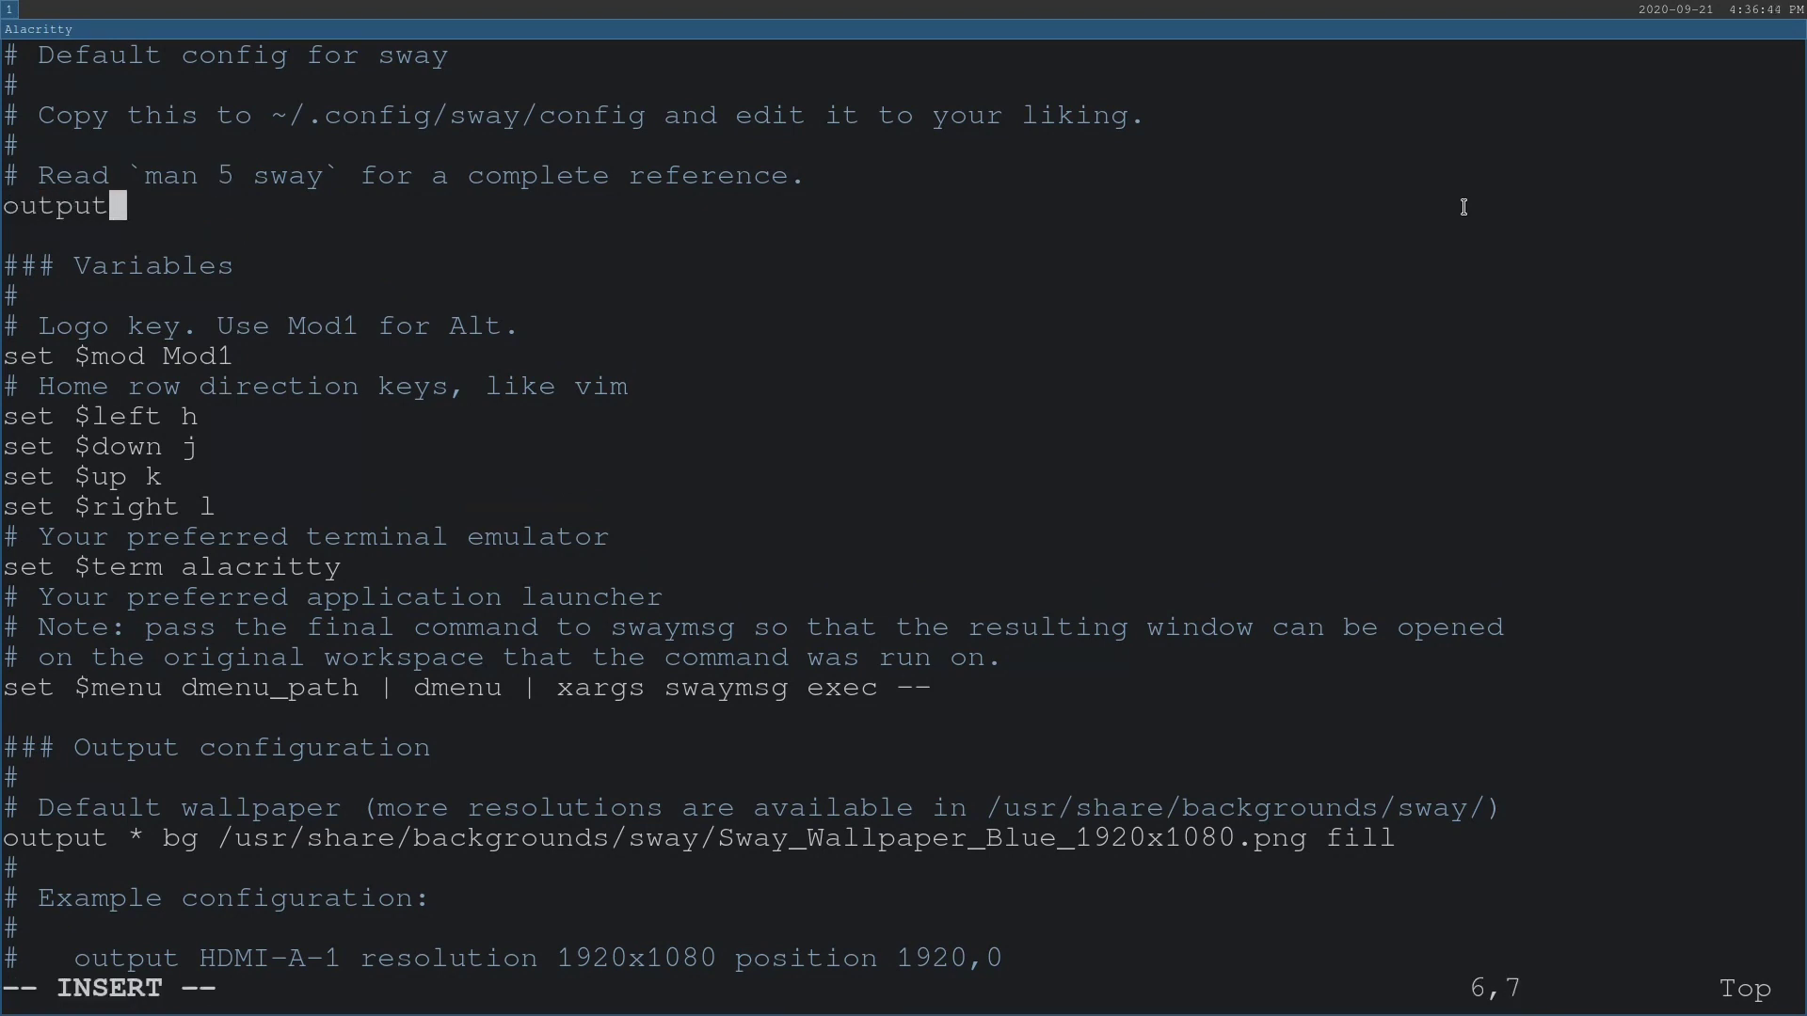
pyautogui.write('* resolution')
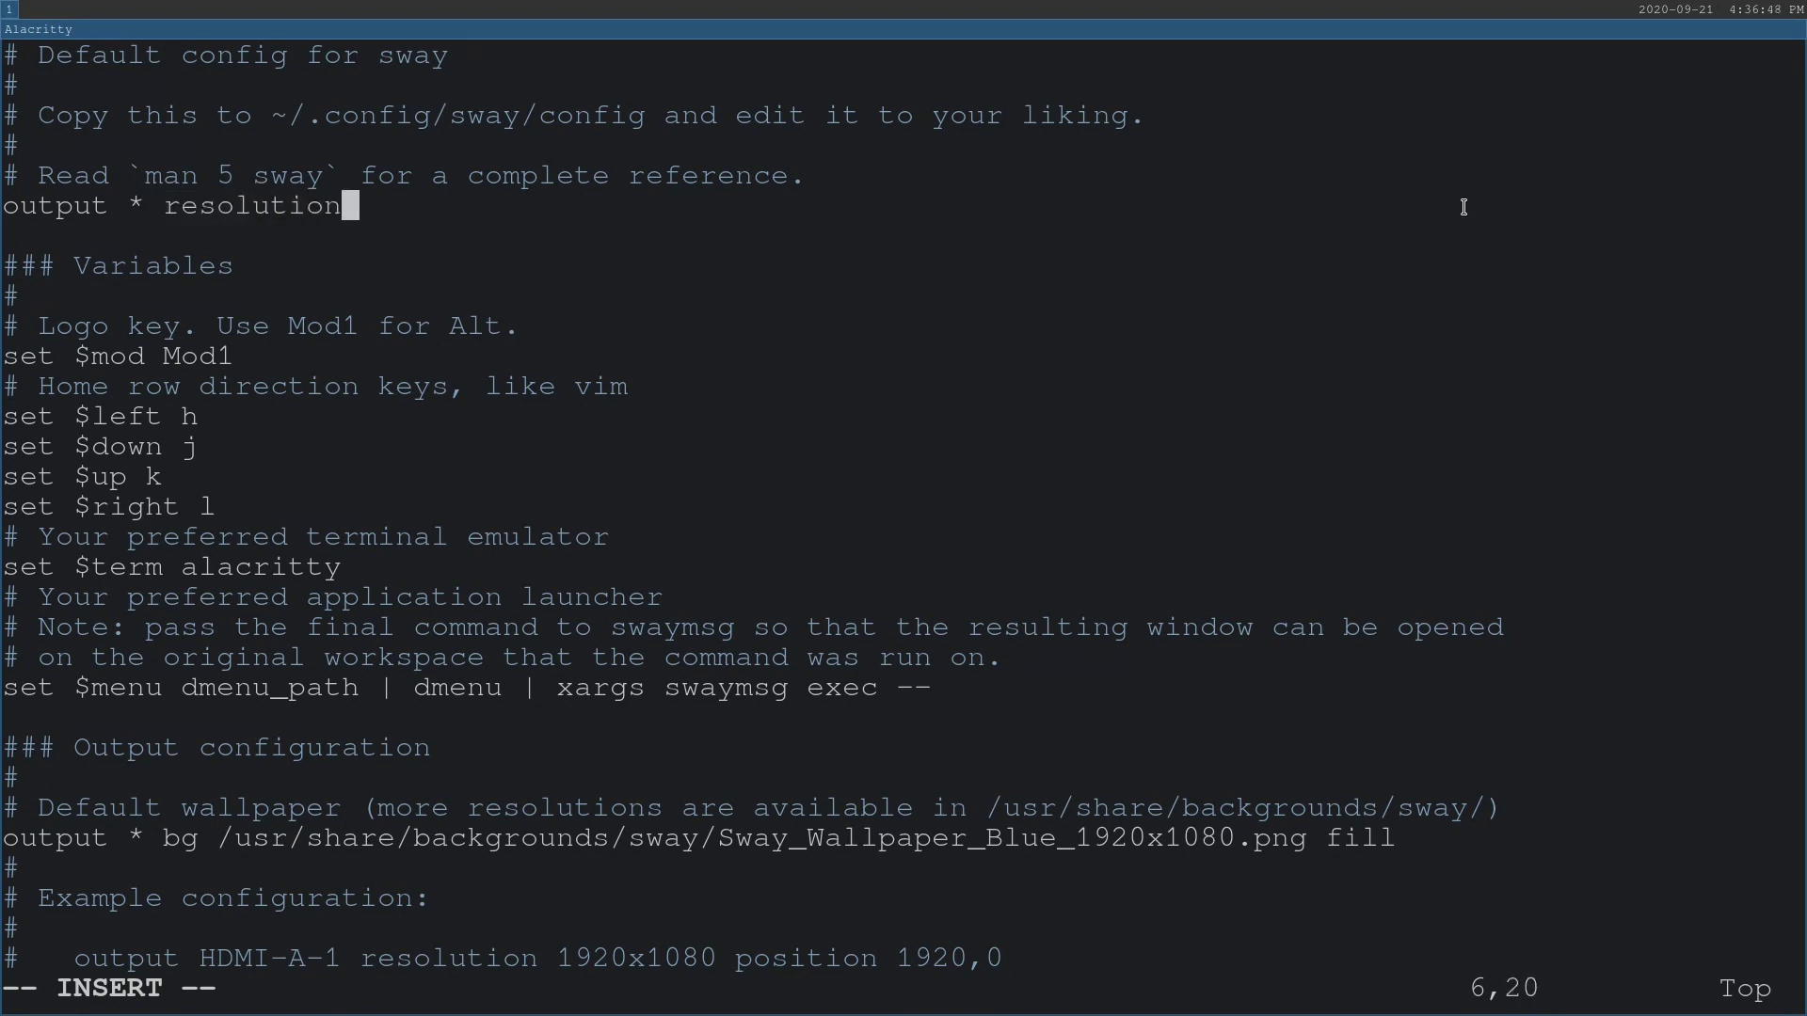
pyautogui.write(' --cu')
pyautogui.press('BackSpace')
pyautogui.write('ustom')
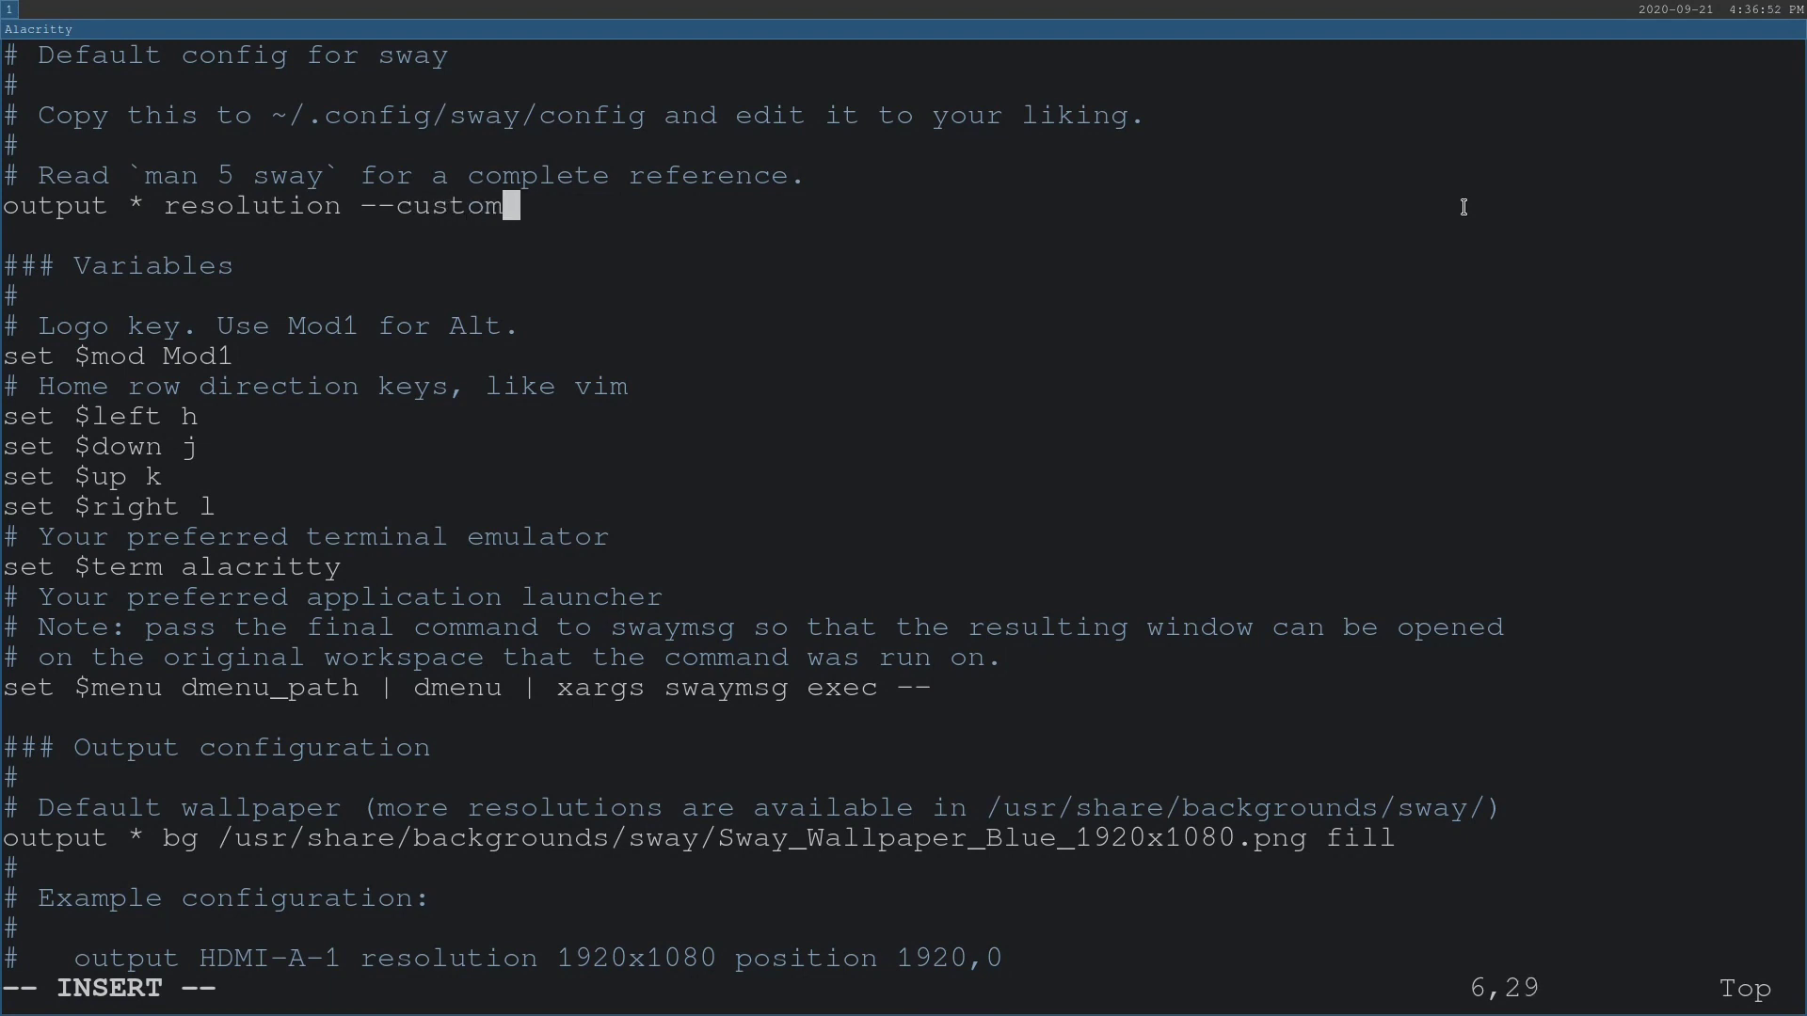
pyautogui.write(' 1920')
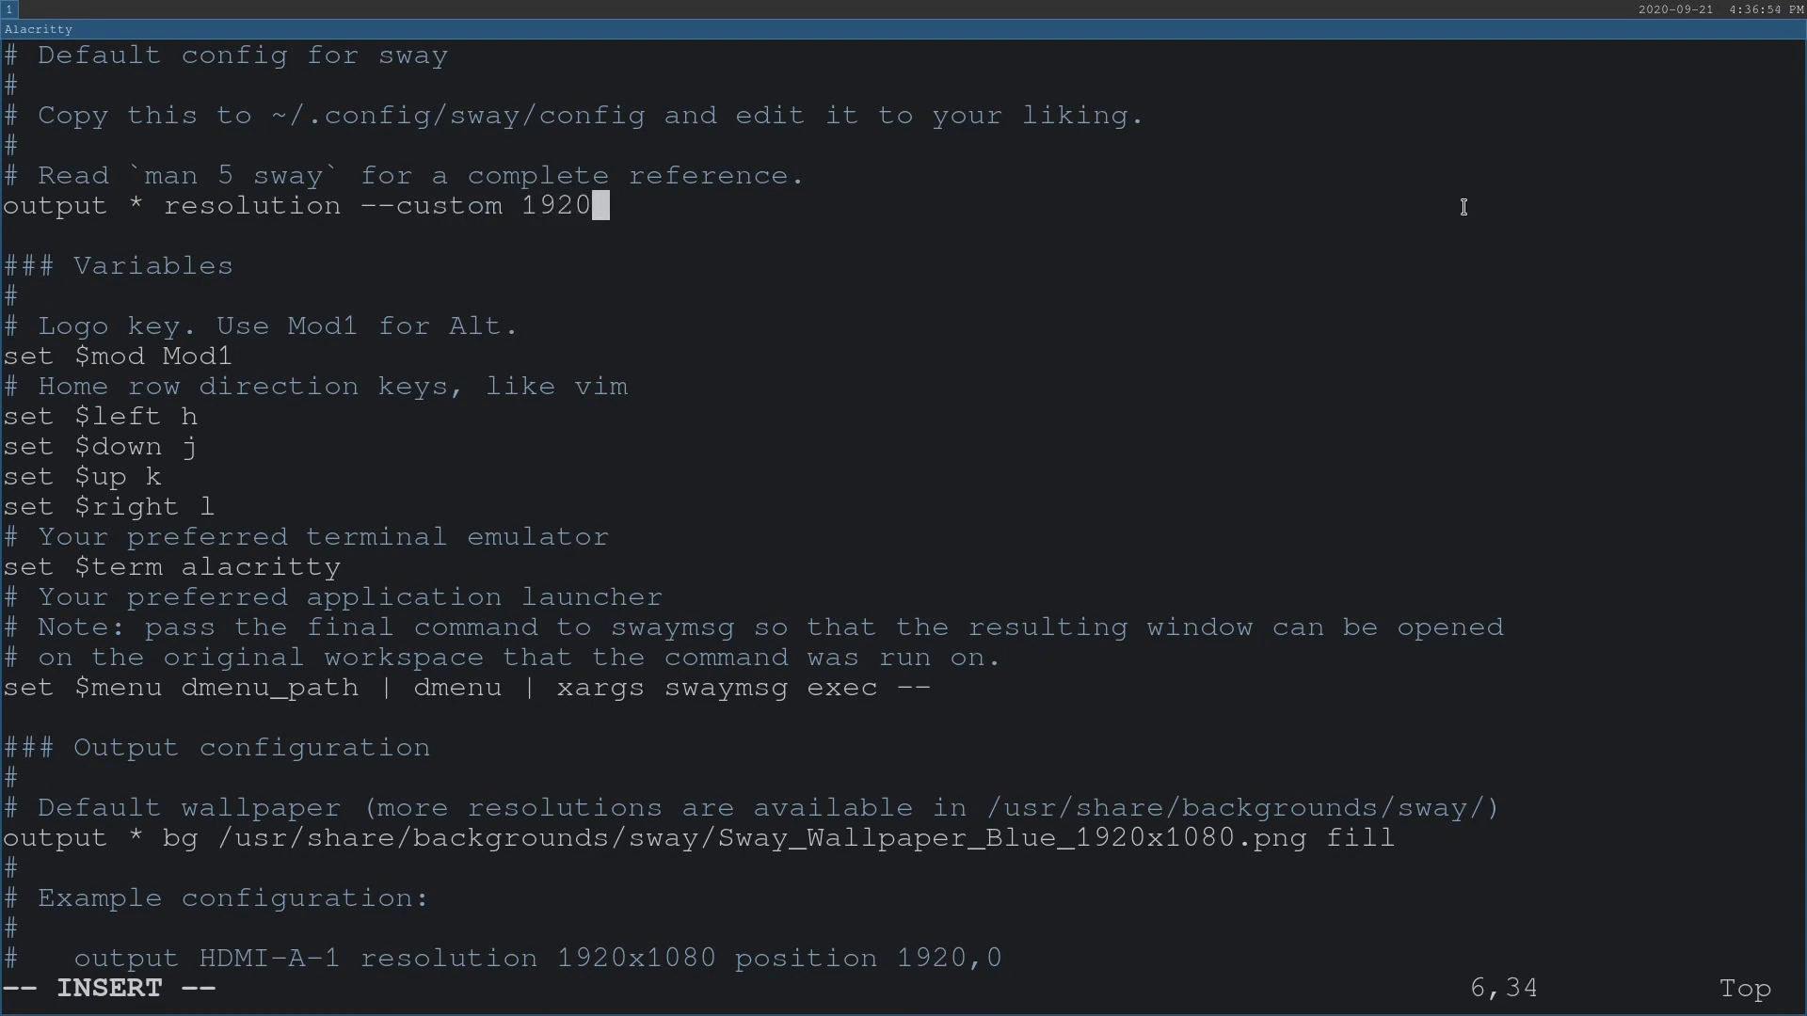
pyautogui.write('x1080')
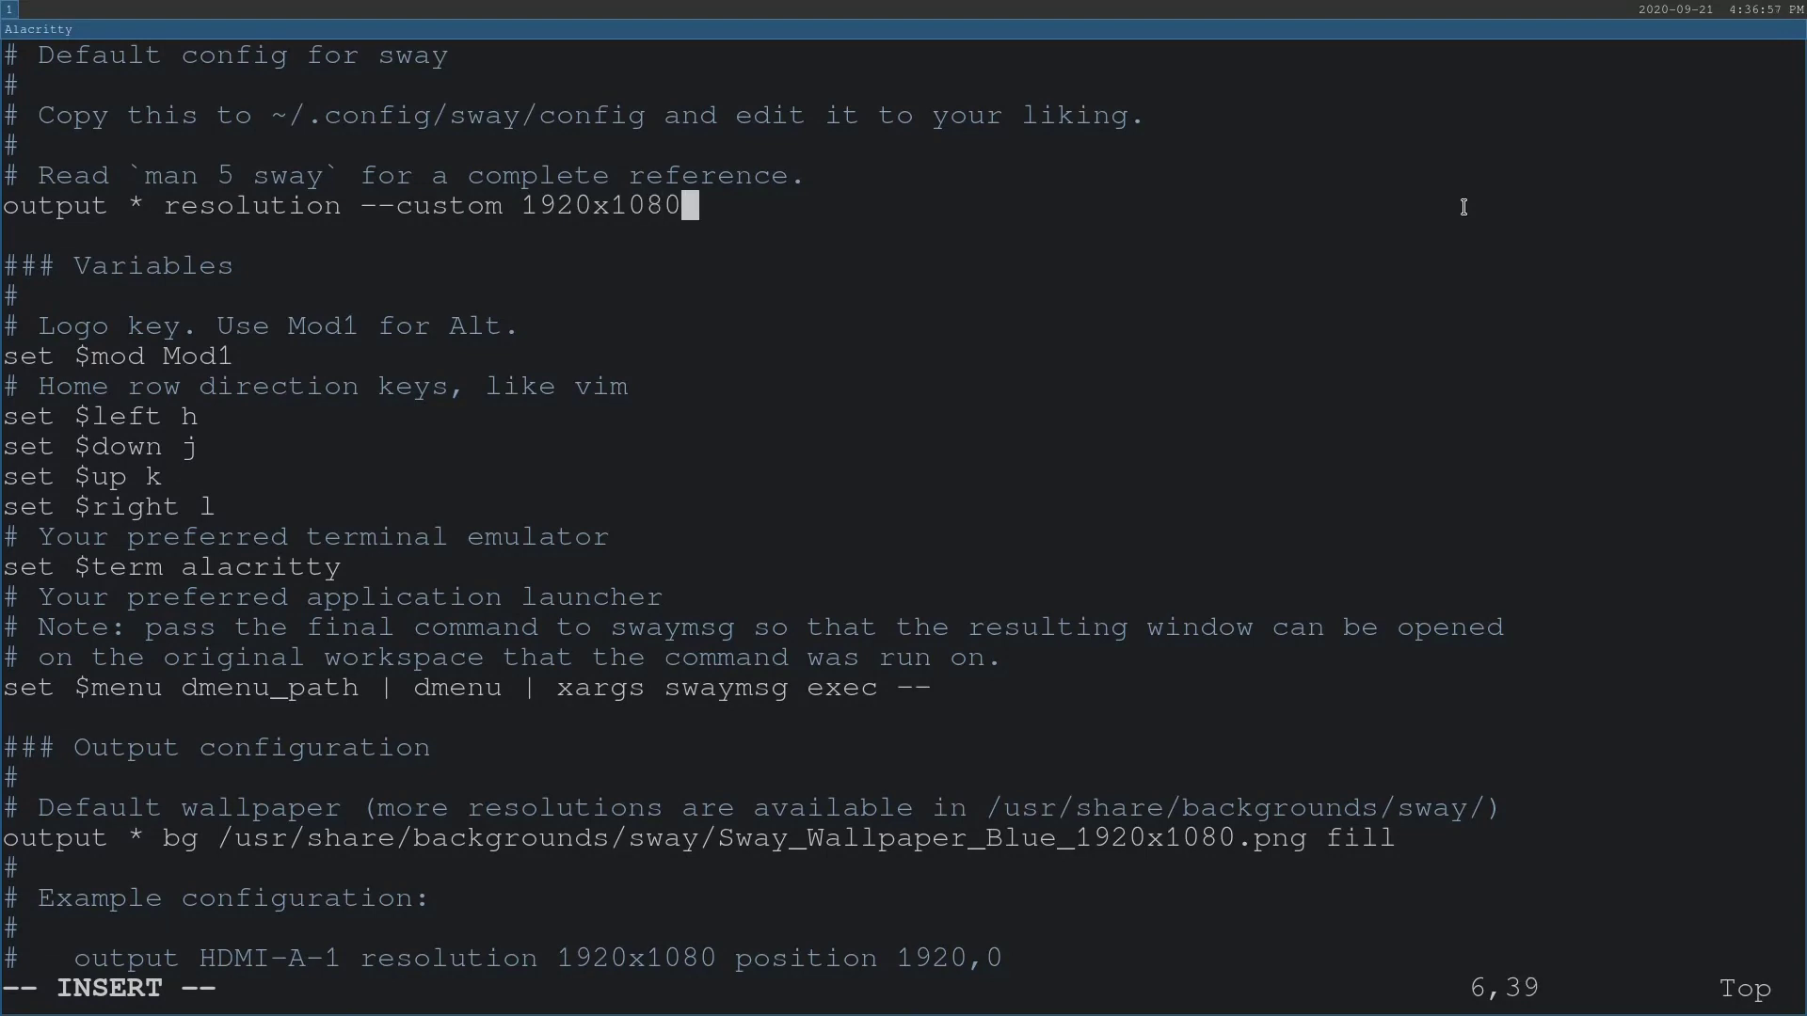
pyautogui.press('Escape')
pyautogui.write(':w')
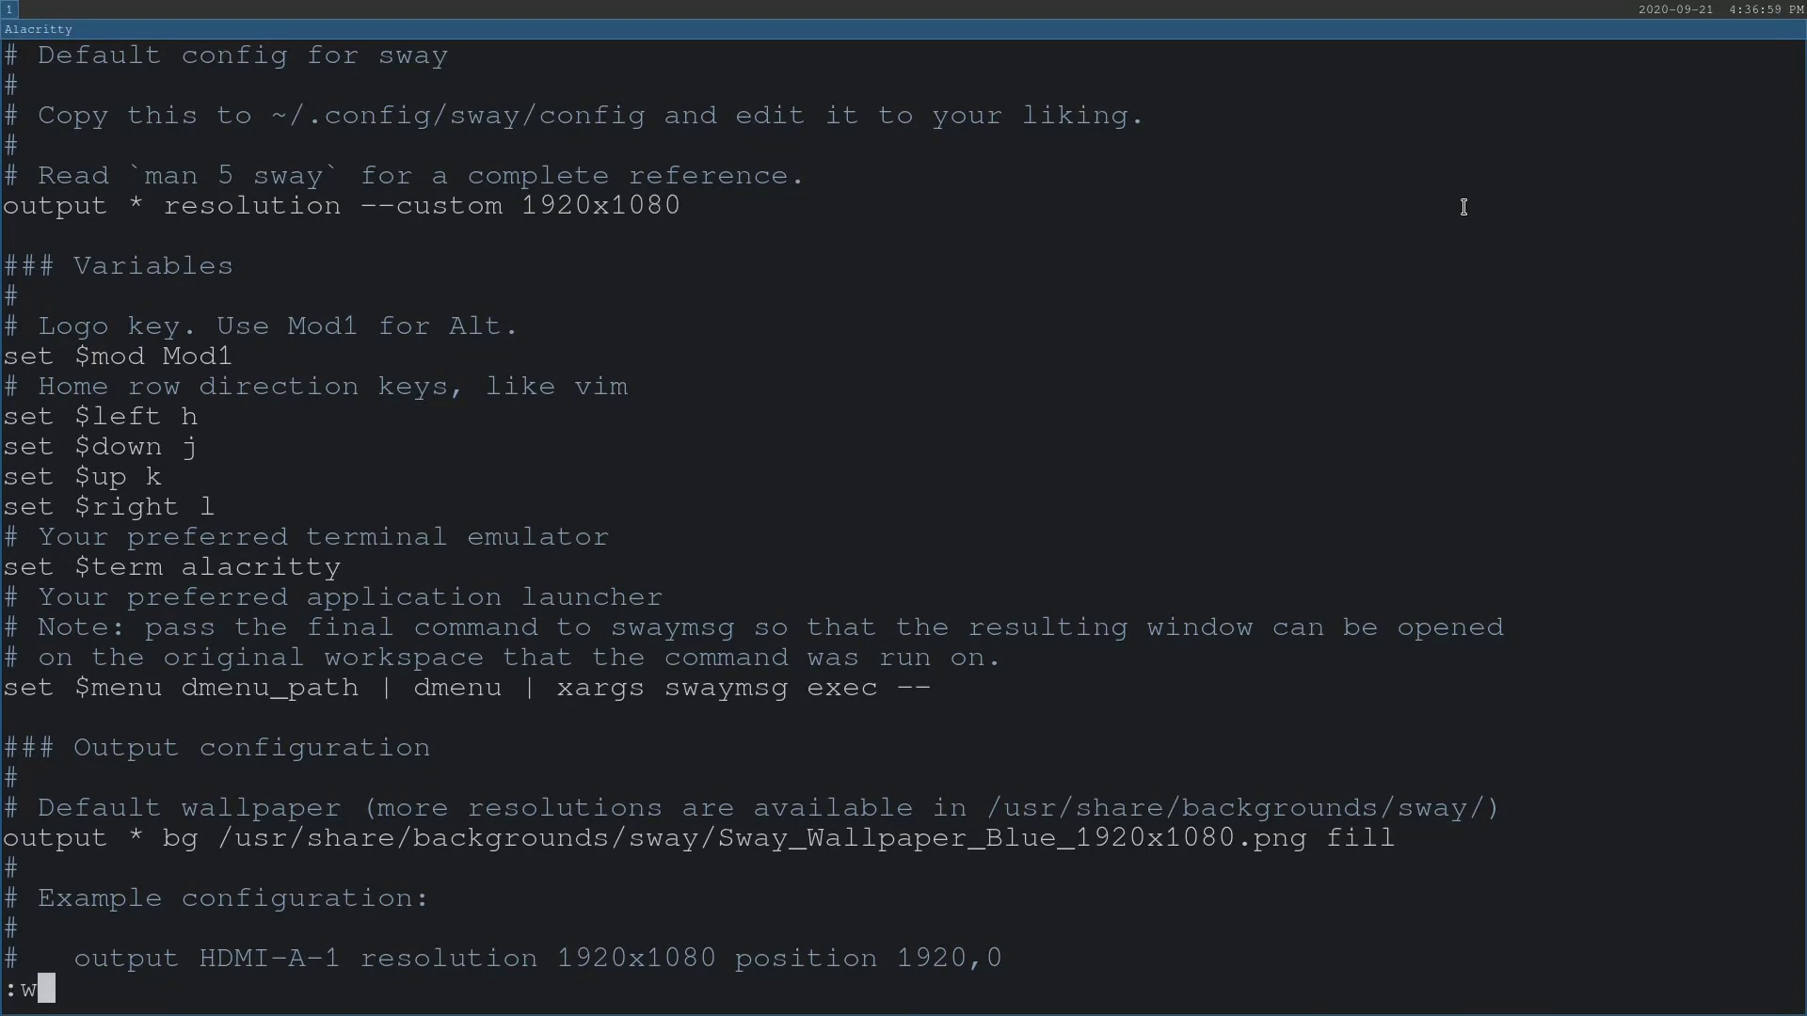
pyautogui.press('Return')
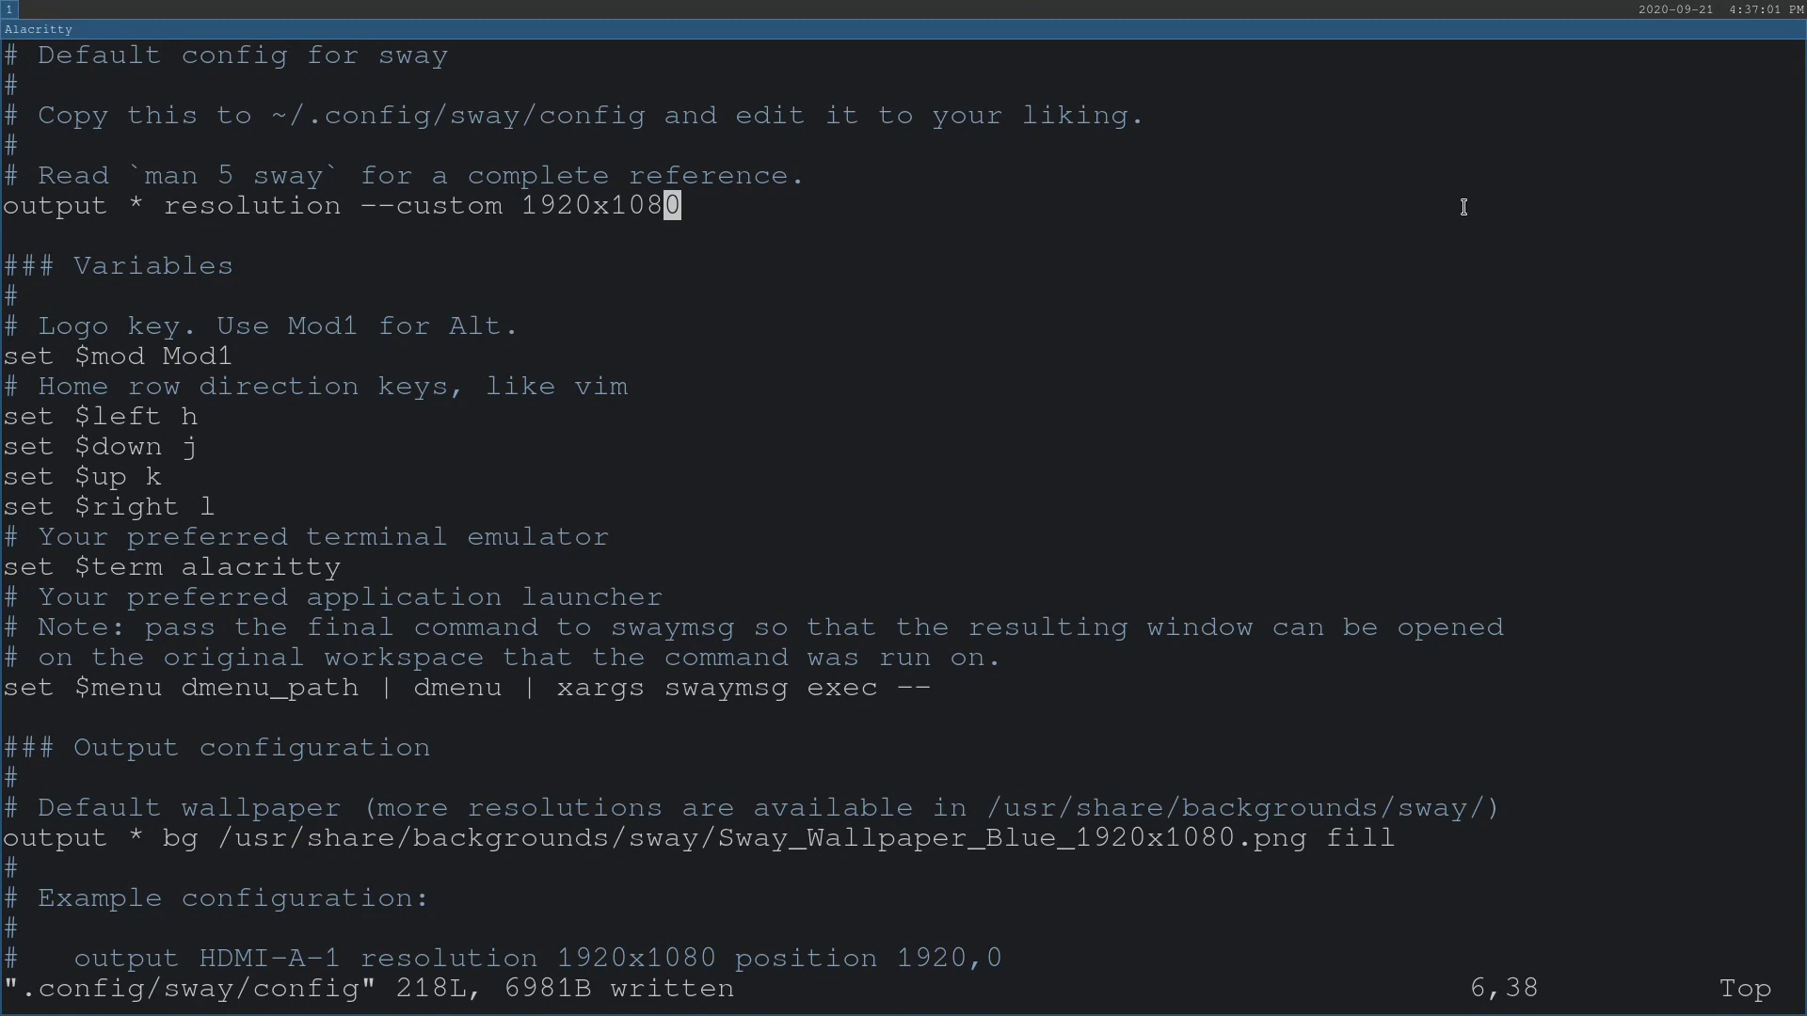
pyautogui.hotkey('alt', 'shift', 'c')
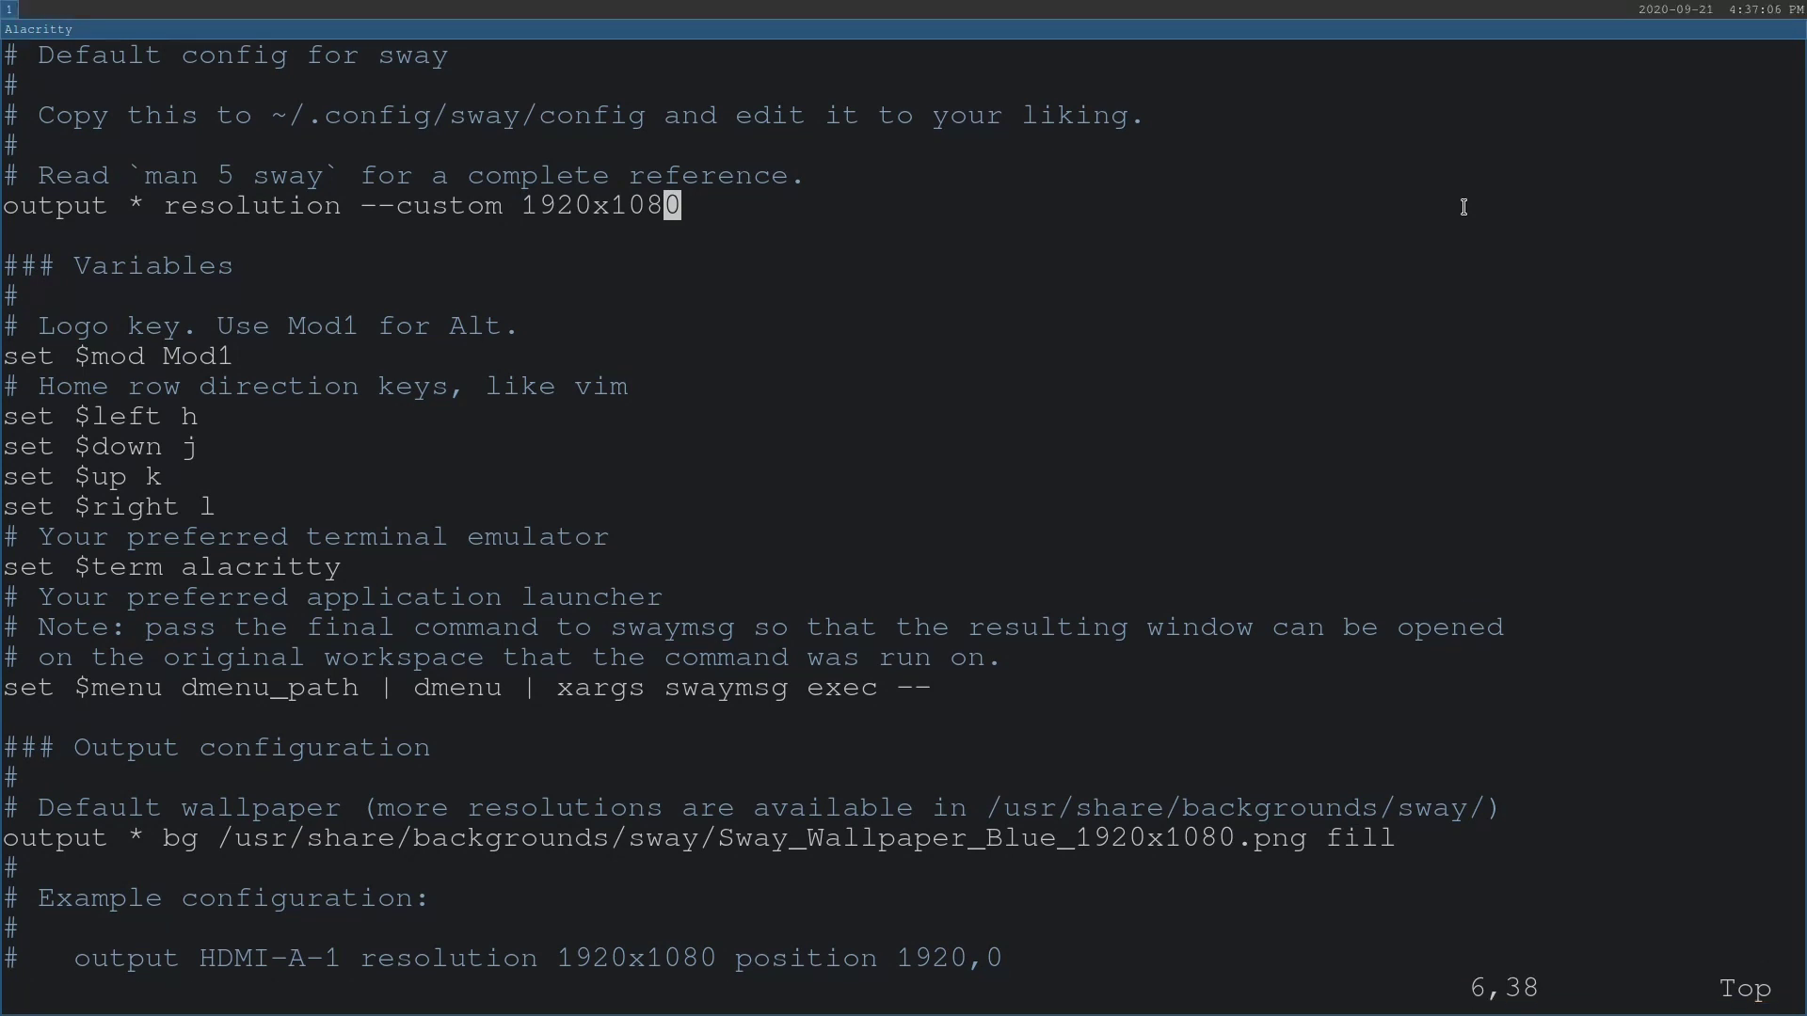
# Step: Quit vim, clear the terminal, and launch plain firefox
pyautogui.write(':q')
pyautogui.press('Return')
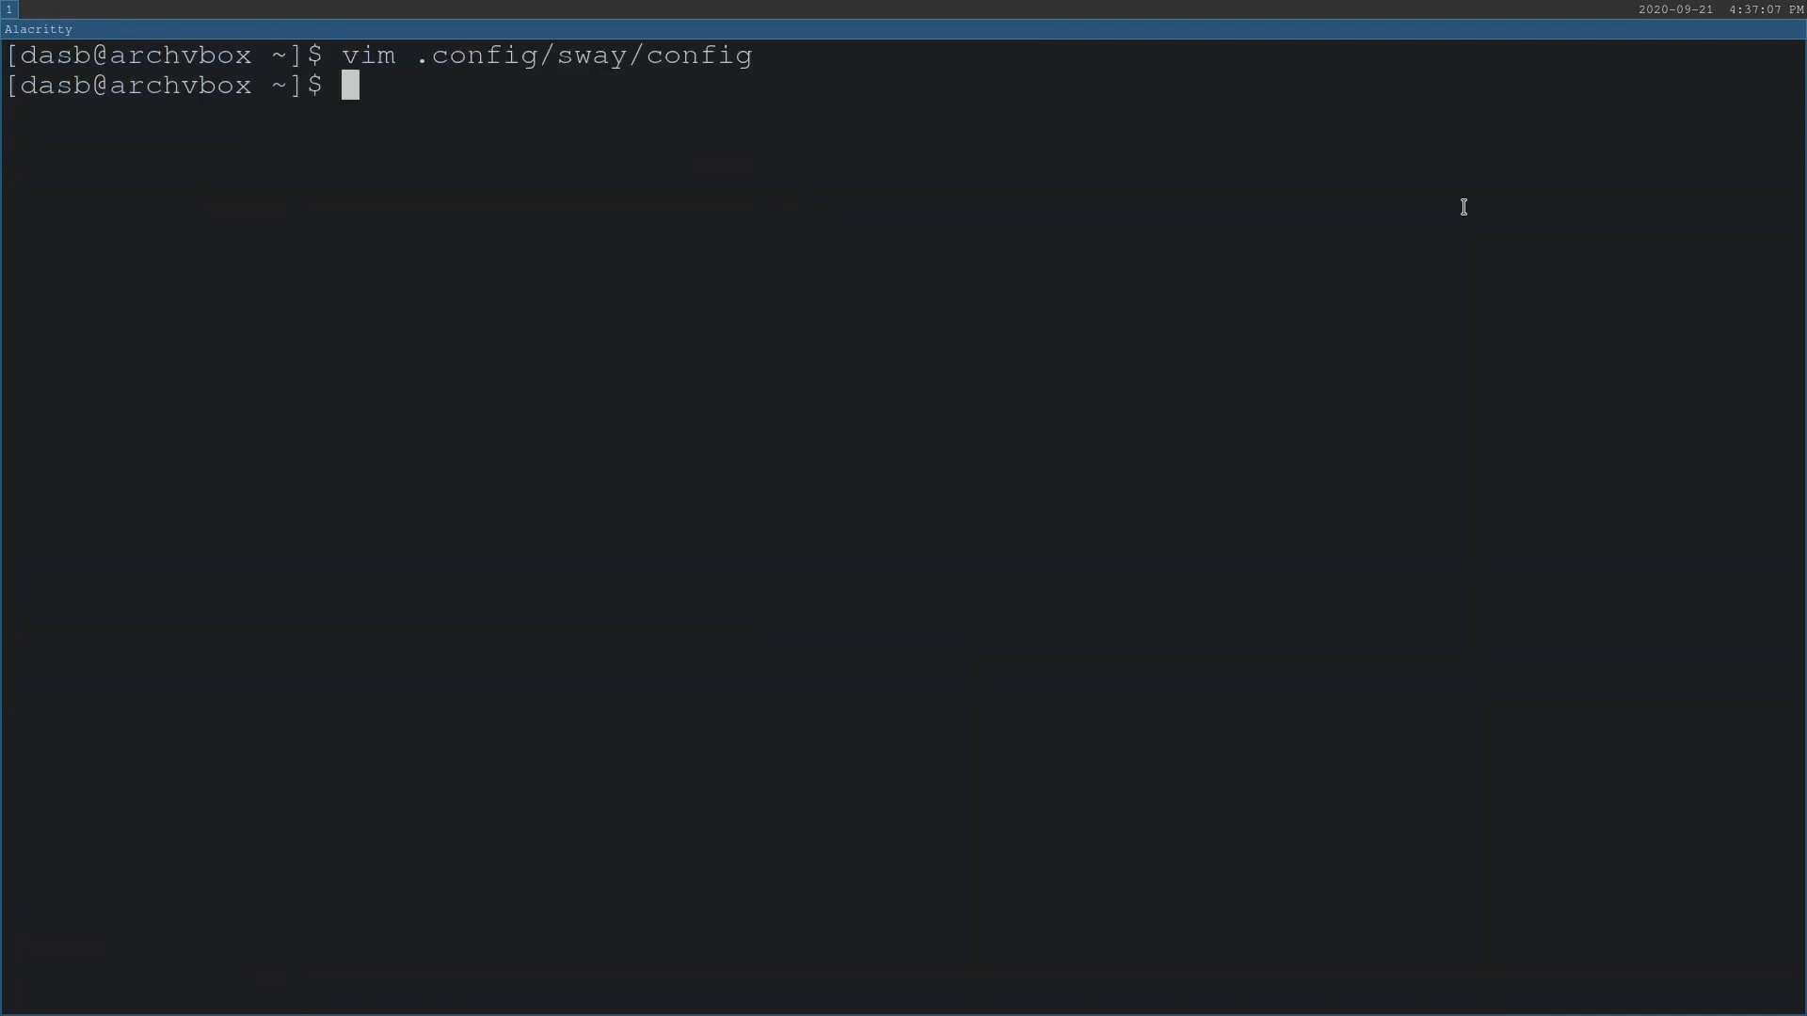
pyautogui.hotkey('ctrl', 'l')
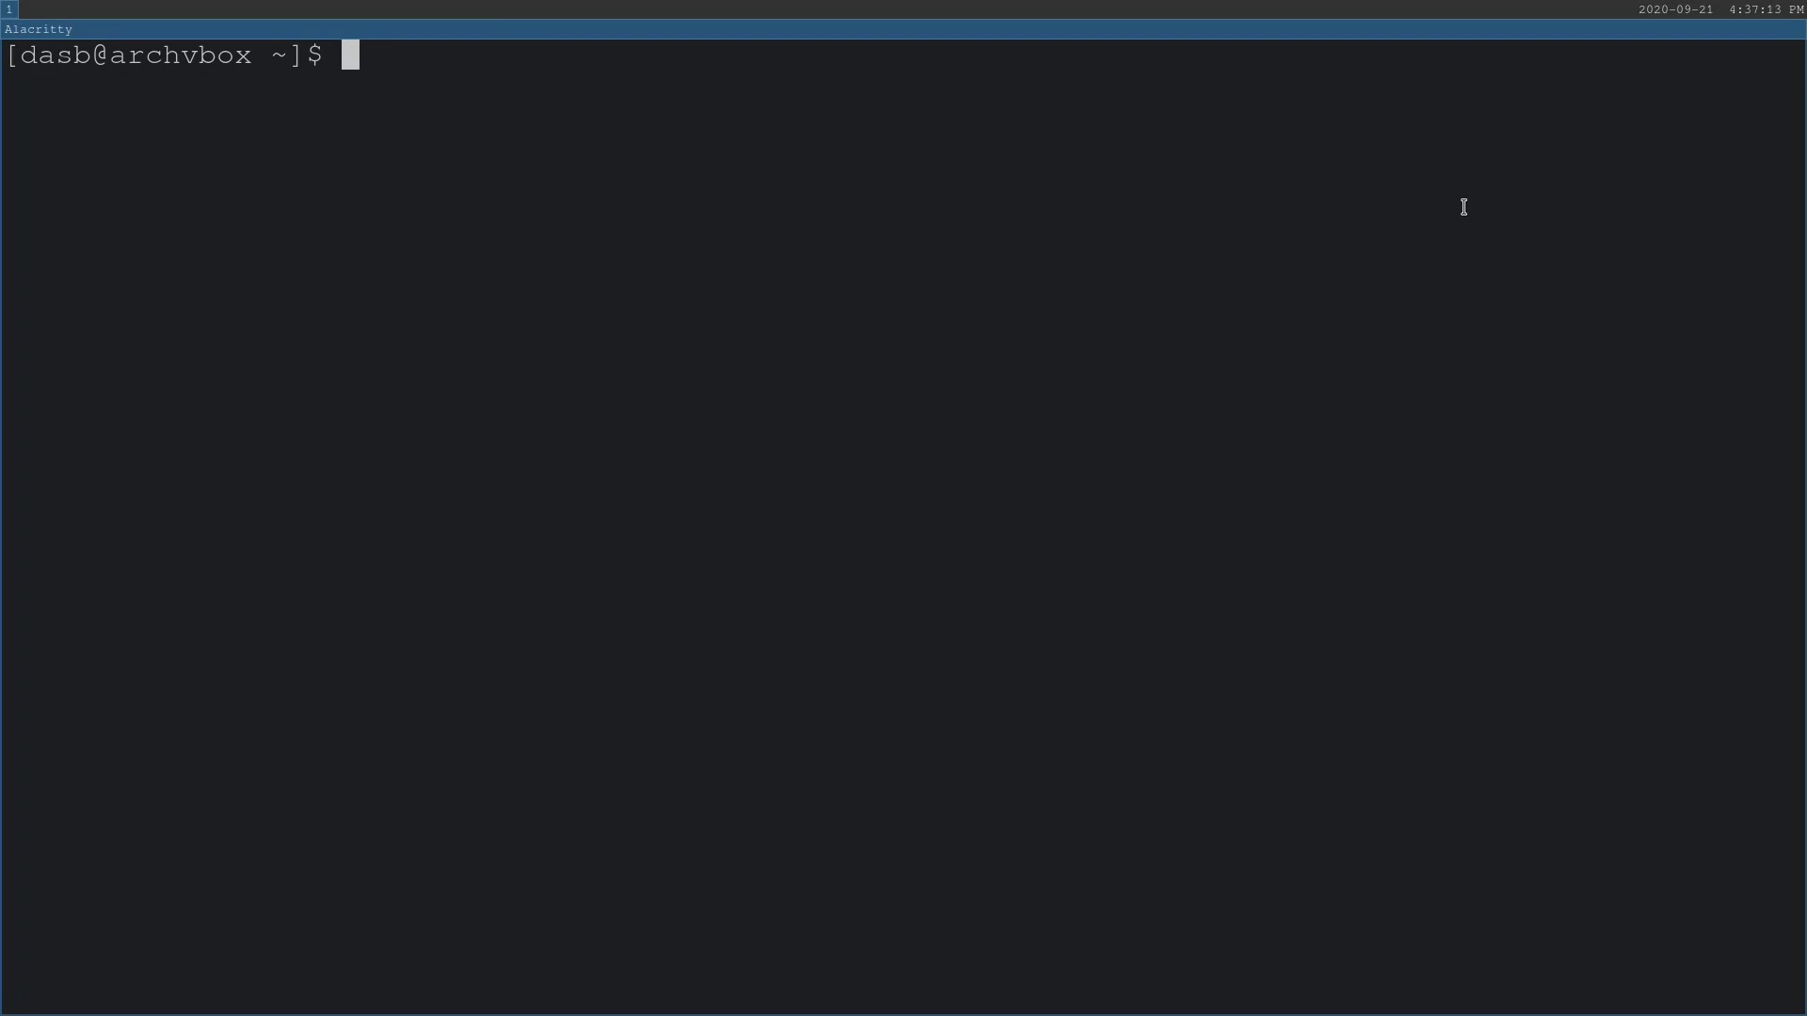
pyautogui.write('firefox')
pyautogui.press('Return')
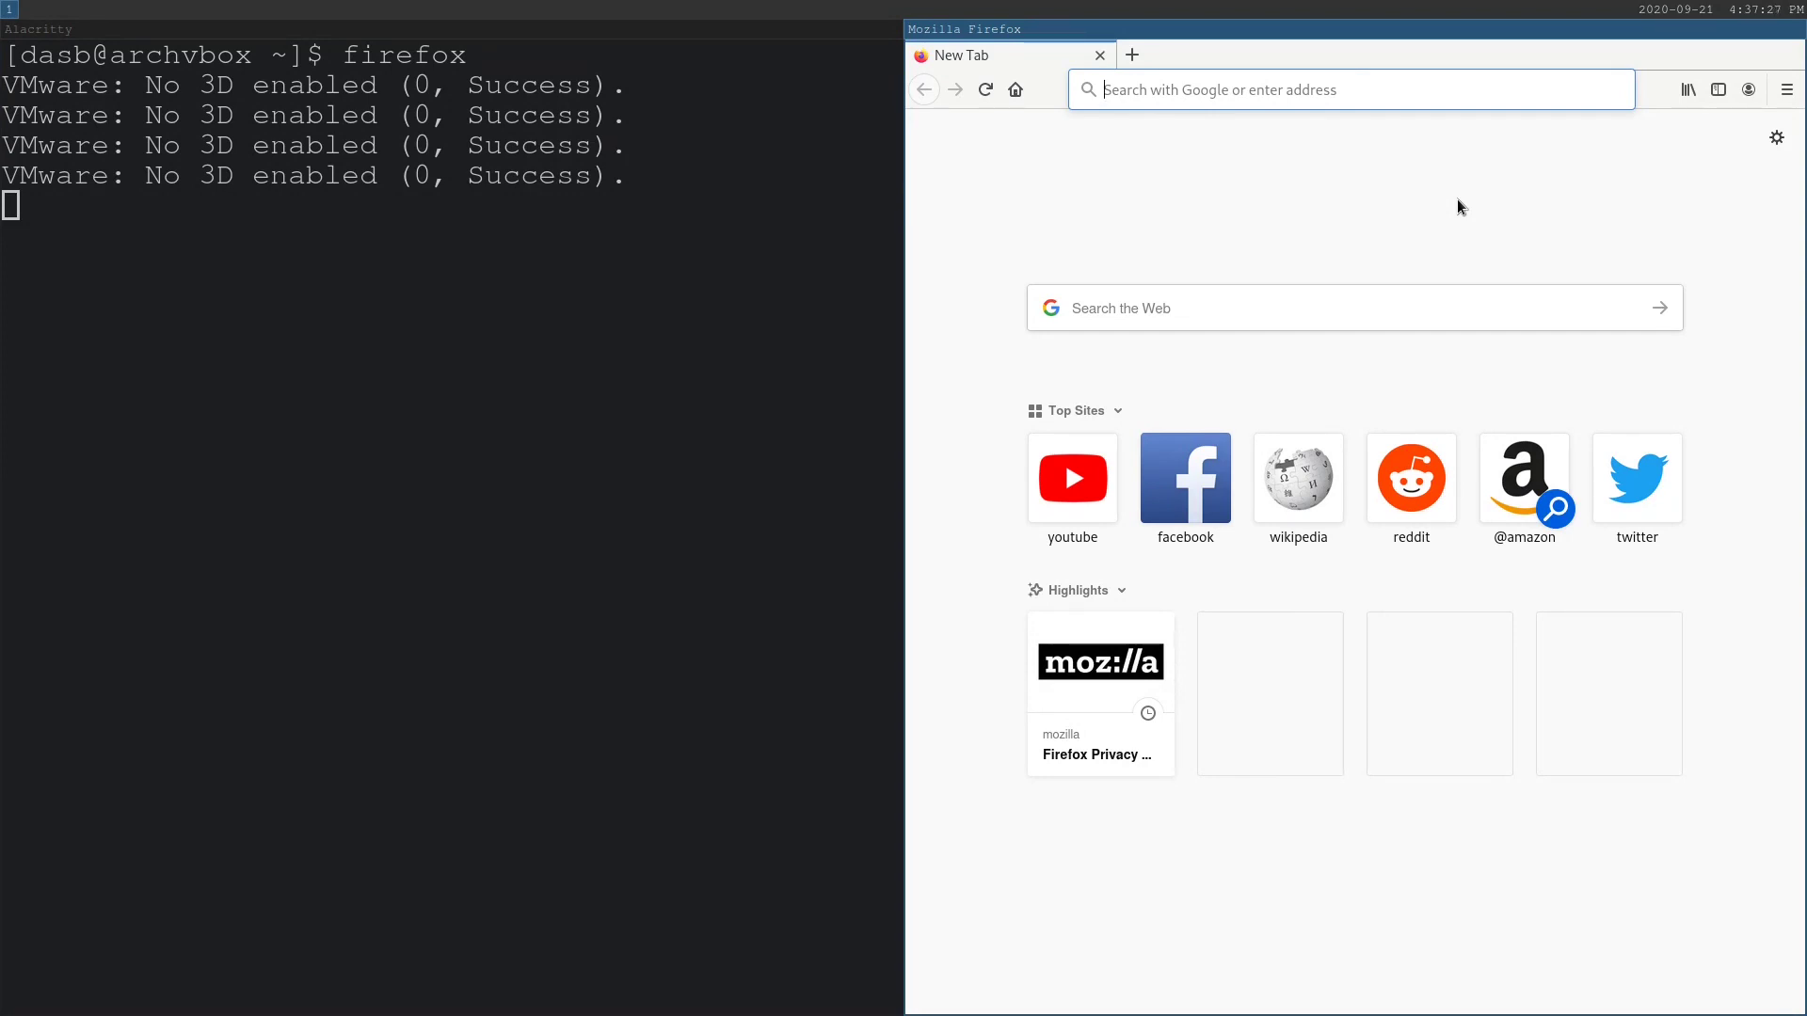
# Step: Send the Firefox window to workspace 2, then close Firefox
pyautogui.press('super+shift+2')
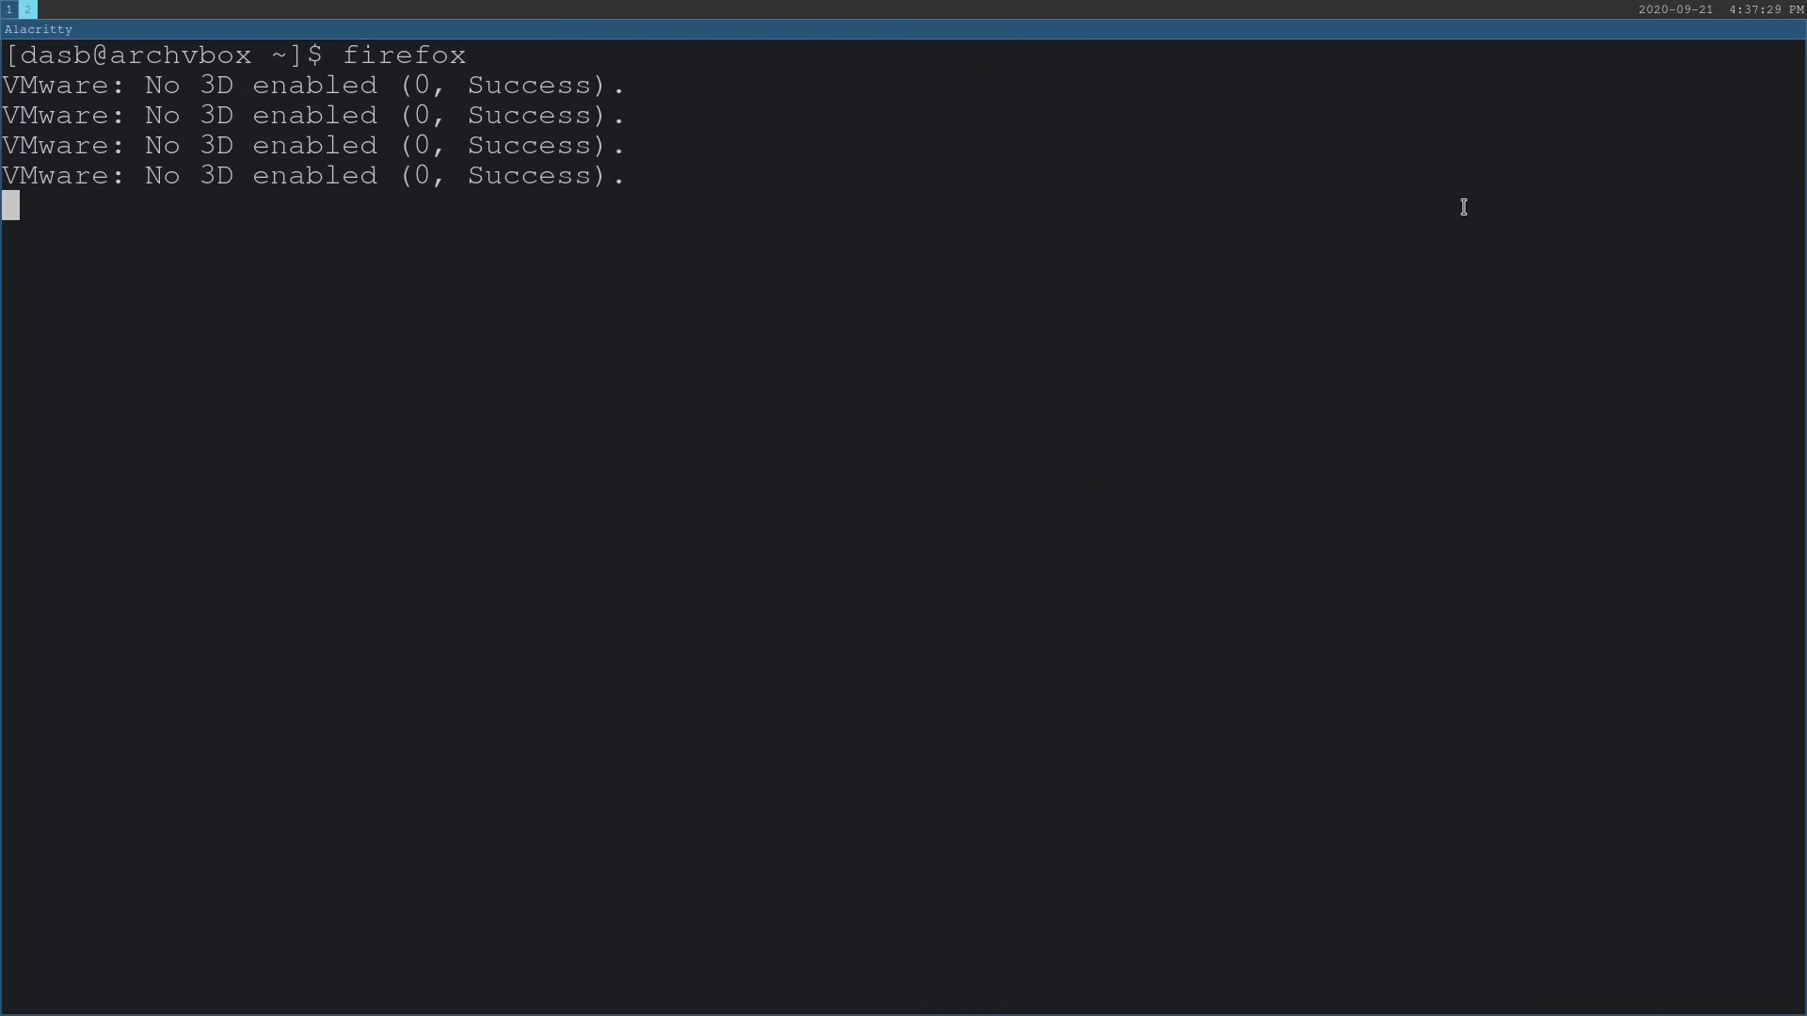
pyautogui.press('super+1')
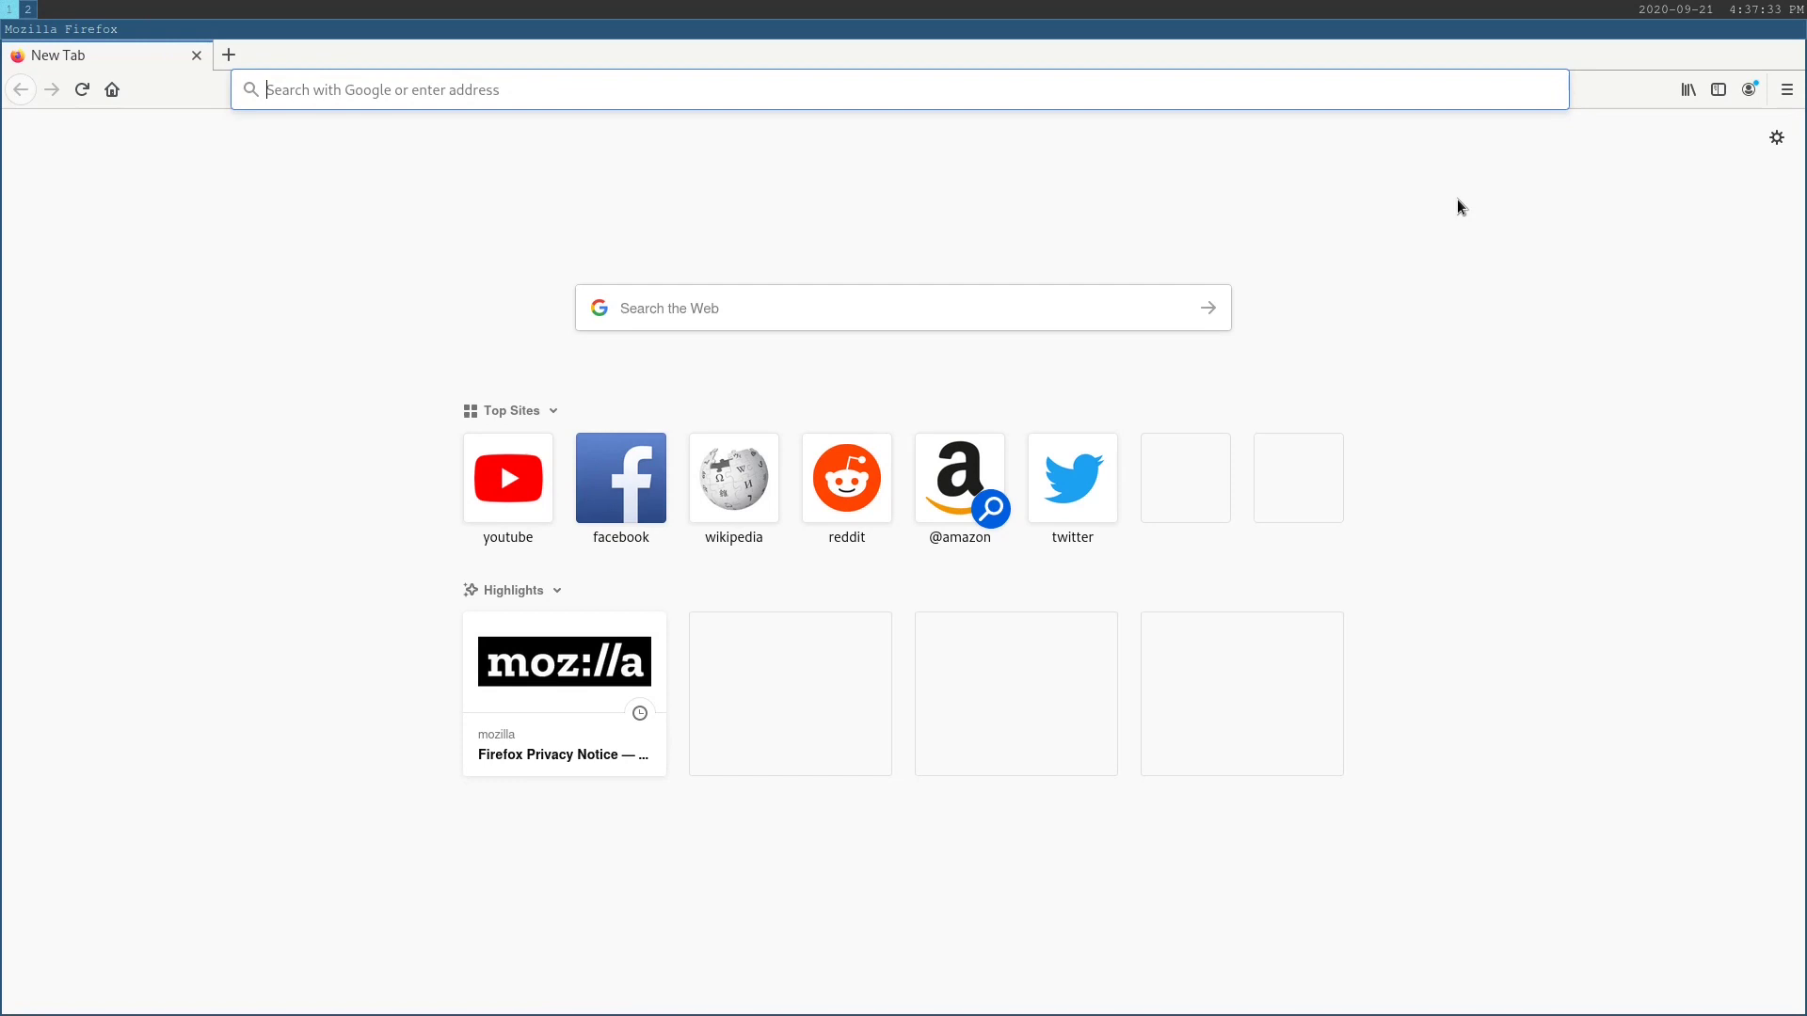
pyautogui.hotkey('ctrl', 'l')
pyautogui.write('redd')
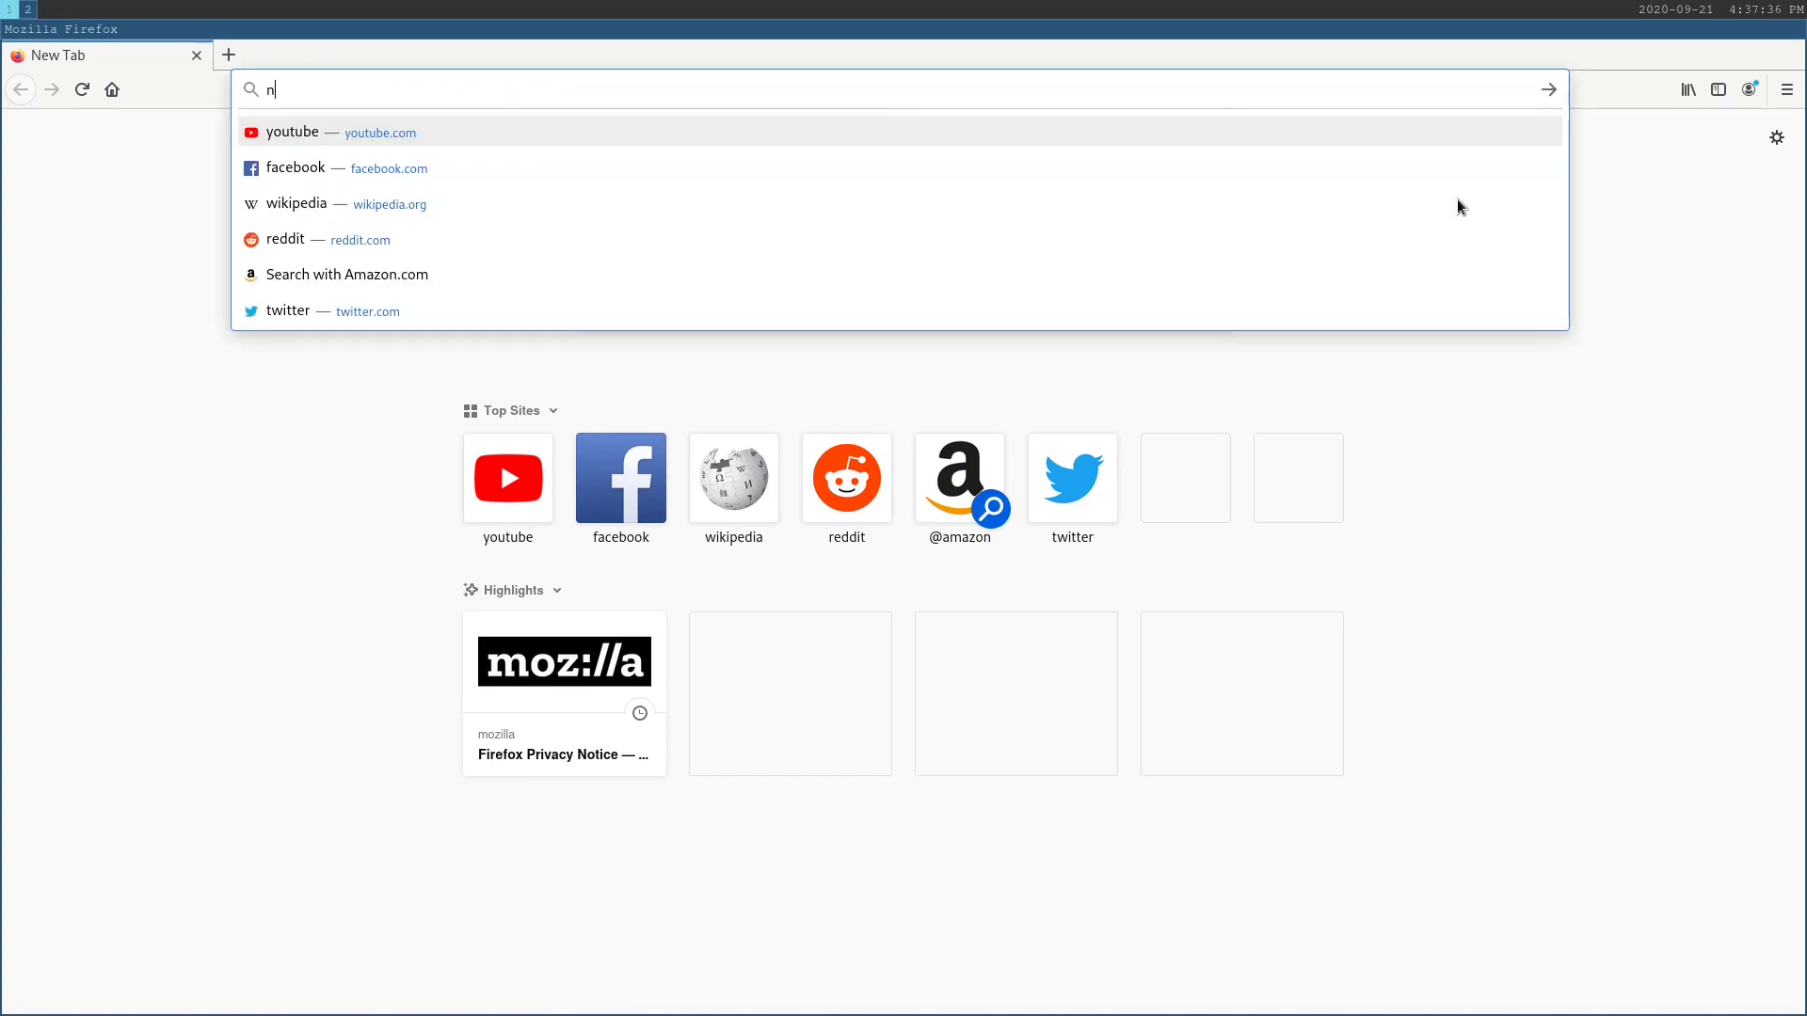
pyautogui.press('BackSpace')
pyautogui.press('BackSpace')
pyautogui.press('BackSpace')
pyautogui.press('BackSpace')
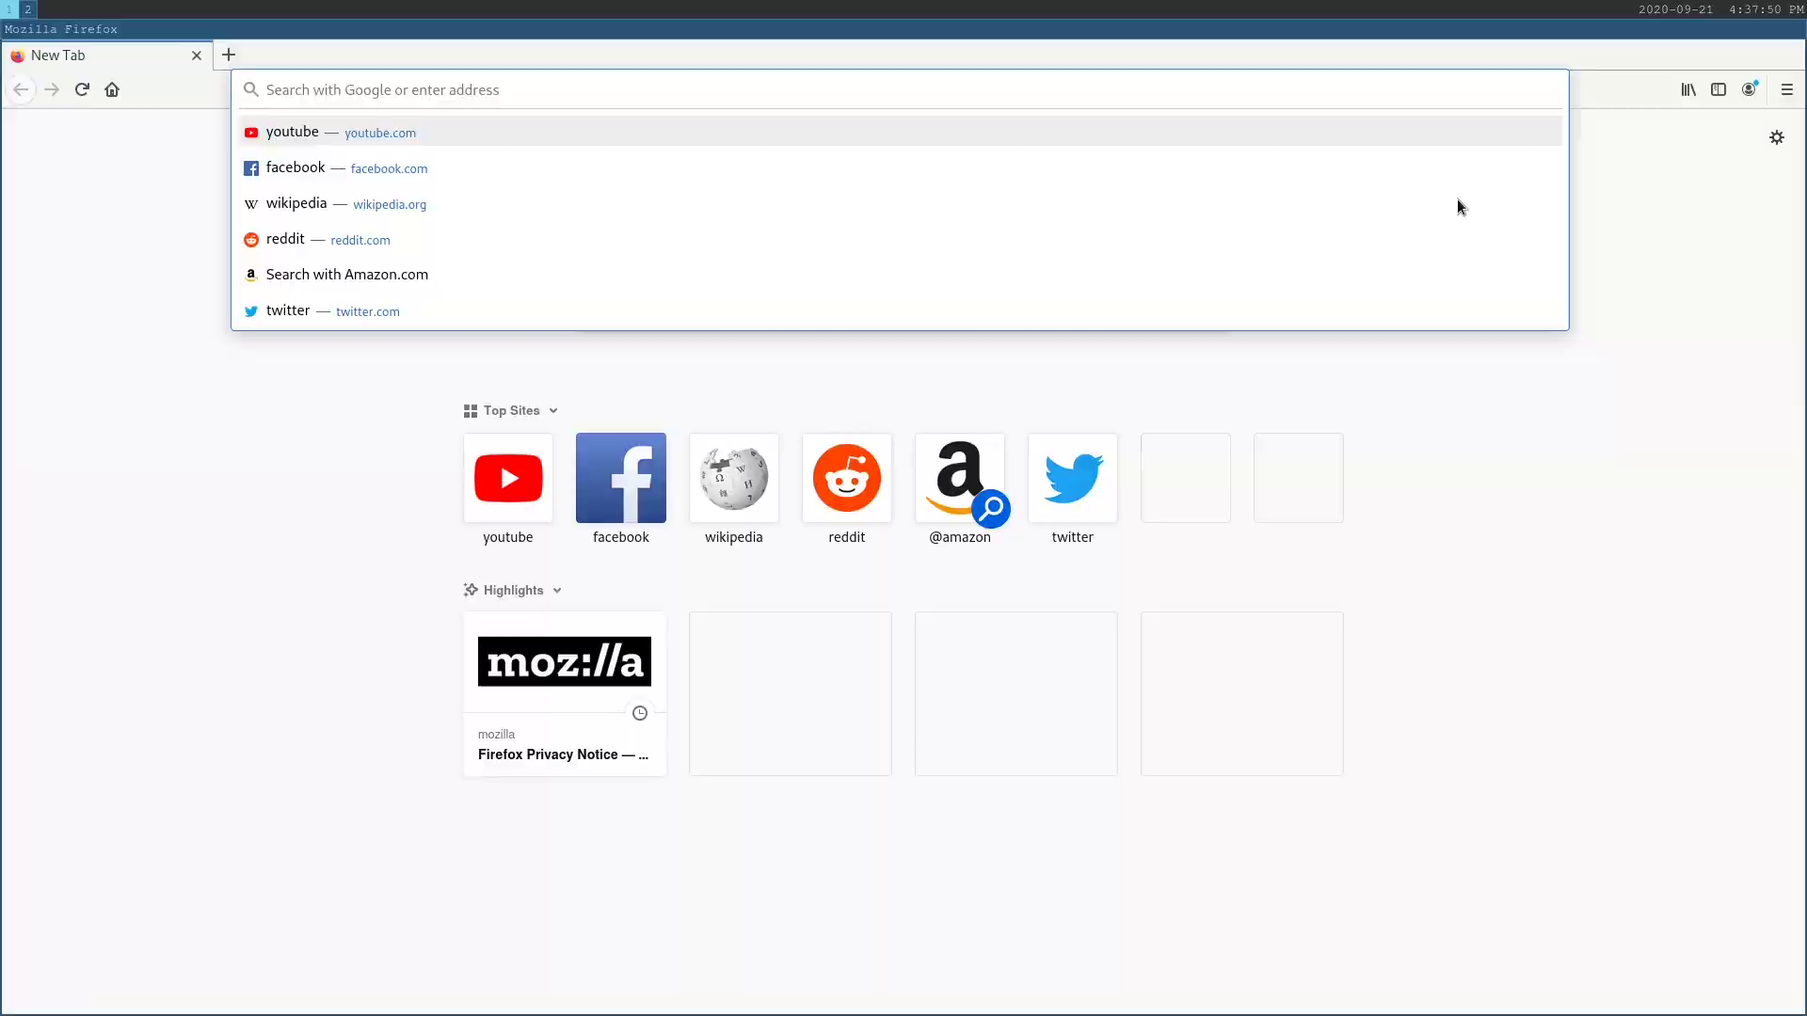
pyautogui.hotkey('ctrl', 'q')
# Step: Back on workspace 1, install the wofi package with sudo pacman -S wofi
pyautogui.press('super+1')
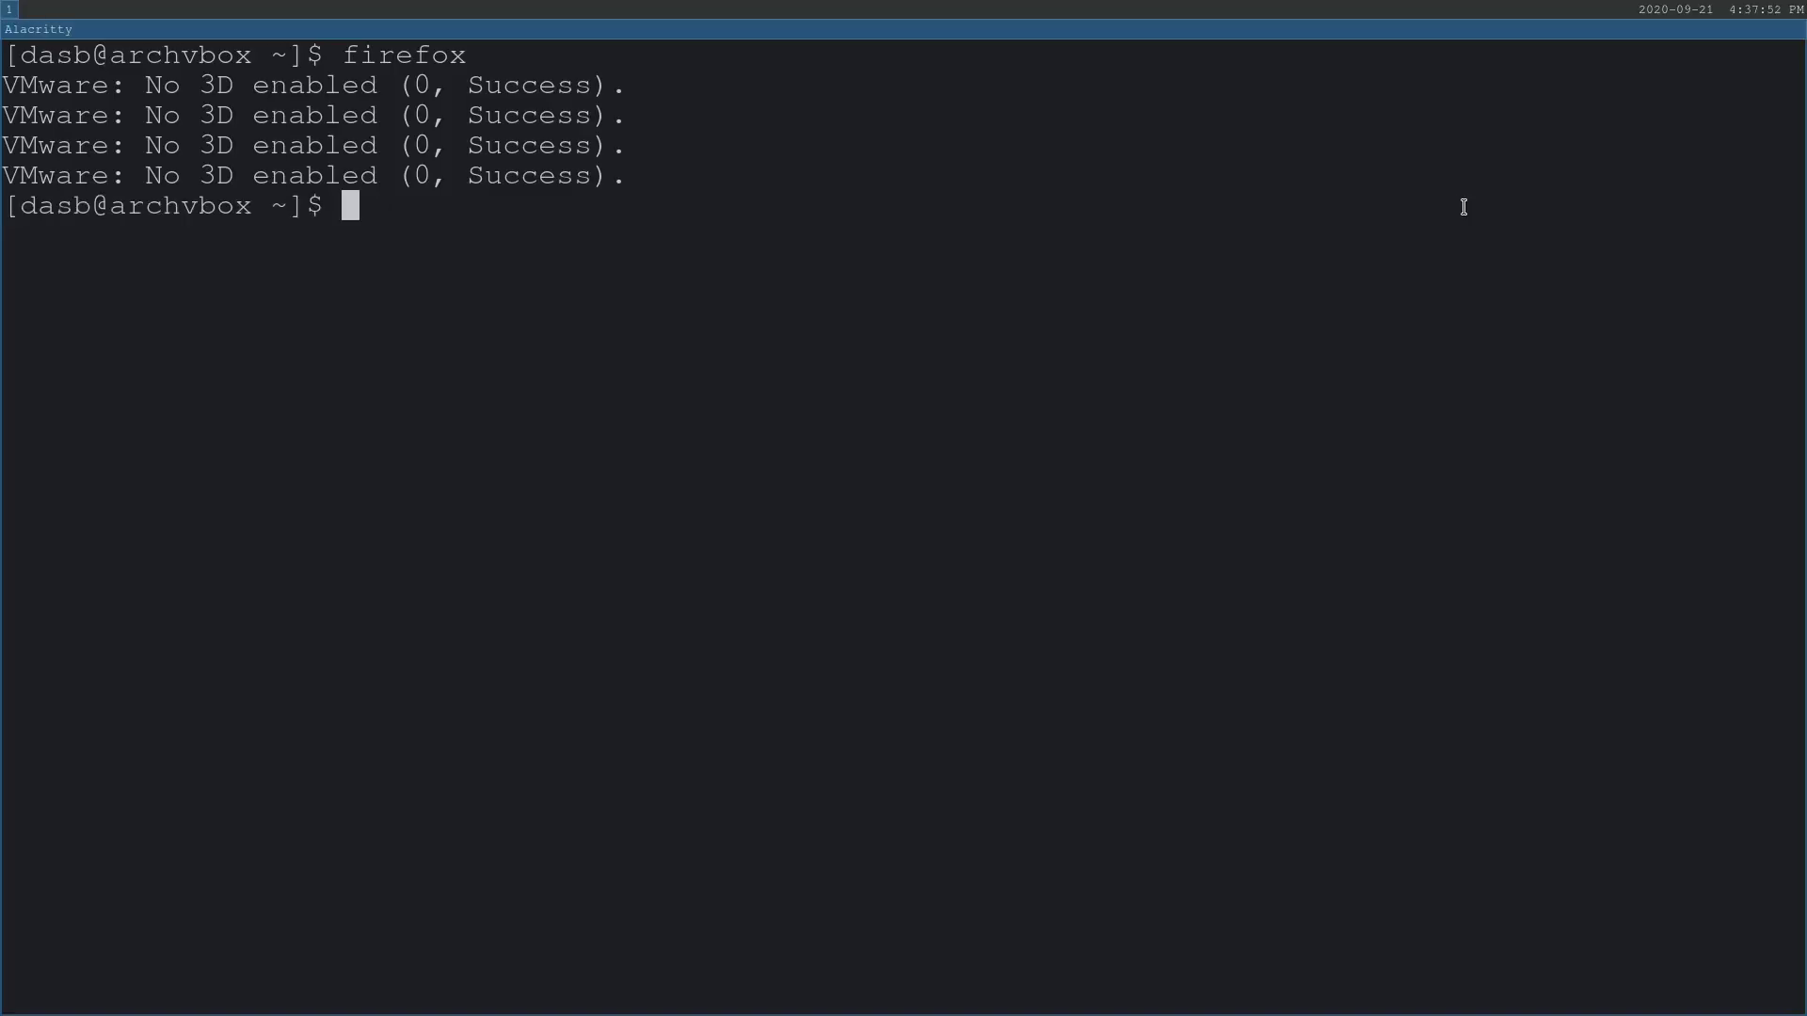
pyautogui.write('wofi')
pyautogui.press('Home')
pyautogui.write('sudo pacman -')
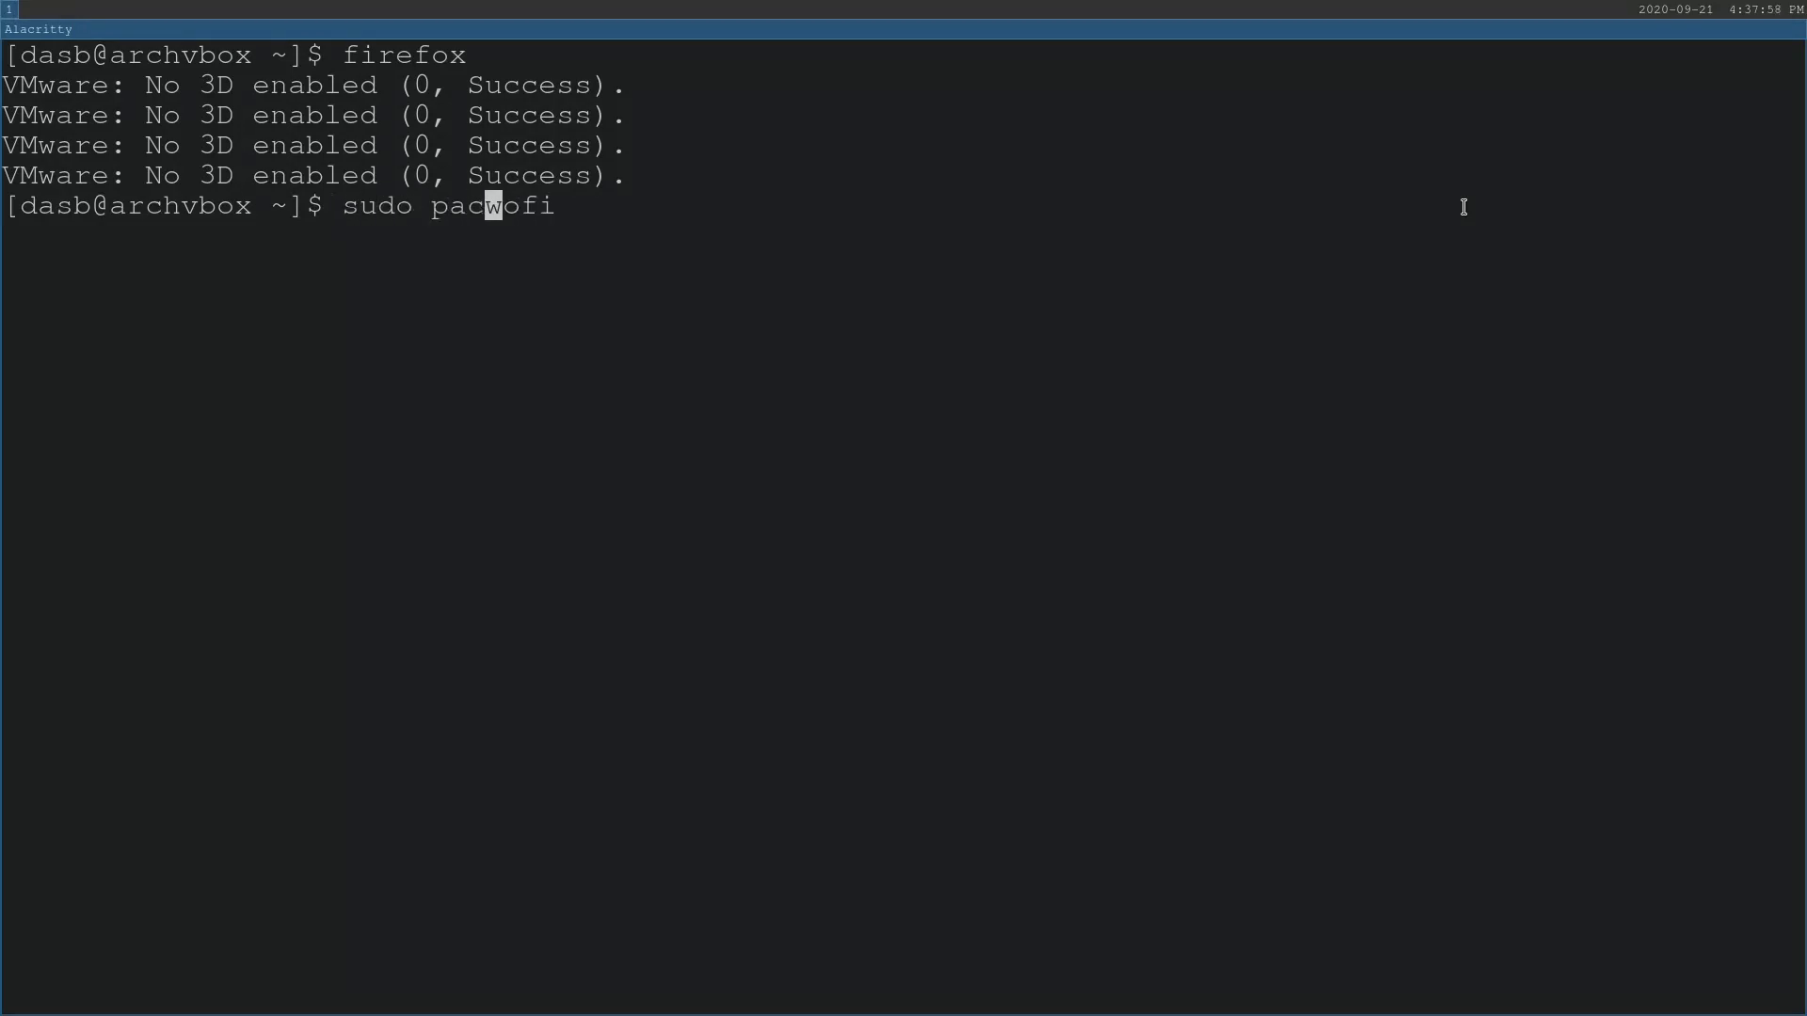
pyautogui.write('S')
pyautogui.press('End')
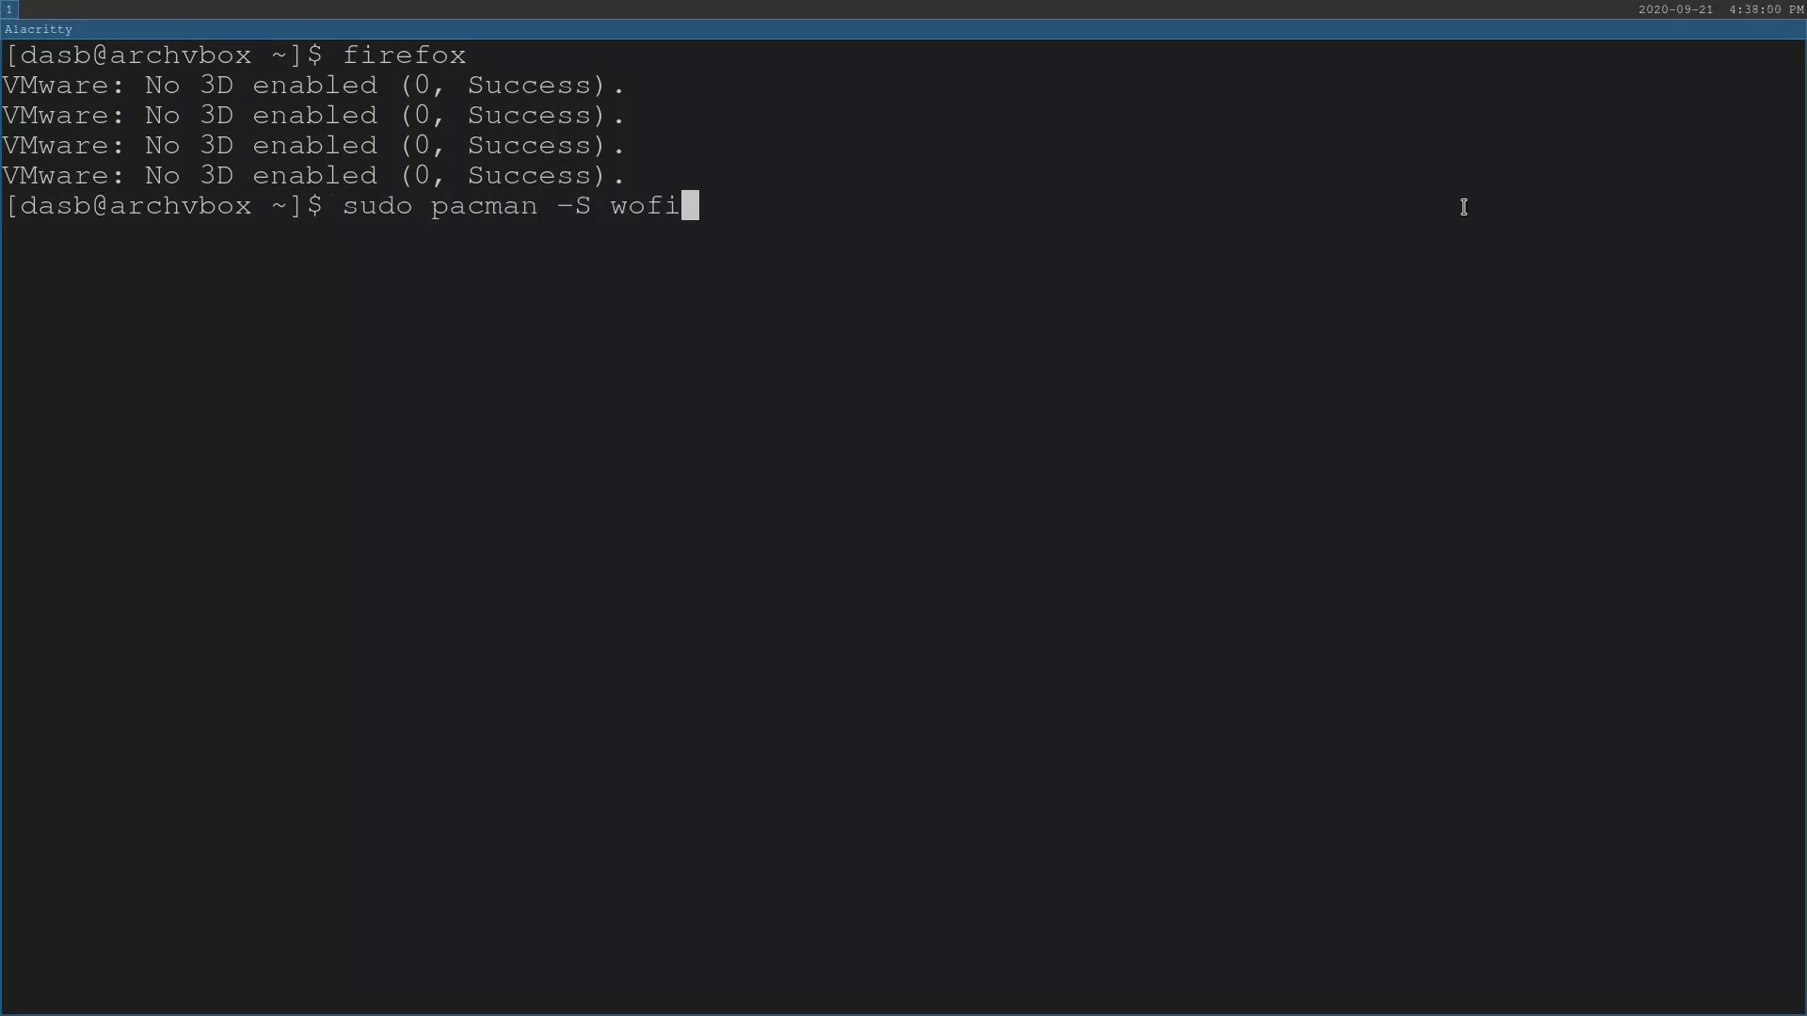
pyautogui.press('Return')
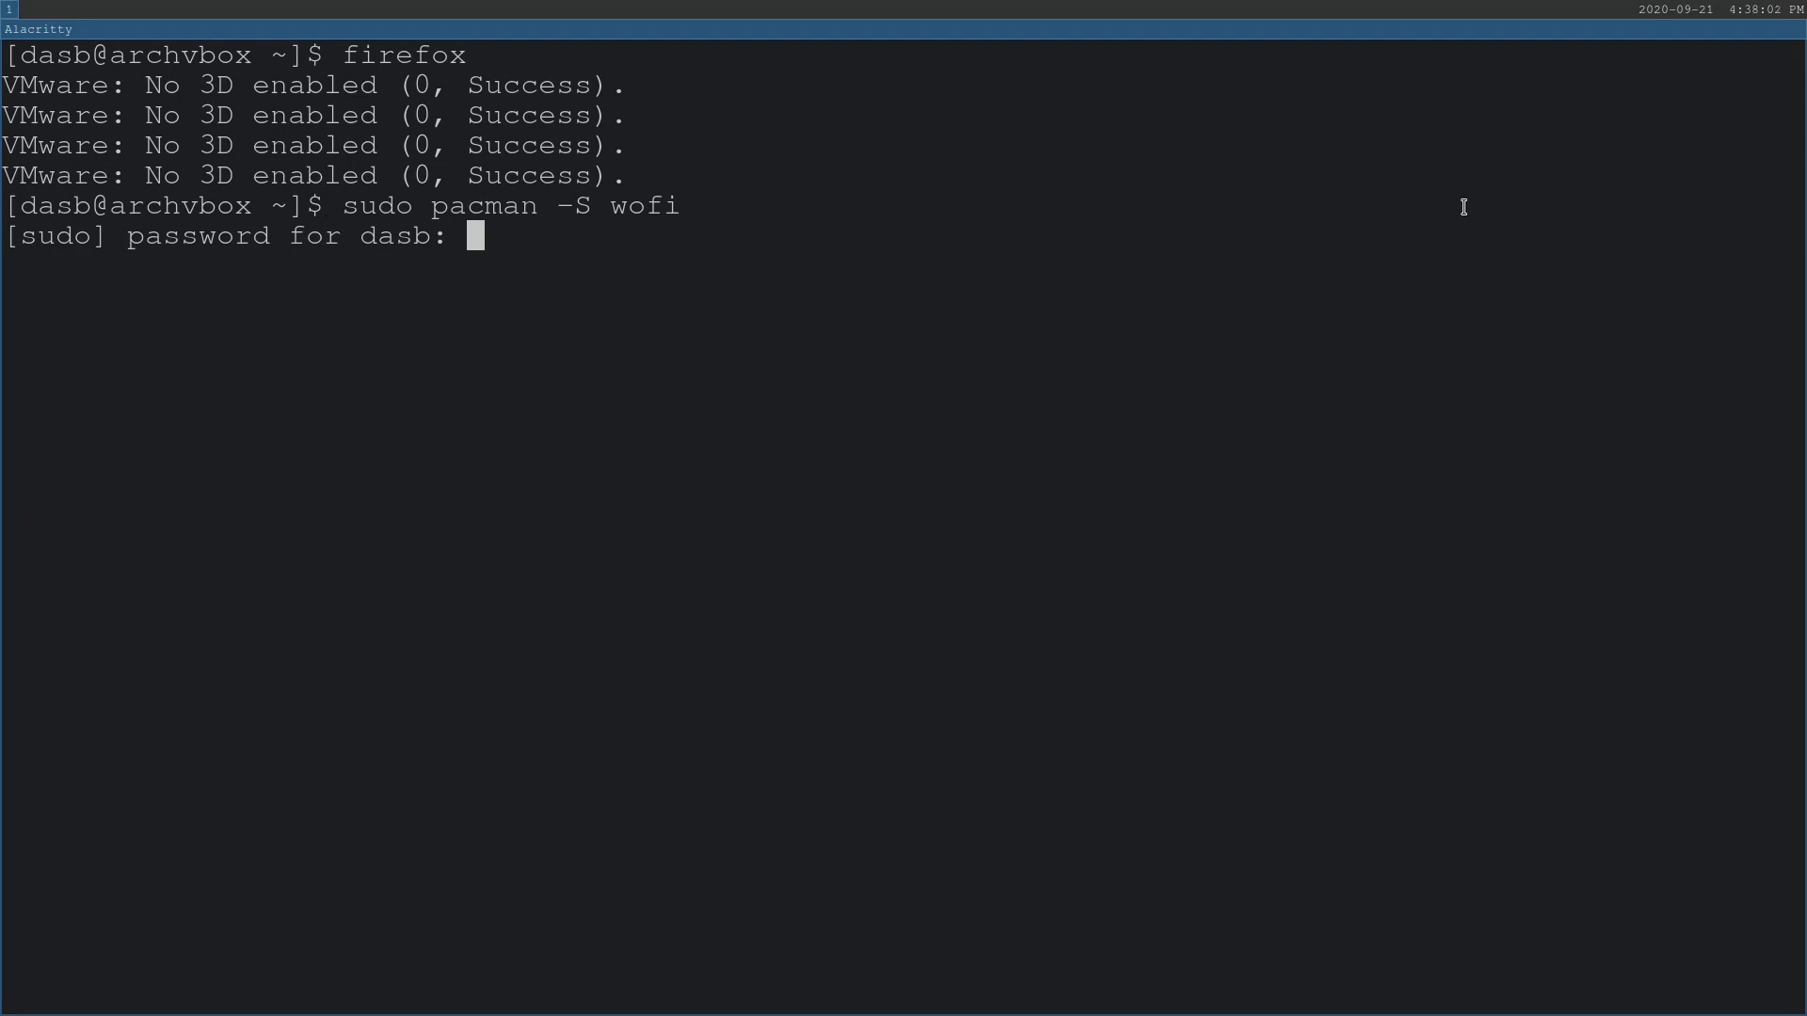
pyautogui.press('Return')
pyautogui.write('y')
pyautogui.press('Return')
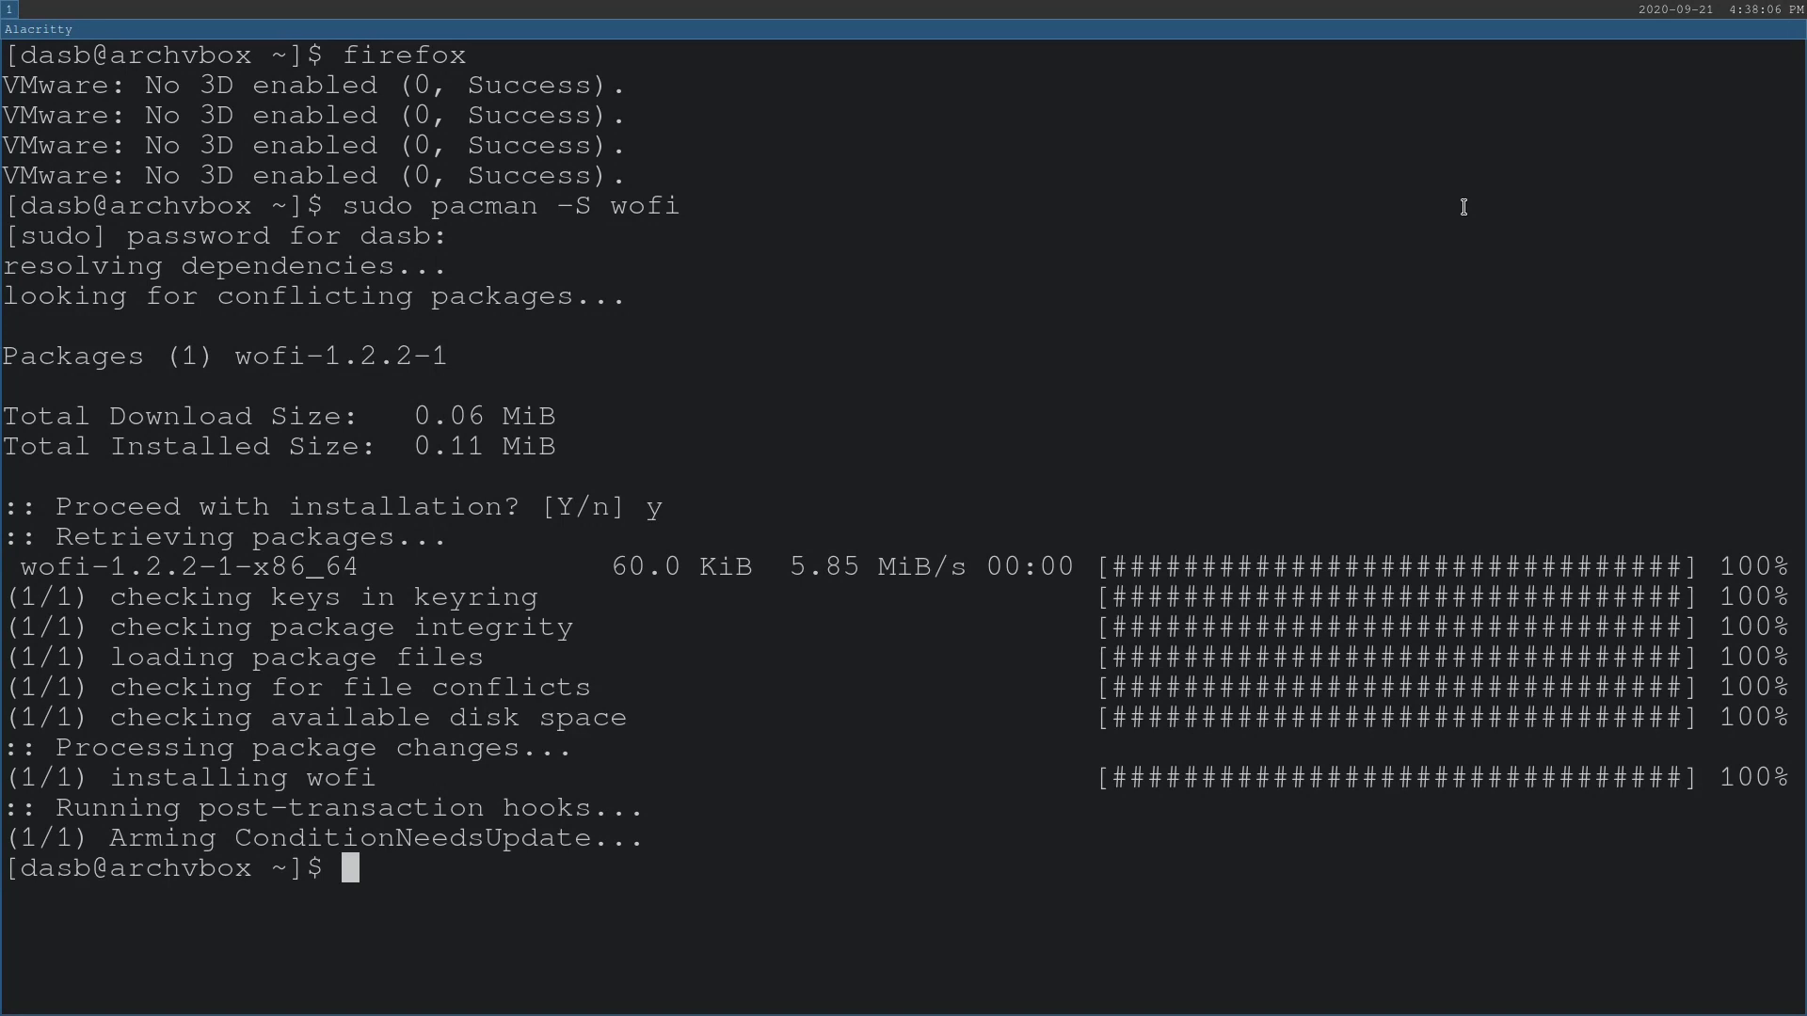
pyautogui.hotkey('ctrl', 'l')
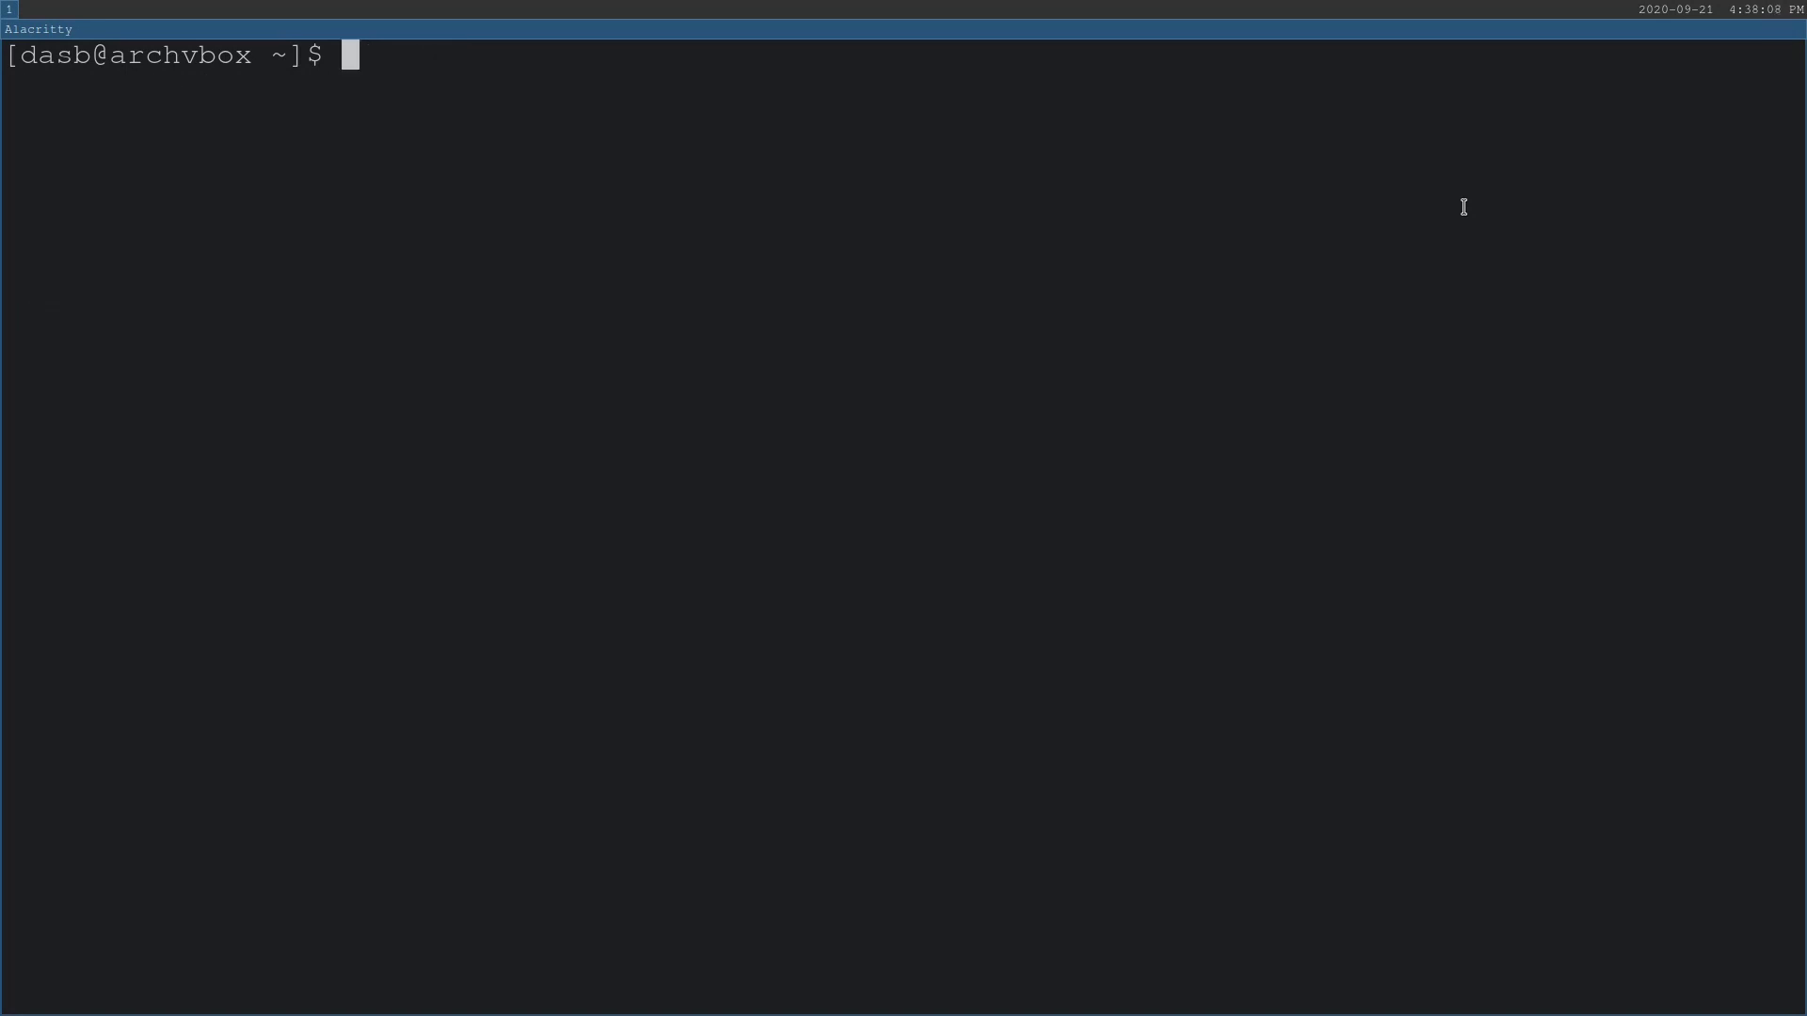
# Step: Open .config/sway/config in Vim
pyautogui.write('vim .conf')
pyautogui.press('Tab')
pyautogui.write('sw')
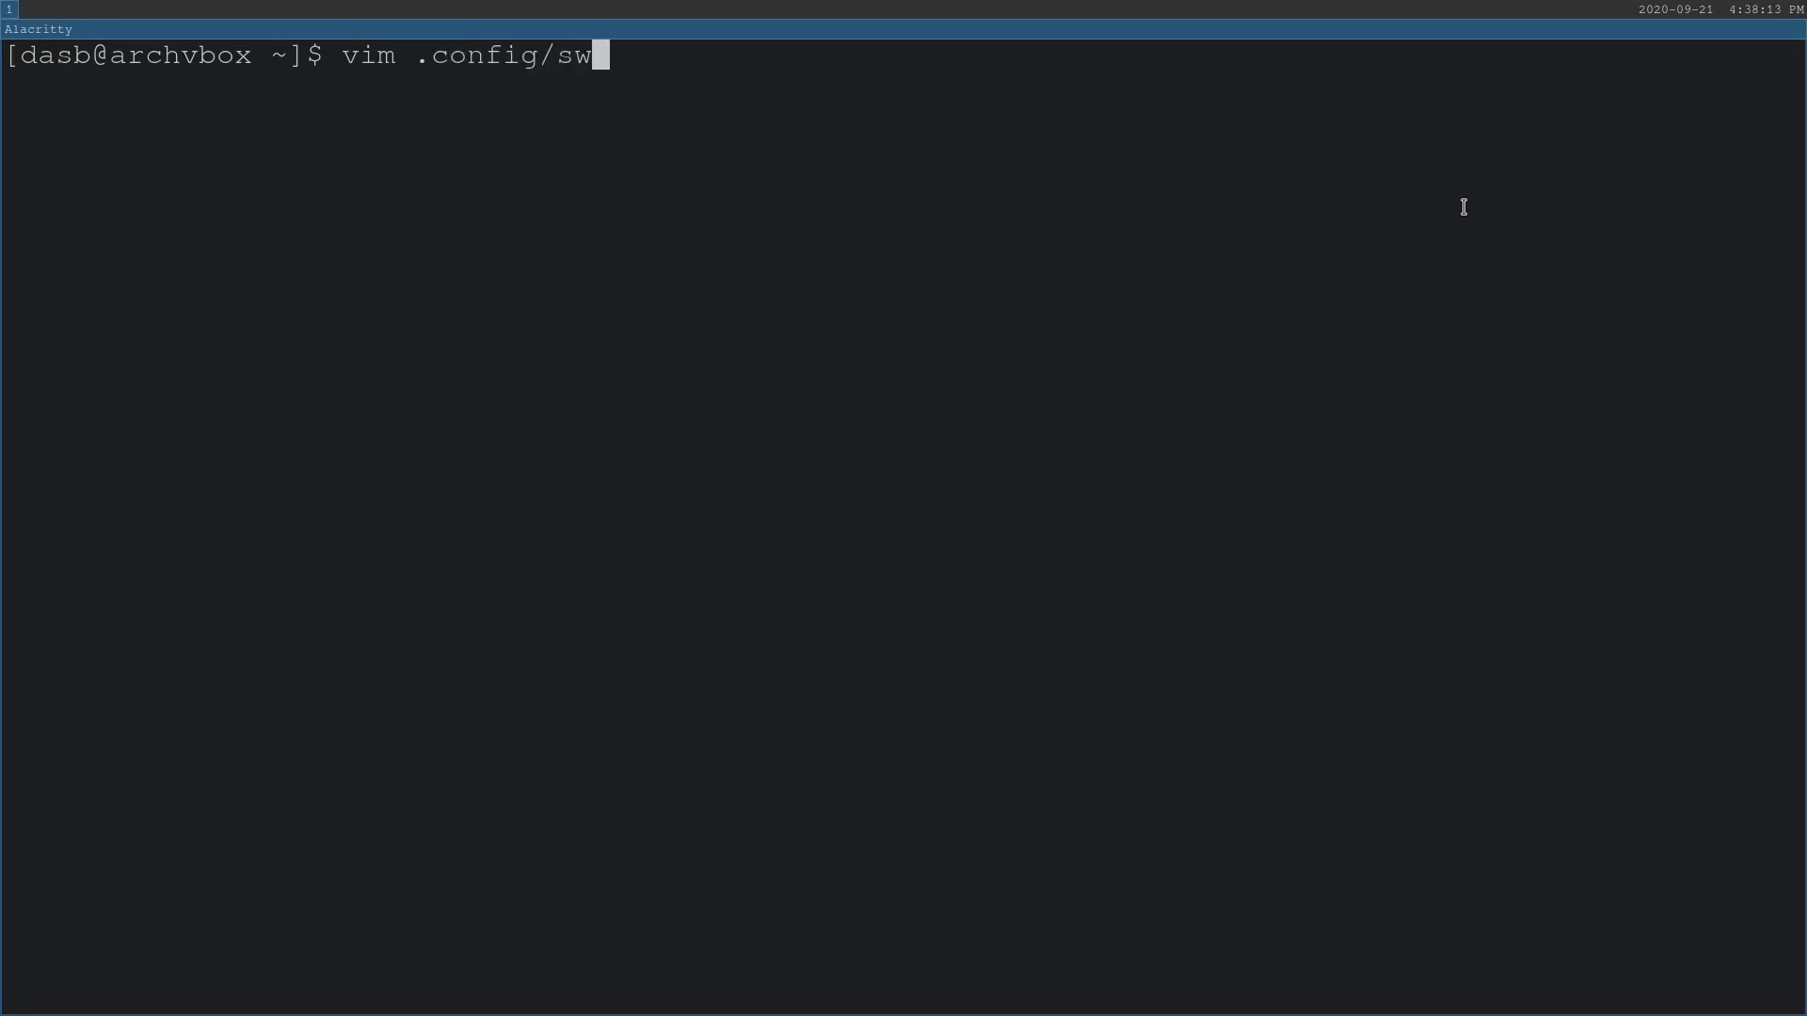
pyautogui.write('ay/co')
pyautogui.press('Tab')
pyautogui.press('Return')
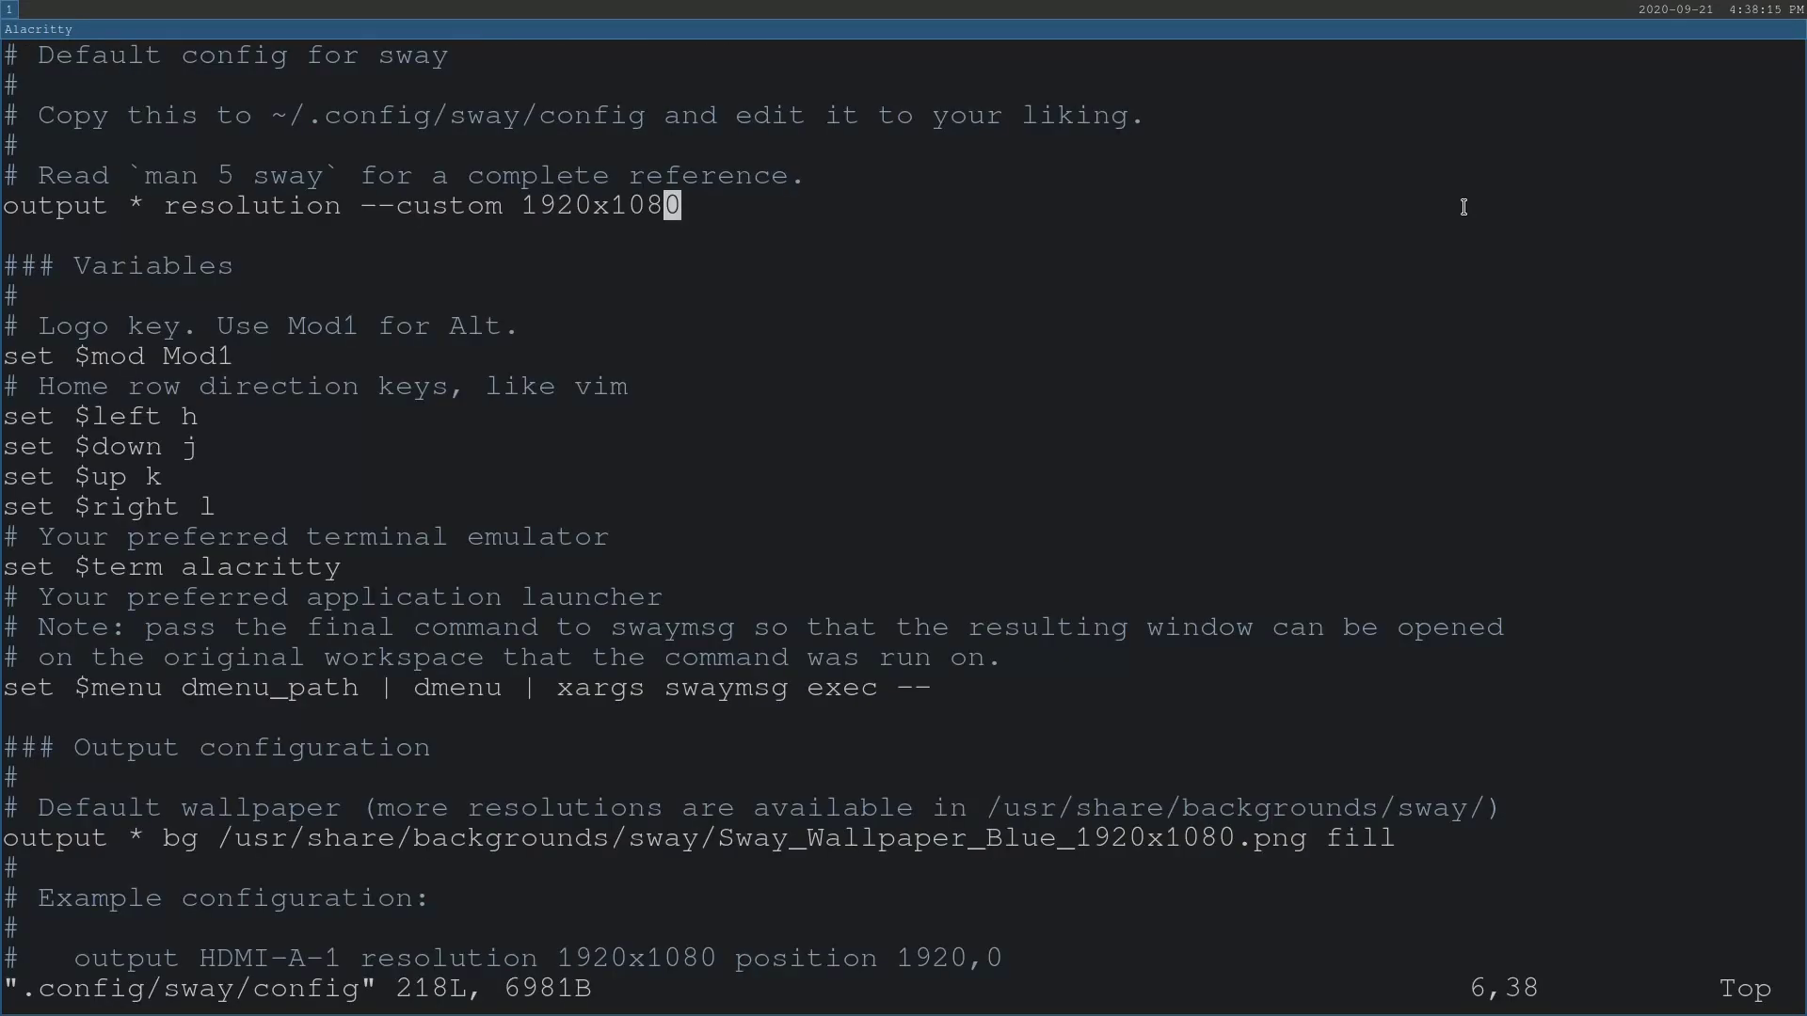
# Step: Replace the dmenu pipeline on the $menu line with 'wofi --show run'
pyautogui.press('j')
pyautogui.press('j')
pyautogui.press('j')
pyautogui.press('j')
pyautogui.press('j')
pyautogui.press('j')
pyautogui.press('j')
pyautogui.press('j')
pyautogui.press('j')
pyautogui.press('j')
pyautogui.press('j')
pyautogui.press('j')
pyautogui.press('j')
pyautogui.press('j')
pyautogui.press('j')
pyautogui.press('j')
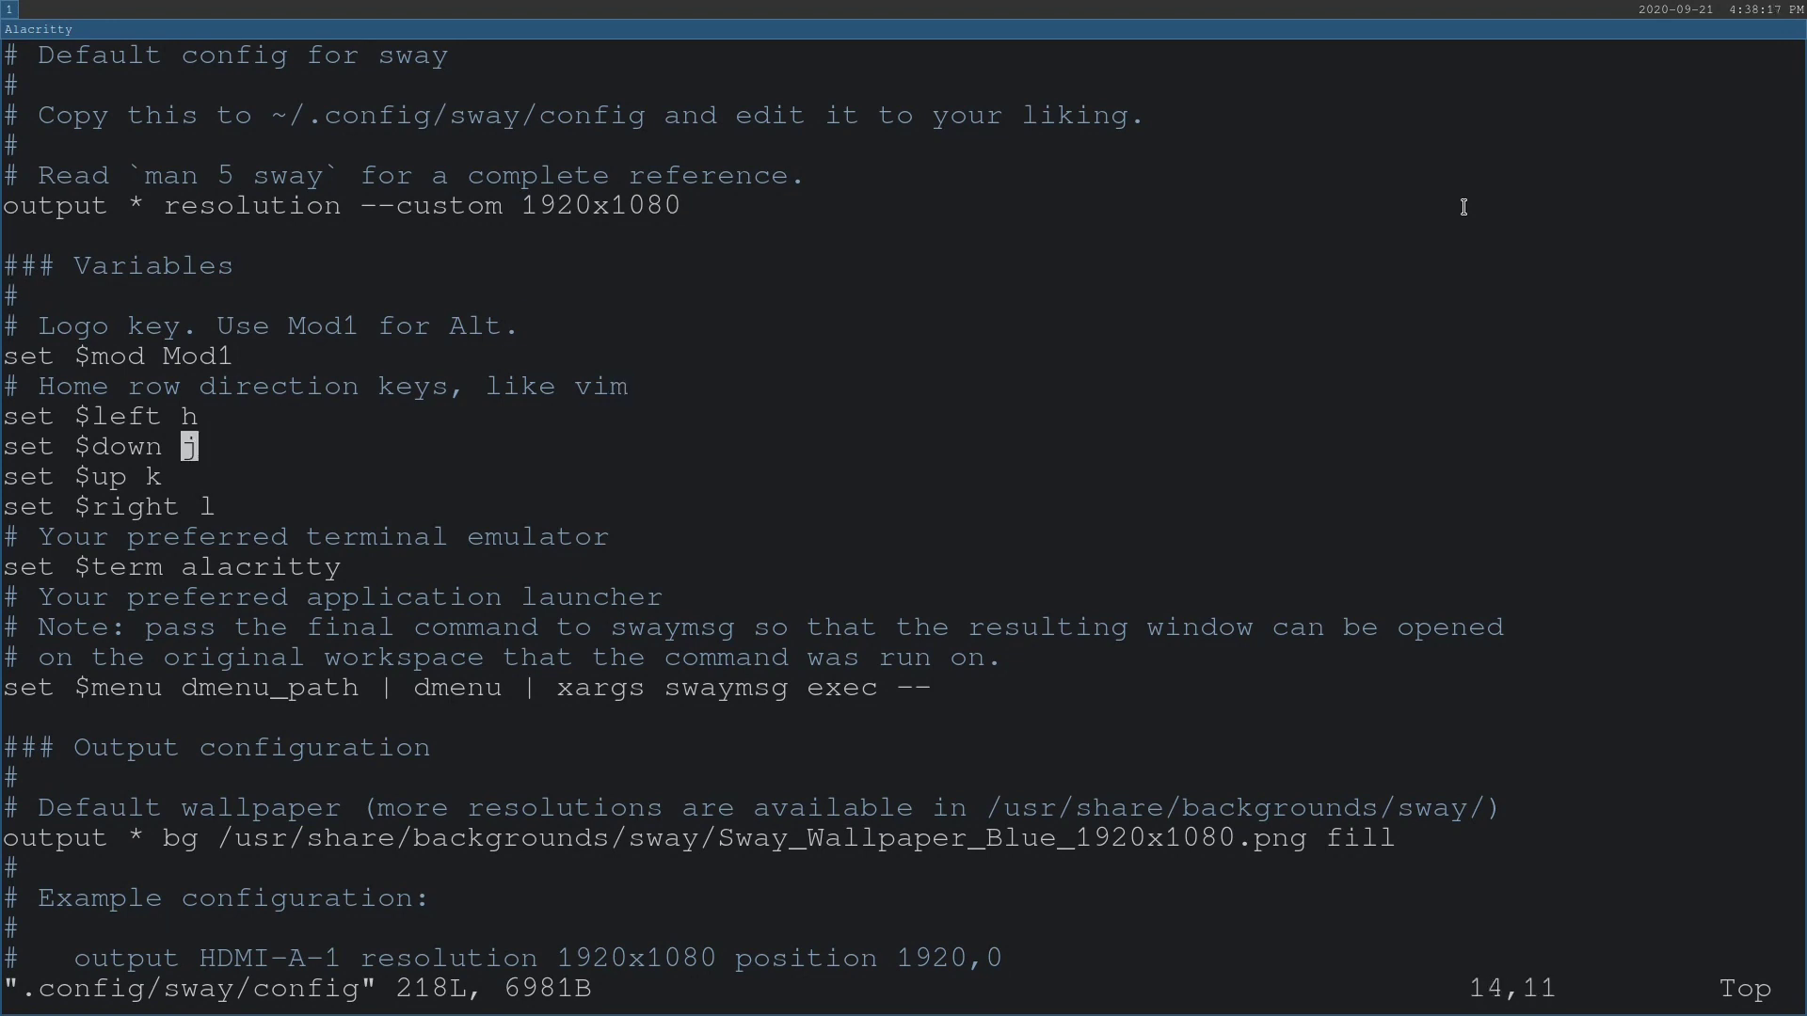
pyautogui.press('j')
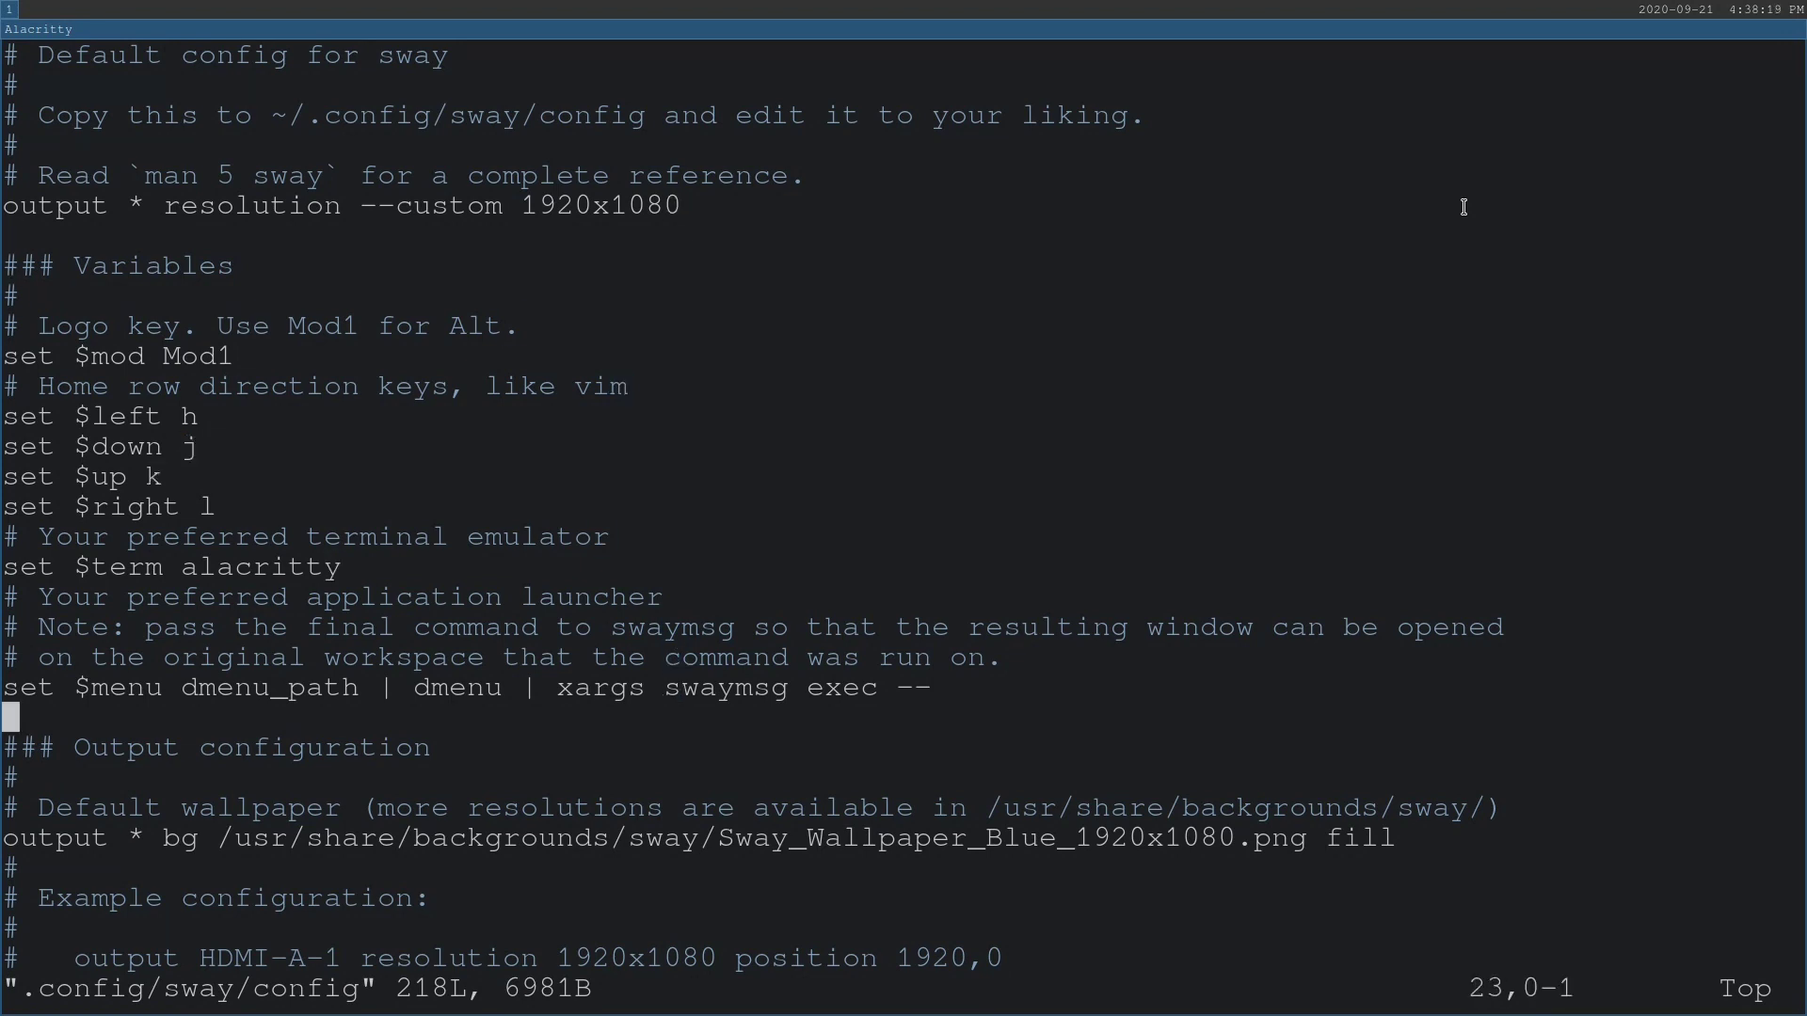
pyautogui.press('j')
pyautogui.press('j')
pyautogui.press('j')
pyautogui.press('k')
pyautogui.press('k')
pyautogui.press('k')
pyautogui.press('k')
pyautogui.press('h')
pyautogui.press('h')
pyautogui.press('h')
pyautogui.press('h')
pyautogui.press('h')
pyautogui.press('h')
pyautogui.press('h')
pyautogui.press('h')
pyautogui.press('h')
pyautogui.press('h')
pyautogui.press('h')
pyautogui.press('h')
pyautogui.press('h')
pyautogui.press('h')
pyautogui.press('h')
pyautogui.press('h')
pyautogui.press('h')
pyautogui.press('h')
pyautogui.press('h')
pyautogui.press('h')
pyautogui.press('h')
pyautogui.press('d')
pyautogui.press('$')
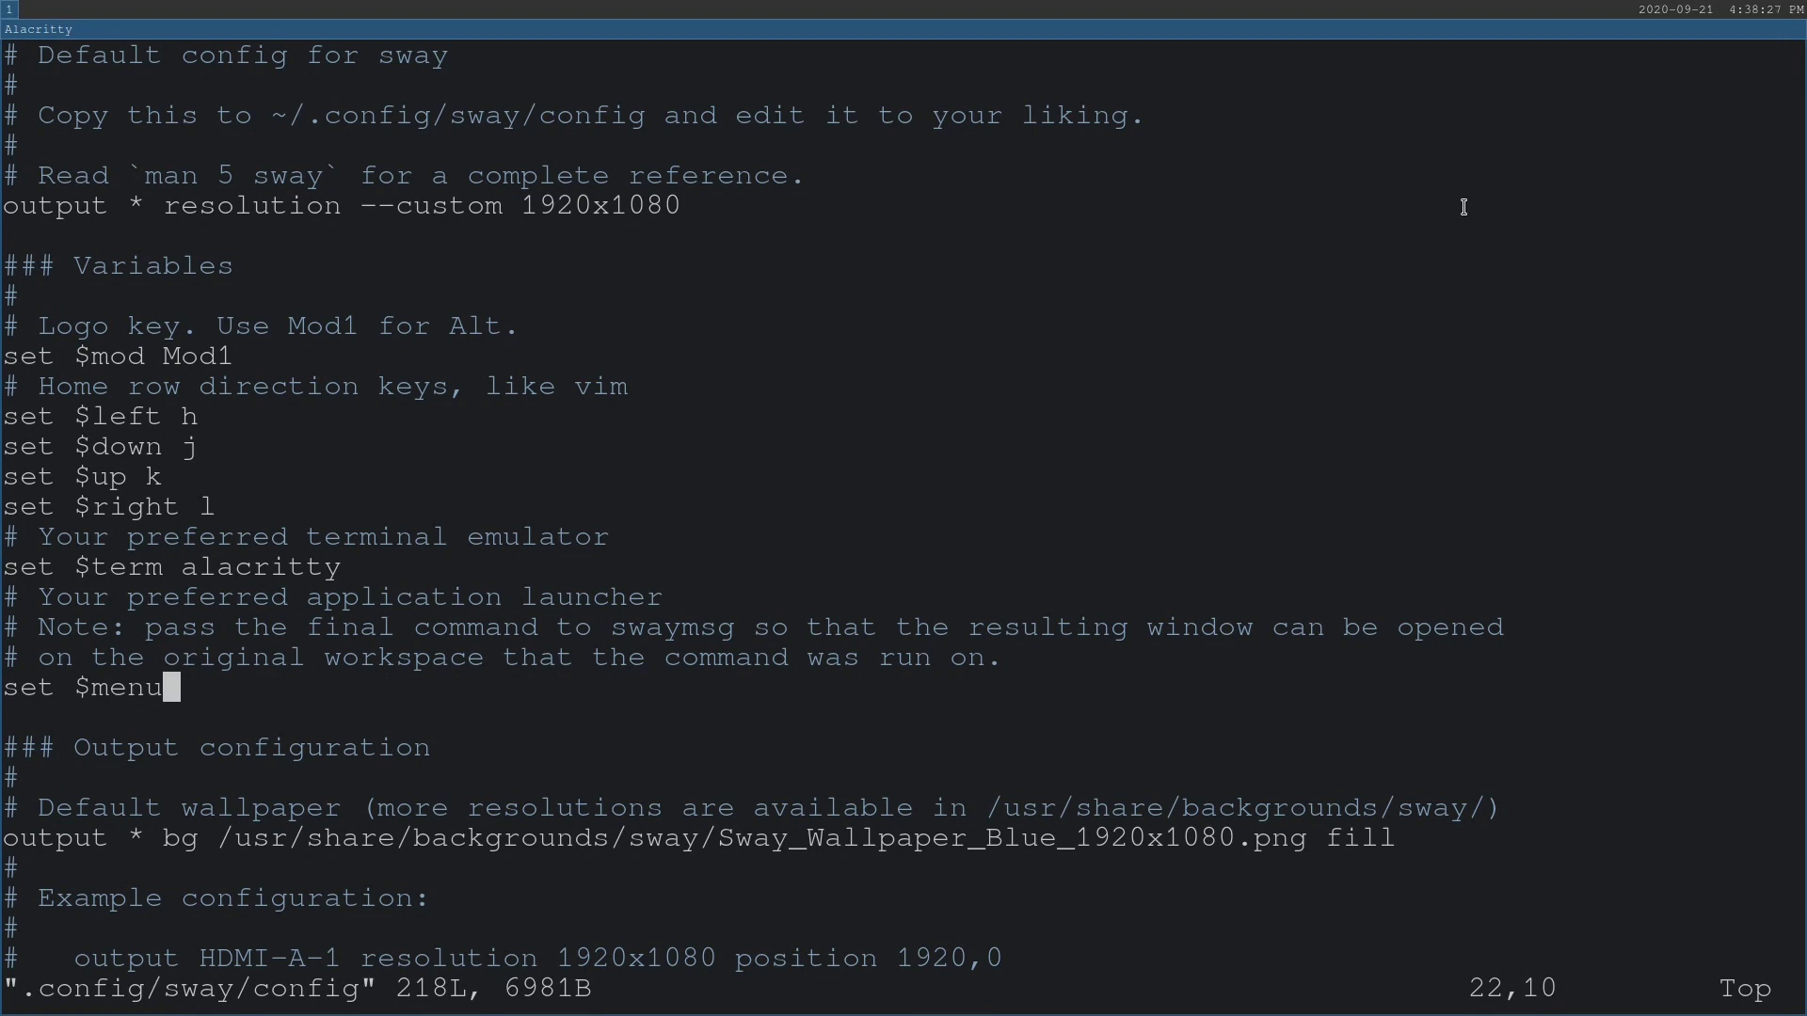
pyautogui.write('awofi')
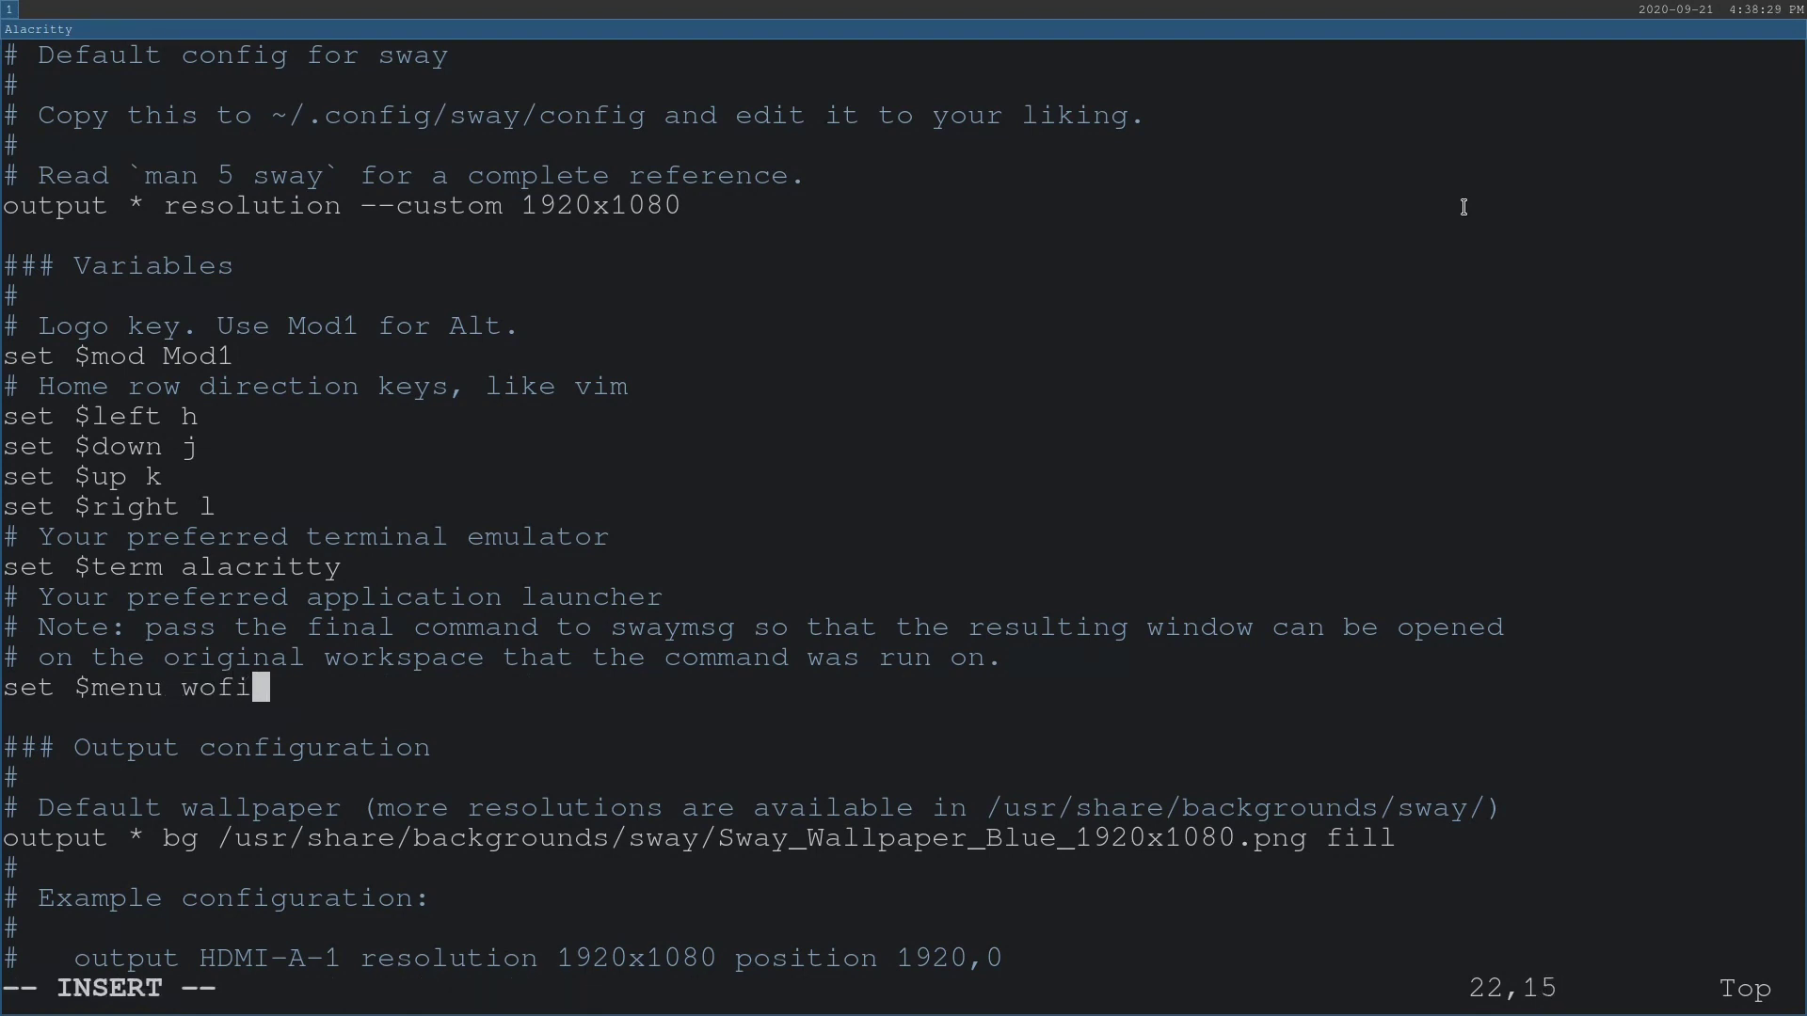
pyautogui.write(' --show run')
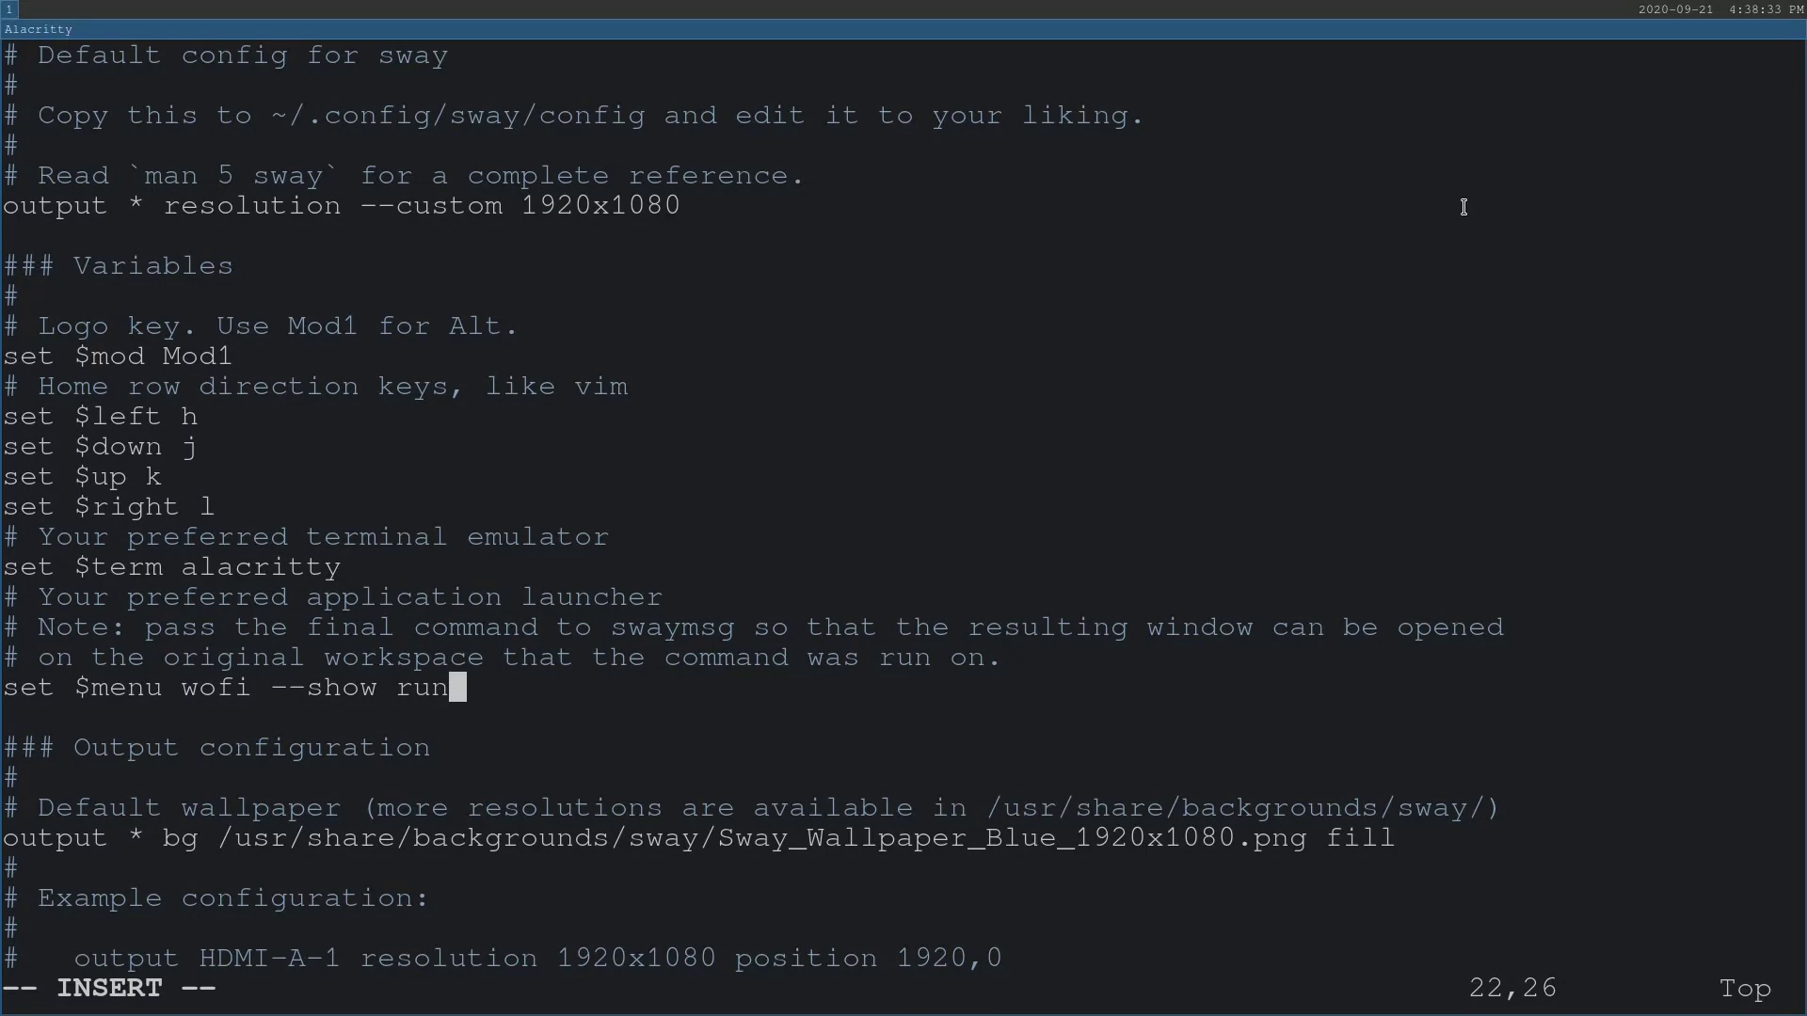
pyautogui.press('Escape')
# Step: Save the config with :w and quit Vim with :q
pyautogui.write(':w')
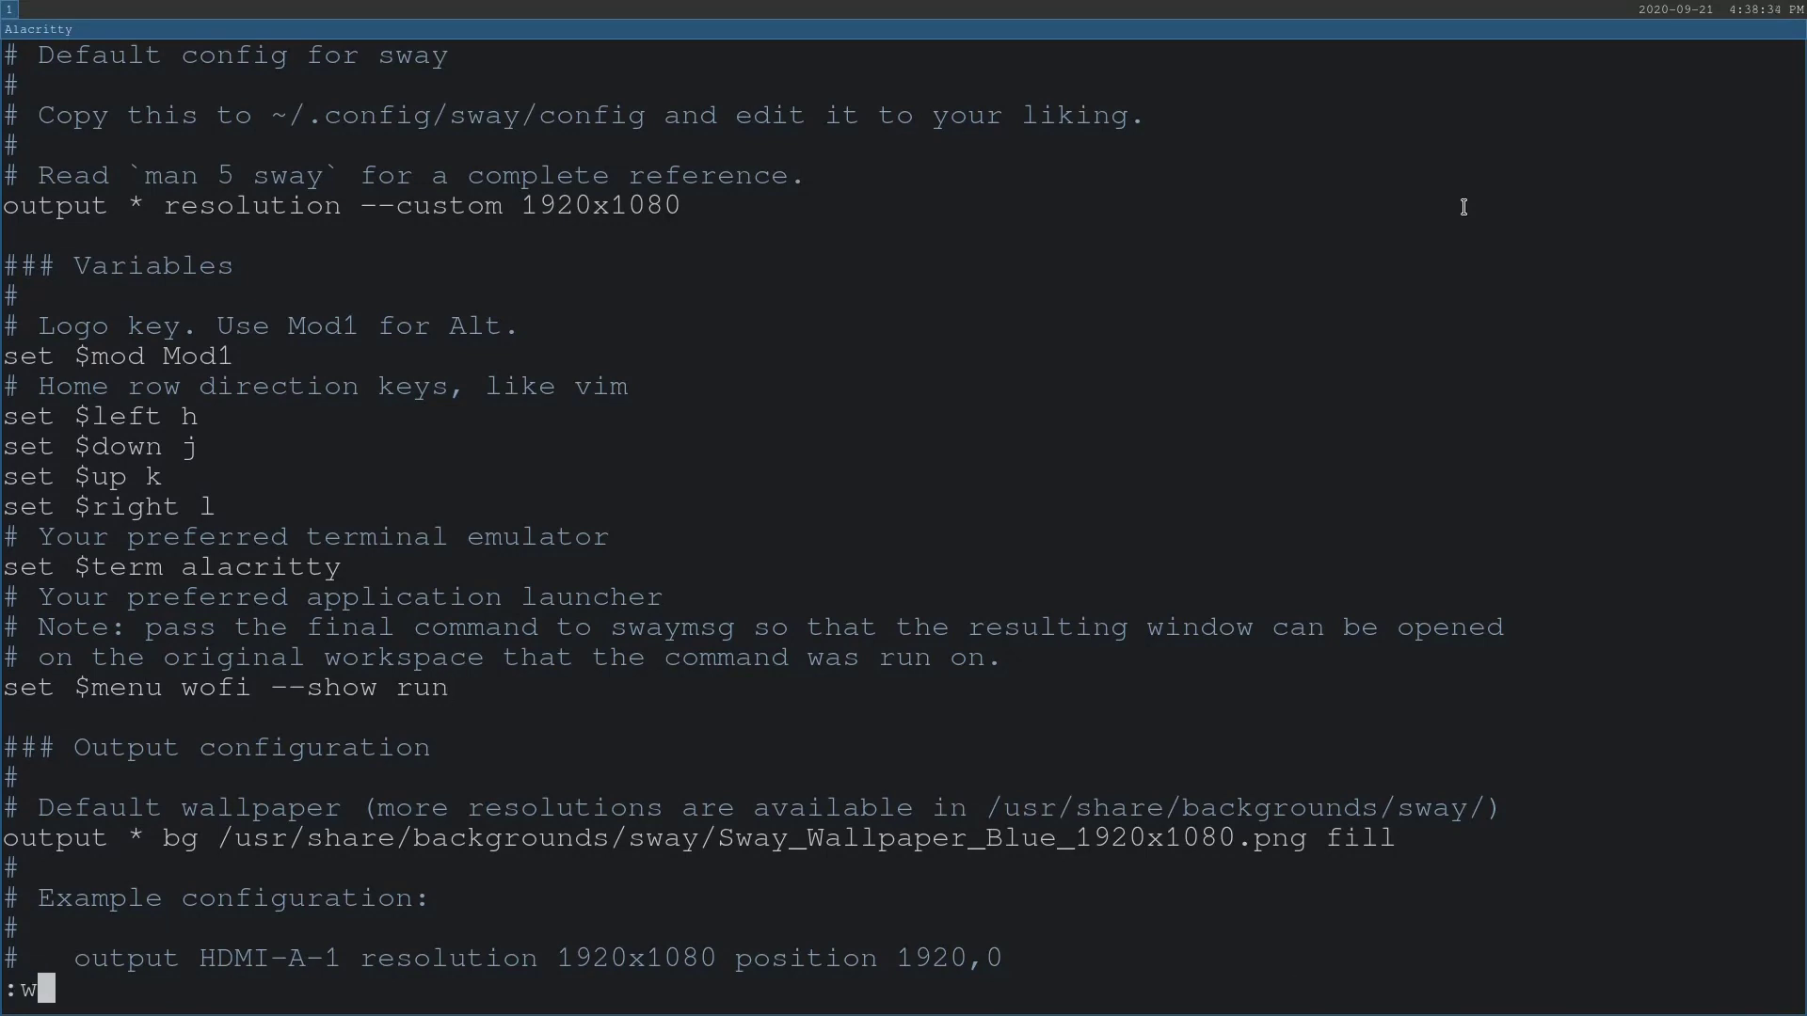
pyautogui.press('Return')
pyautogui.write(':q')
pyautogui.press('Return')
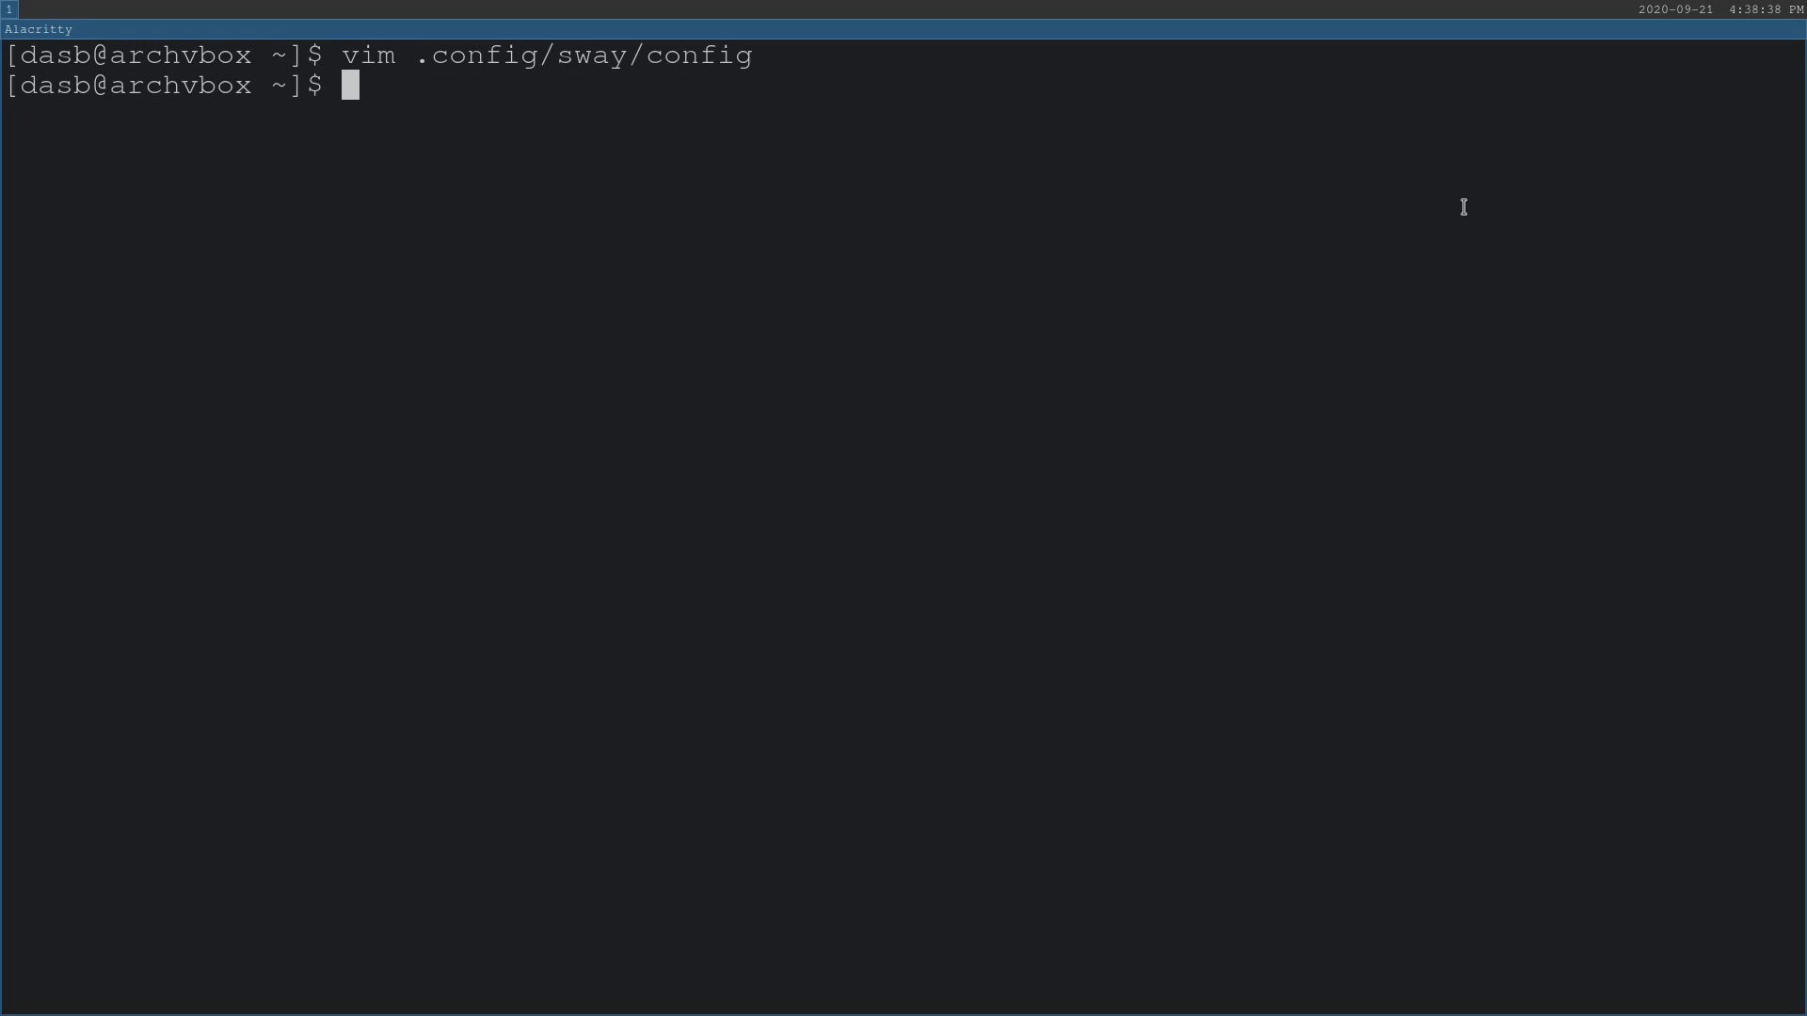
# Step: Reload the Sway config and launch Firefox from the new wofi launcher
pyautogui.press('super+shift+c')
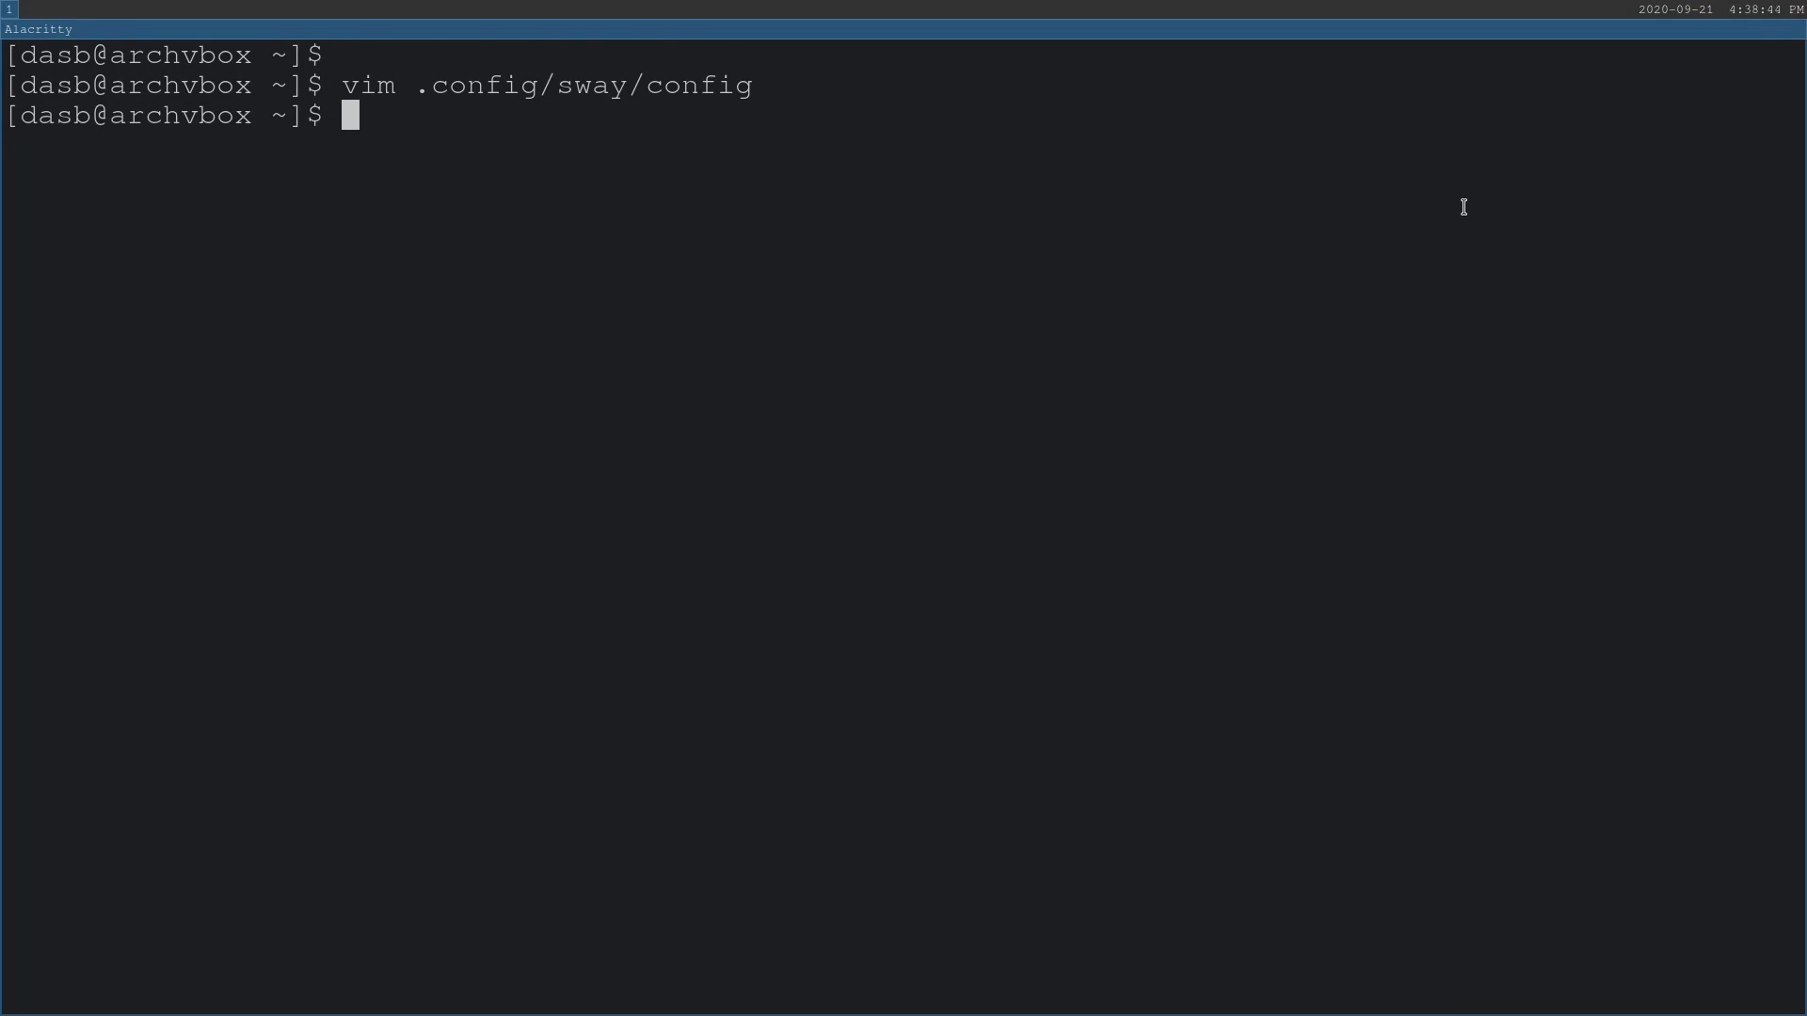
pyautogui.press('super+d')
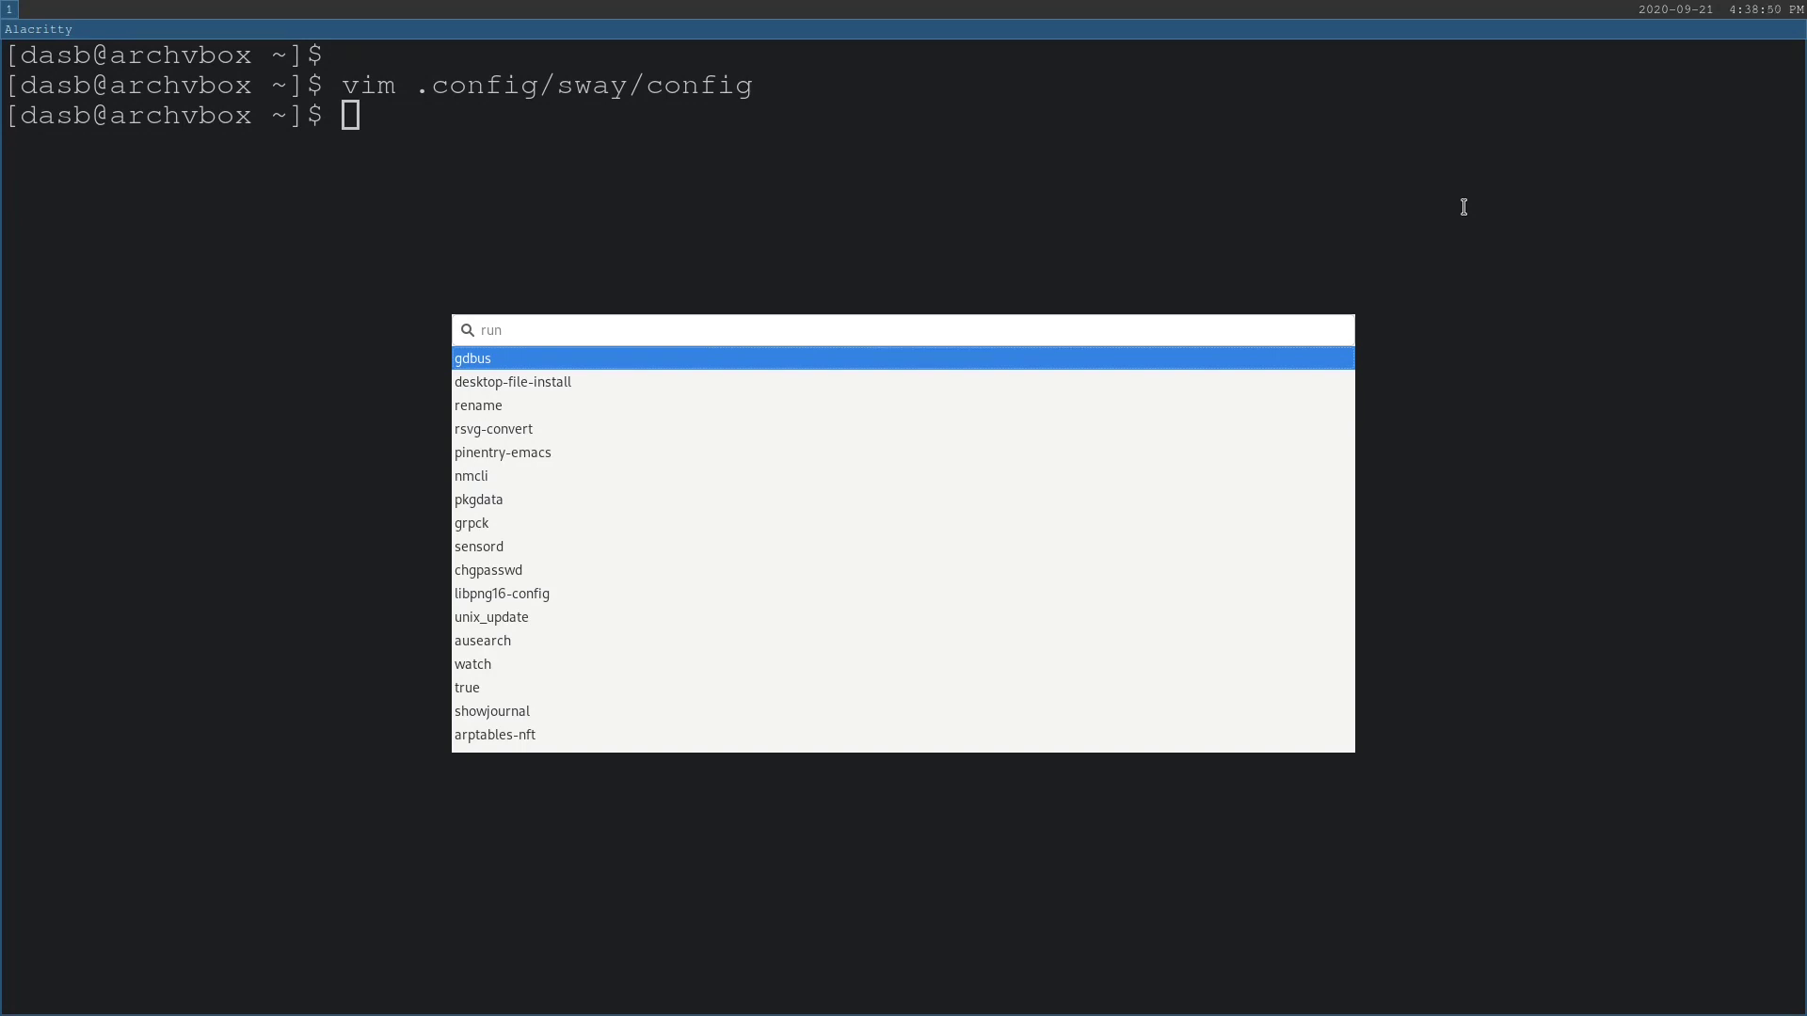
pyautogui.write('firefox')
pyautogui.press('Return')
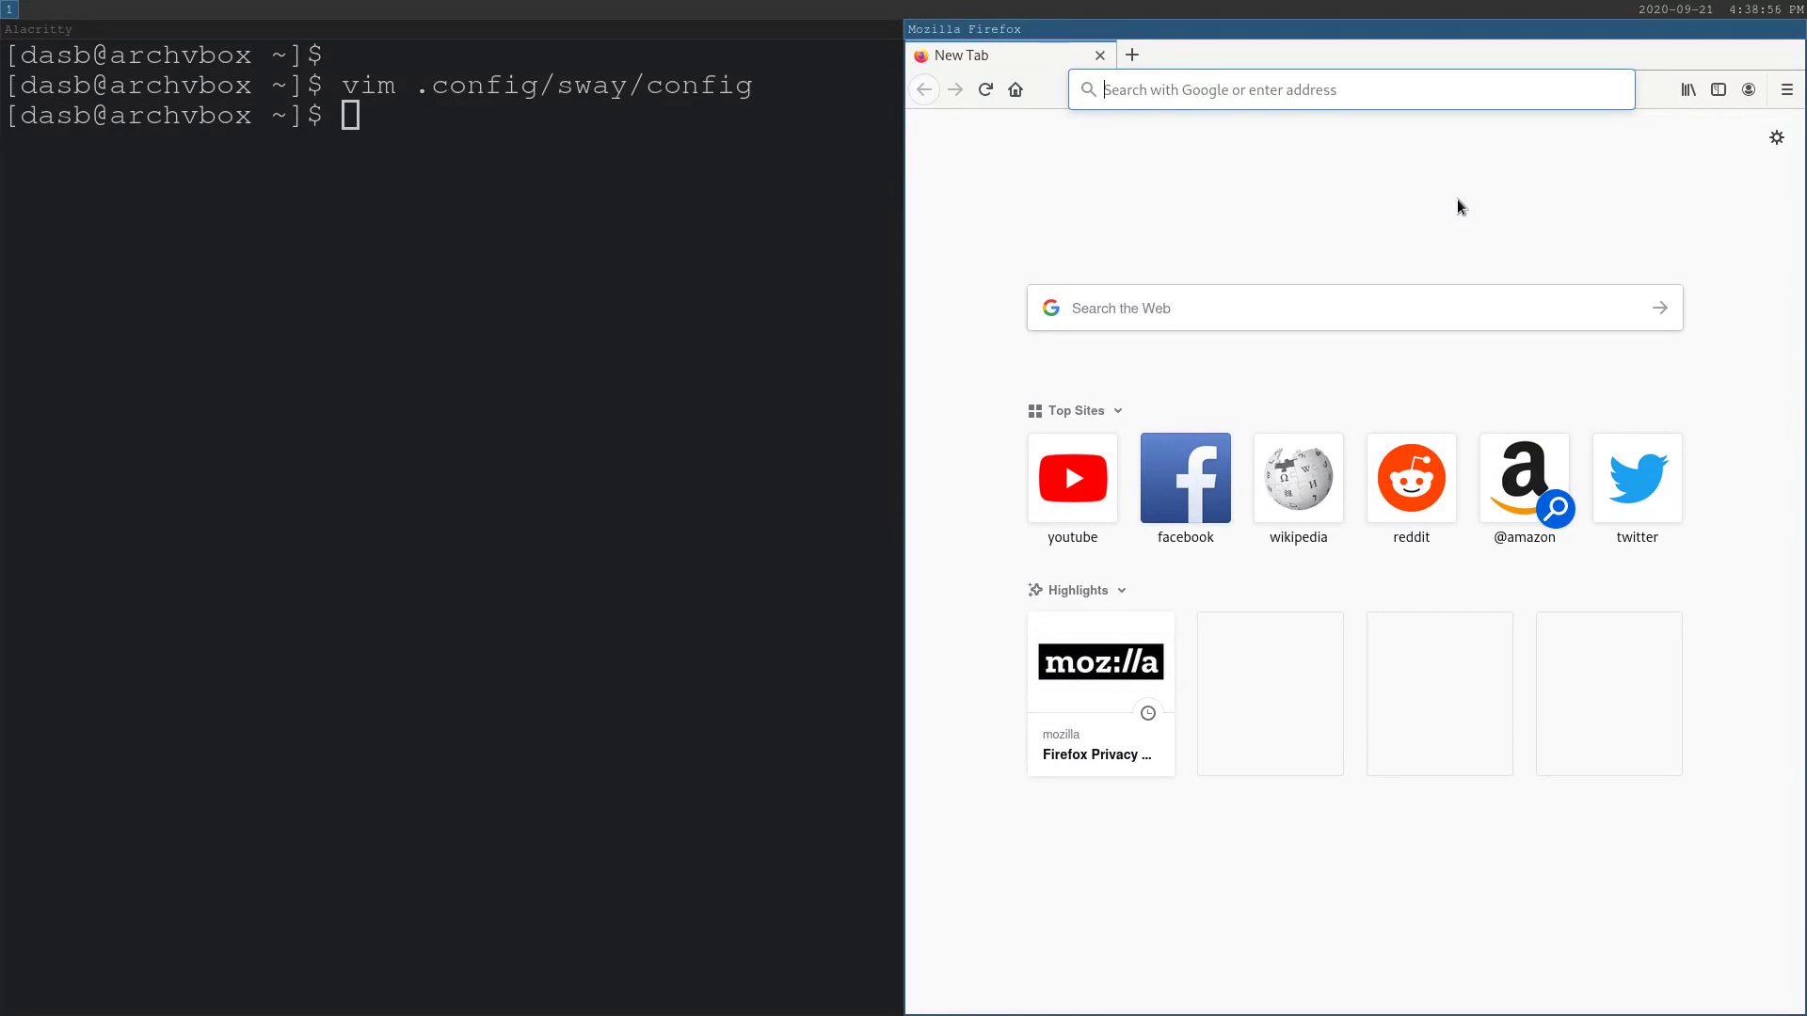
# Step: Move Firefox to workspace 2, switch between workspaces, then close the windows
pyautogui.press('super+shift+2')
pyautogui.press('super+2')
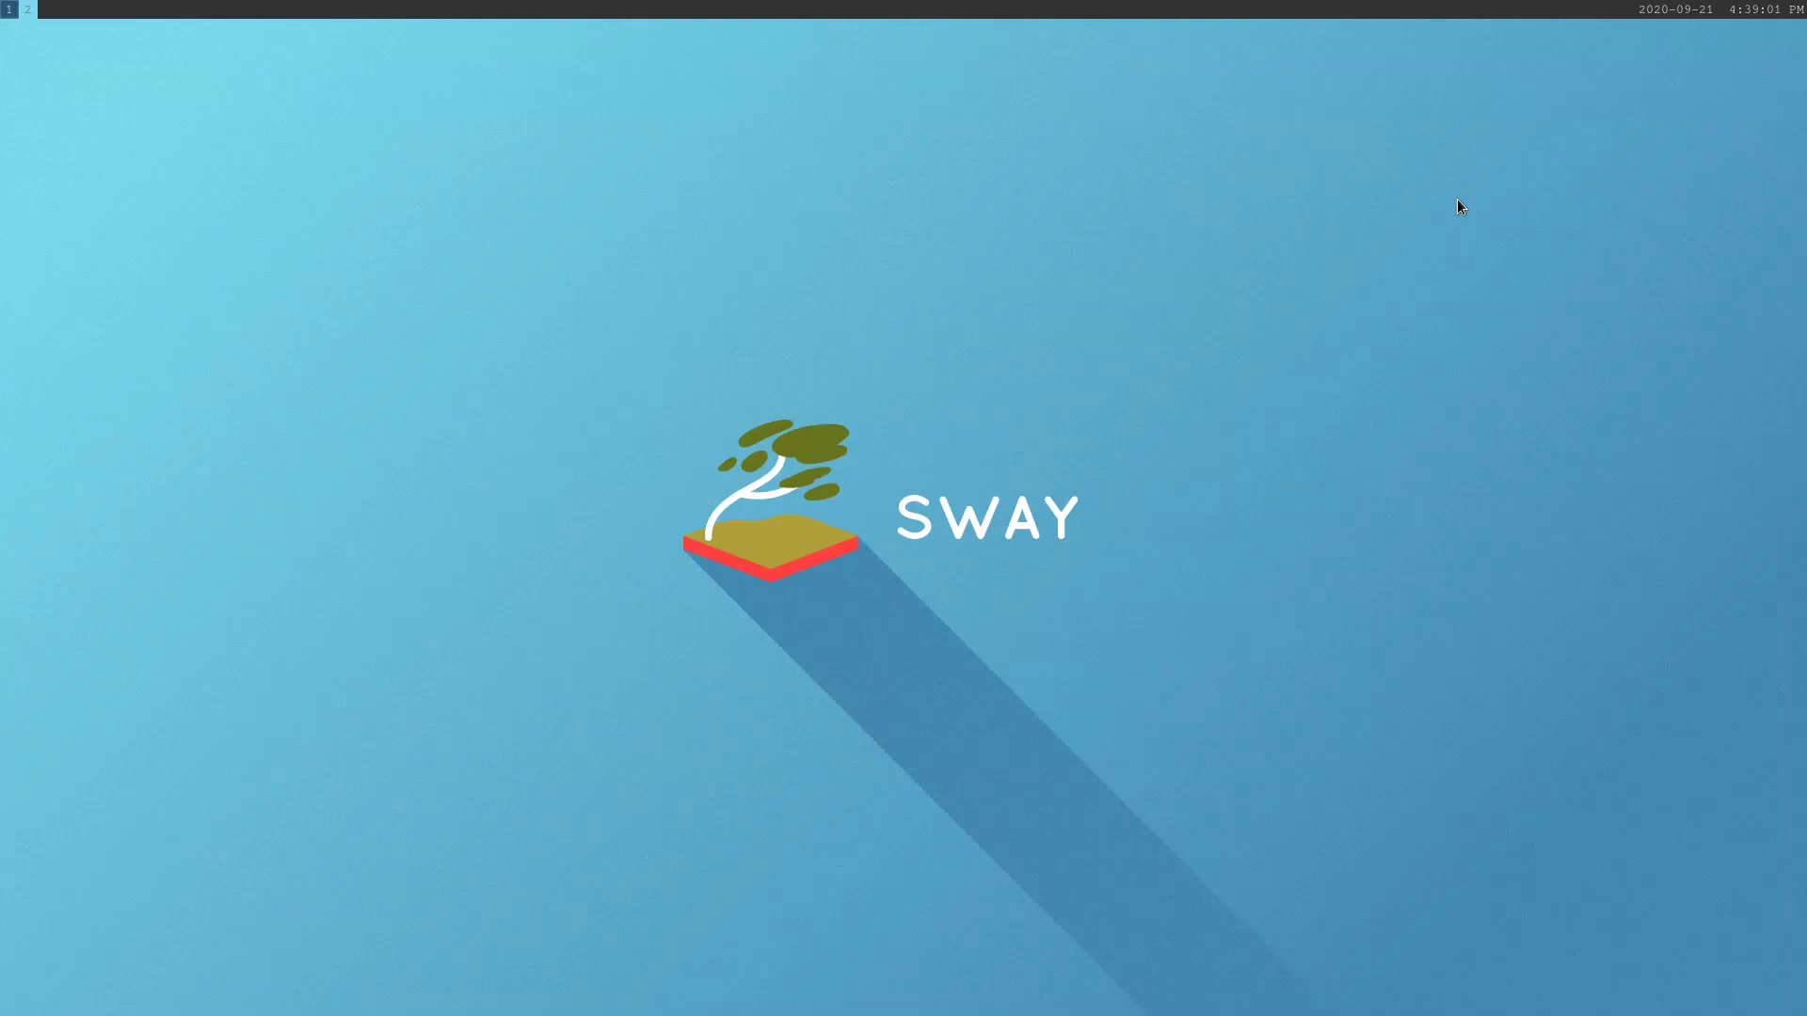
pyautogui.press('super+2')
pyautogui.press('super+1')
pyautogui.press('super+2')
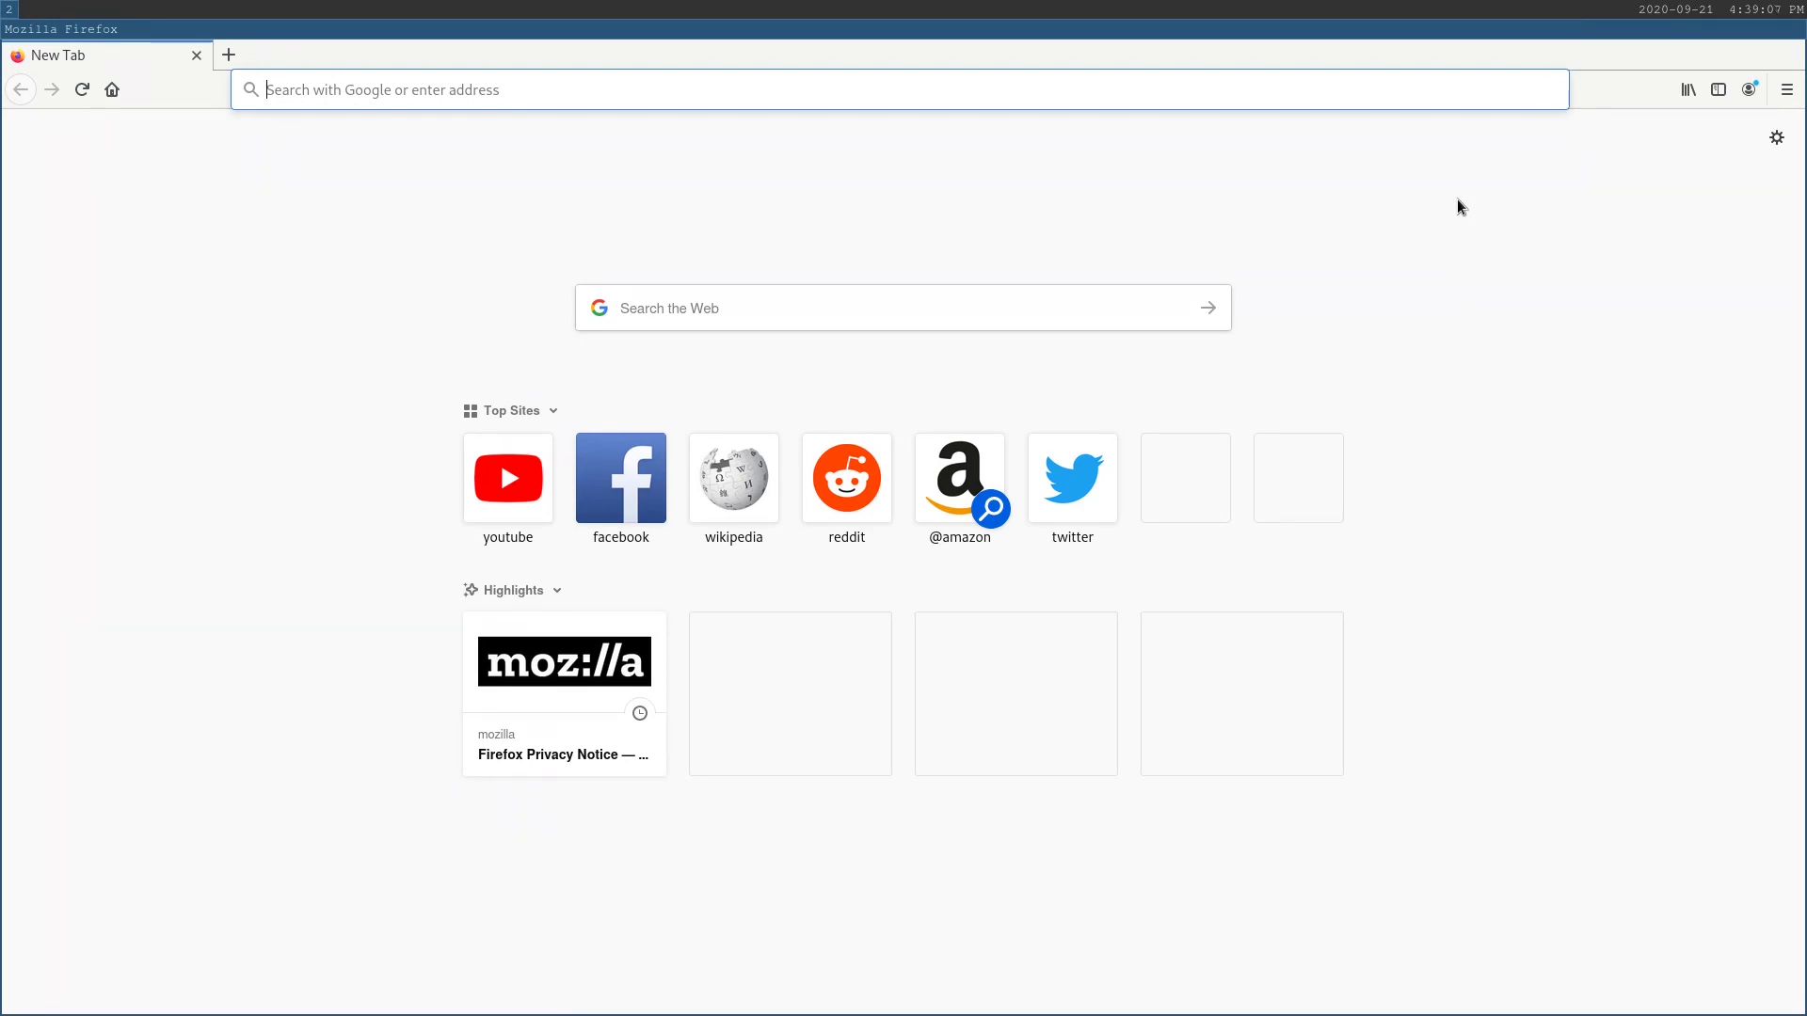
pyautogui.press('super+shift+q')
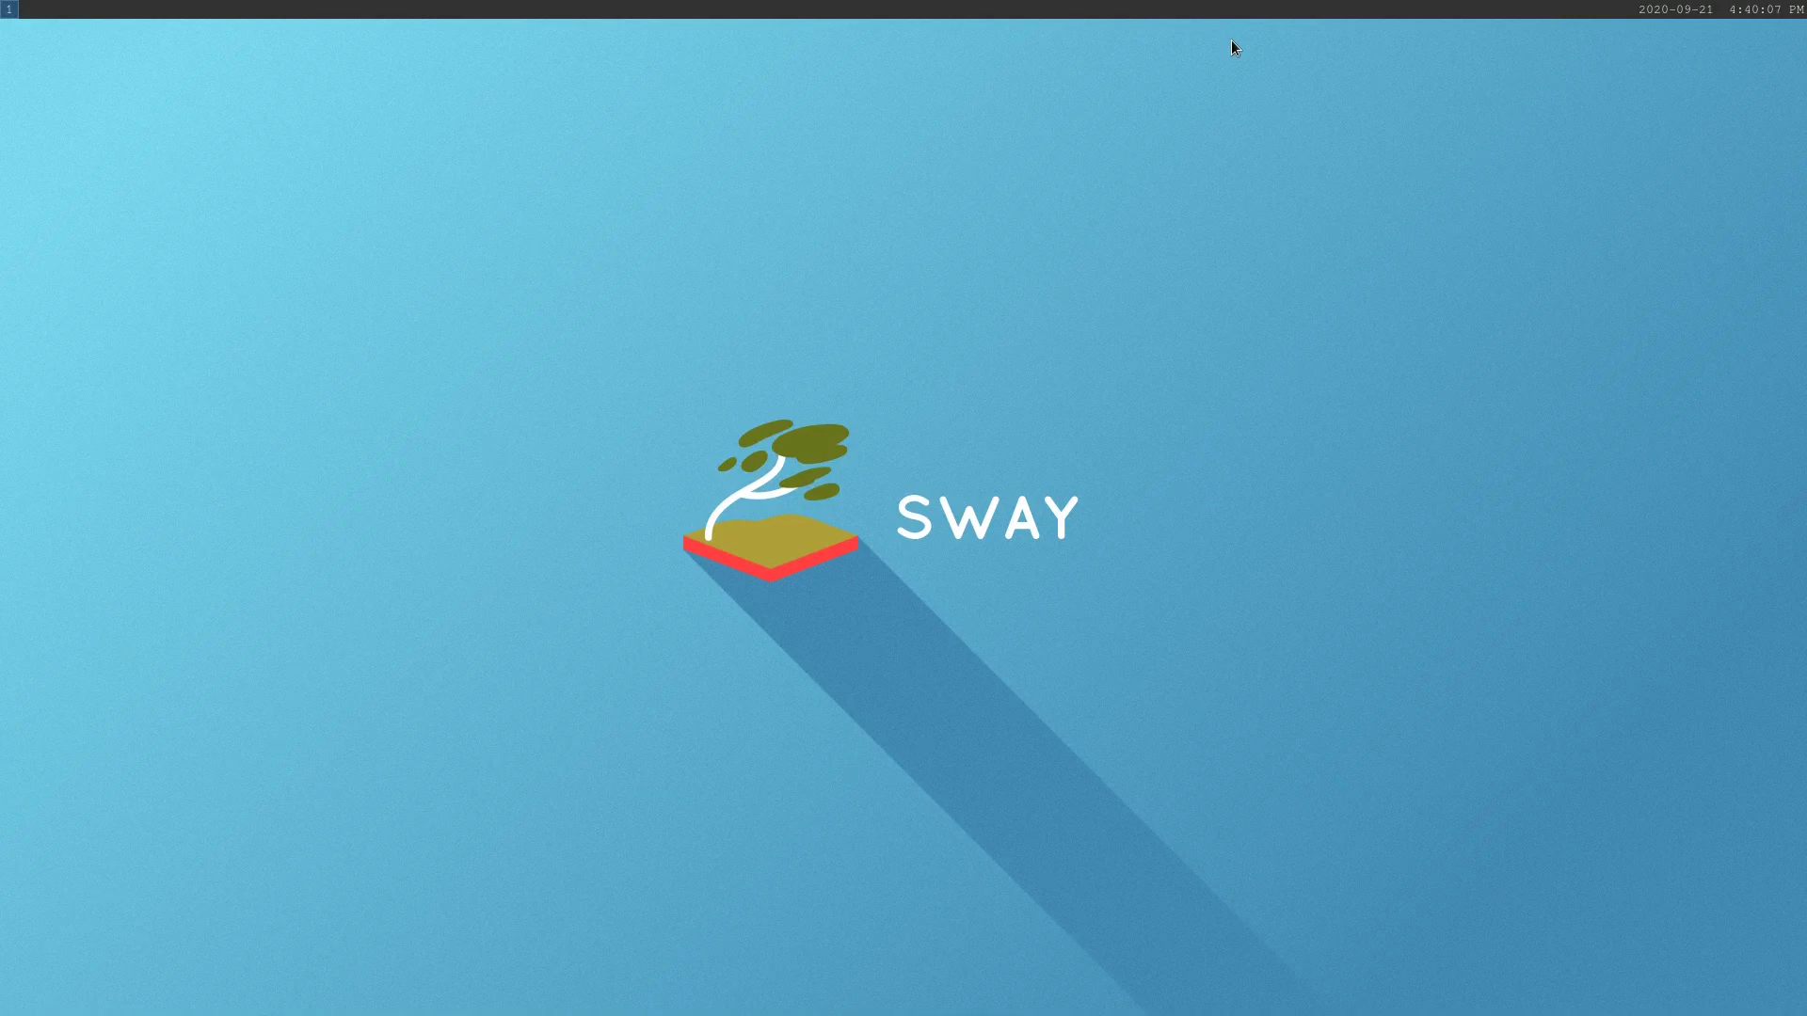
# Step: In a new enlarged Alacritty terminal, install adobe-source-code-pro-fonts with pacman
pyautogui.press('super+Return')
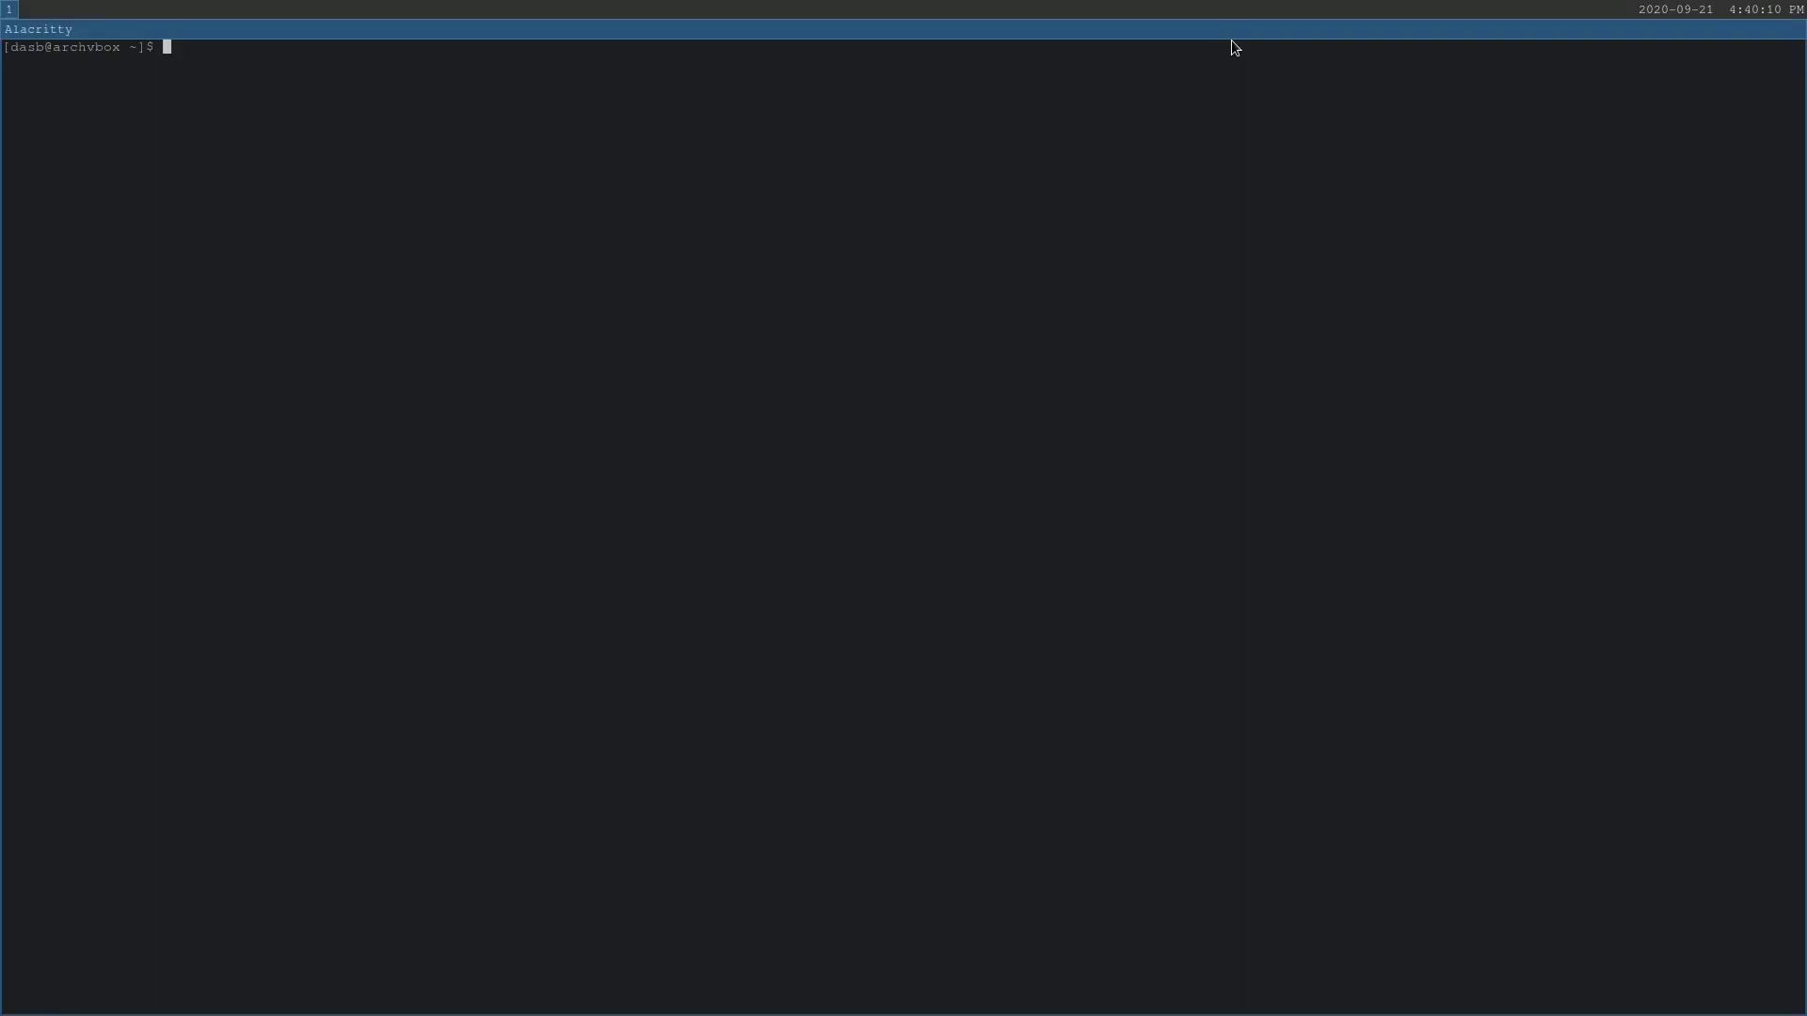
pyautogui.hotkey('ctrl', '=')
pyautogui.hotkey('ctrl', '=')
pyautogui.hotkey('ctrl', '=')
pyautogui.hotkey('ctrl', '=')
pyautogui.hotkey('ctrl', '=')
pyautogui.hotkey('ctrl', '=')
pyautogui.hotkey('ctrl', '=')
pyautogui.hotkey('ctrl', '=')
pyautogui.hotkey('ctrl', '=')
pyautogui.hotkey('ctrl', '=')
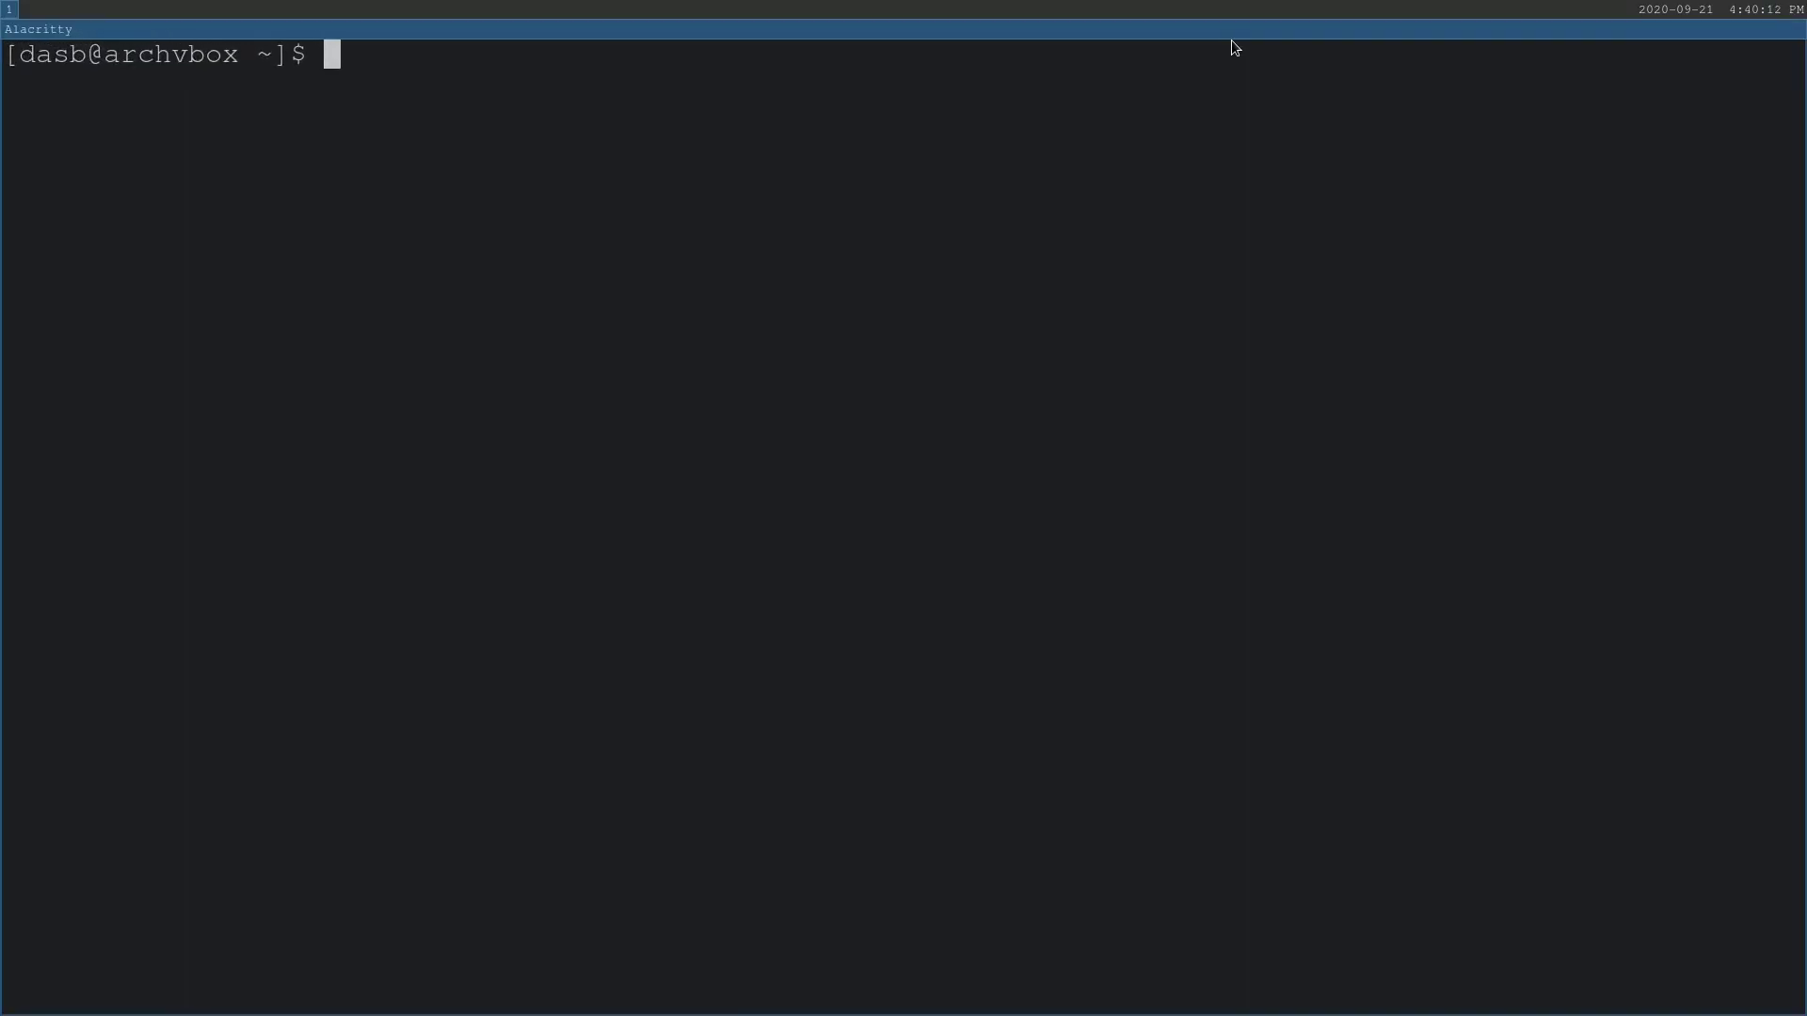
pyautogui.write('sudo pacman -S')
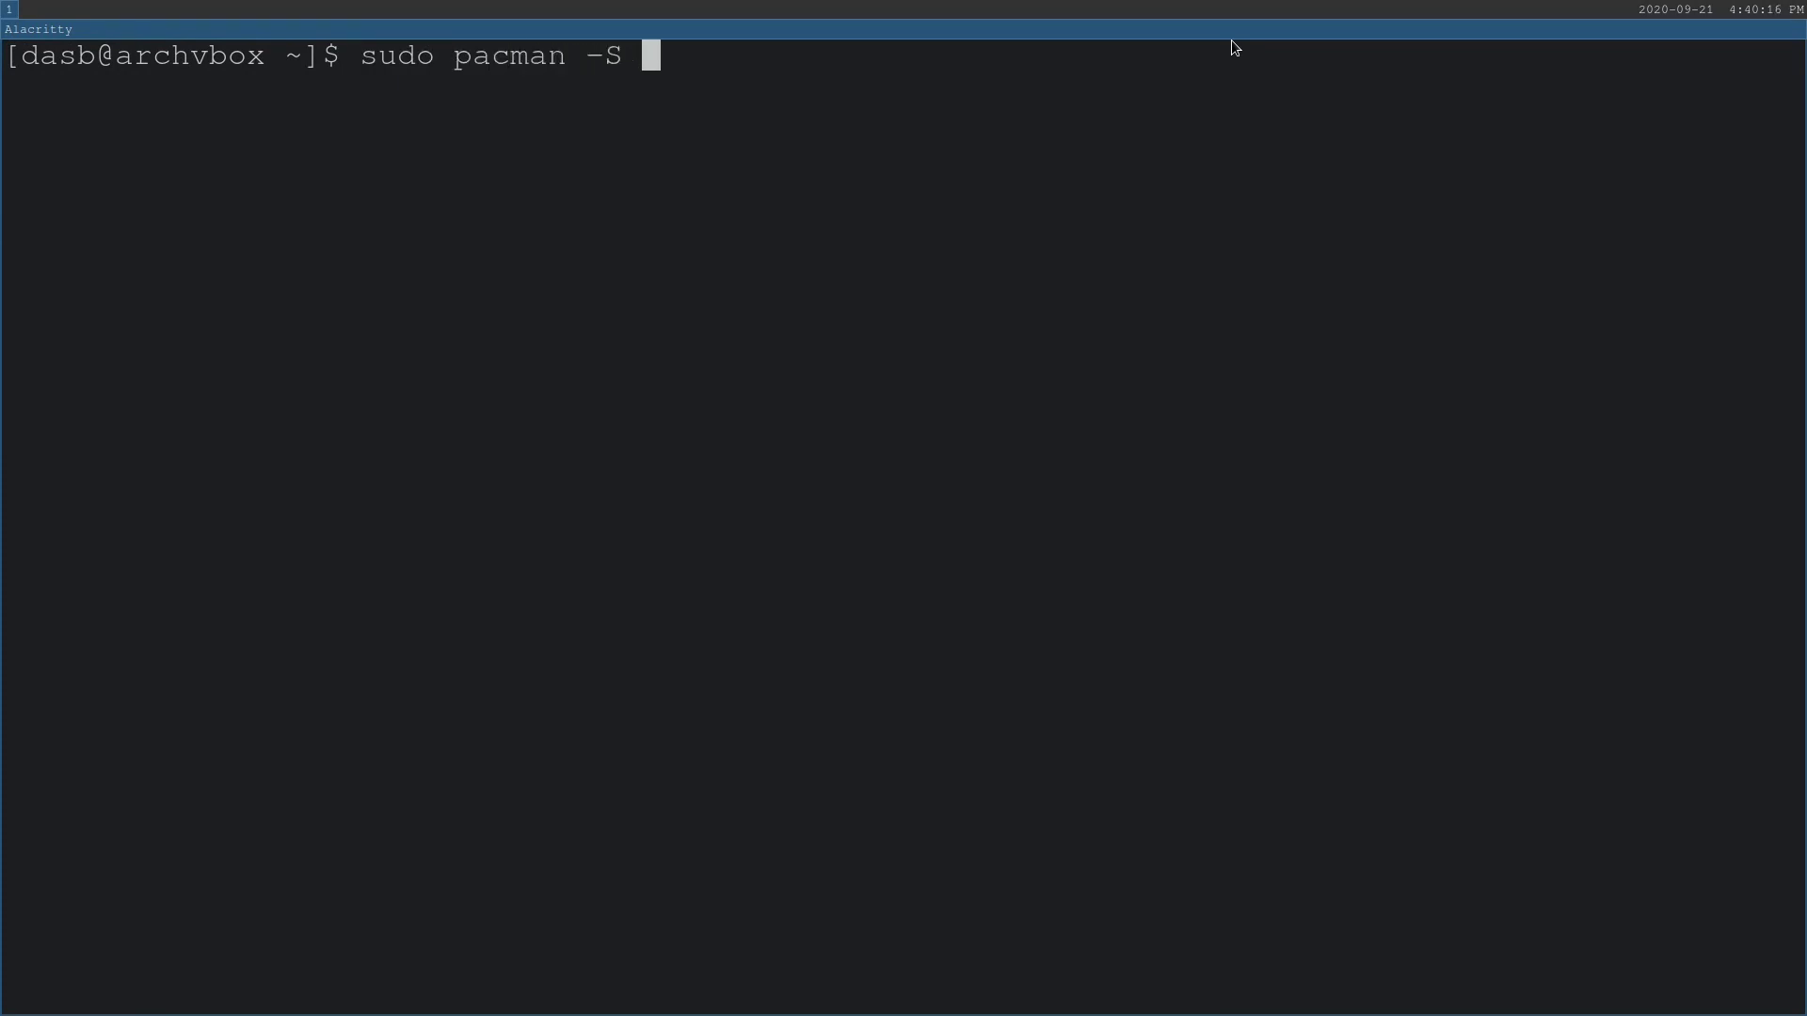
pyautogui.write(' adobe-source-')
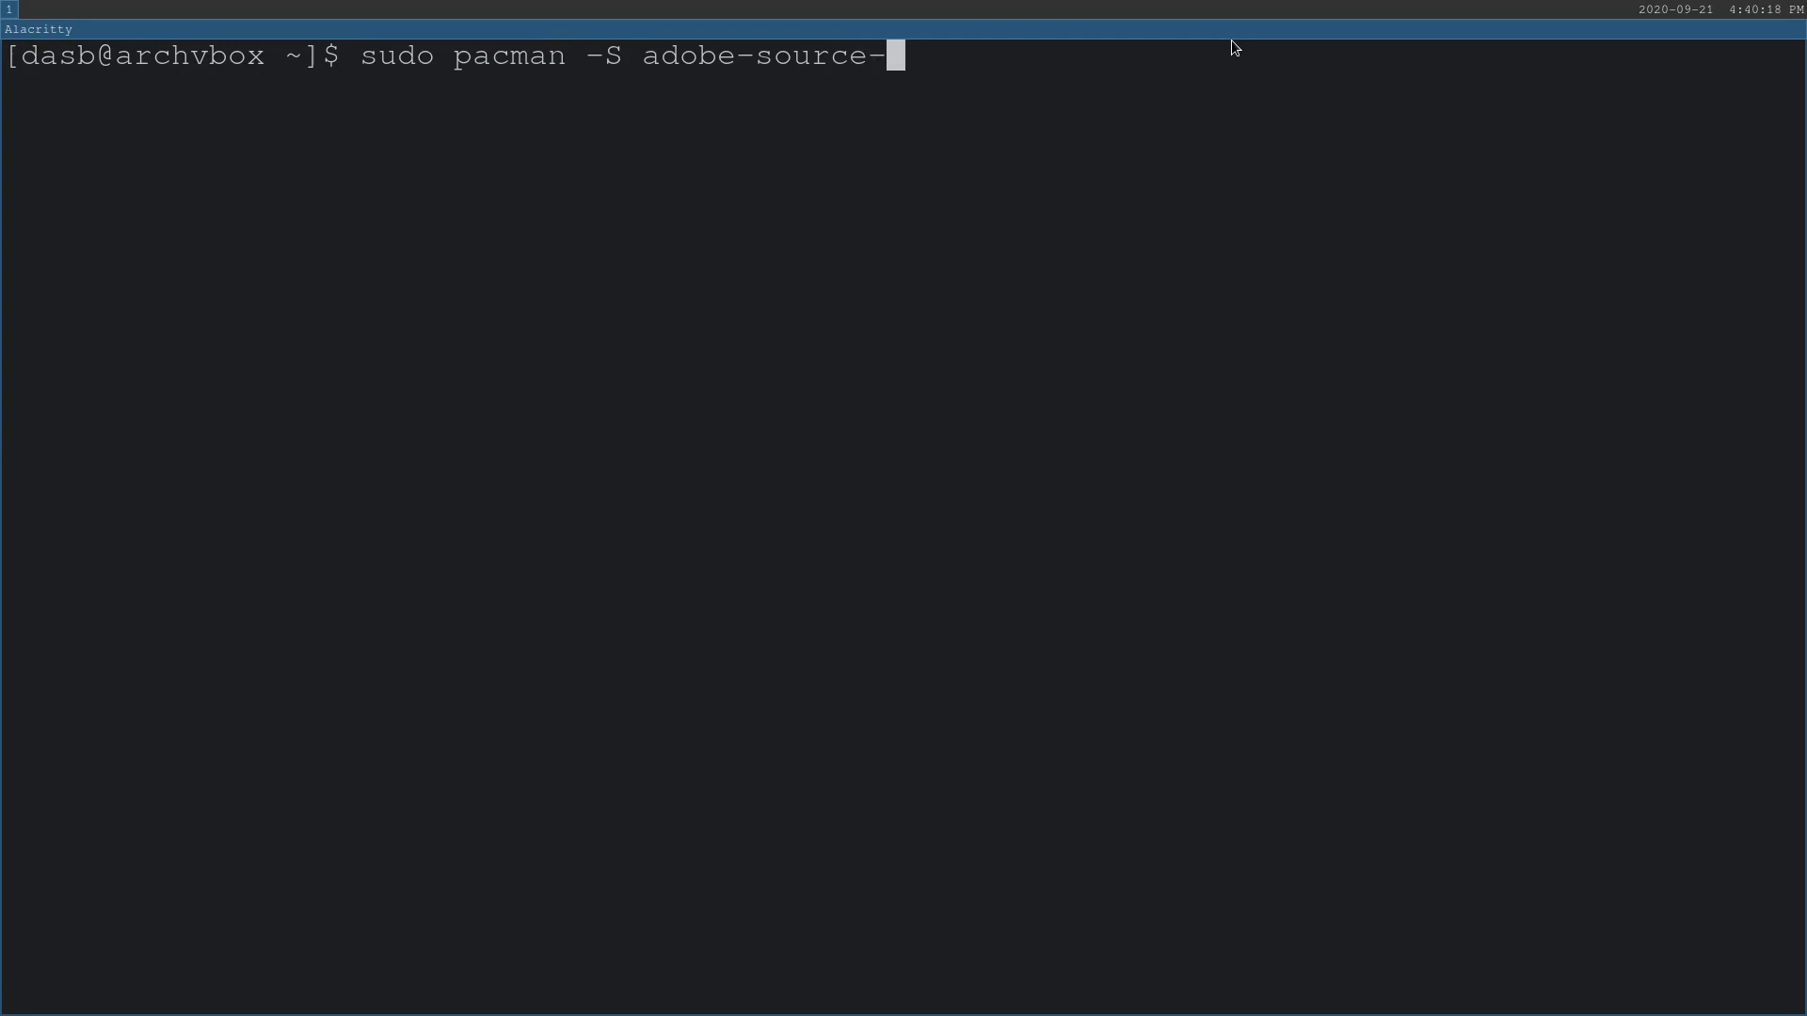
pyautogui.write('code-pro-fonts')
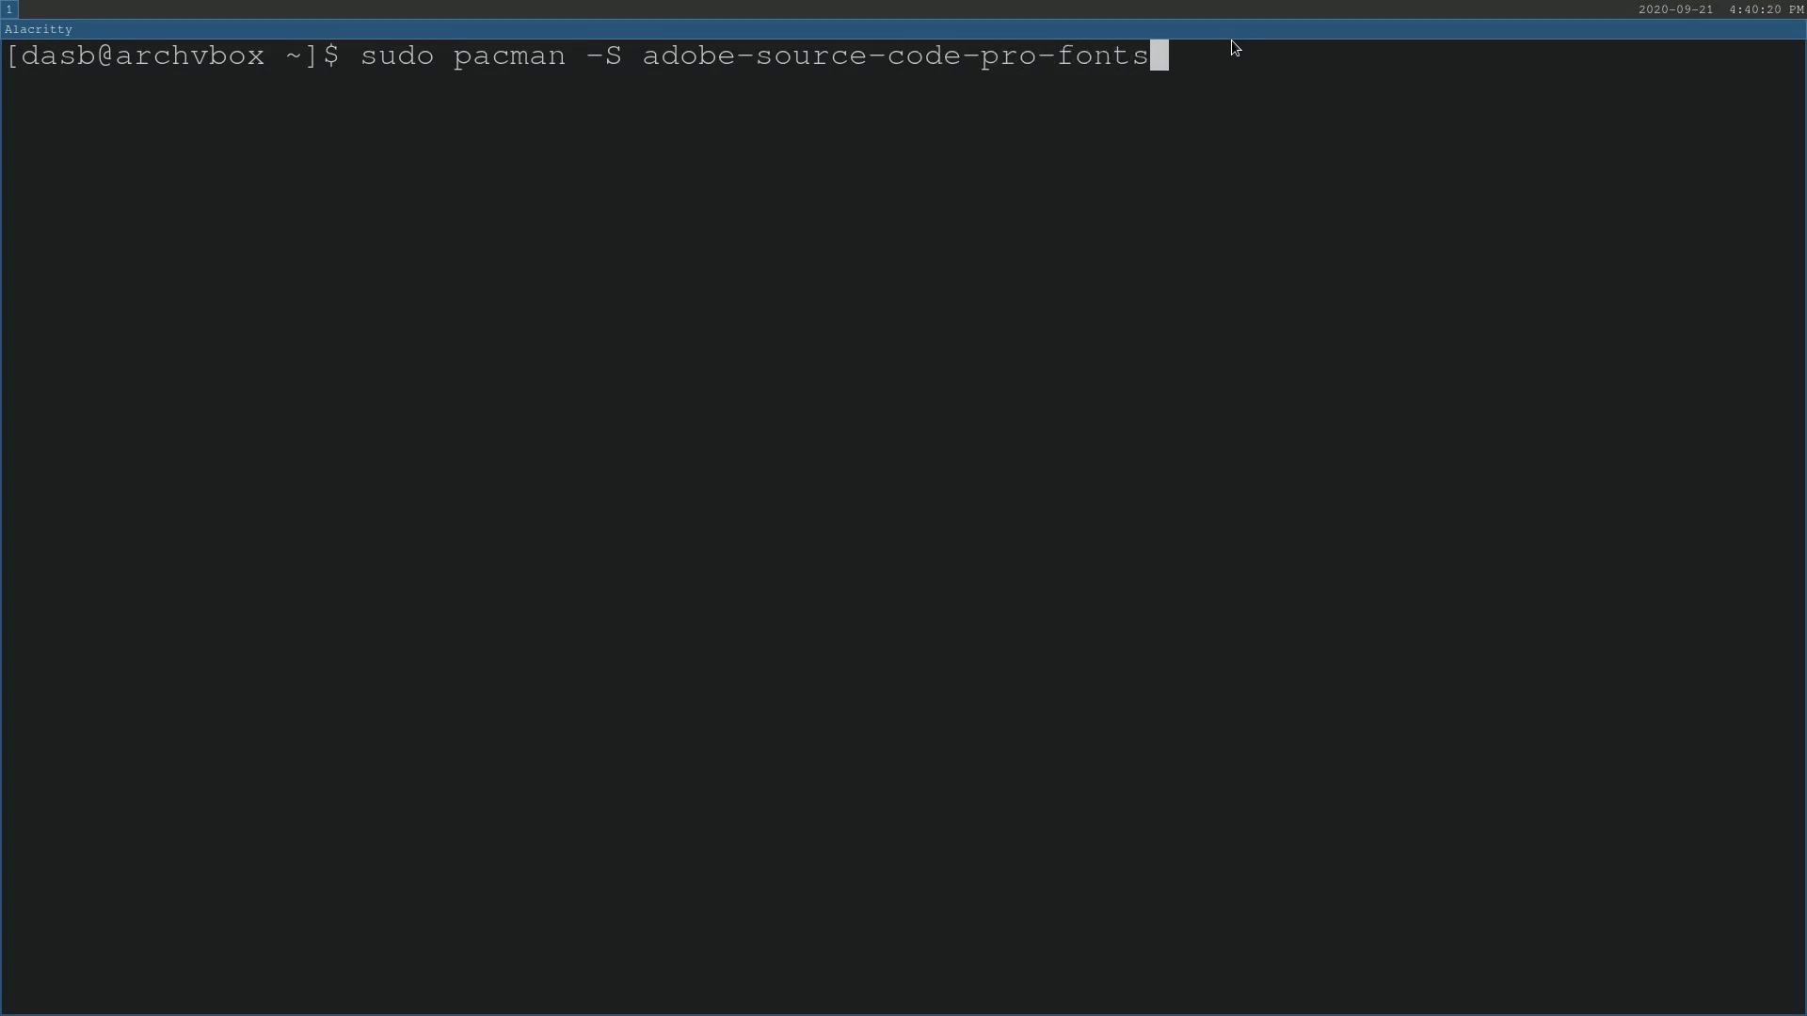
pyautogui.press('Return')
pyautogui.press('Return')
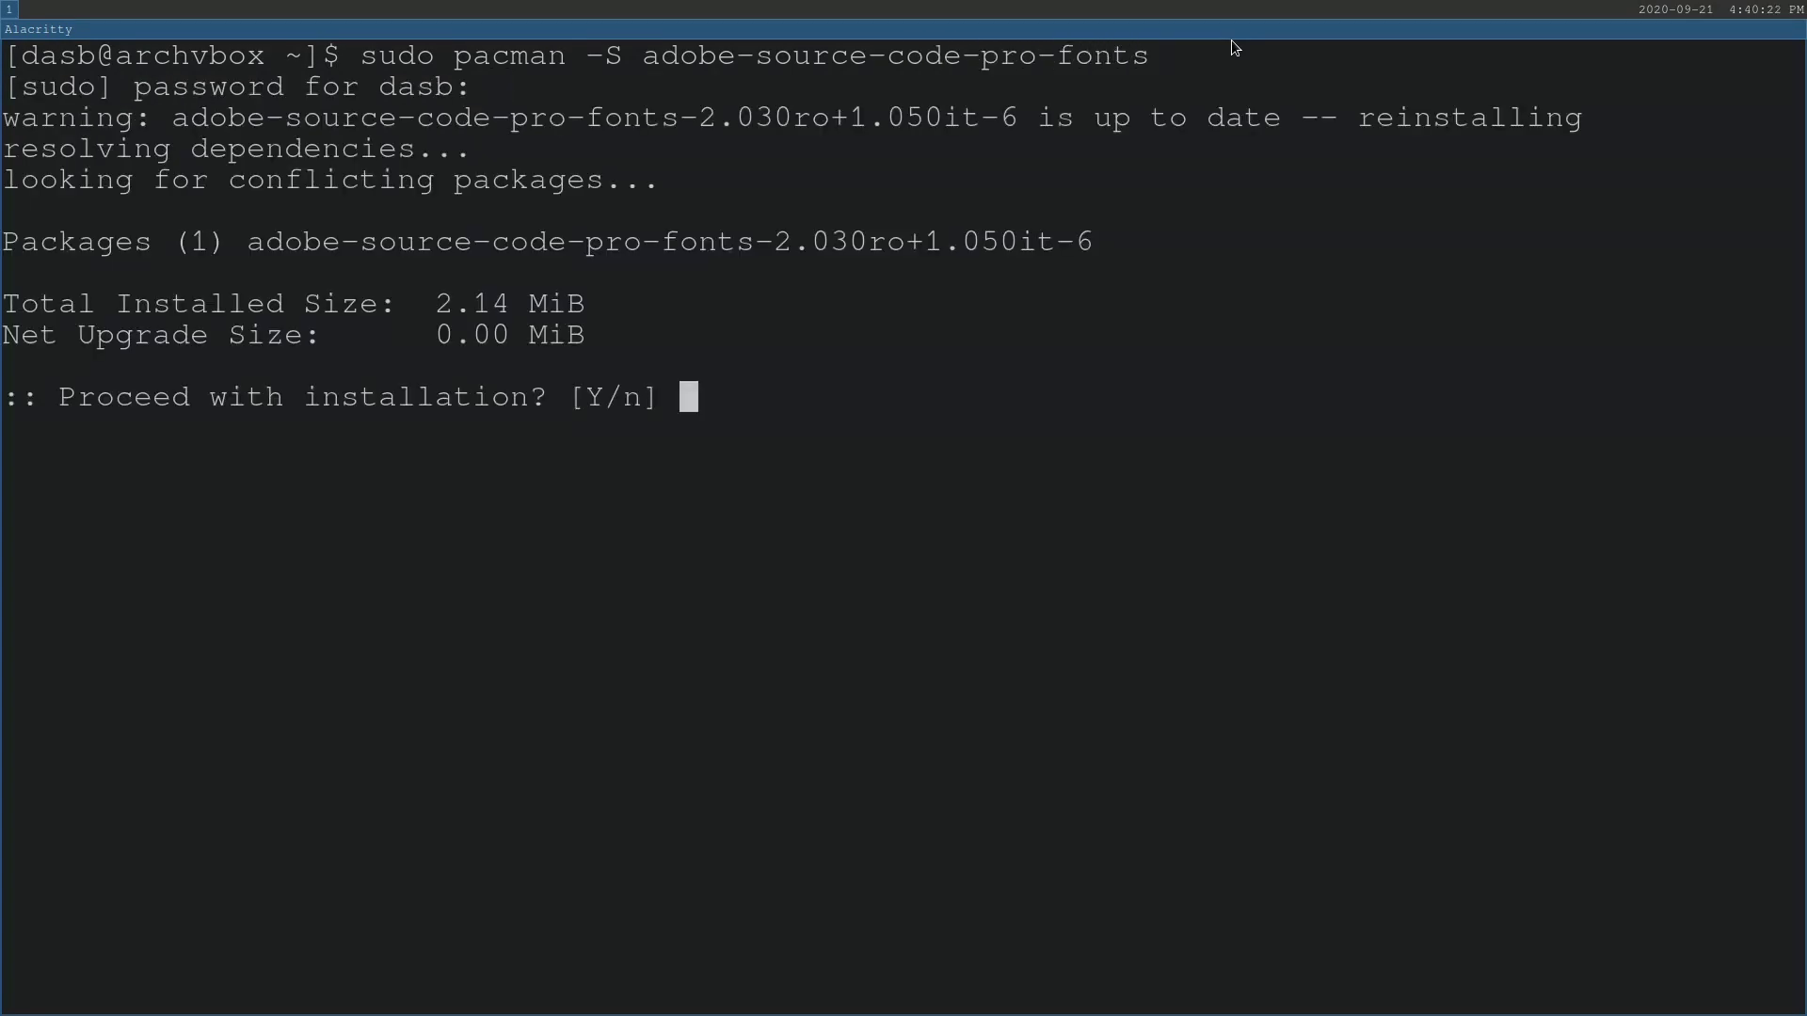
pyautogui.write('y')
pyautogui.press('Return')
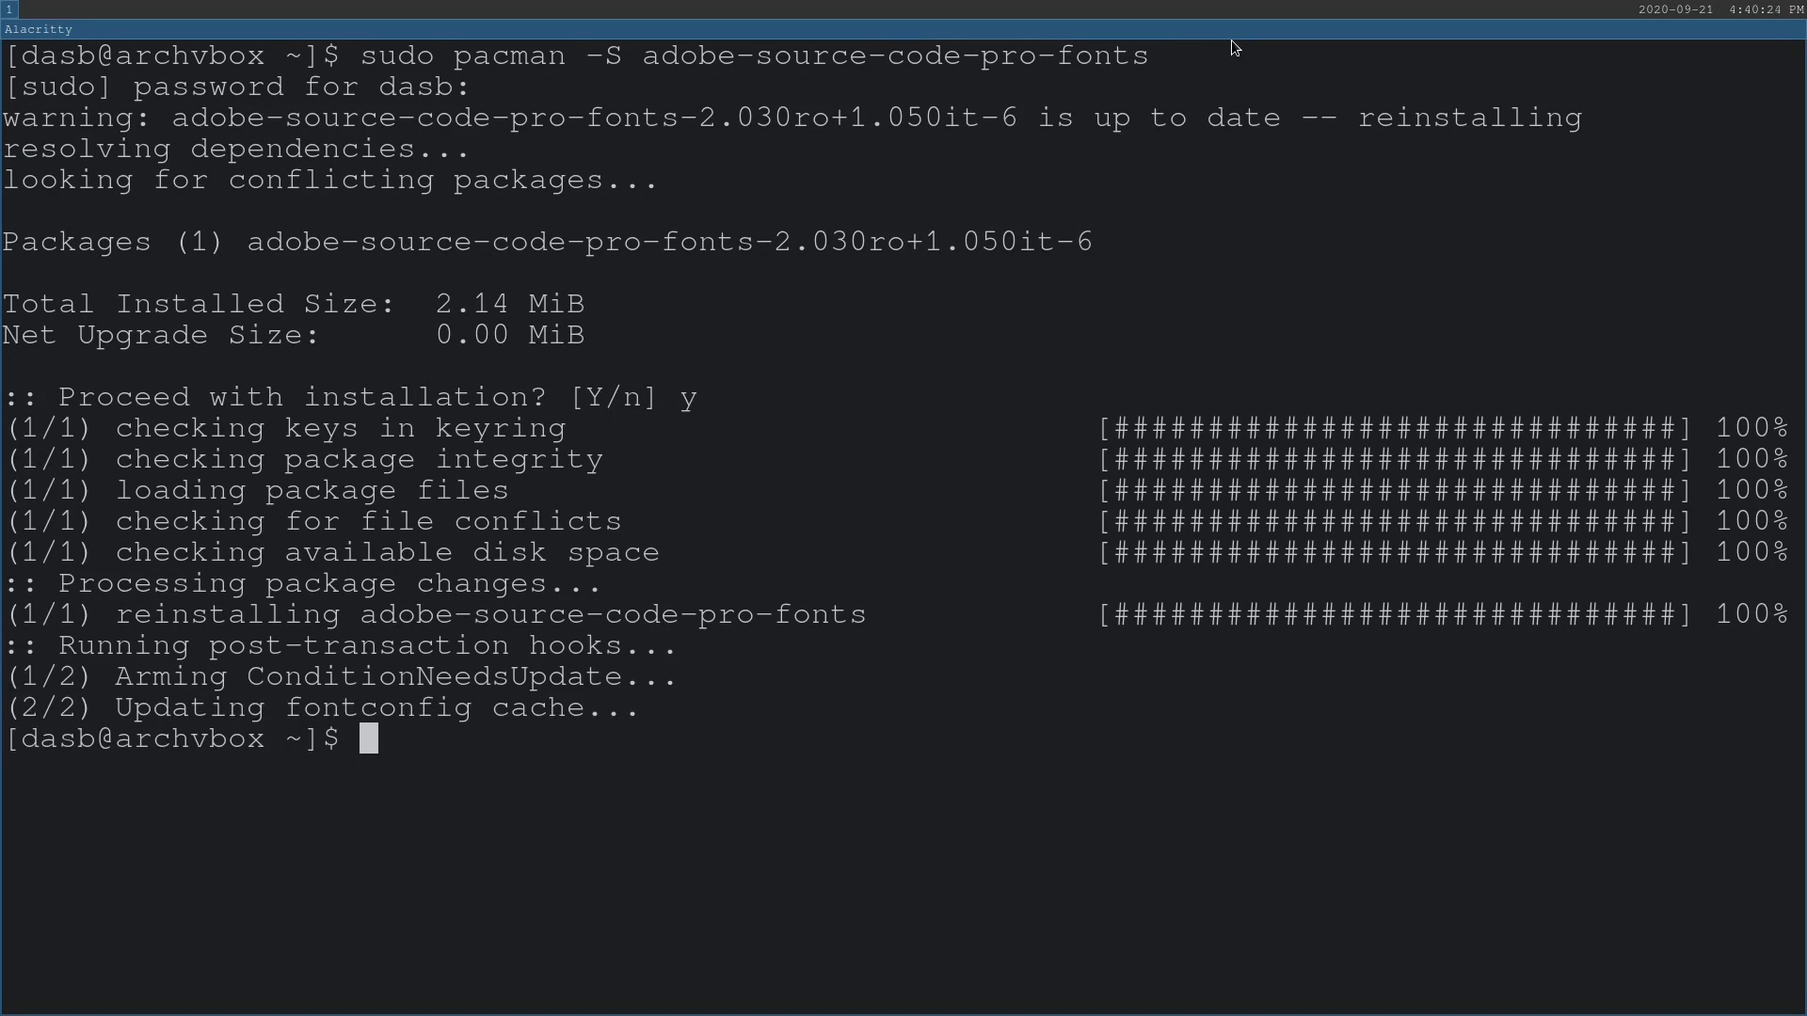
# Step: Clear the screen and enter the vim .config/sway/config command
pyautogui.hotkey('ctrl', 'l')
pyautogui.write('vim .config/')
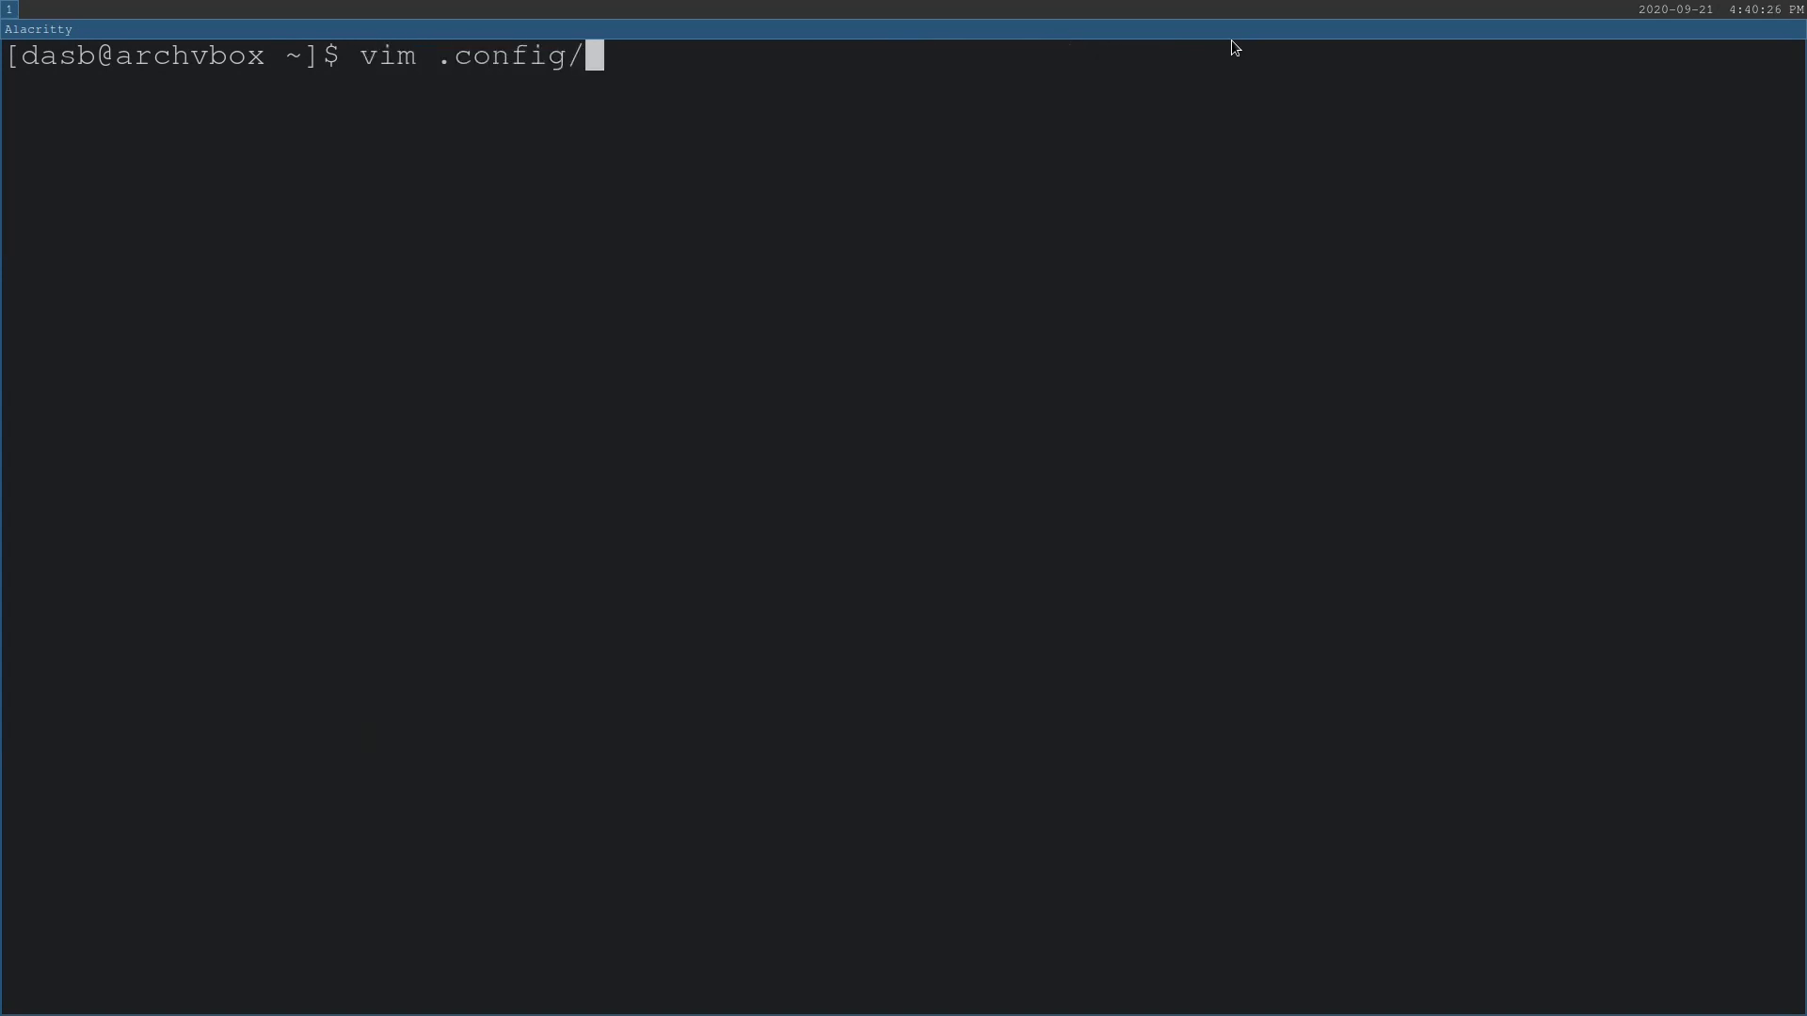
pyautogui.write('sway/')
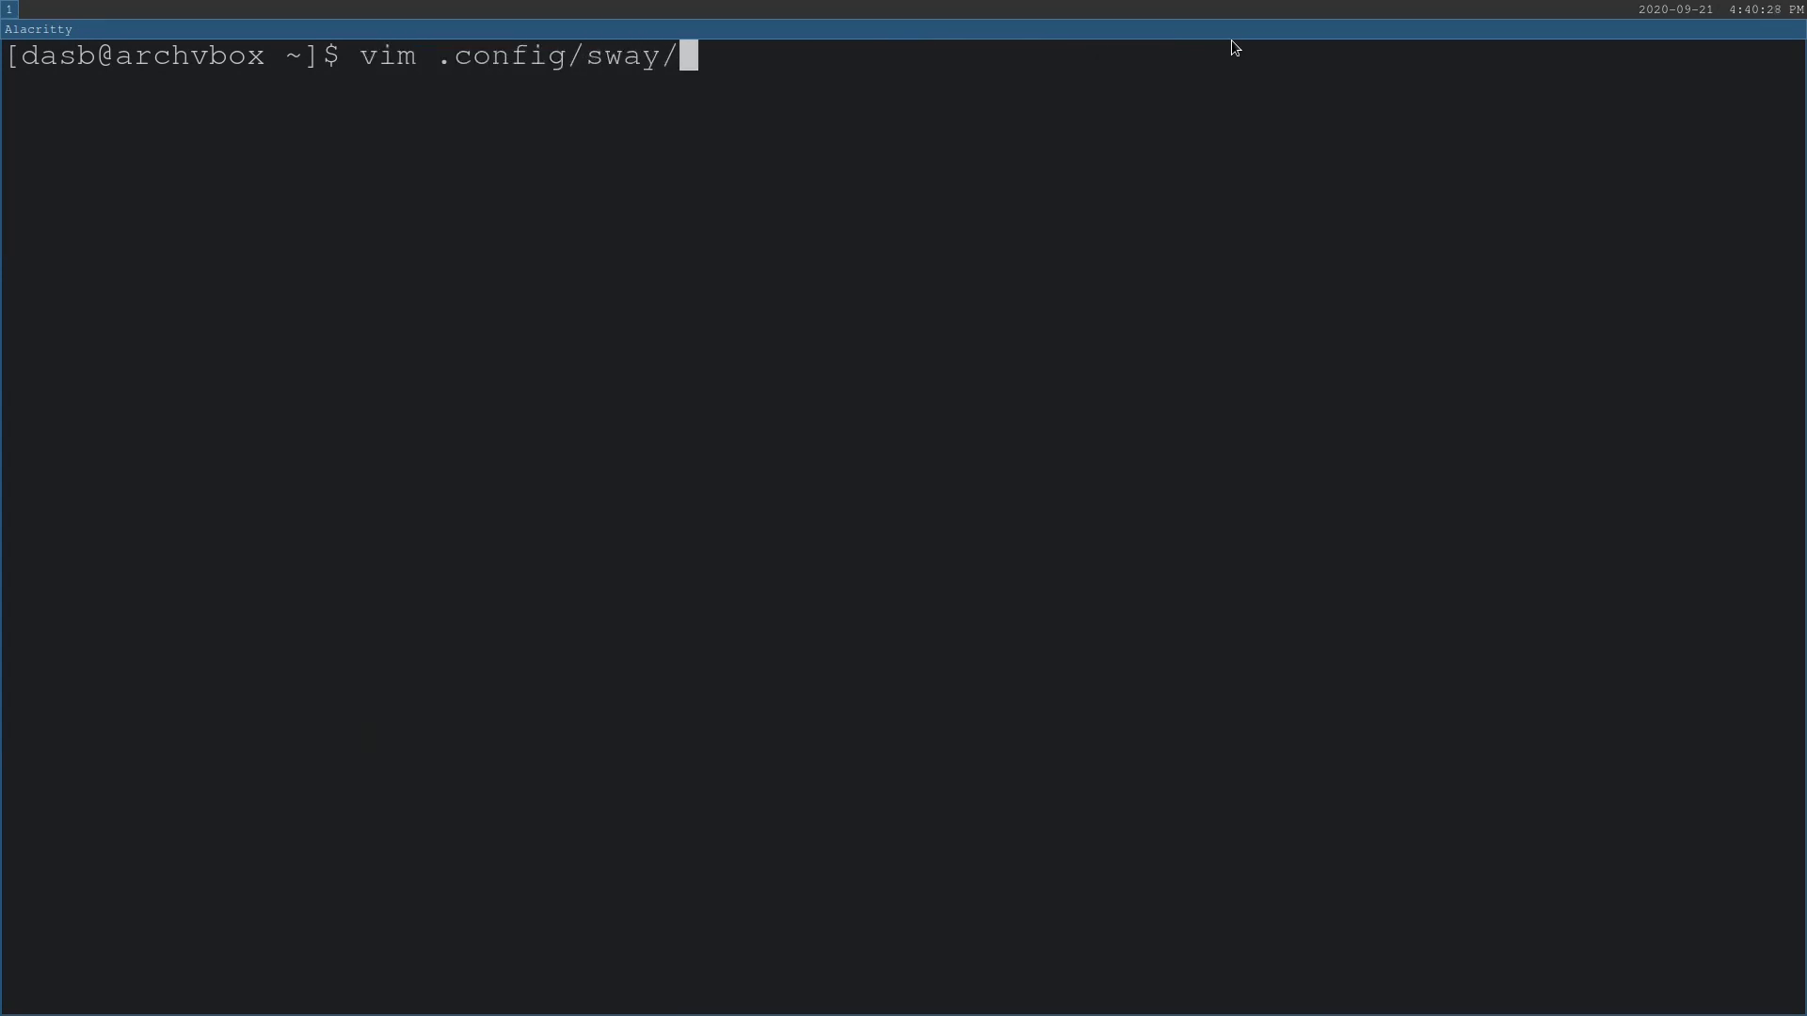
pyautogui.write('c')
pyautogui.press('Tab')
# Step: Add the line 'font pango: SourceCodePro Medium 12' below the resolution setting
pyautogui.press('Return')
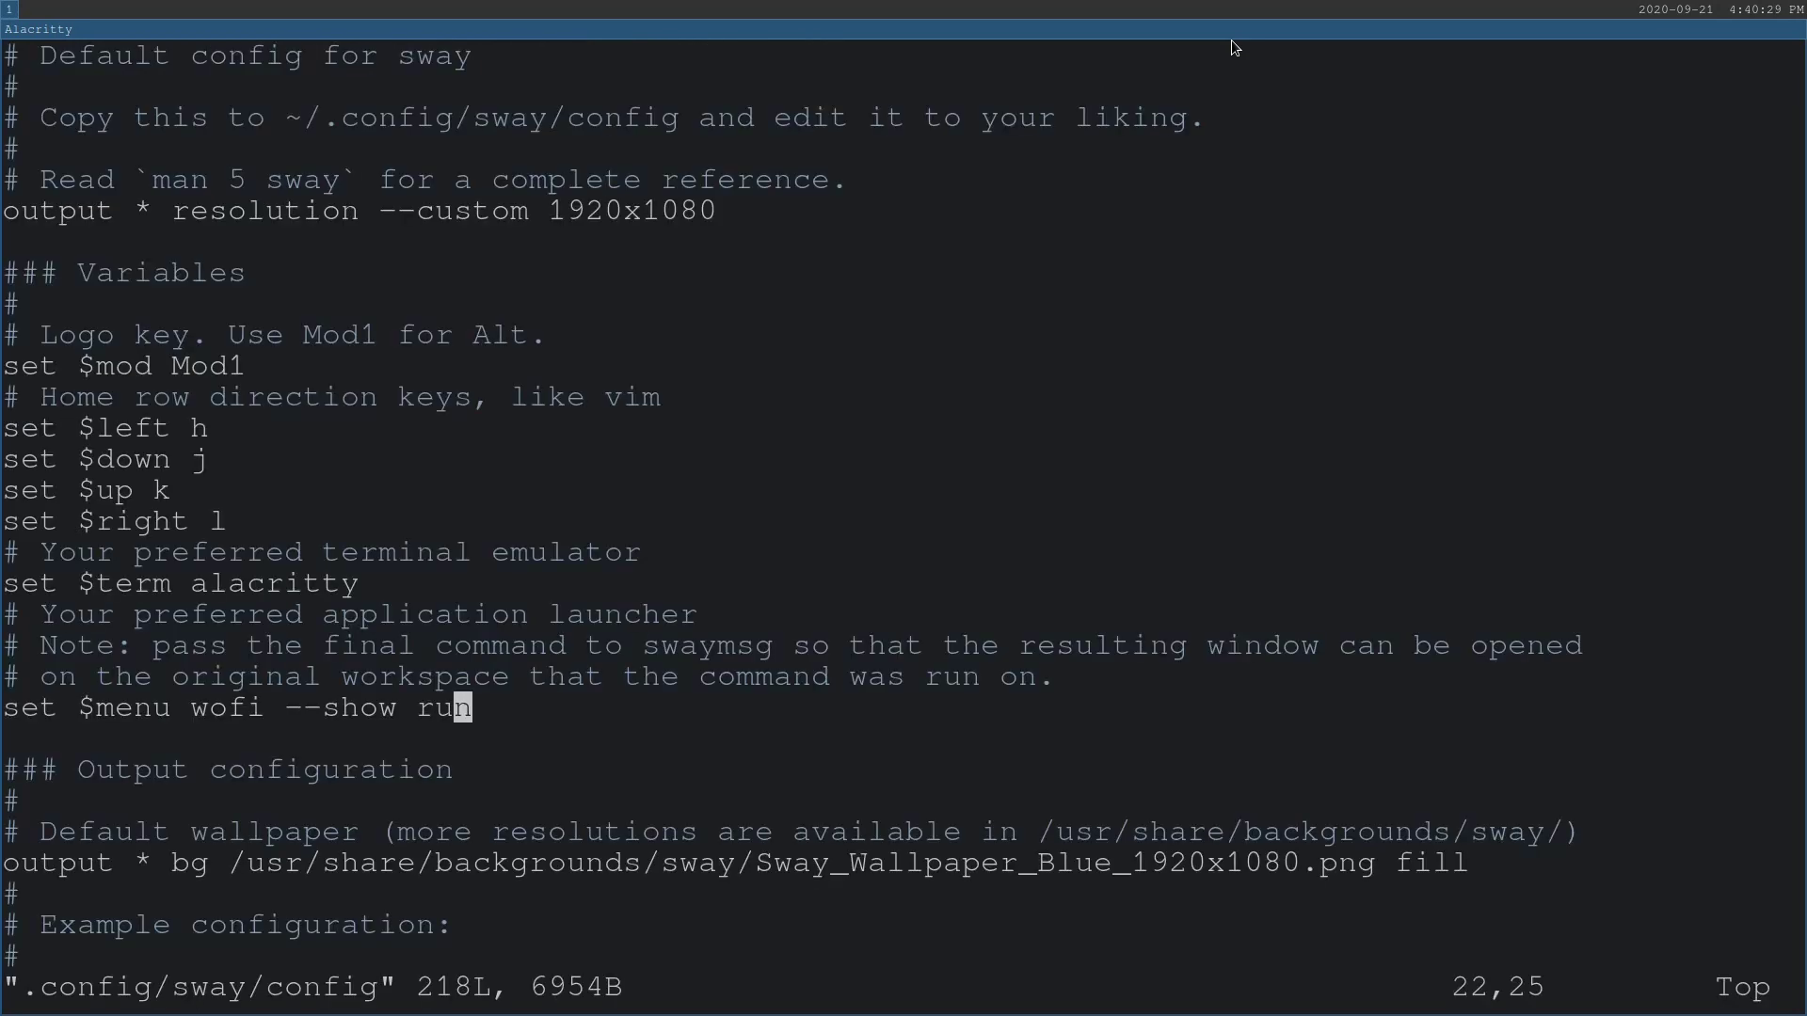
pyautogui.press('k')
pyautogui.press('k')
pyautogui.press('k')
pyautogui.press('k')
pyautogui.press('k')
pyautogui.press('k')
pyautogui.press('k')
pyautogui.press('k')
pyautogui.press('k')
pyautogui.press('k')
pyautogui.press('k')
pyautogui.press('k')
pyautogui.press('k')
pyautogui.press('k')
pyautogui.press('k')
pyautogui.press('k')
pyautogui.write('j')
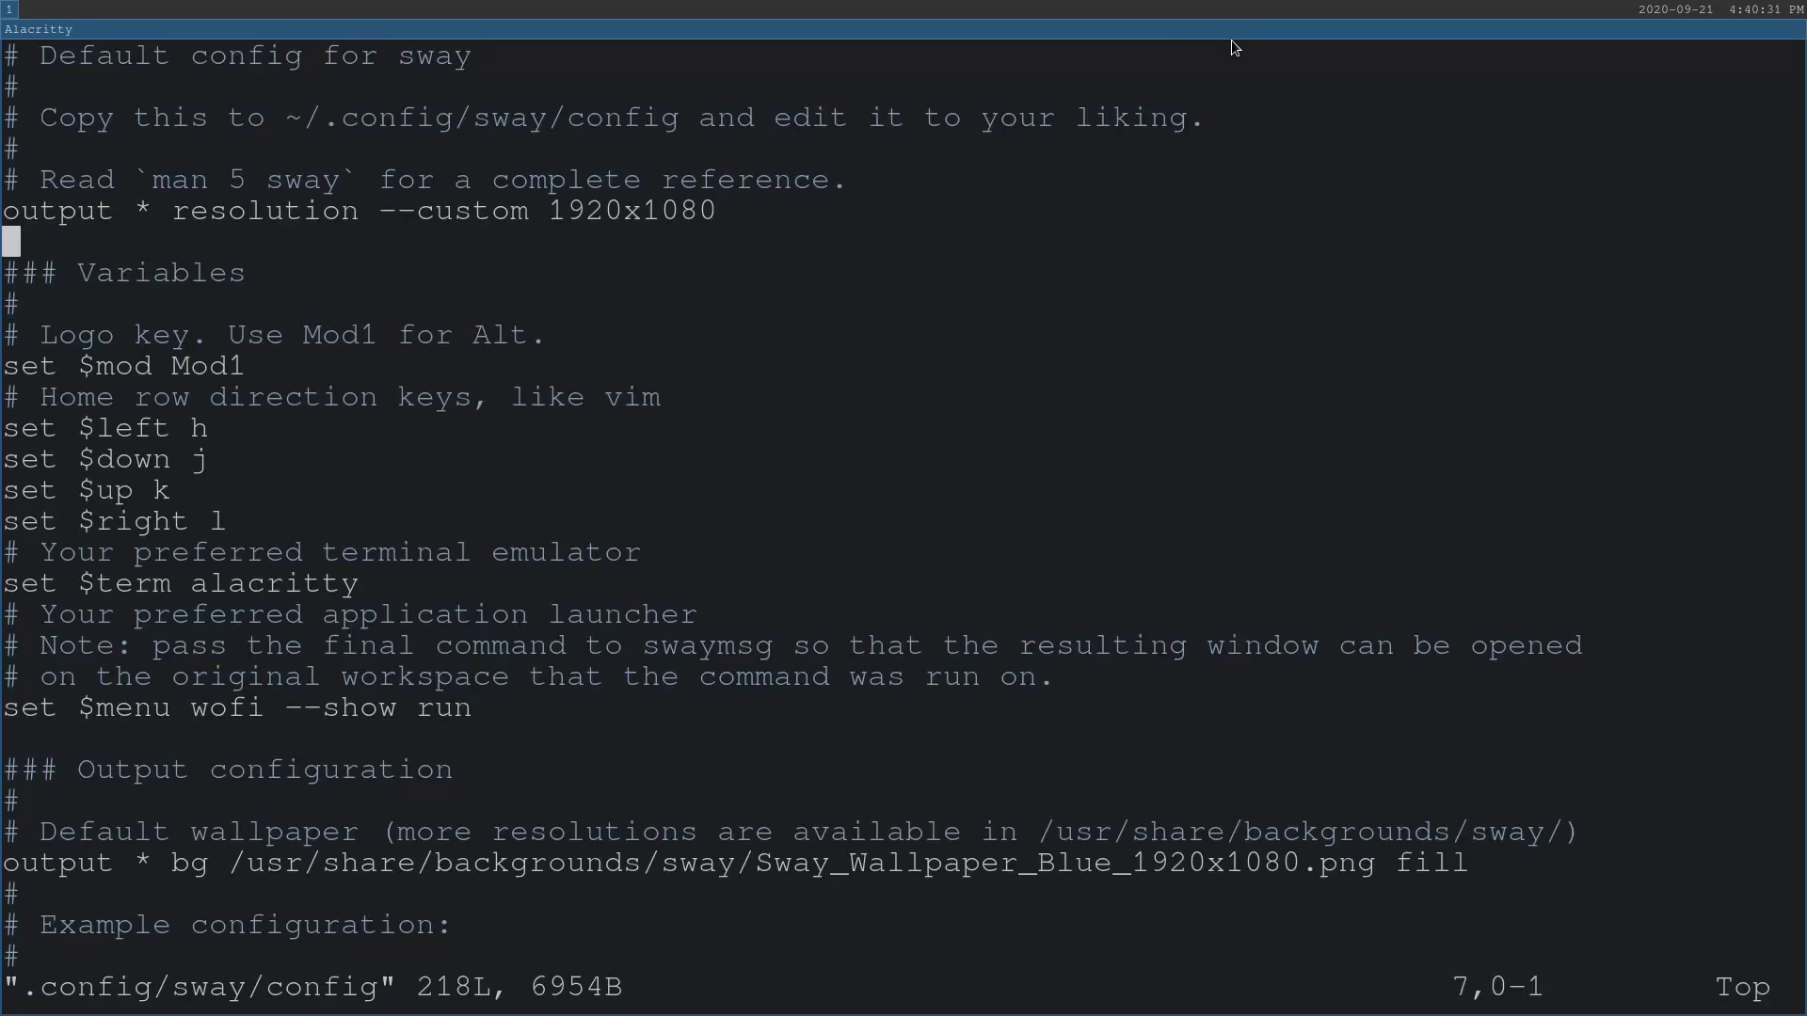
pyautogui.write('ofont ')
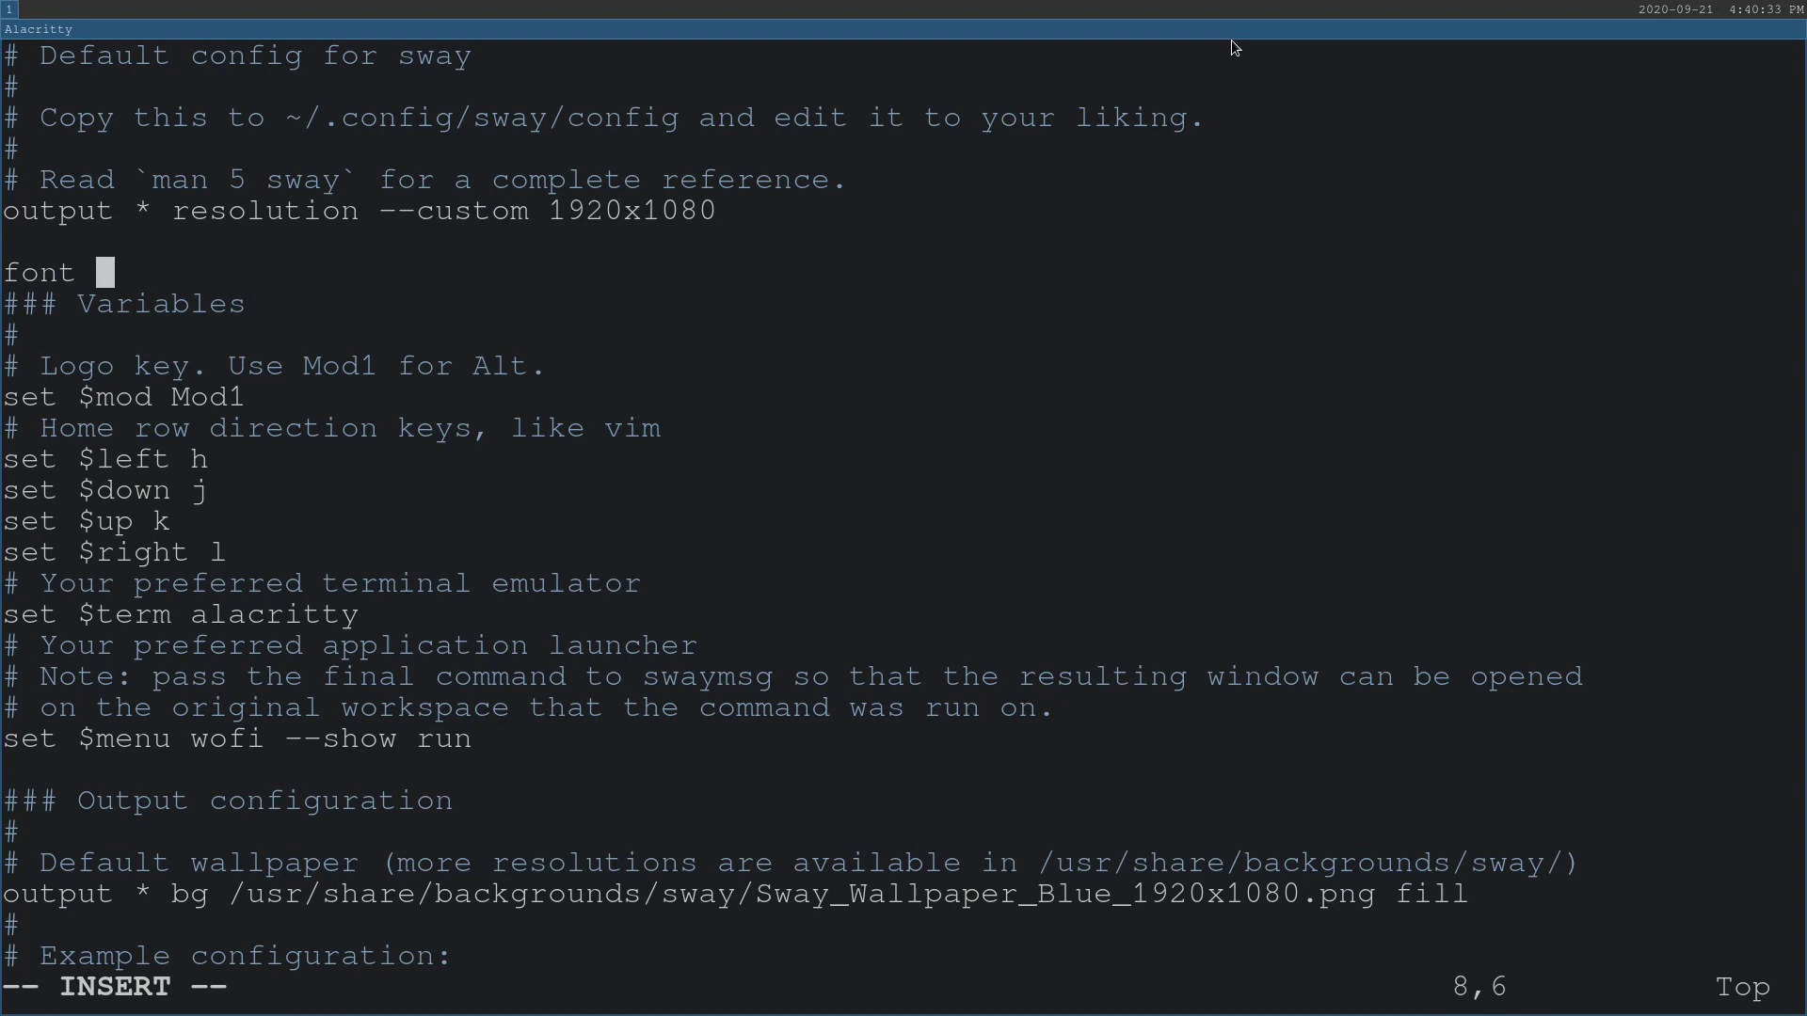
pyautogui.write('pango: ')
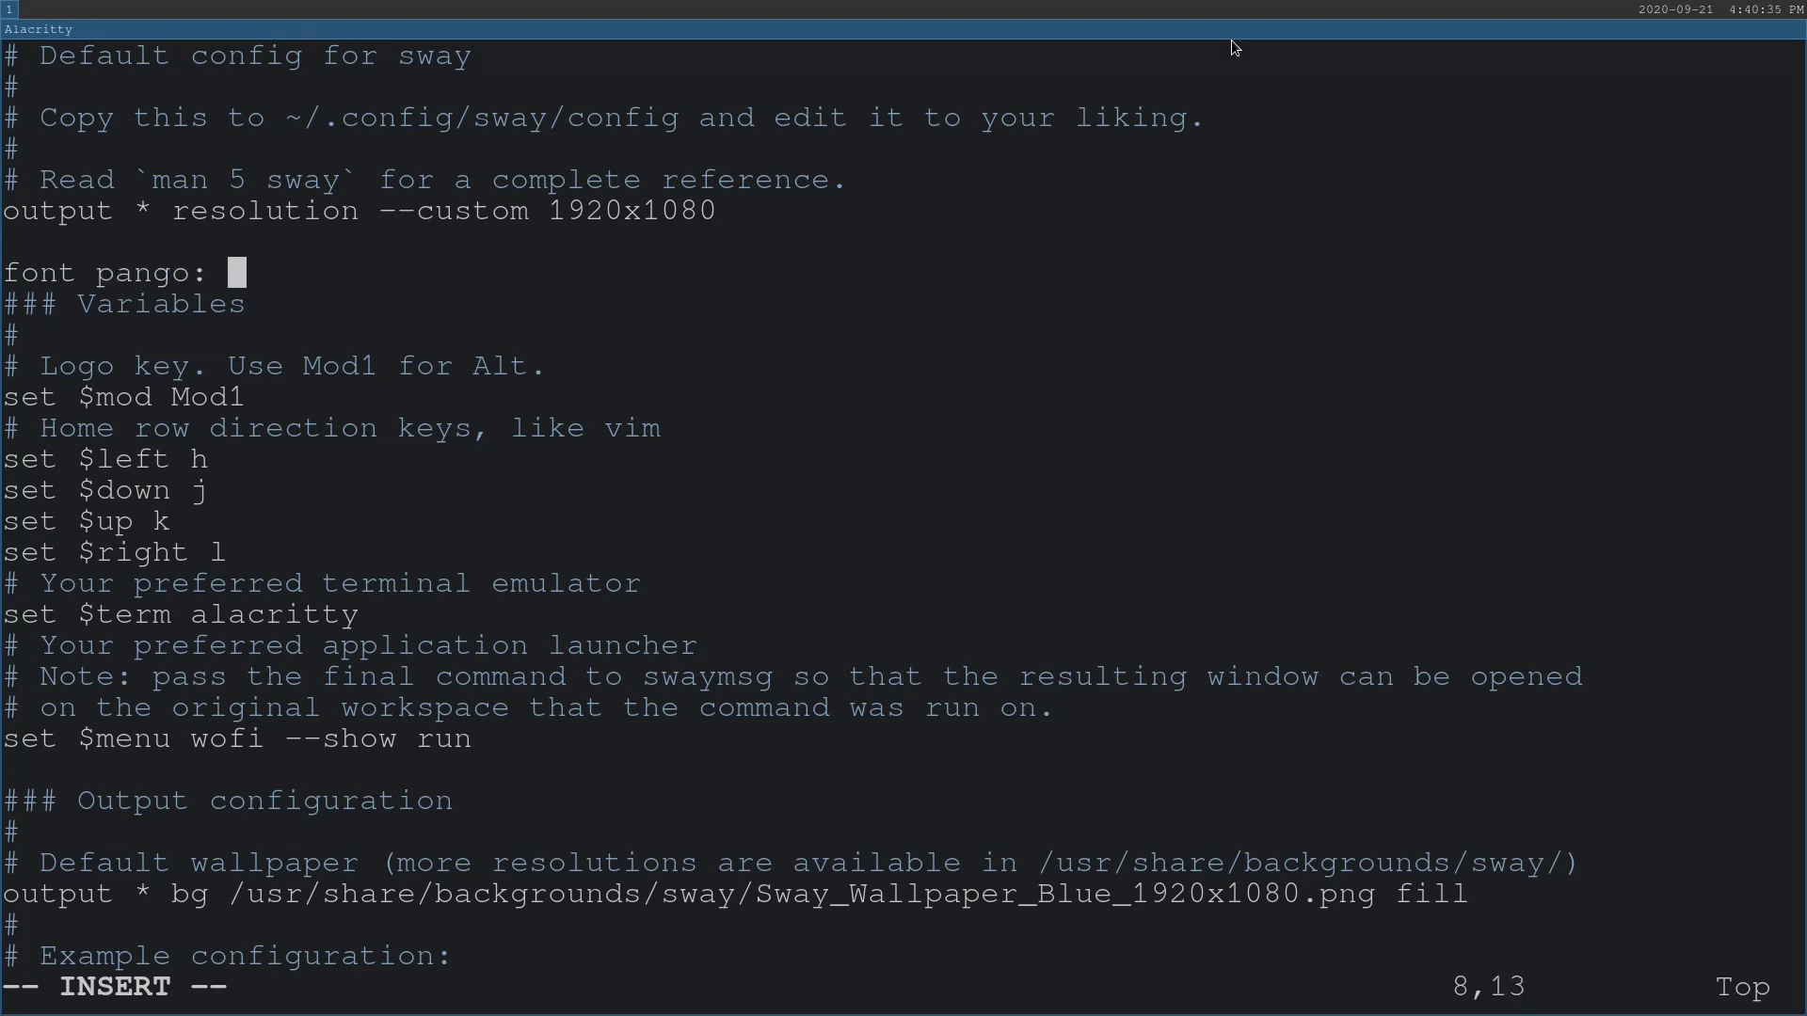
pyautogui.write('SourceCode')
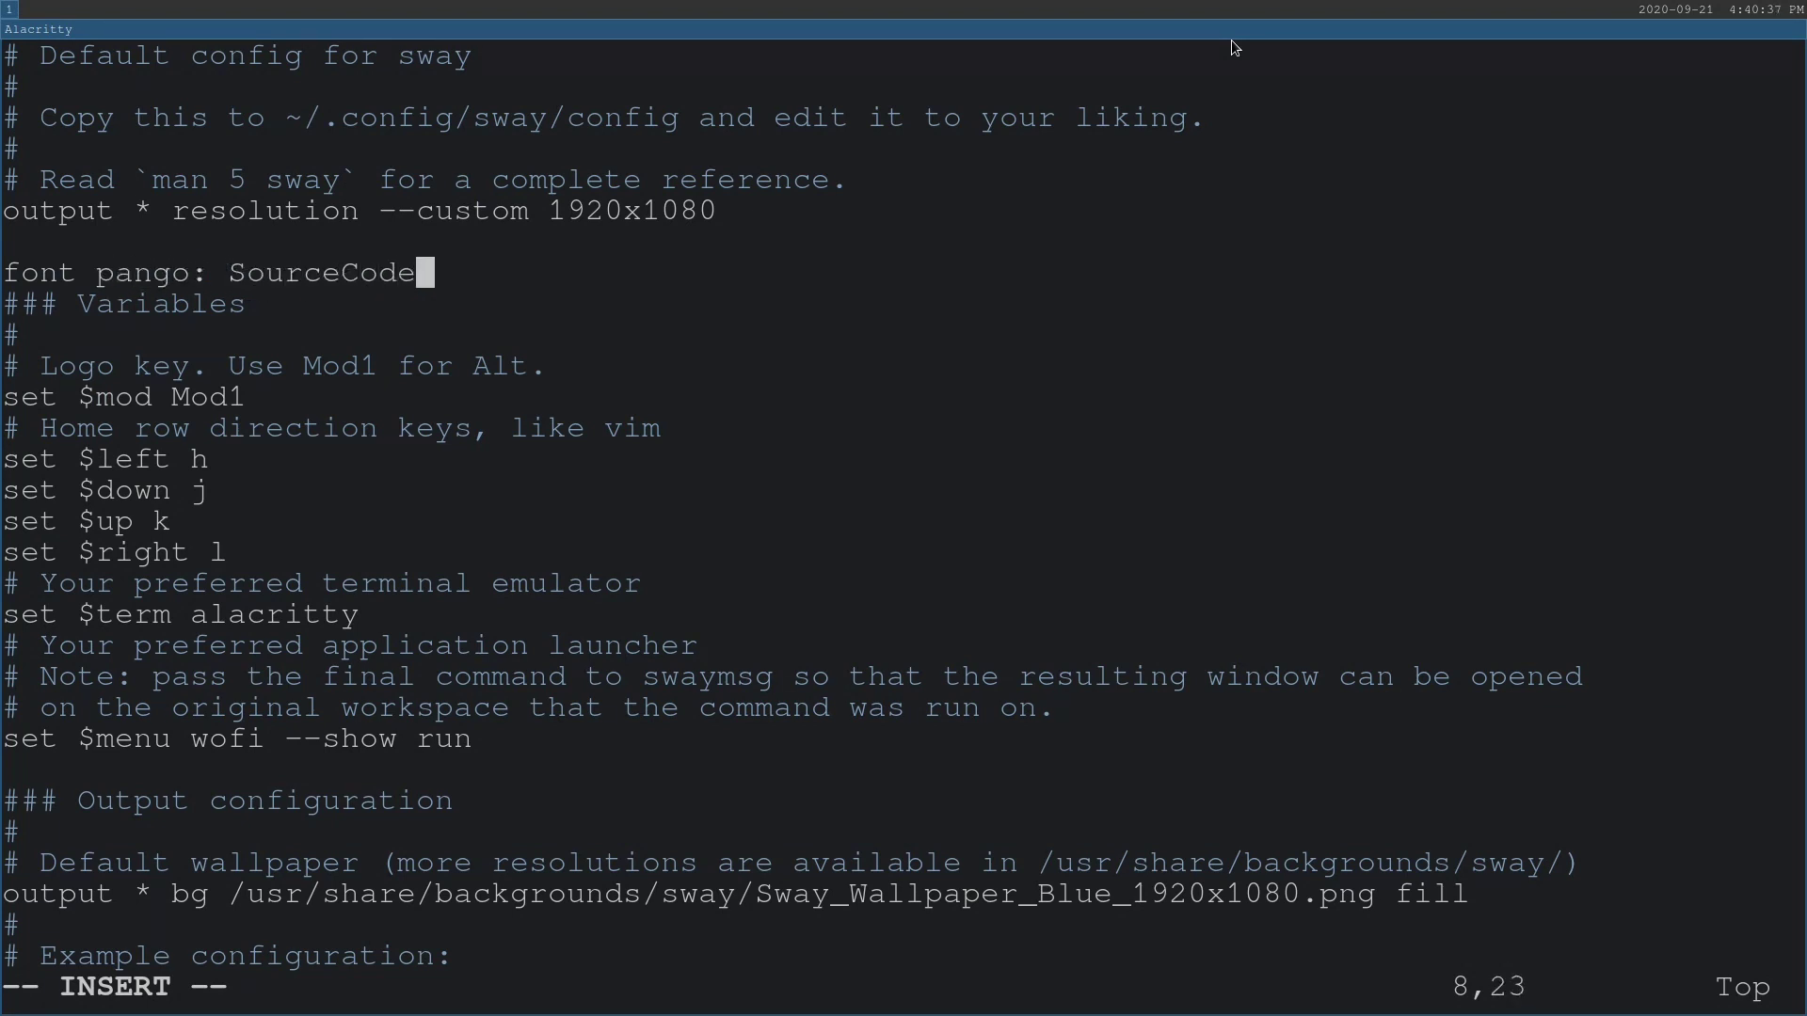
pyautogui.write('Pro Medium ')
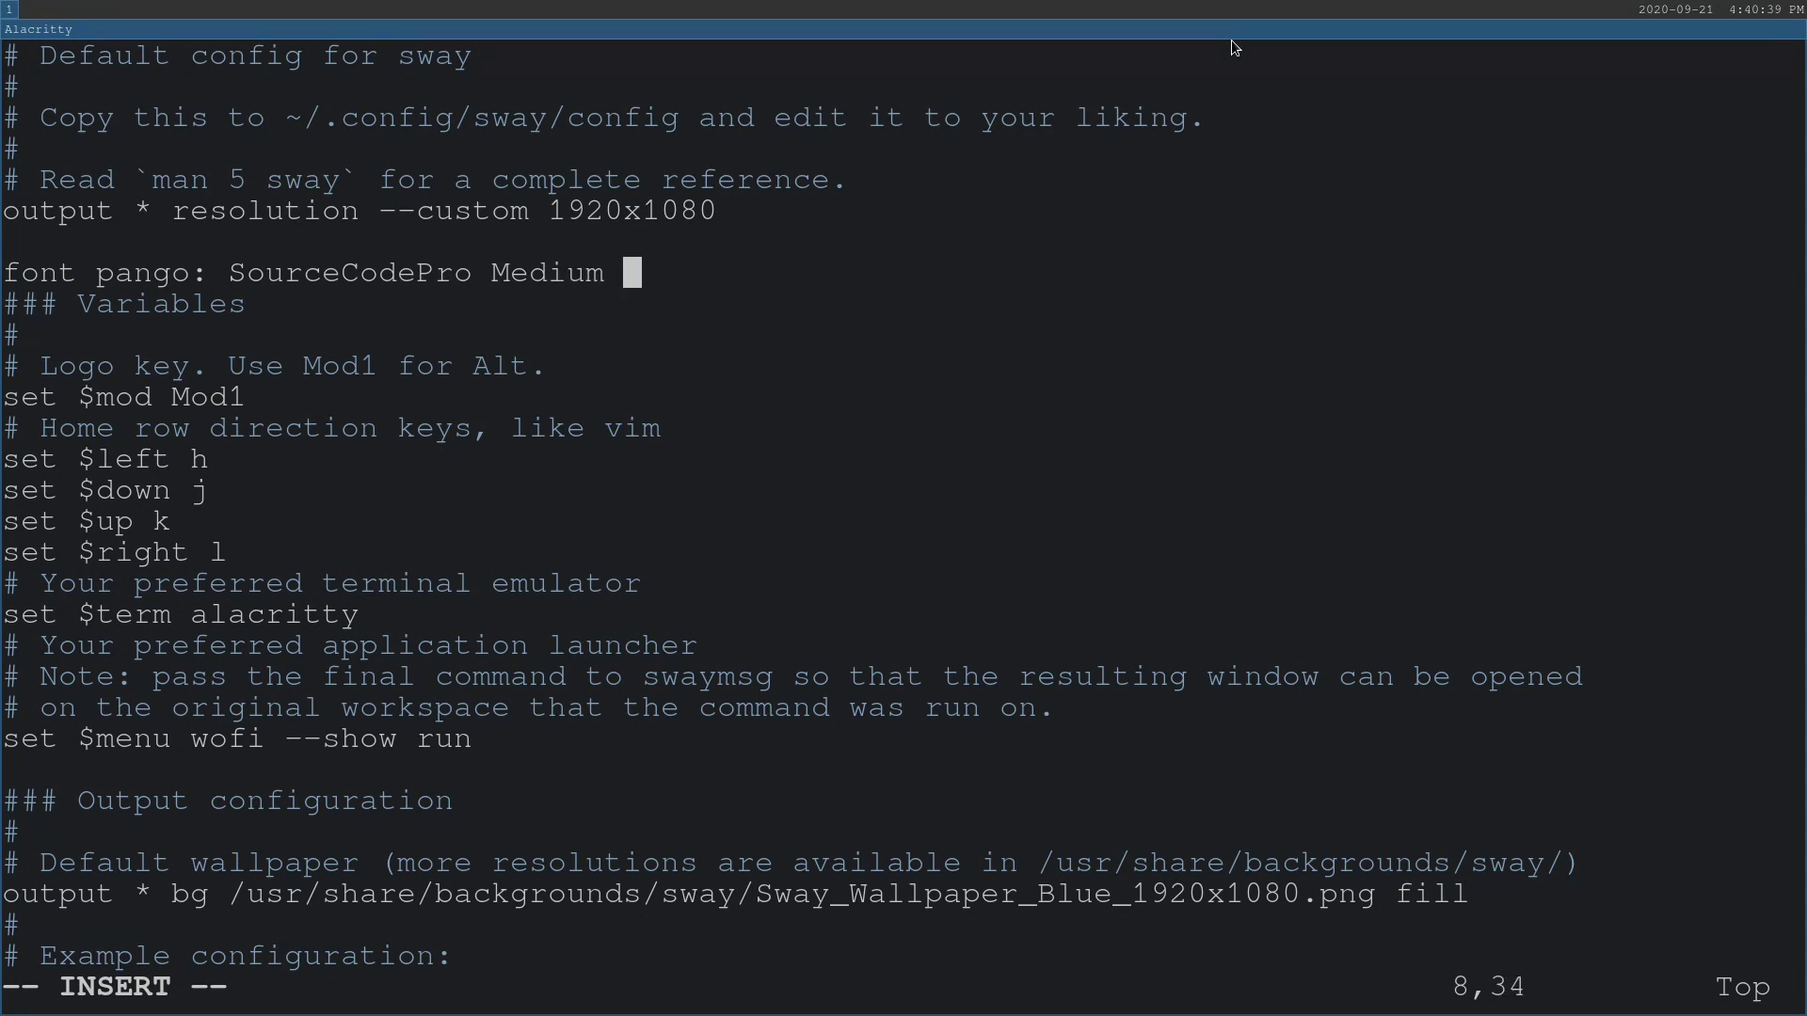
pyautogui.write('12')
pyautogui.press('Escape')
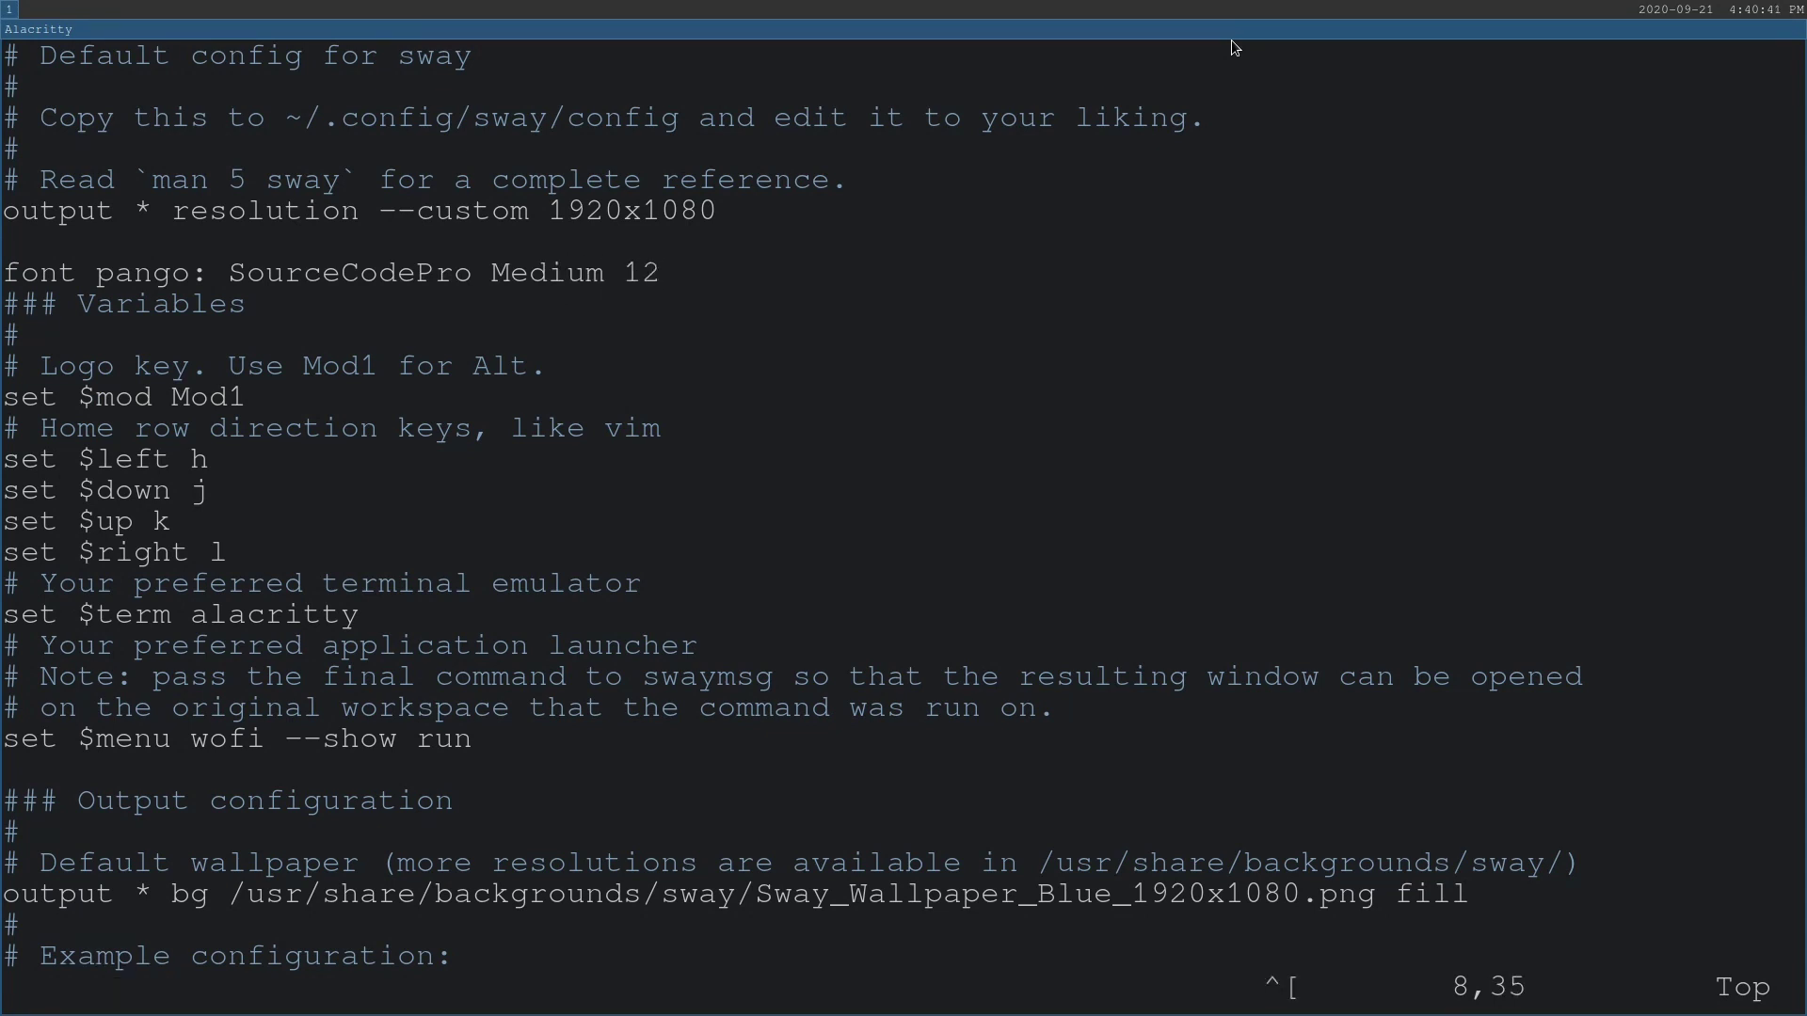
# Step: Save and quit Vim, reload Sway to apply the font, and enlarge terminal text
pyautogui.write(':wq')
pyautogui.press('Return')
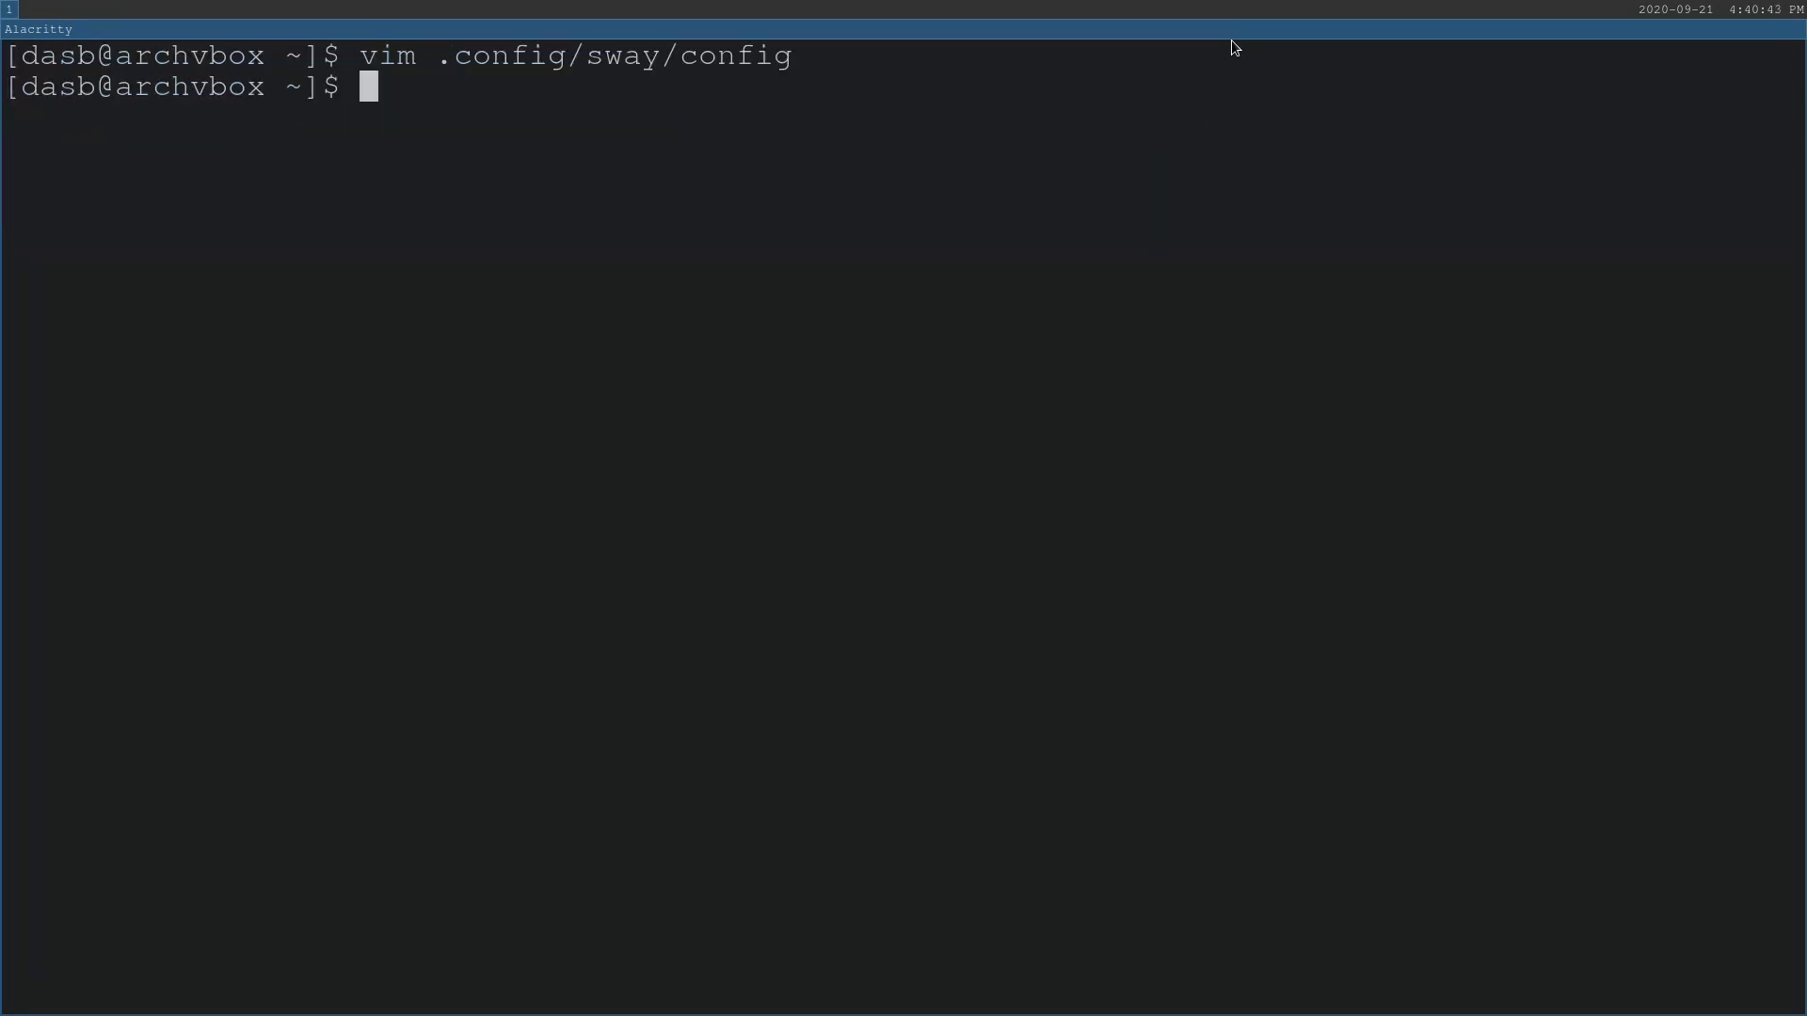
pyautogui.press('super+shift+c')
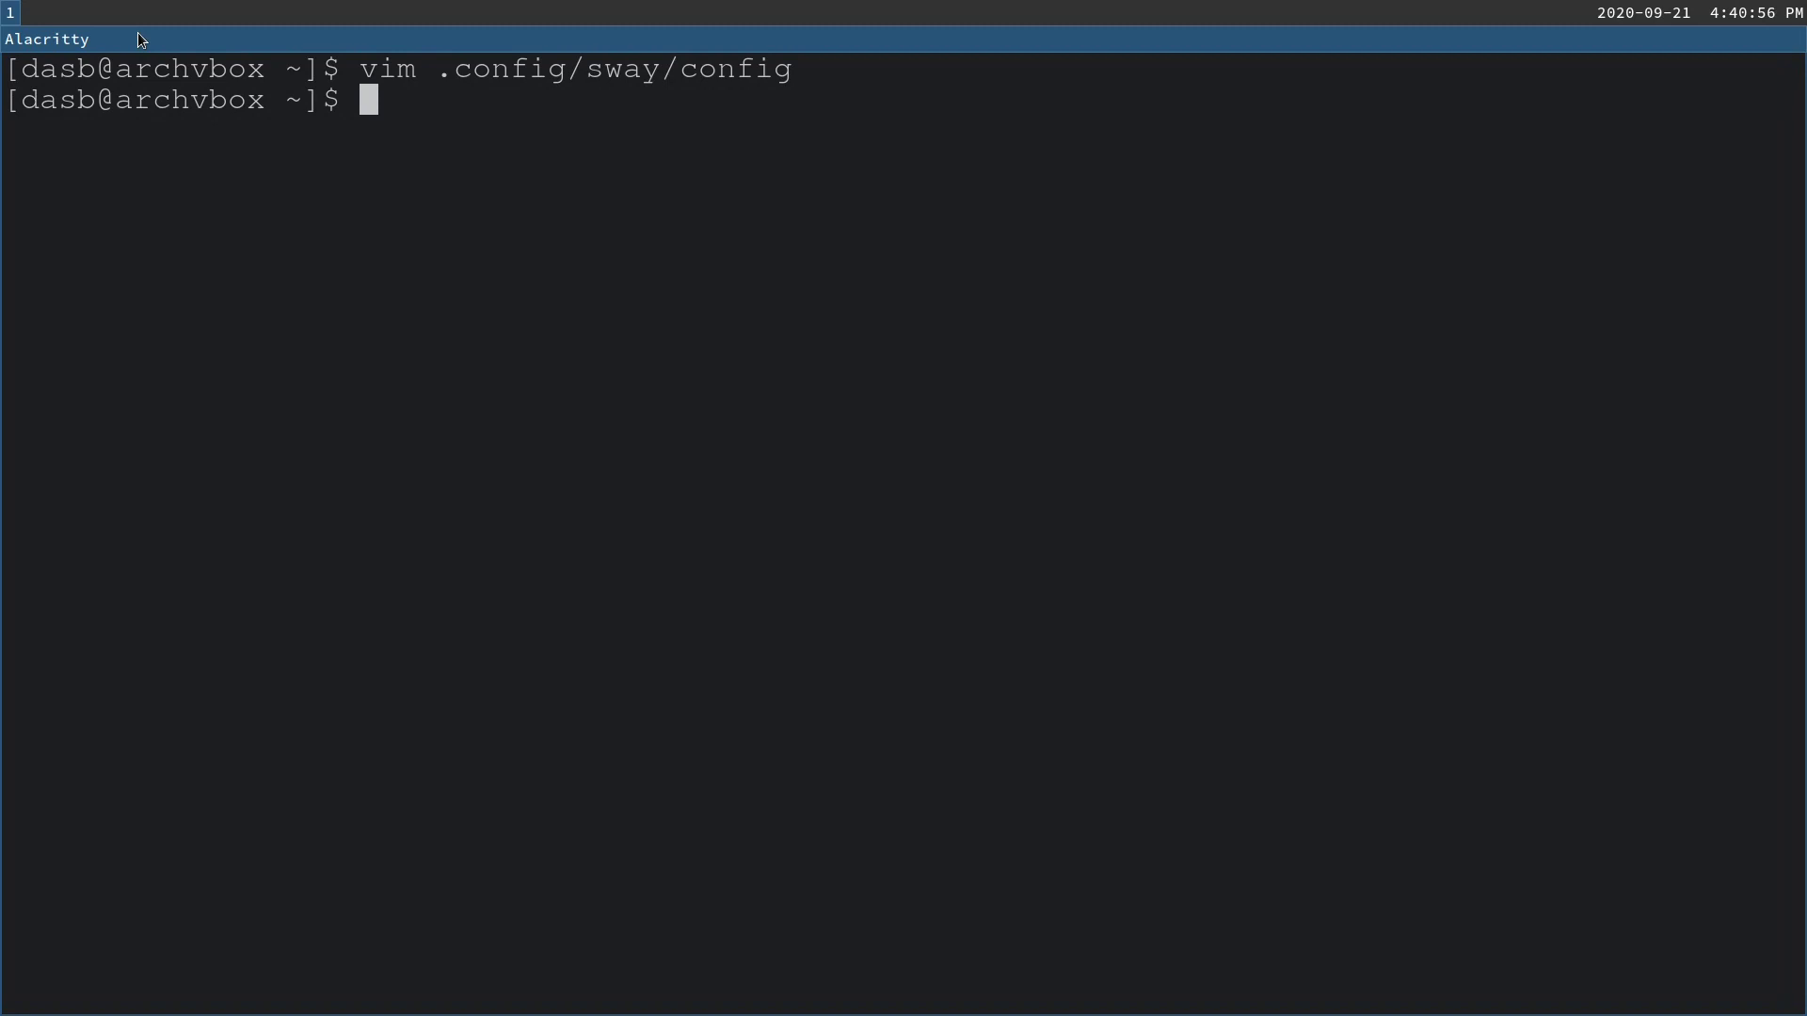
pyautogui.hotkey('ctrl', '+')
pyautogui.hotkey('ctrl', '+')
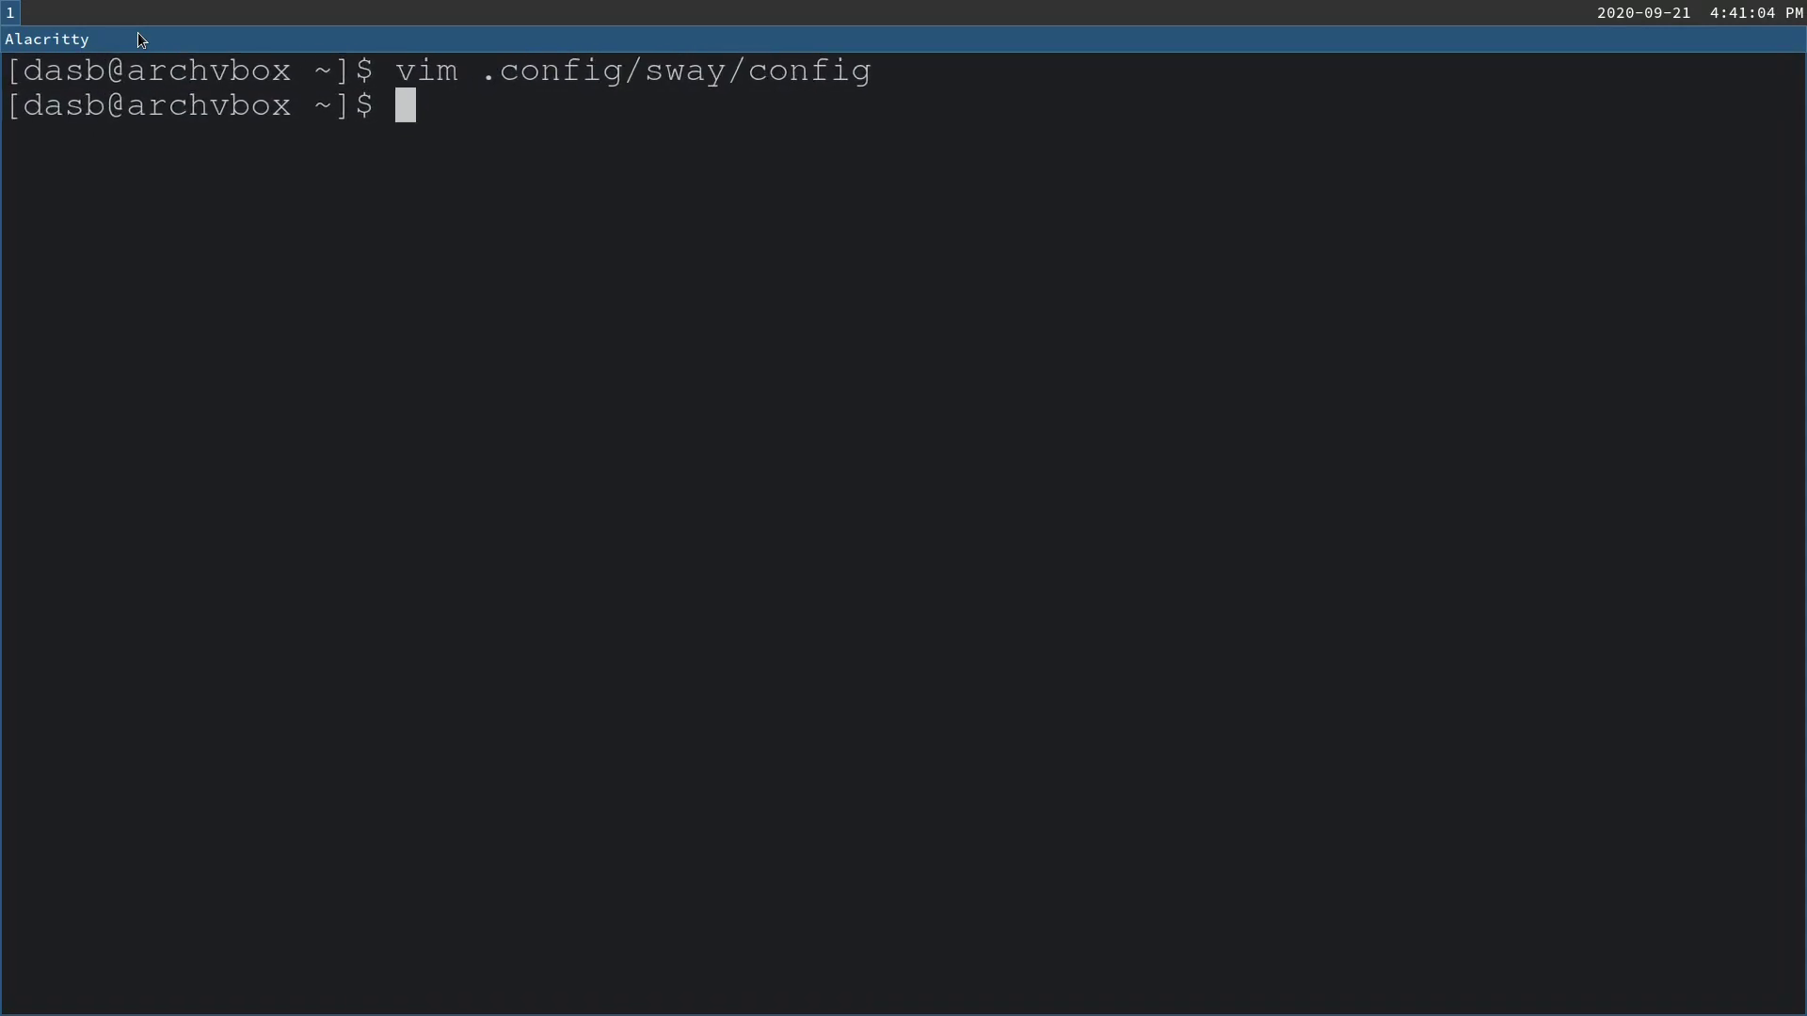
# Step: Create the .config/alacritty folder with mkdir
pyautogui.hotkey('ctrl', 'l')
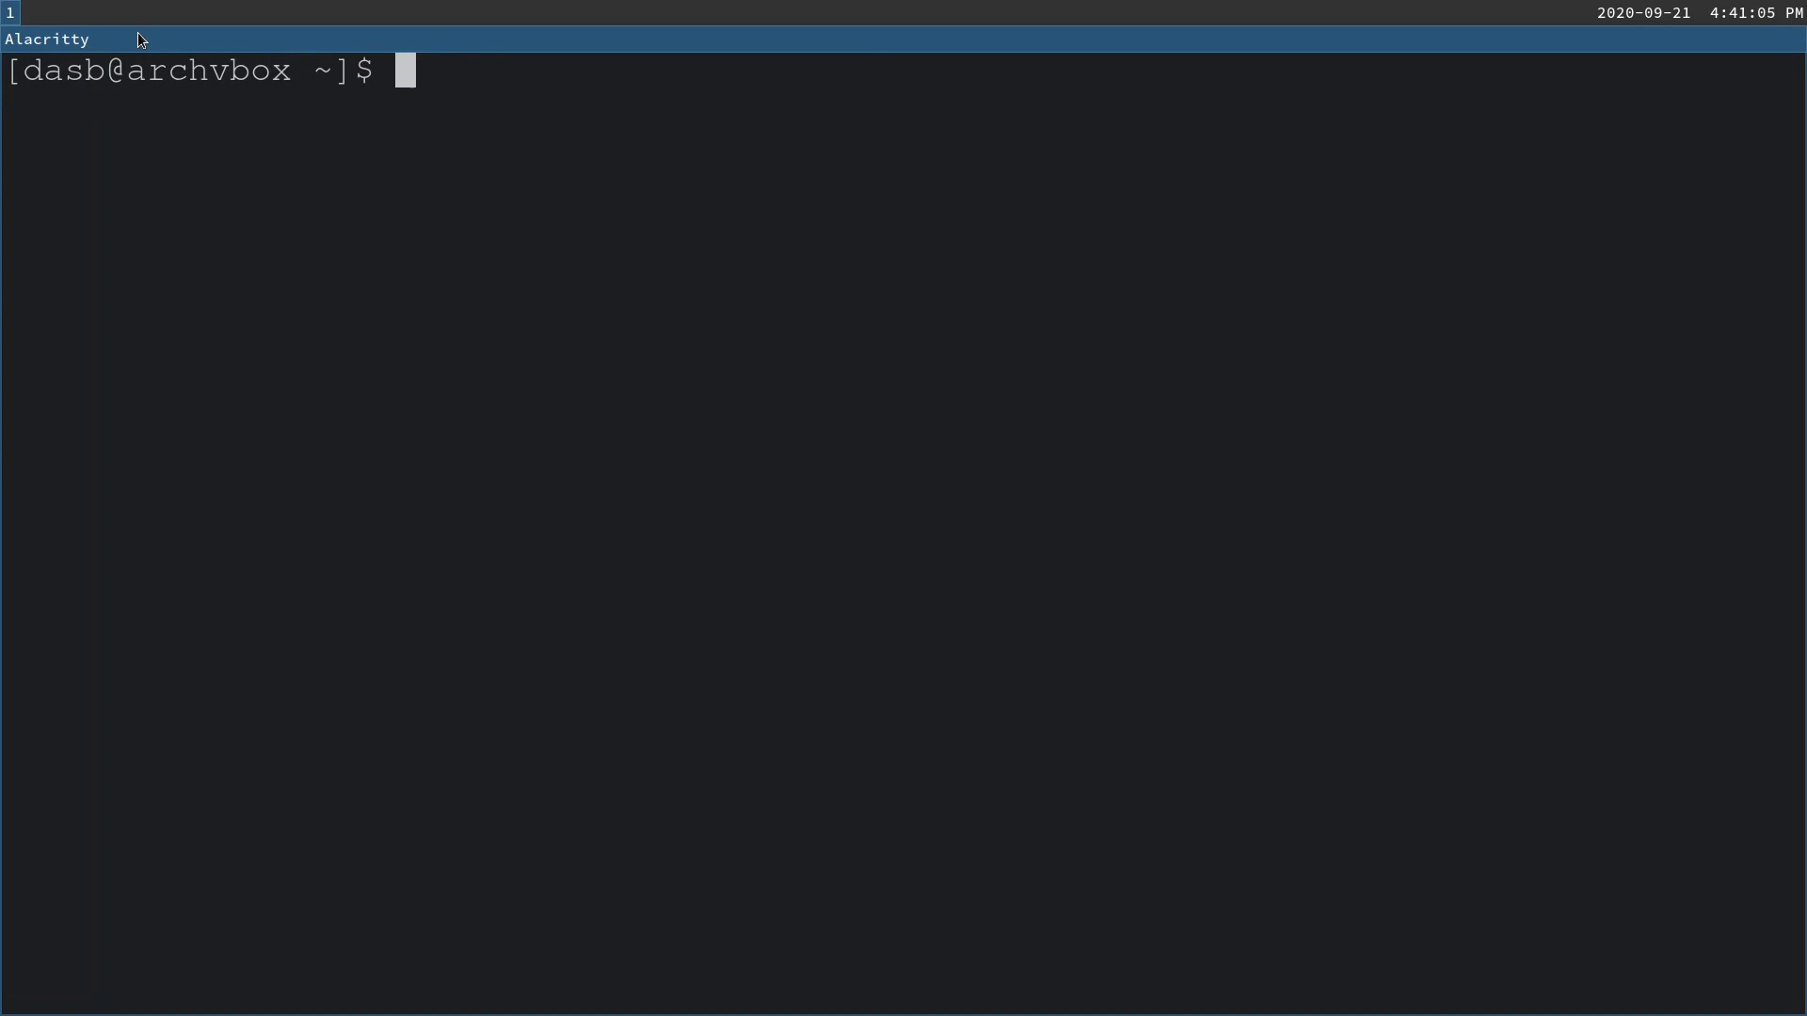
pyautogui.write('mkdir .')
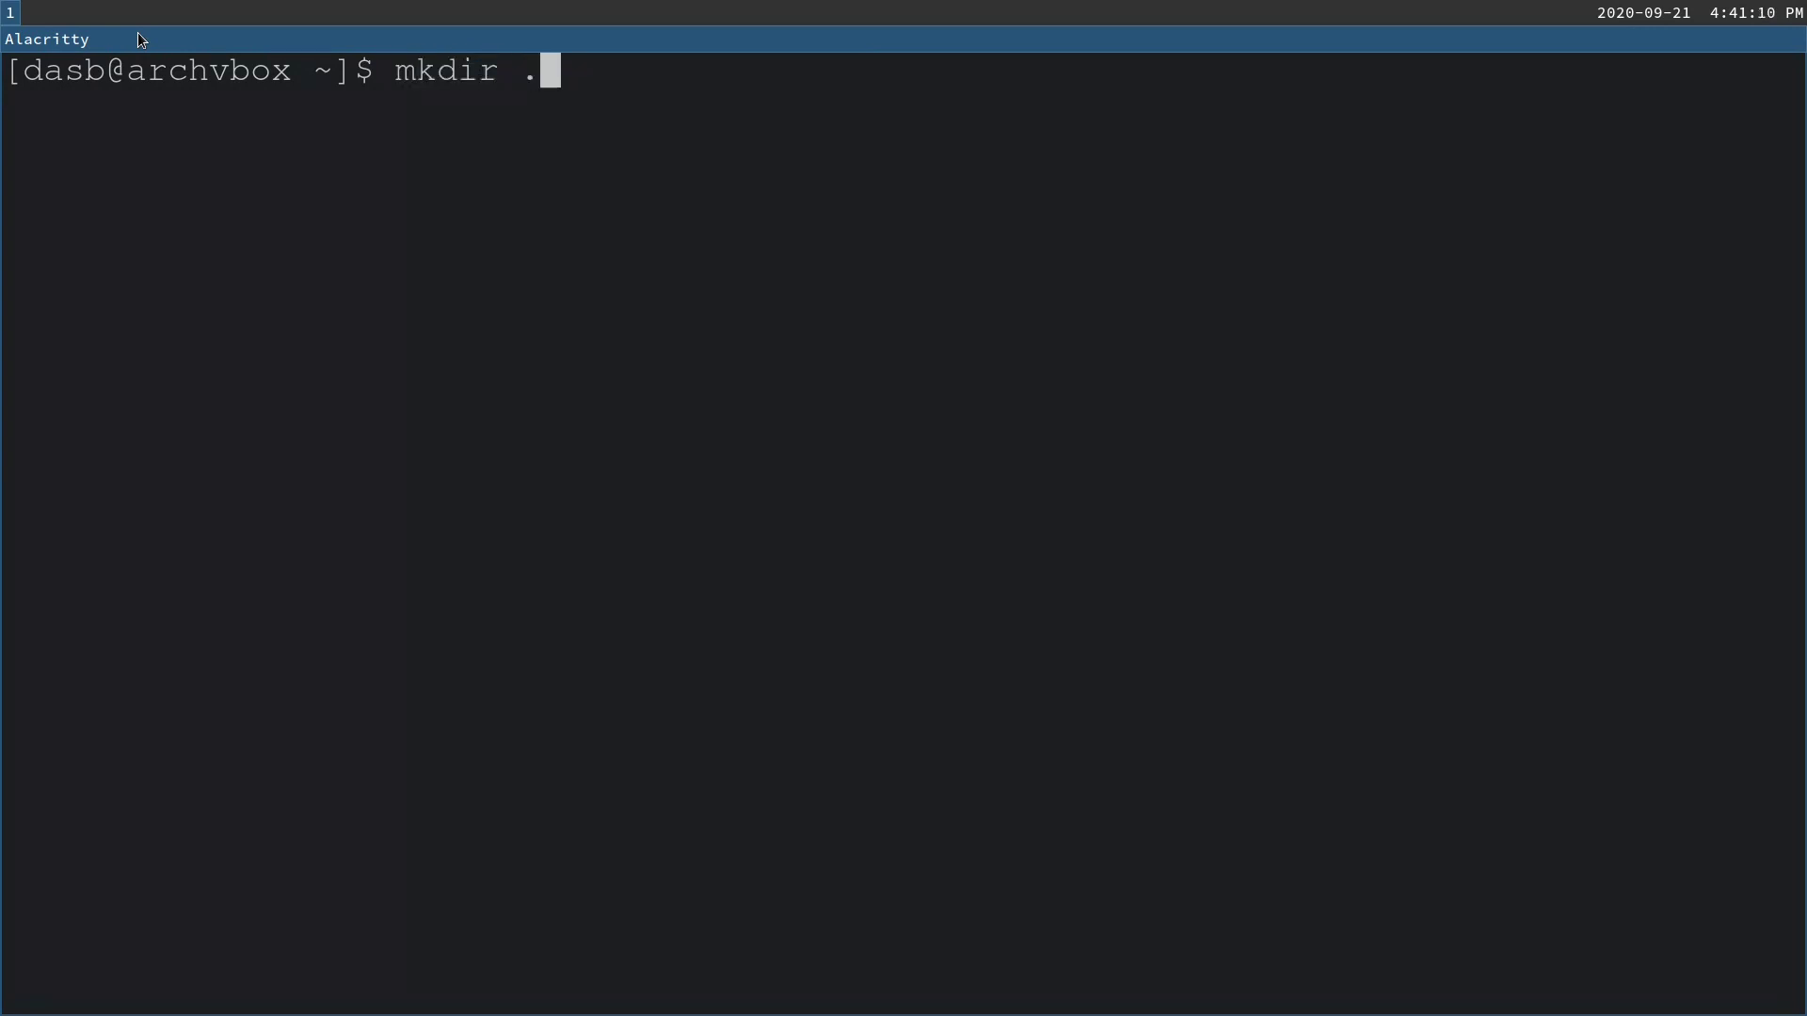
pyautogui.write('config/alacritty')
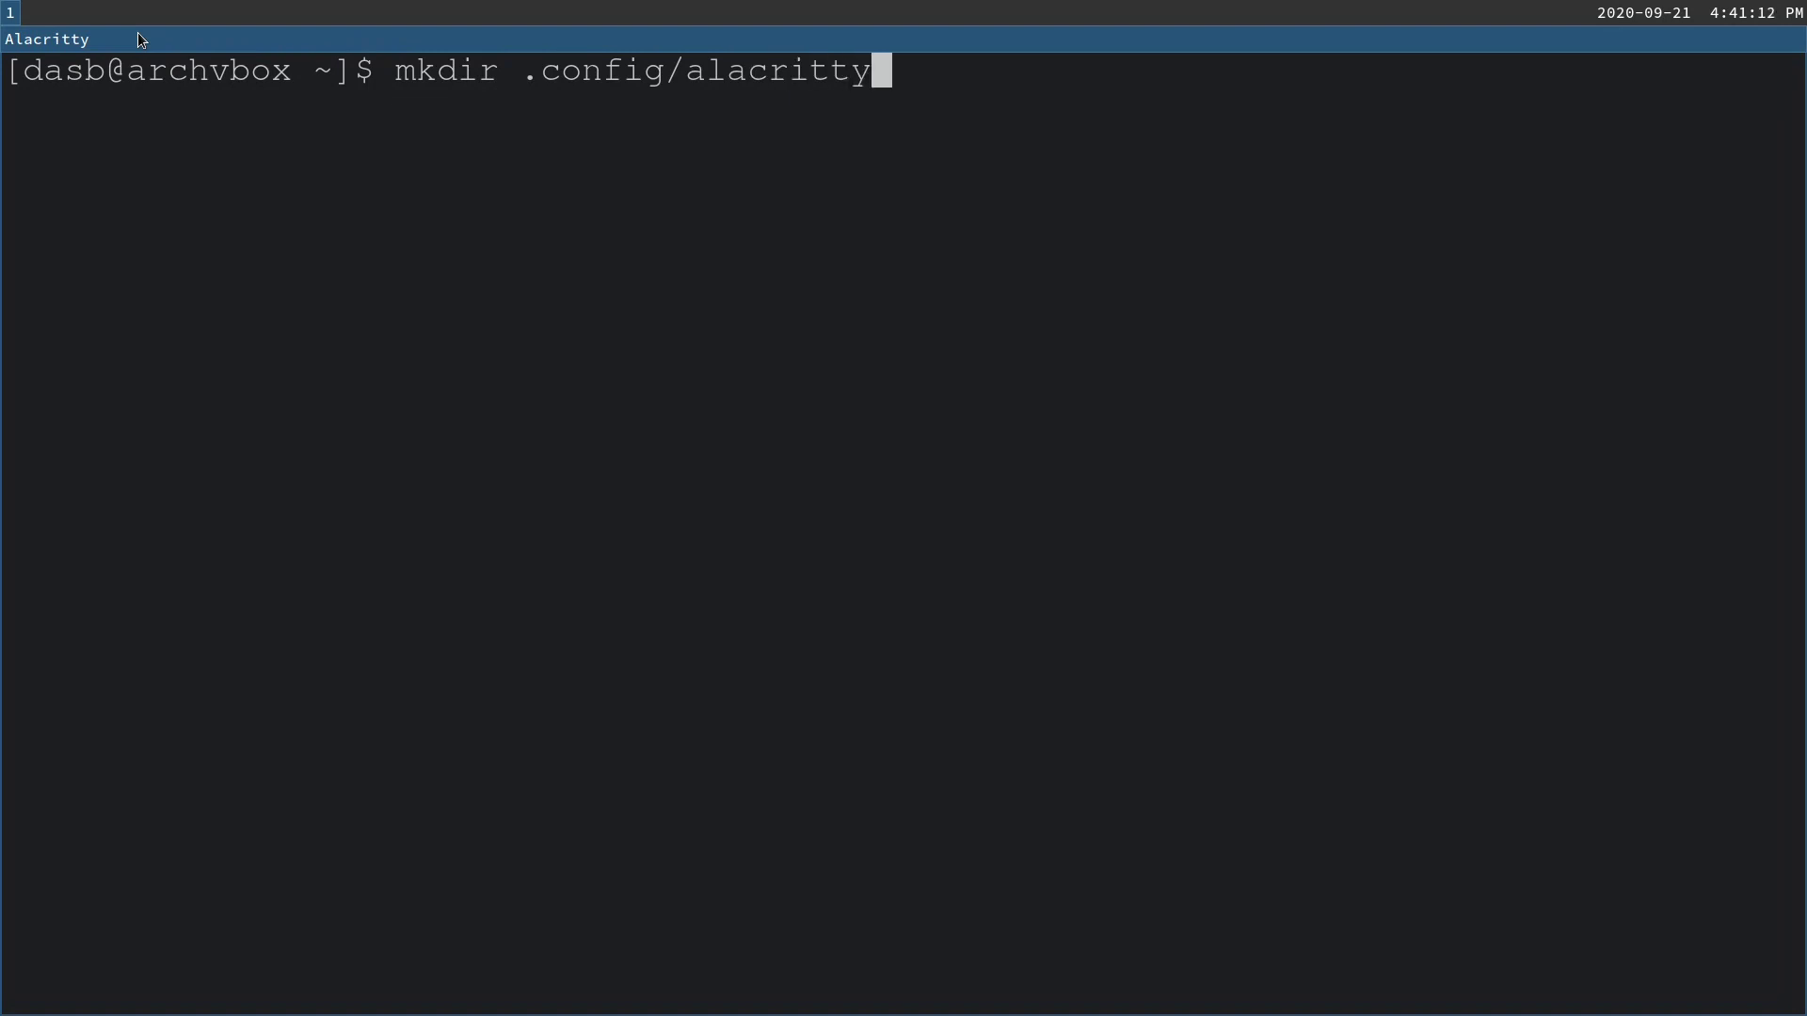
pyautogui.press('Return')
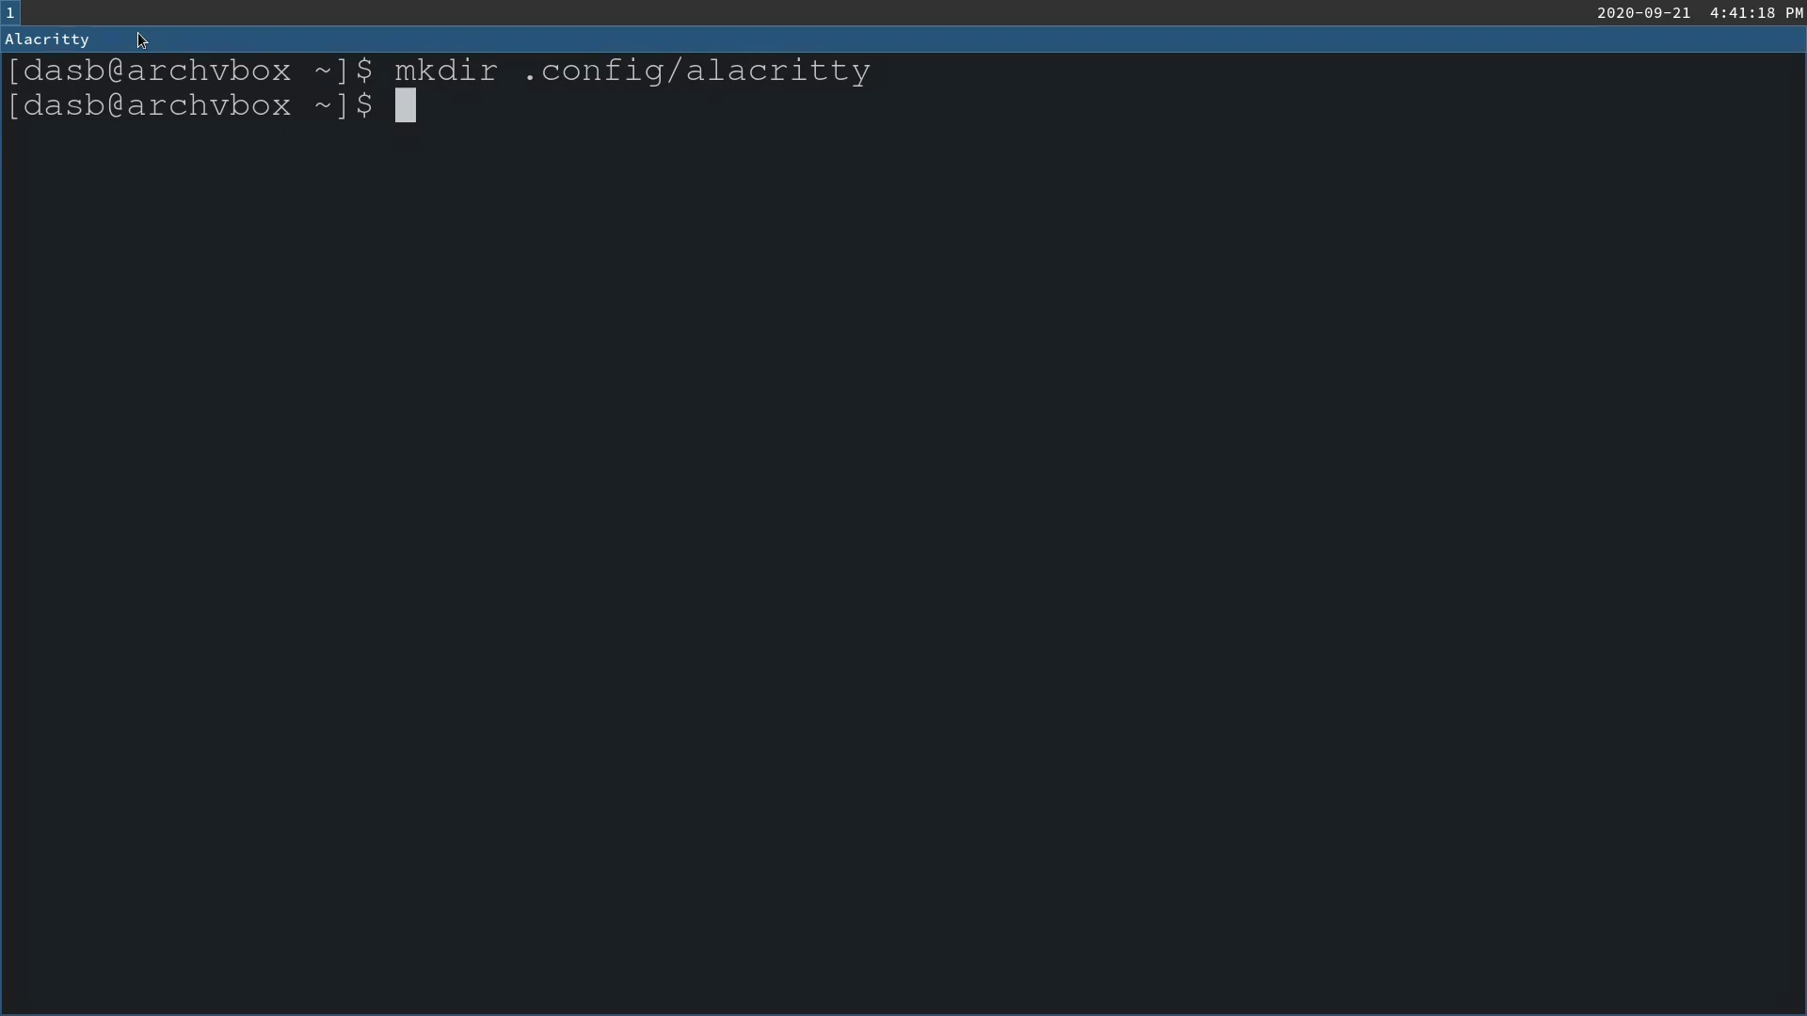
# Step: Copy /usr/share/doc/alacritty/example/alacritty.yml into .config/alacritty/
pyautogui.write('cp /')
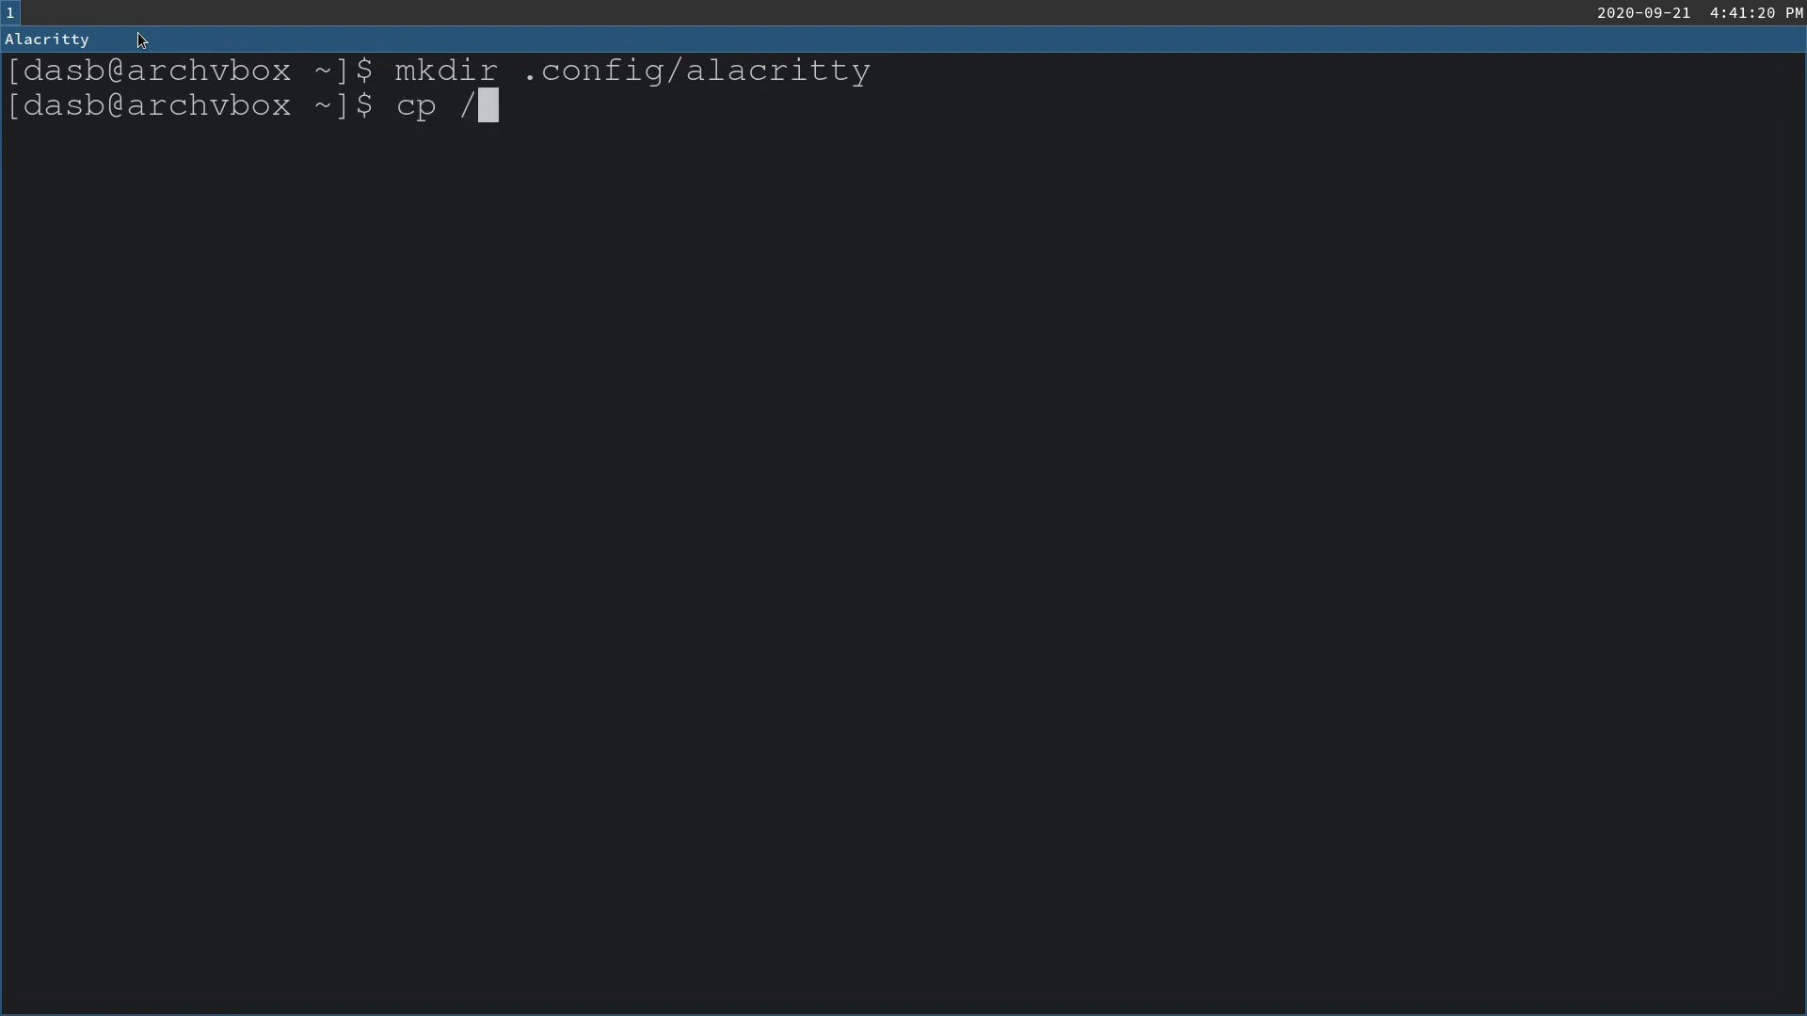
pyautogui.write('us')
pyautogui.press('Tab')
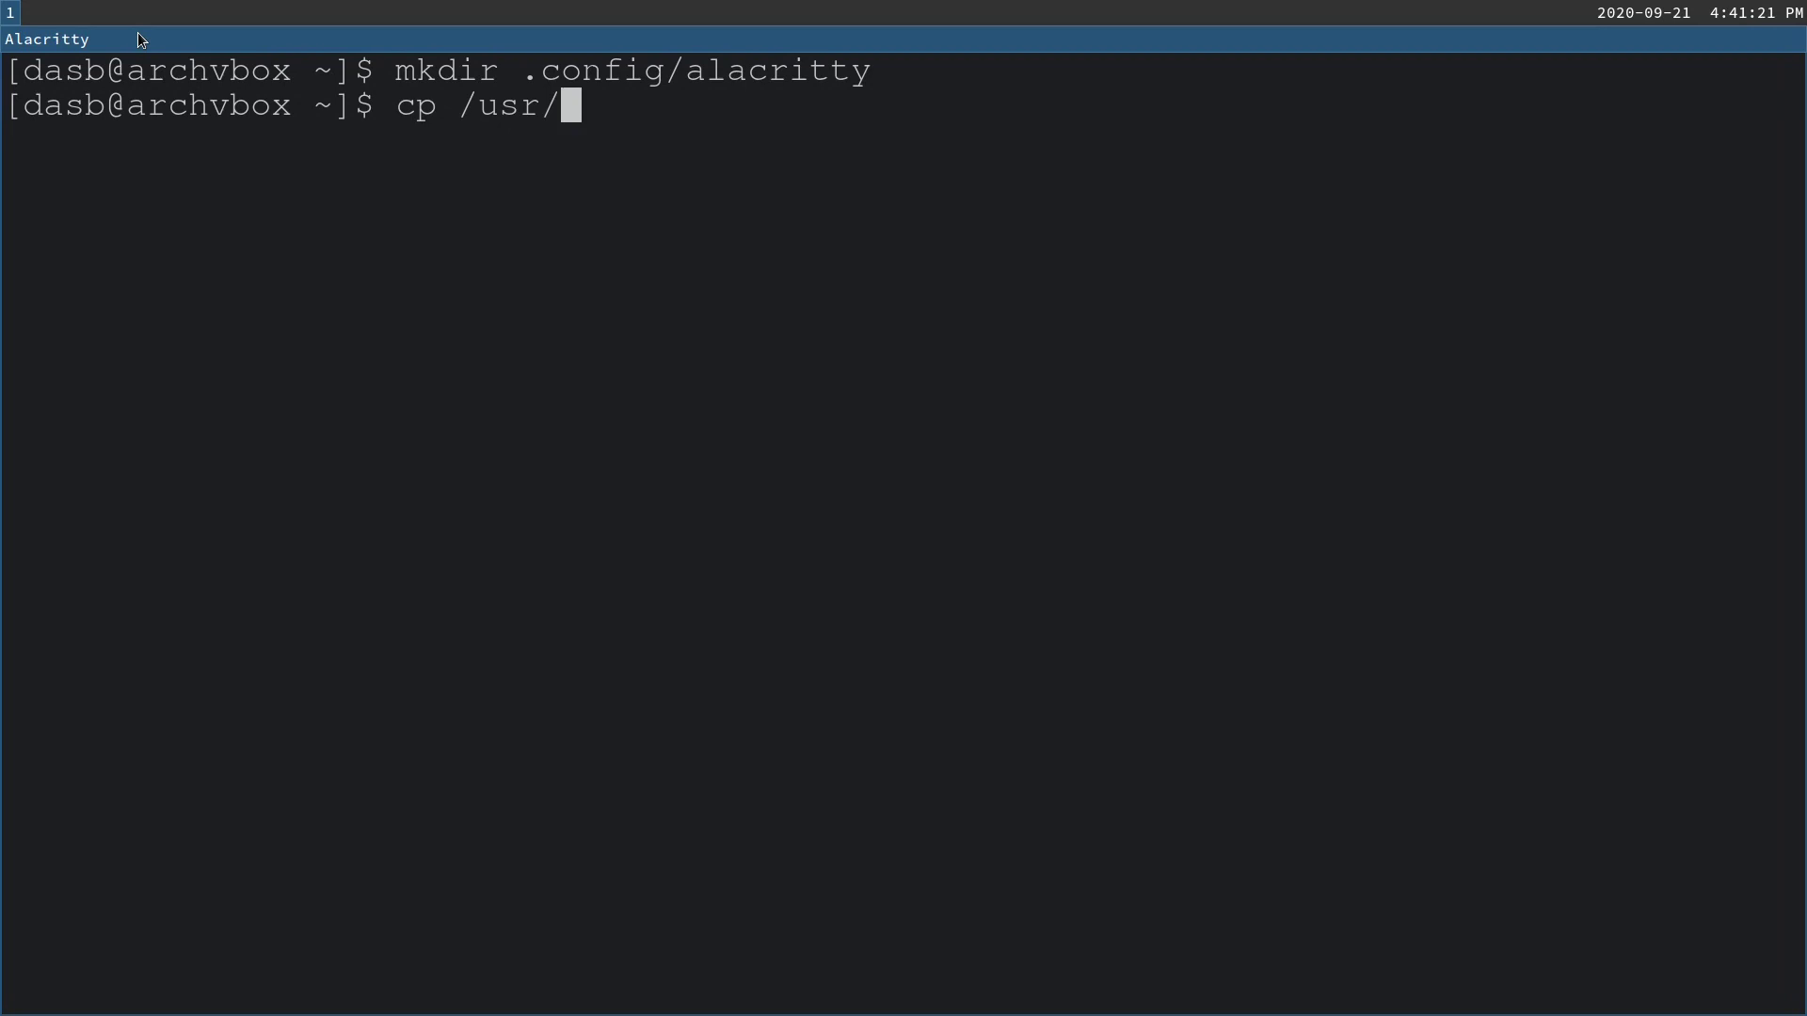
pyautogui.write('sha')
pyautogui.press('Tab')
pyautogui.write('d')
pyautogui.press('Tab')
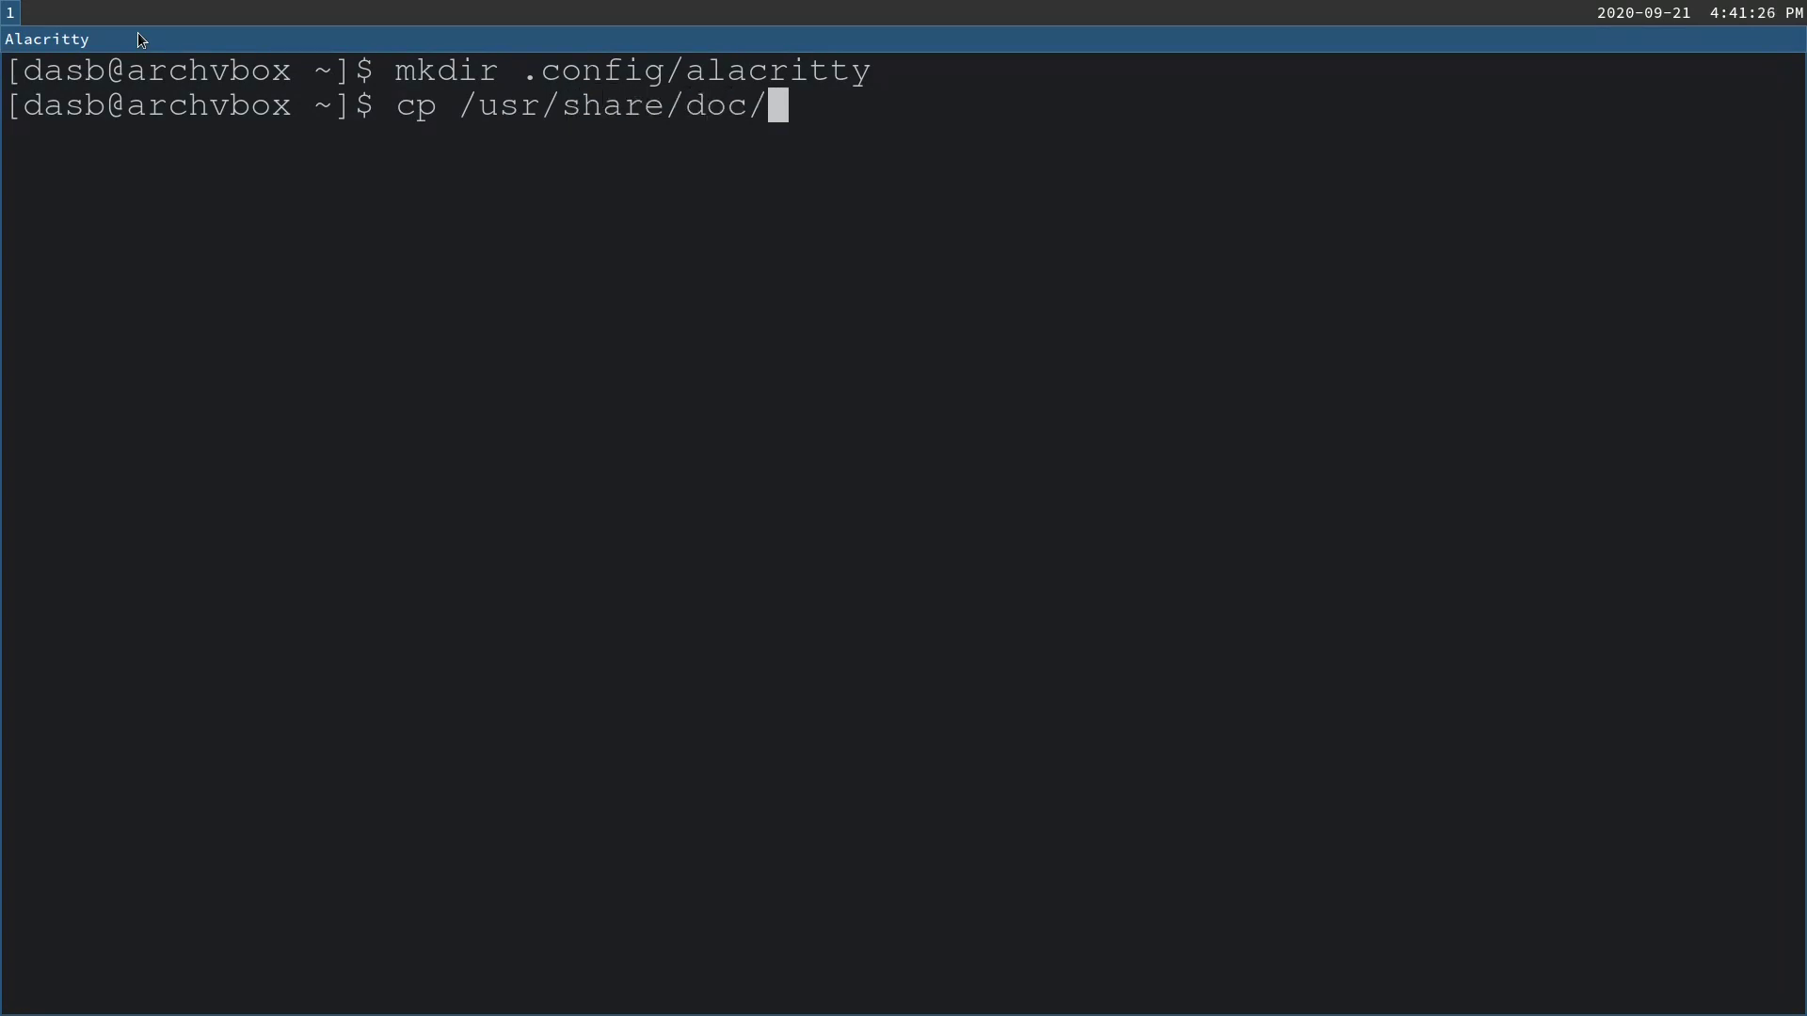
pyautogui.write('ala')
pyautogui.press('Tab')
pyautogui.write('ala')
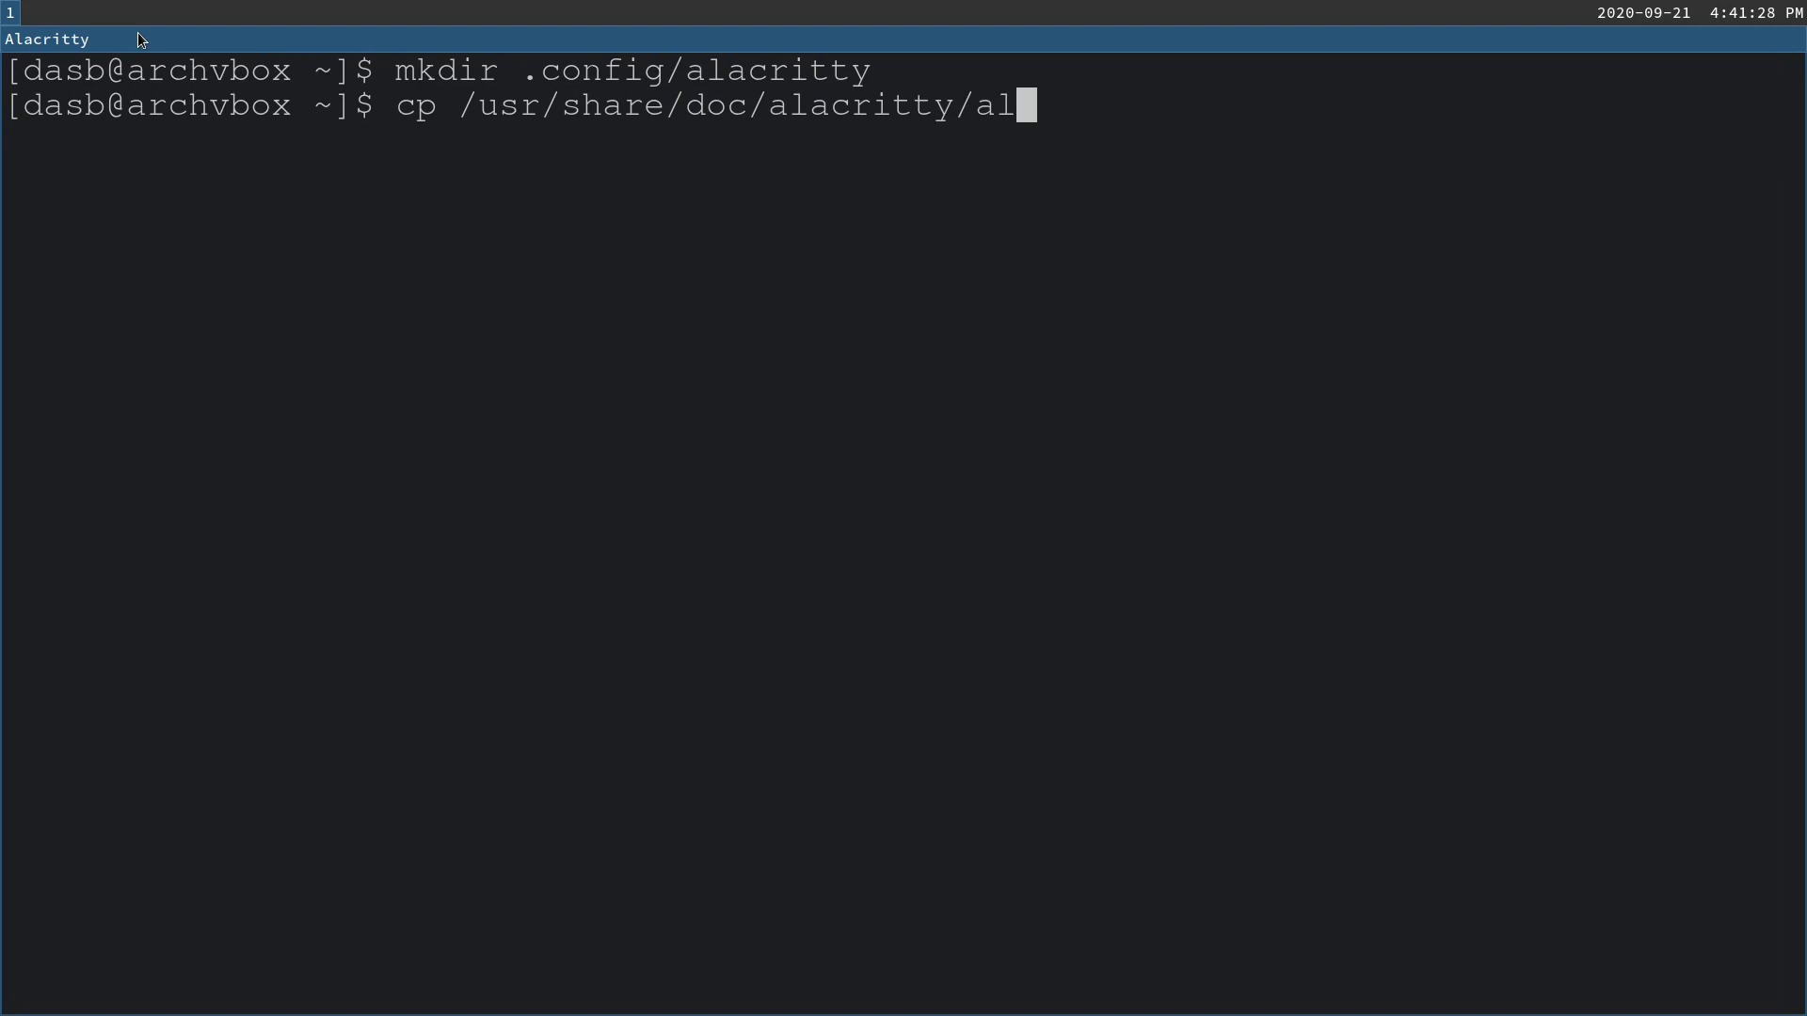
pyautogui.write('ci')
pyautogui.press('BackSpace')
pyautogui.press('BackSpace')
pyautogui.press('BackSpace')
pyautogui.press('BackSpace')
pyautogui.write('e')
pyautogui.press('Tab')
pyautogui.write('ala')
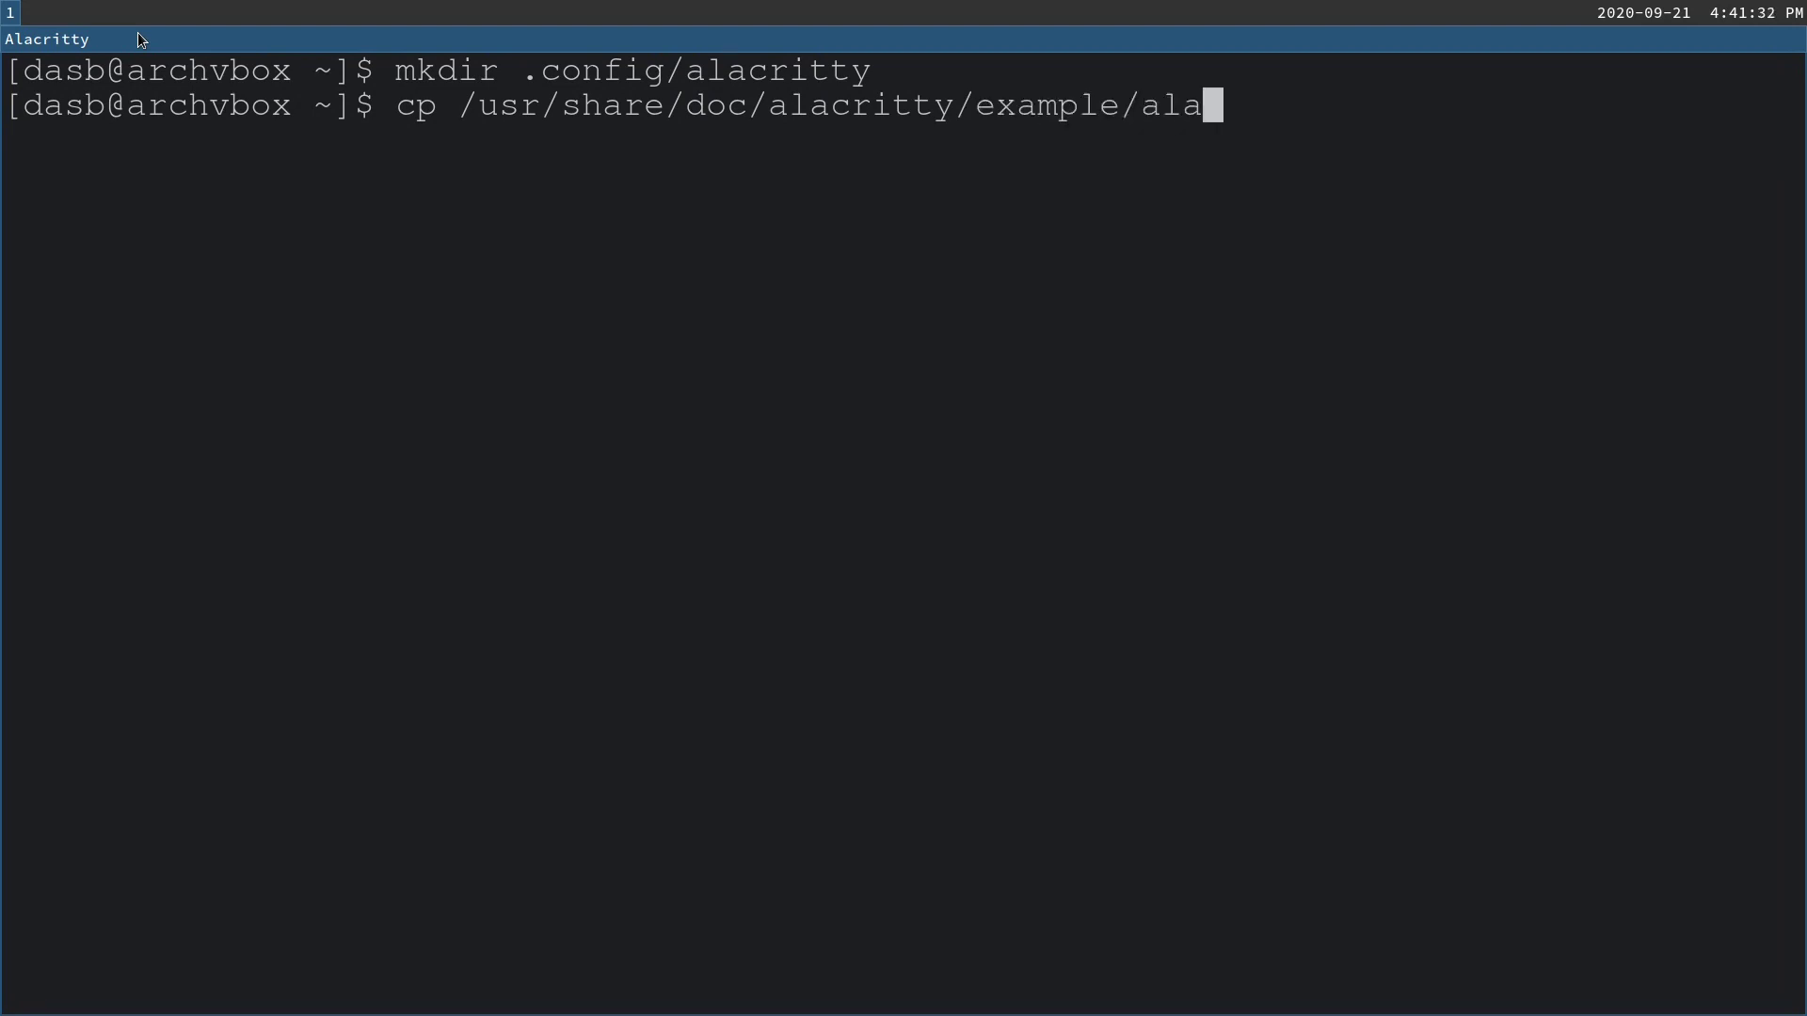
pyautogui.press('Tab')
pyautogui.write('.config/')
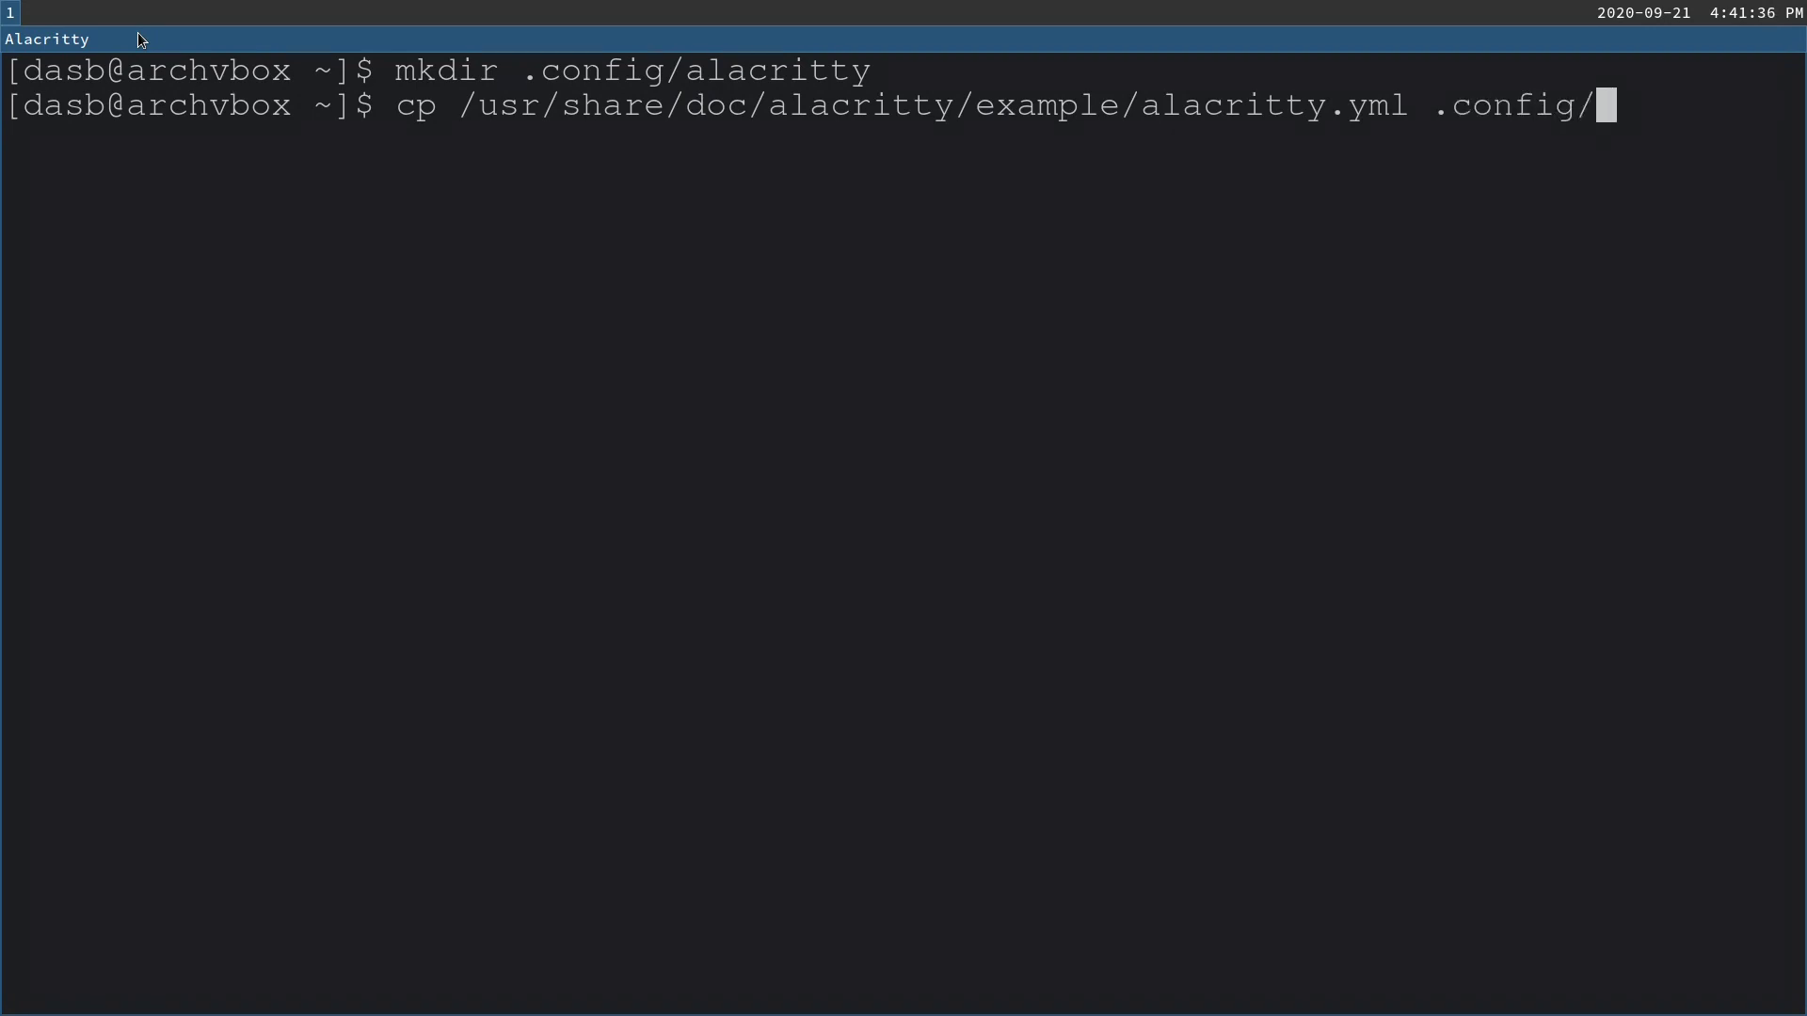
pyautogui.write('ala')
pyautogui.press('Tab')
pyautogui.press('Return')
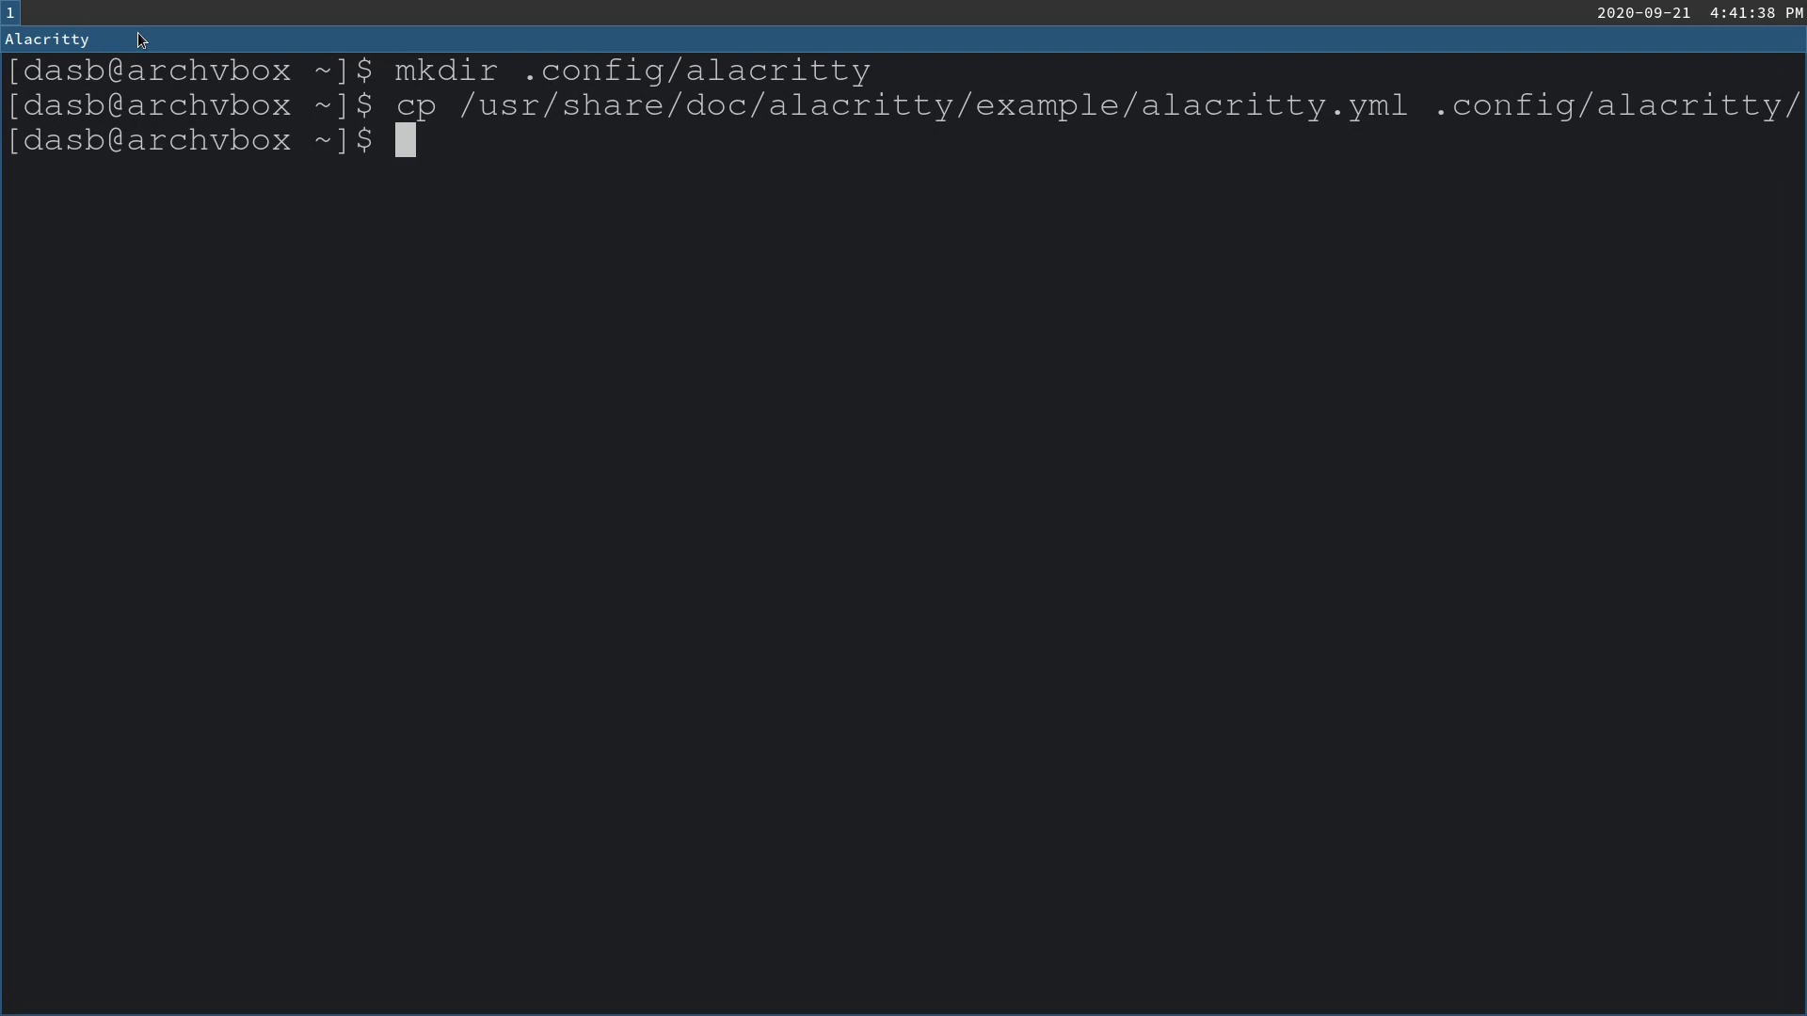
# Step: Type a vim command for the .config/alacritty folder
pyautogui.write('vim .co')
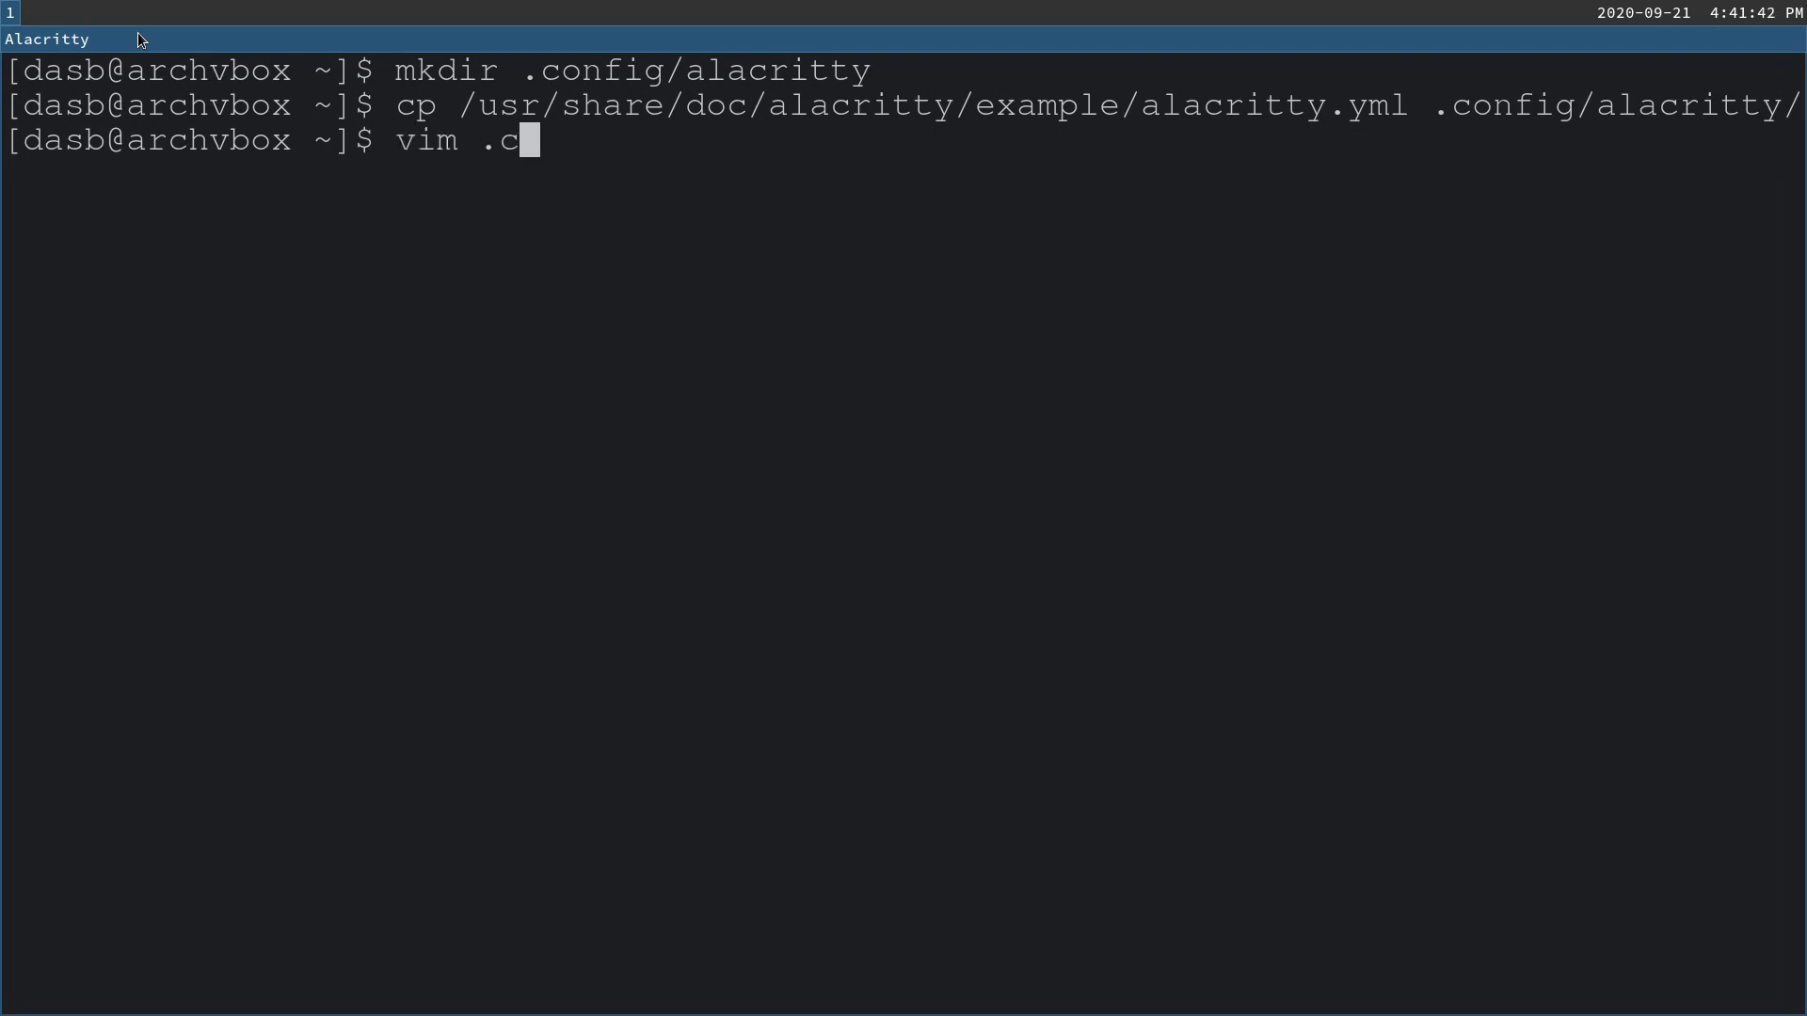
pyautogui.press('Tab')
pyautogui.write('ala')
pyautogui.press('Tab')
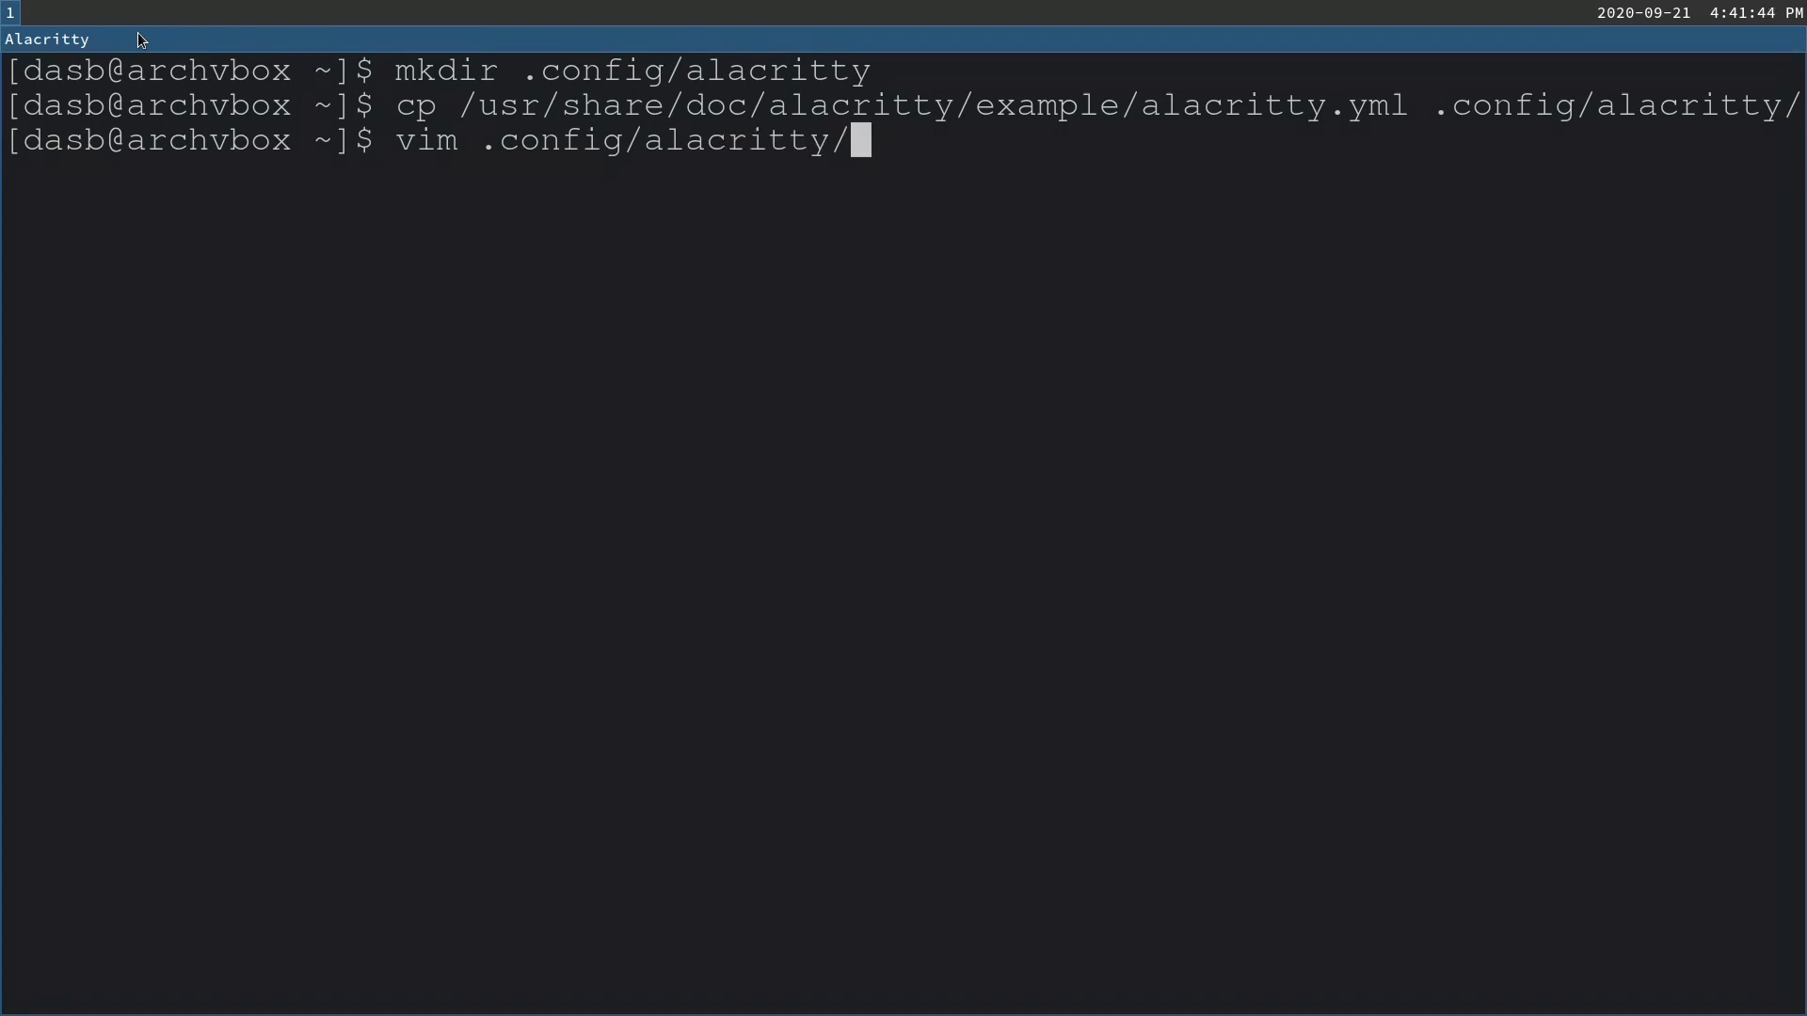
# Step: Open alacritty.yml in Vim and uncomment the font: line
pyautogui.press('Return')
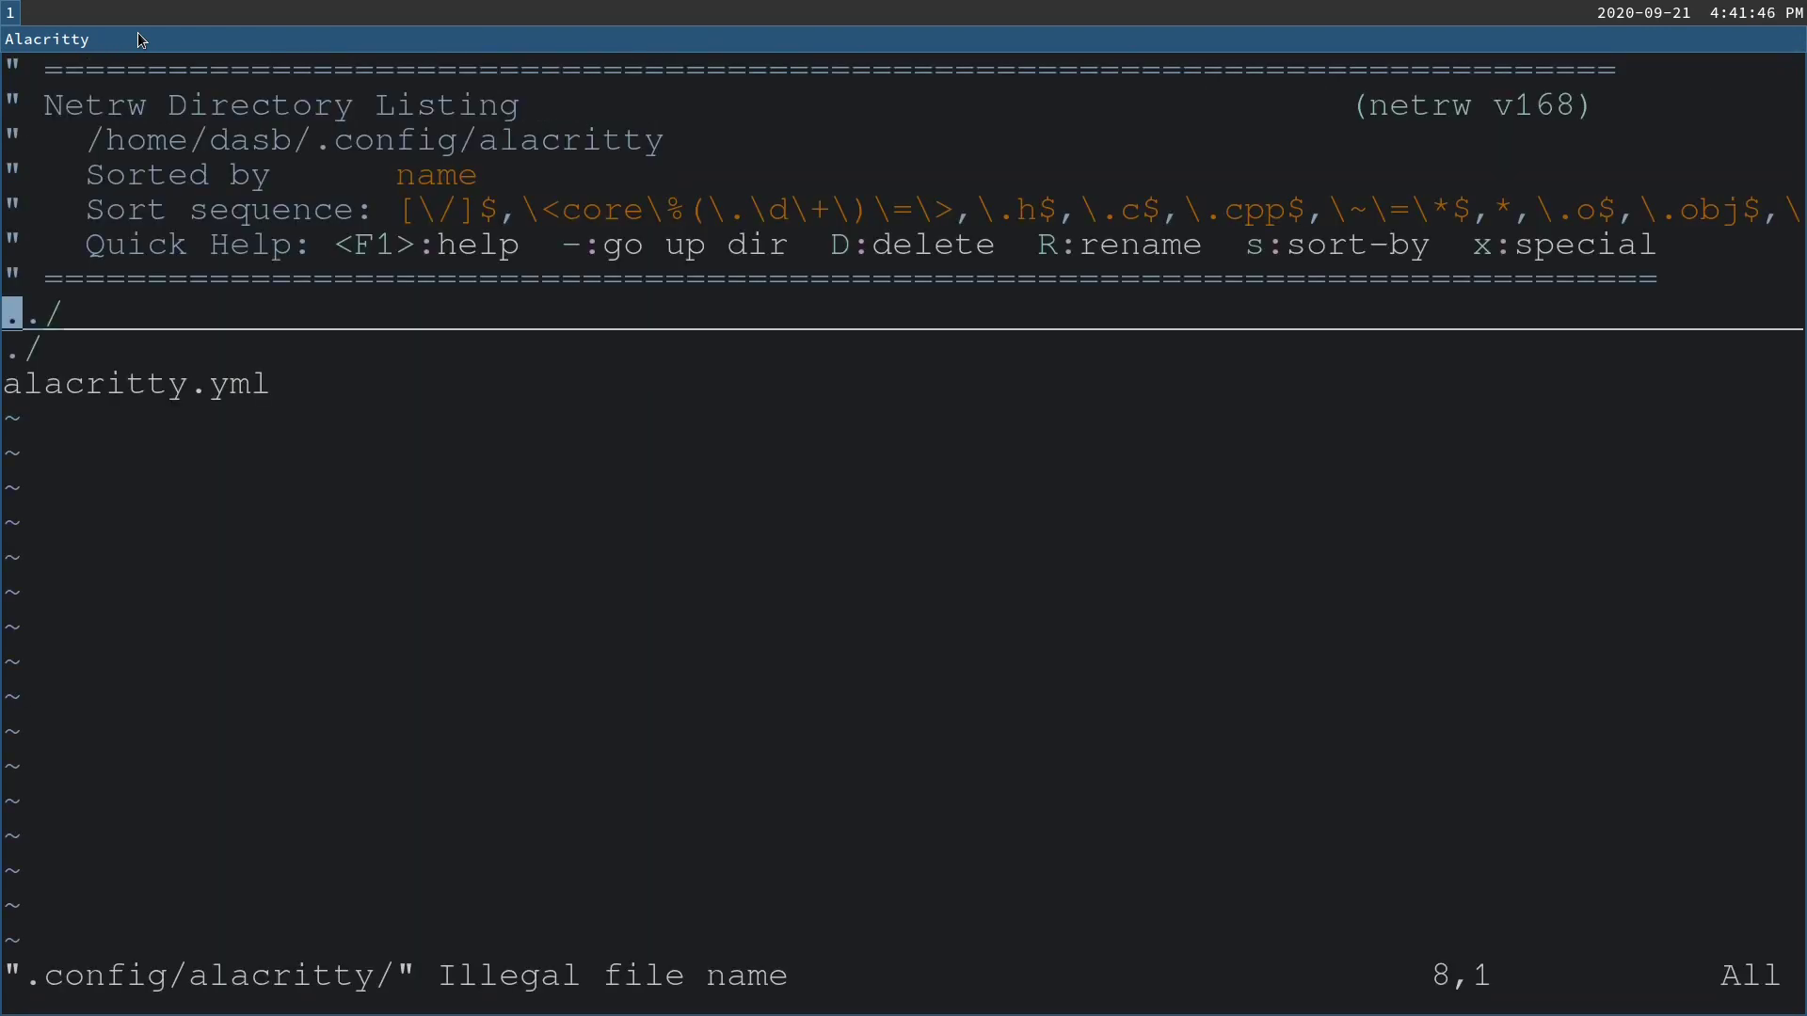
pyautogui.press('j')
pyautogui.press('Return')
pyautogui.press('j')
pyautogui.press('j')
pyautogui.press('j')
pyautogui.press('j')
pyautogui.press('j')
pyautogui.press('j')
pyautogui.press('j')
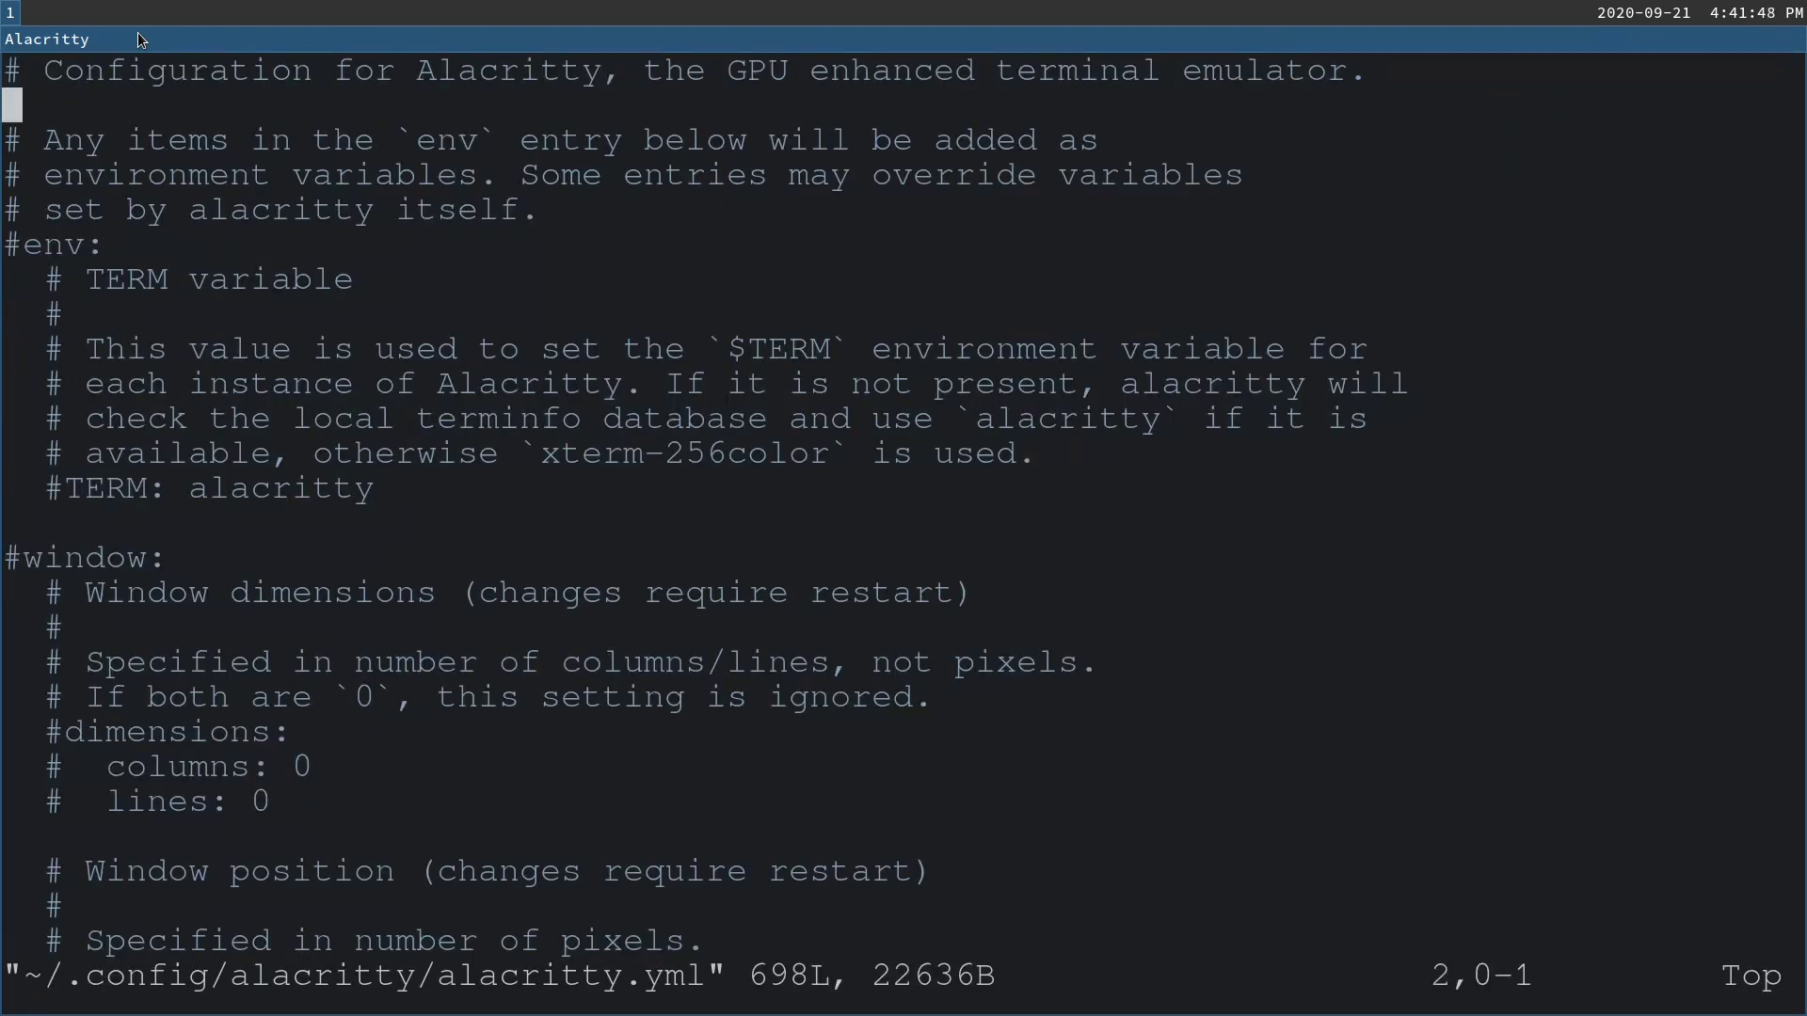
pyautogui.press('j')
pyautogui.press('j')
pyautogui.press('j')
pyautogui.press('j')
pyautogui.press('j')
pyautogui.press('j')
pyautogui.press('j')
pyautogui.press('j')
pyautogui.press('j')
pyautogui.press('j')
pyautogui.press('j')
pyautogui.press('j')
pyautogui.press('j')
pyautogui.press('j')
pyautogui.press('j')
pyautogui.press('j')
pyautogui.press('j')
pyautogui.press('j')
pyautogui.press('j')
pyautogui.press('j')
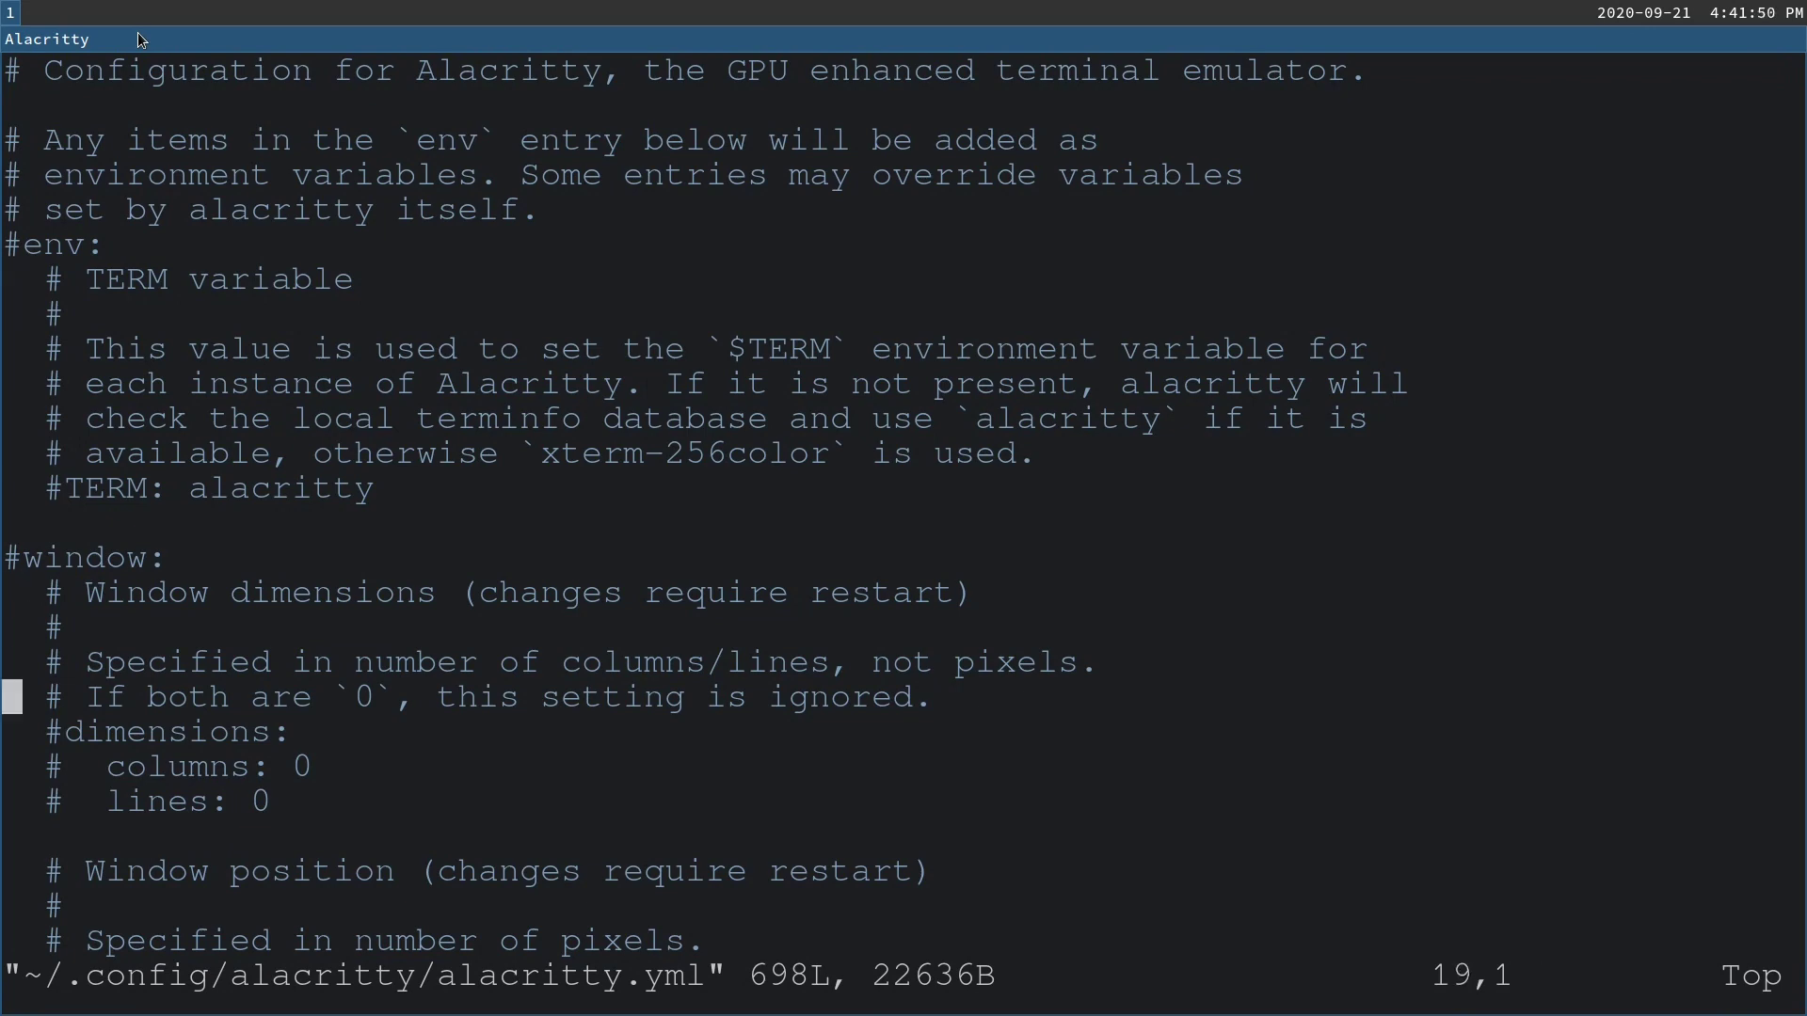
pyautogui.press('j')
pyautogui.press('j')
pyautogui.press('j')
pyautogui.press('j')
pyautogui.press('j')
pyautogui.press('j')
pyautogui.press('j')
pyautogui.press('j')
pyautogui.press('j')
pyautogui.press('j')
pyautogui.press('j')
pyautogui.press('j')
pyautogui.press('j')
pyautogui.press('j')
pyautogui.press('j')
pyautogui.press('j')
pyautogui.press('j')
pyautogui.press('j')
pyautogui.press('j')
pyautogui.press('j')
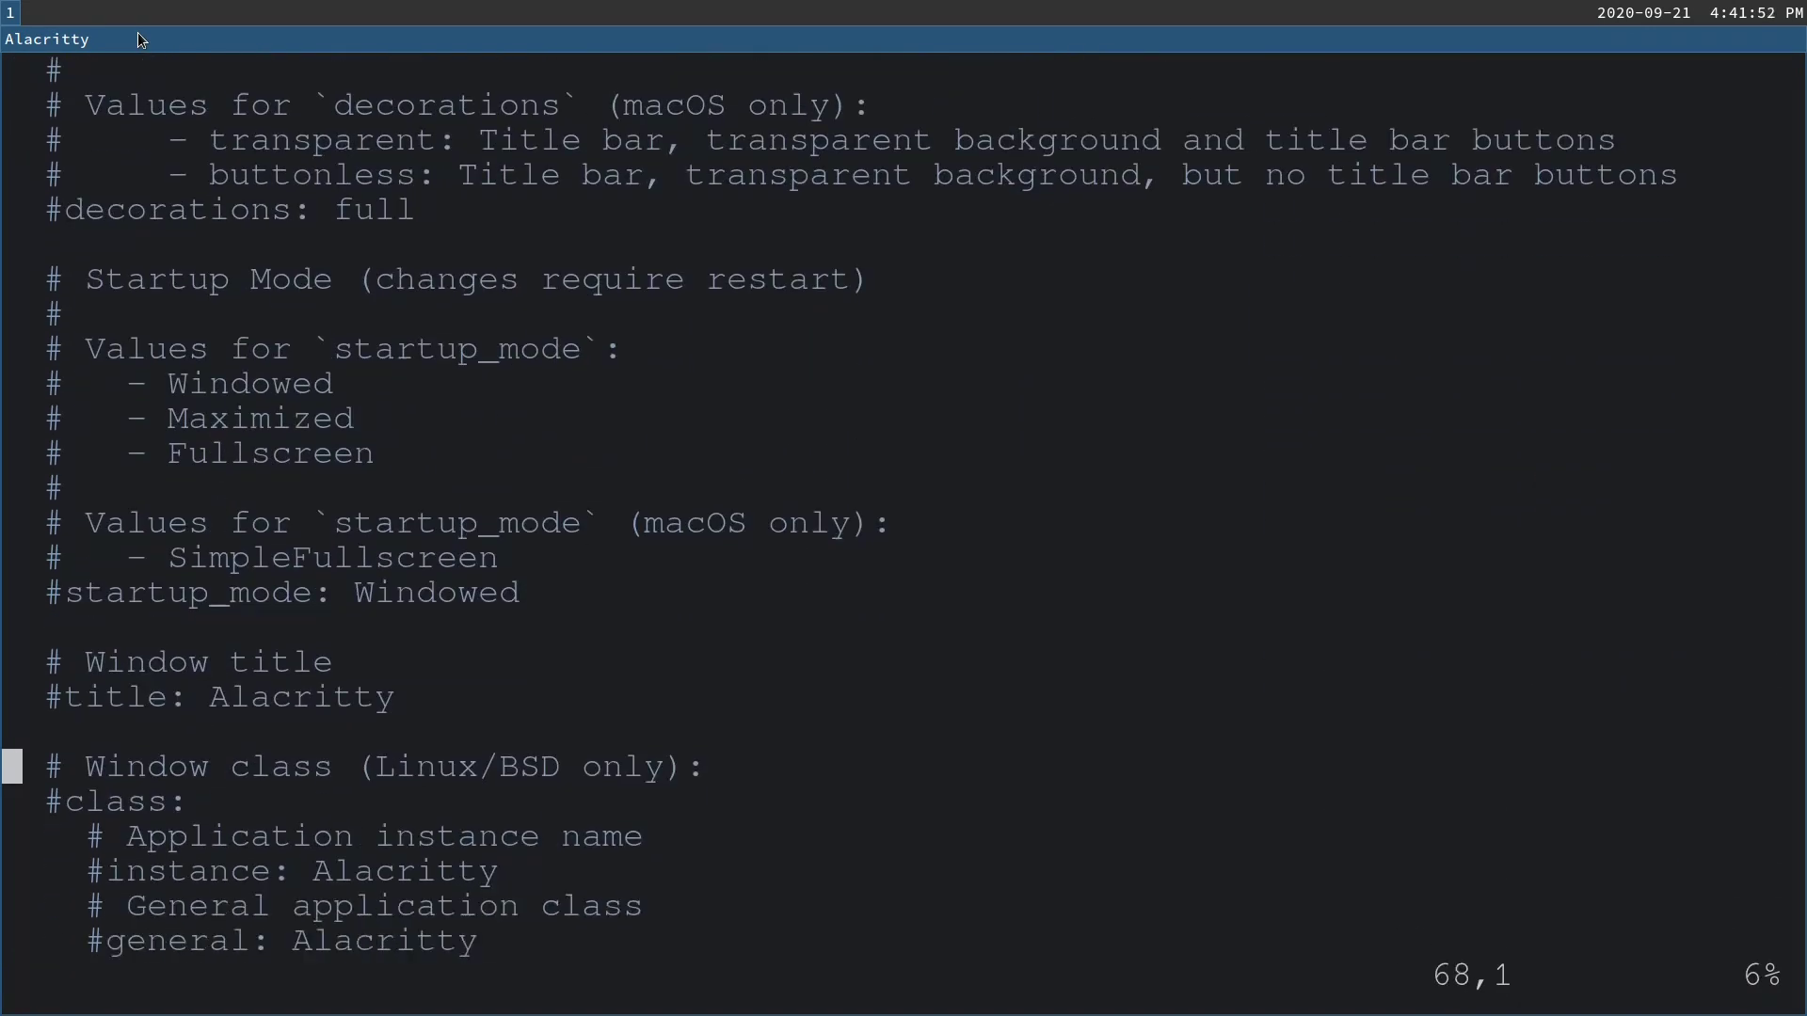
pyautogui.press('j')
pyautogui.press('j')
pyautogui.press('j')
pyautogui.press('j')
pyautogui.press('j')
pyautogui.press('j')
pyautogui.press('j')
pyautogui.press('j')
pyautogui.press('j')
pyautogui.press('j')
pyautogui.press('j')
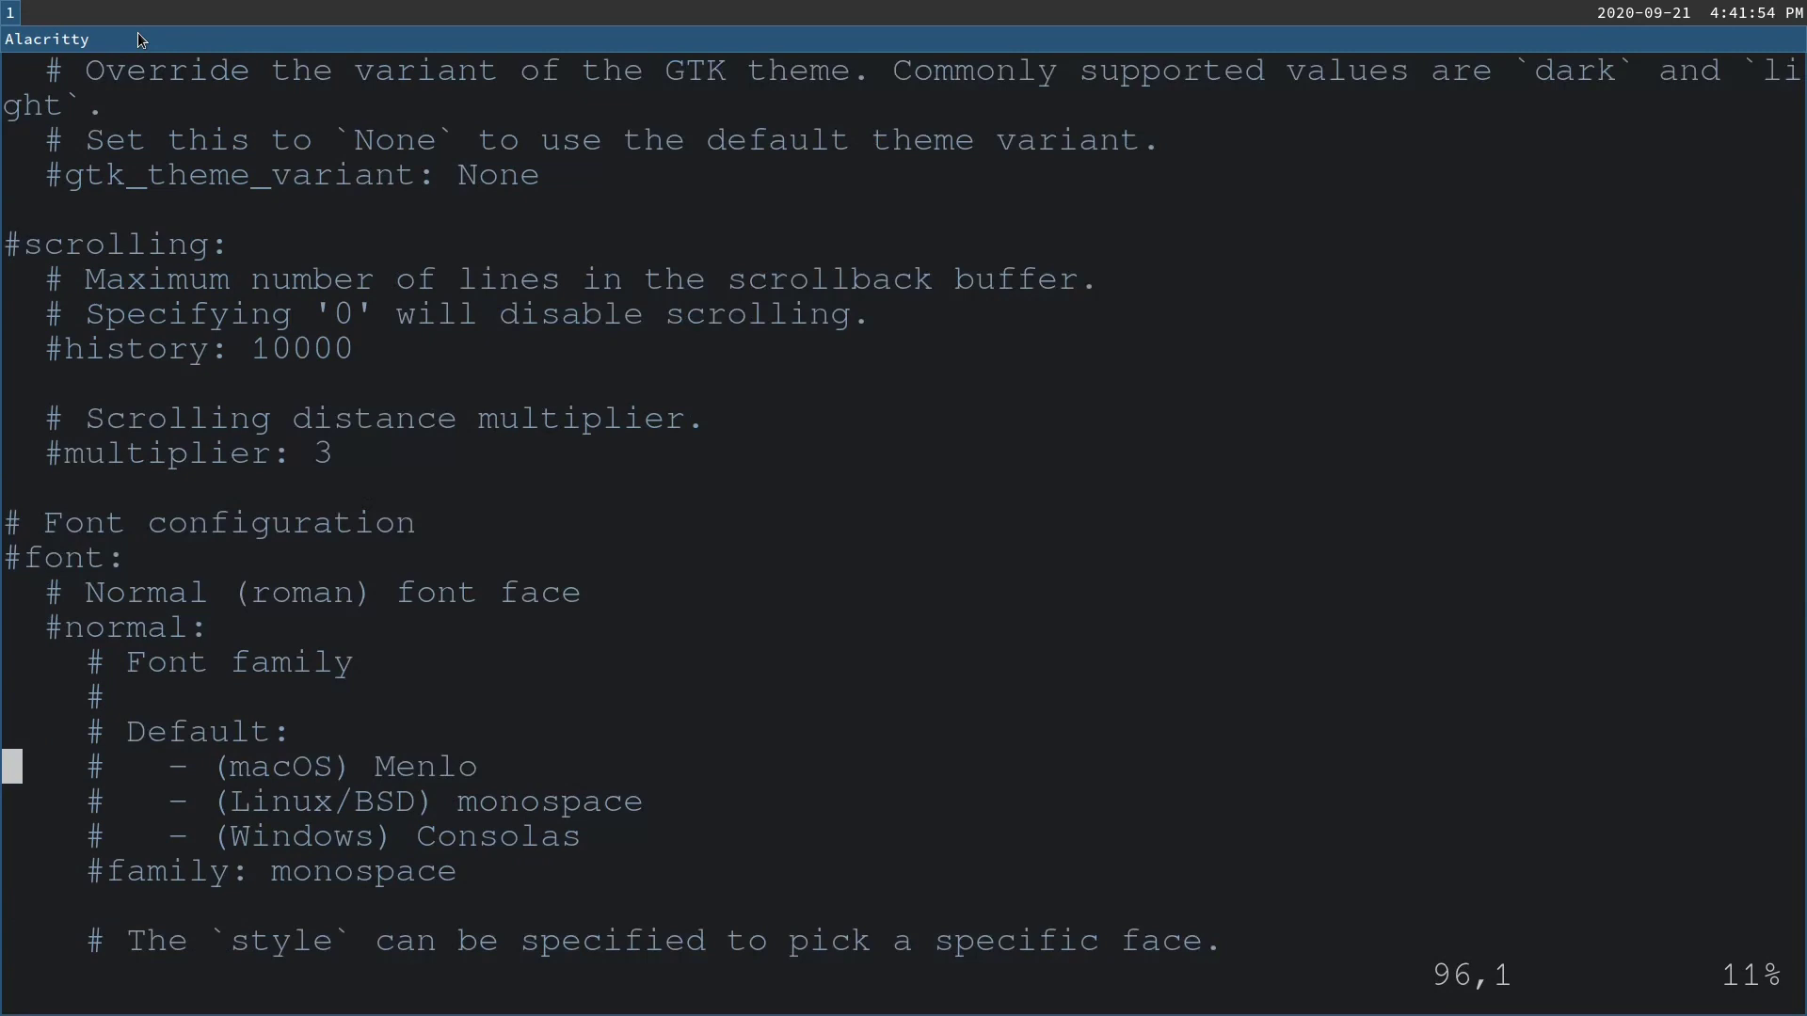
pyautogui.press('k')
pyautogui.press('k')
pyautogui.press('k')
pyautogui.press('k')
pyautogui.press('k')
pyautogui.press('k')
pyautogui.press('x')
# Step: Uncomment the font size line, set it to 16.0, then save and quit with :wq
pyautogui.press('j')
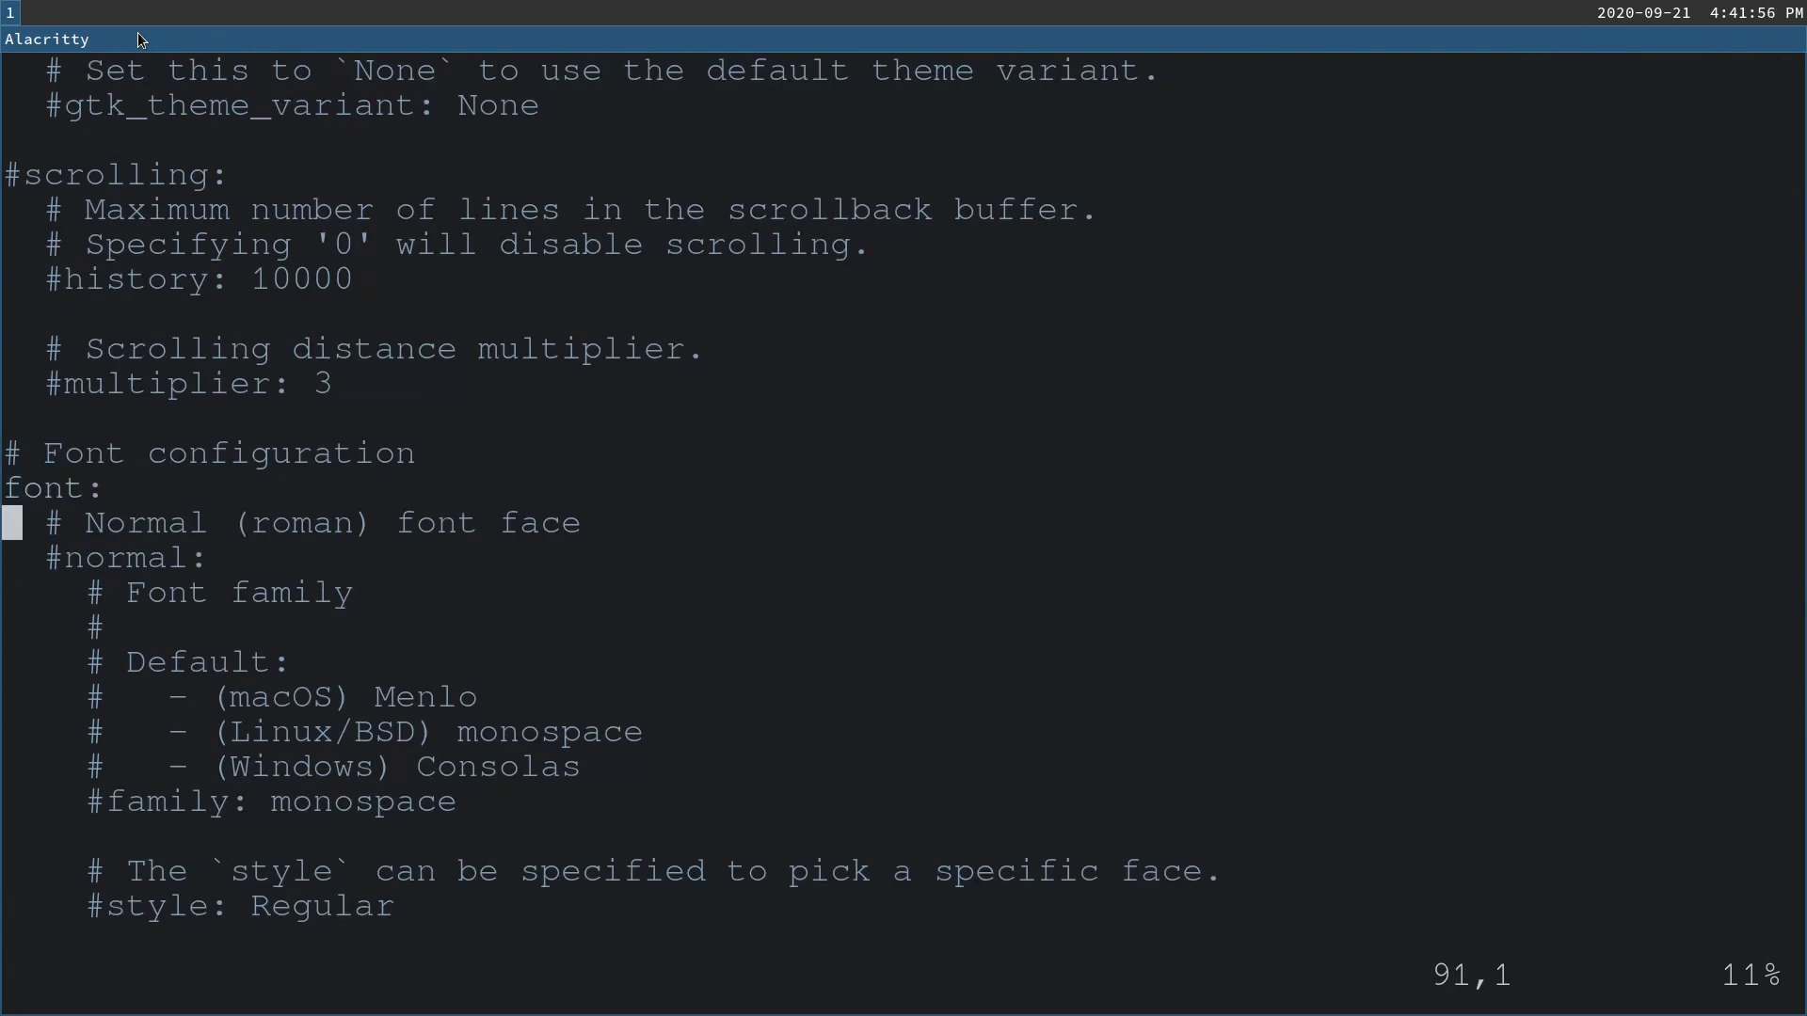
pyautogui.press('j')
pyautogui.press('j')
pyautogui.press('j')
pyautogui.press('j')
pyautogui.press('j')
pyautogui.press('j')
pyautogui.press('j')
pyautogui.press('j')
pyautogui.press('j')
pyautogui.press('j')
pyautogui.press('j')
pyautogui.press('j')
pyautogui.press('j')
pyautogui.press('j')
pyautogui.press('j')
pyautogui.press('j')
pyautogui.press('j')
pyautogui.press('j')
pyautogui.press('j')
pyautogui.press('j')
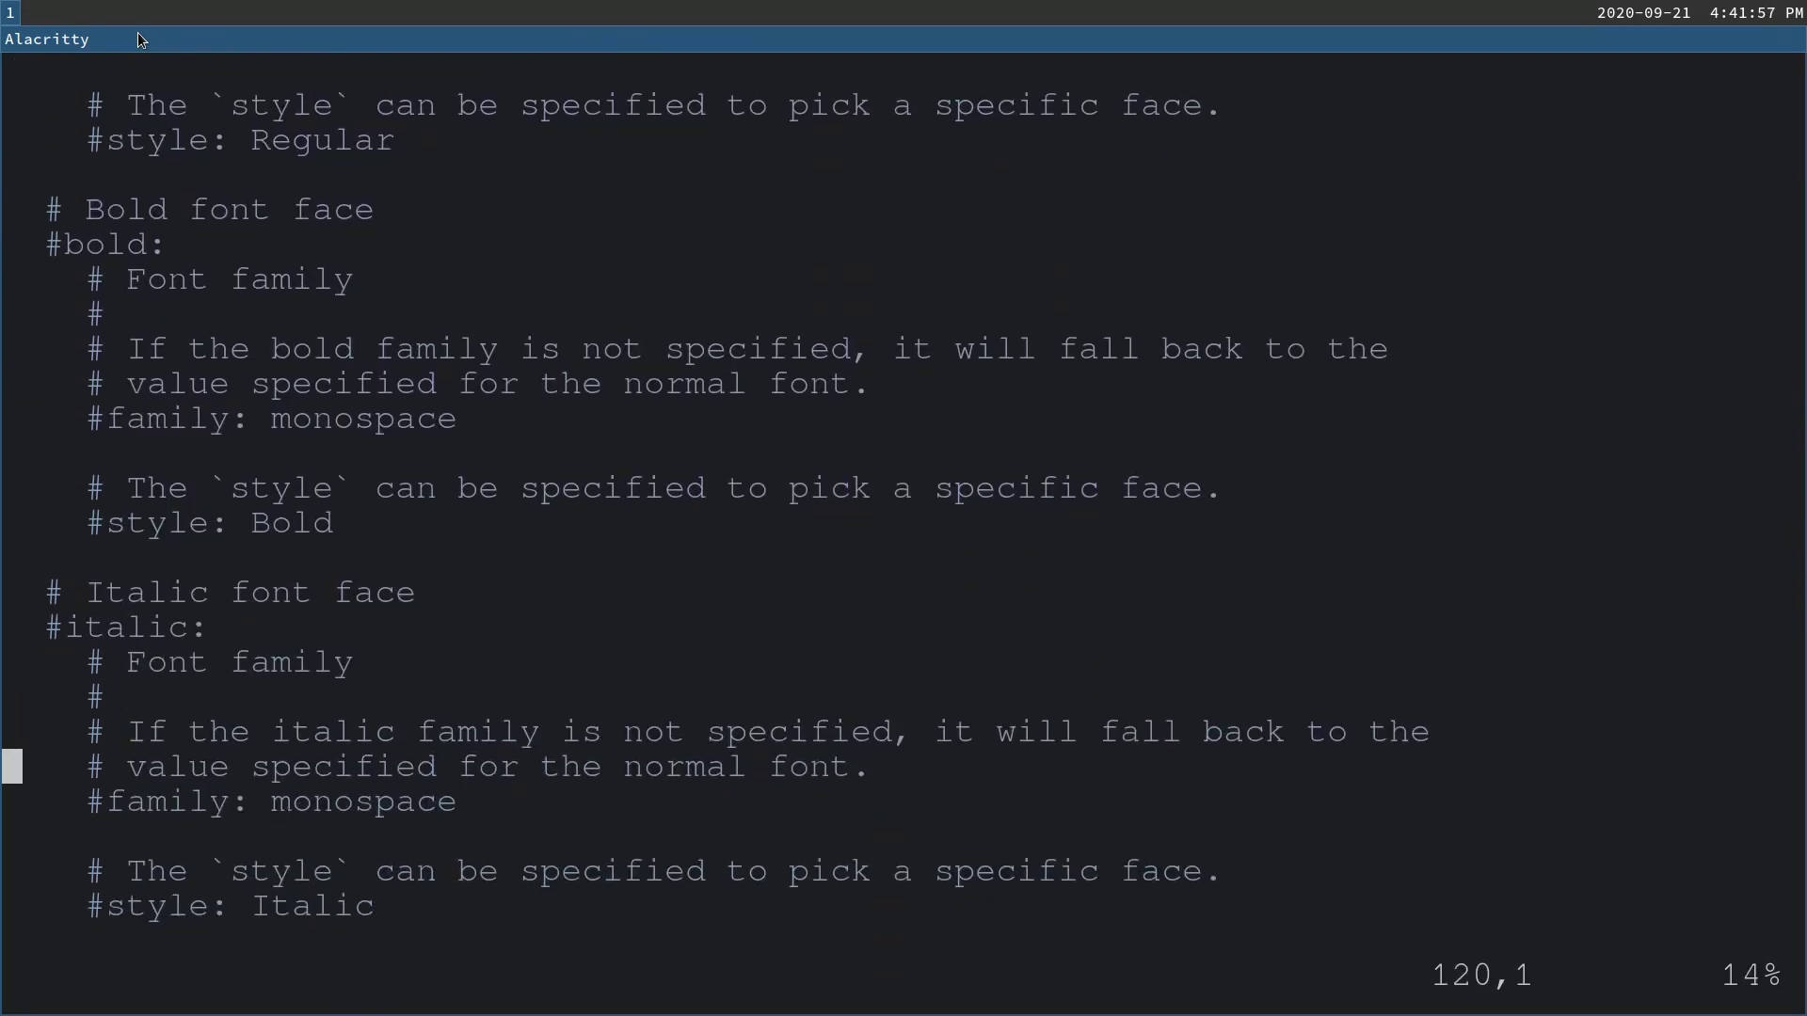
pyautogui.press('j')
pyautogui.press('j')
pyautogui.press('j')
pyautogui.press('j')
pyautogui.press('j')
pyautogui.press('j')
pyautogui.press('j')
pyautogui.press('j')
pyautogui.press('j')
pyautogui.press('j')
pyautogui.press('j')
pyautogui.press('j')
pyautogui.press('j')
pyautogui.press('j')
pyautogui.press('j')
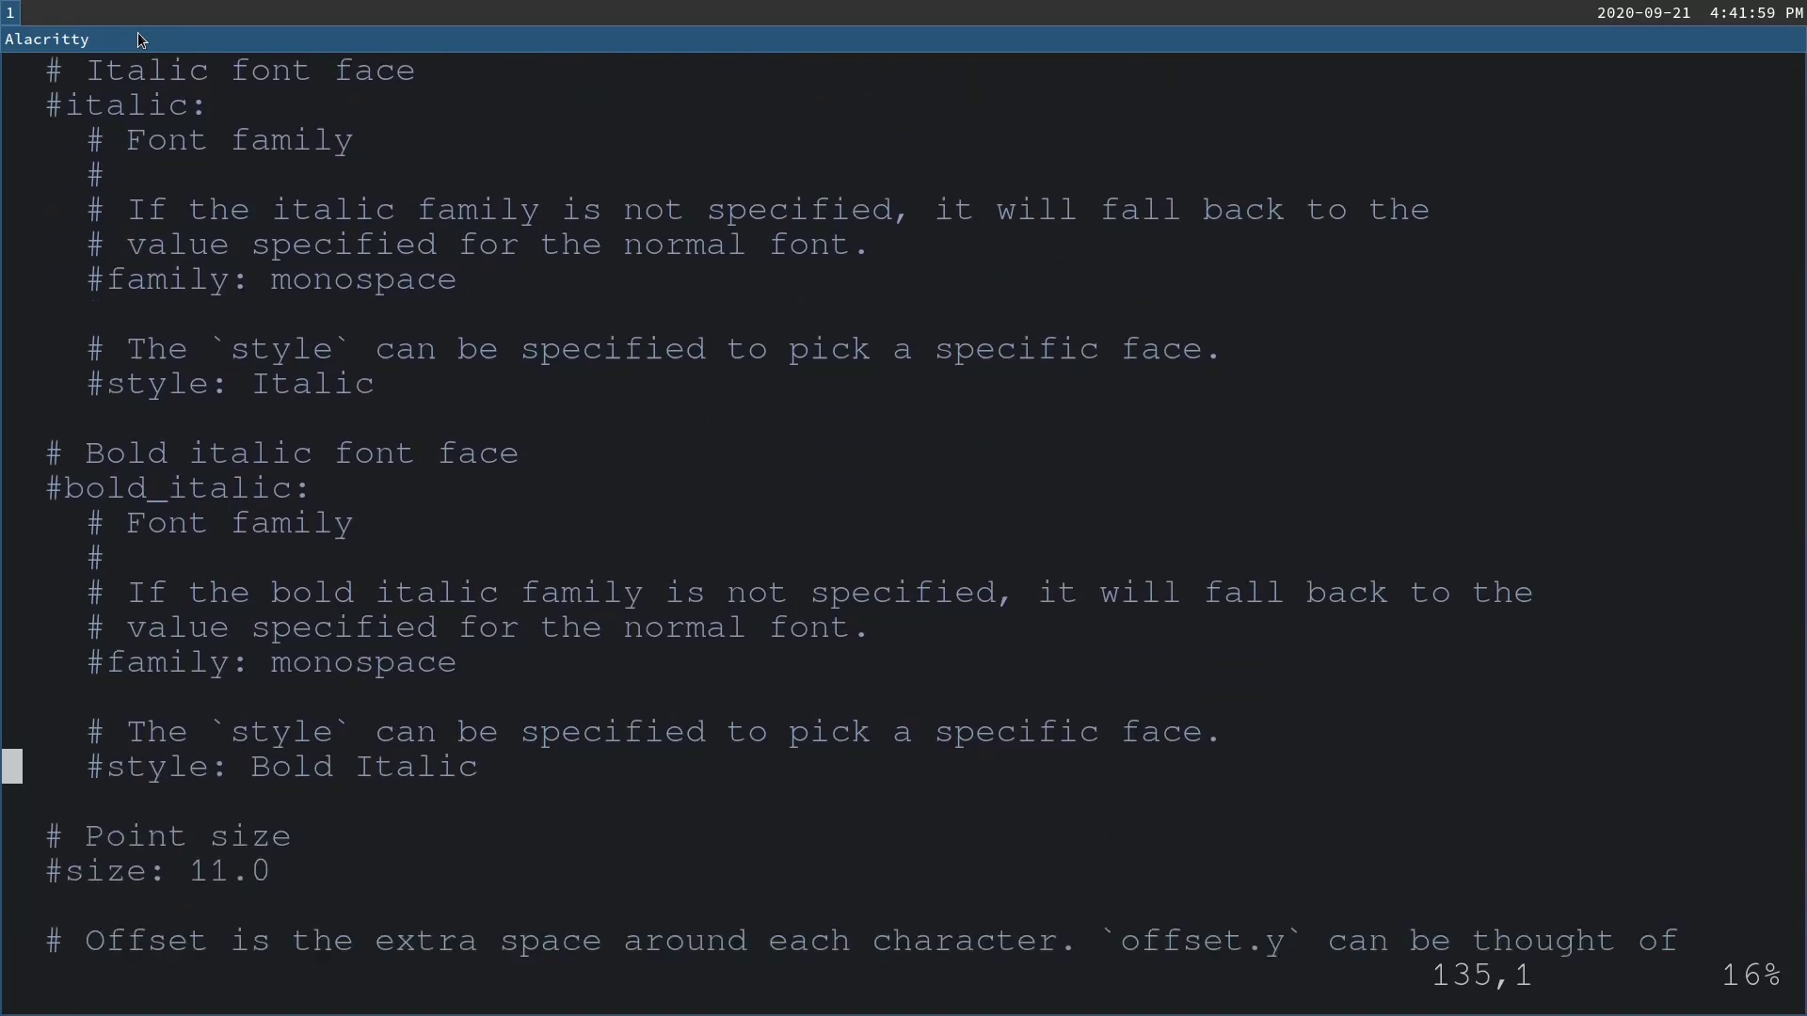
pyautogui.press('w')
pyautogui.press('x')
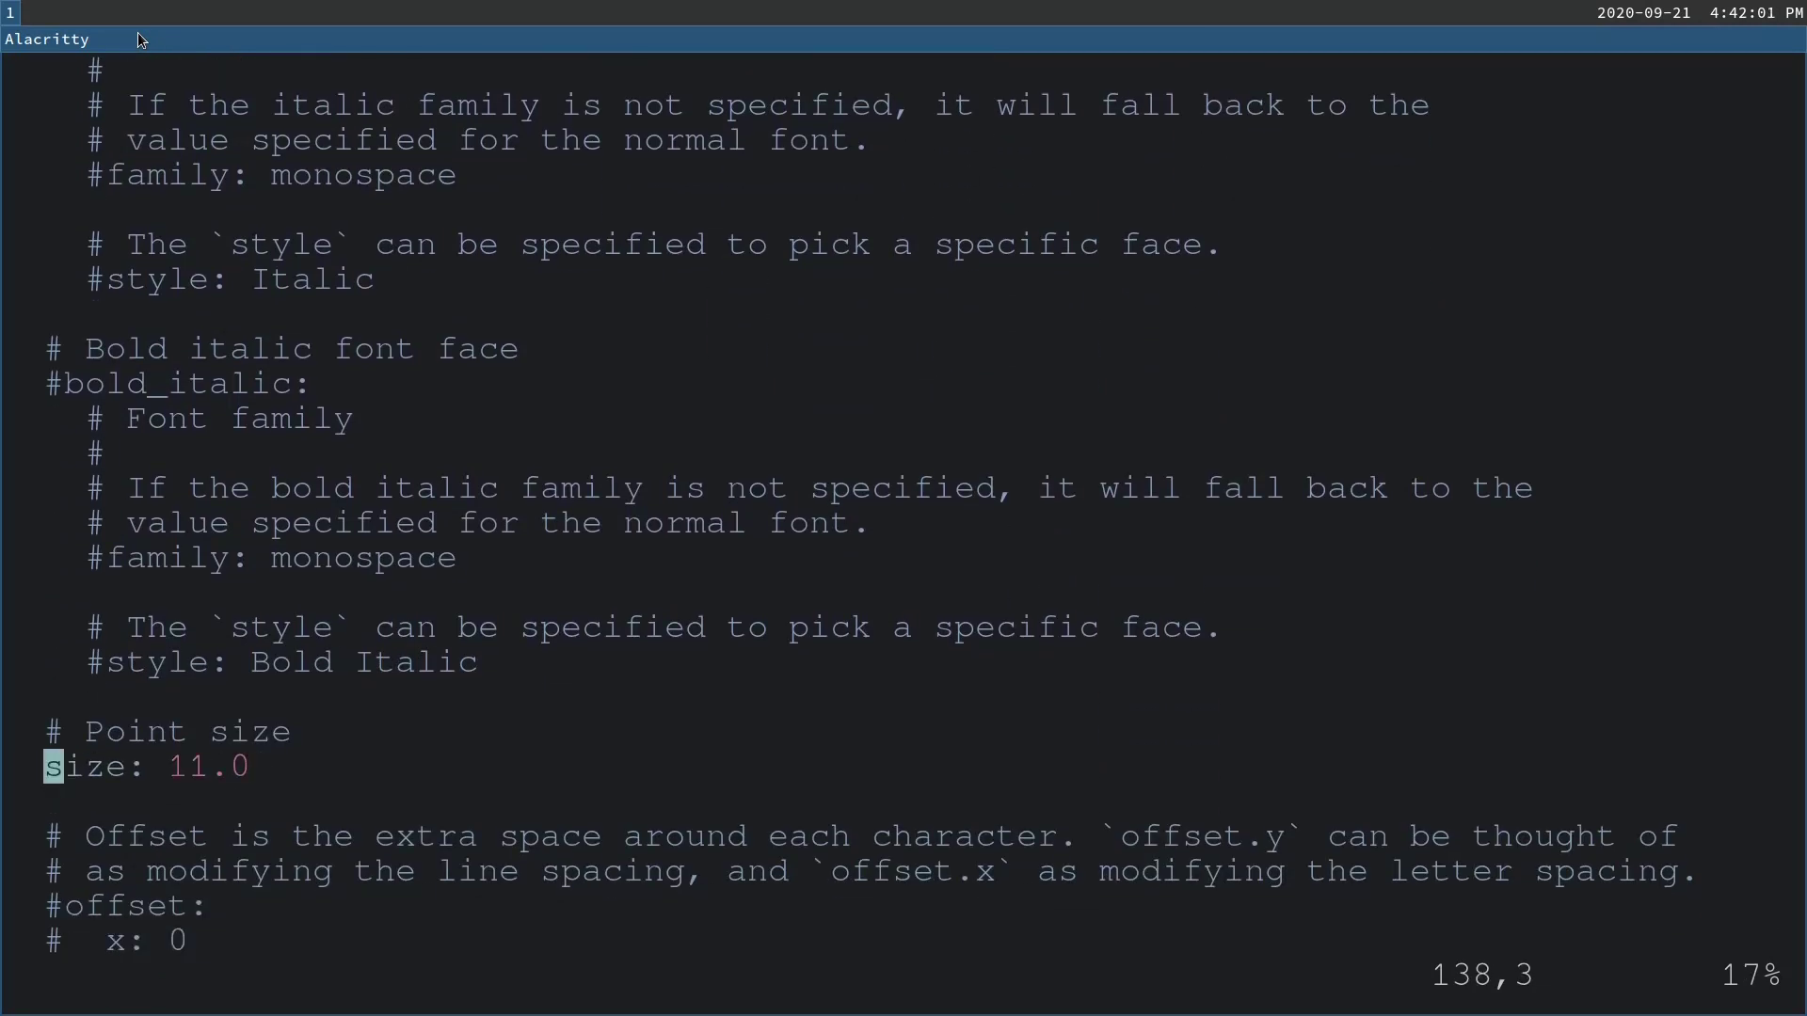
pyautogui.press('l')
pyautogui.press('l')
pyautogui.press('l')
pyautogui.press('l')
pyautogui.press('l')
pyautogui.press('l')
pyautogui.press('l')
pyautogui.press('l')
pyautogui.press('i')
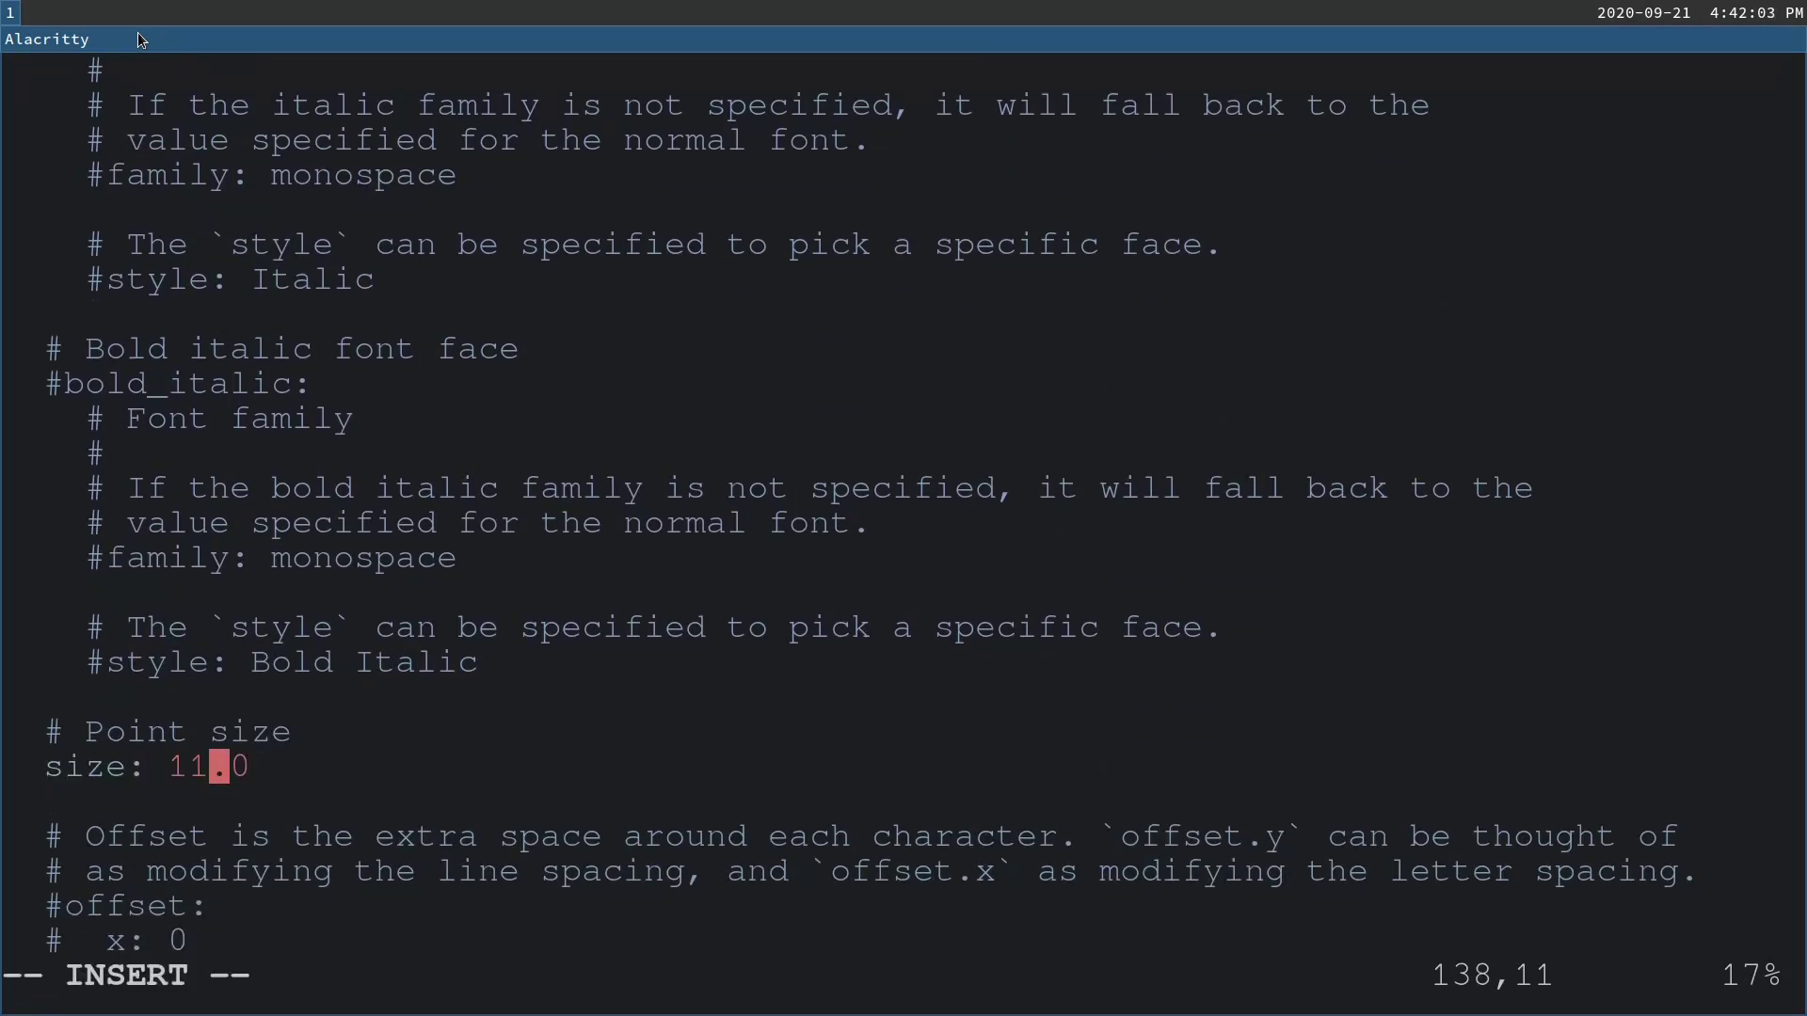
pyautogui.press('BackSpace')
pyautogui.write('6')
pyautogui.press('Escape')
pyautogui.write(':wq')
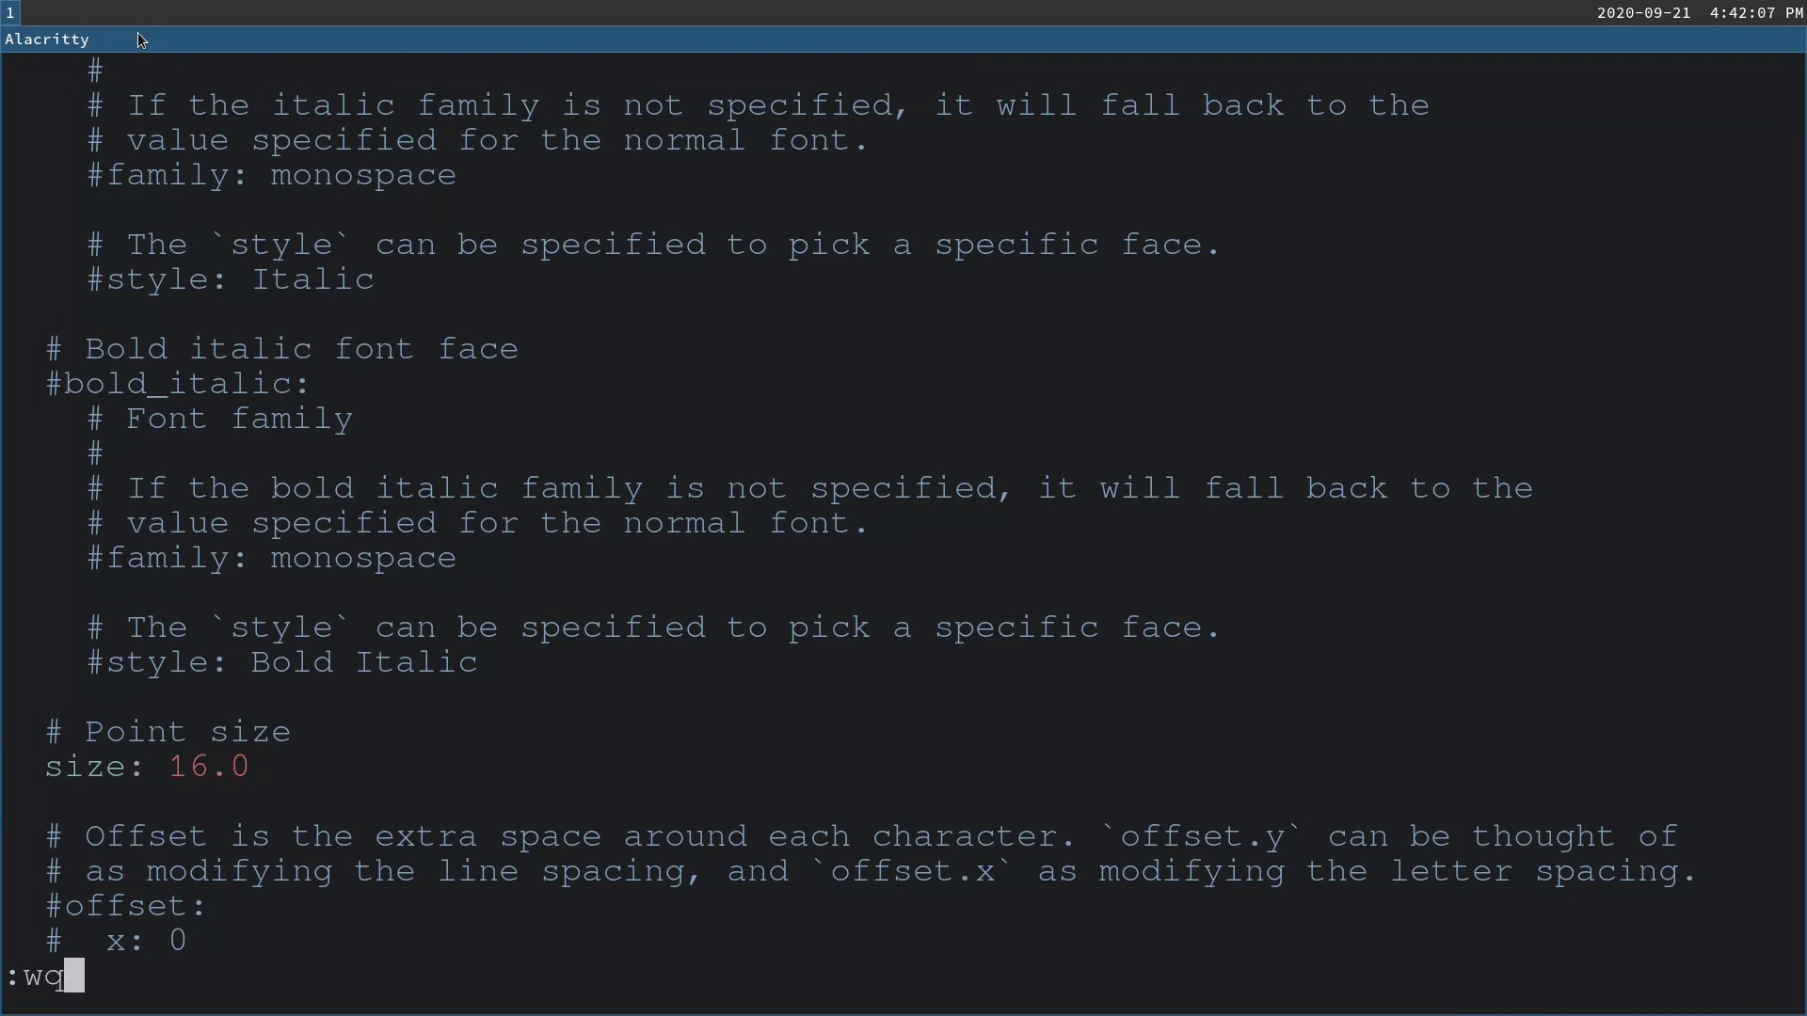
pyautogui.press('Return')
# Step: Clear the screen, exit, and start a new Alacritty terminal showing the 16-point font
pyautogui.hotkey('ctrl', 'l')
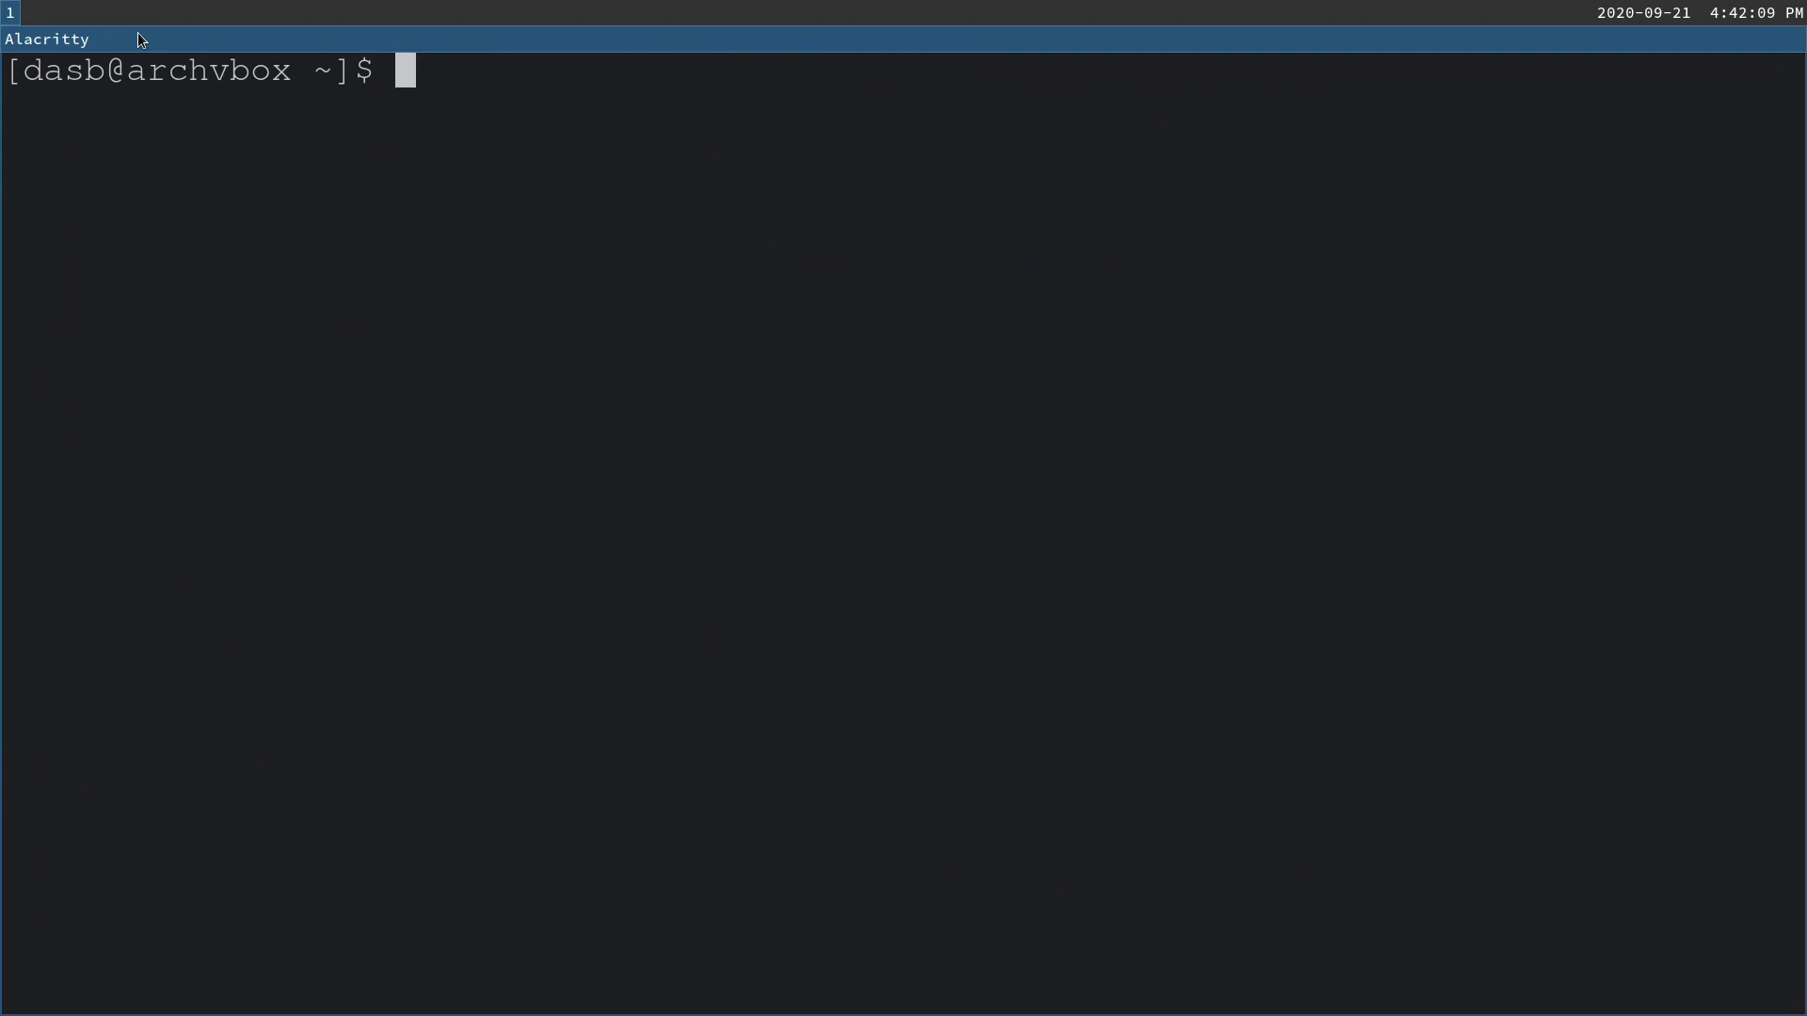
pyautogui.write('exit')
pyautogui.press('Return')
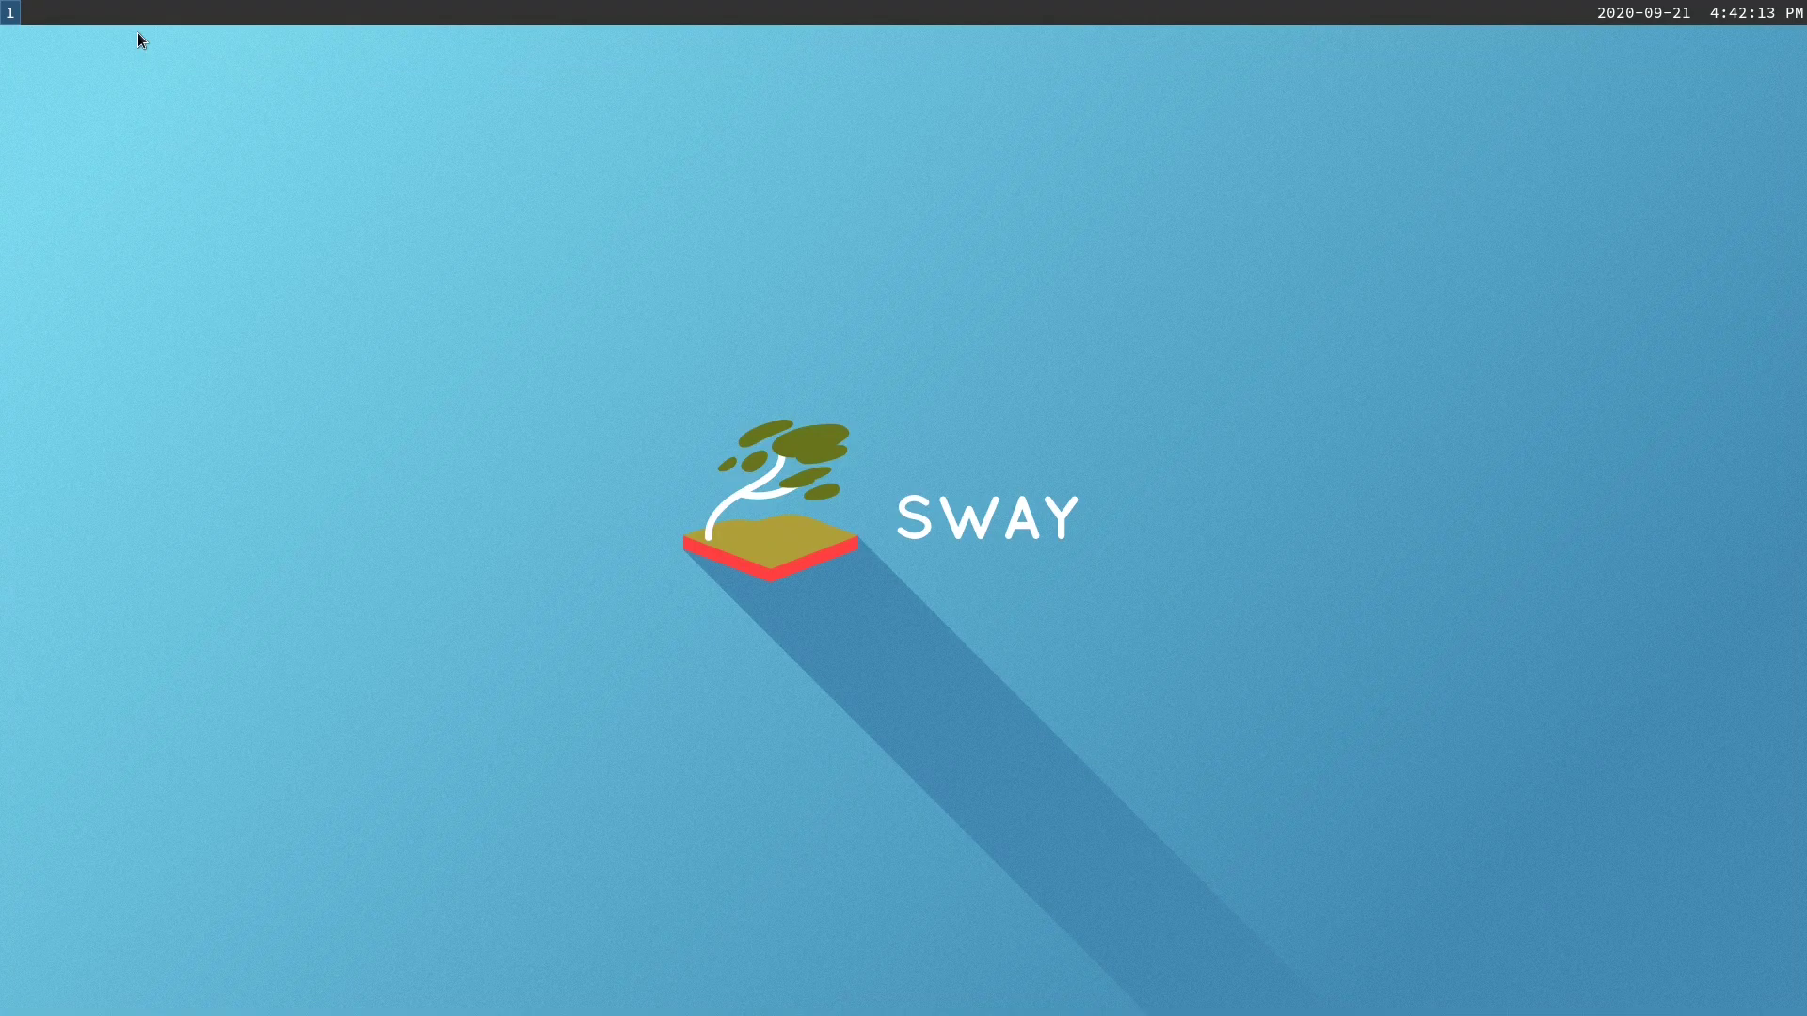
pyautogui.press('super+Return')
pyautogui.write('ls')
pyautogui.press('Return')
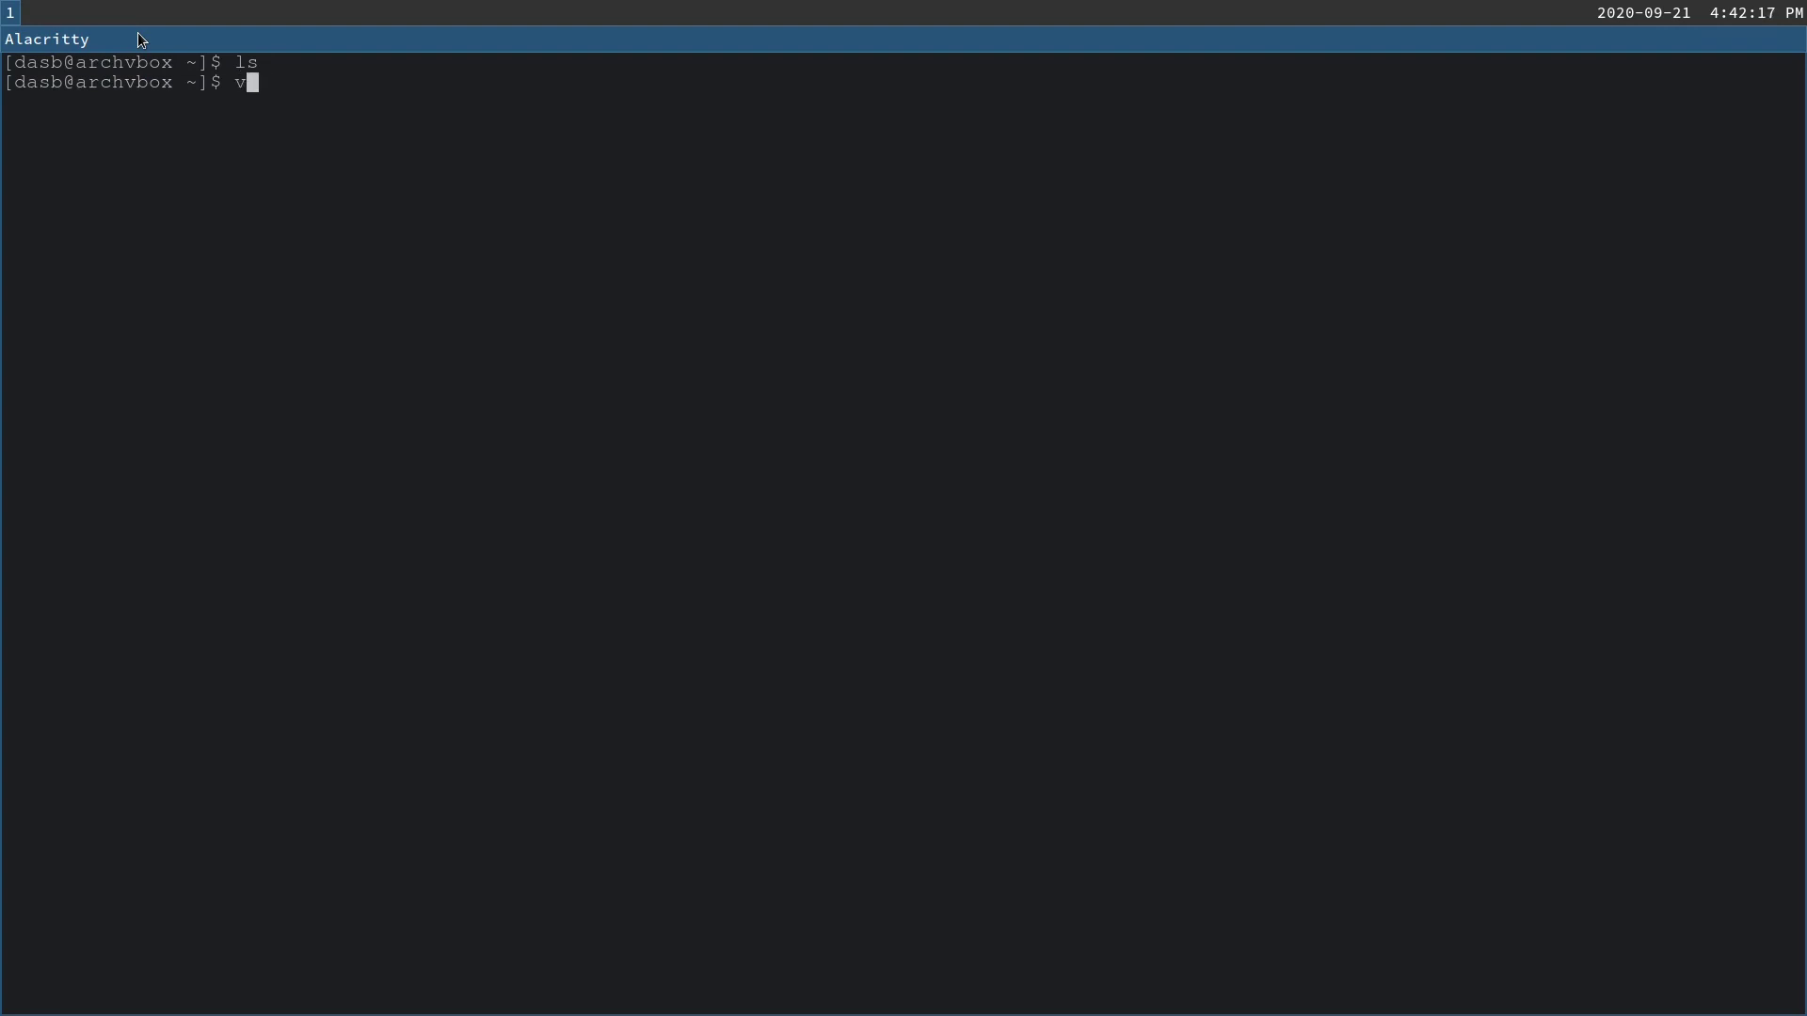
# Step: Reopen alacritty.yml and change the font size to 22.0, saving with :wq
pyautogui.write('vim .config/alacritty/')
pyautogui.press('Return')
pyautogui.press('Return')
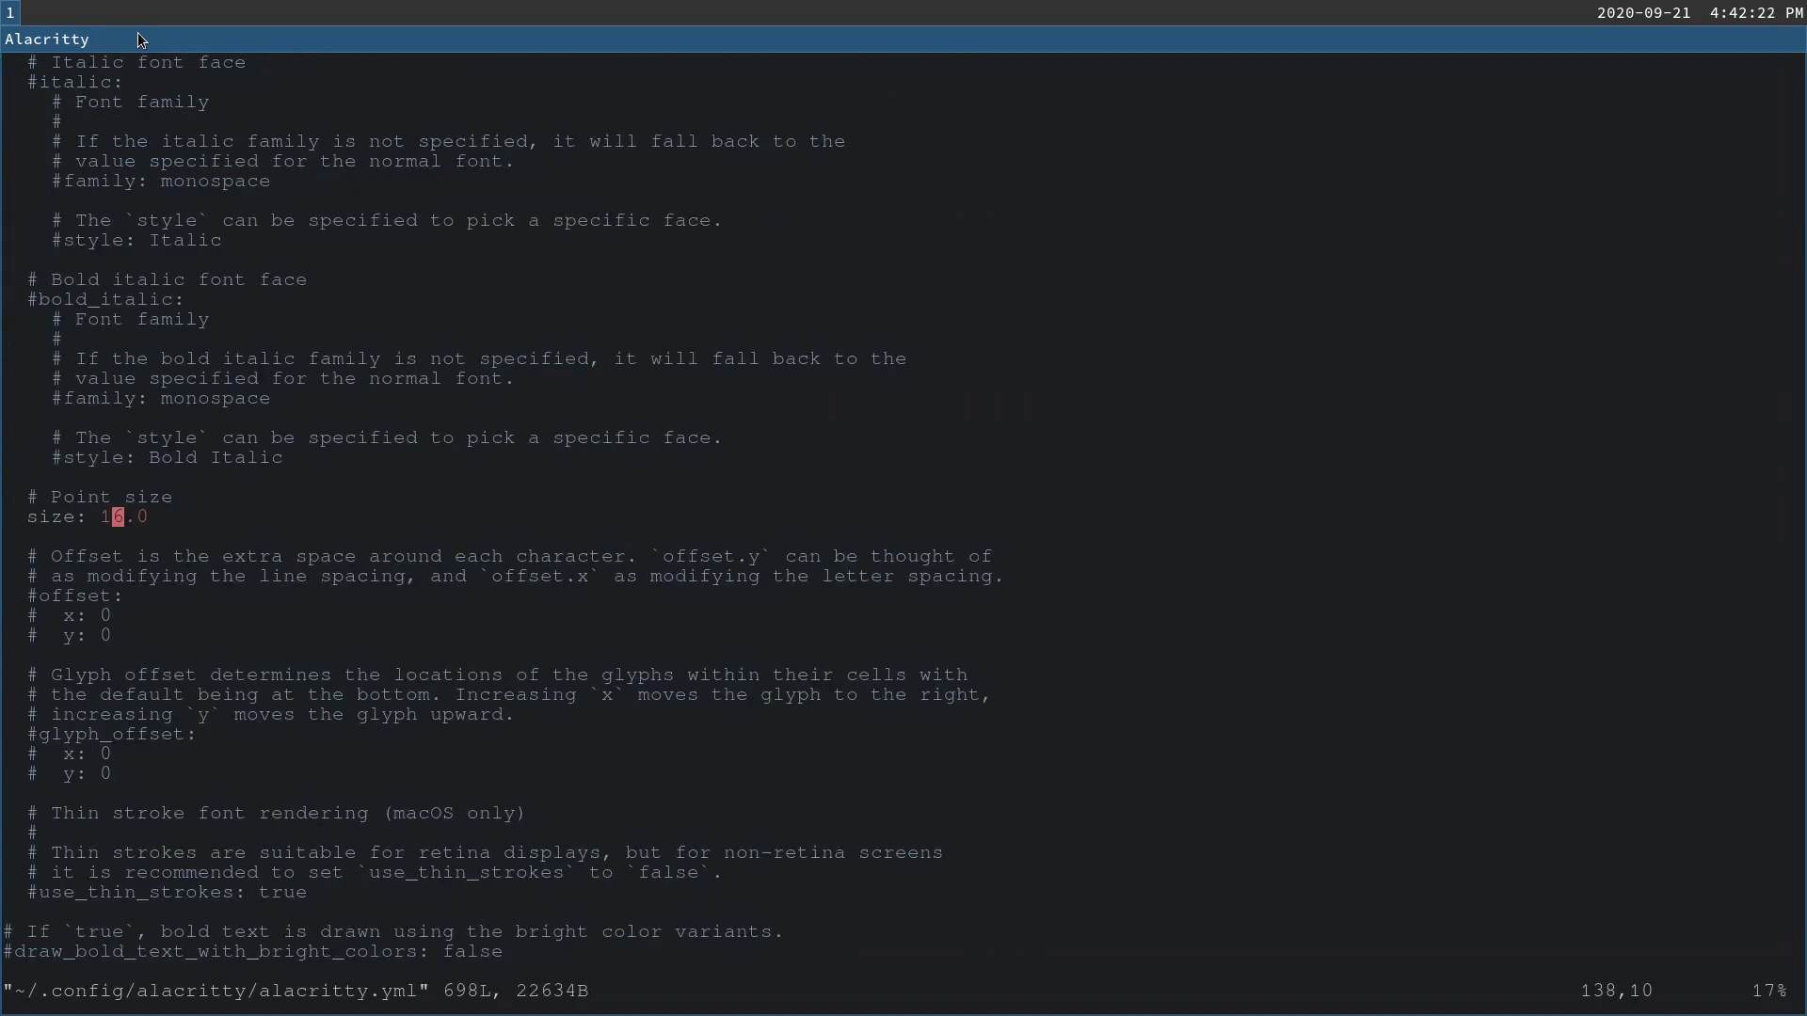
pyautogui.press('l')
pyautogui.press('i')
pyautogui.press('BackSpace')
pyautogui.press('BackSpace')
pyautogui.write('22')
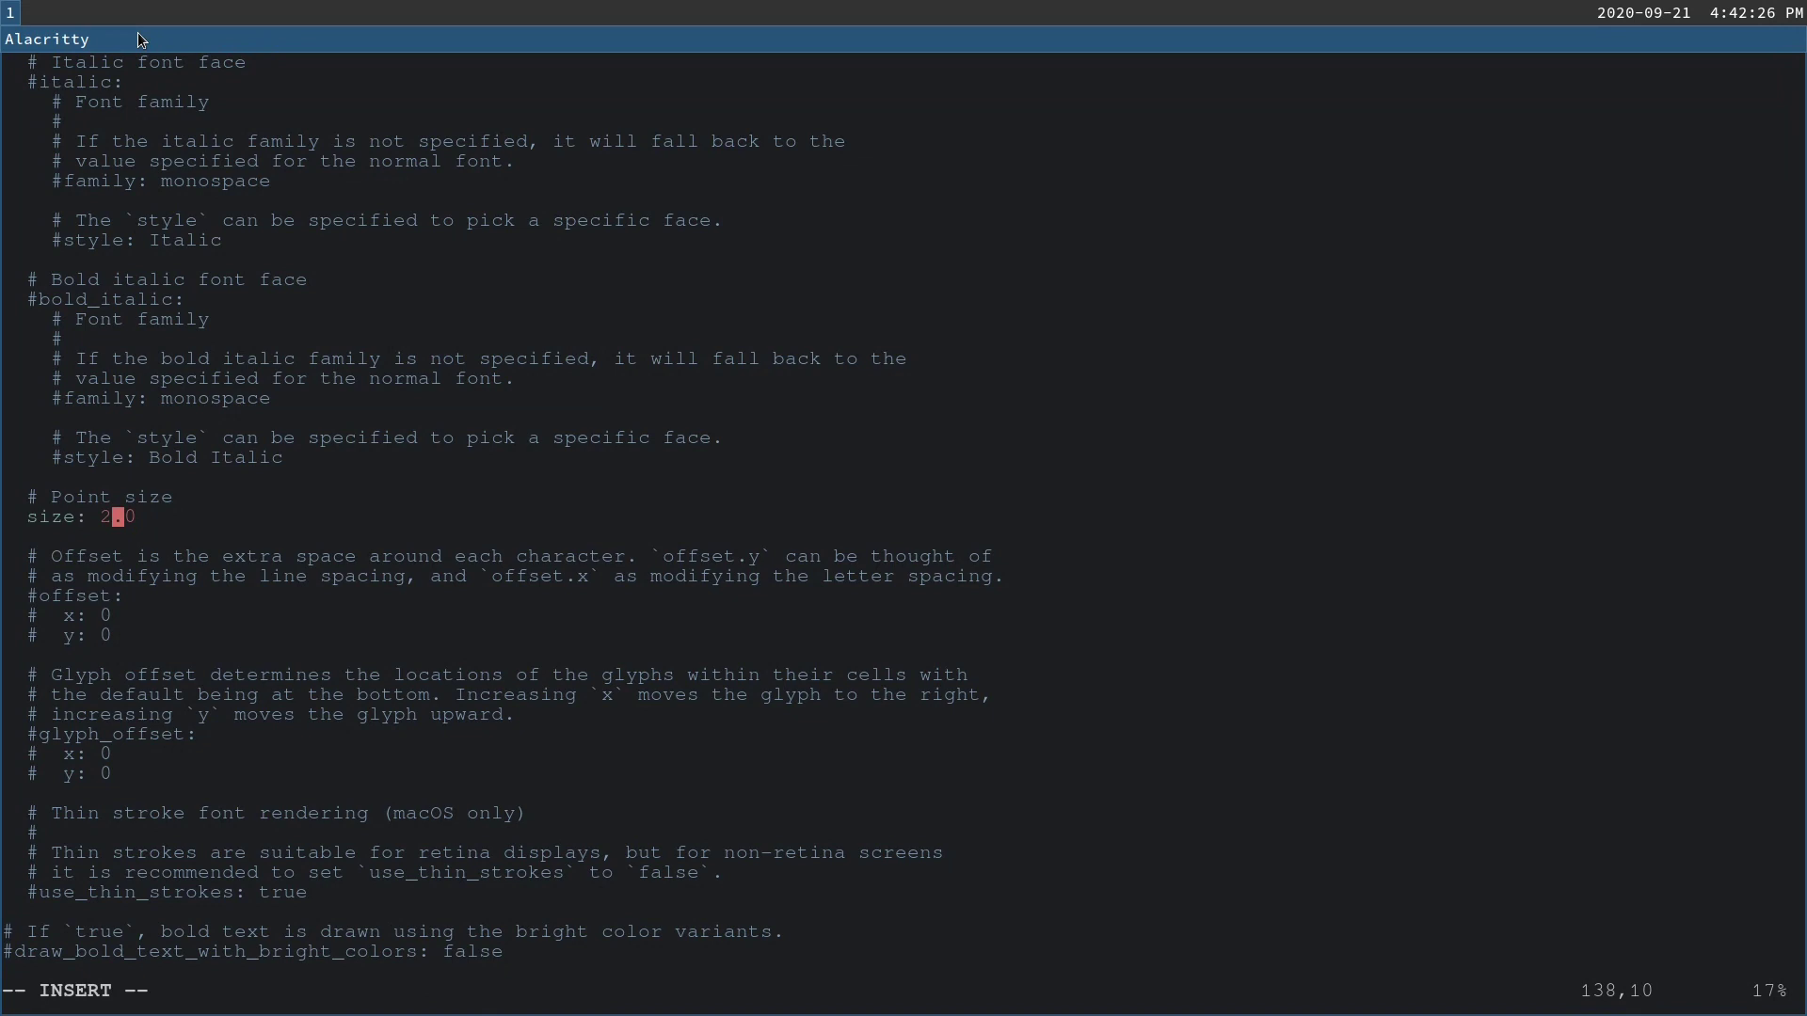
pyautogui.press('Escape')
pyautogui.write(':wq')
pyautogui.press('Return')
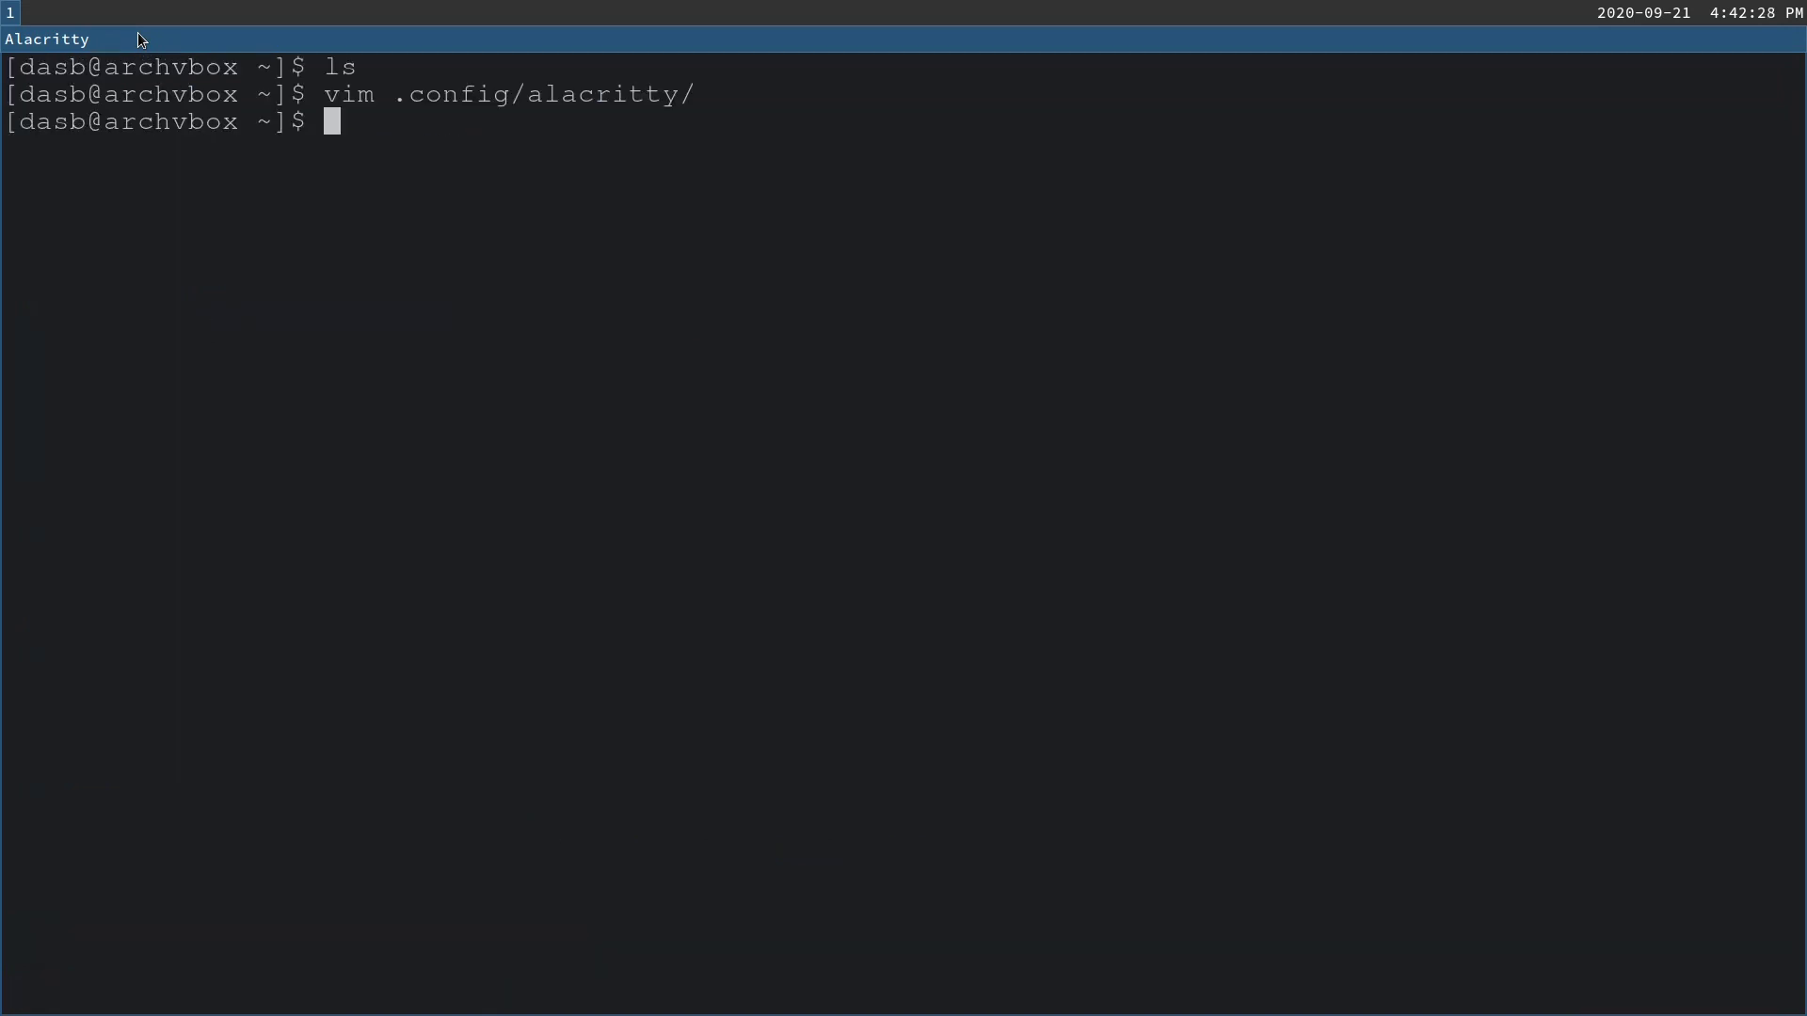
# Step: Restart the terminal at 22 points and reopen alacritty.yml in Vim
pyautogui.write('exit')
pyautogui.press('Return')
pyautogui.press('super+Return')
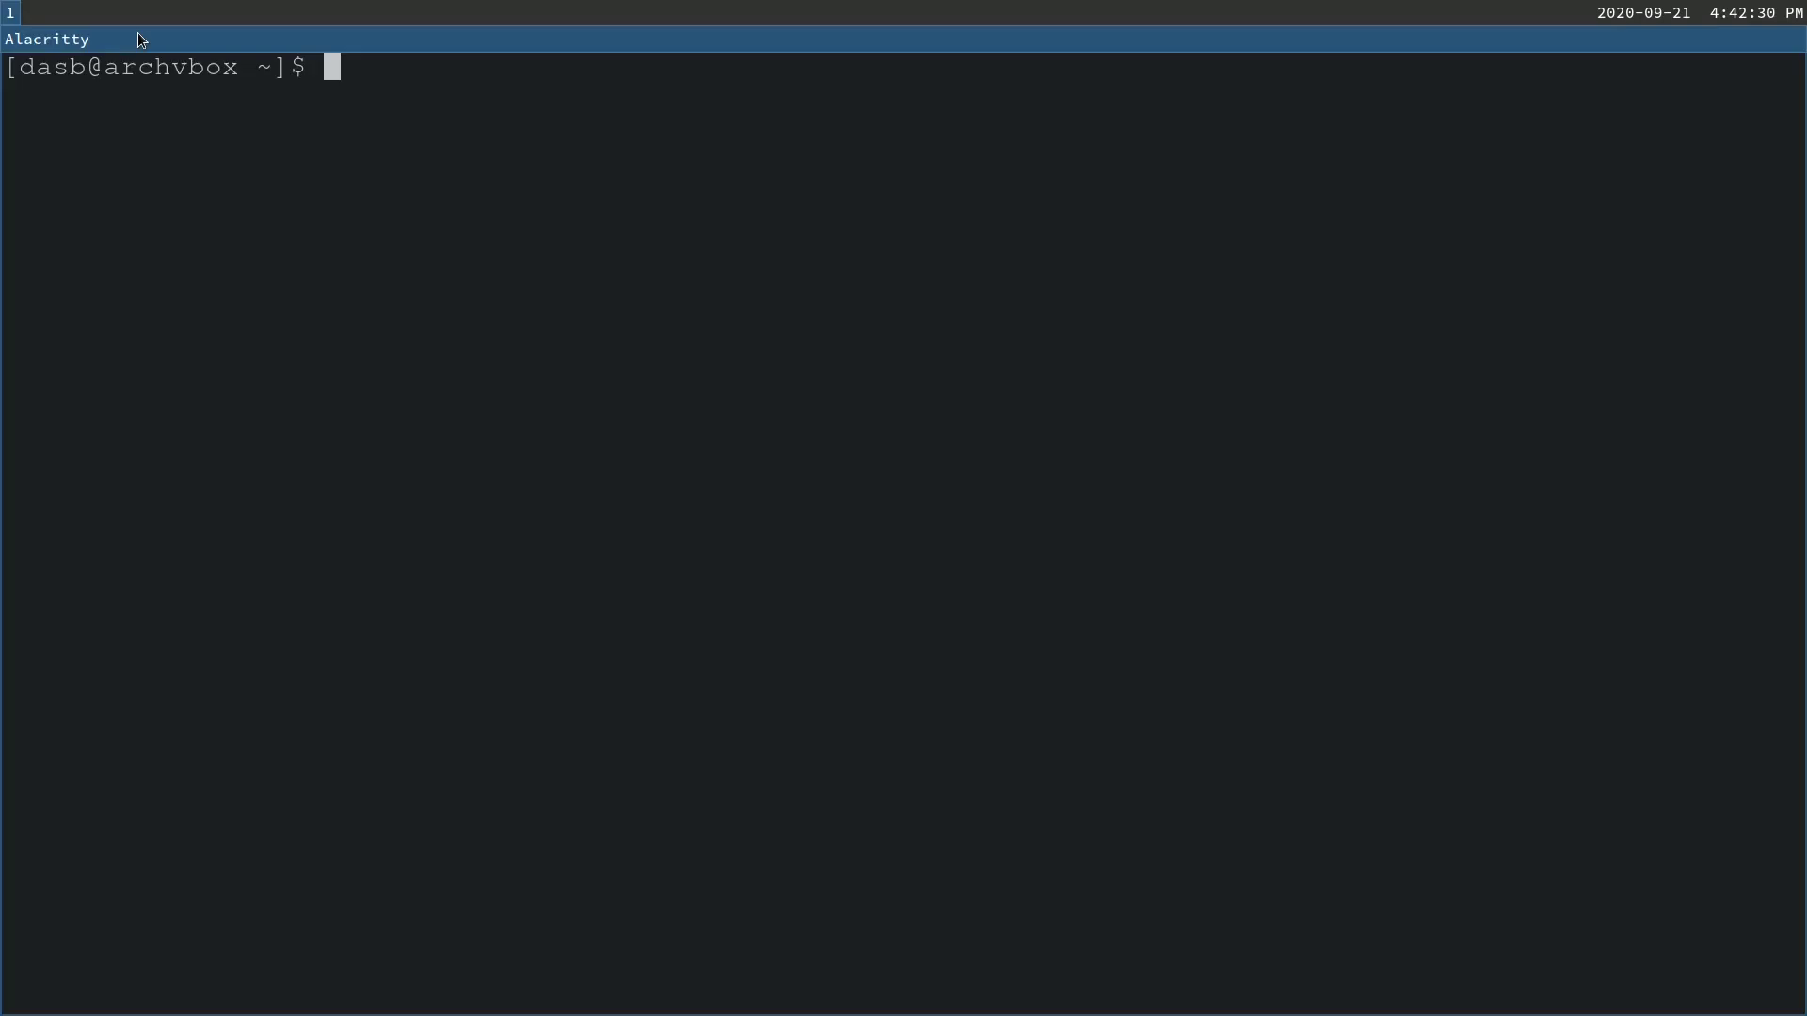
pyautogui.write('vim .config/alacritty/')
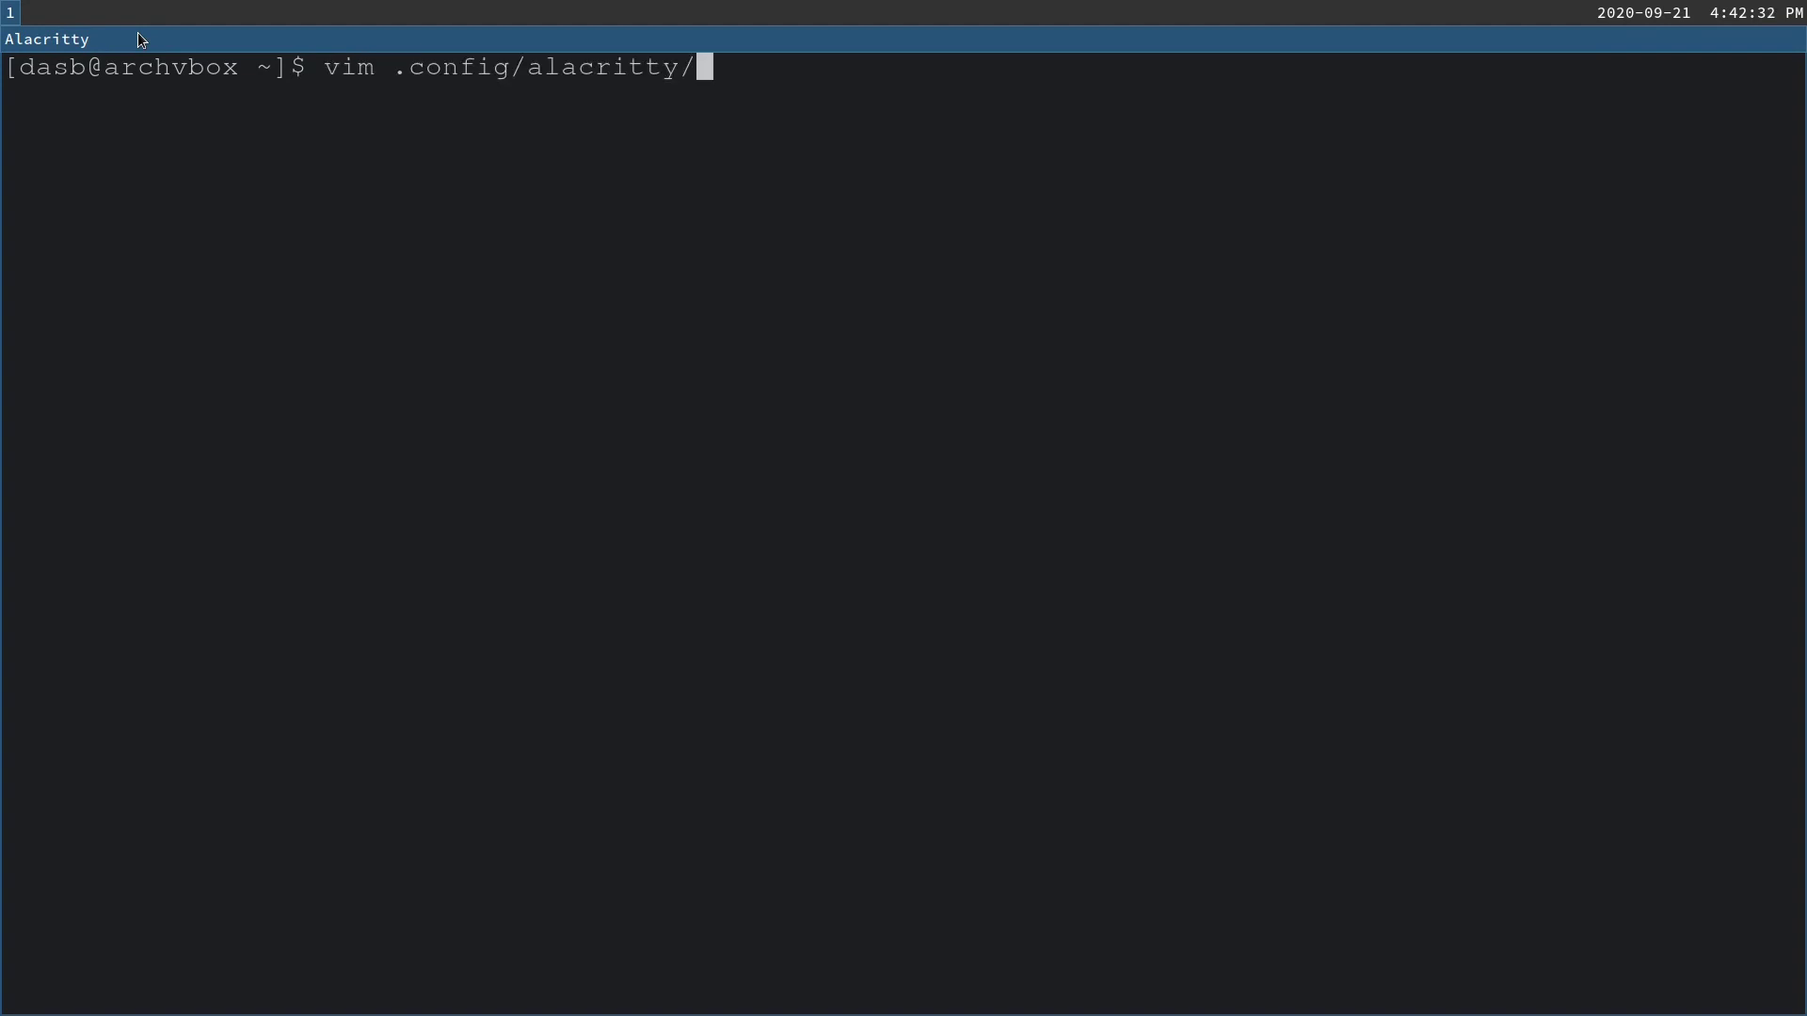
pyautogui.press('Return')
pyautogui.press('j')
pyautogui.press('Return')
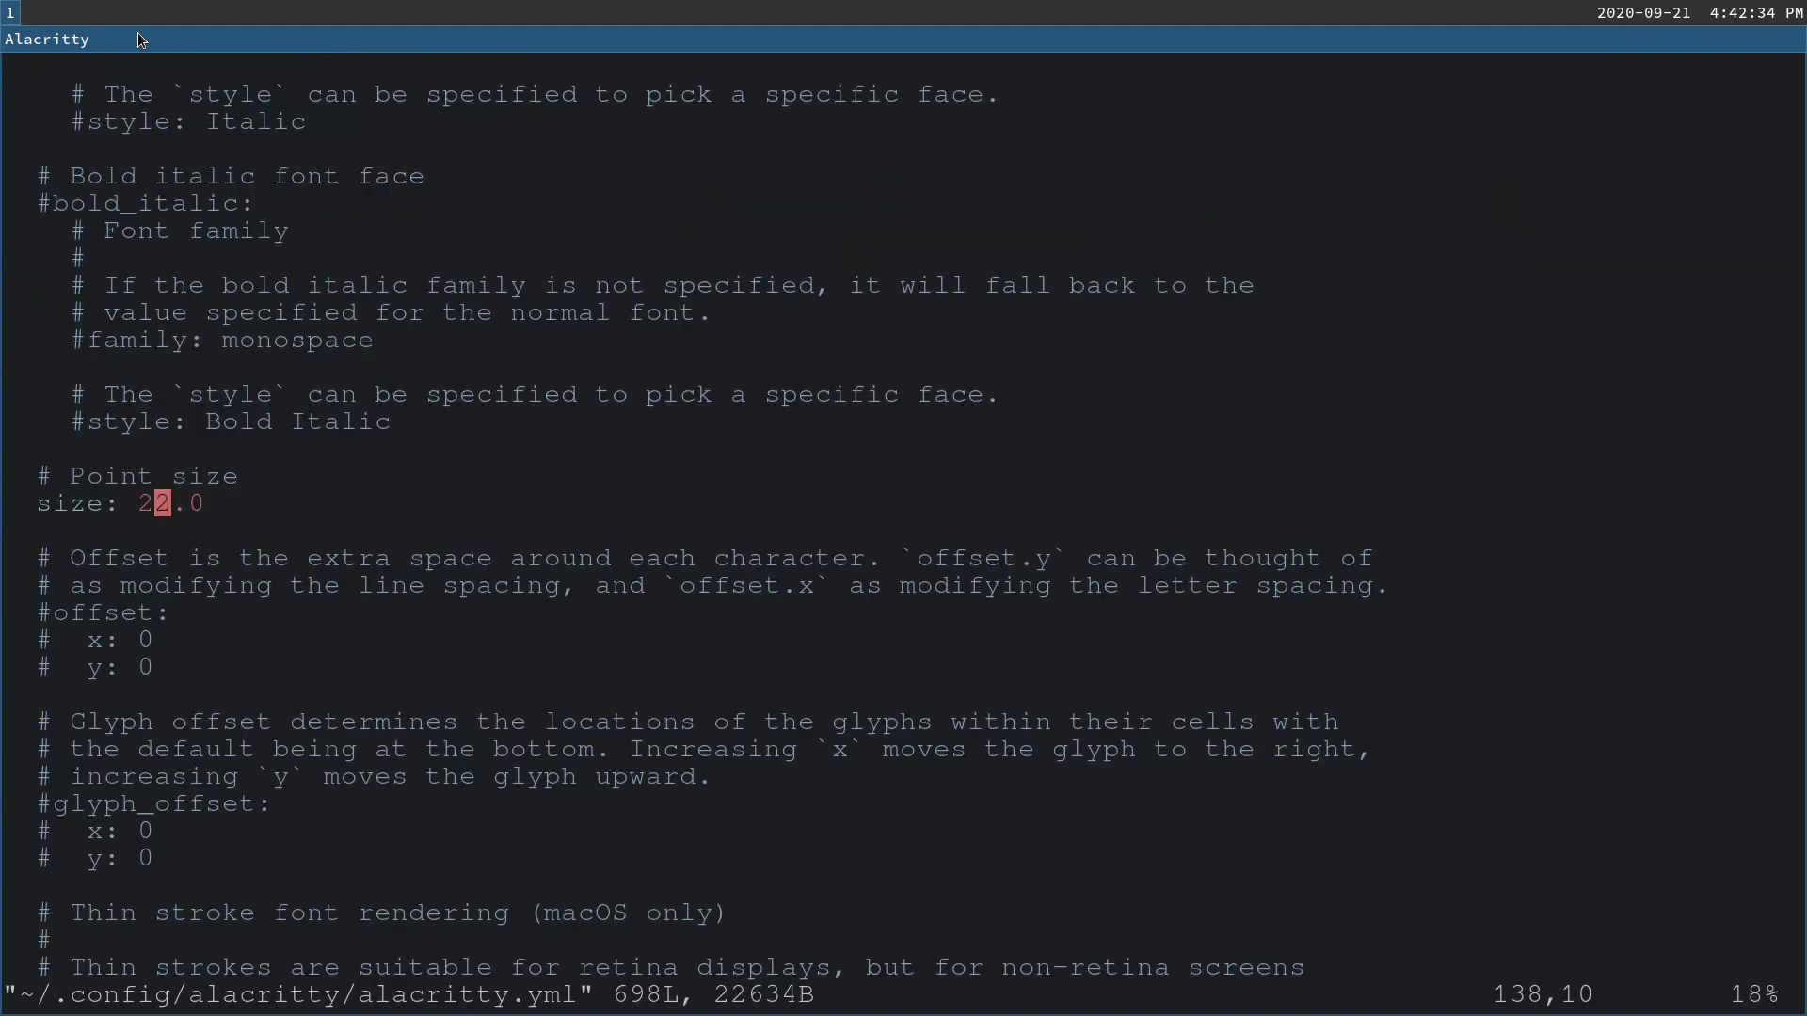
# Step: Change the font size to 32, then to 48, and save and quit
pyautogui.press('a')
pyautogui.press('BackSpace')
pyautogui.press('BackSpace')
pyautogui.write('32')
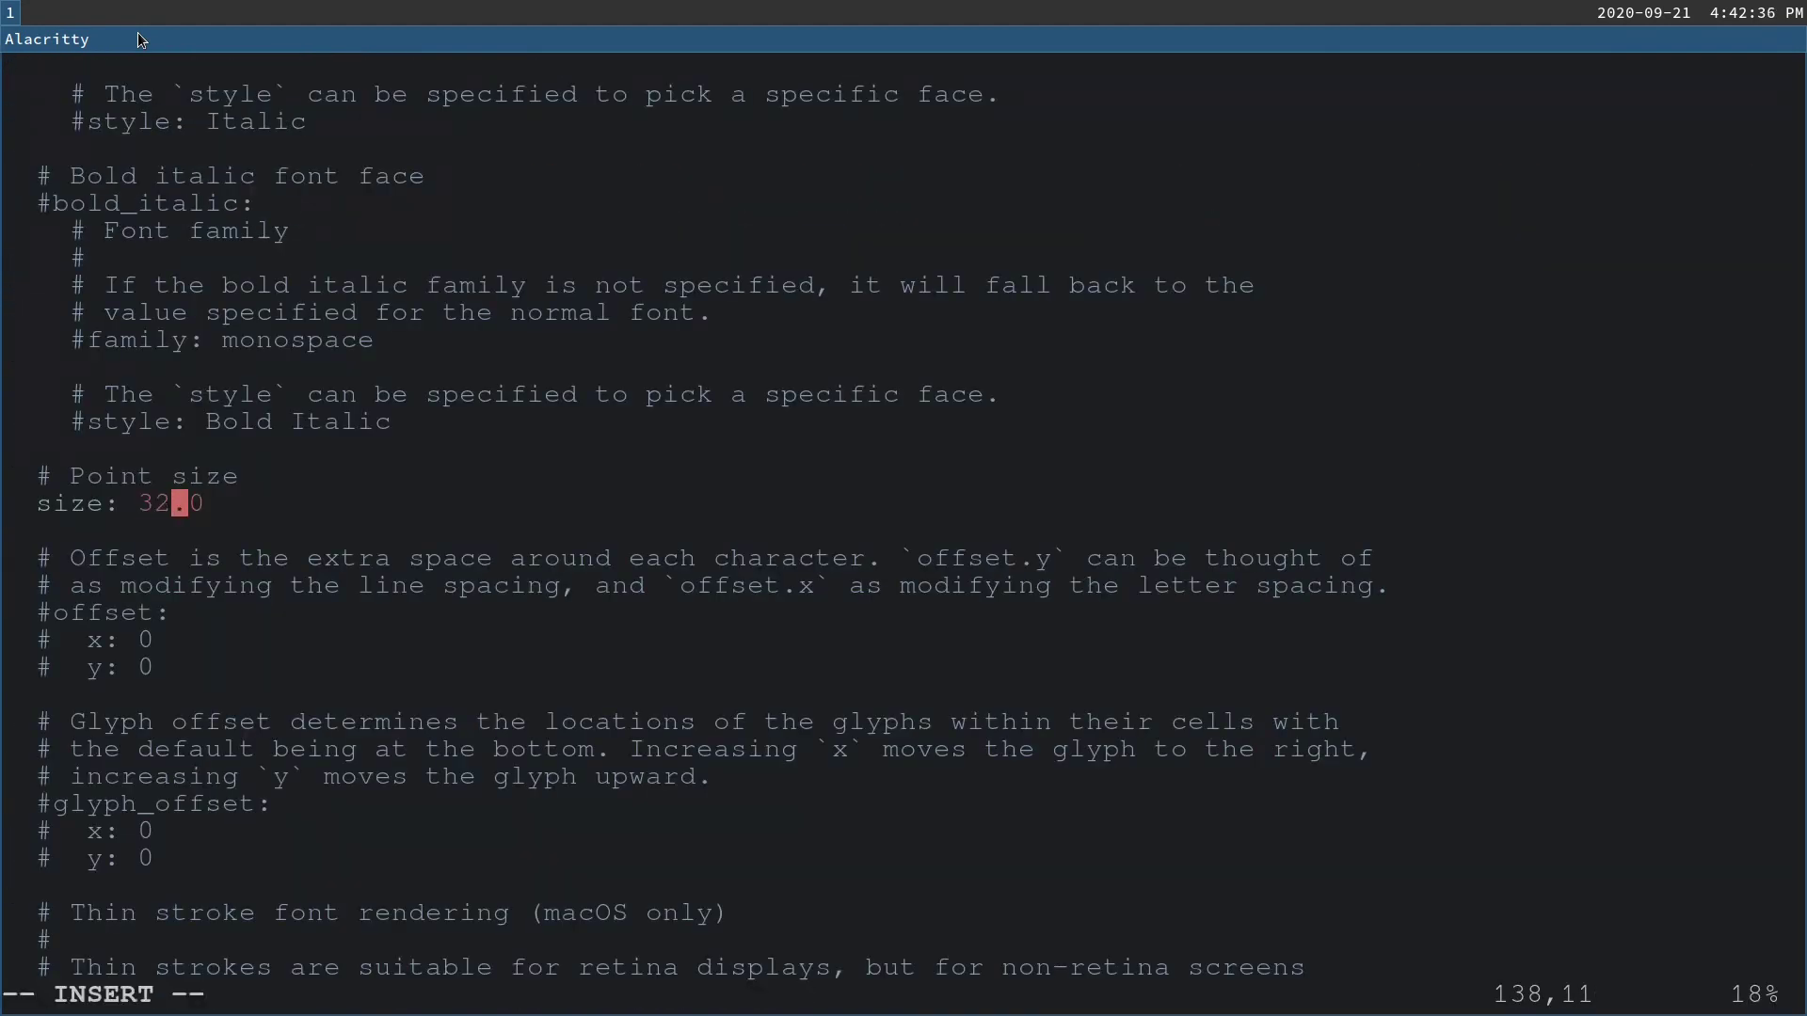
pyautogui.press('BackSpace')
pyautogui.press('BackSpace')
pyautogui.write('48')
pyautogui.press('Escape')
pyautogui.write(':wq')
pyautogui.press('Return')
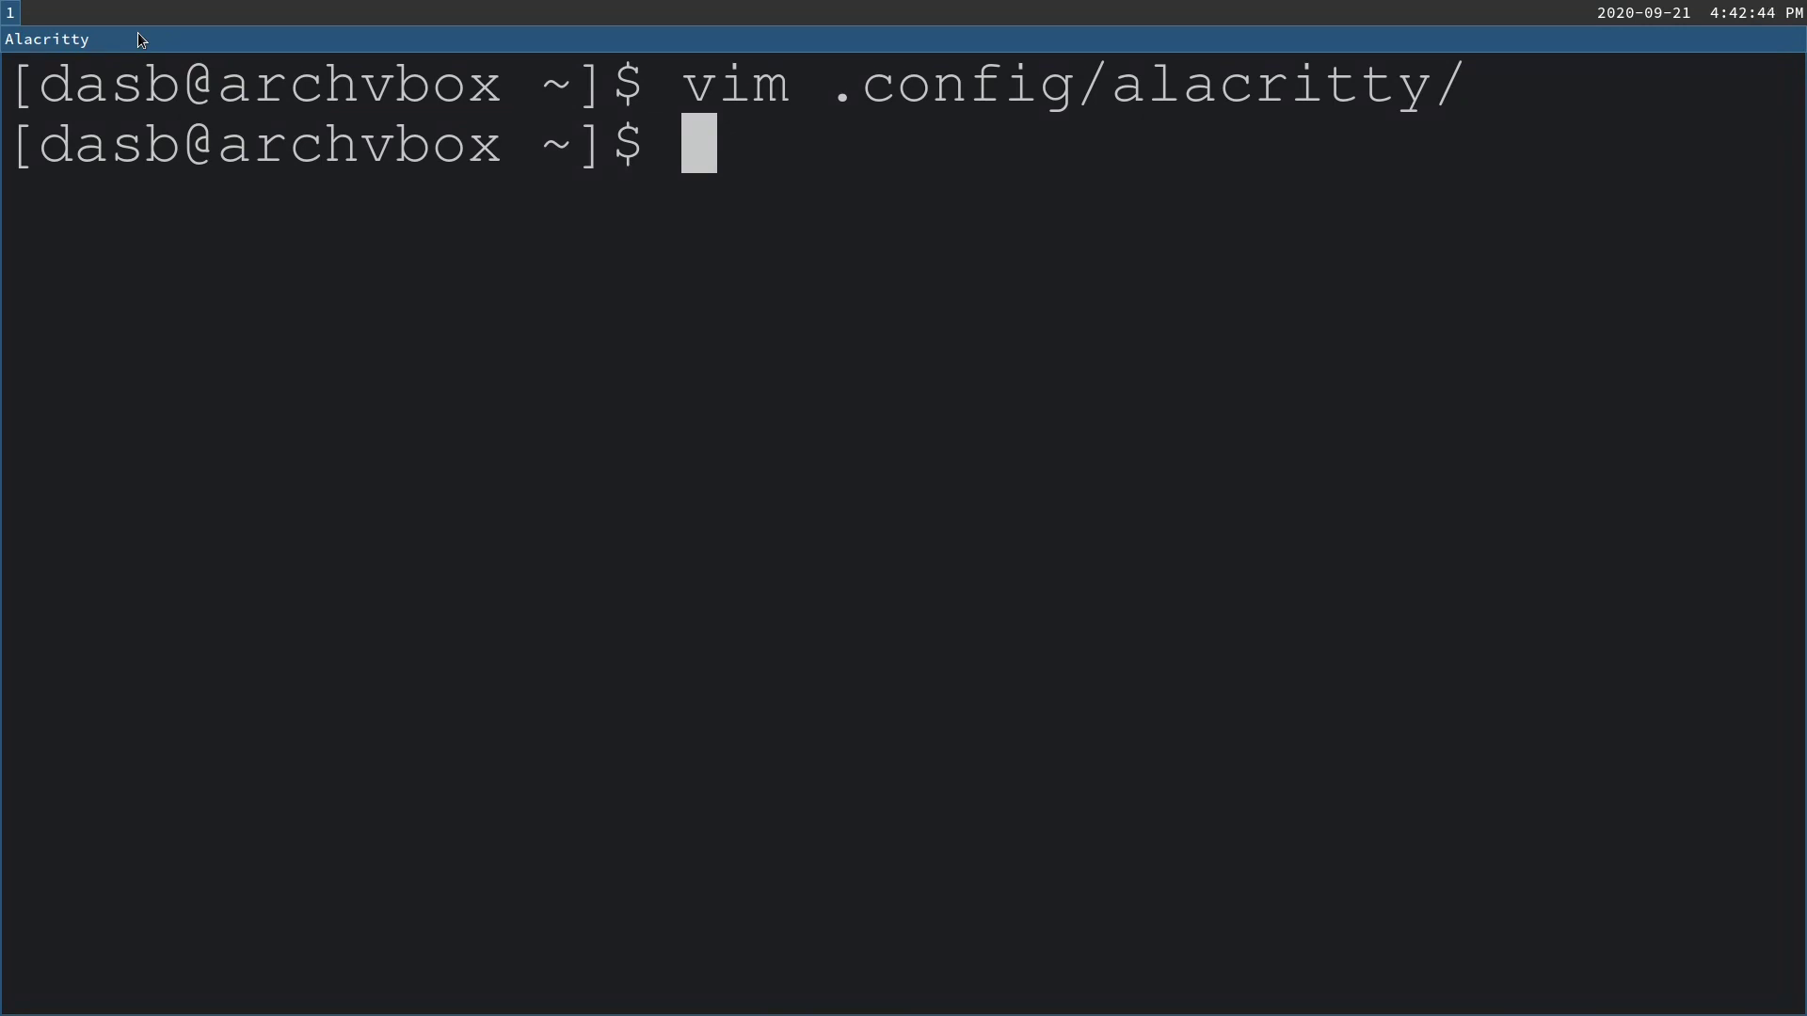
# Step: Reopen alacritty.yml from shell history and change the size from 48.0 to 38.0
pyautogui.press('Up')
pyautogui.press('Tab')
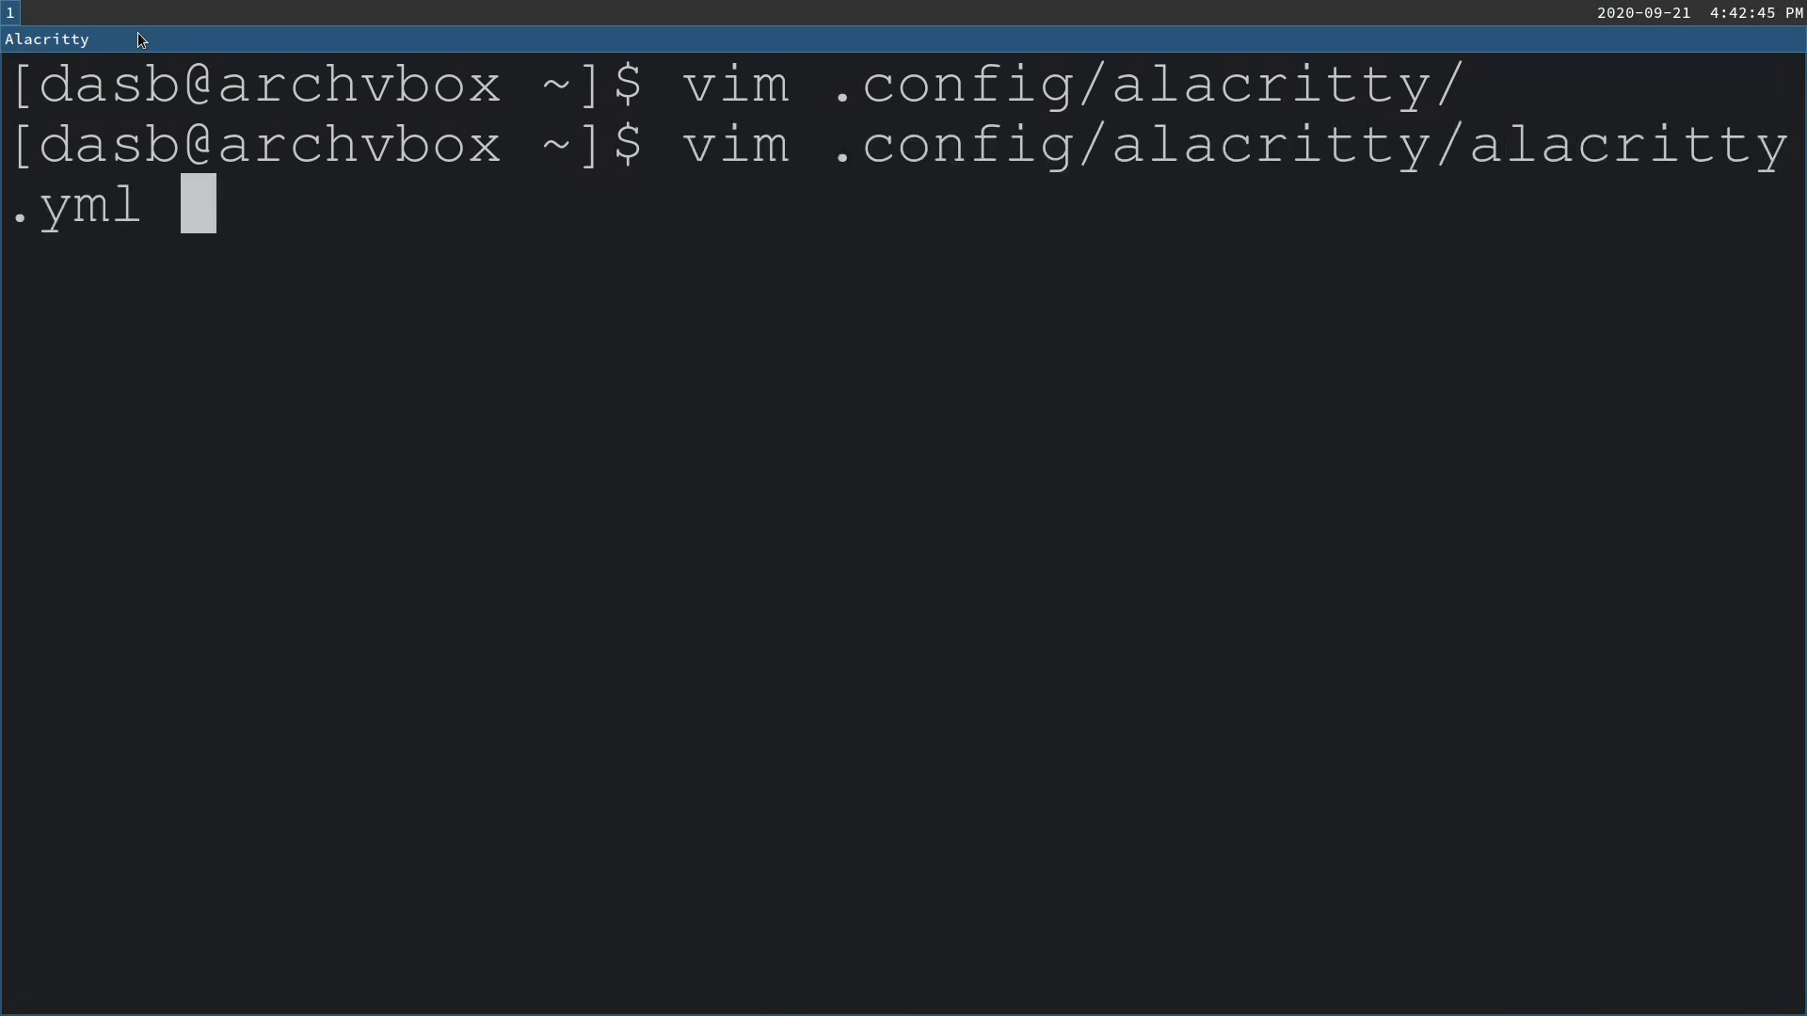
pyautogui.press('Return')
pyautogui.press('i')
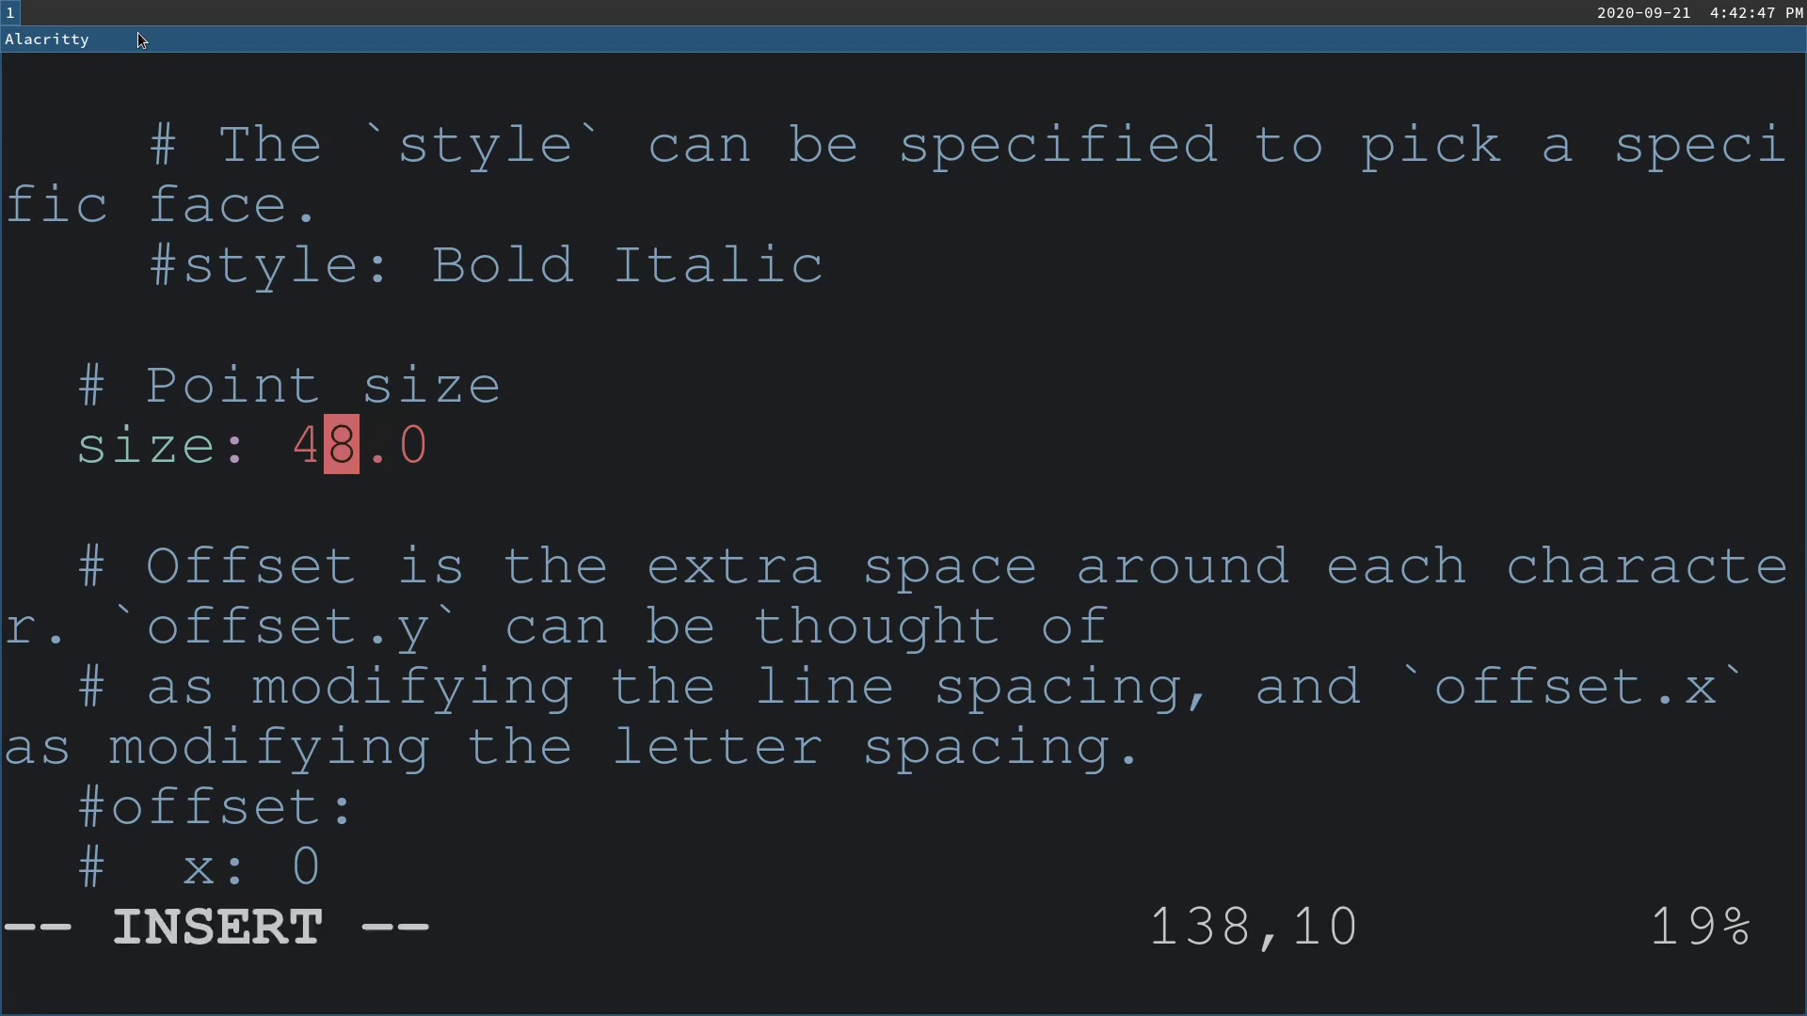
pyautogui.press('BackSpace')
pyautogui.write('3')
pyautogui.press('Escape')
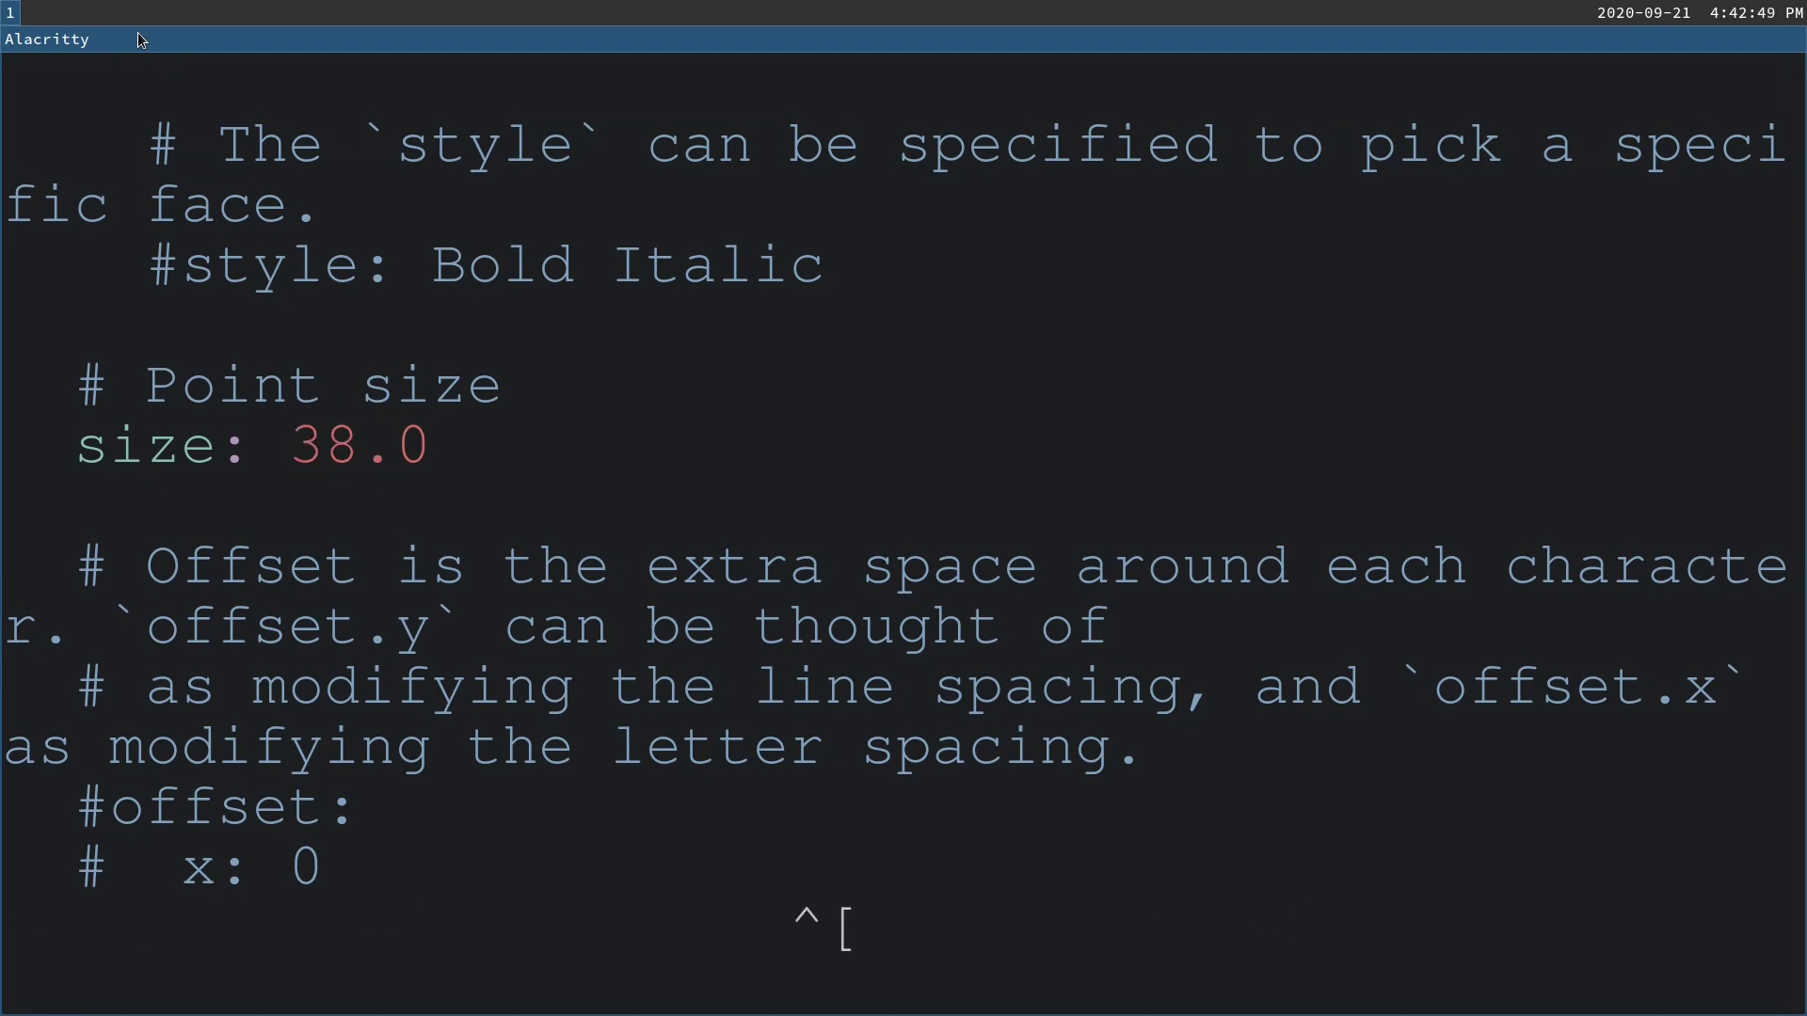
# Step: Dismiss a stray error message and save the file with size 38.0
pyautogui.press('j')
pyautogui.hotkey('shift', 'k')
pyautogui.press('Return')
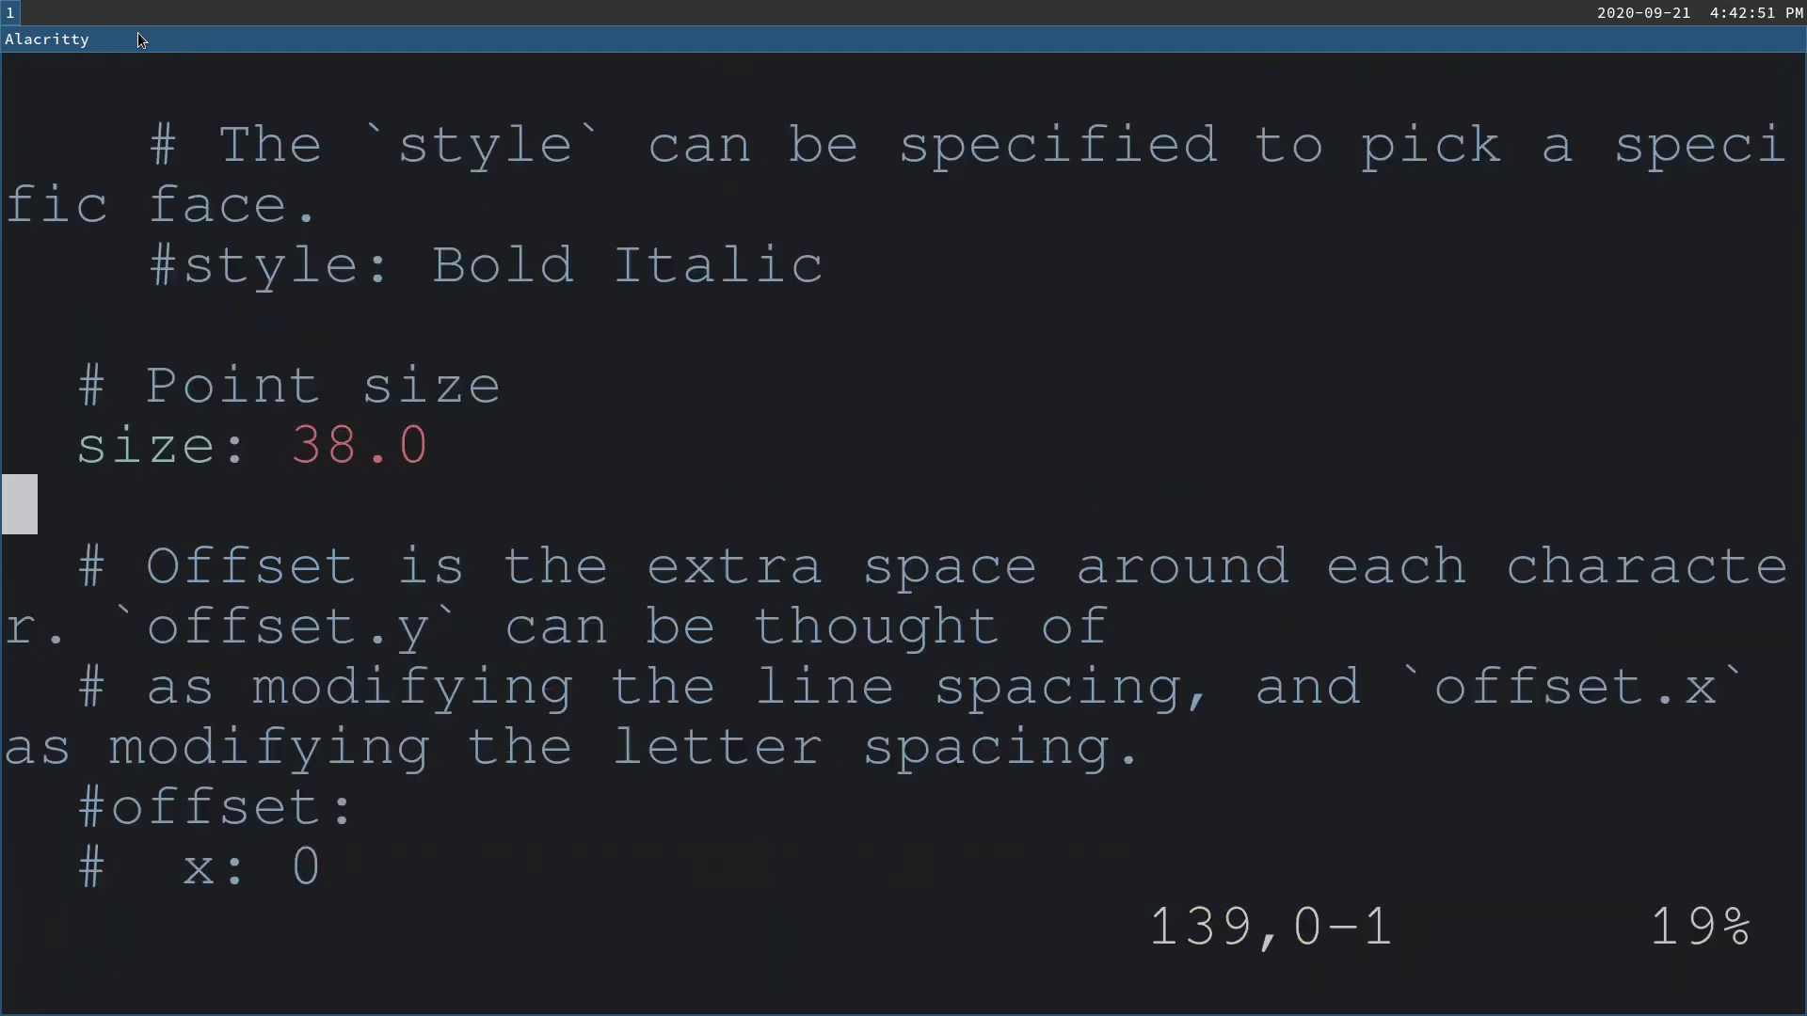
pyautogui.write(':W')
pyautogui.press('BackSpace')
pyautogui.press('BackSpace')
pyautogui.write(':W')
pyautogui.press('Return')
# Step: Edit the font size value from 38.0 to 30.0
pyautogui.press('k')
pyautogui.press('l')
pyautogui.press('l')
pyautogui.press('t')
pyautogui.press('3')
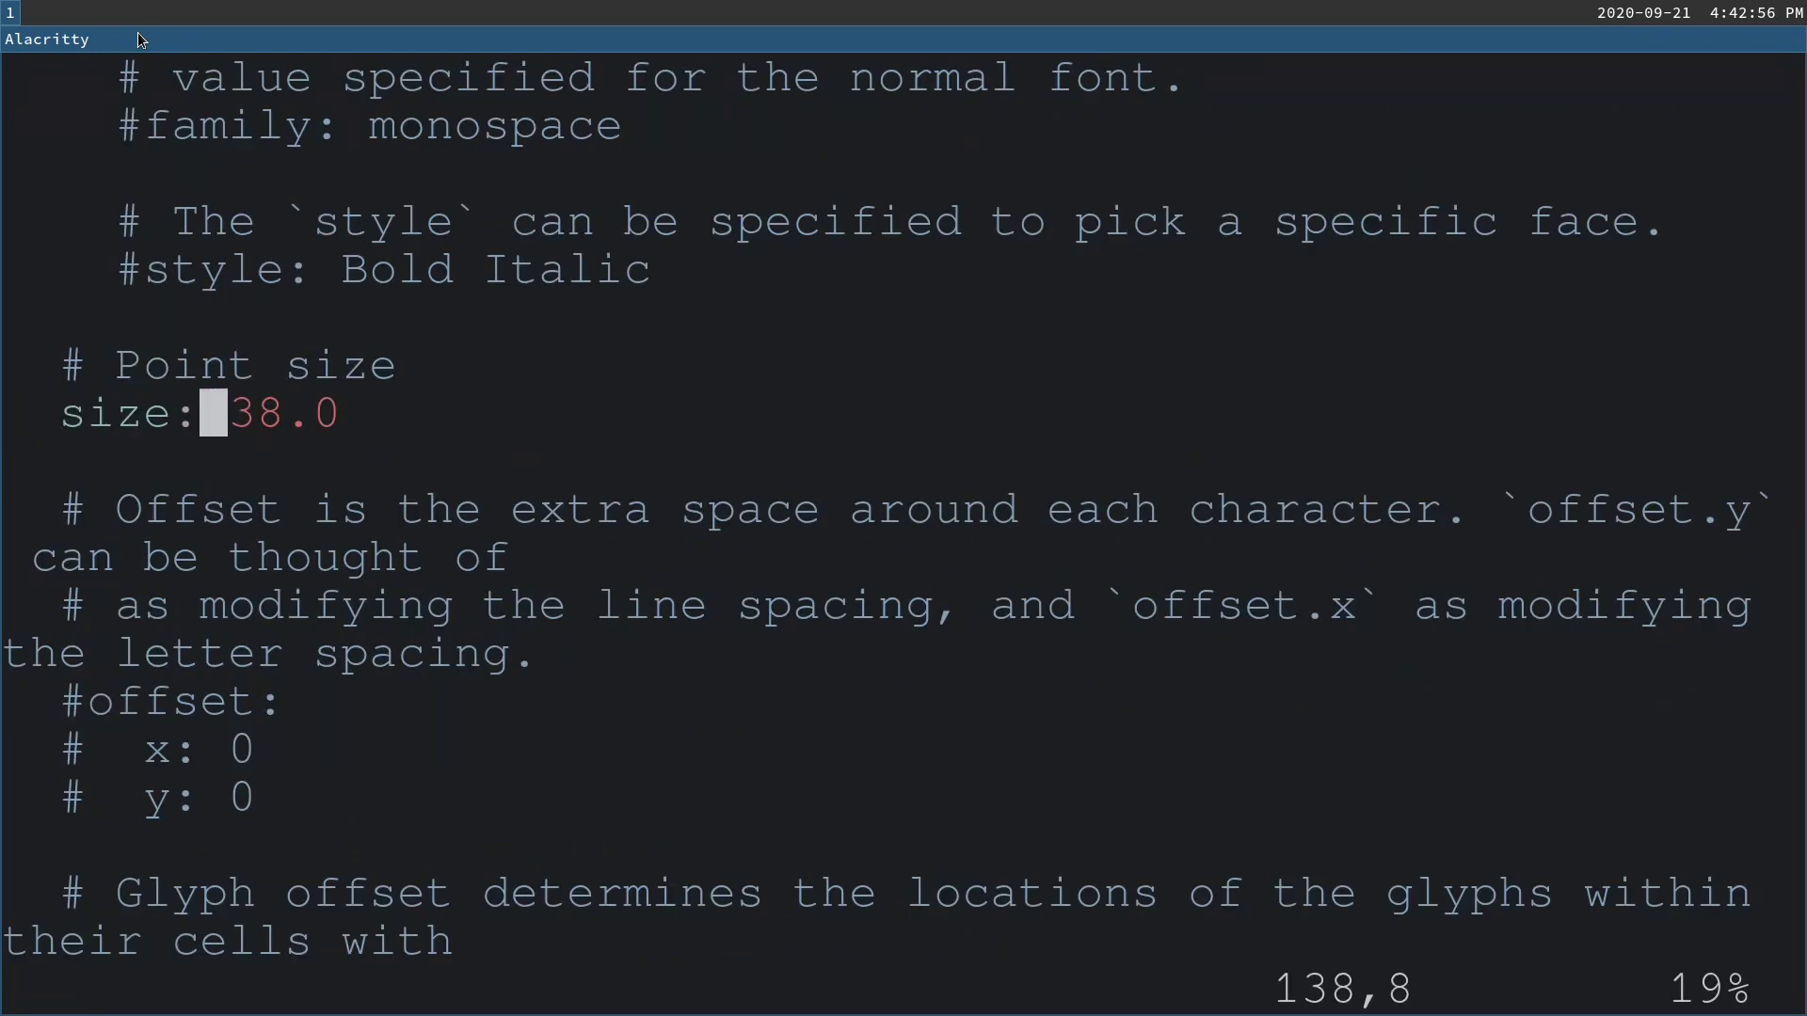
pyautogui.press('f')
pyautogui.press('.')
pyautogui.press('i')
pyautogui.press('BackSpace')
pyautogui.write('0')
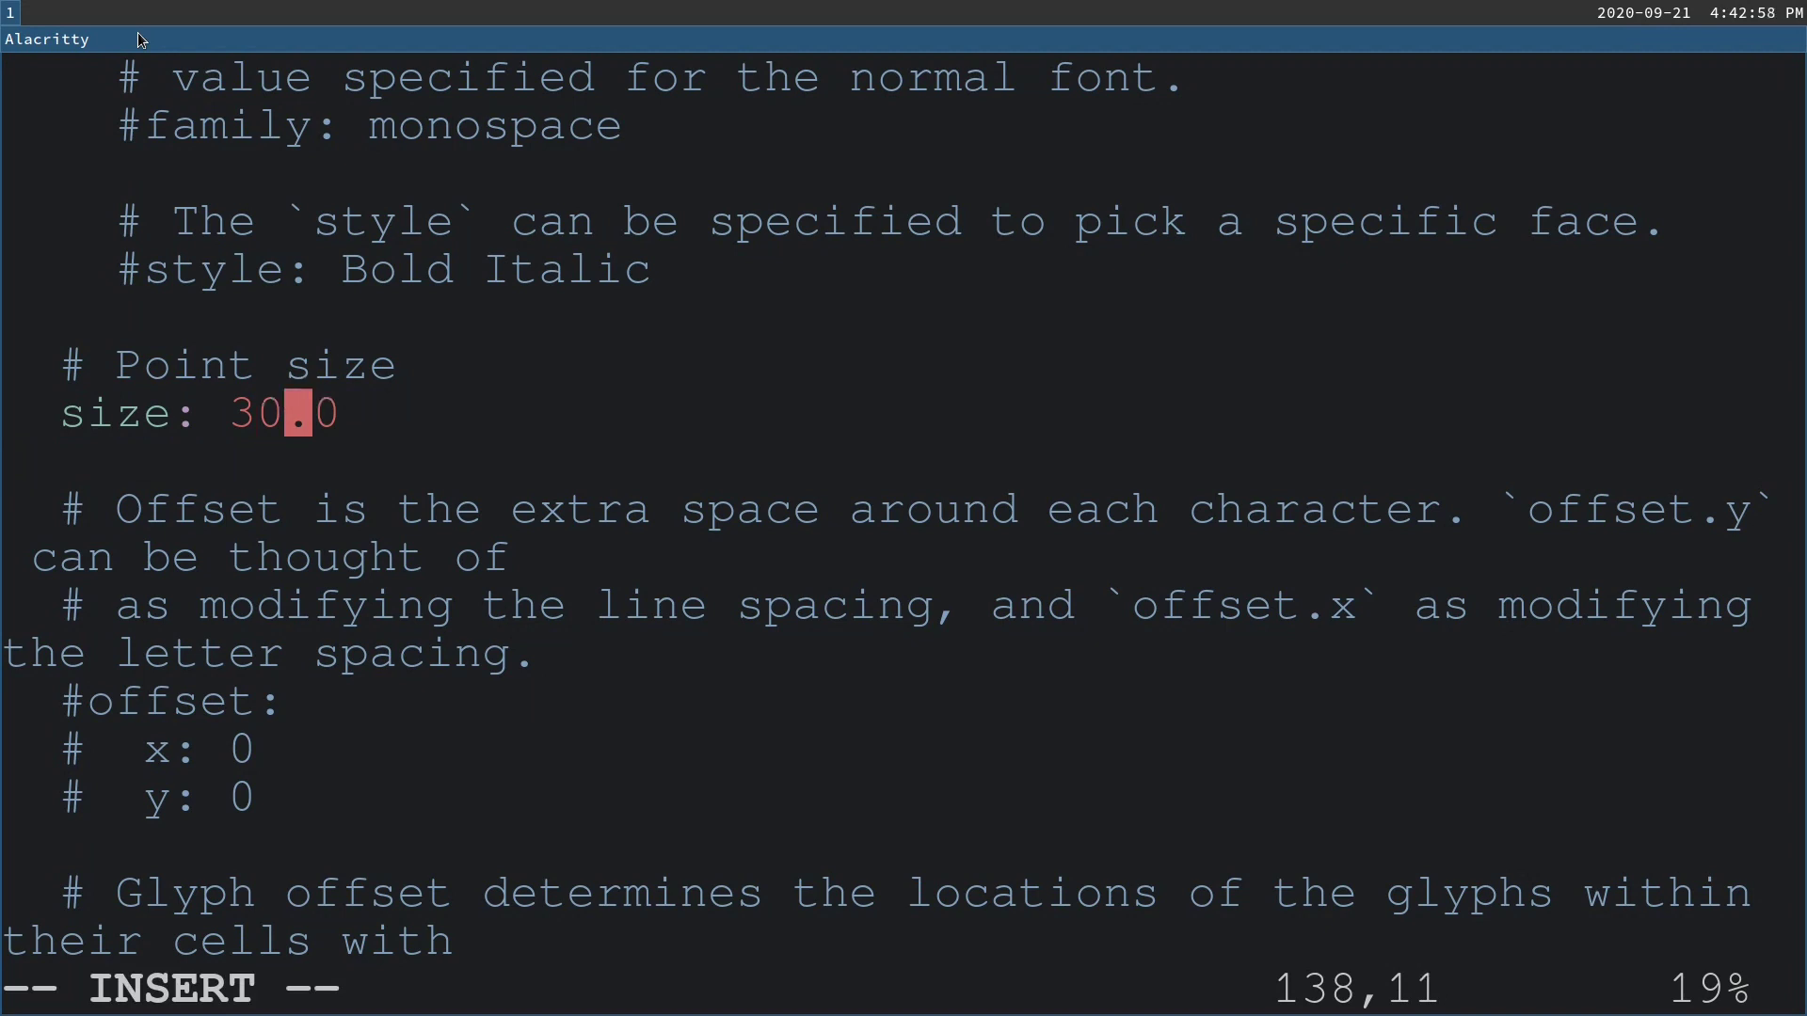
pyautogui.press('Escape')
# Step: Save with :w, quit Vim with :q, and clear the terminal screen
pyautogui.write(':w')
pyautogui.press('Return')
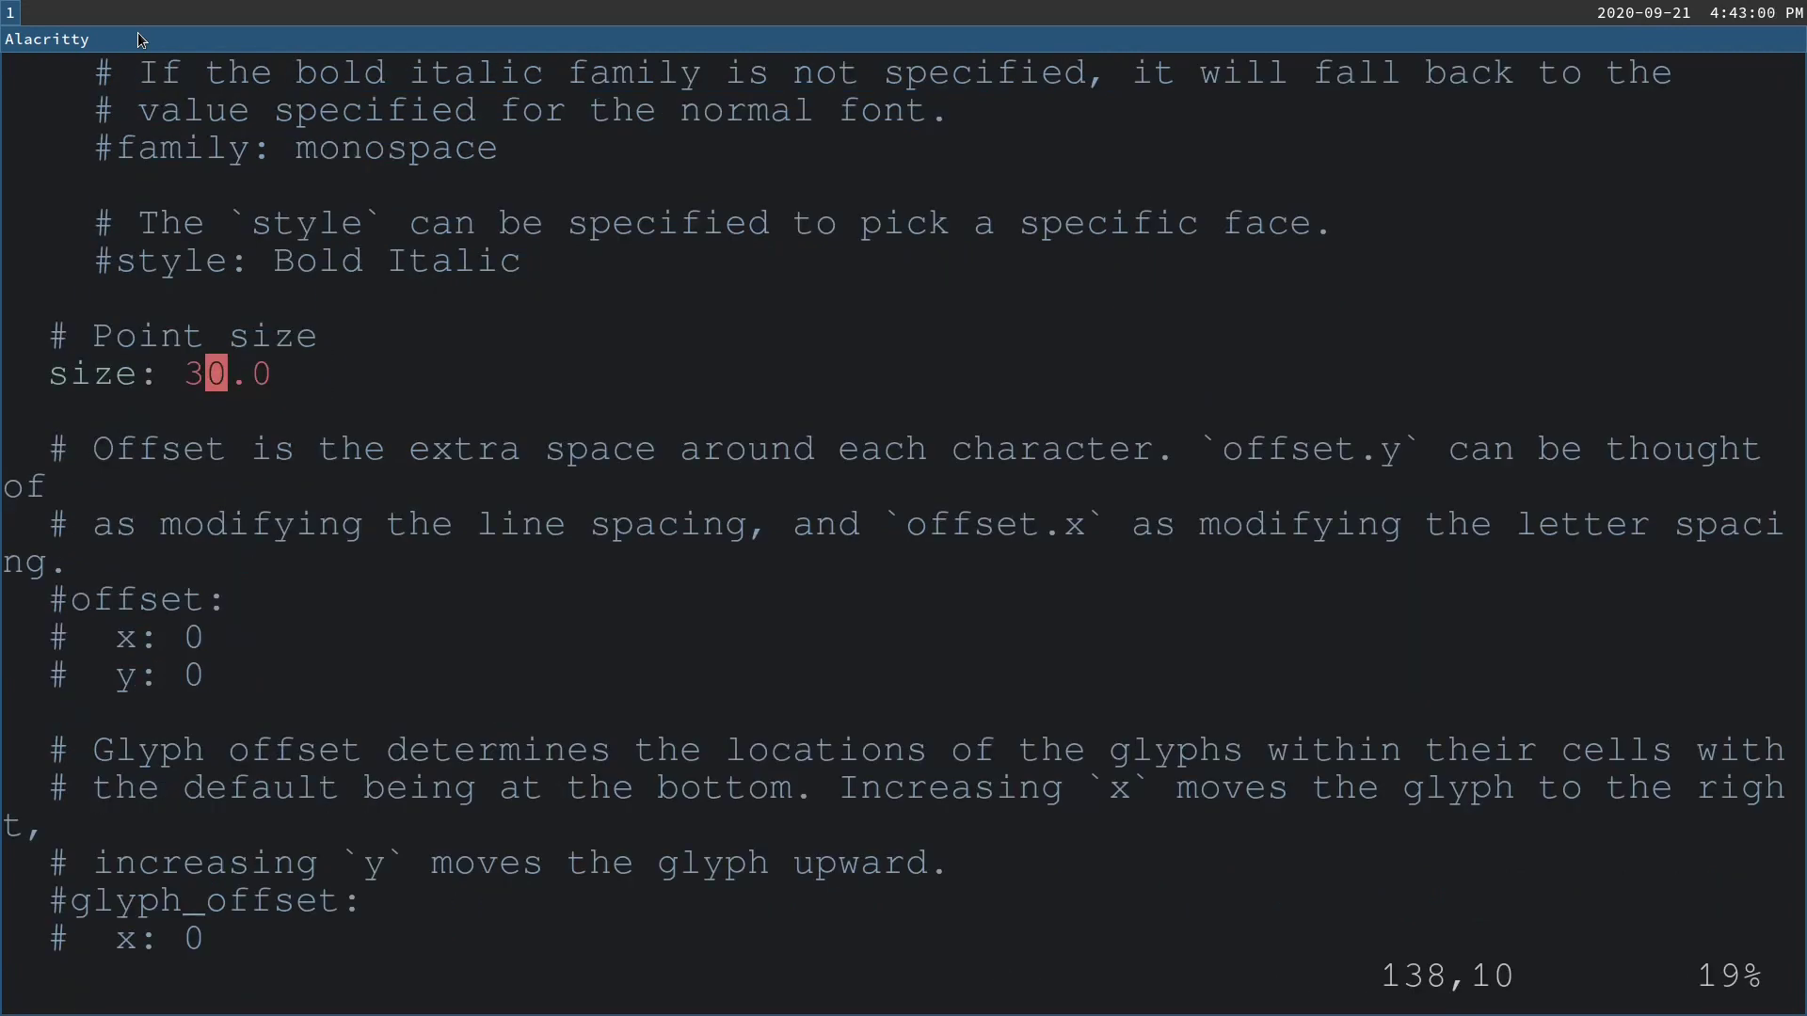
pyautogui.write(':q')
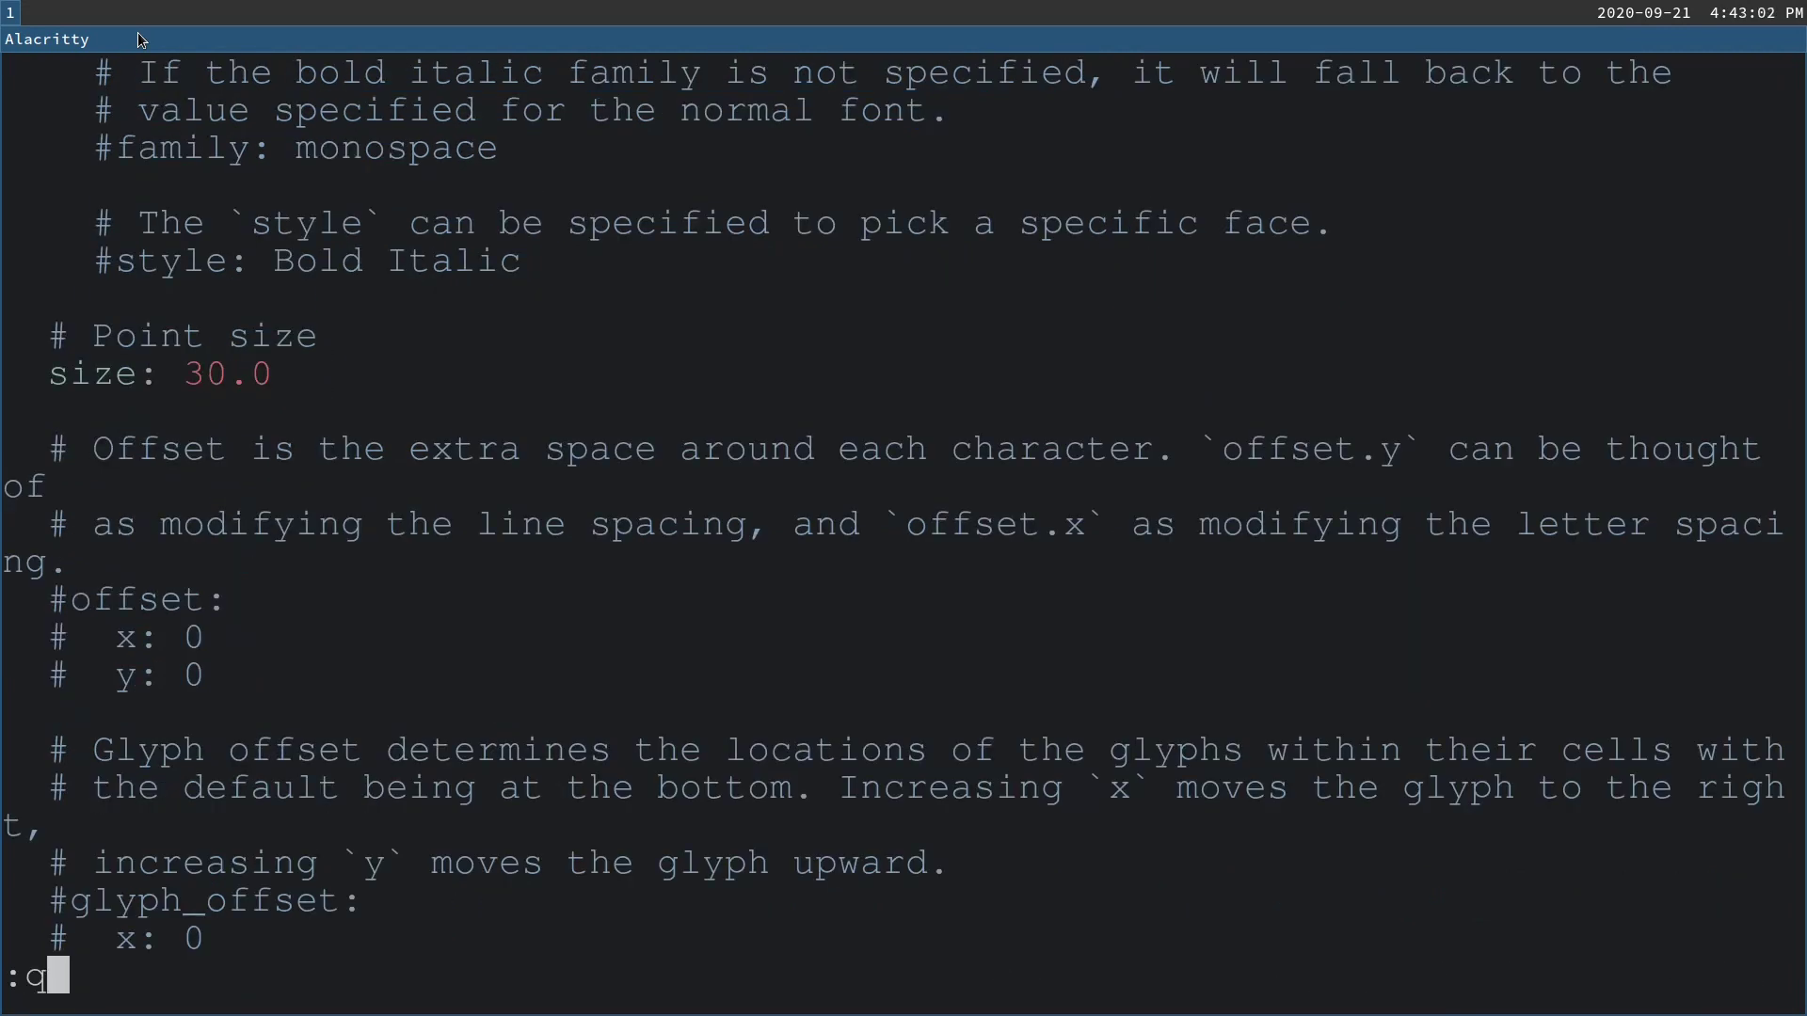
pyautogui.press('Return')
pyautogui.hotkey('ctrl', 'l')
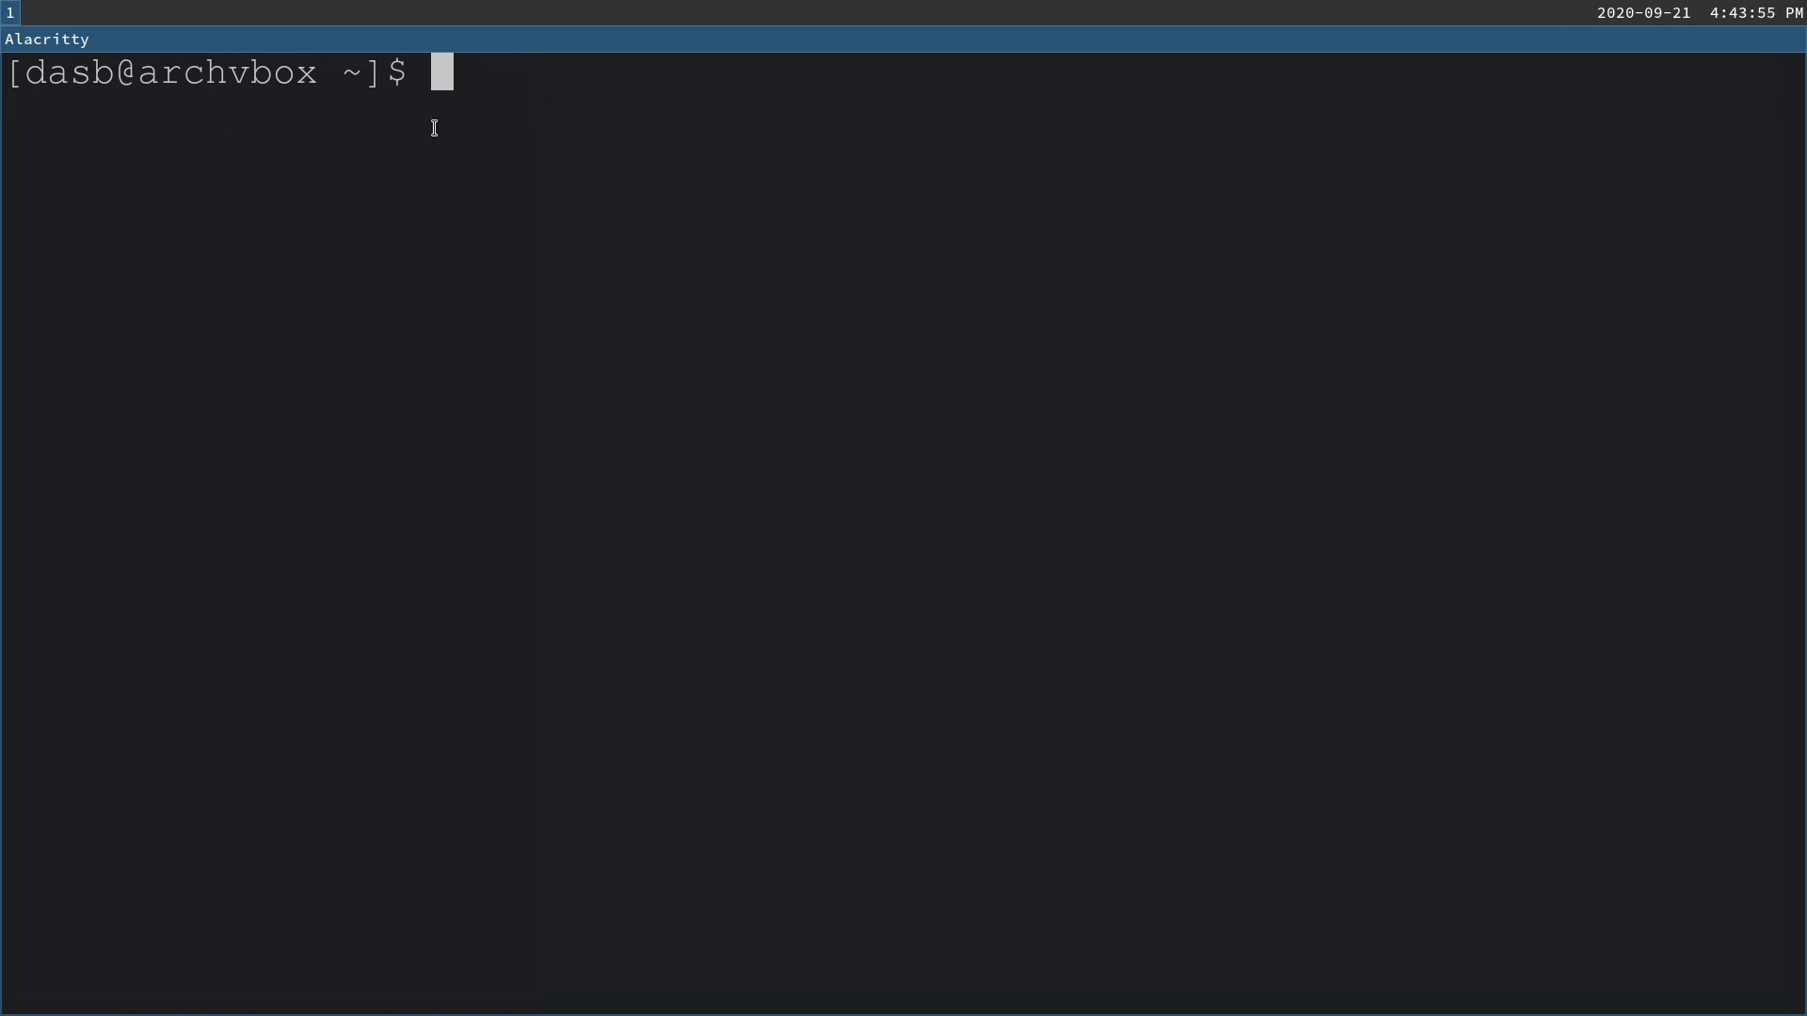
# Step: Run sudo pacman -S waybar ttf-font-awesome, enter the sudo password, and confirm the install
pyautogui.write('sudo pamcna')
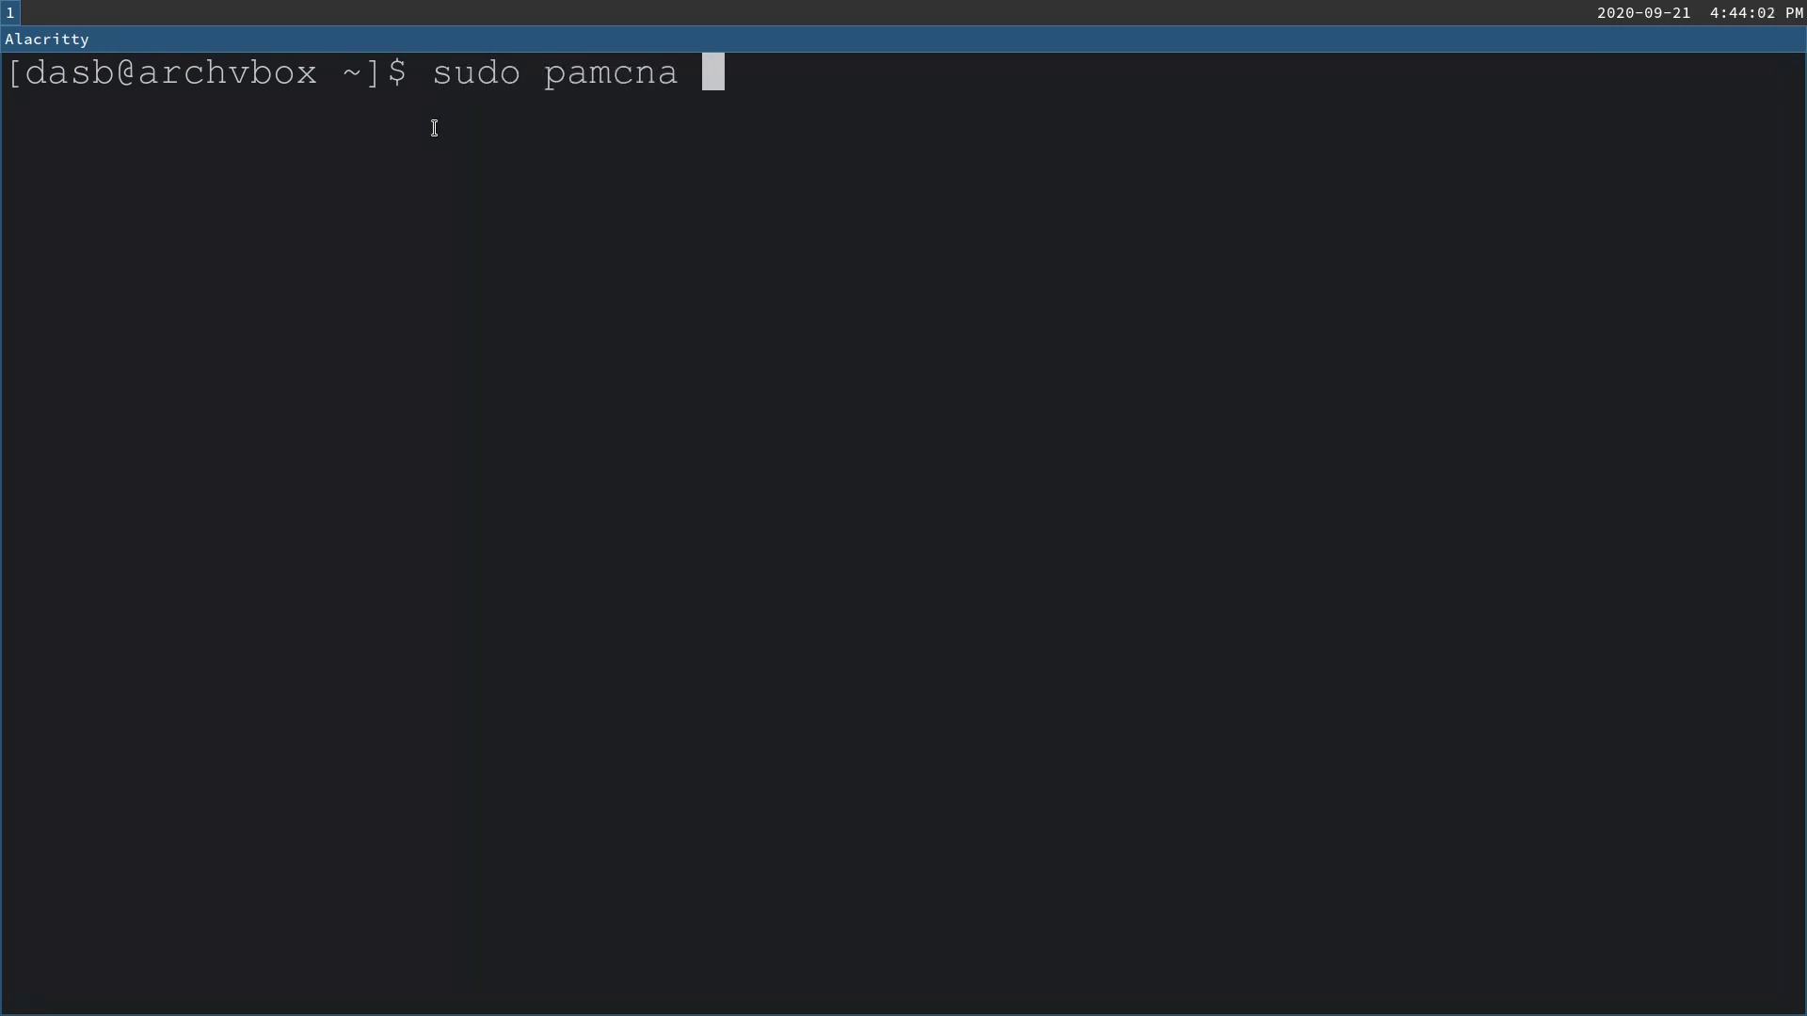
pyautogui.press('BackSpace')
pyautogui.press('BackSpace')
pyautogui.press('BackSpace')
pyautogui.press('BackSpace')
pyautogui.press('BackSpace')
pyautogui.write('cman -S ')
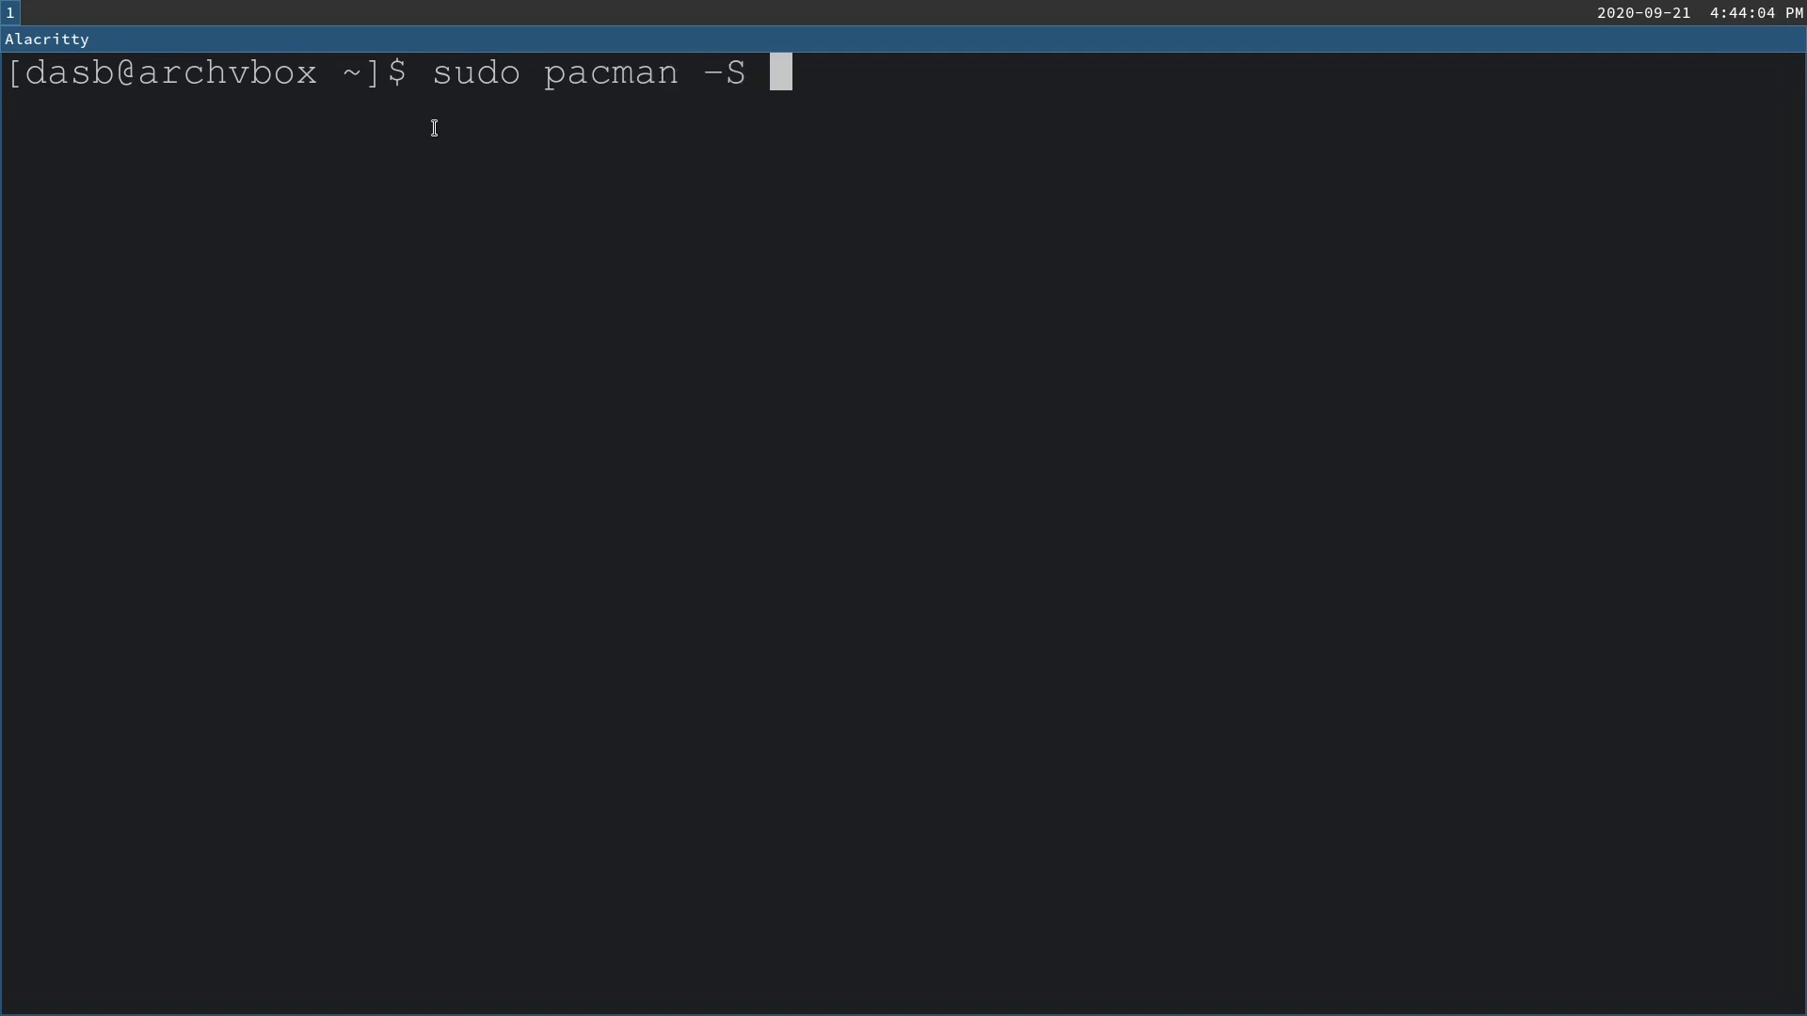
pyautogui.write('waybar tt')
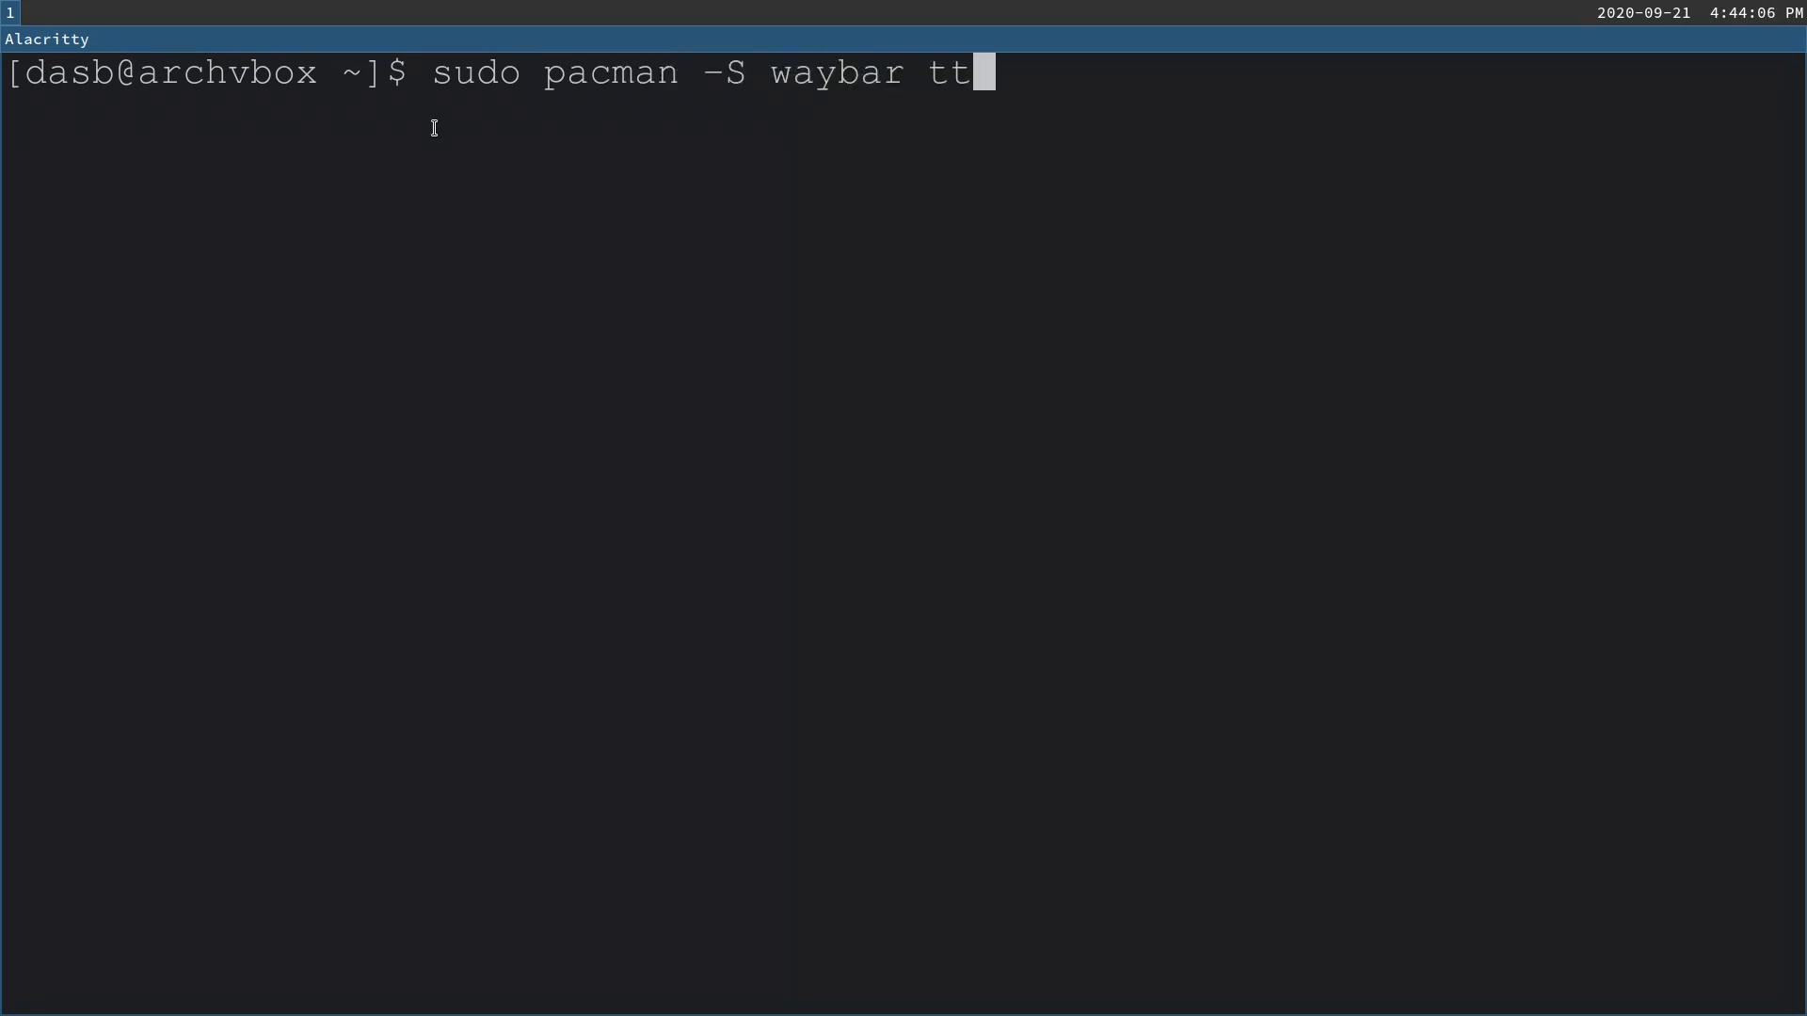
pyautogui.write('f-')
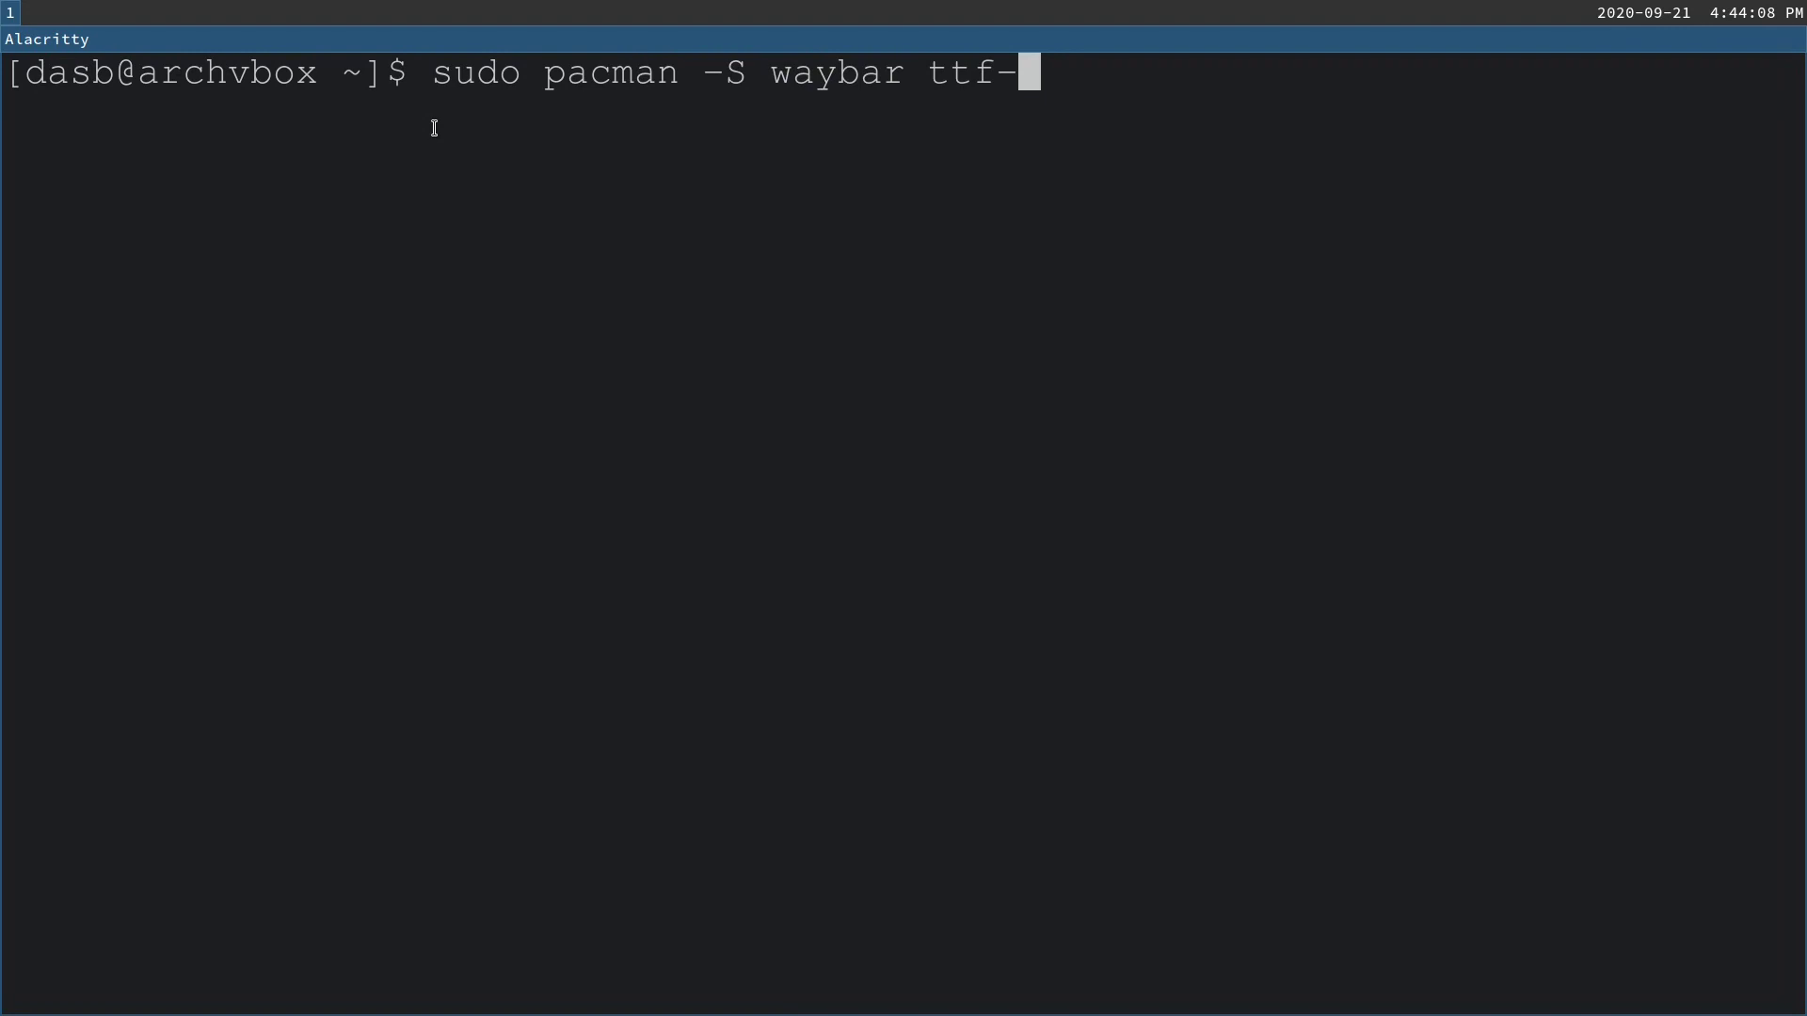
pyautogui.write('font')
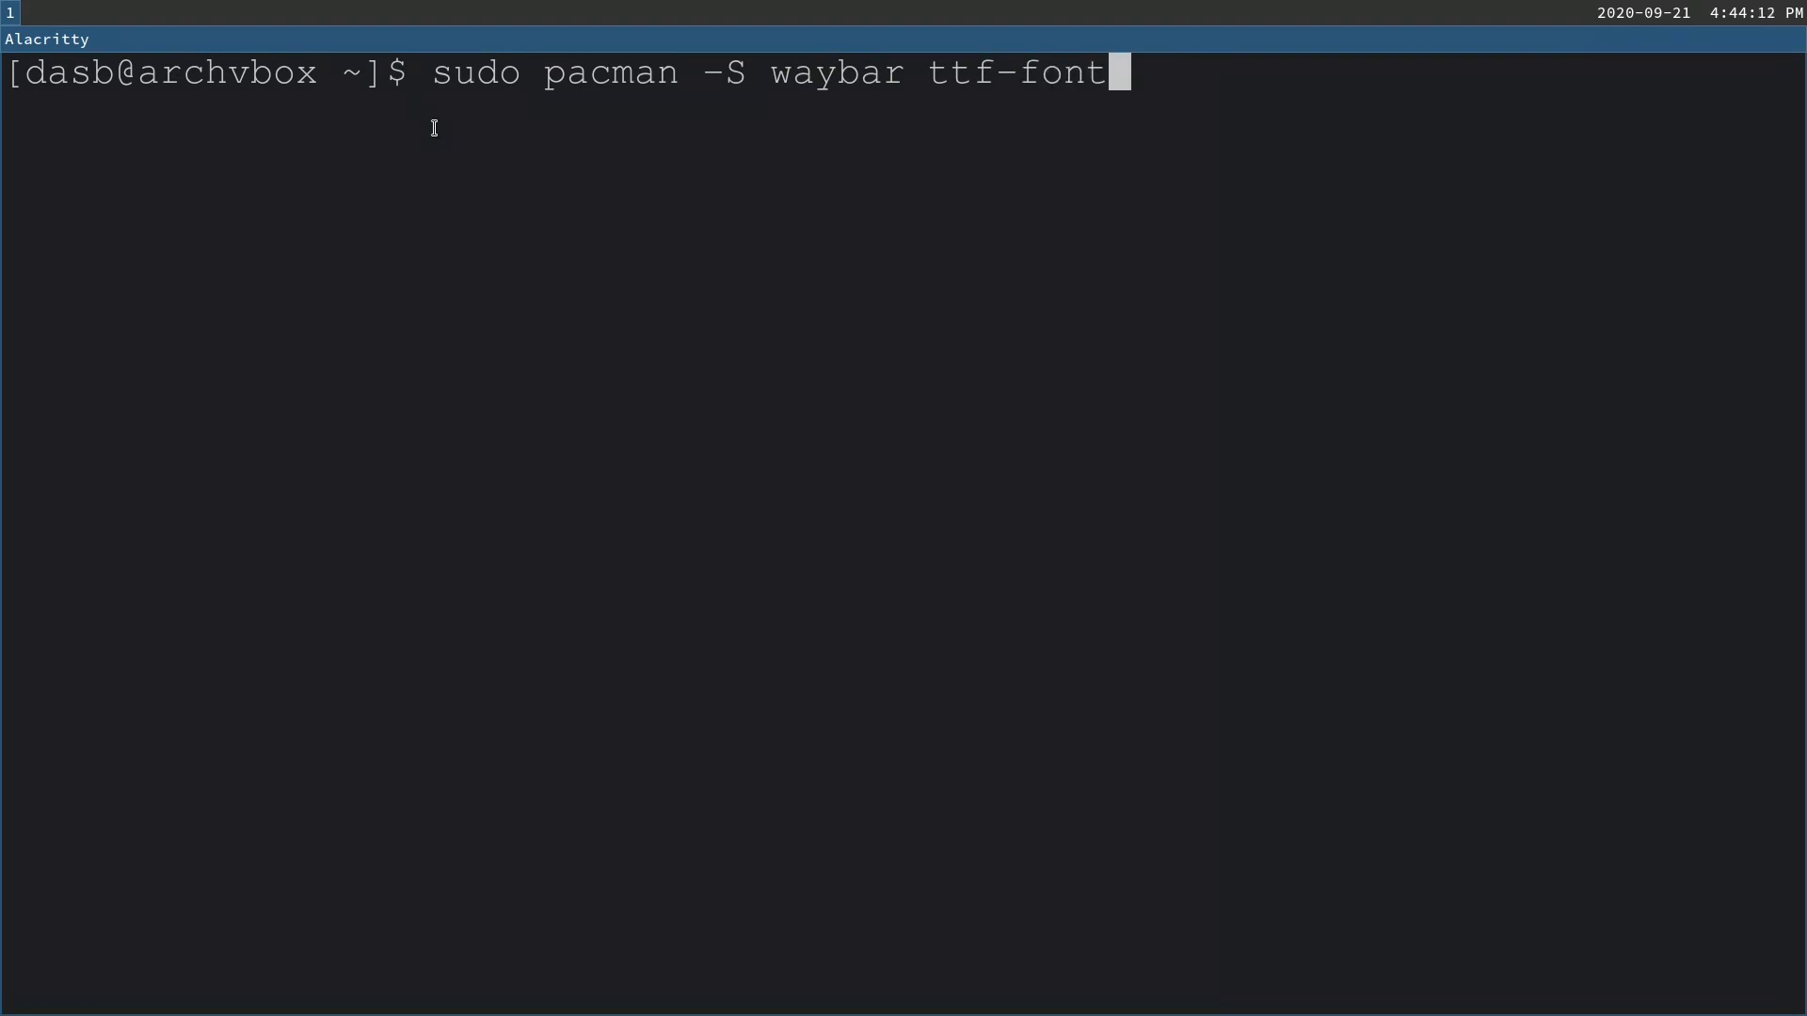
pyautogui.write('-awe')
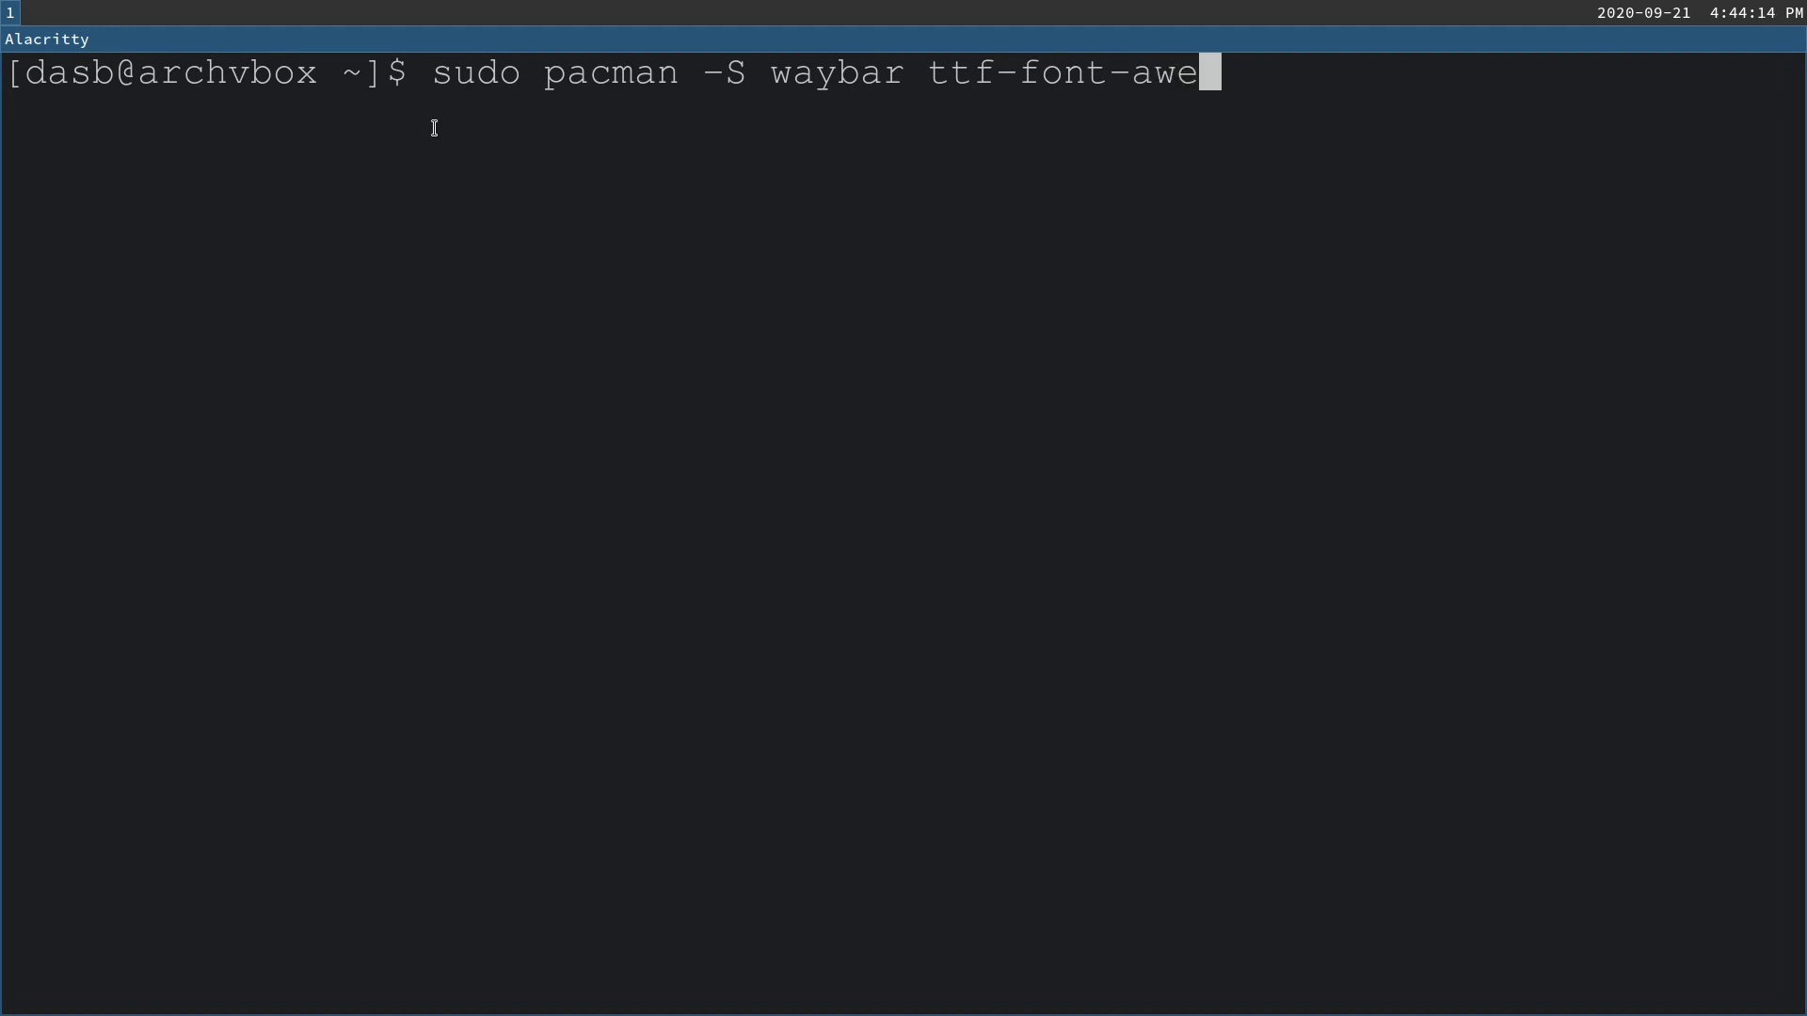
pyautogui.write('some')
pyautogui.press('Return')
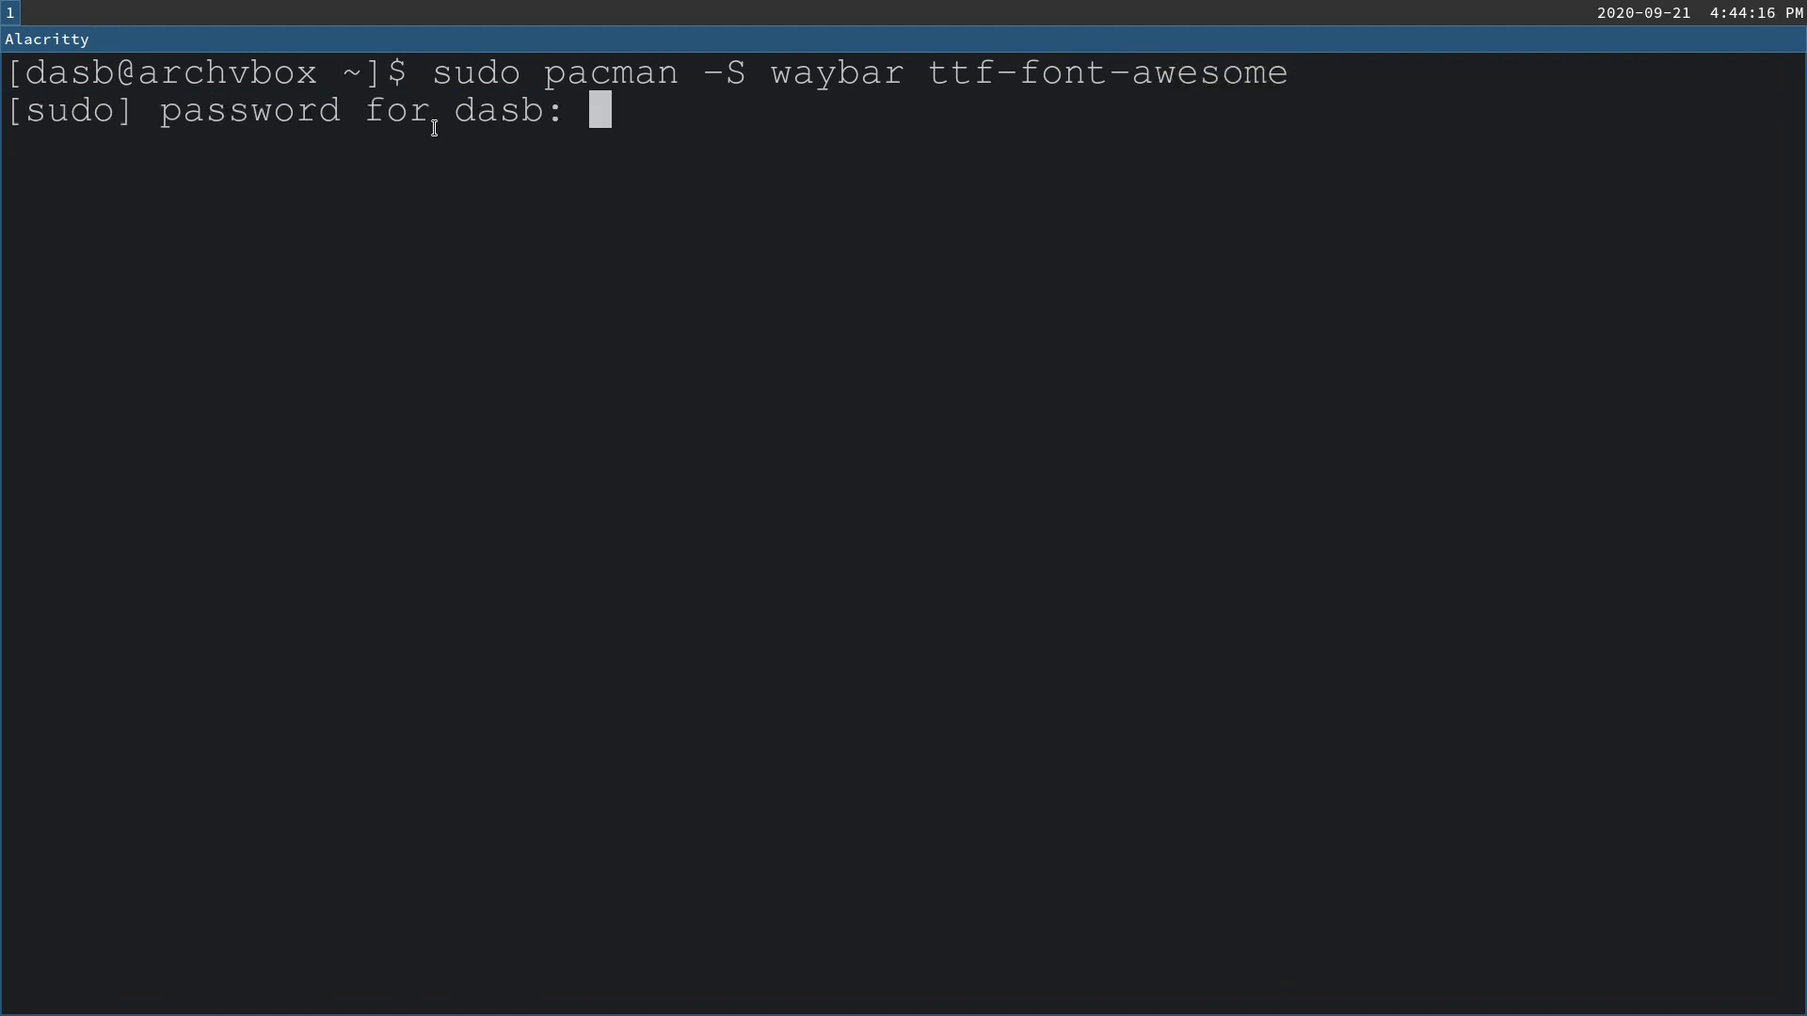
pyautogui.press('Return')
pyautogui.write('yes')
pyautogui.press('Return')
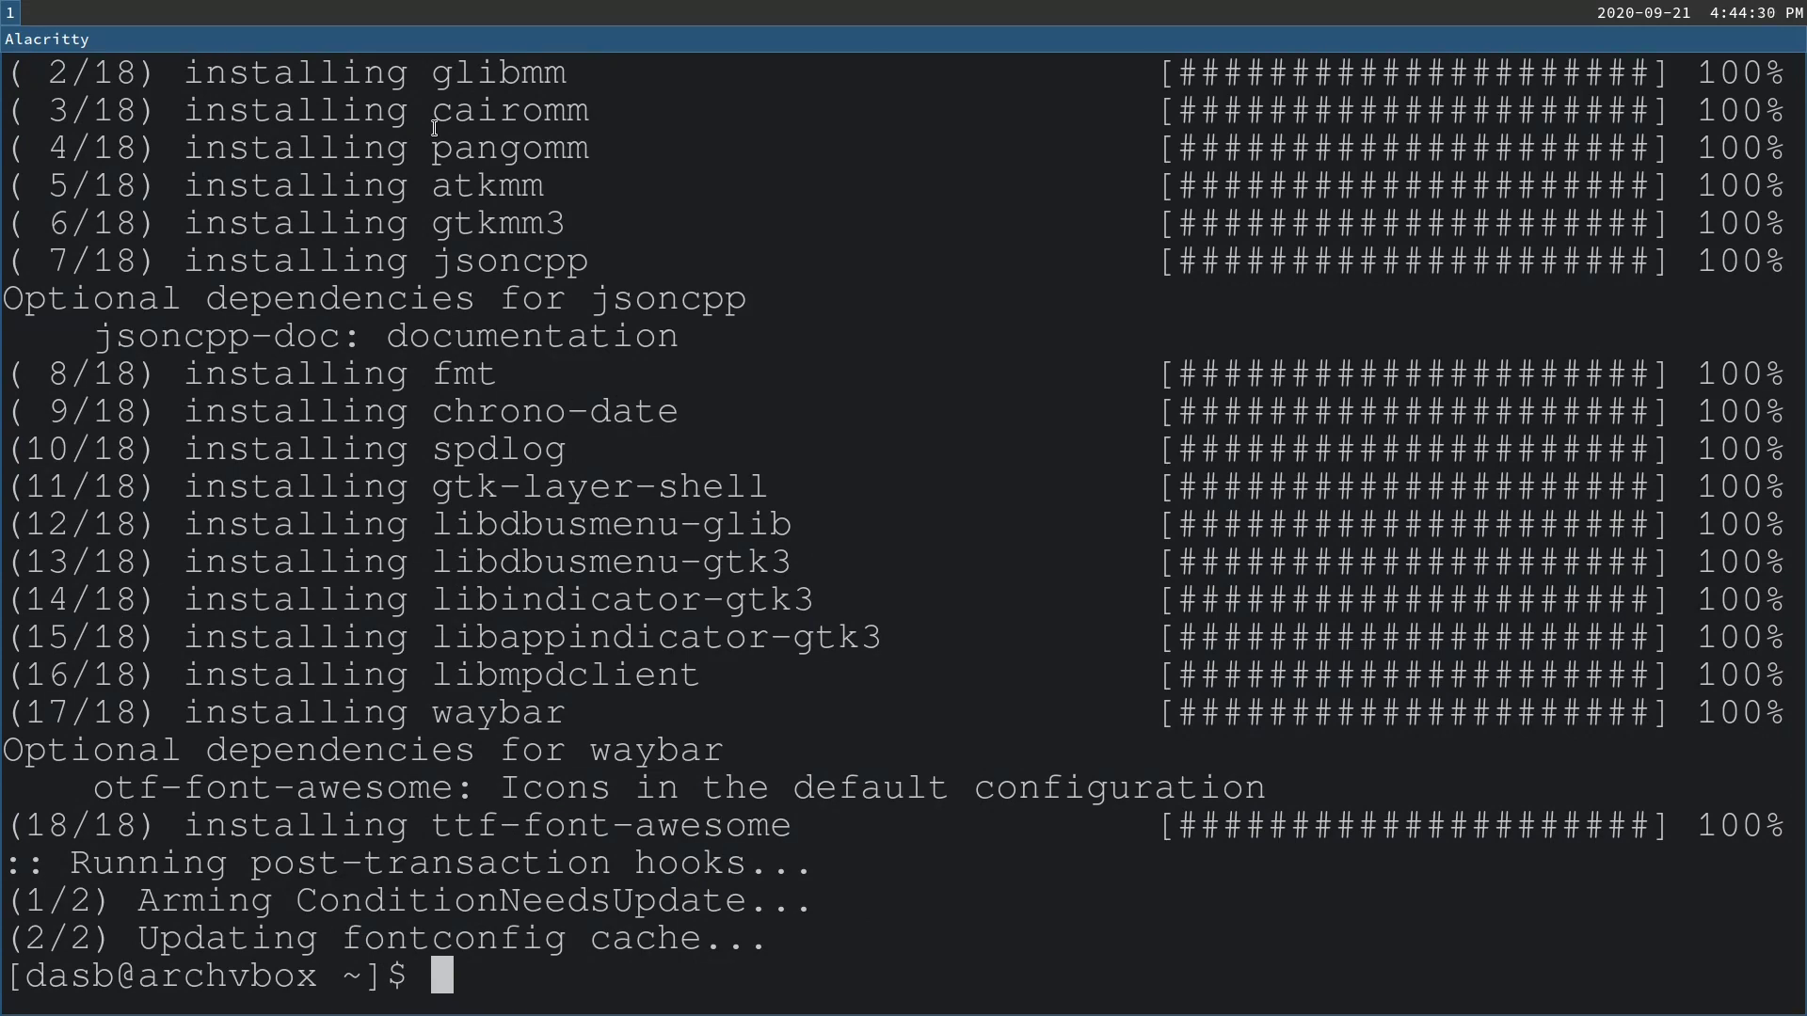
# Step: Clear the screen and open ~/.config/sway/config in Vim
pyautogui.hotkey('ctrl', 'l')
pyautogui.write('vim .co')
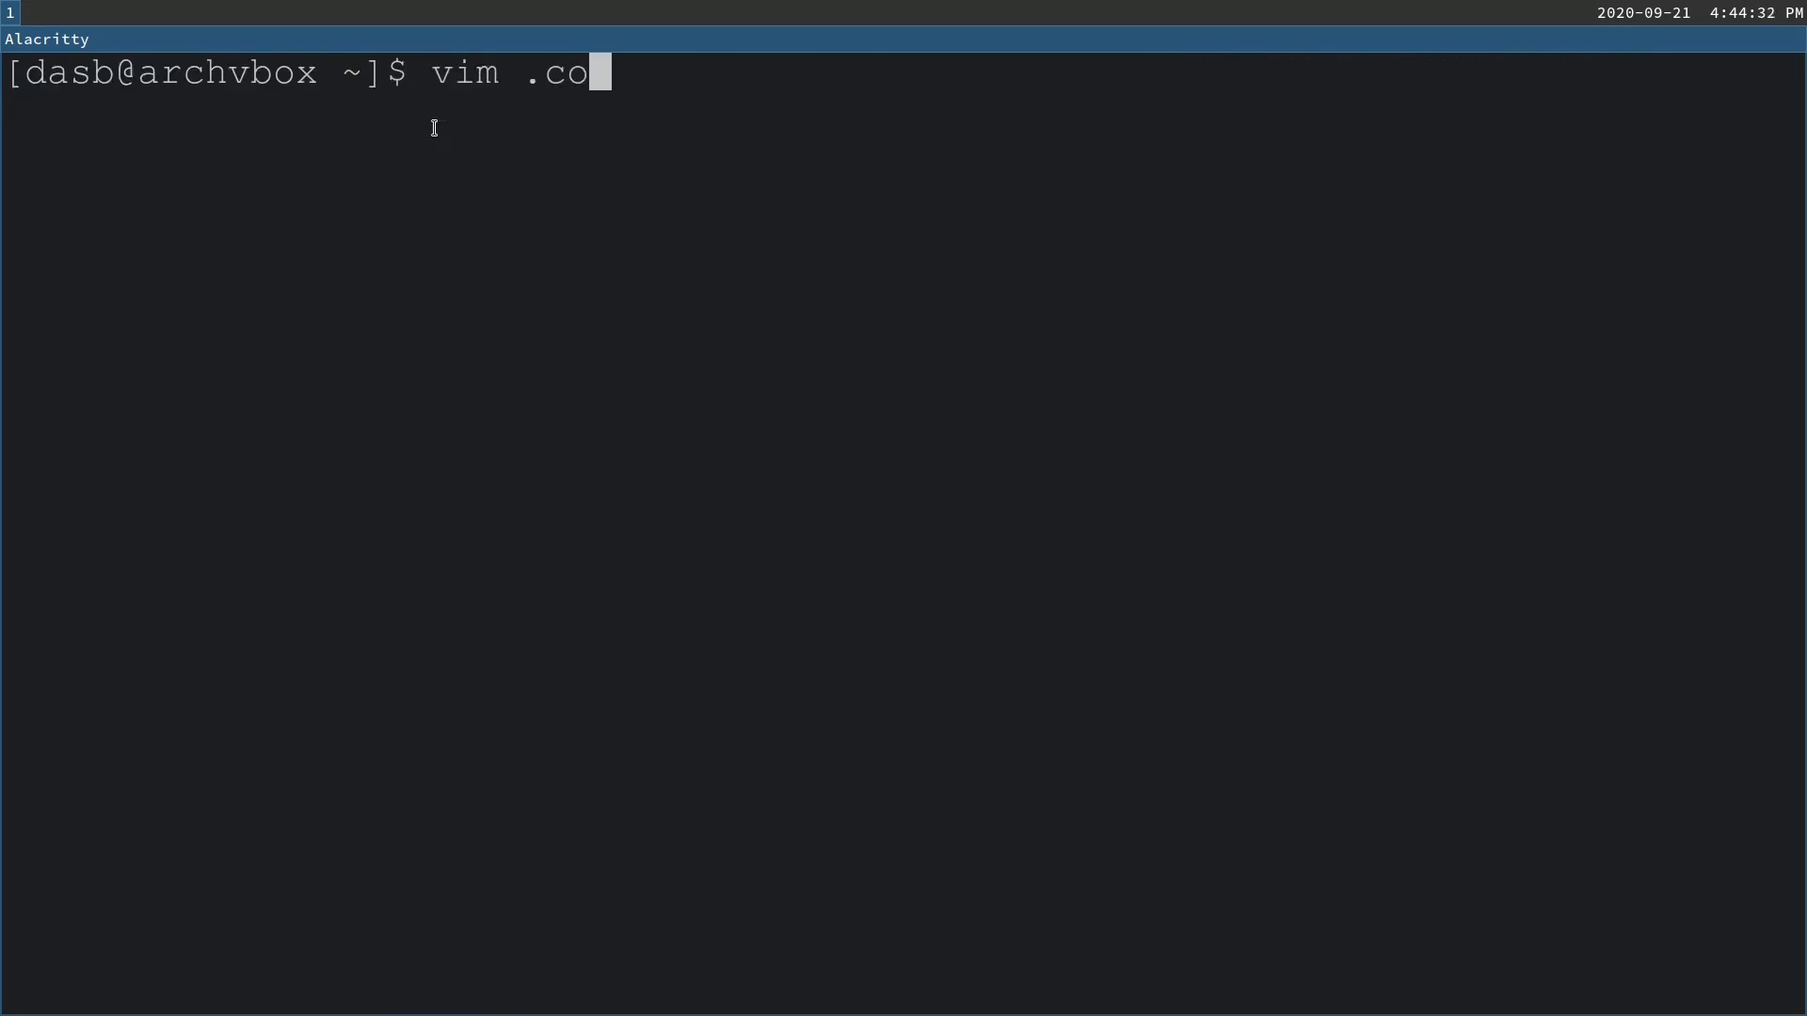
pyautogui.press('Tab')
pyautogui.write('swa')
pyautogui.press('Tab')
pyautogui.write('co')
pyautogui.press('Tab')
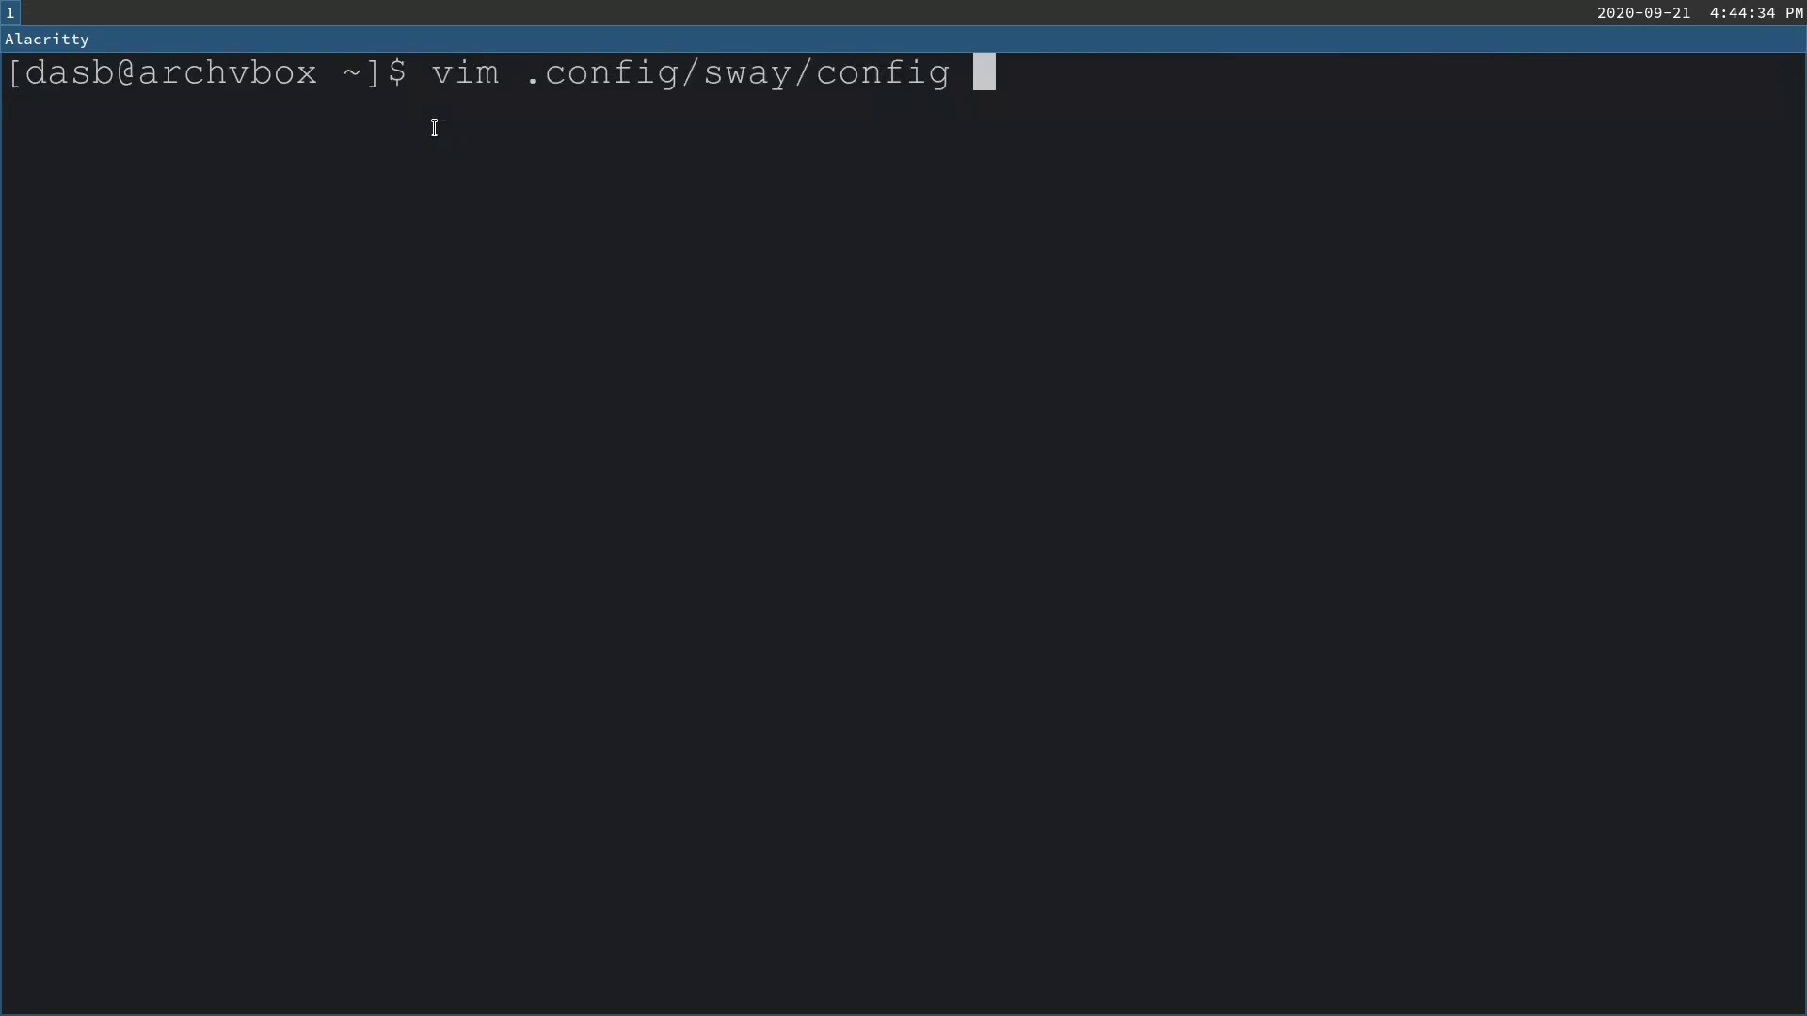
pyautogui.press('Return')
# Step: Delete the old lines and colors block inside the bar section
pyautogui.press('j')
pyautogui.press('j')
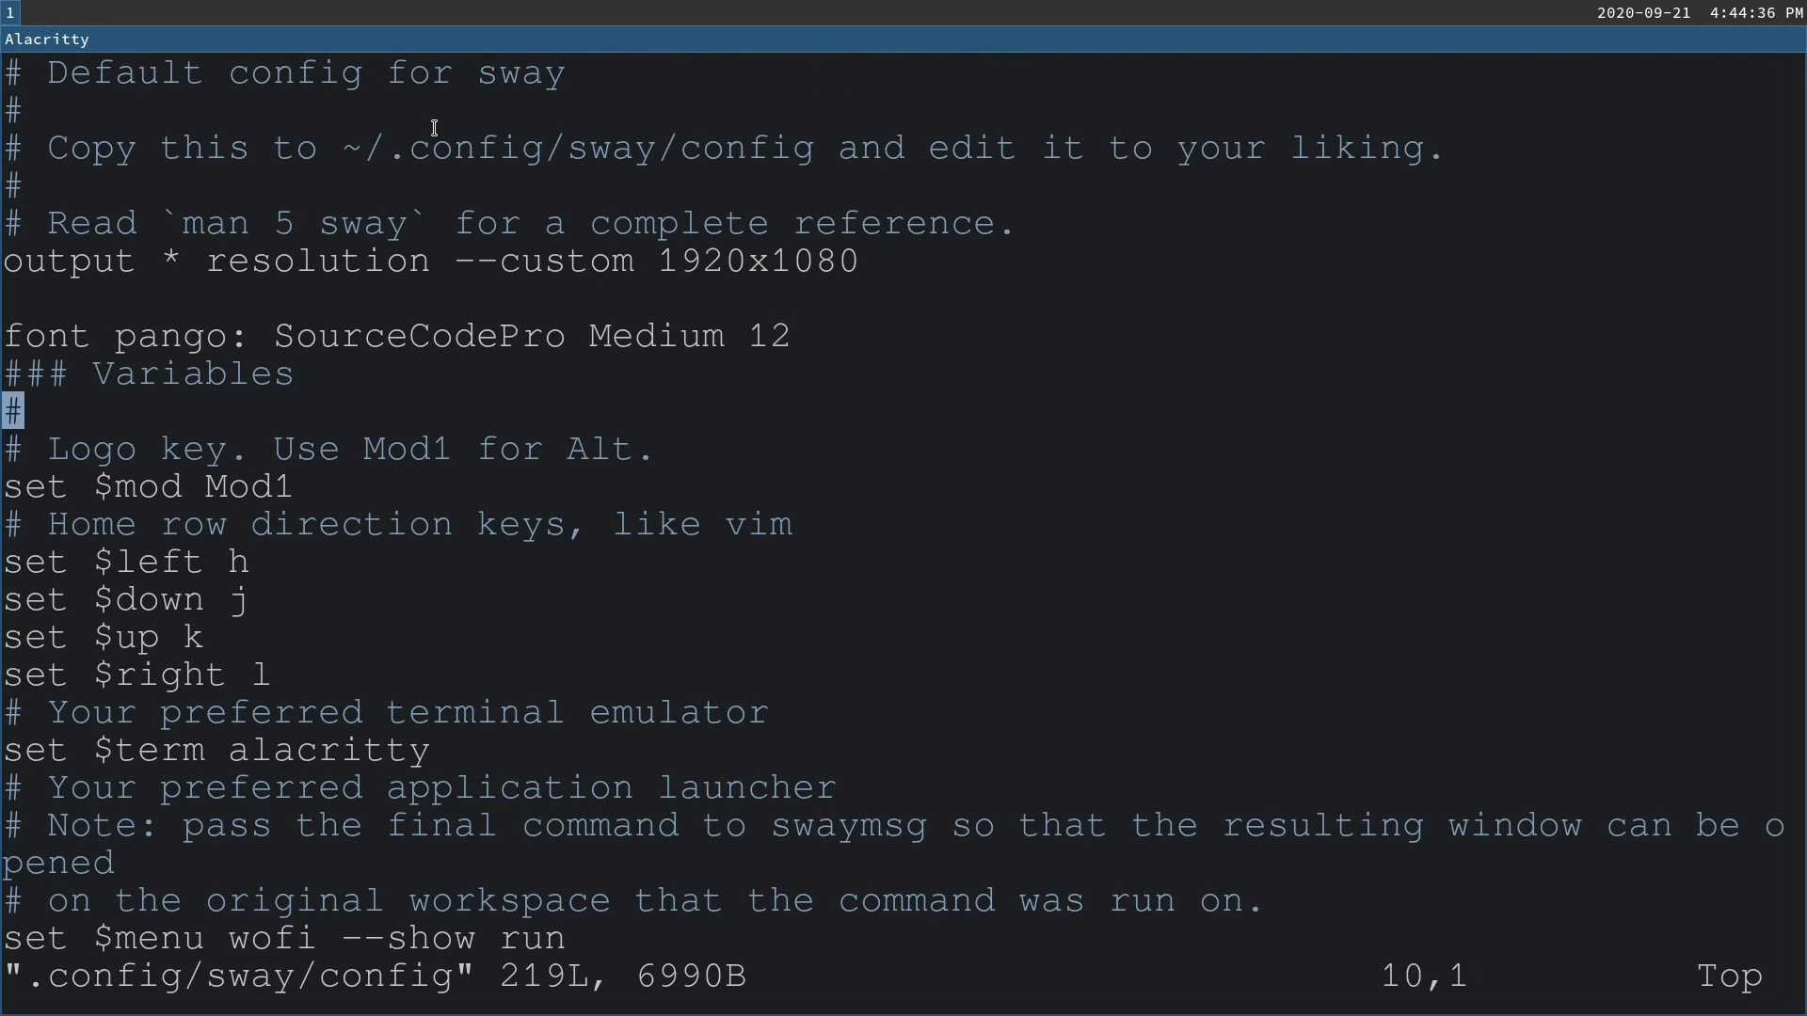
pyautogui.press('1')
pyautogui.press('2')
pyautogui.press('j')
pyautogui.press('3')
pyautogui.press('4')
pyautogui.press('l')
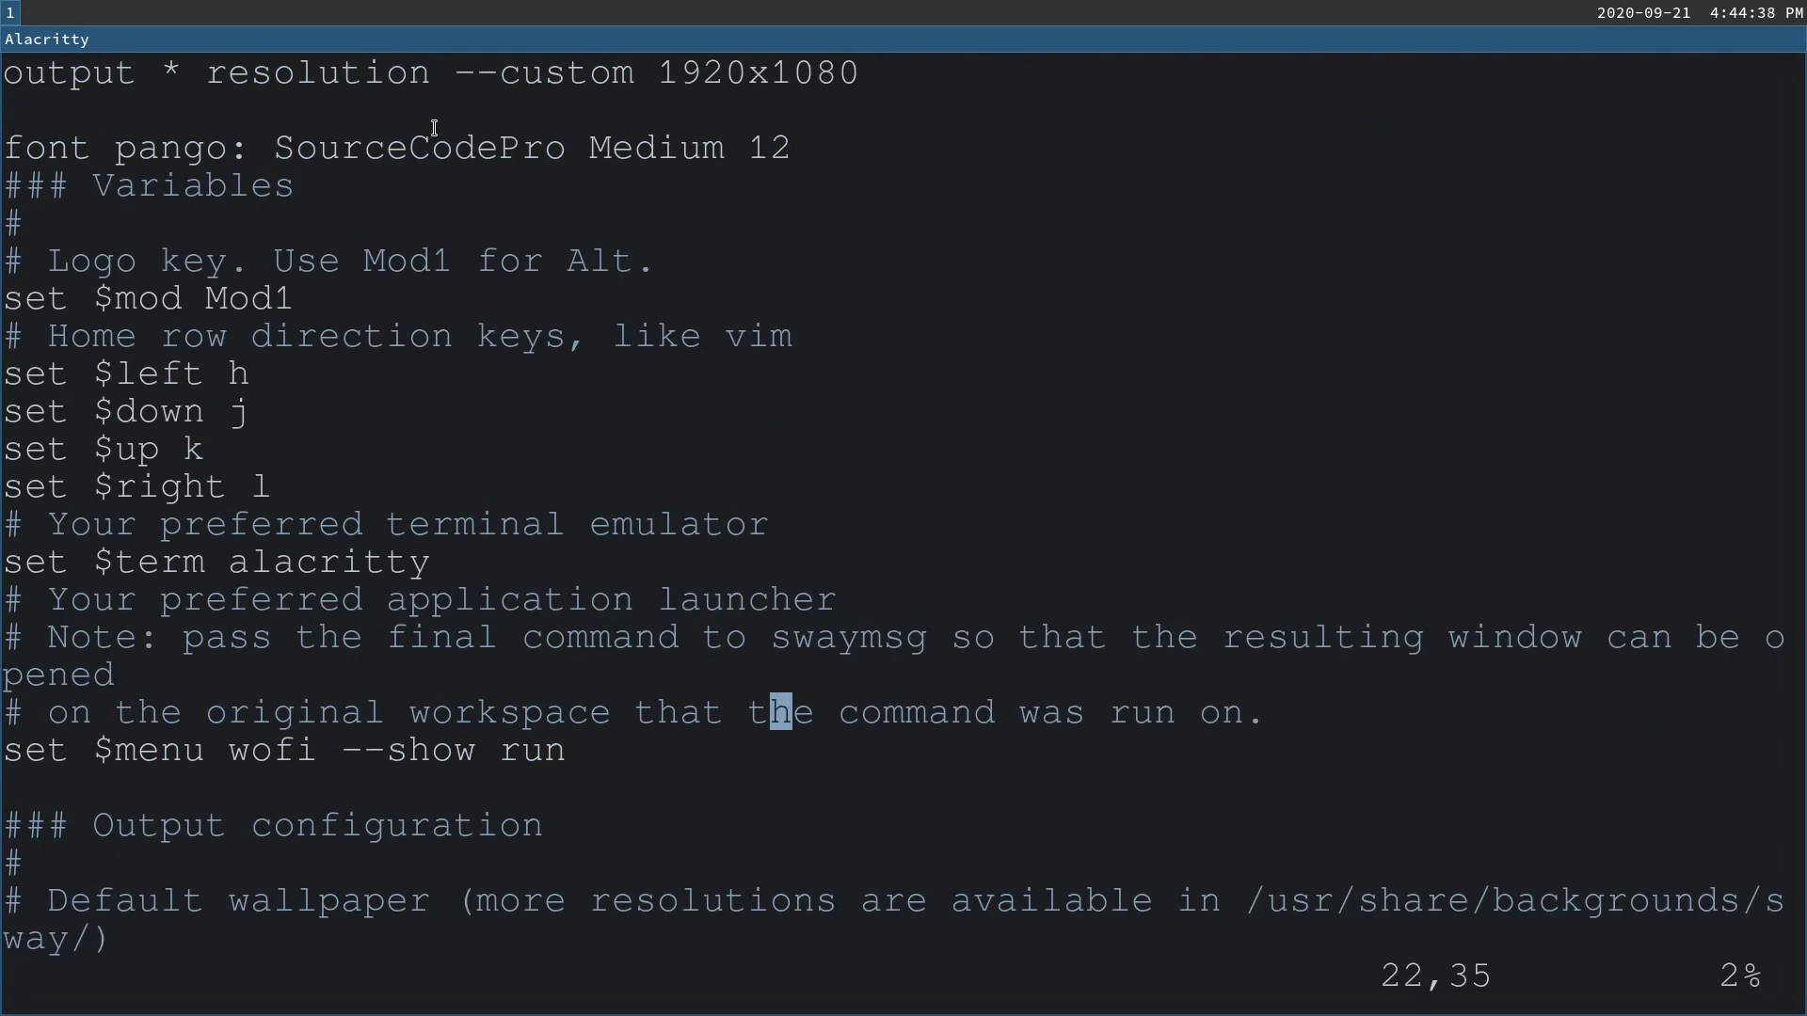
pyautogui.hotkey('shift', 'g')
pyautogui.press('k')
pyautogui.press('k')
pyautogui.press('k')
pyautogui.press('k')
pyautogui.press('k')
pyautogui.press('k')
pyautogui.press('k')
pyautogui.press('k')
pyautogui.press('k')
pyautogui.press('k')
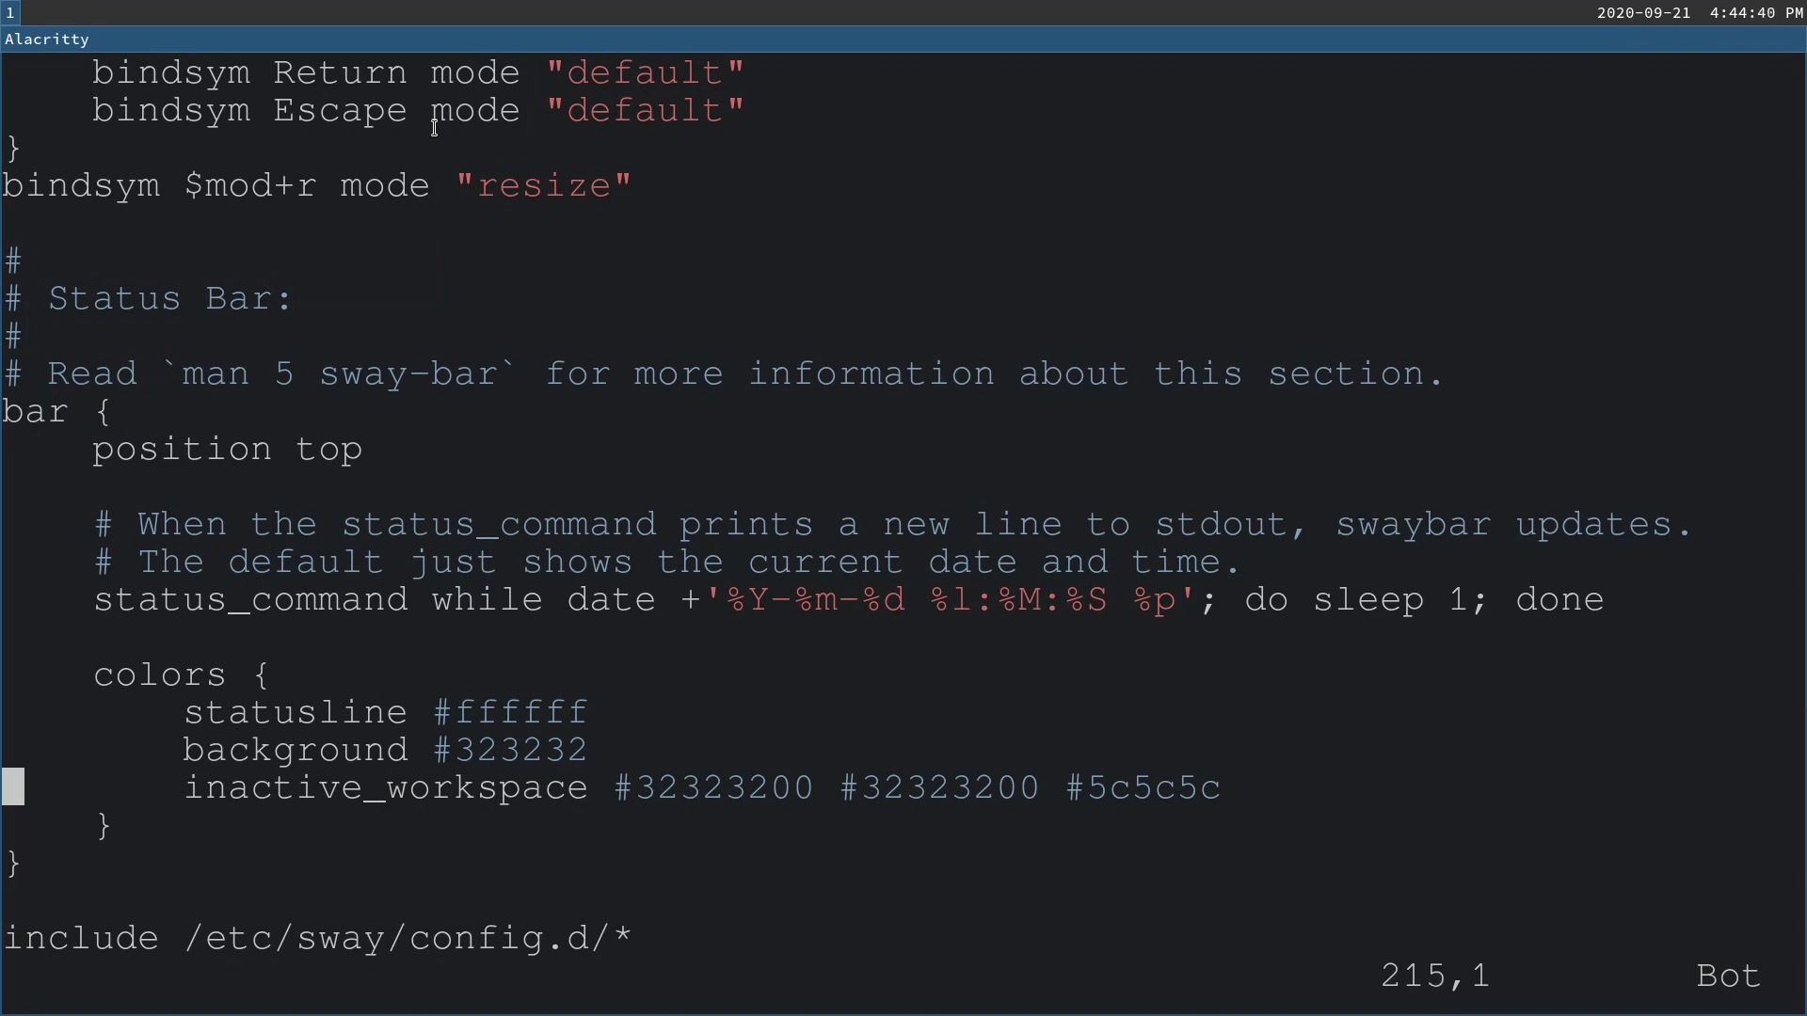
pyautogui.press('k')
pyautogui.press('k')
pyautogui.press('k')
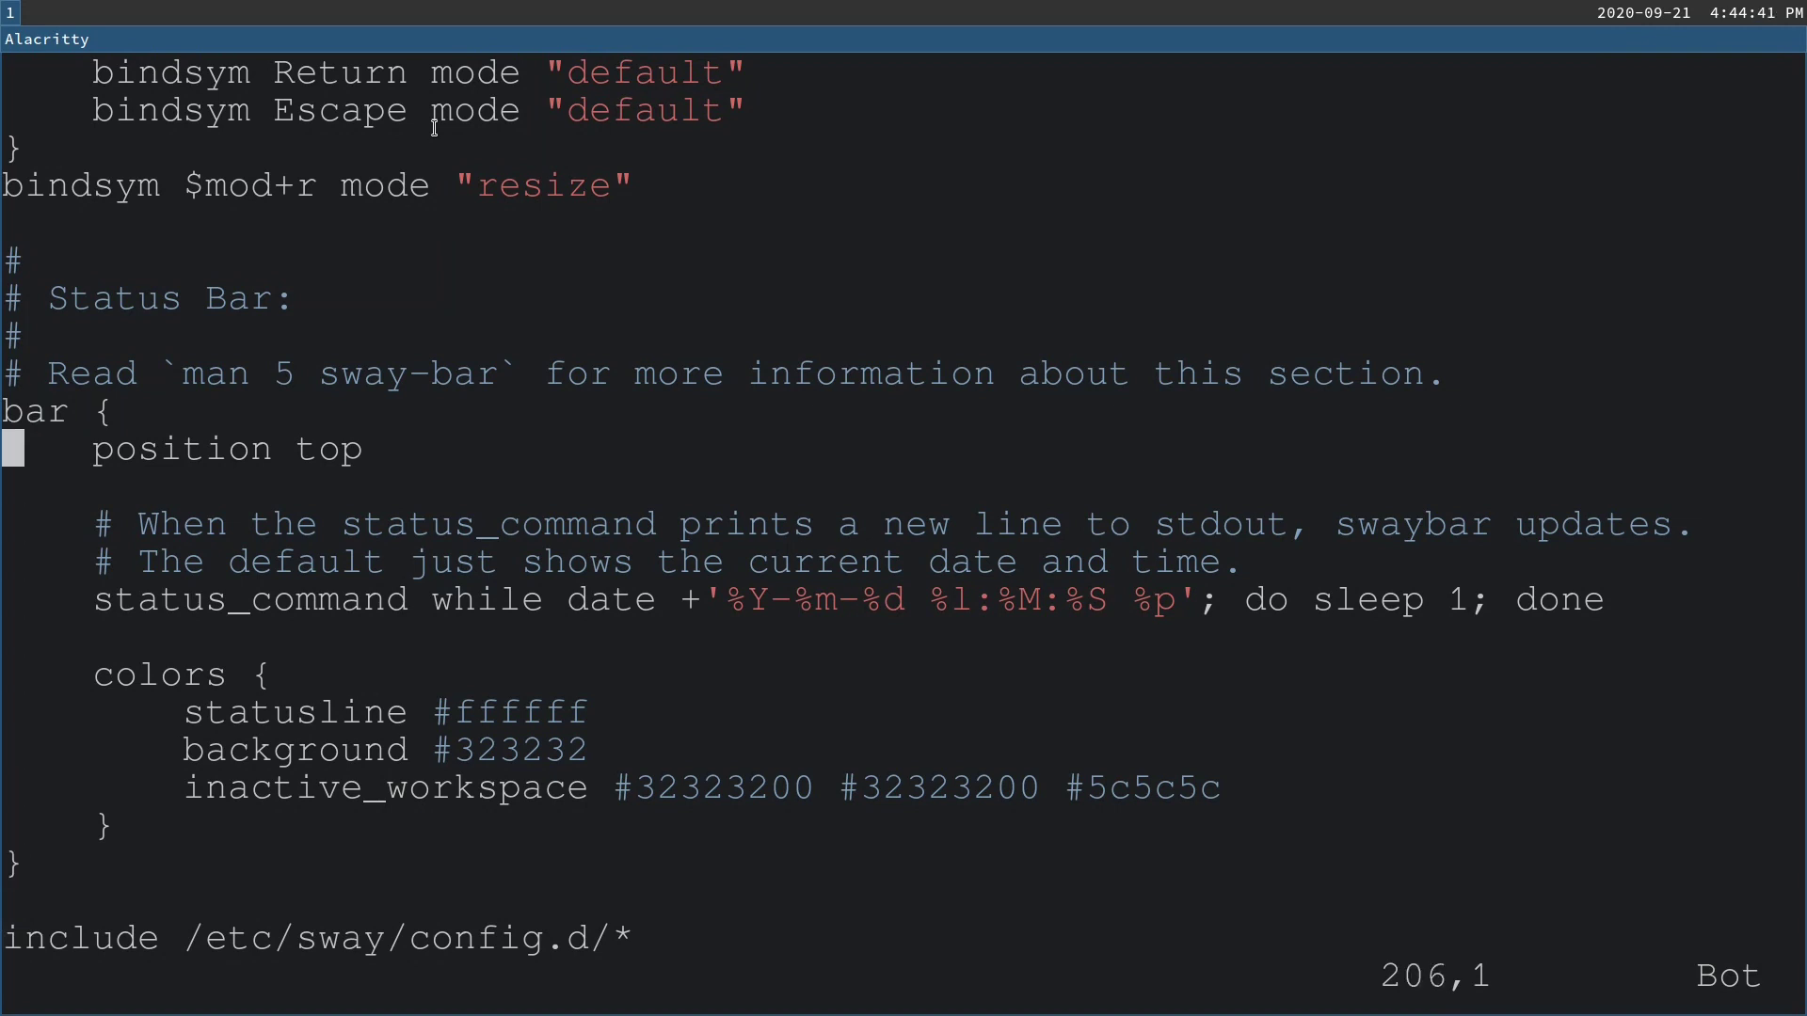
pyautogui.press('d')
pyautogui.press('d')
pyautogui.press('d')
pyautogui.press('d')
pyautogui.press('d')
pyautogui.press('d')
pyautogui.press('d')
pyautogui.press('d')
pyautogui.press('d')
pyautogui.press('d')
pyautogui.press('d')
pyautogui.press('d')
pyautogui.press('d')
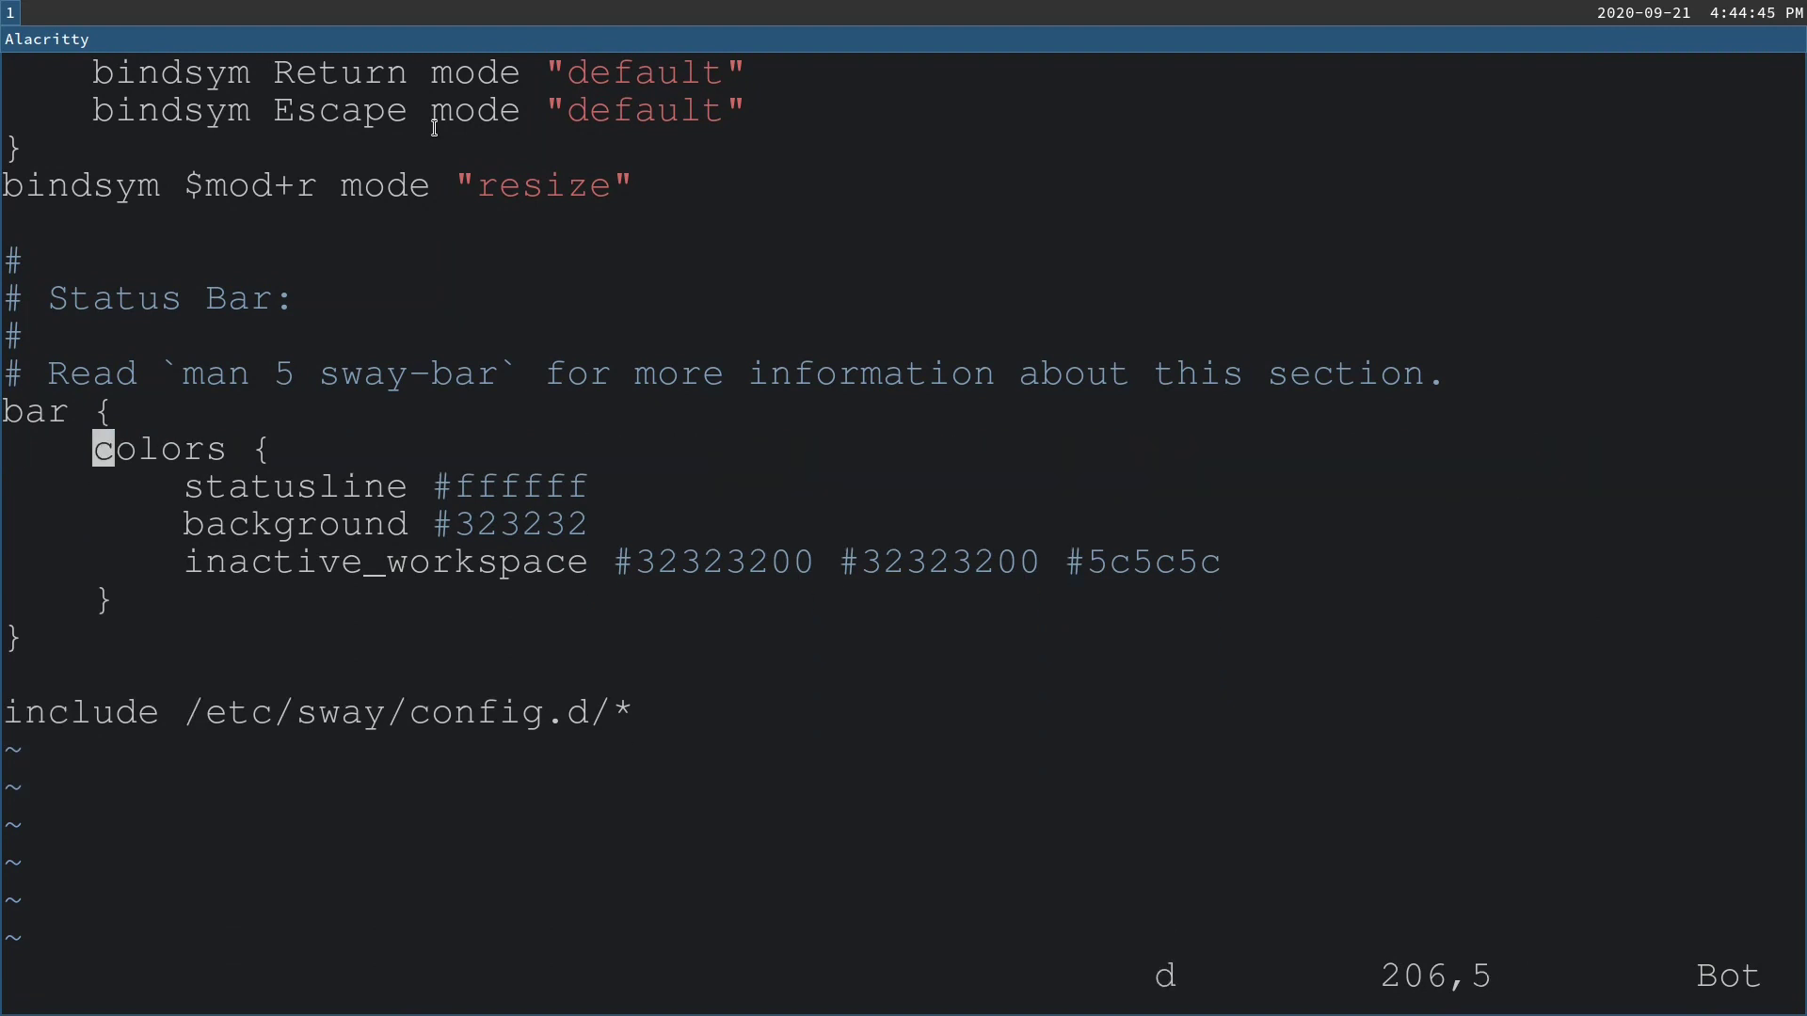
pyautogui.press('d')
pyautogui.press('d')
pyautogui.press('d')
pyautogui.press('d')
pyautogui.press('d')
pyautogui.press('d')
pyautogui.press('d')
pyautogui.press('d')
pyautogui.press('d')
pyautogui.press('d')
pyautogui.press('Escape')
# Step: Add an indented 'swaybar_command waybar' line to the bar block and save with :w
pyautogui.press('k')
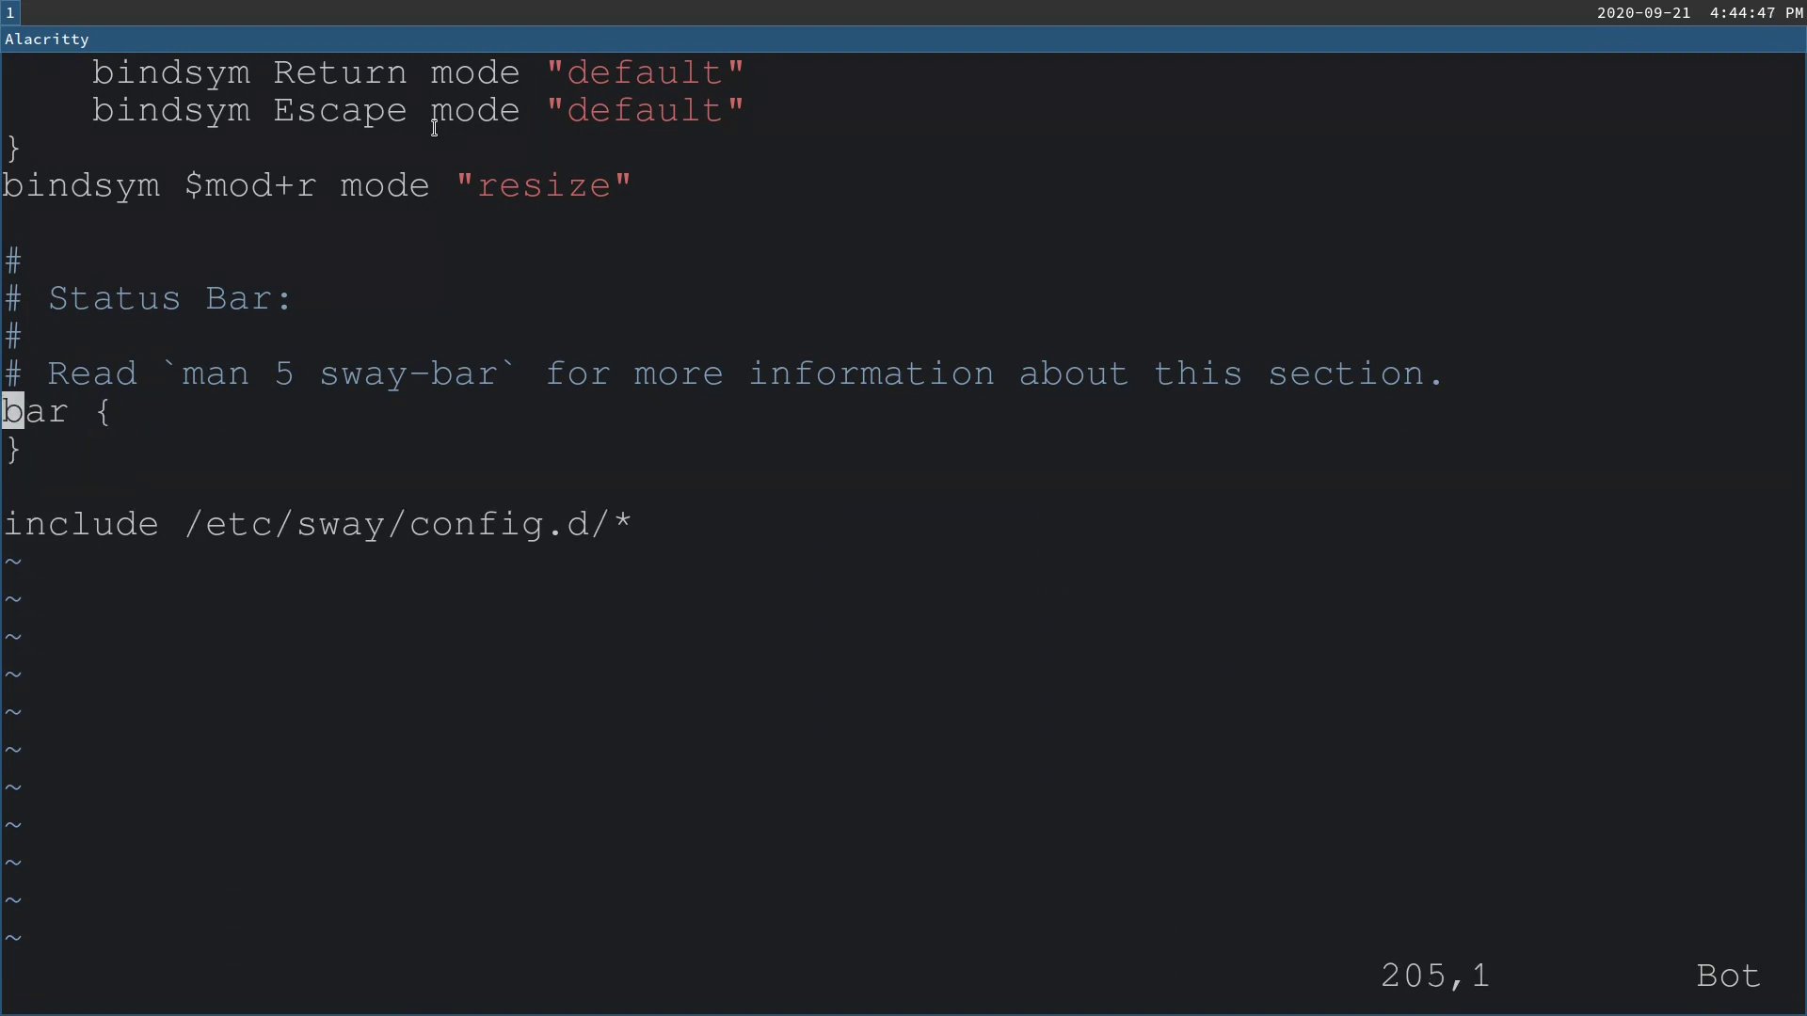
pyautogui.press('o')
pyautogui.press('Tab')
pyautogui.write('swaybar_command')
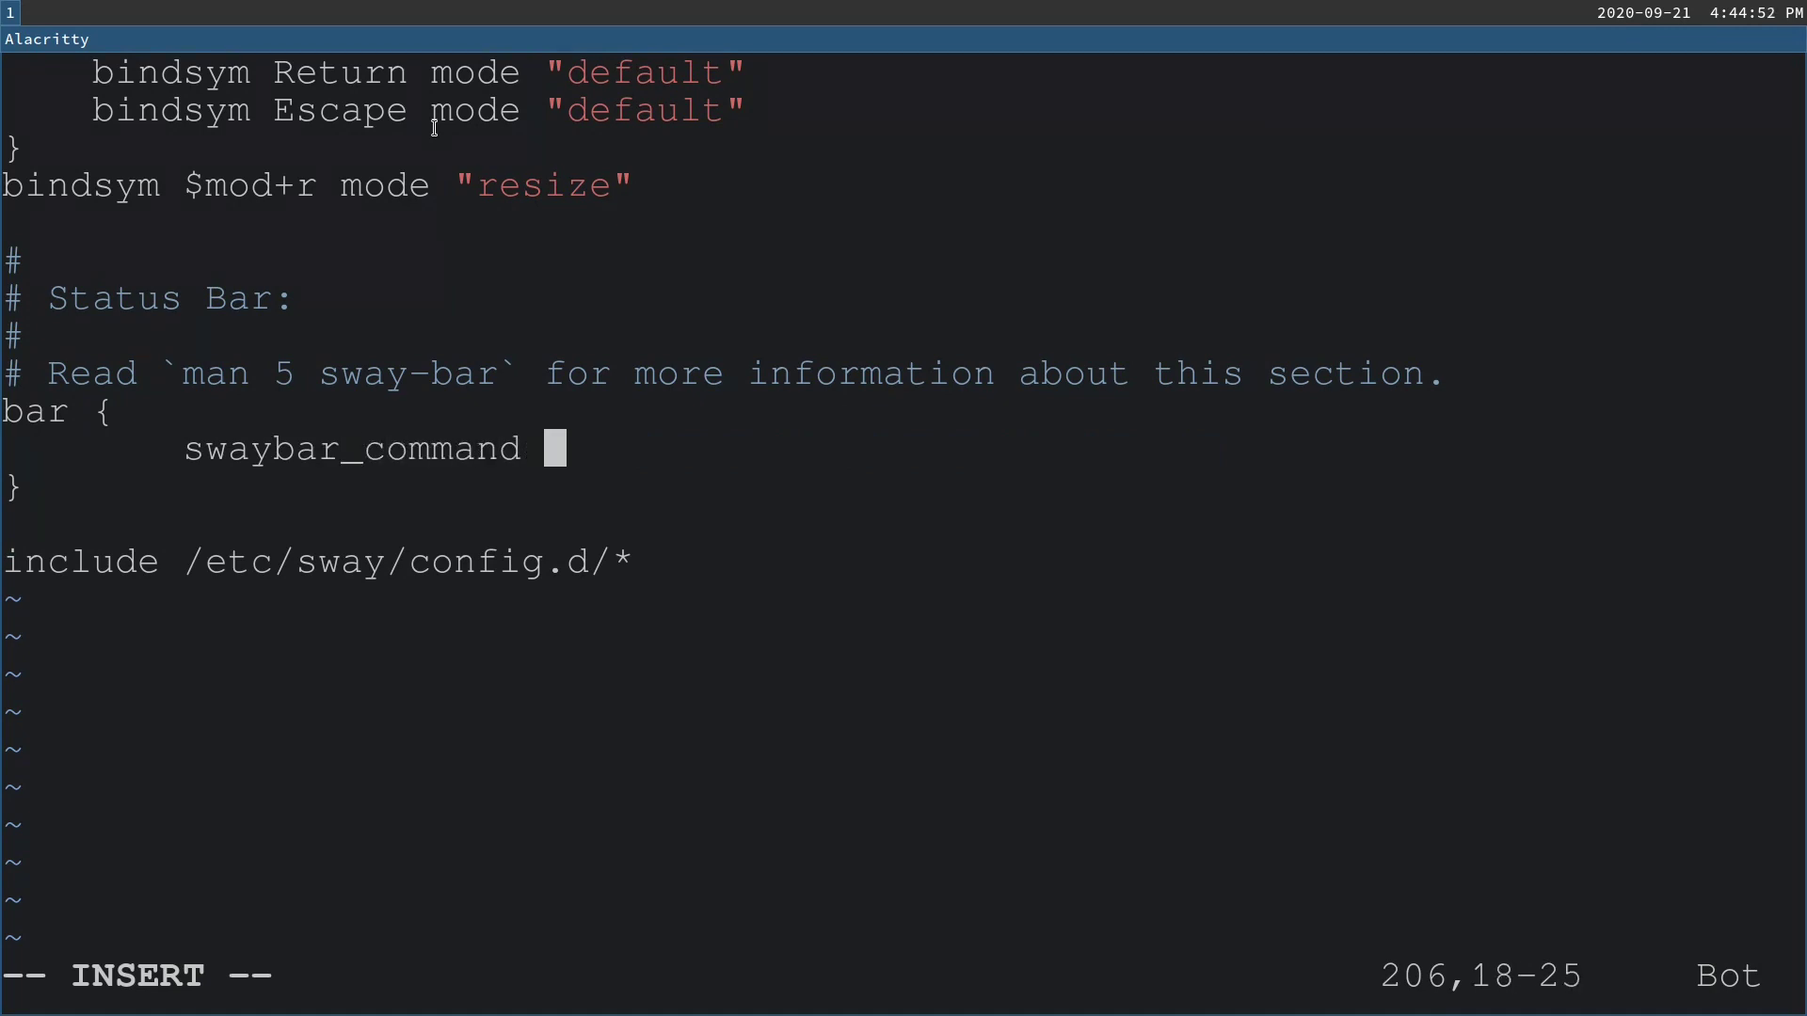
pyautogui.write(' waybar')
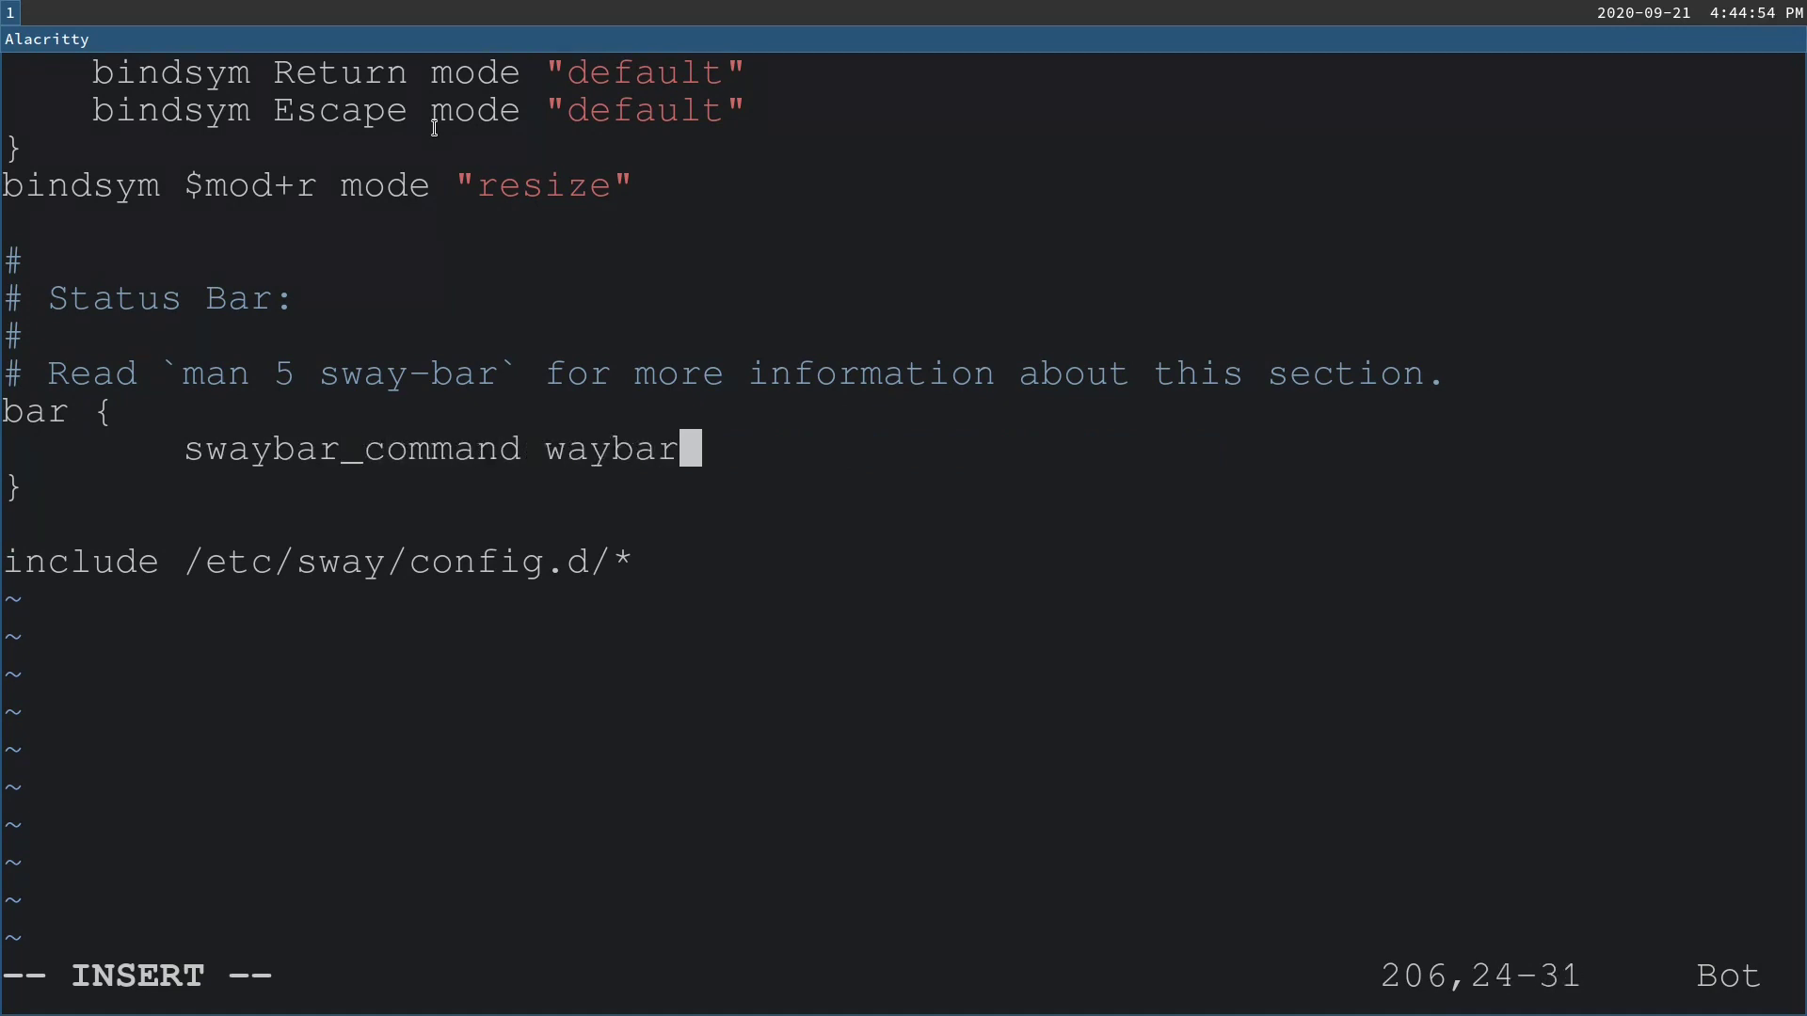
pyautogui.press('Escape')
pyautogui.write(':')
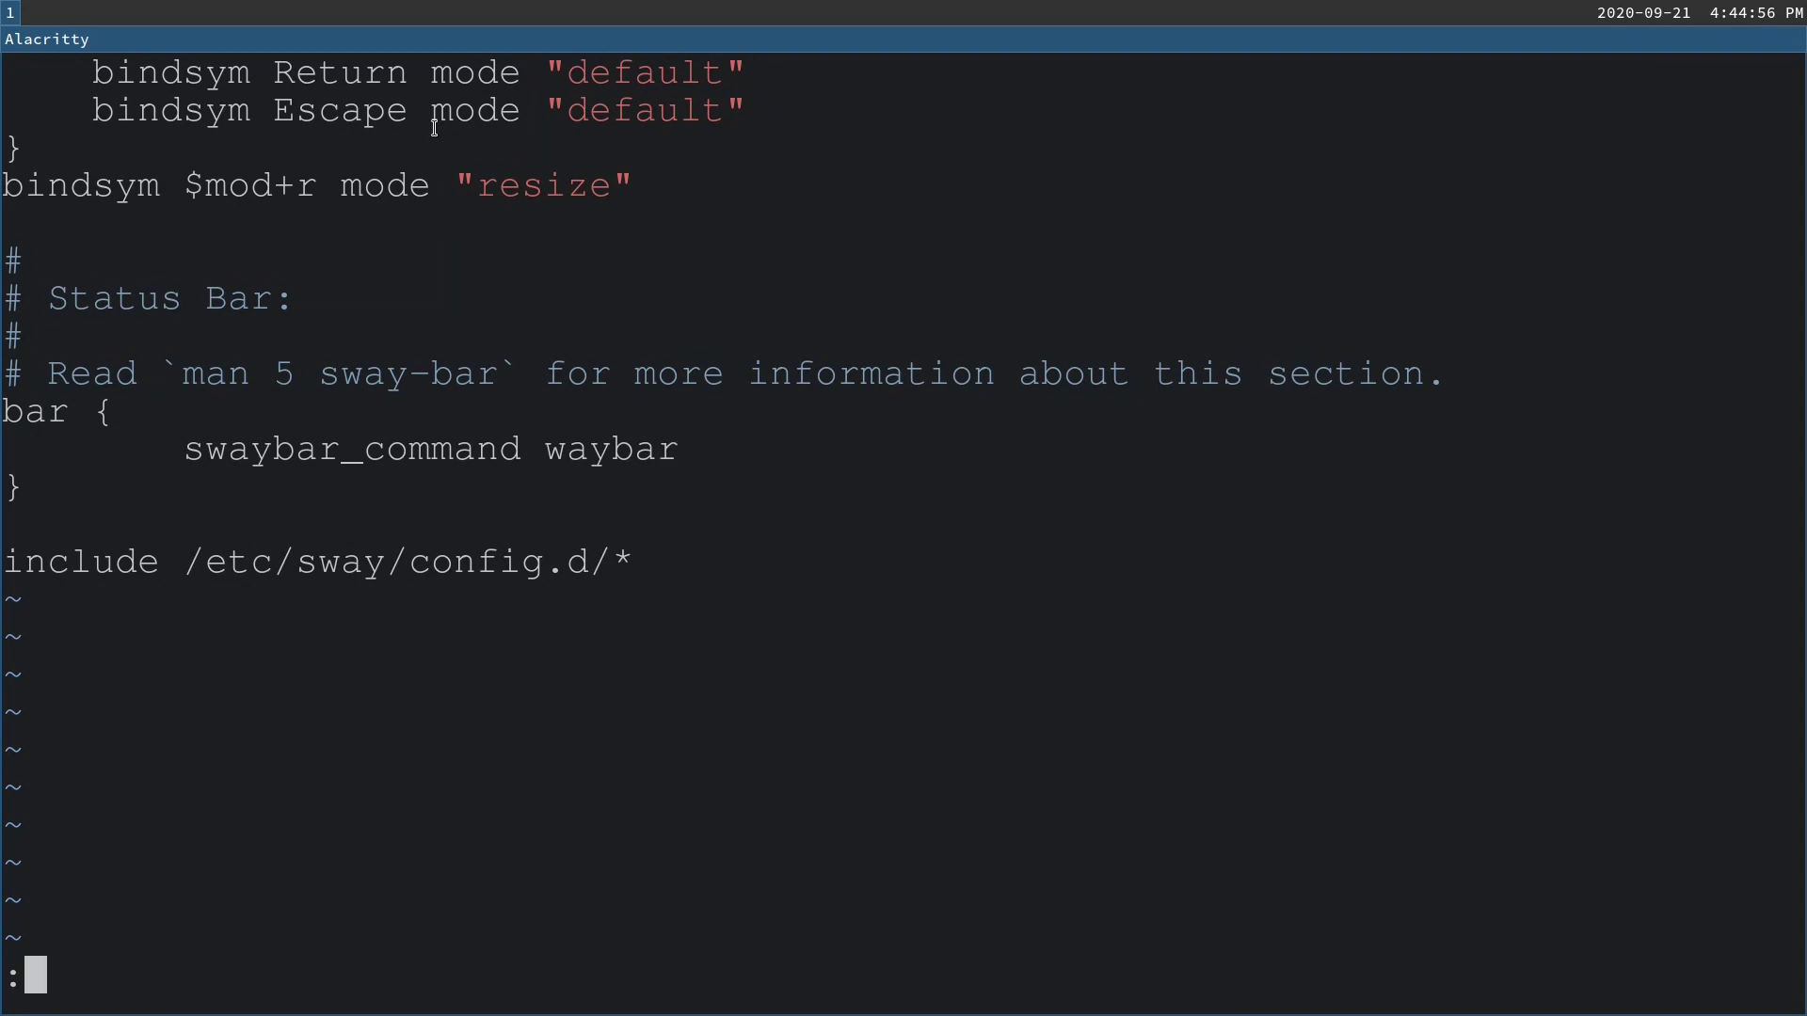
pyautogui.write('w')
pyautogui.press('Return')
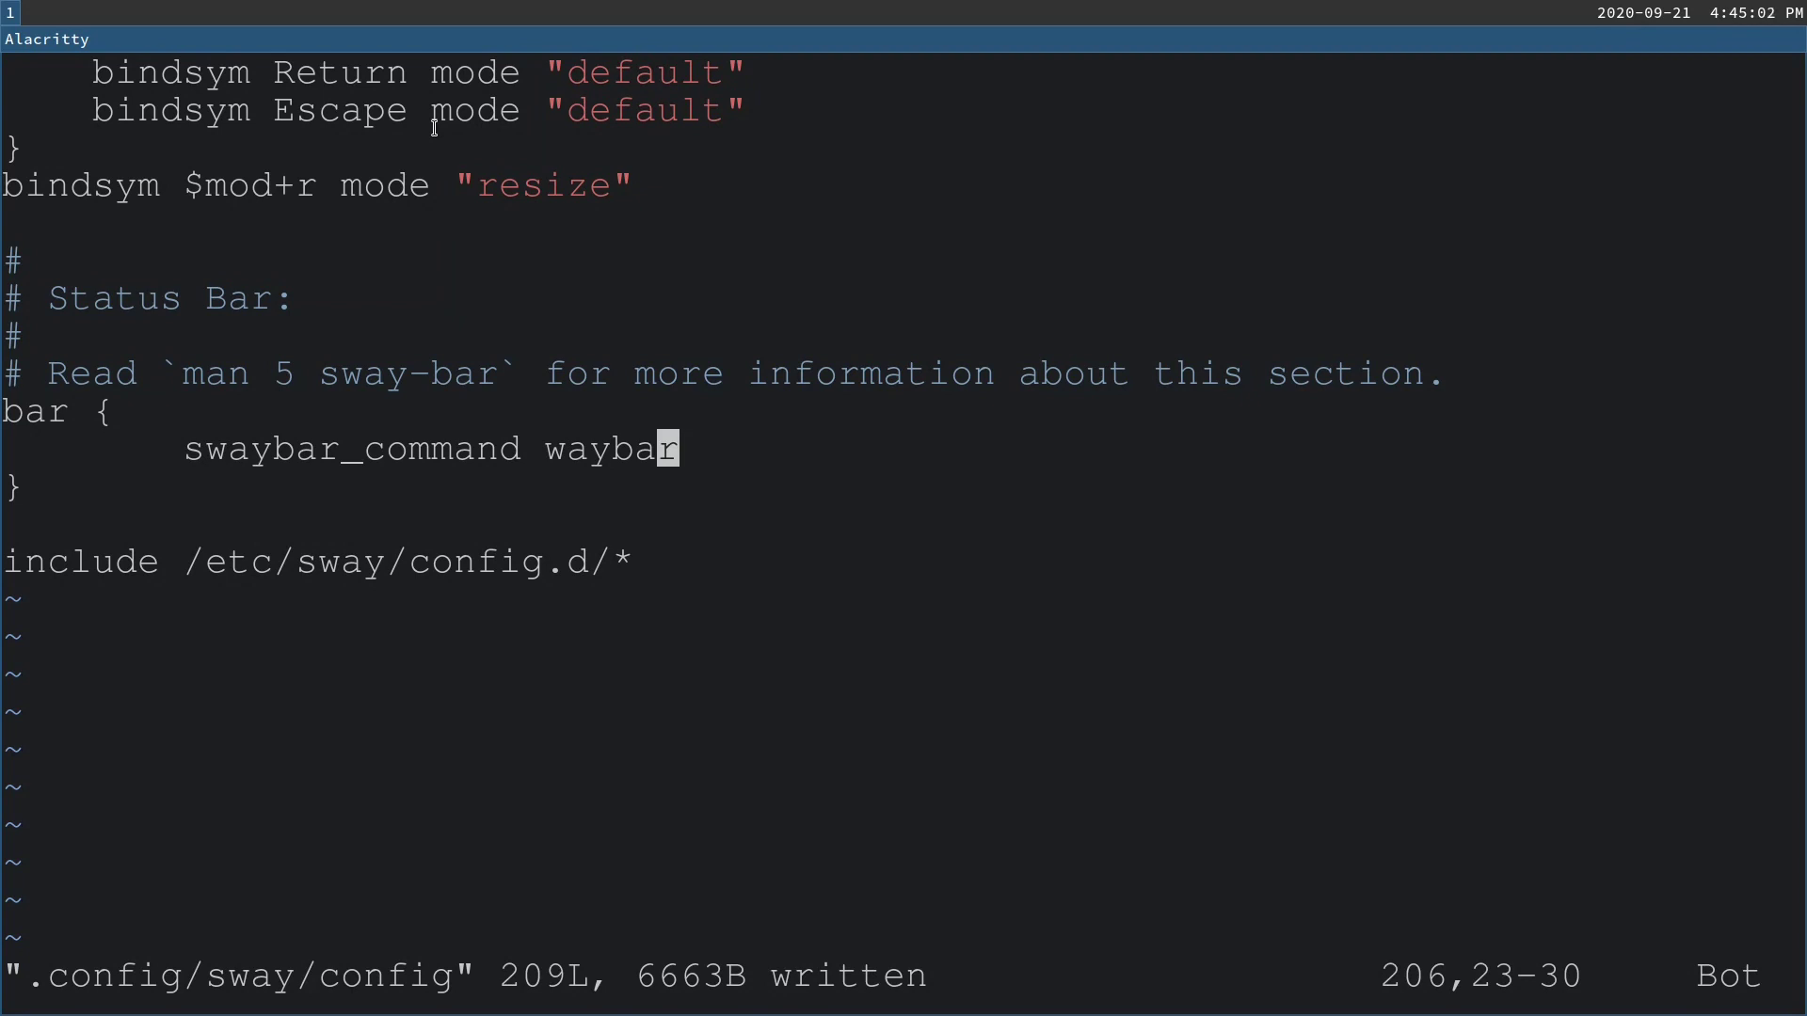
# Step: Reload Sway with Mod+Shift+C so waybar appears, then quit Vim and clear the terminal
pyautogui.press('super+shift+c')
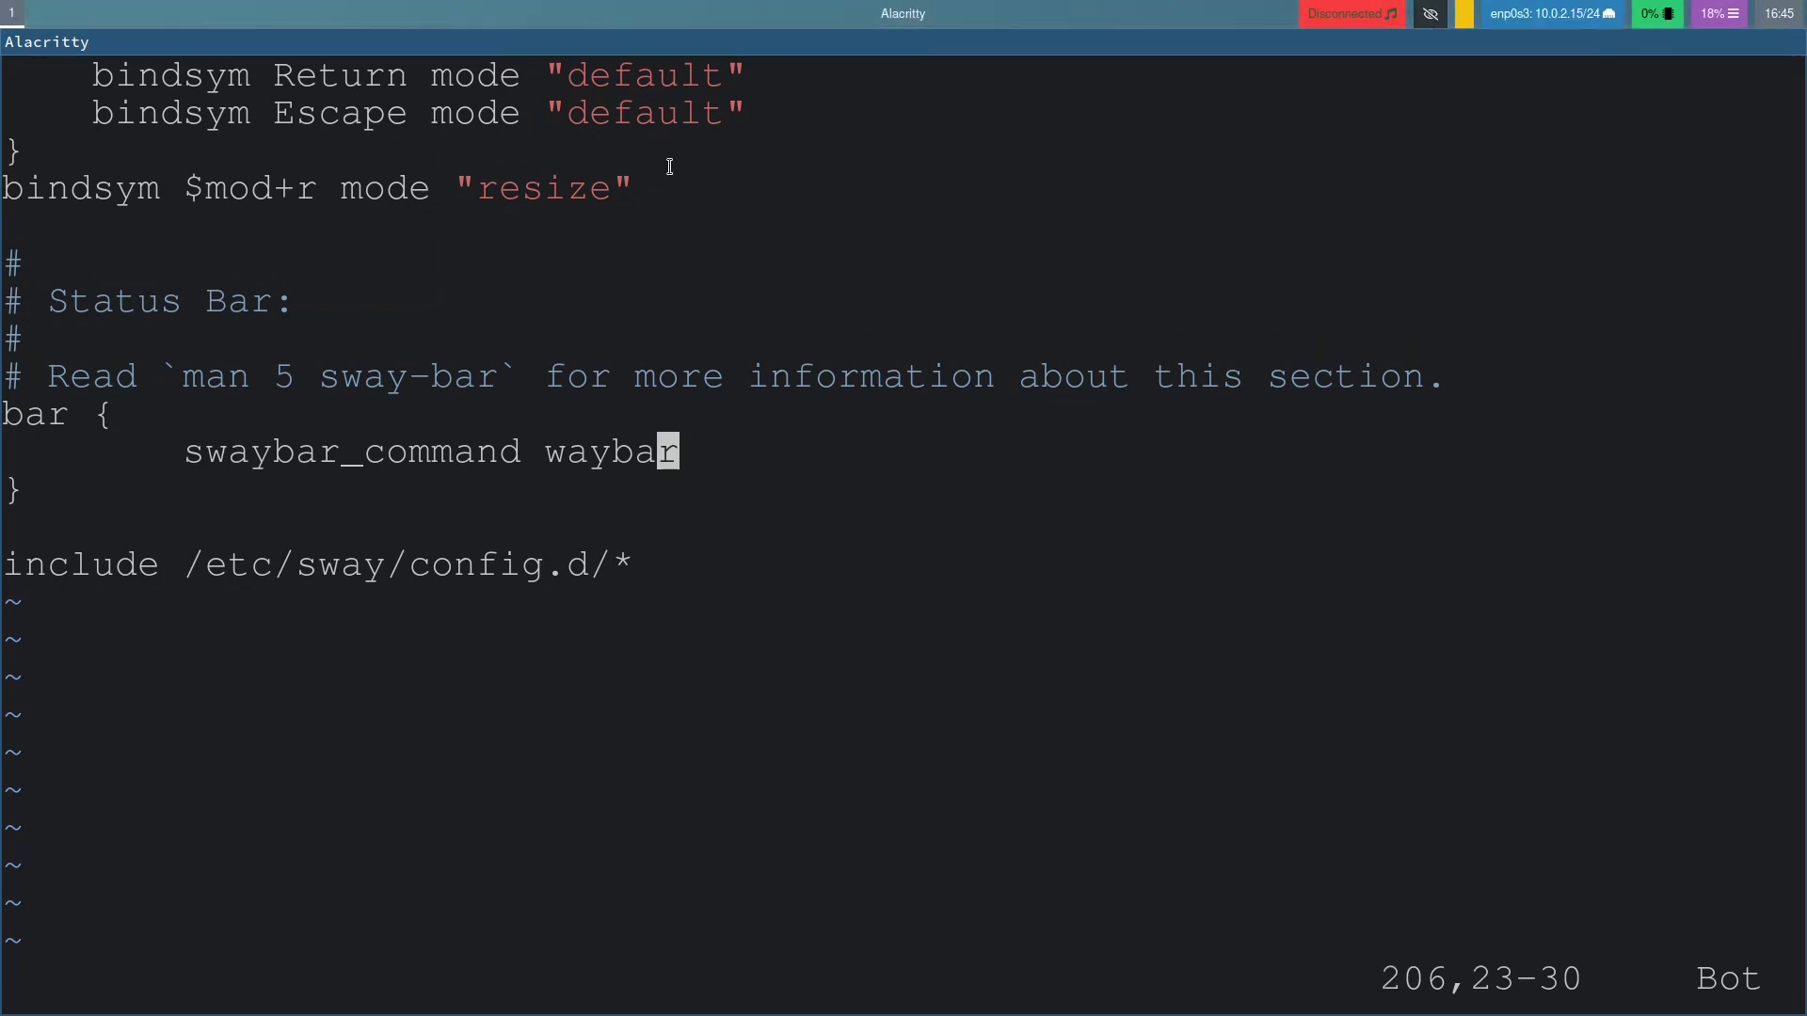
pyautogui.hotkey('shift', ':')
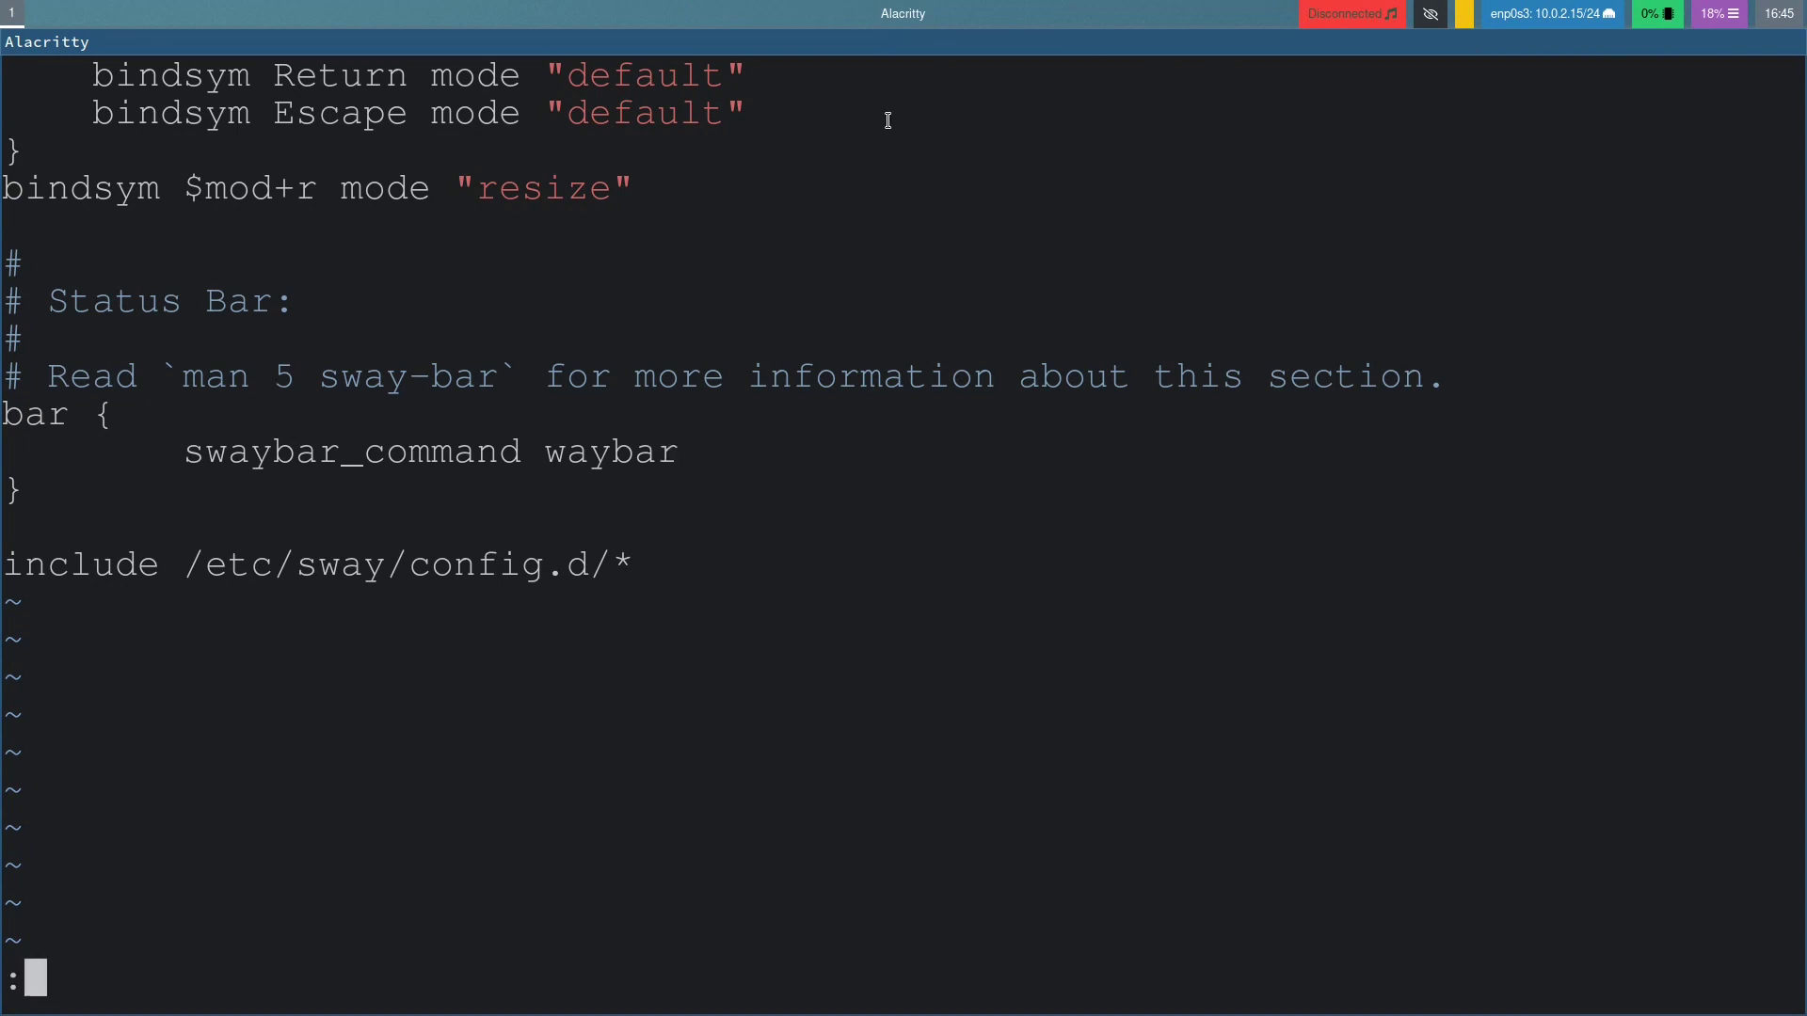
pyautogui.write('q')
pyautogui.press('Return')
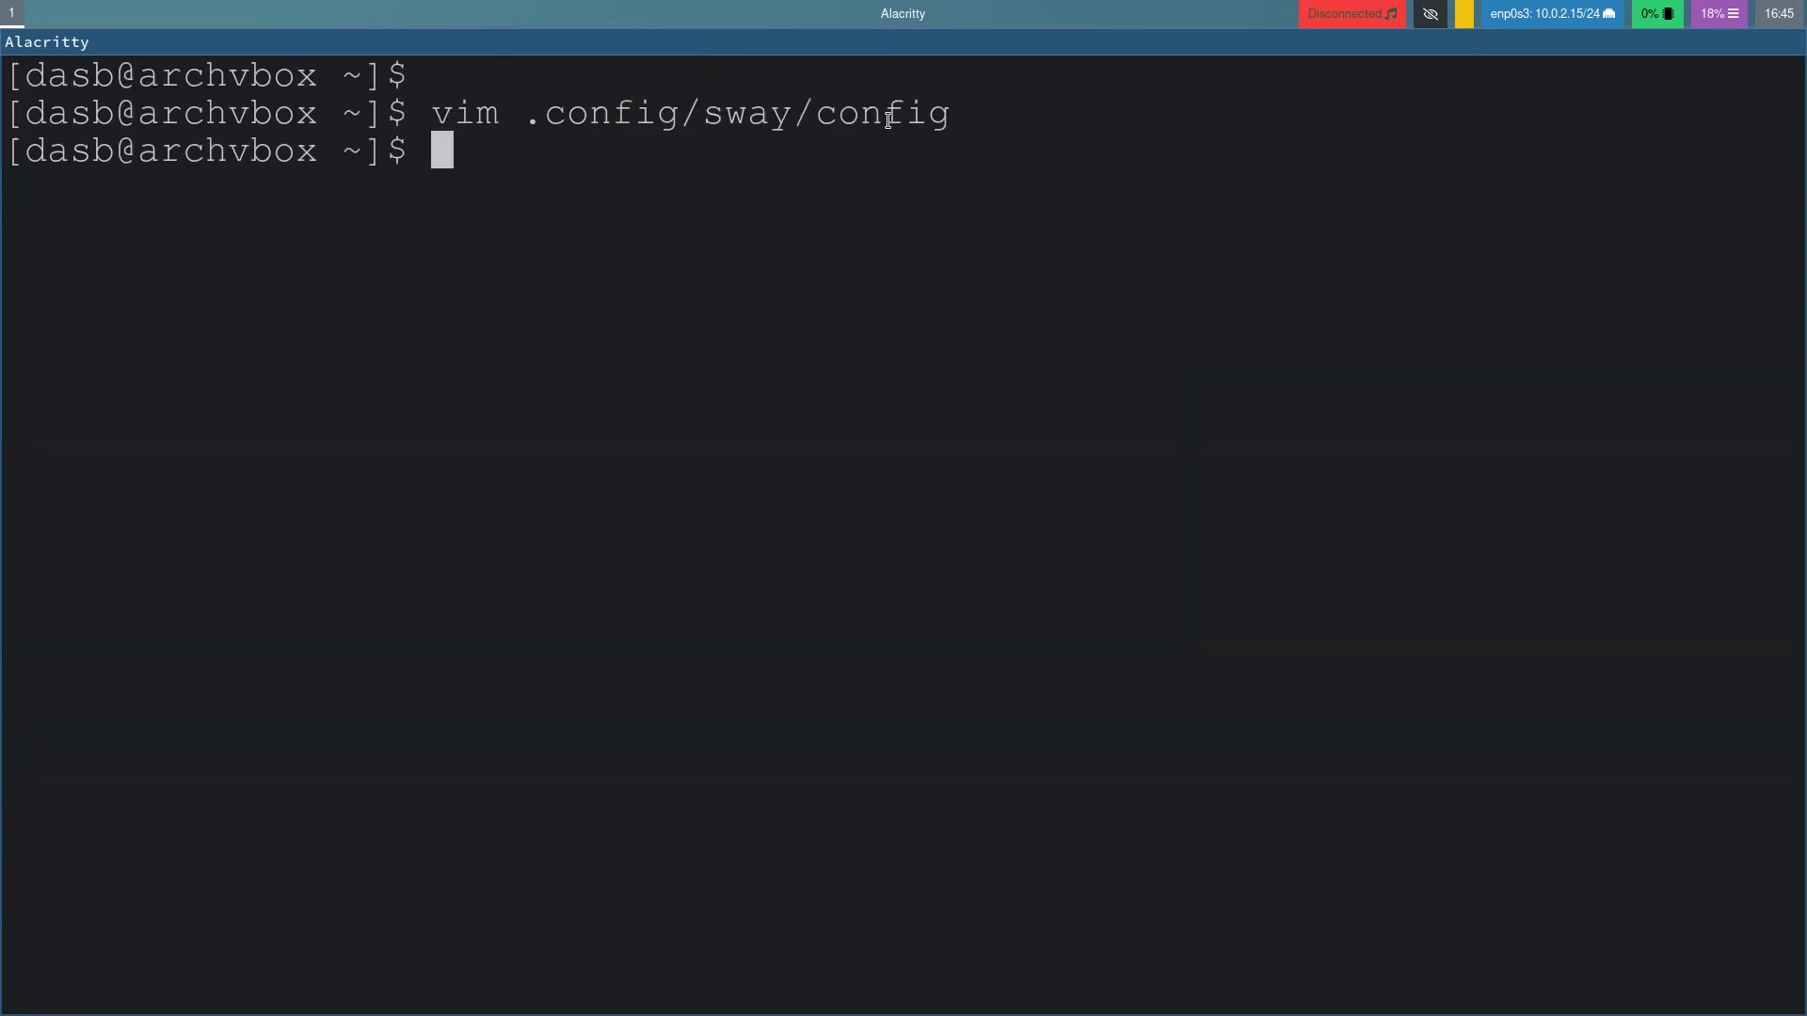
pyautogui.hotkey('ctrl', 'l')
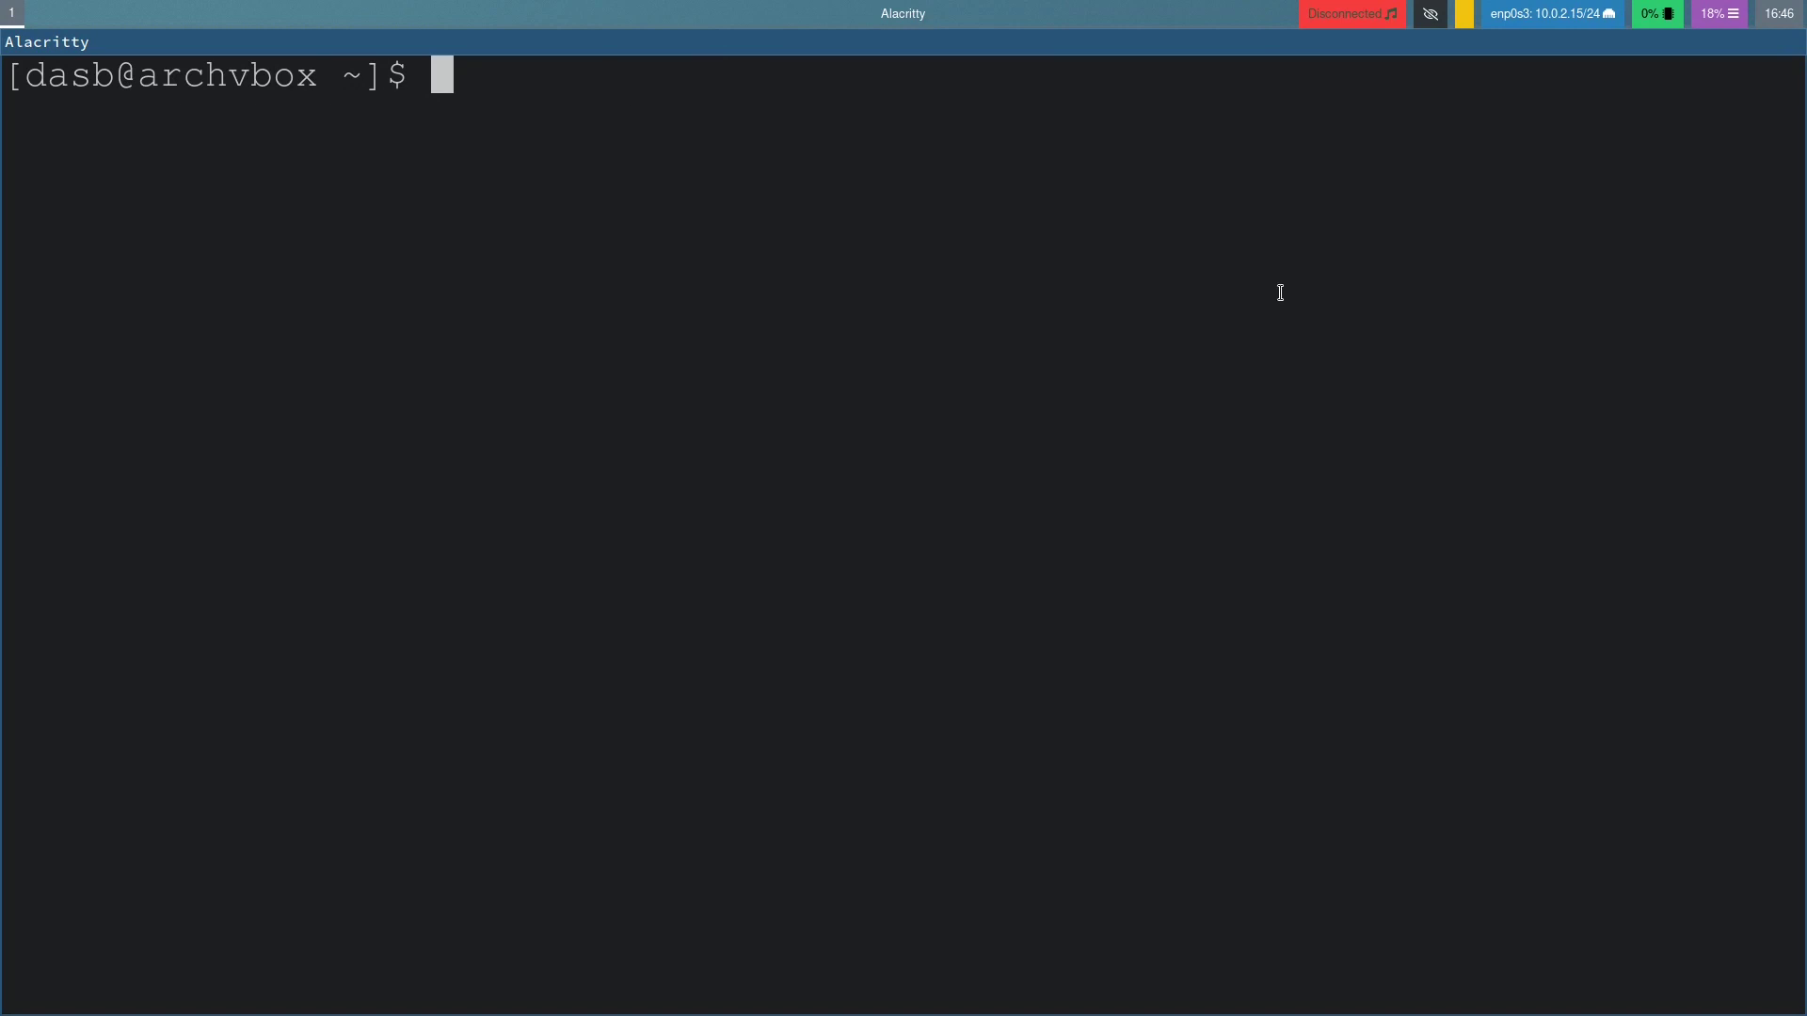
# Step: Run mkdir .config/waybar to create the waybar config folder
pyautogui.write('mkdir .con')
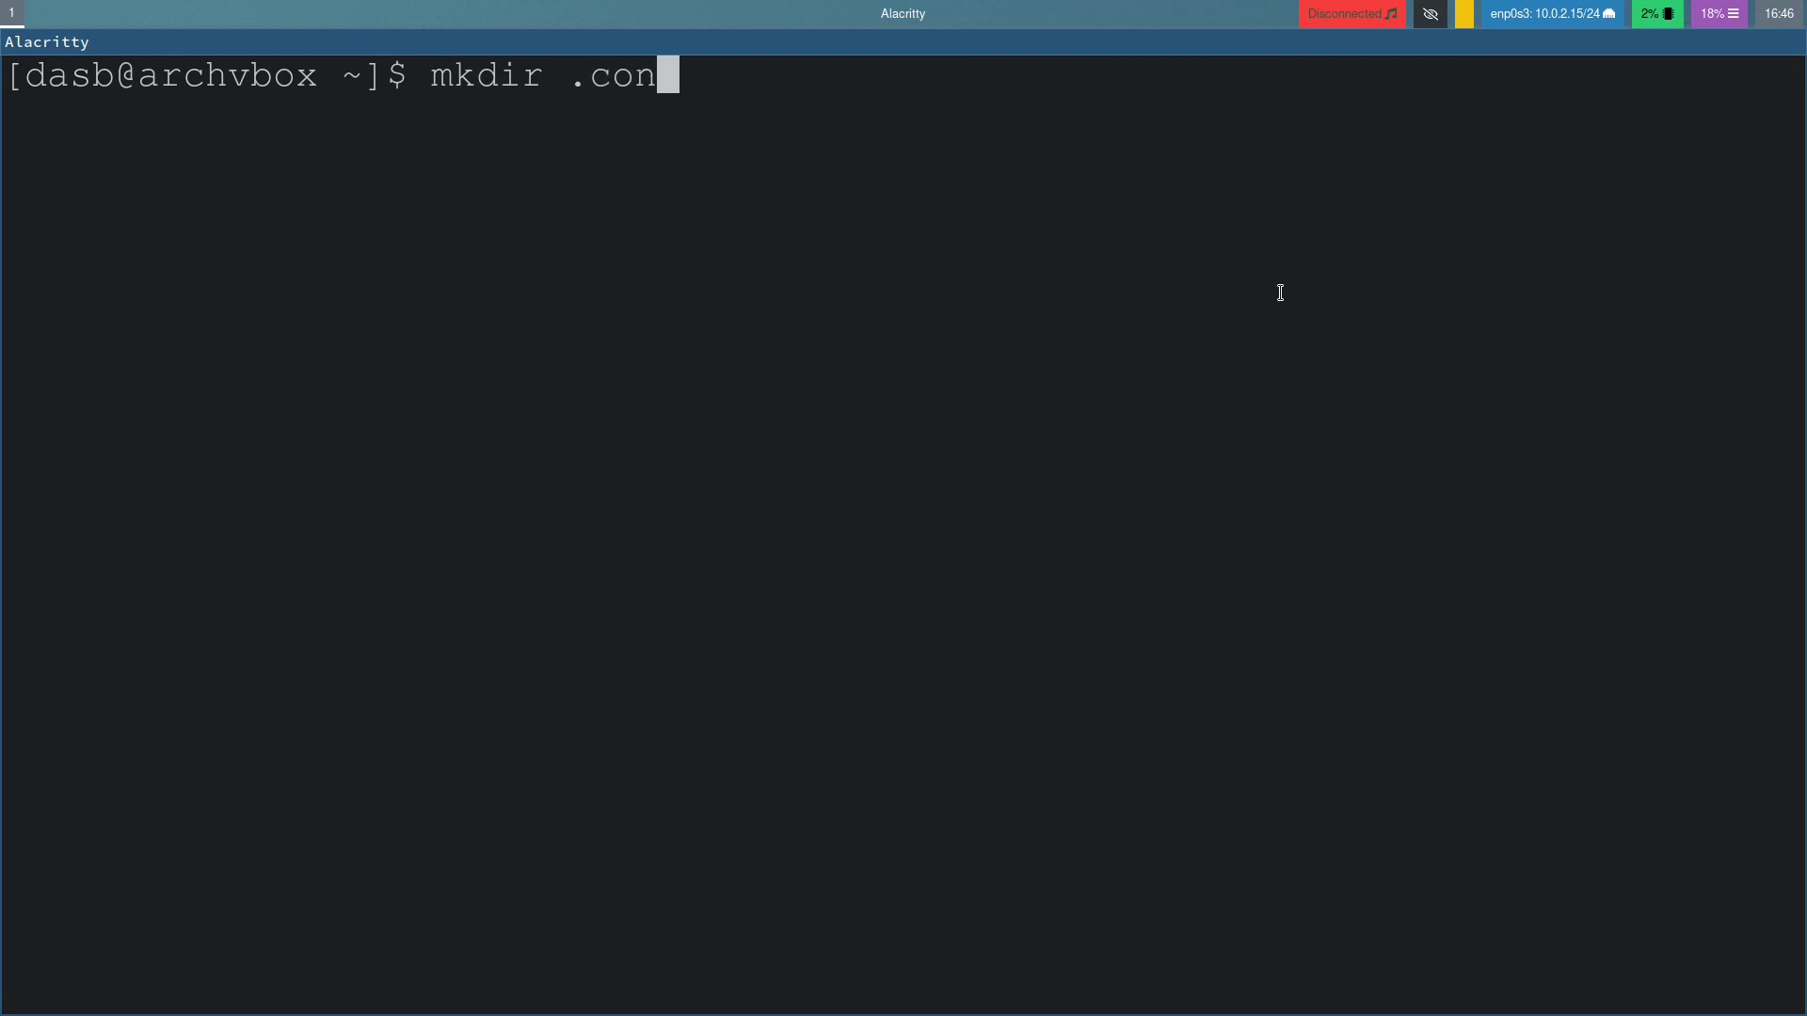
pyautogui.press('Tab')
pyautogui.write('waybar')
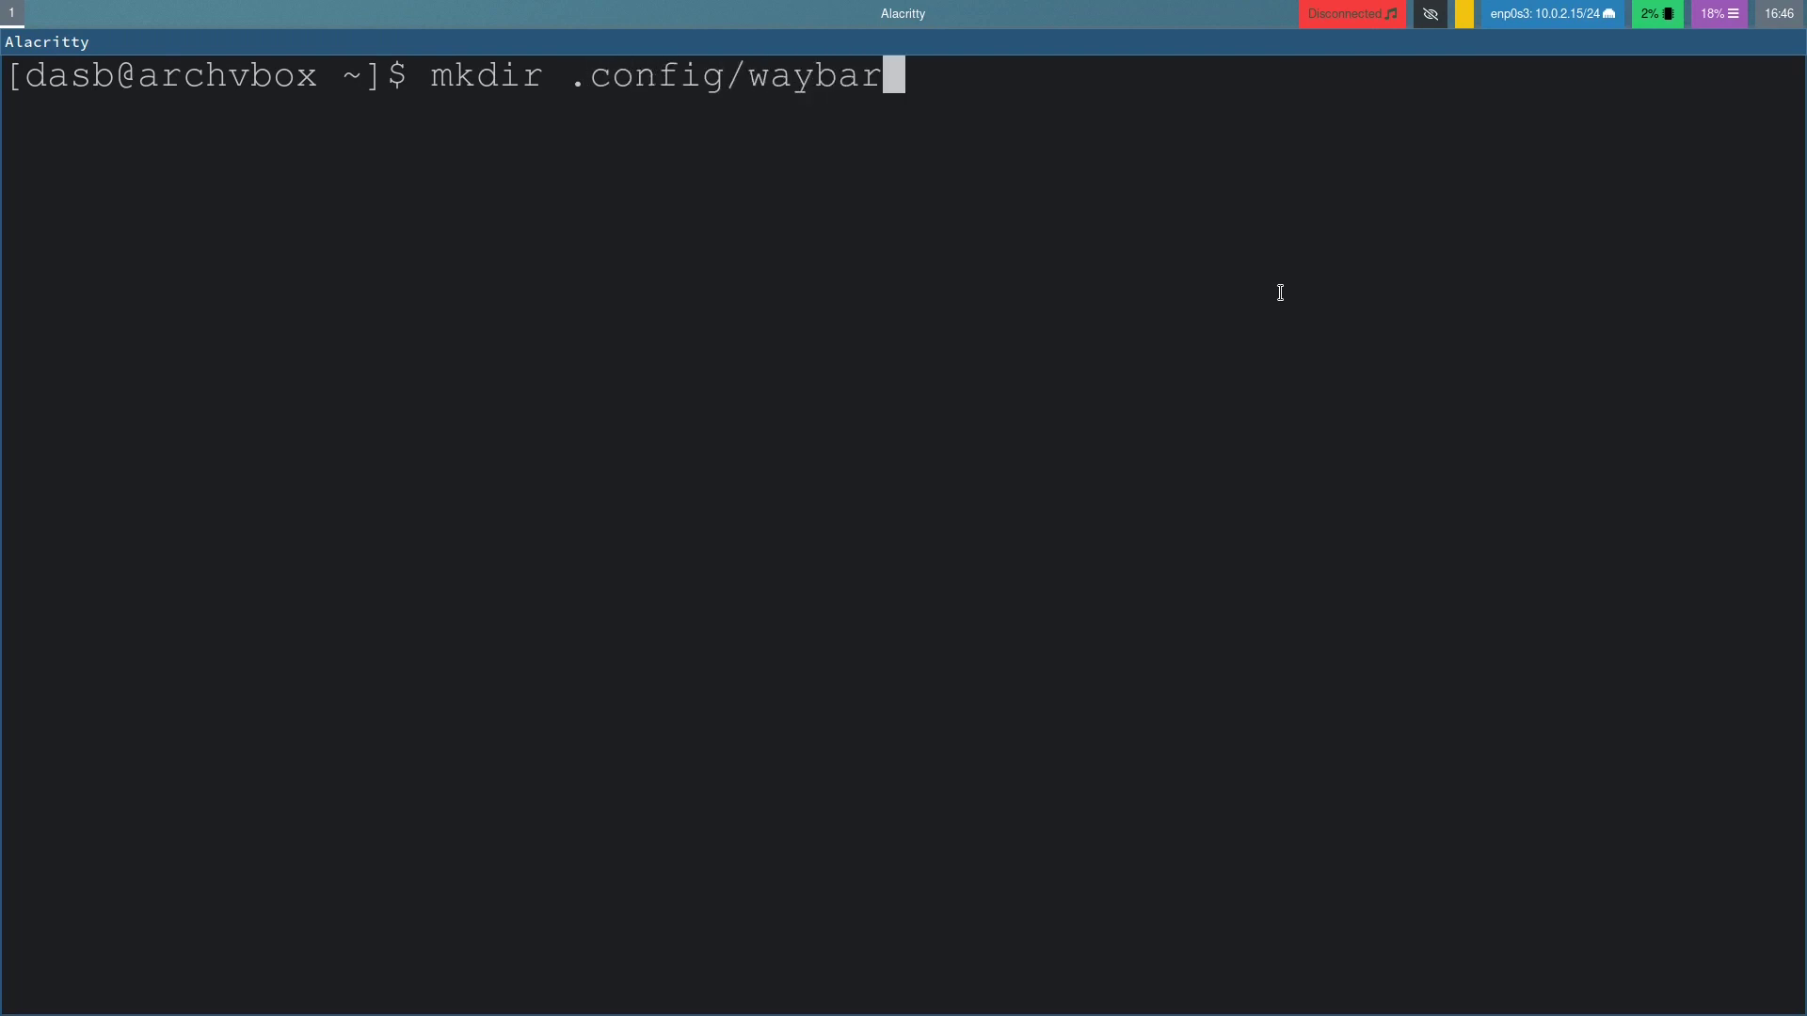
pyautogui.press('Return')
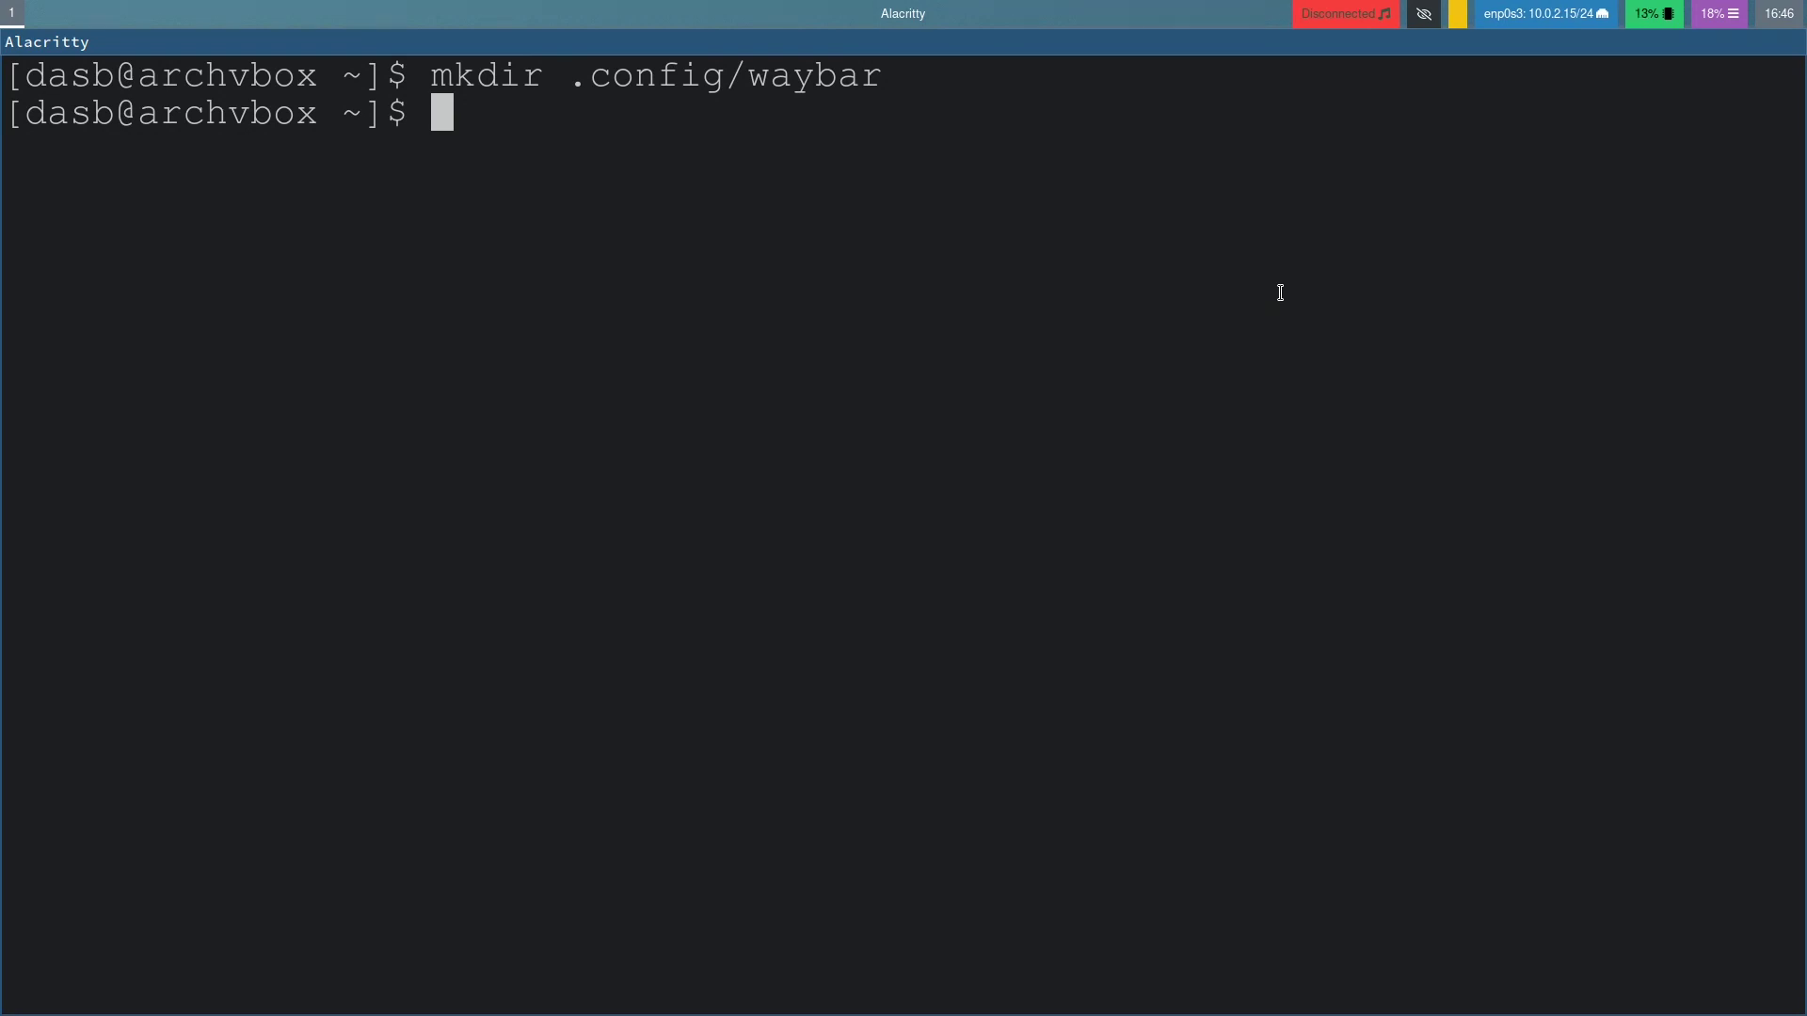
# Step: On workspace 2, launch Firefox and open the Alexays/Waybar GitHub repository via a 'waybar github' search
pyautogui.press('super+2')
pyautogui.press('super+d')
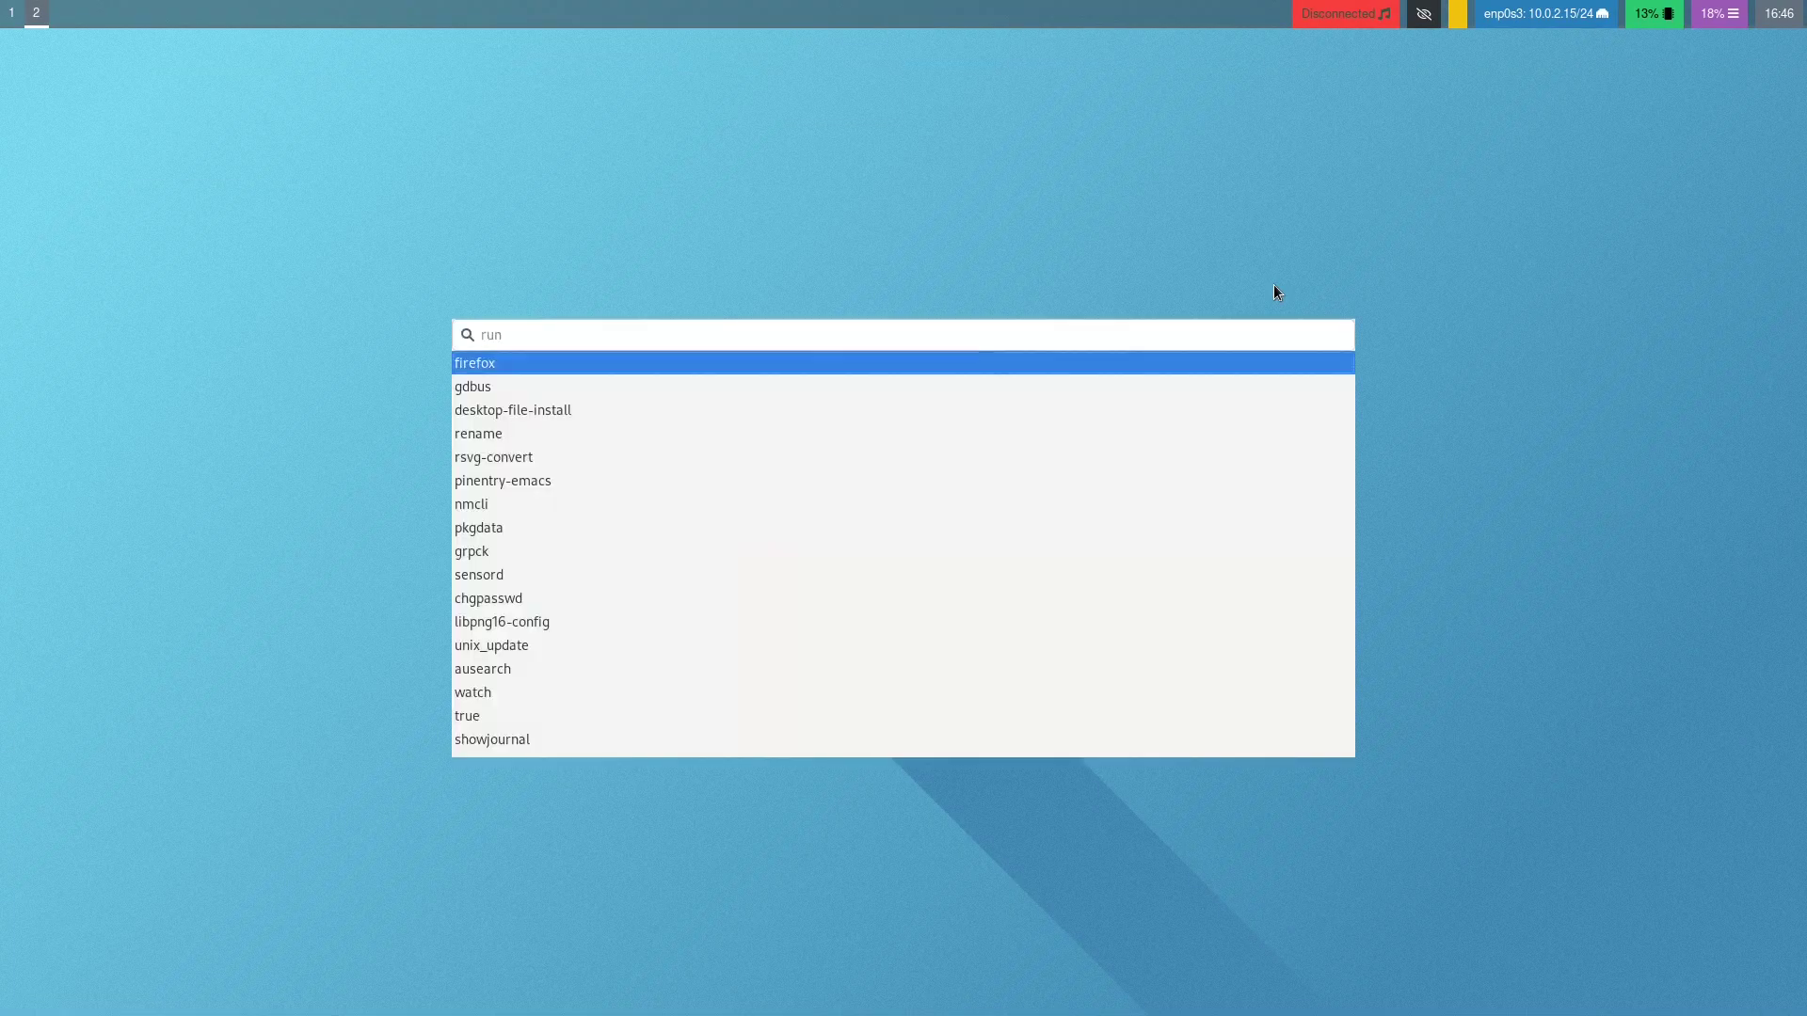
pyautogui.write('fire')
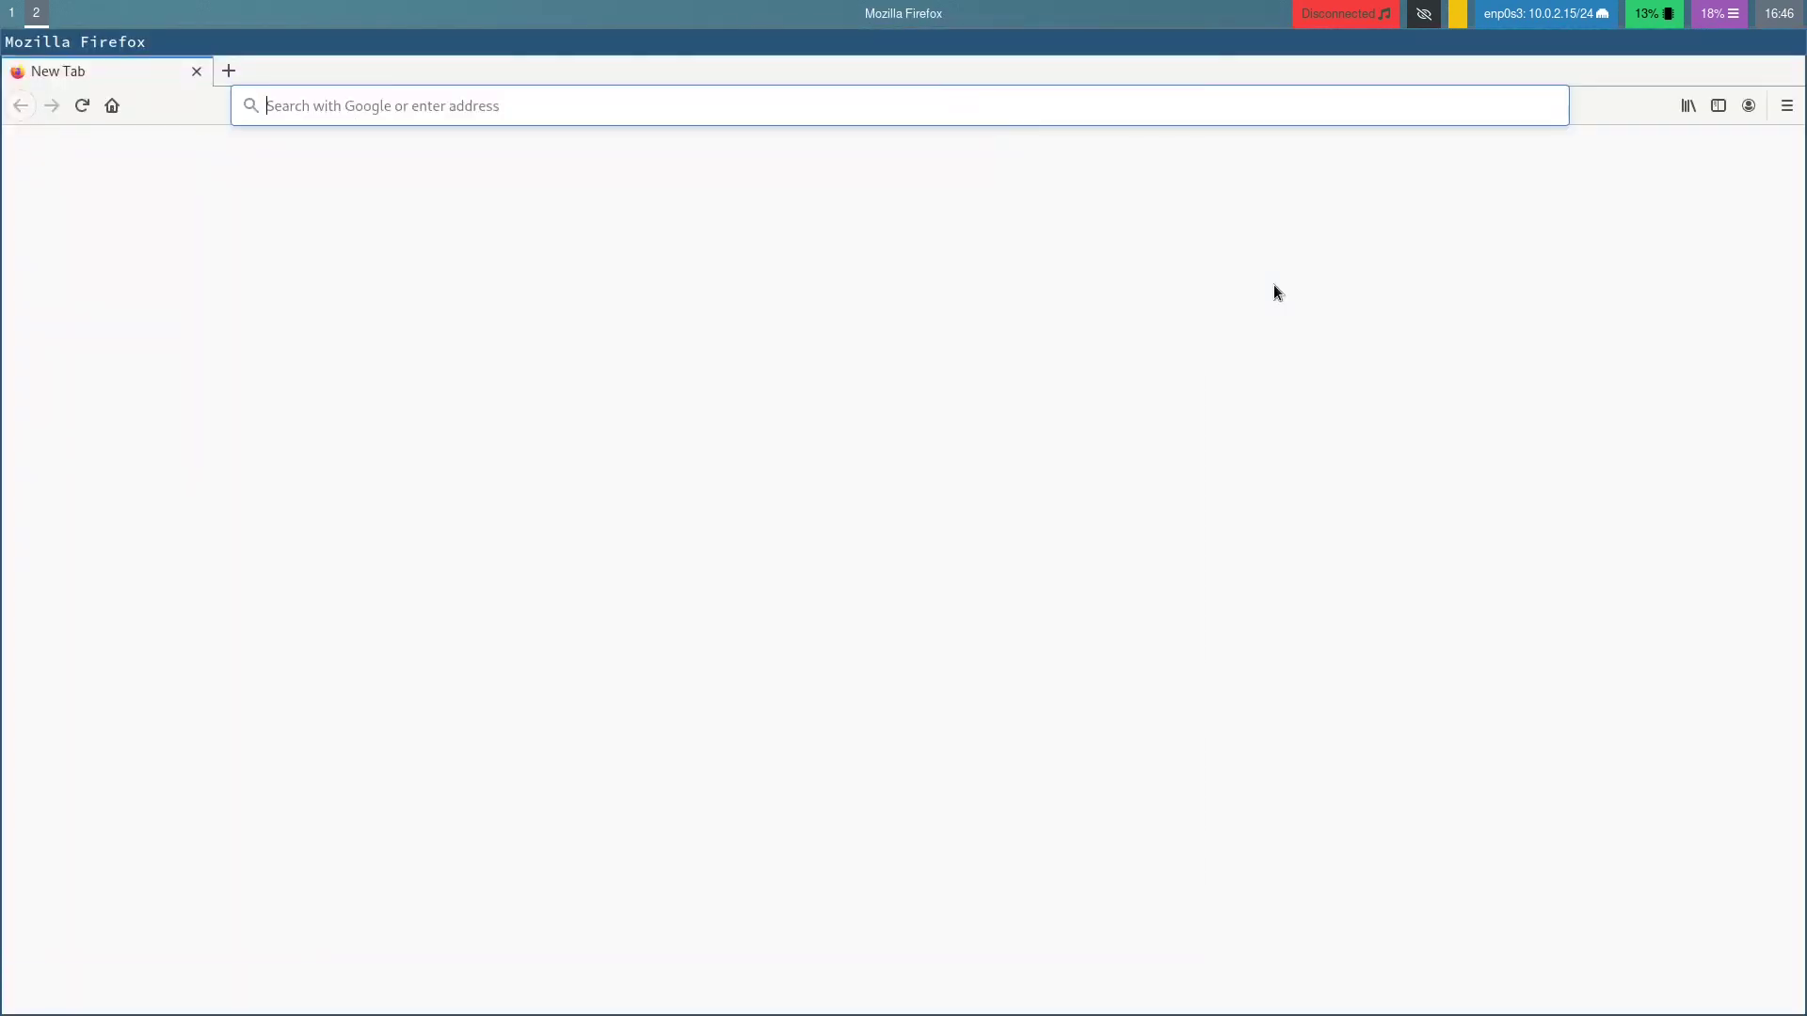
pyautogui.write('wa')
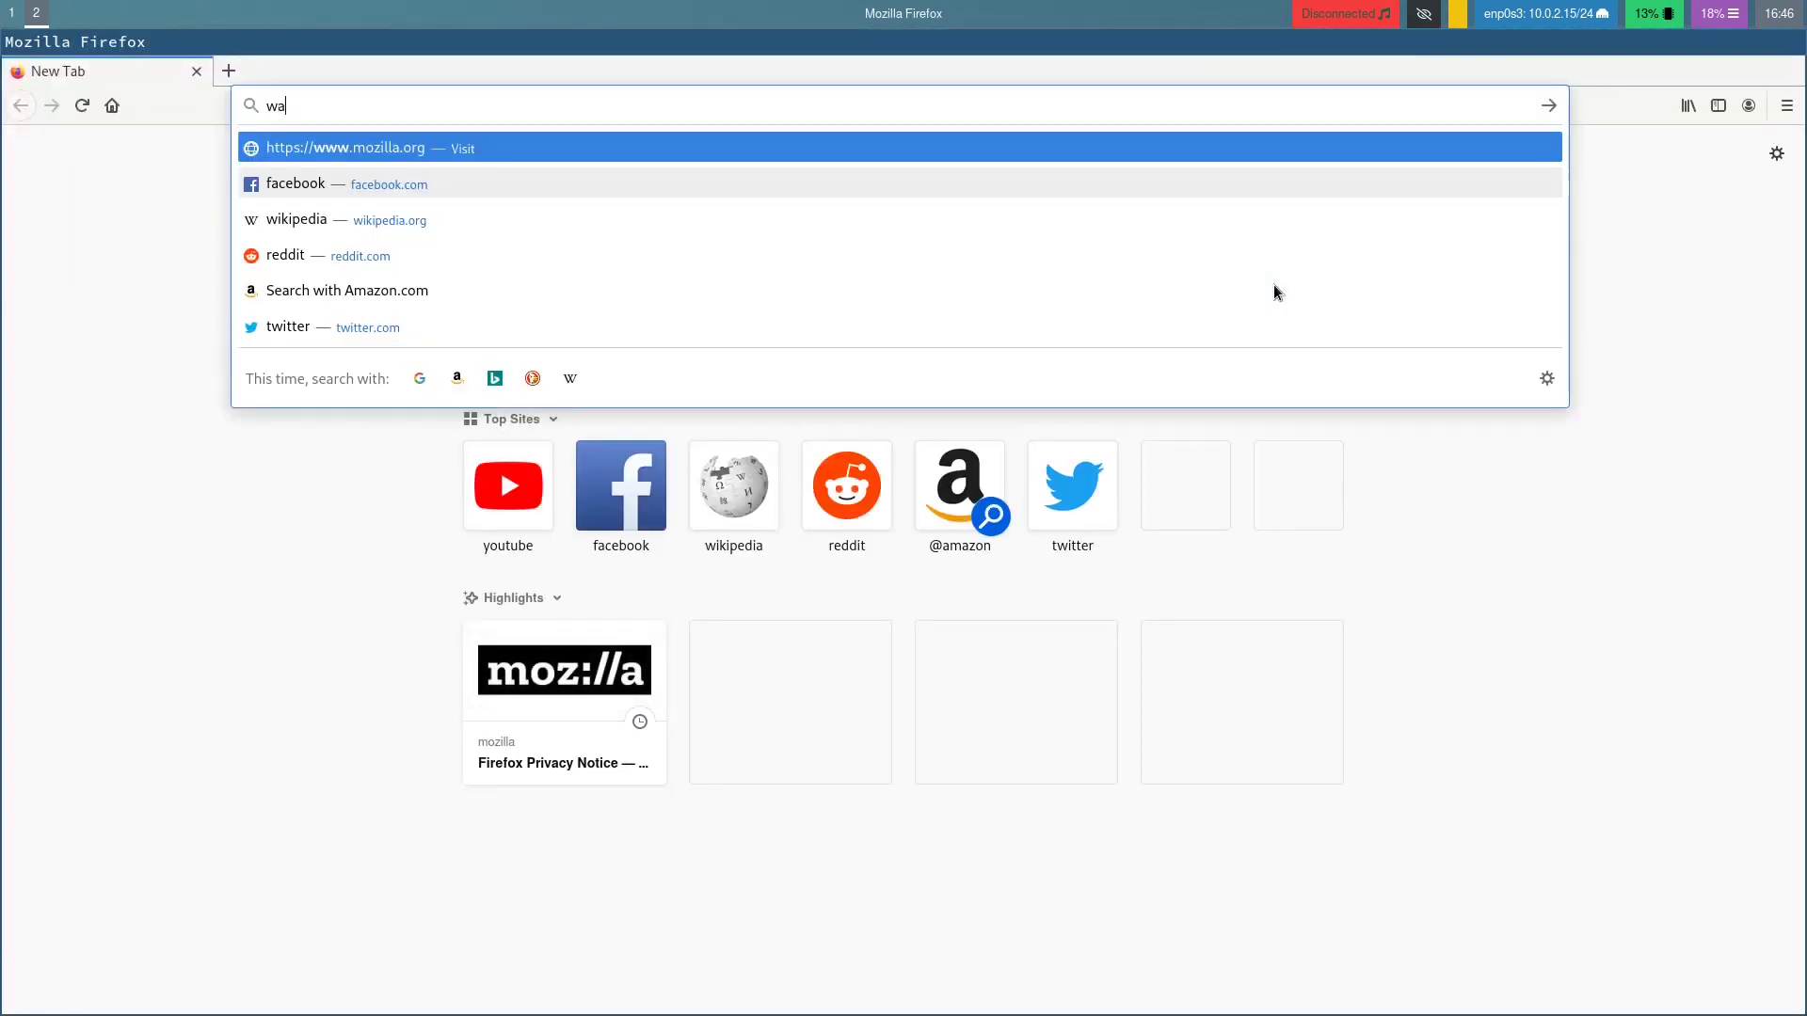
pyautogui.write('ybar github')
pyautogui.press('Return')
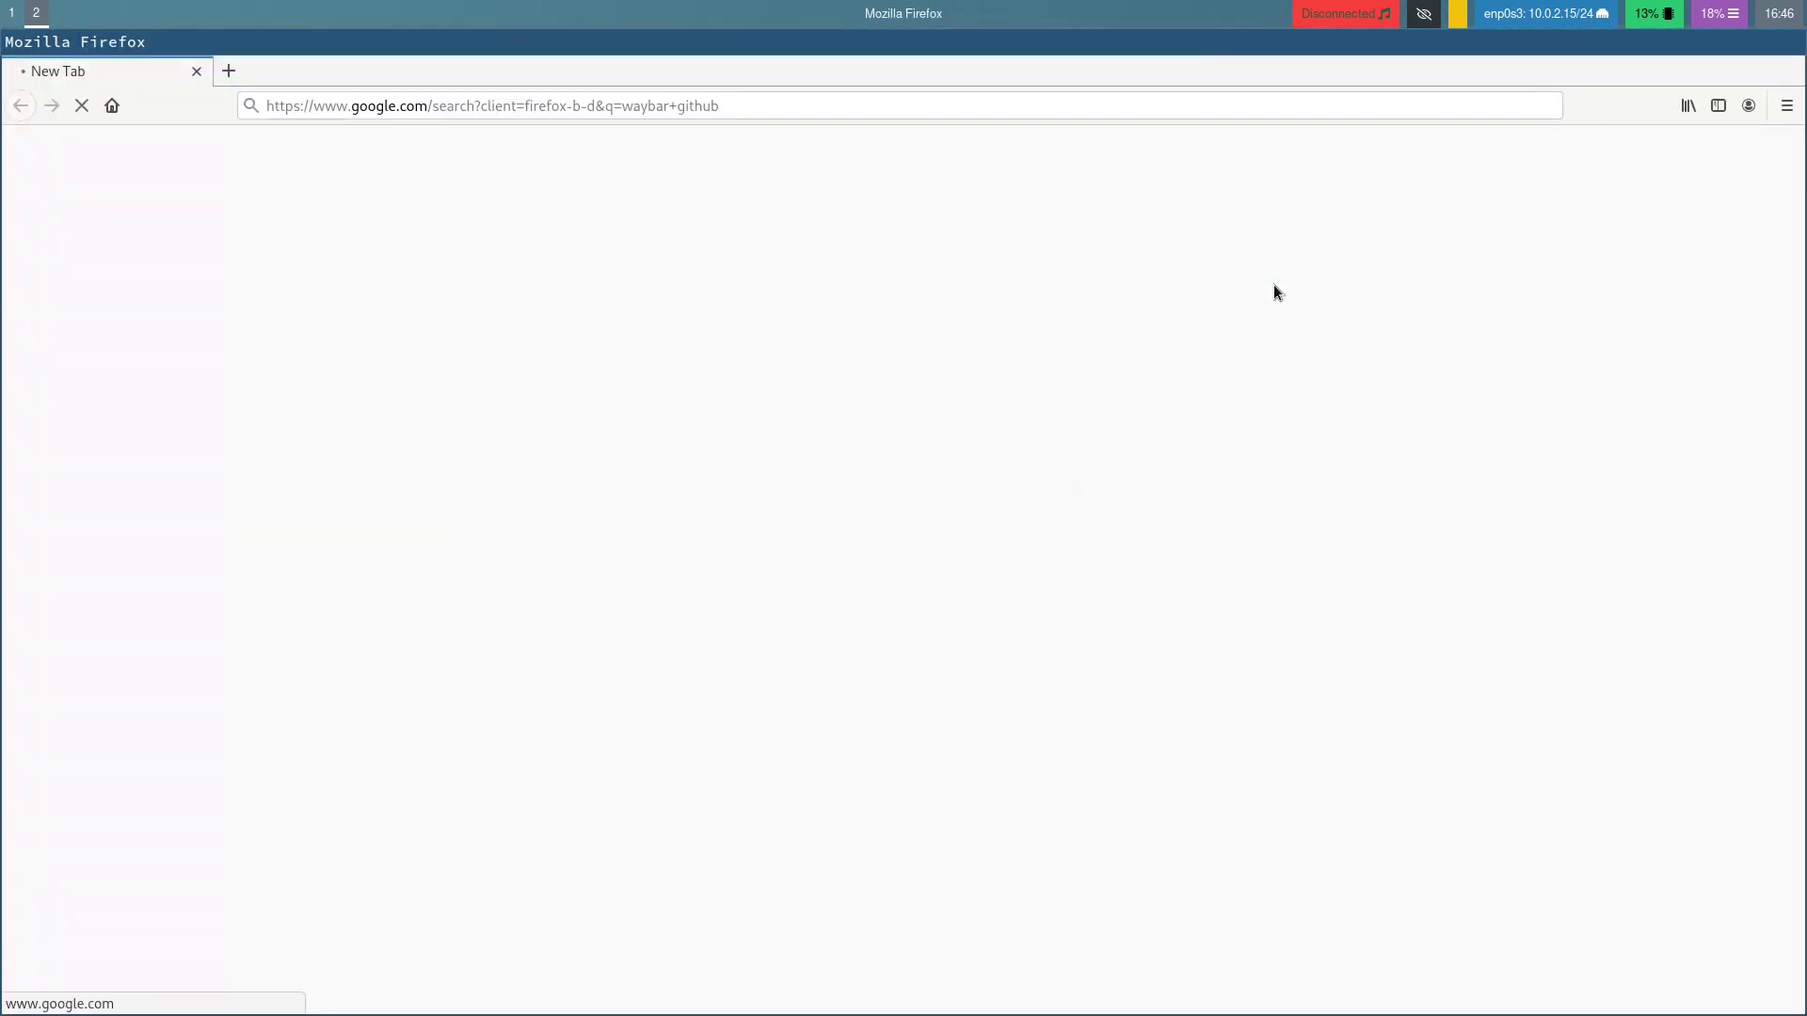
pyautogui.click(457, 334)
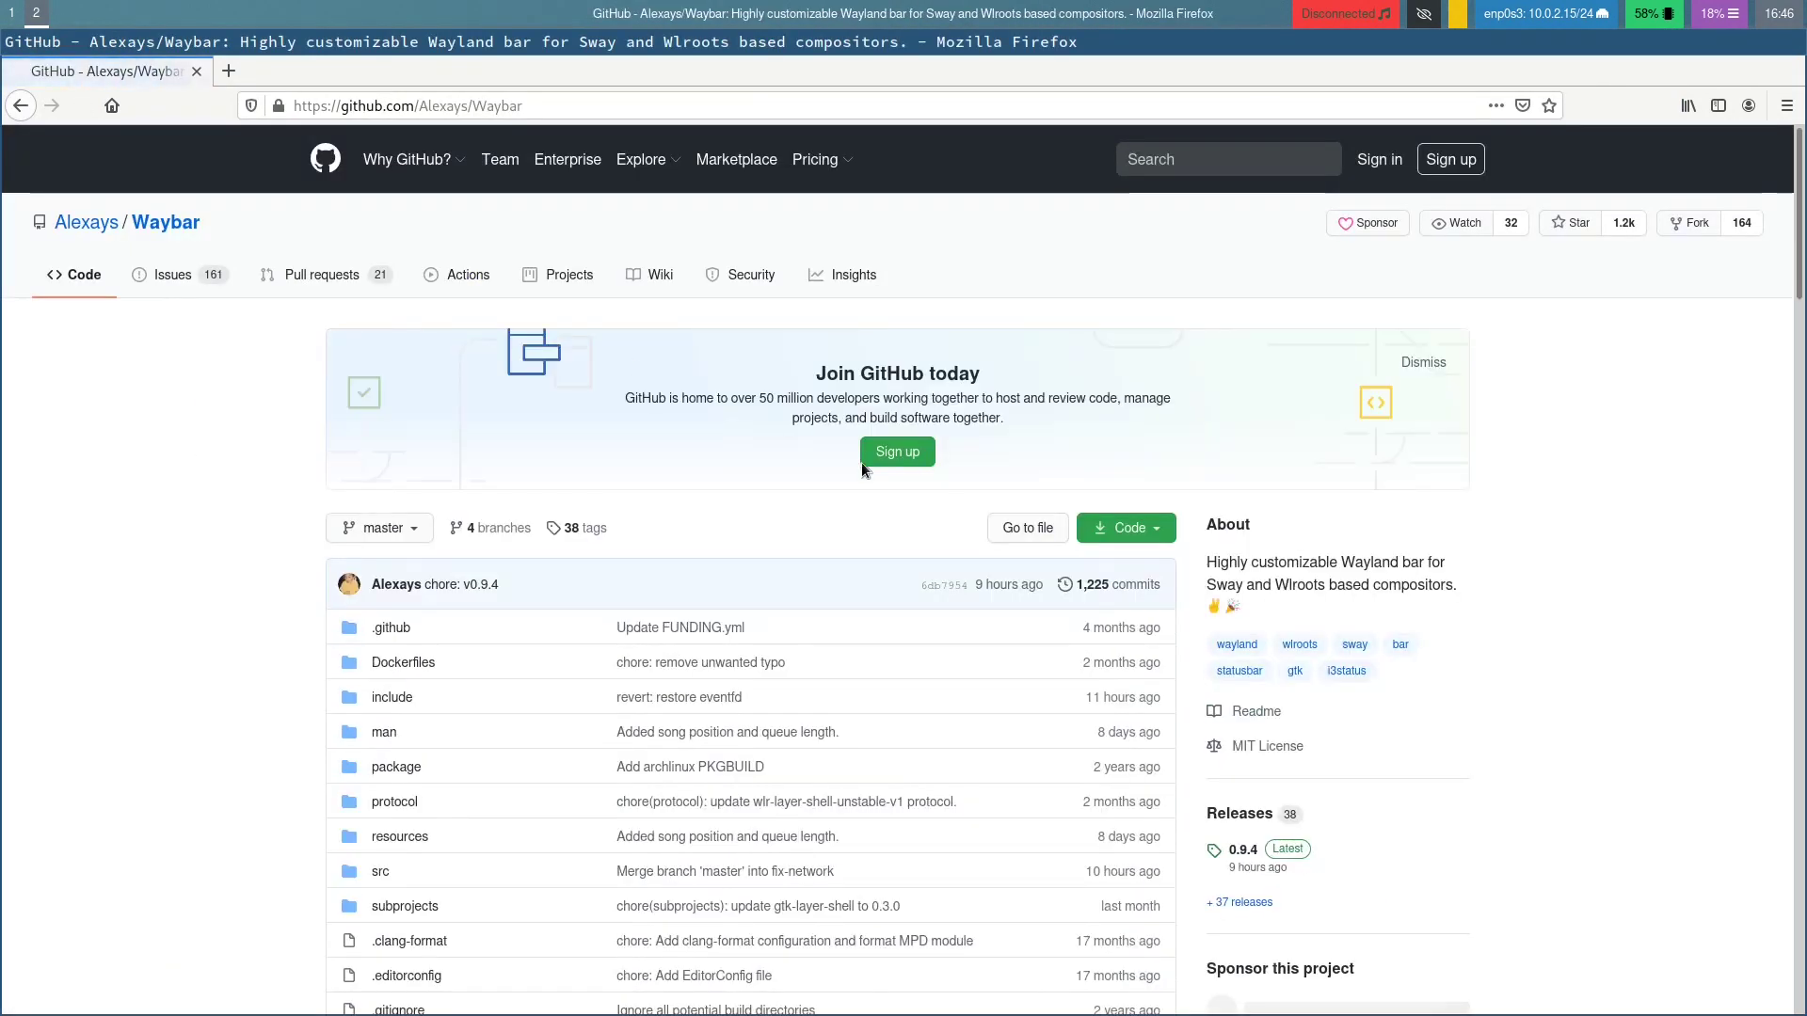
# Step: Open the Waybar wiki's Configuration page, zooming the page to 130%
pyautogui.scroll(-5, 961, 527)
pyautogui.scroll(-10, 962, 534)
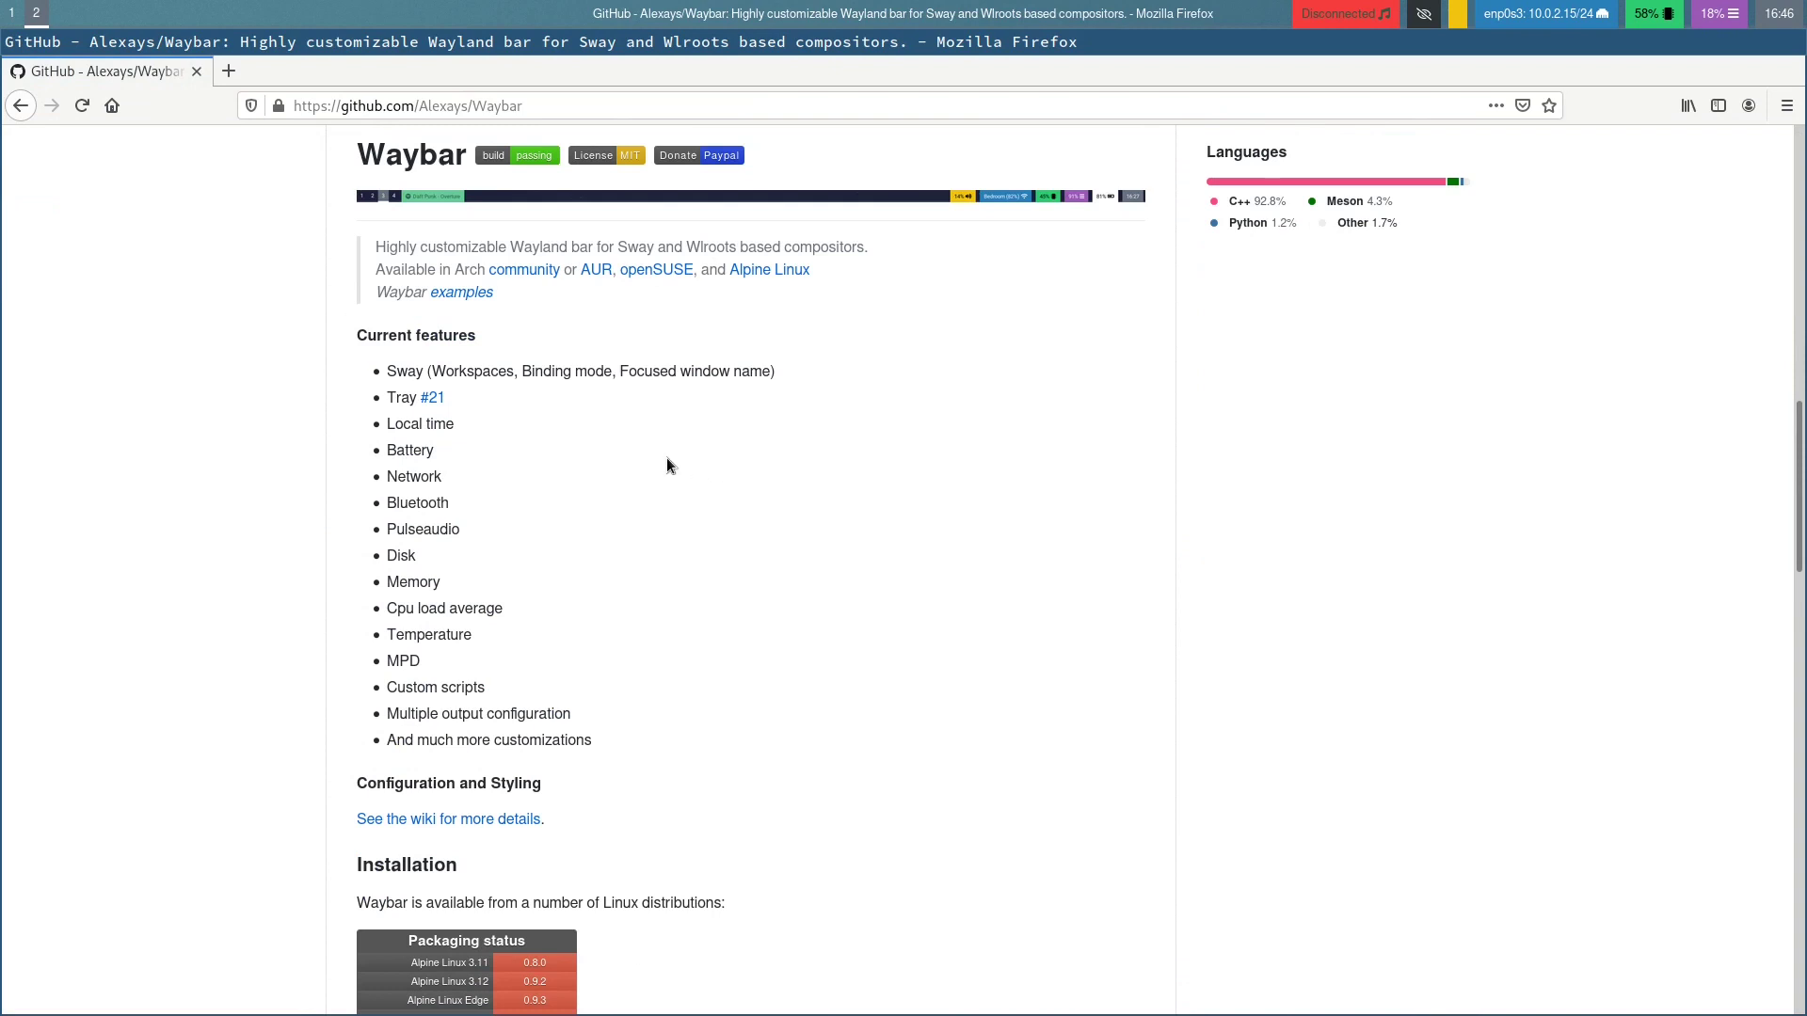
pyautogui.scroll(-6, 666, 465)
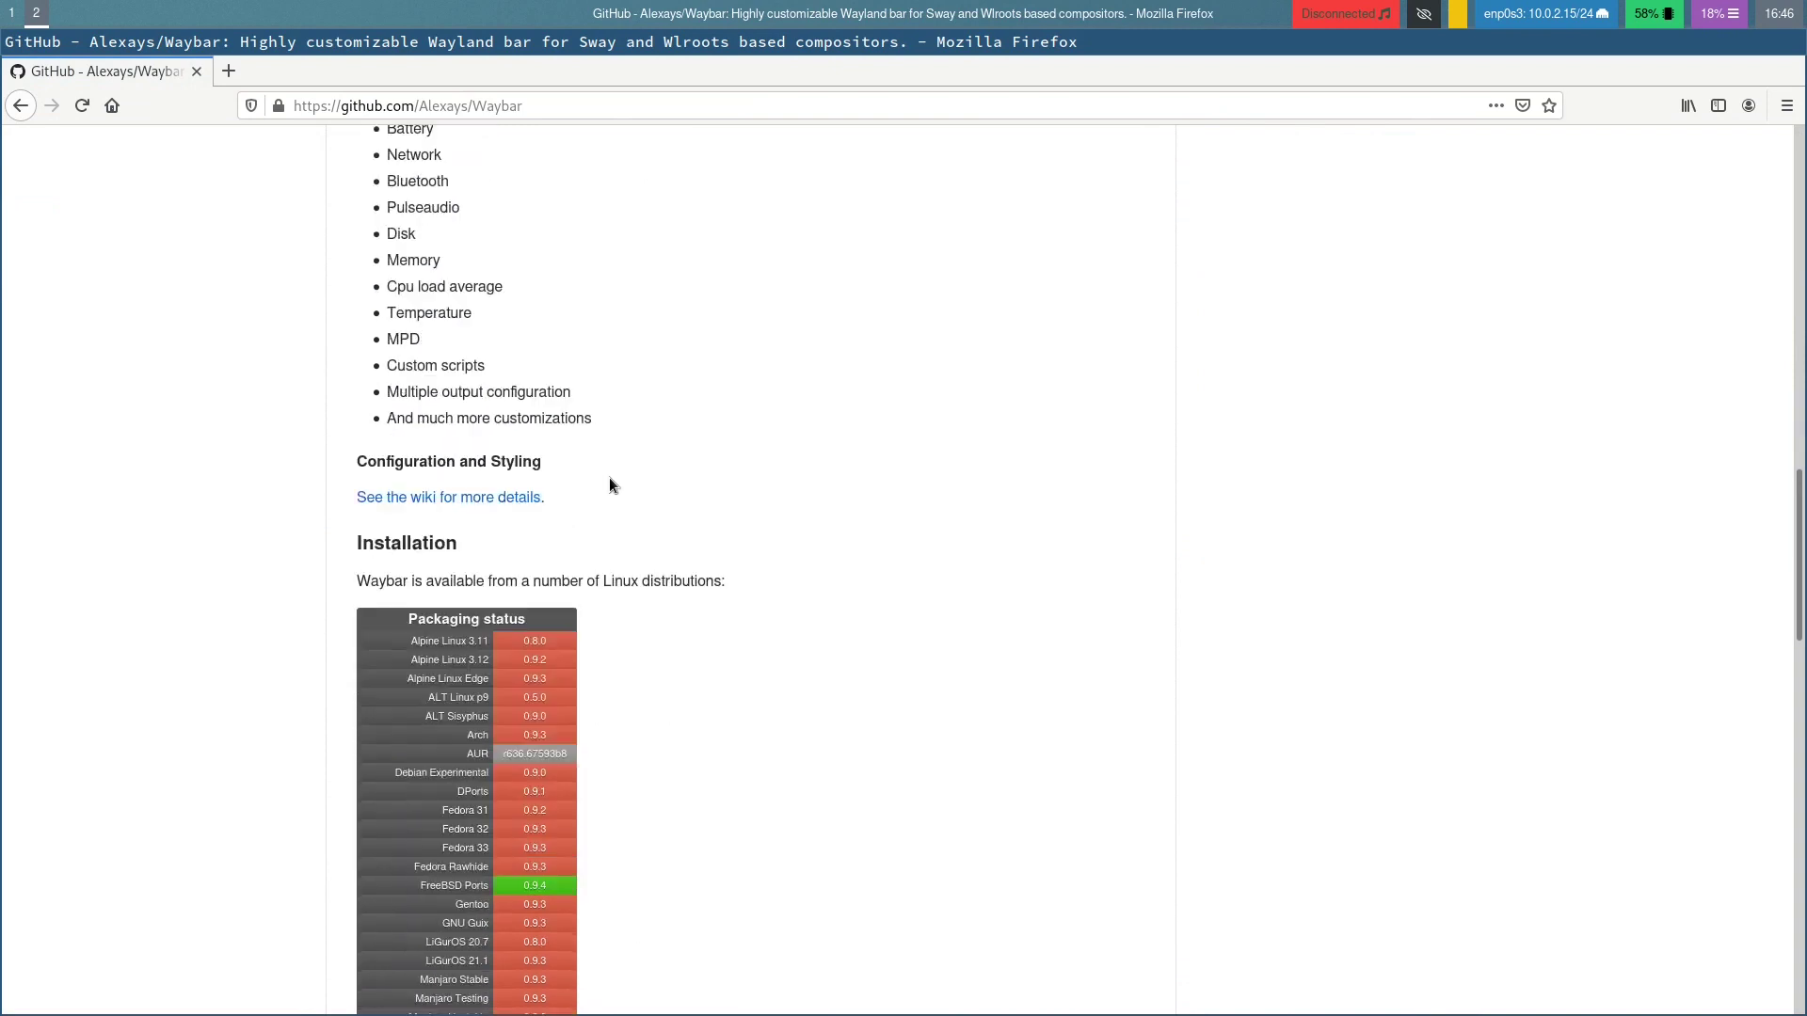
pyautogui.click(468, 499)
pyautogui.scroll(-4, 1035, 459)
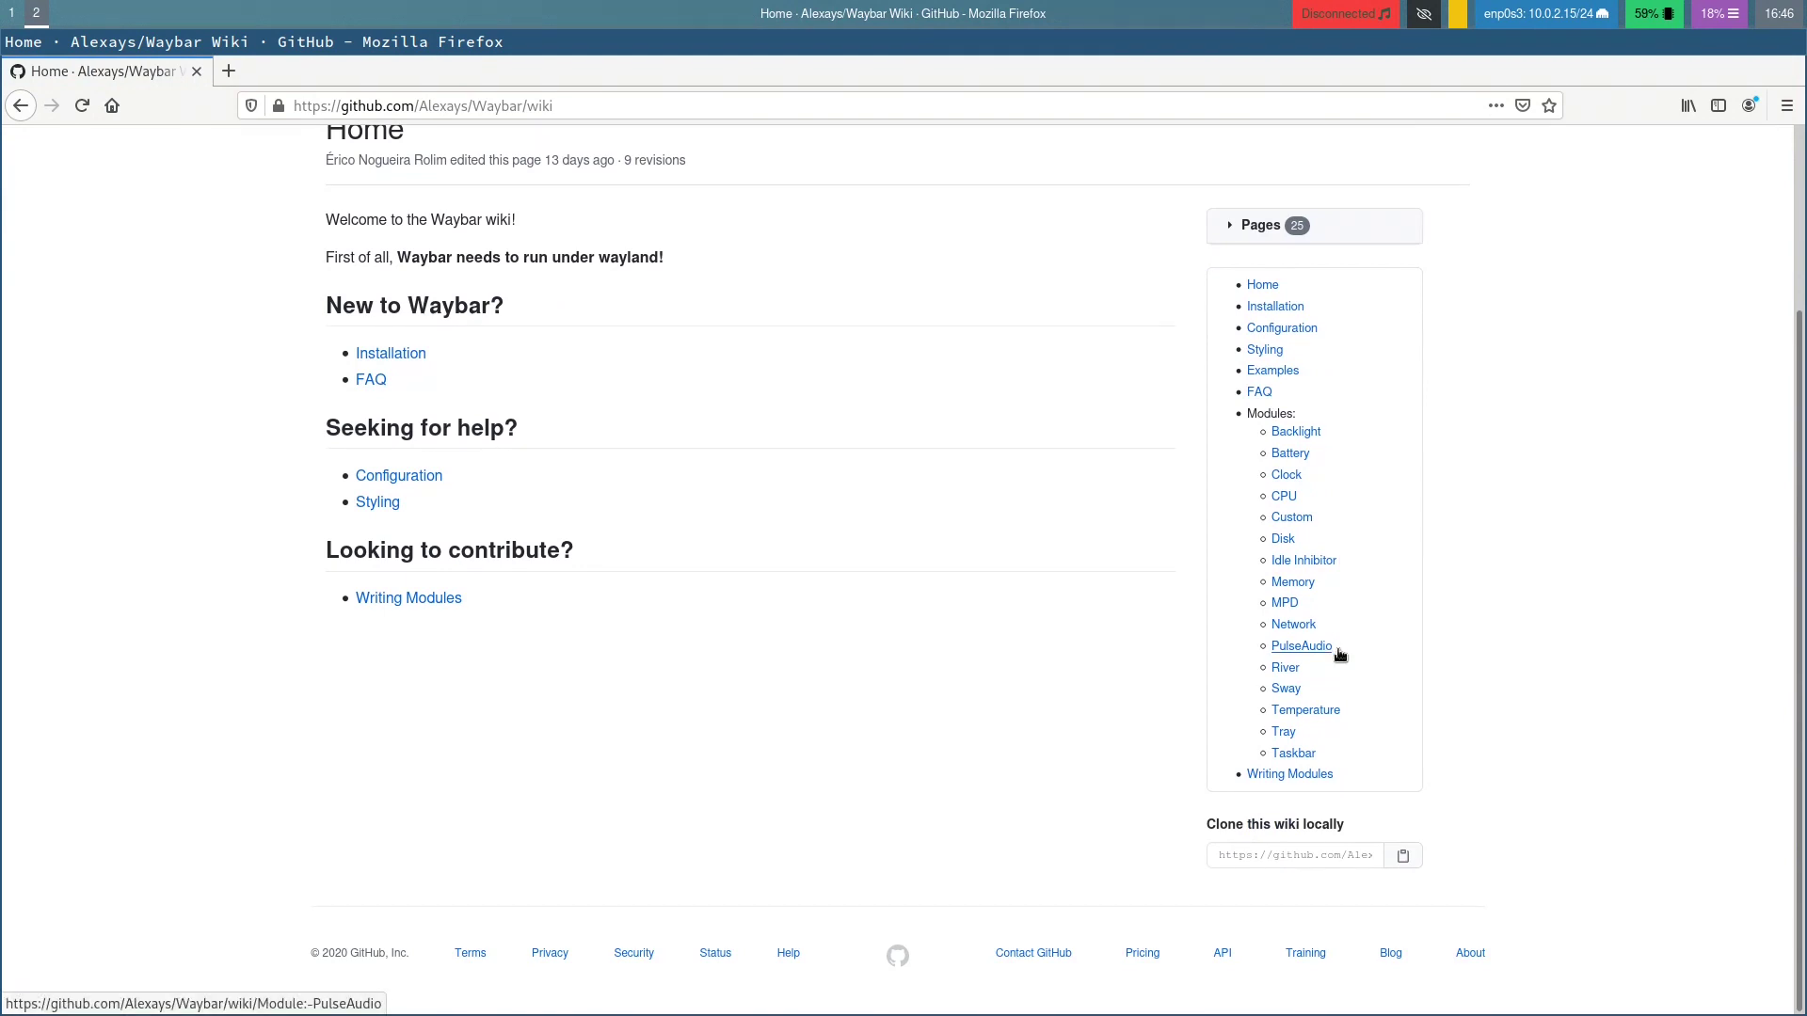
pyautogui.hotkey('ctrl', '+')
pyautogui.hotkey('ctrl', '+')
pyautogui.hotkey('ctrl', '+')
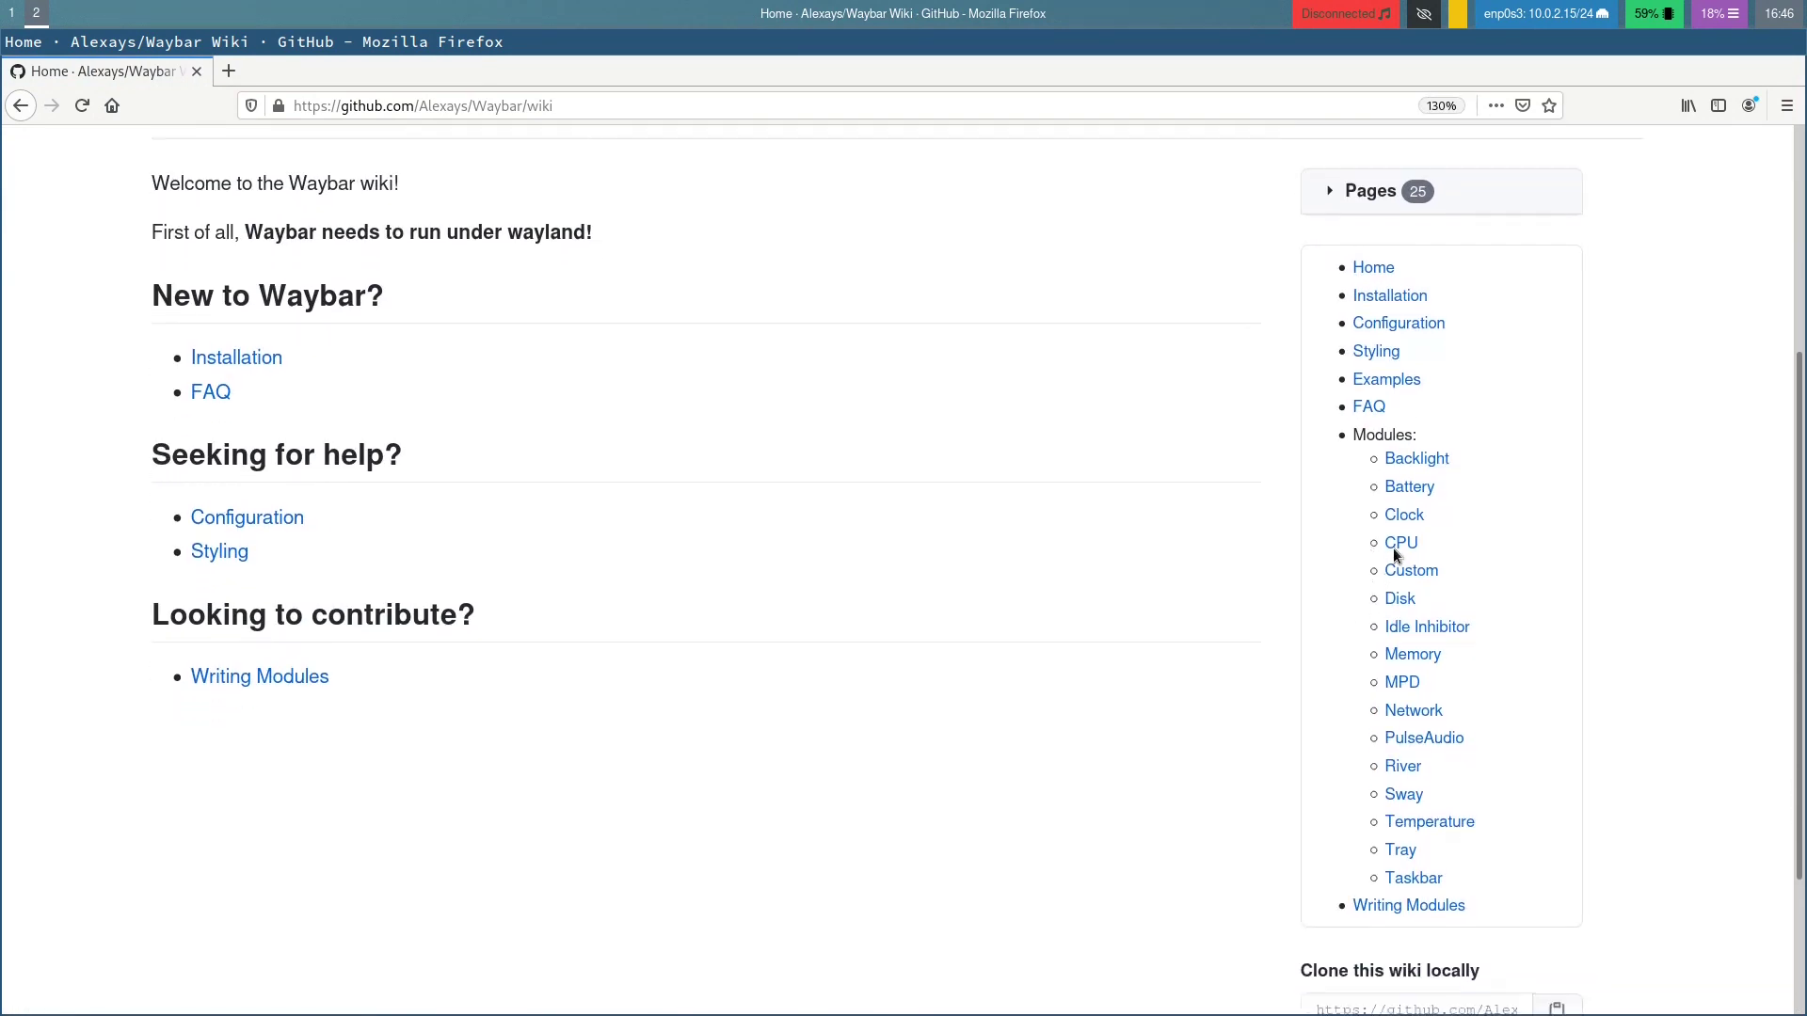
pyautogui.scroll(2, 1371, 270)
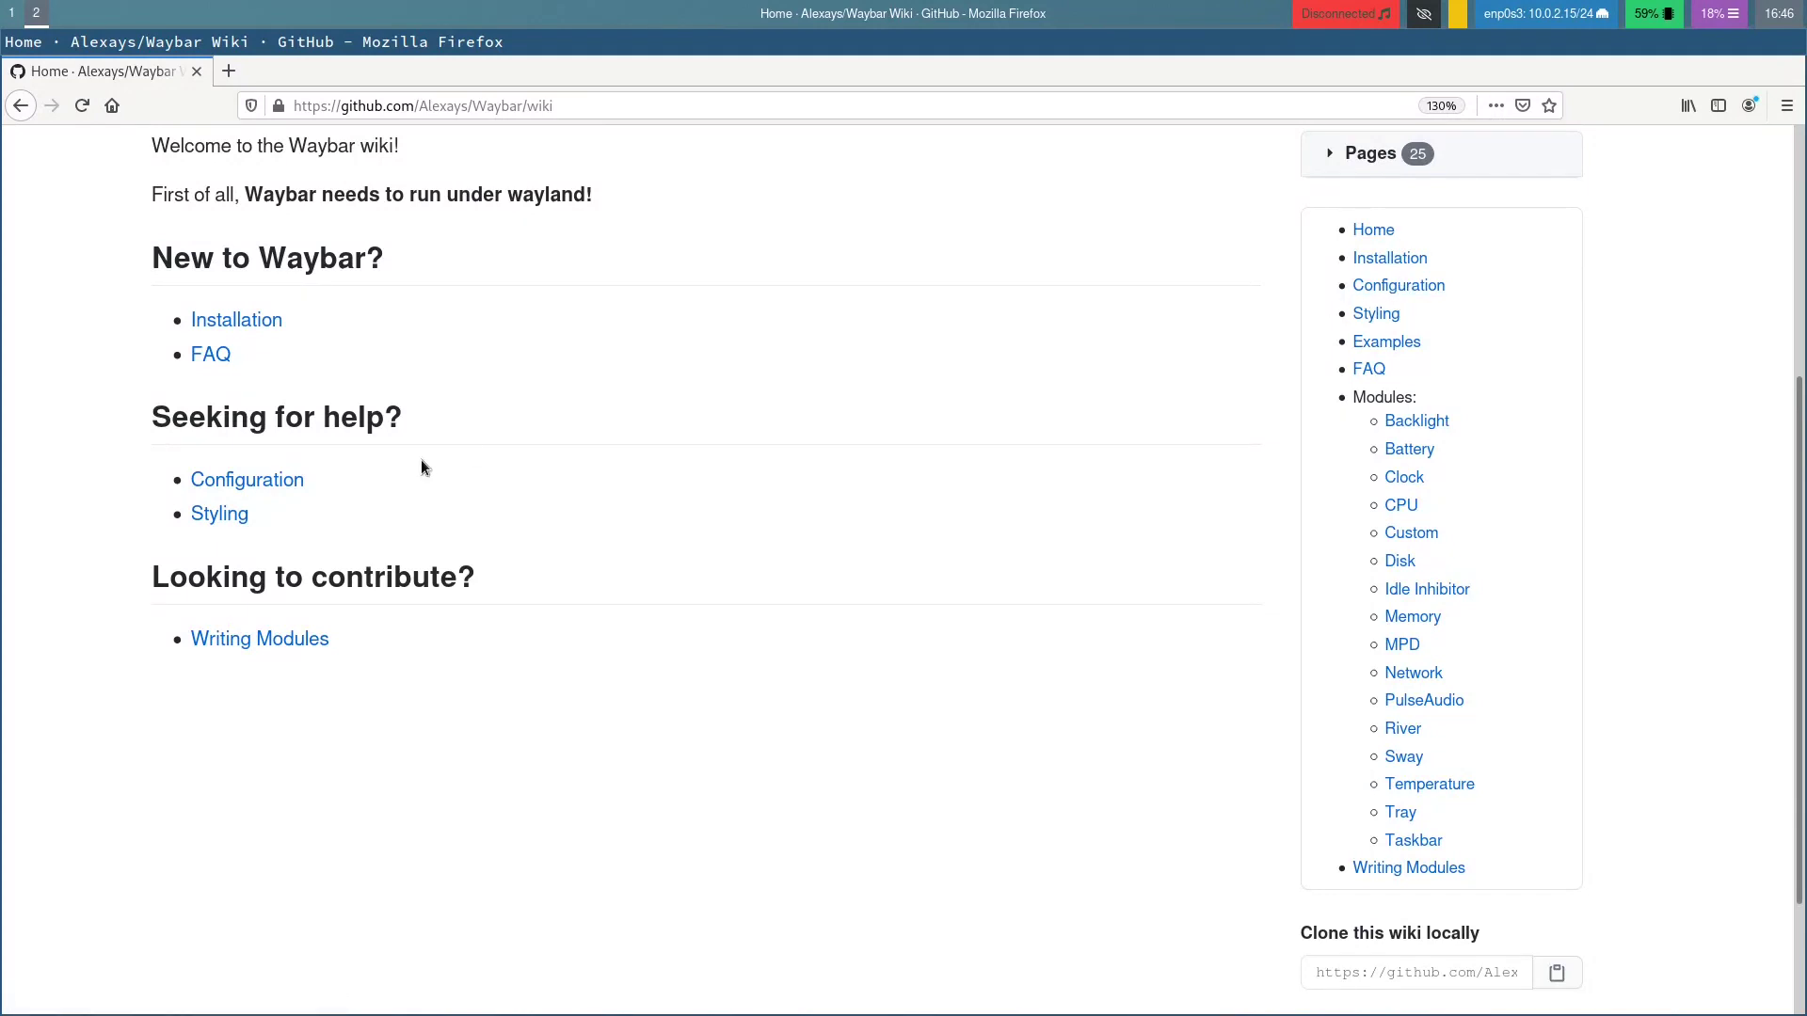
pyautogui.click(280, 481)
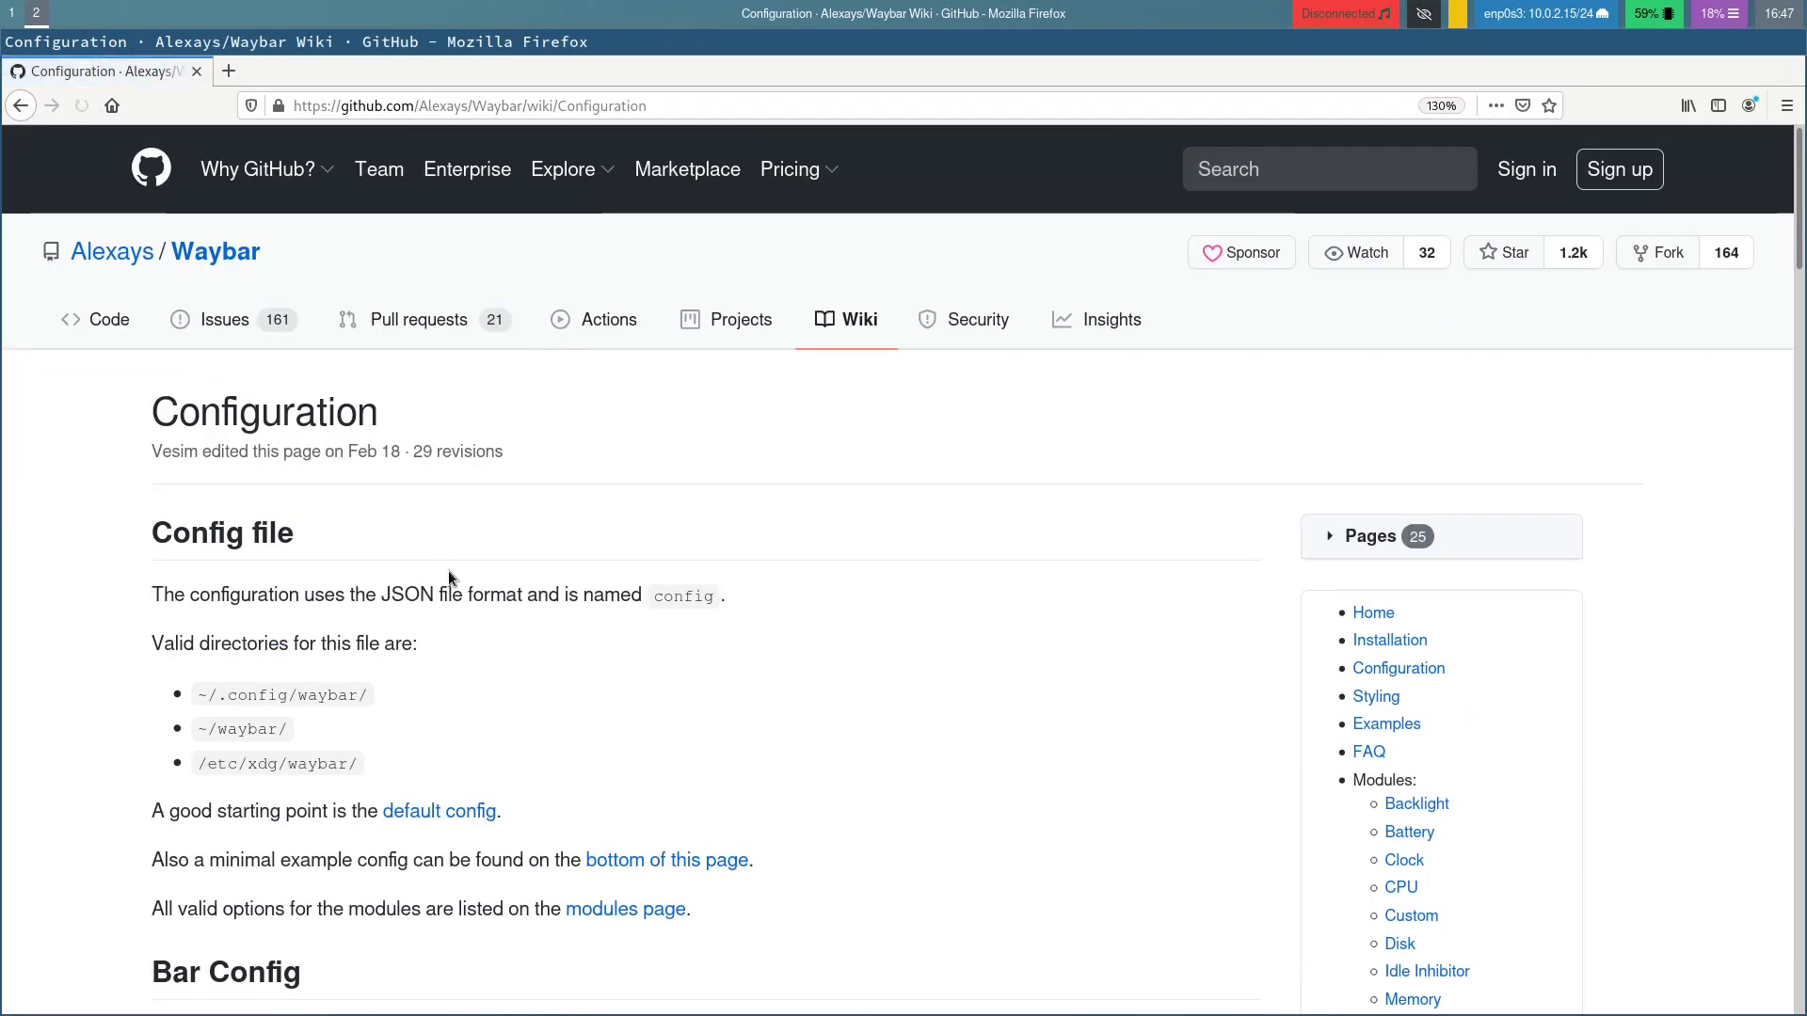
# Step: Select the minimal config JSON example and copy it
pyautogui.scroll(-2, 486, 529)
pyautogui.scroll(-4, 486, 529)
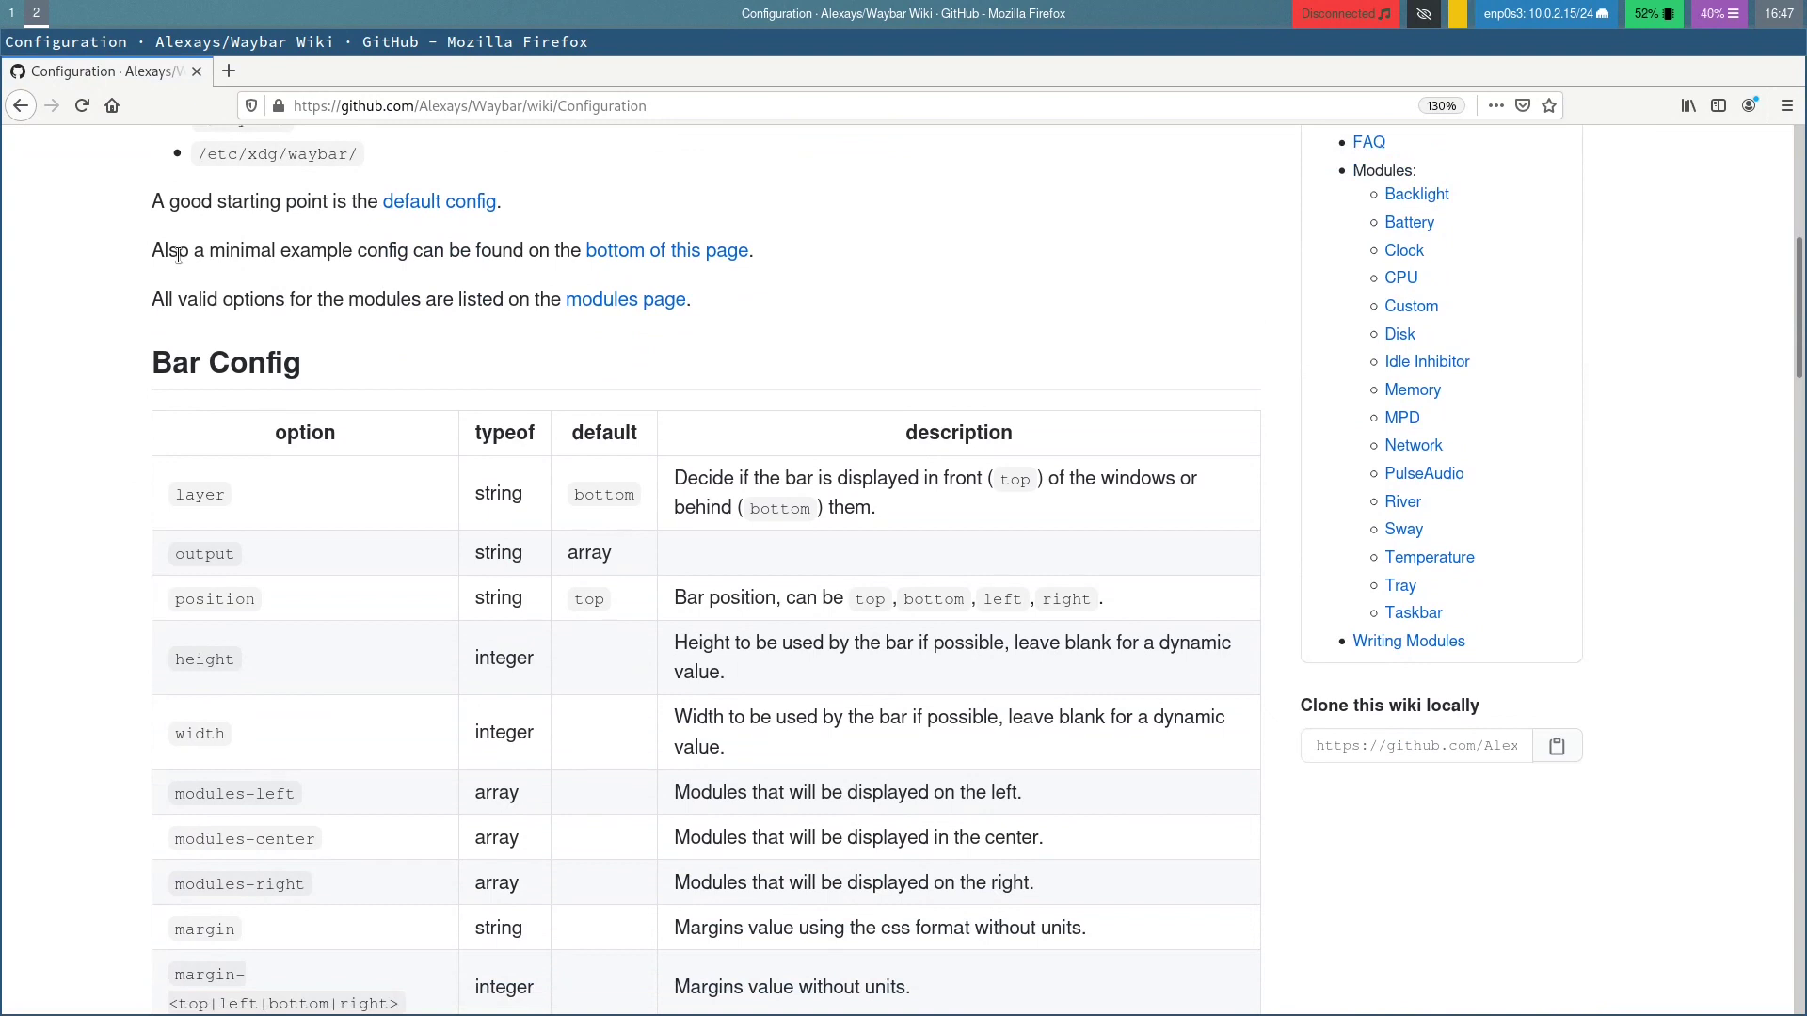
pyautogui.moveTo(168, 255); pyautogui.dragTo(514, 252)
pyautogui.click(514, 252)
pyautogui.click(643, 255)
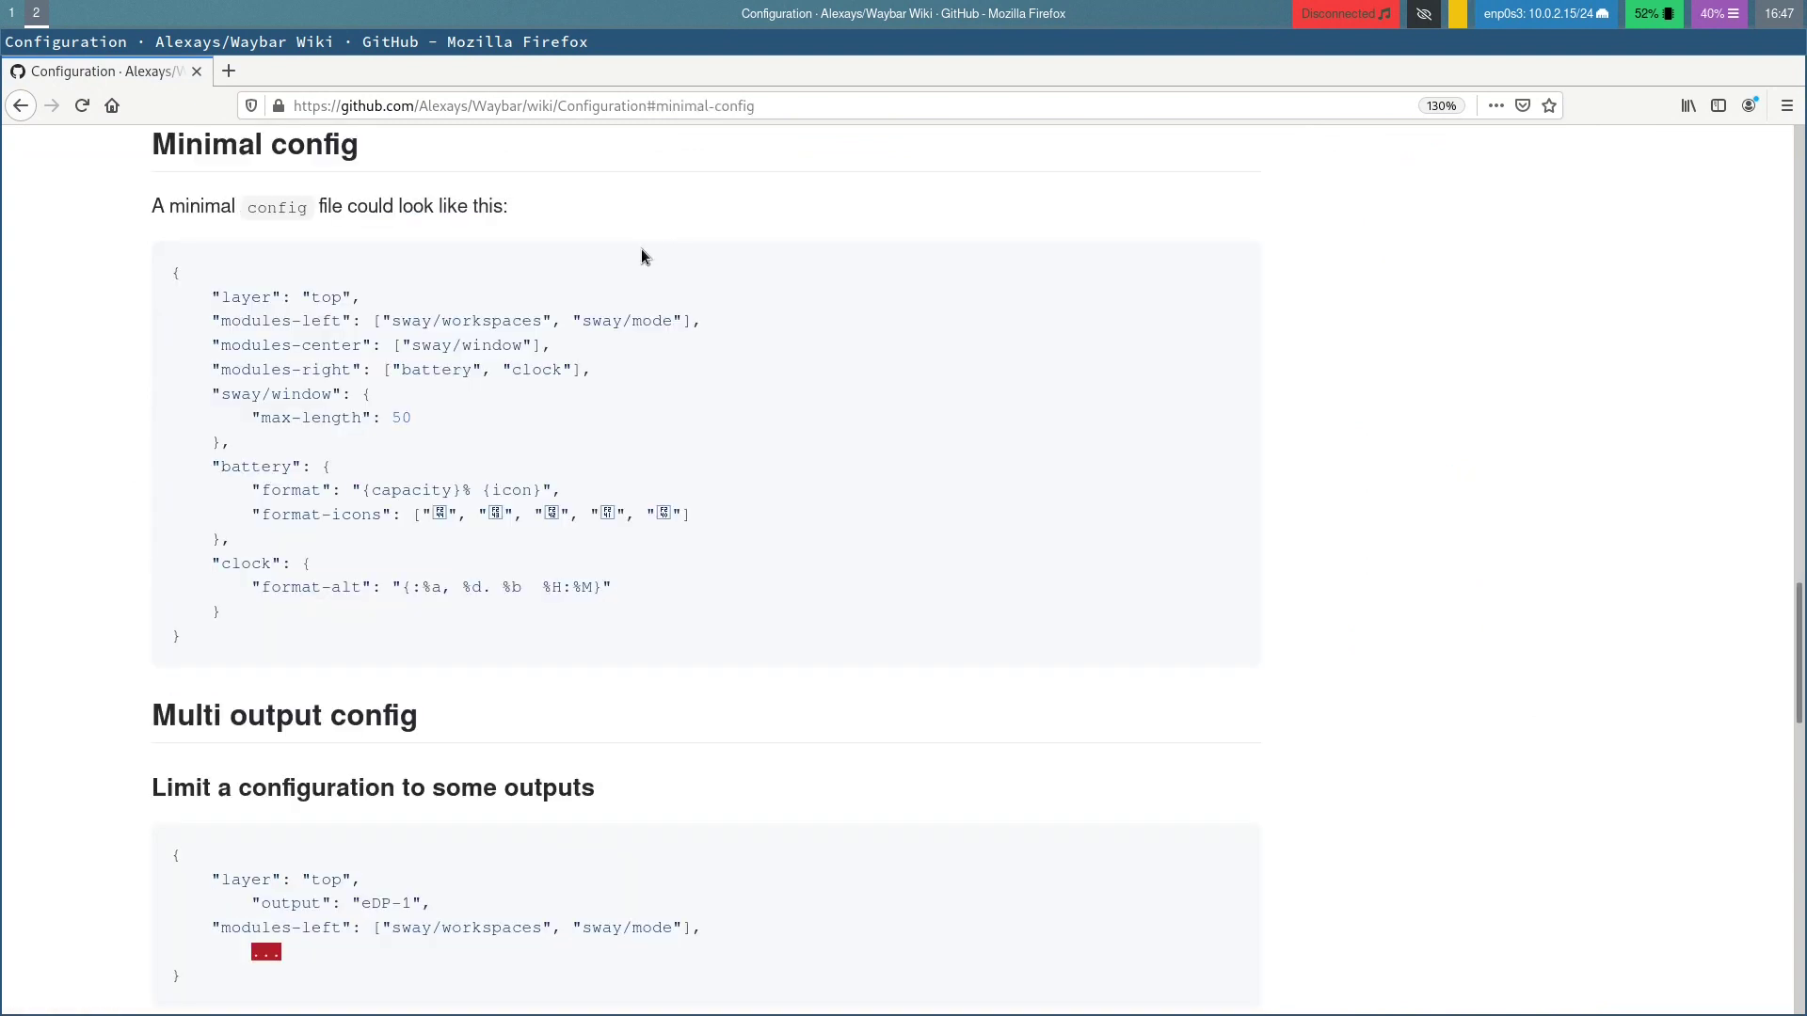
pyautogui.moveTo(176, 275); pyautogui.dragTo(457, 636)
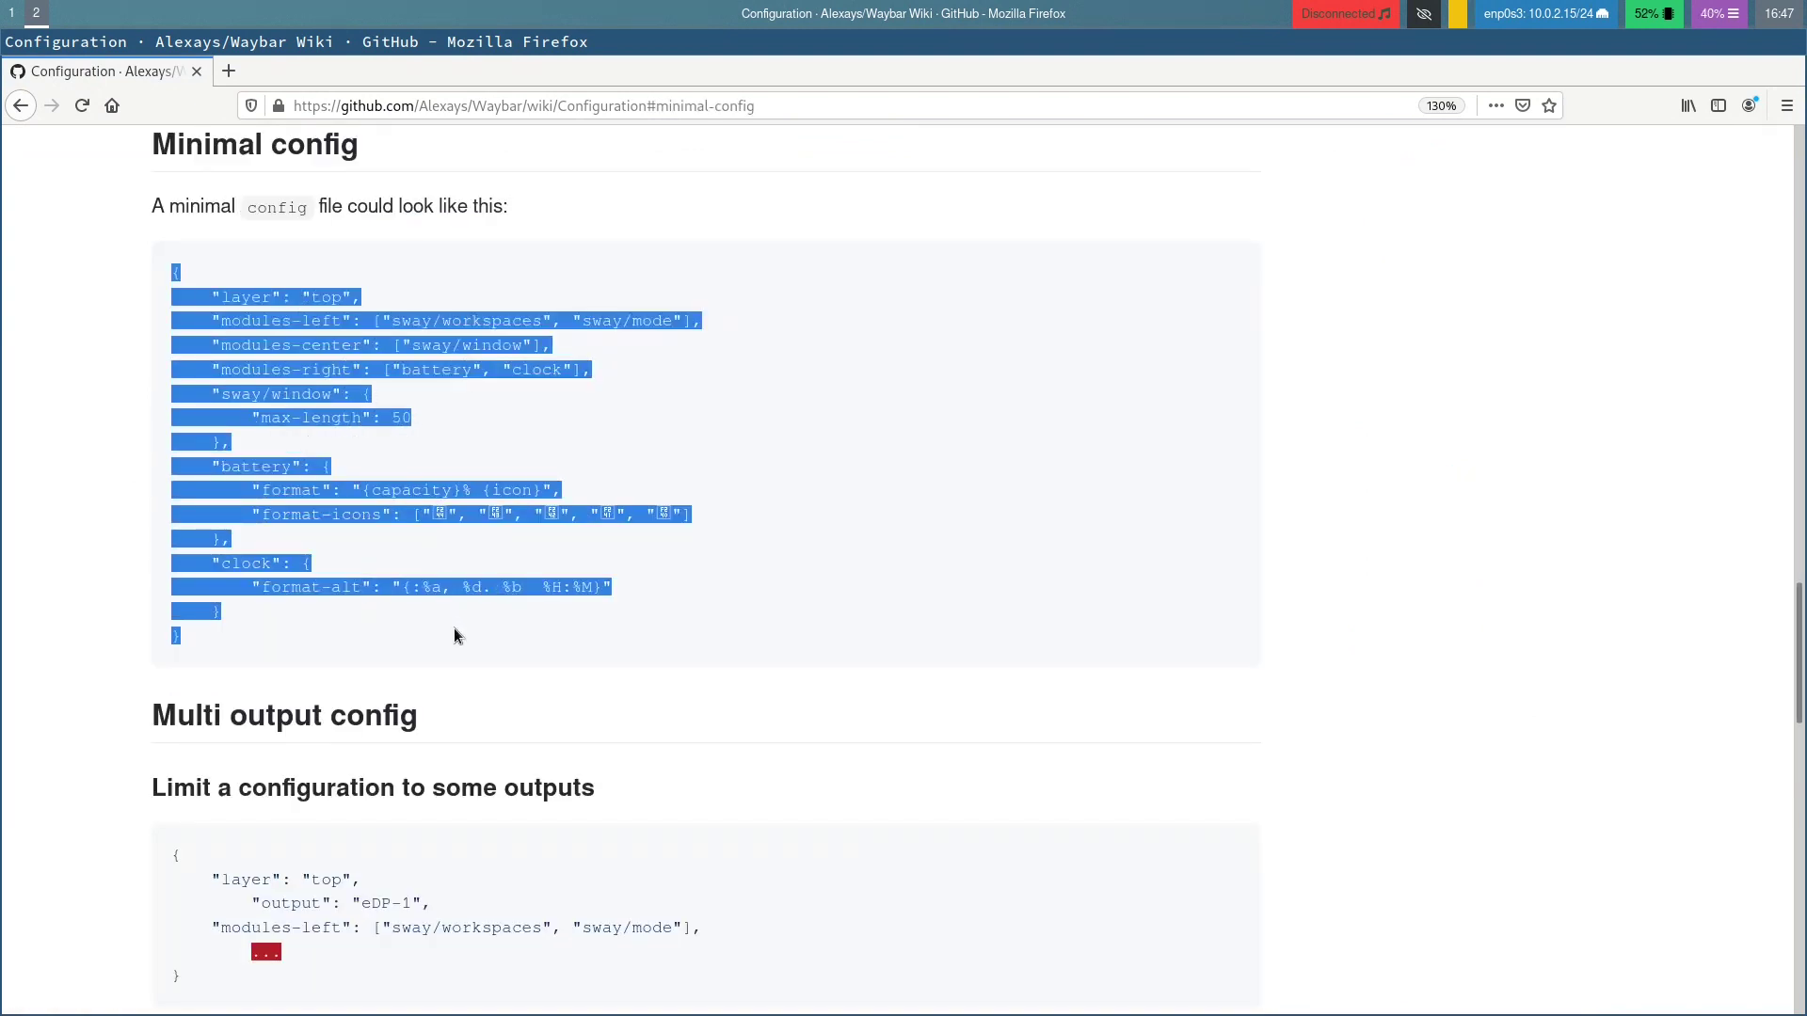
pyautogui.rightClick(456, 597)
pyautogui.click(485, 601)
# Step: Back in the terminal, open a new .config/waybar/config file in Vim
pyautogui.press('super+1')
pyautogui.press('Up')
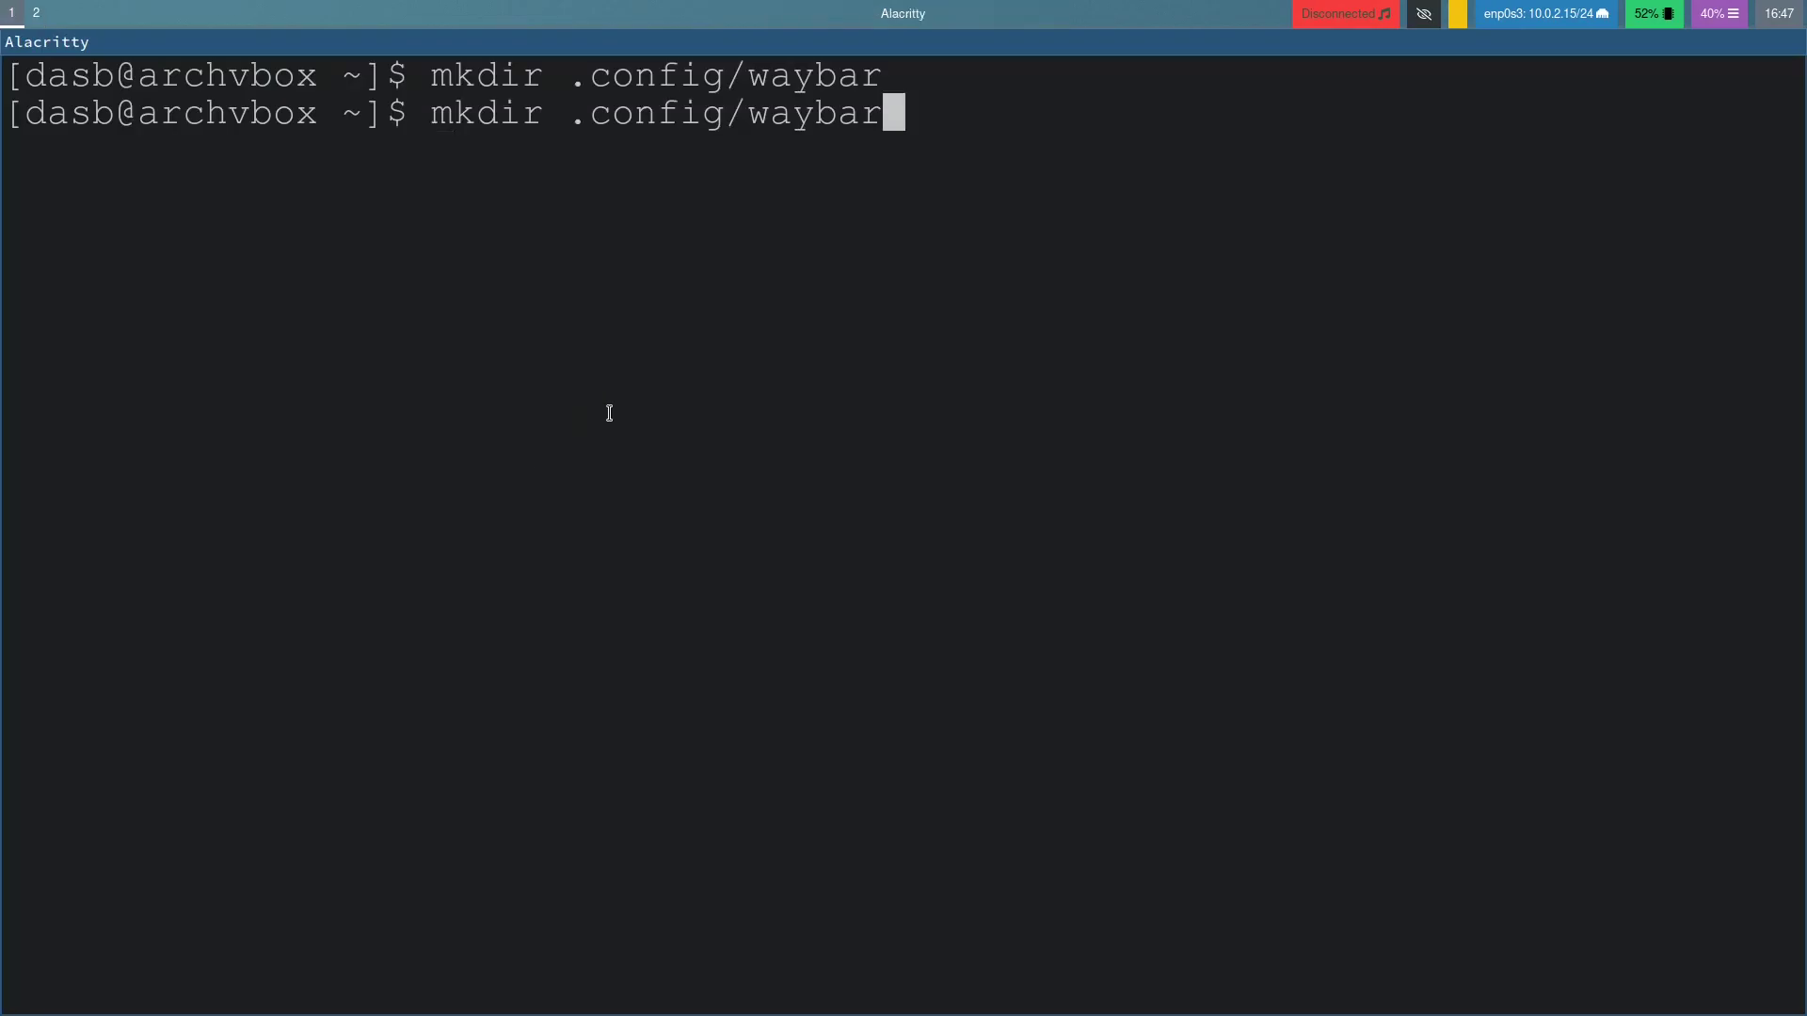
pyautogui.press('Down')
pyautogui.write('vim .c')
pyautogui.press('Tab')
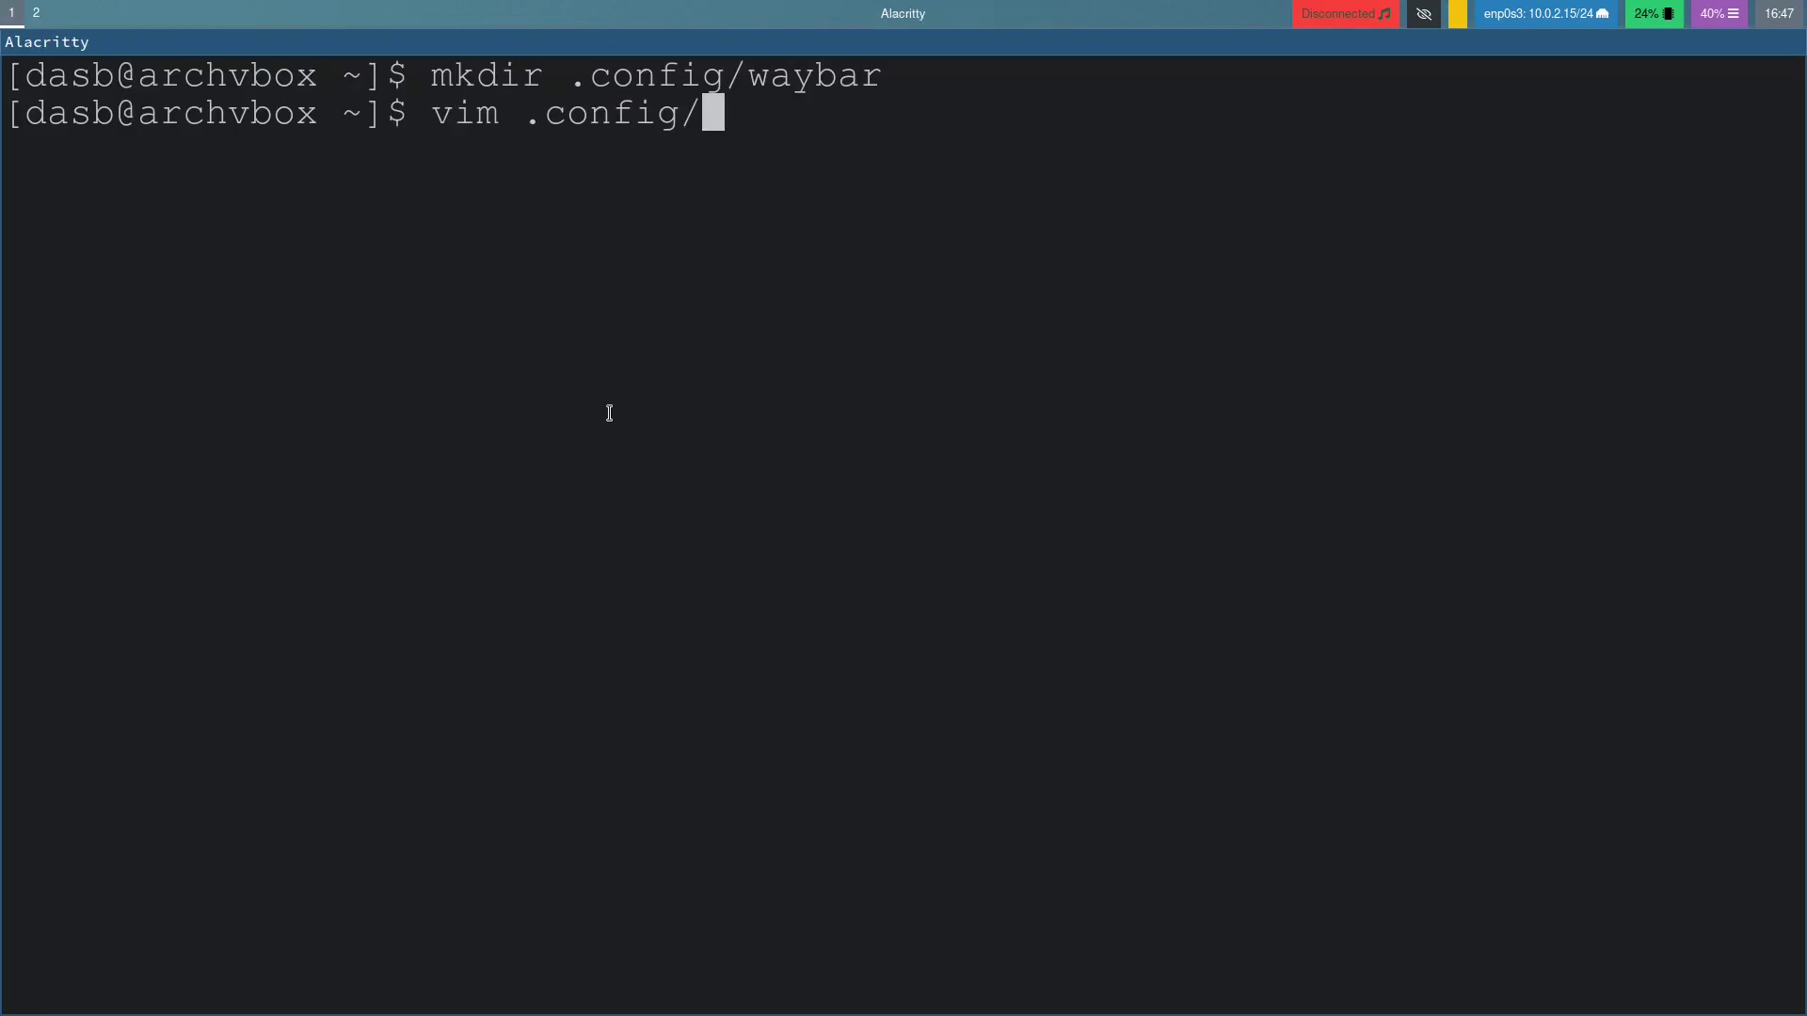
pyautogui.write('way')
pyautogui.press('Tab')
pyautogui.write('config')
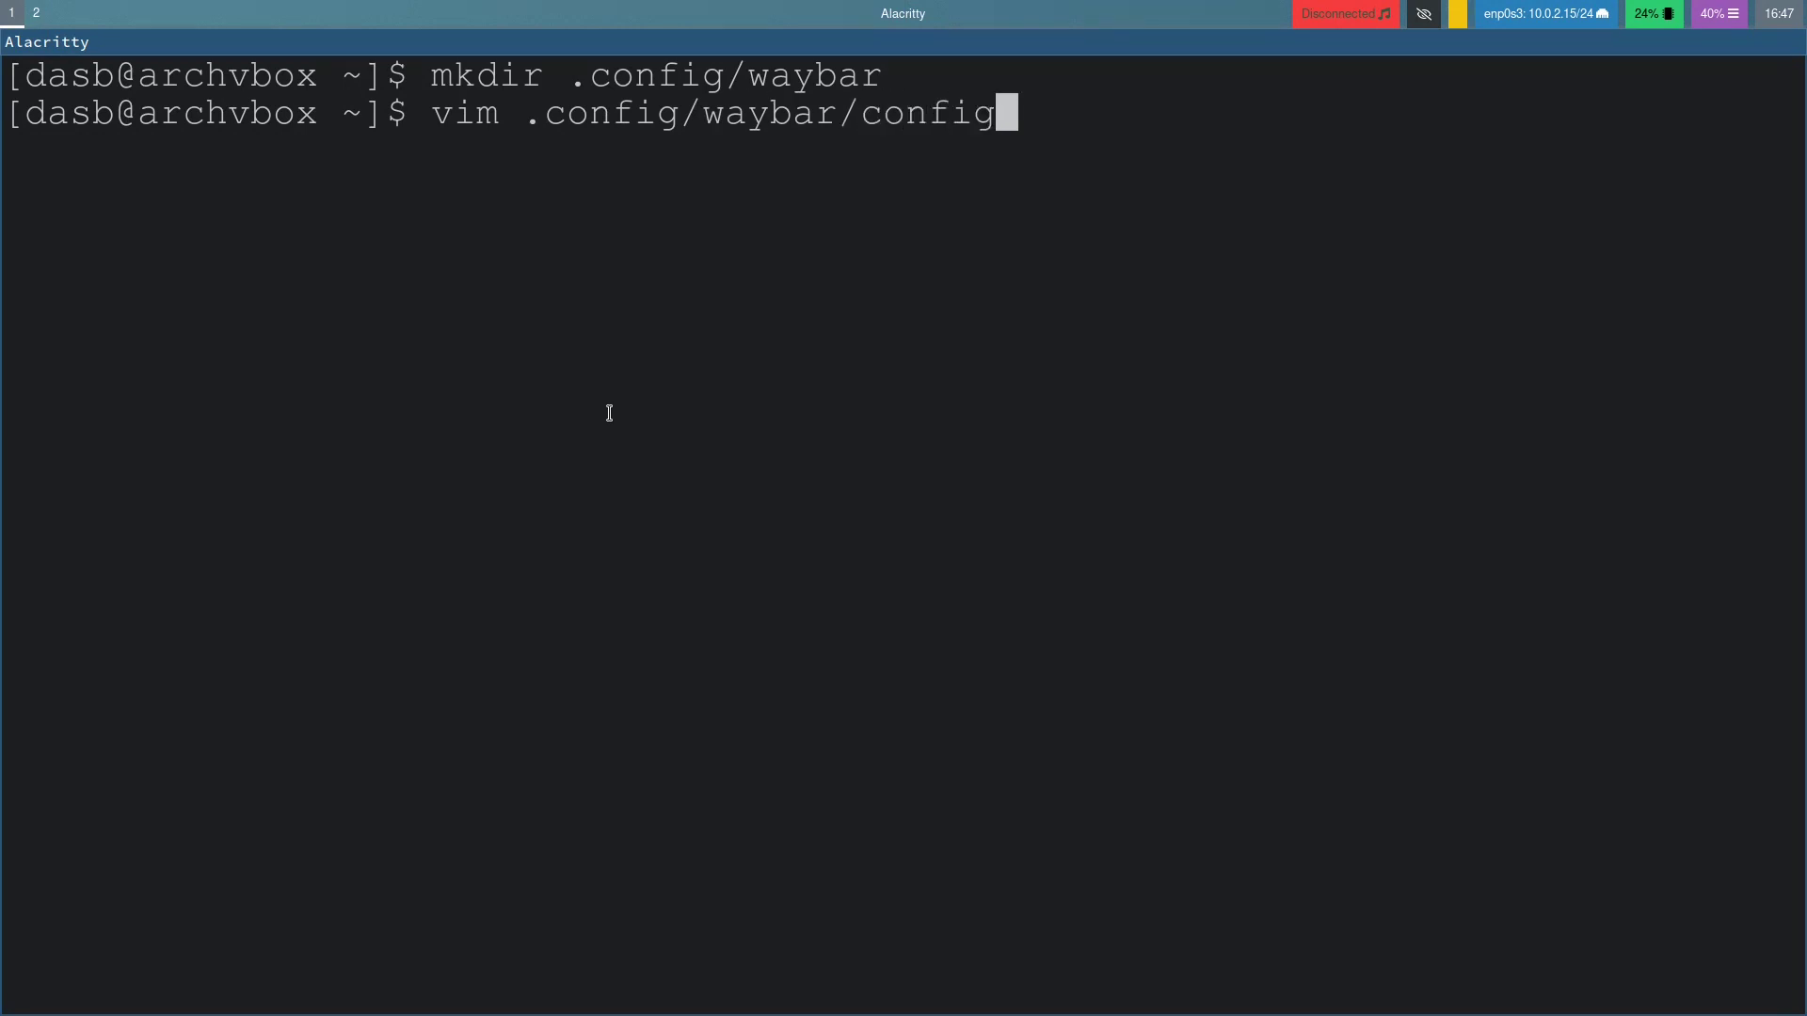
pyautogui.press('Return')
# Step: Paste the copied minimal Waybar config into the file and save it with :wq
pyautogui.press('i')
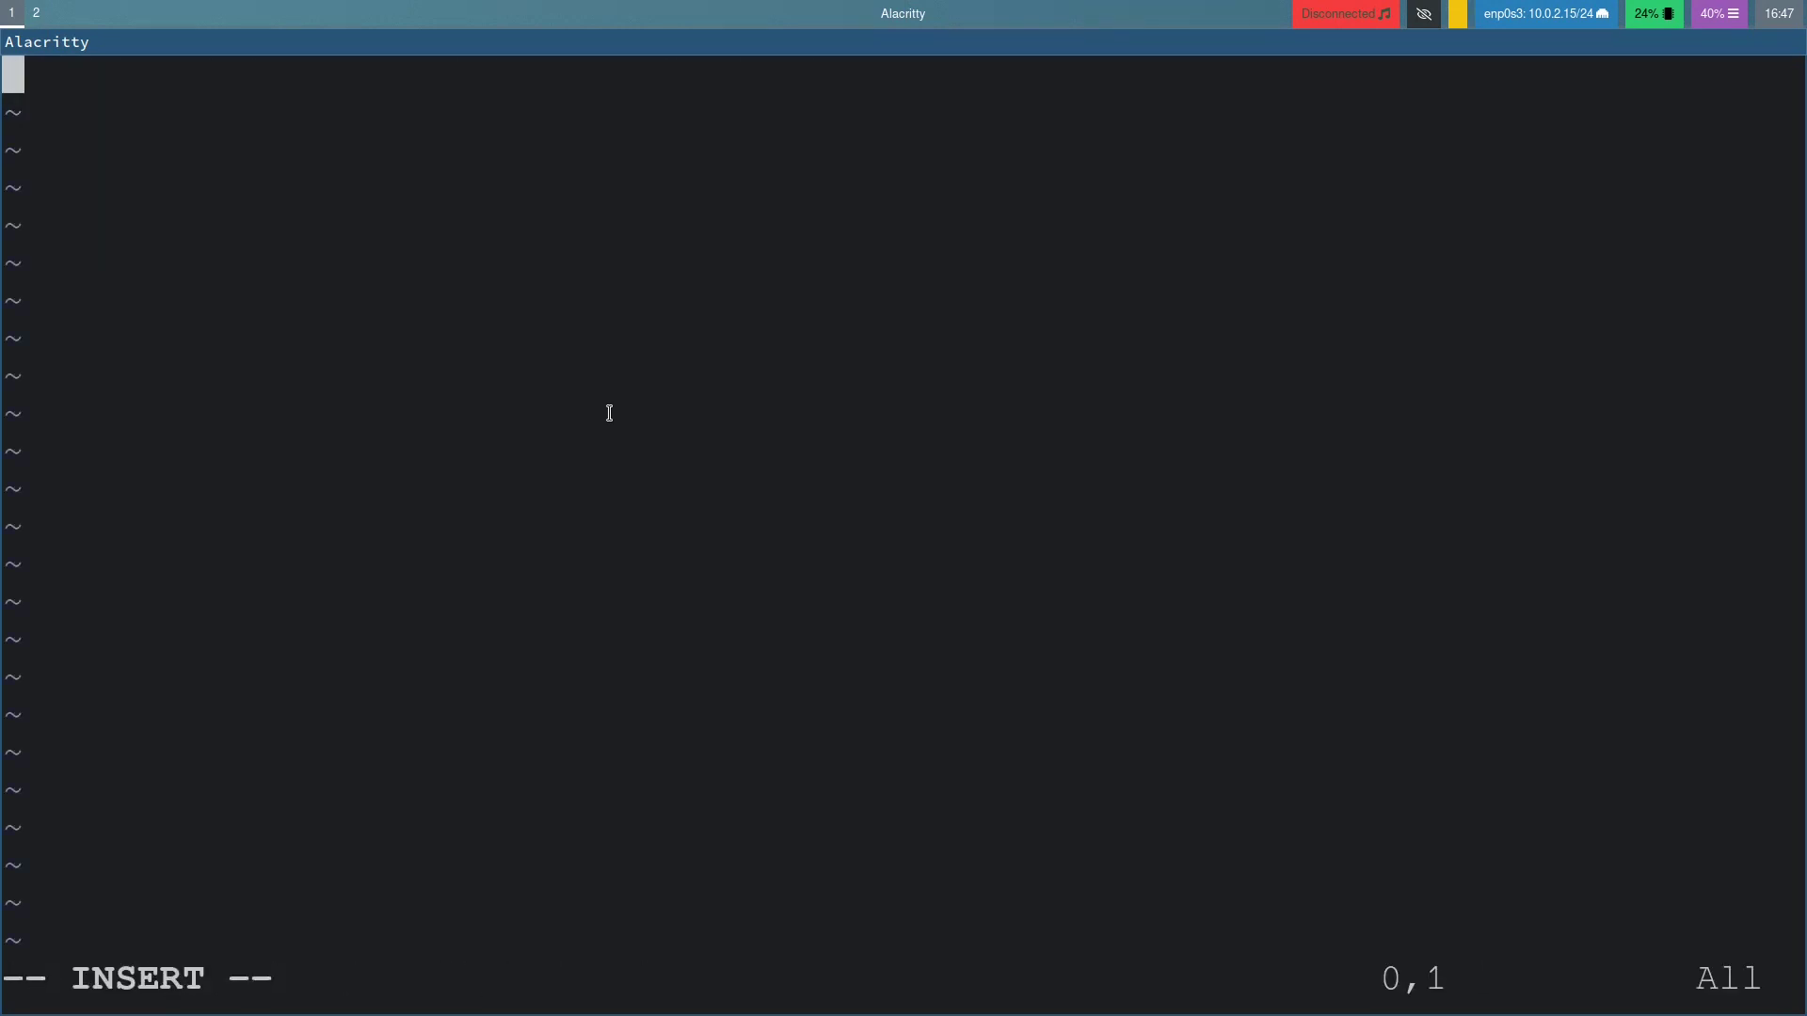
pyautogui.hotkey('ctrl', 'shift', 'v')
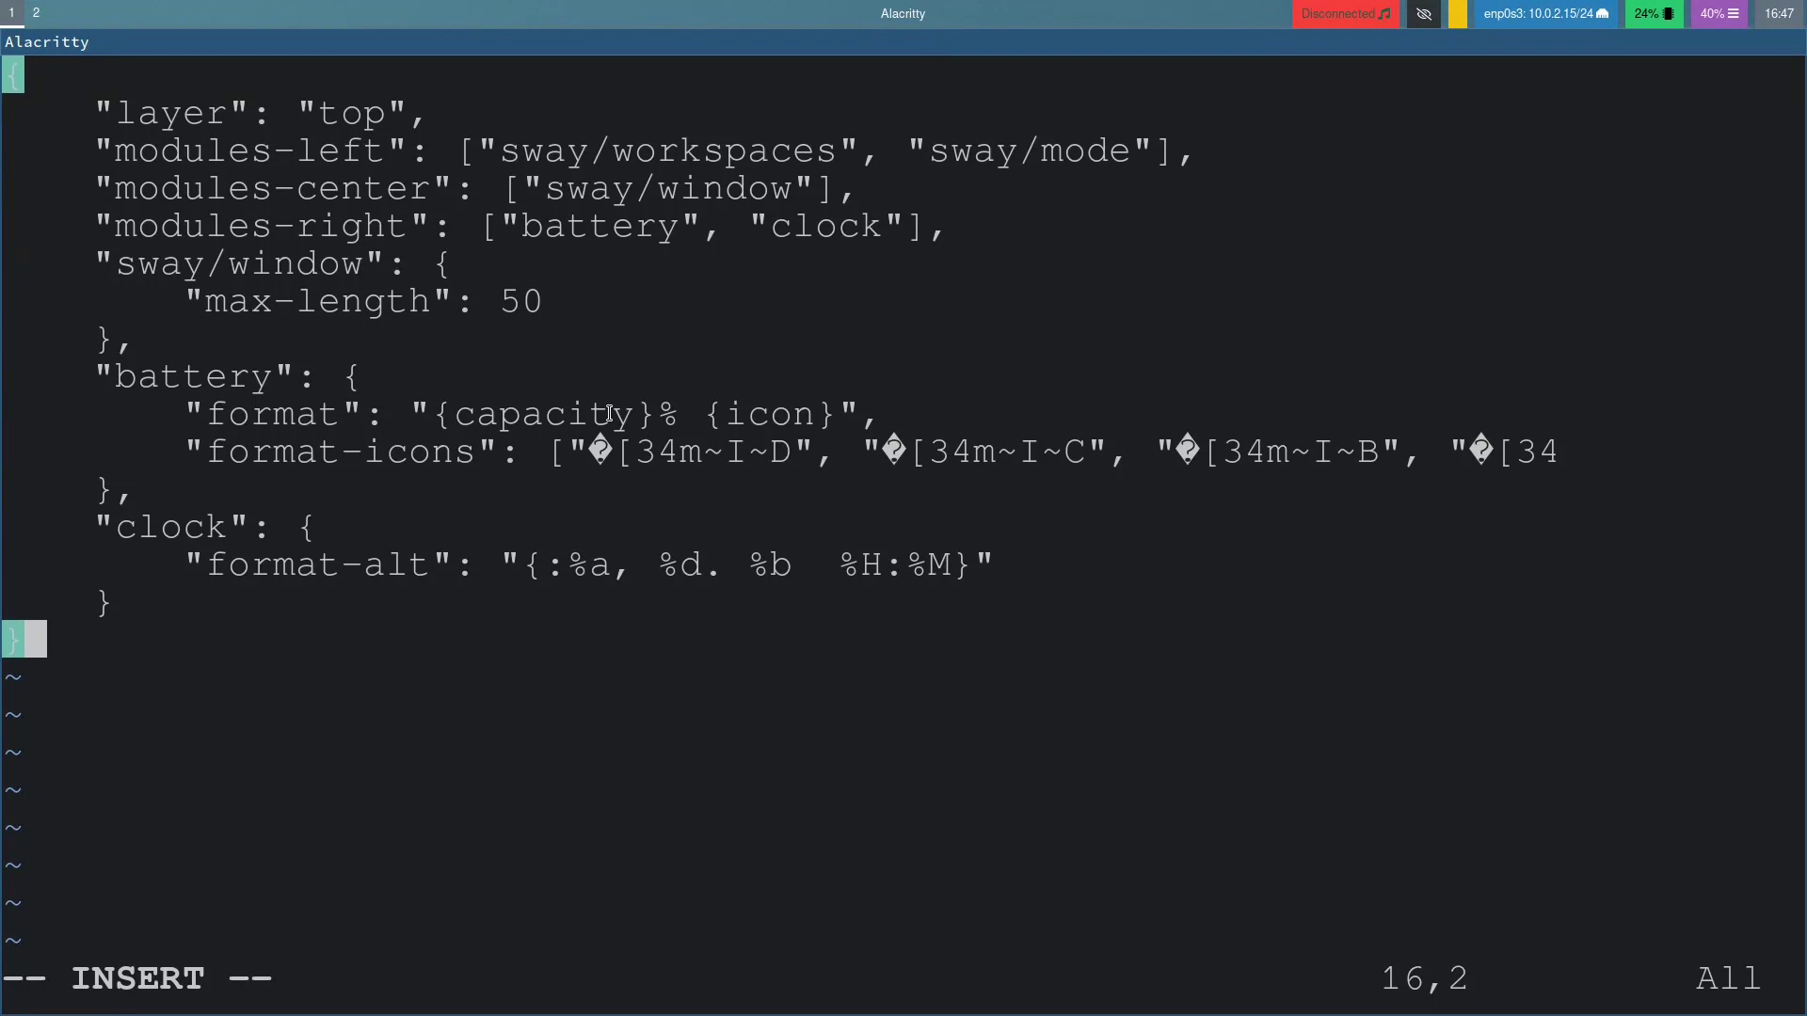
pyautogui.press('Escape')
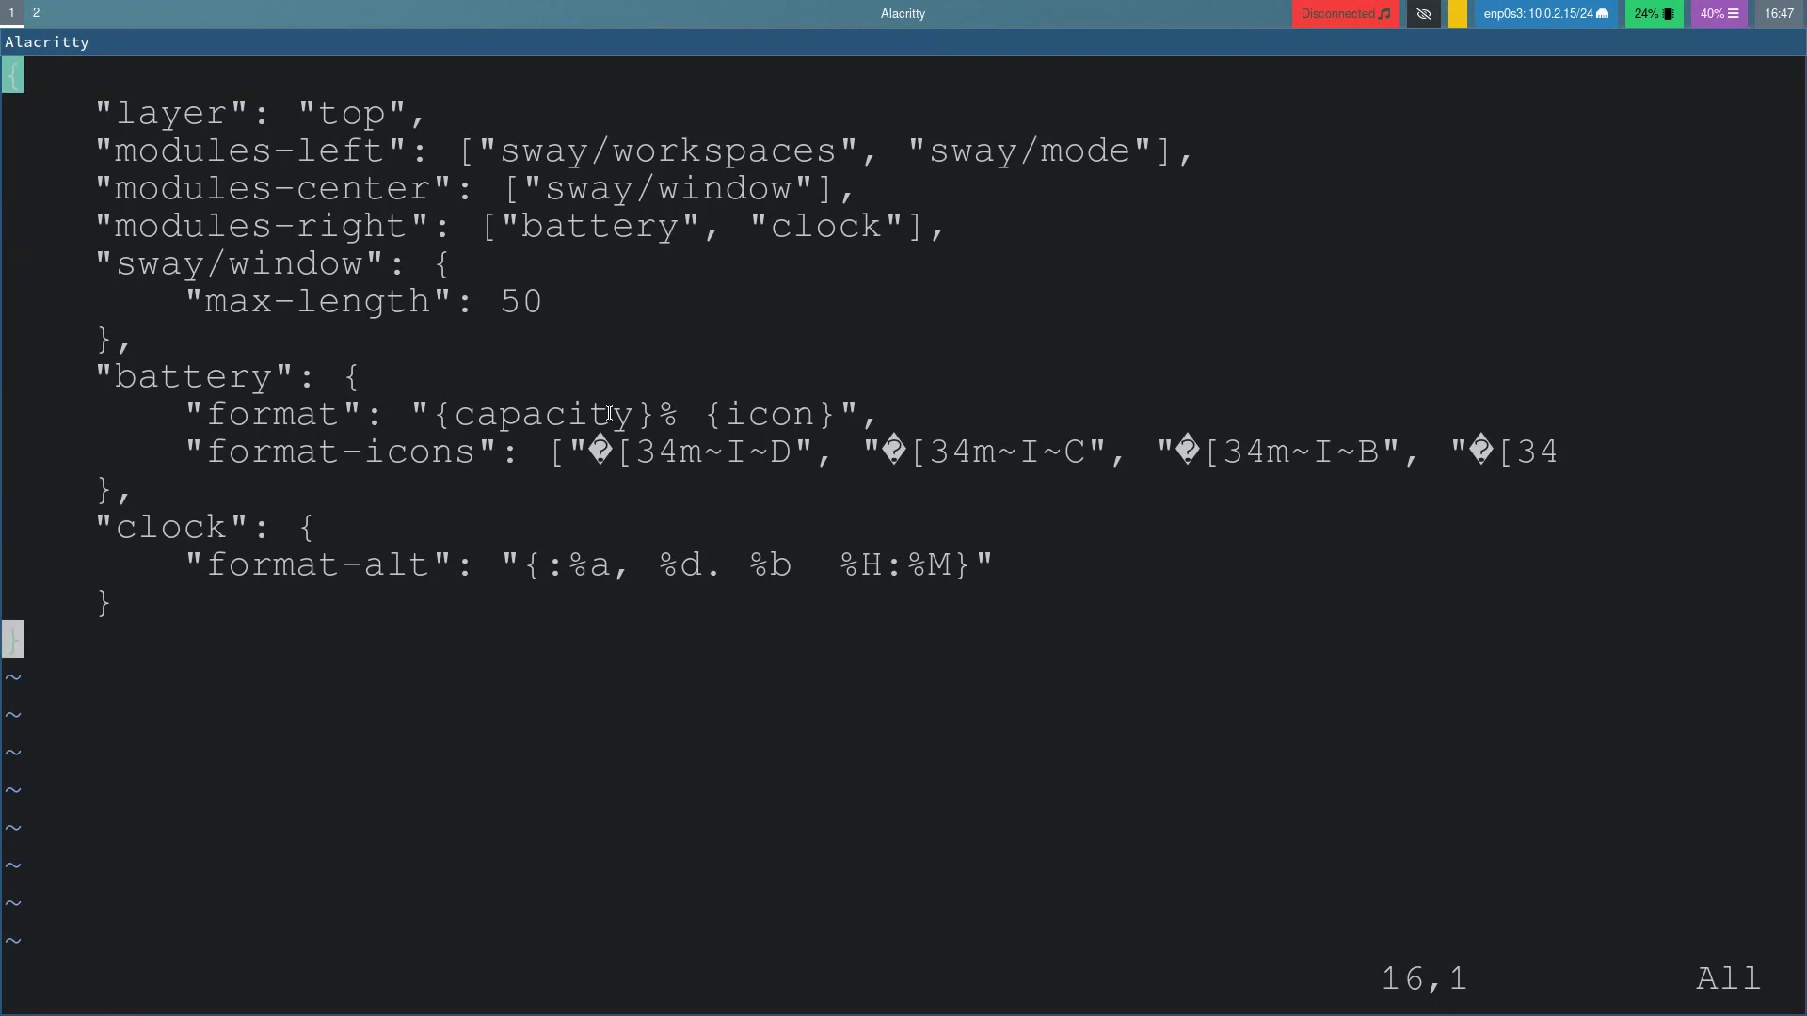
pyautogui.write(':wq')
pyautogui.press('Return')
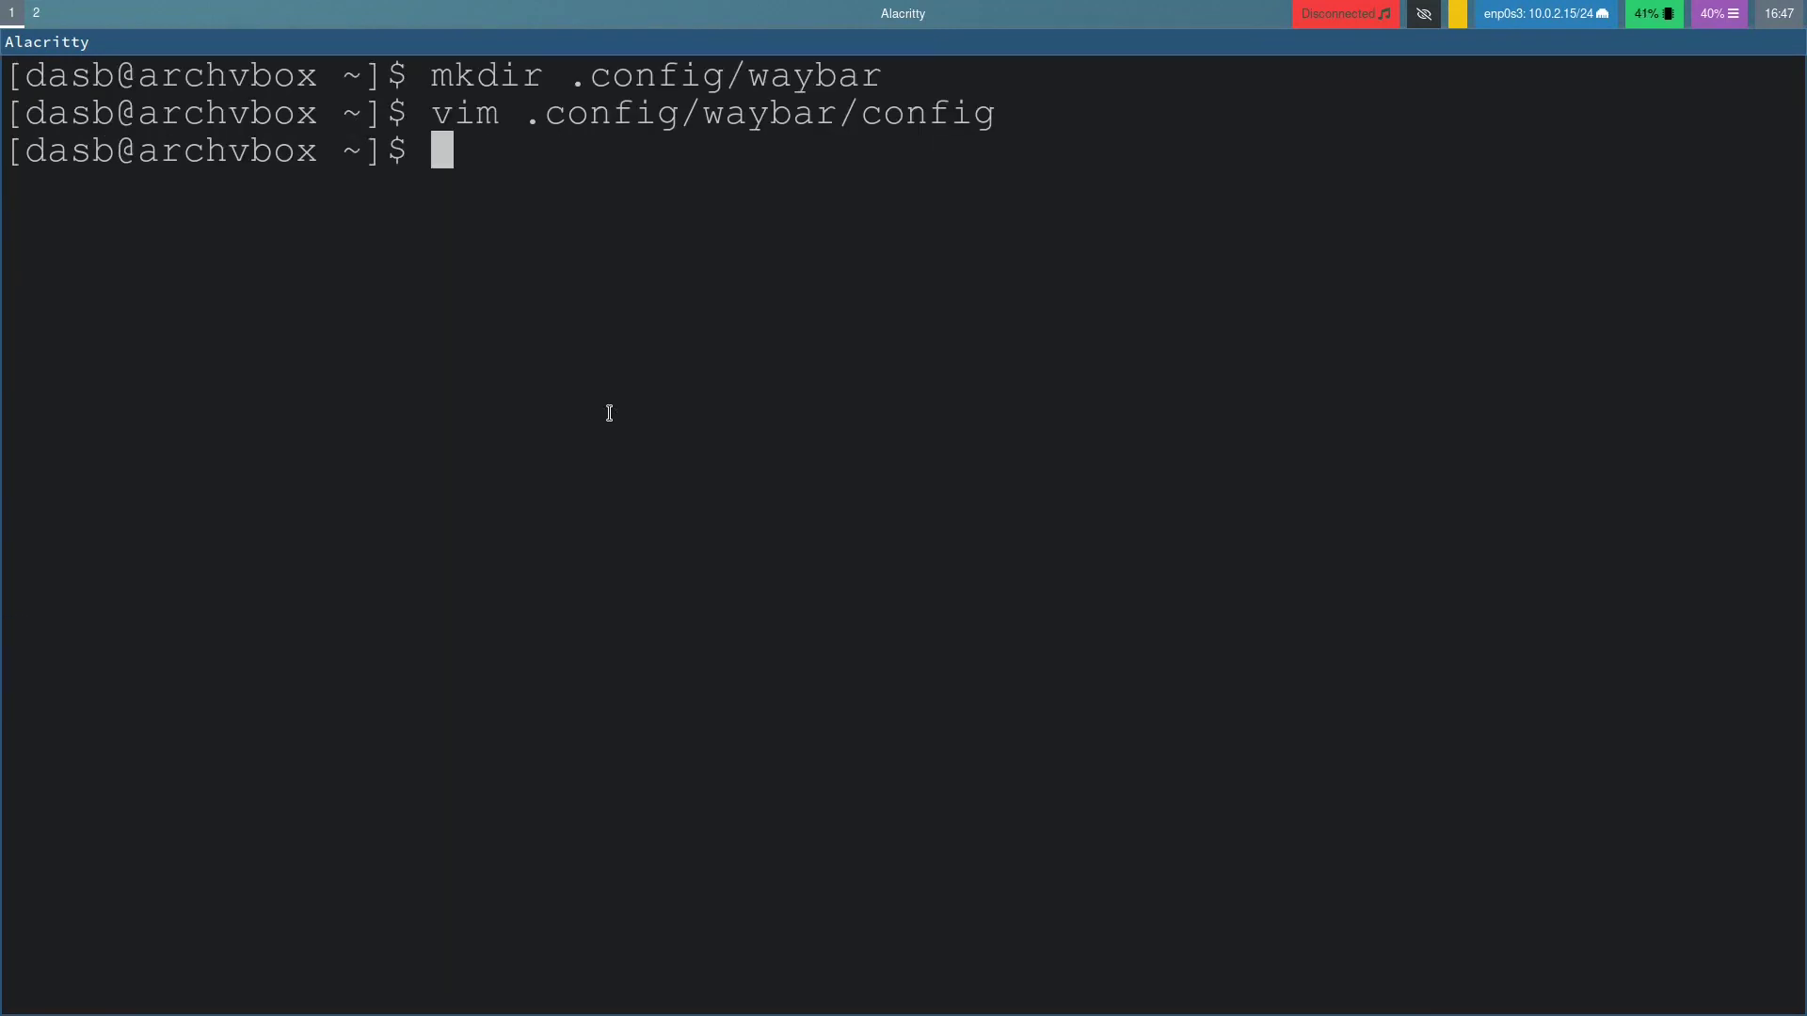
# Step: Restart Waybar, expand its clock to the full date, and return to the Firefox wiki page
pyautogui.hotkey('ctrl', 'l')
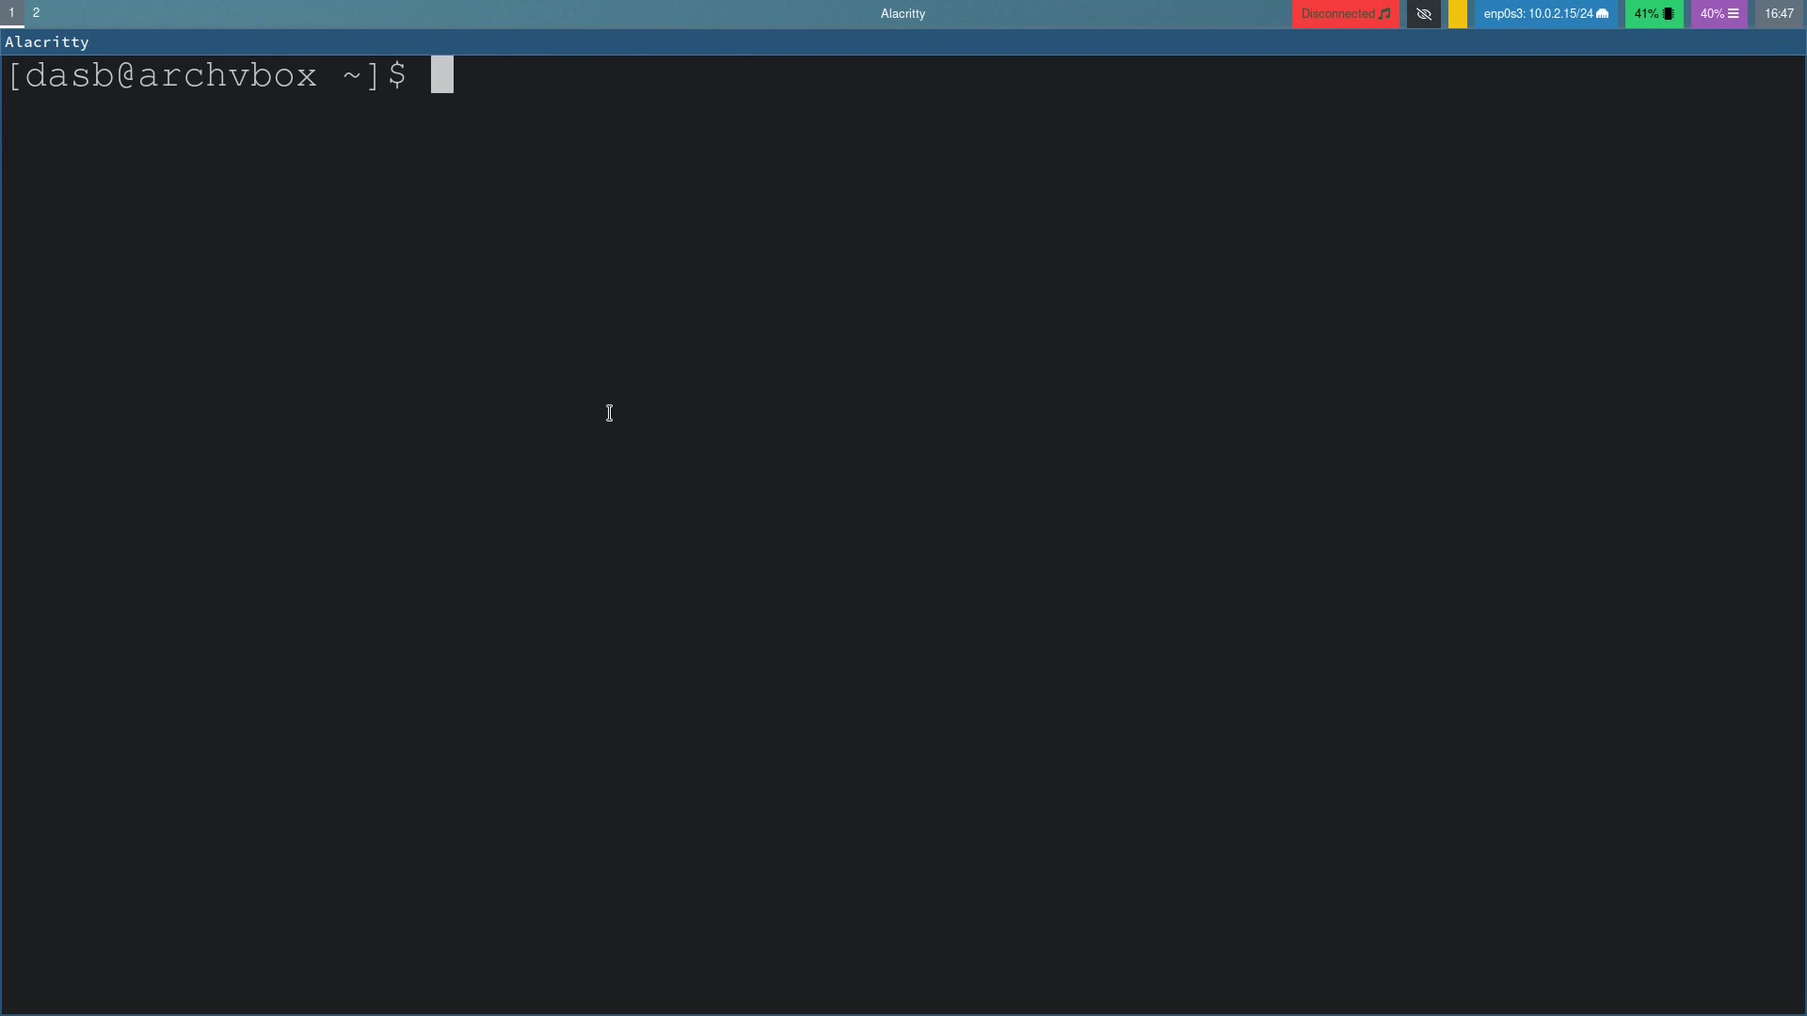
pyautogui.press('super+shift+r')
pyautogui.press('Return')
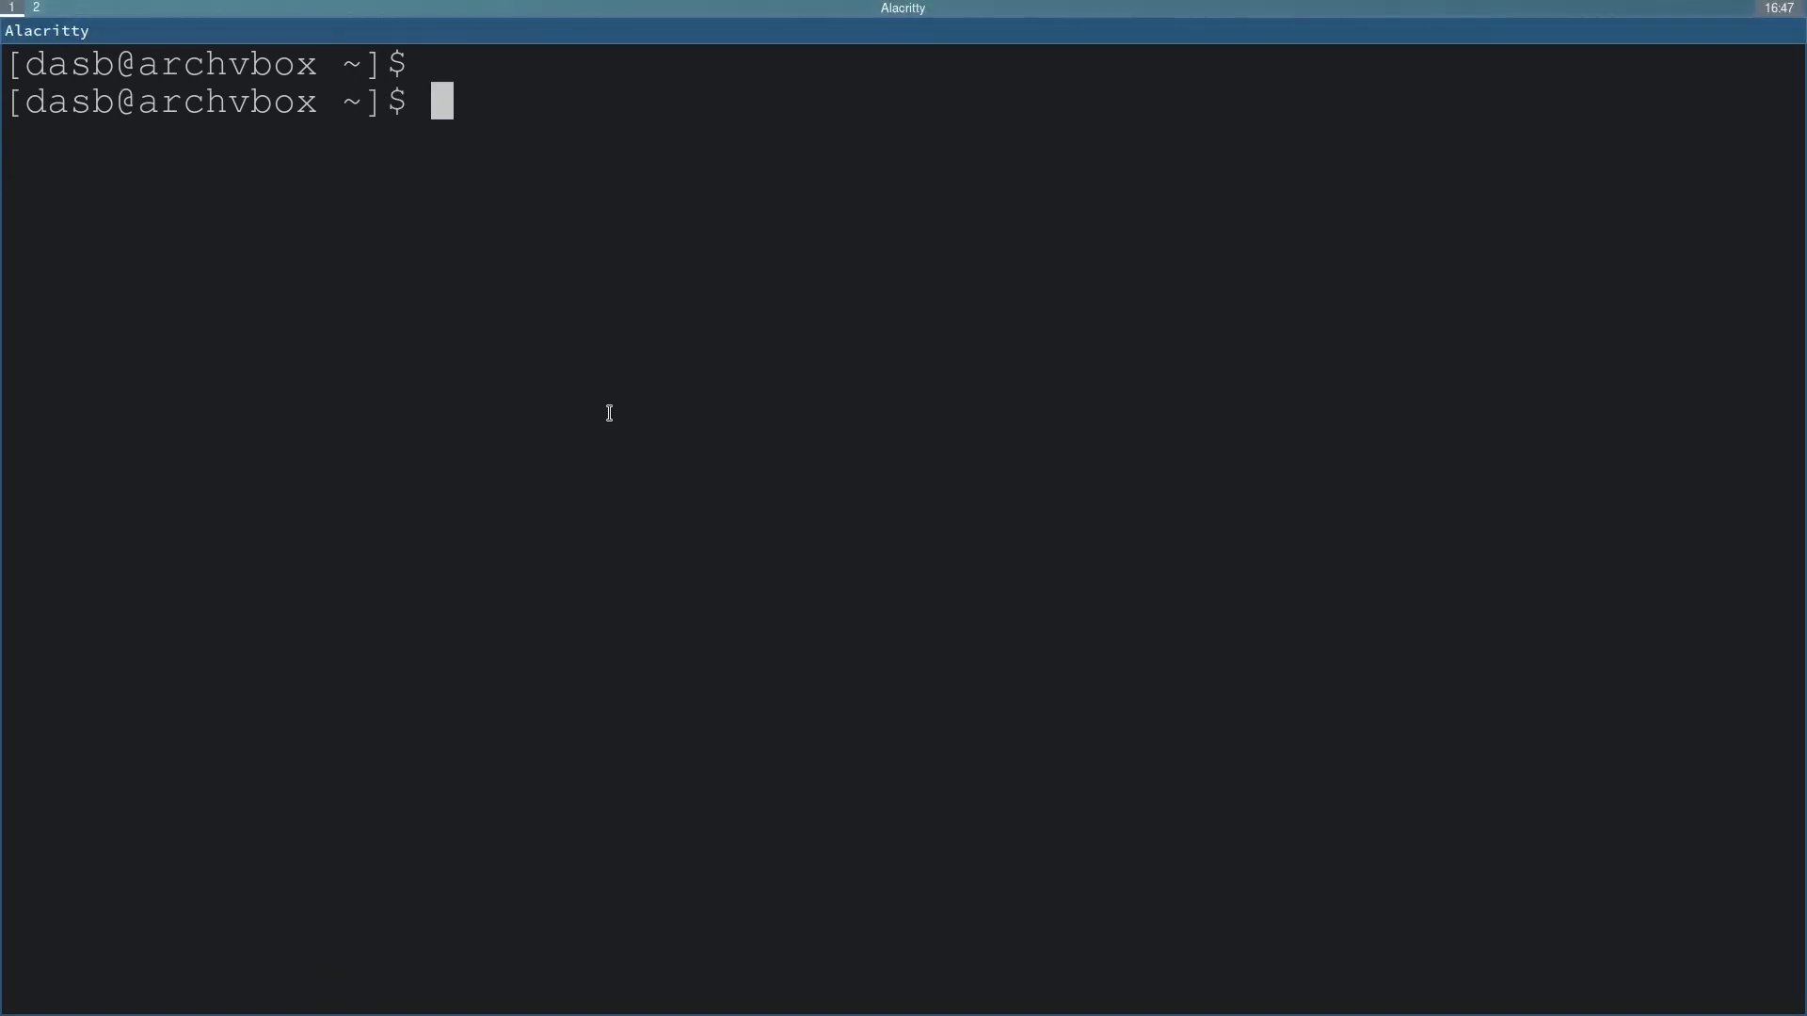
pyautogui.press('super+Tab')
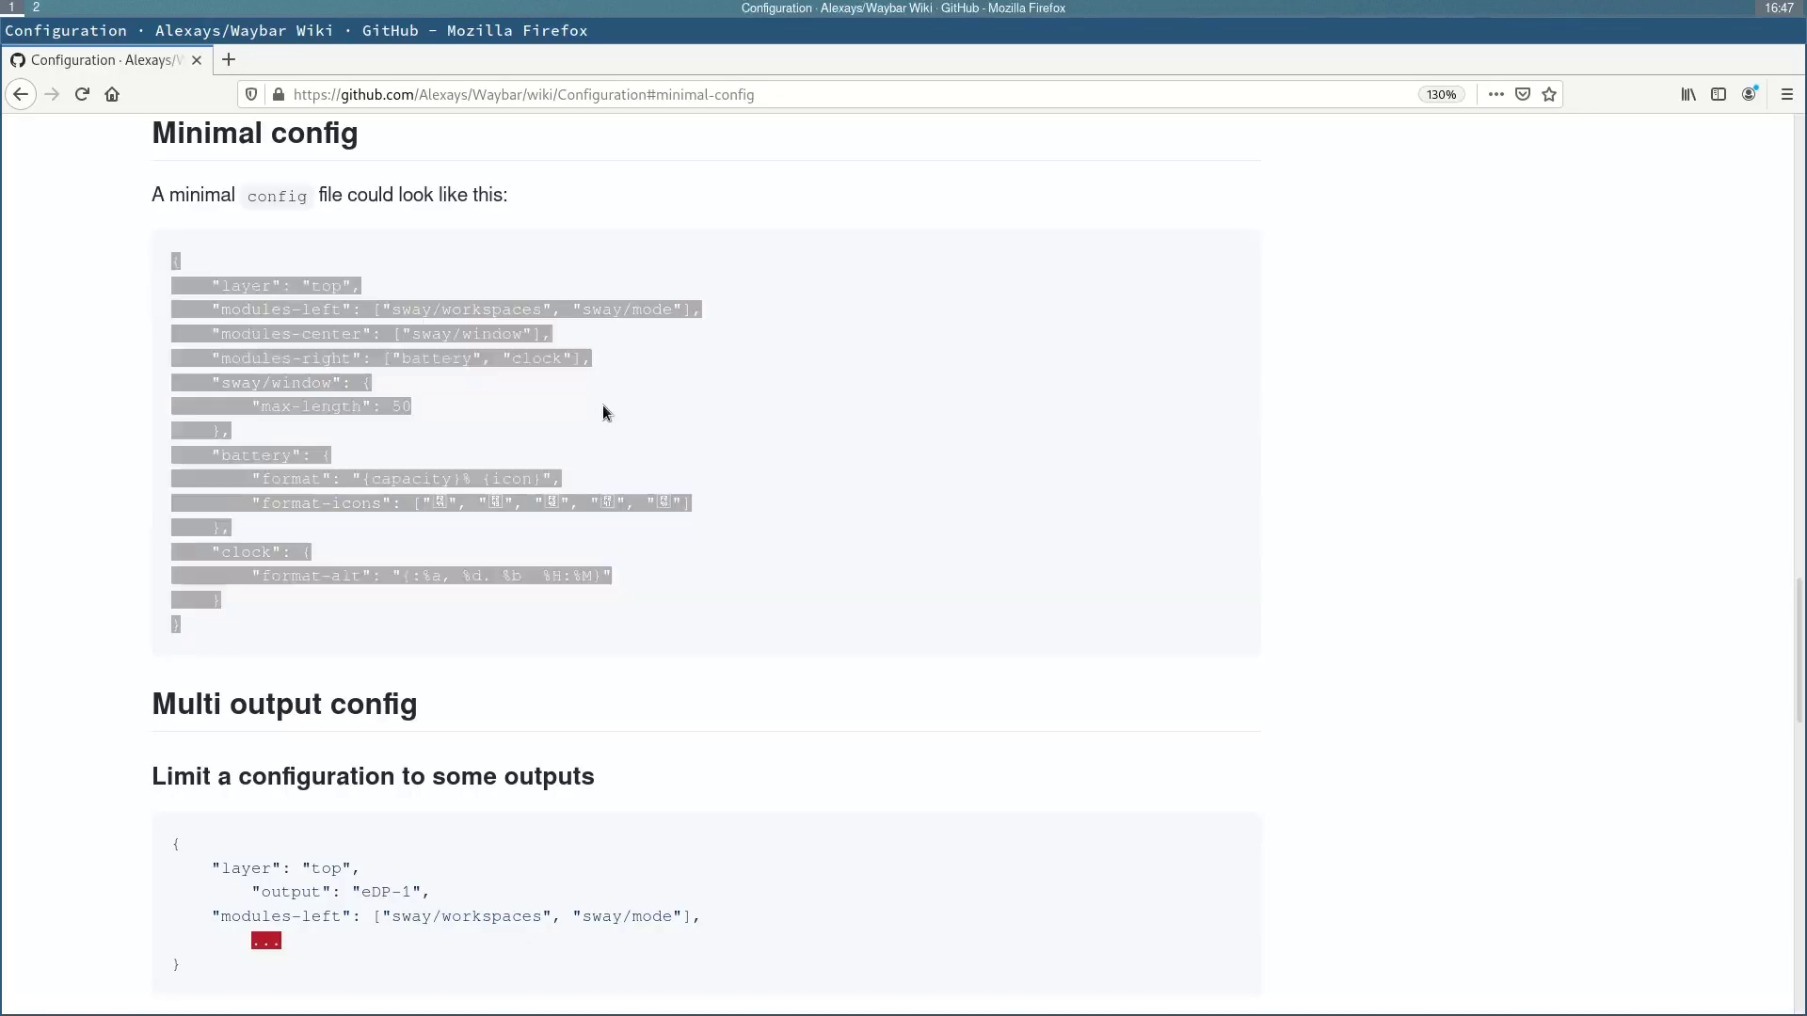
pyautogui.press('super+Tab')
pyautogui.press('super+Tab')
pyautogui.press('super+Tab')
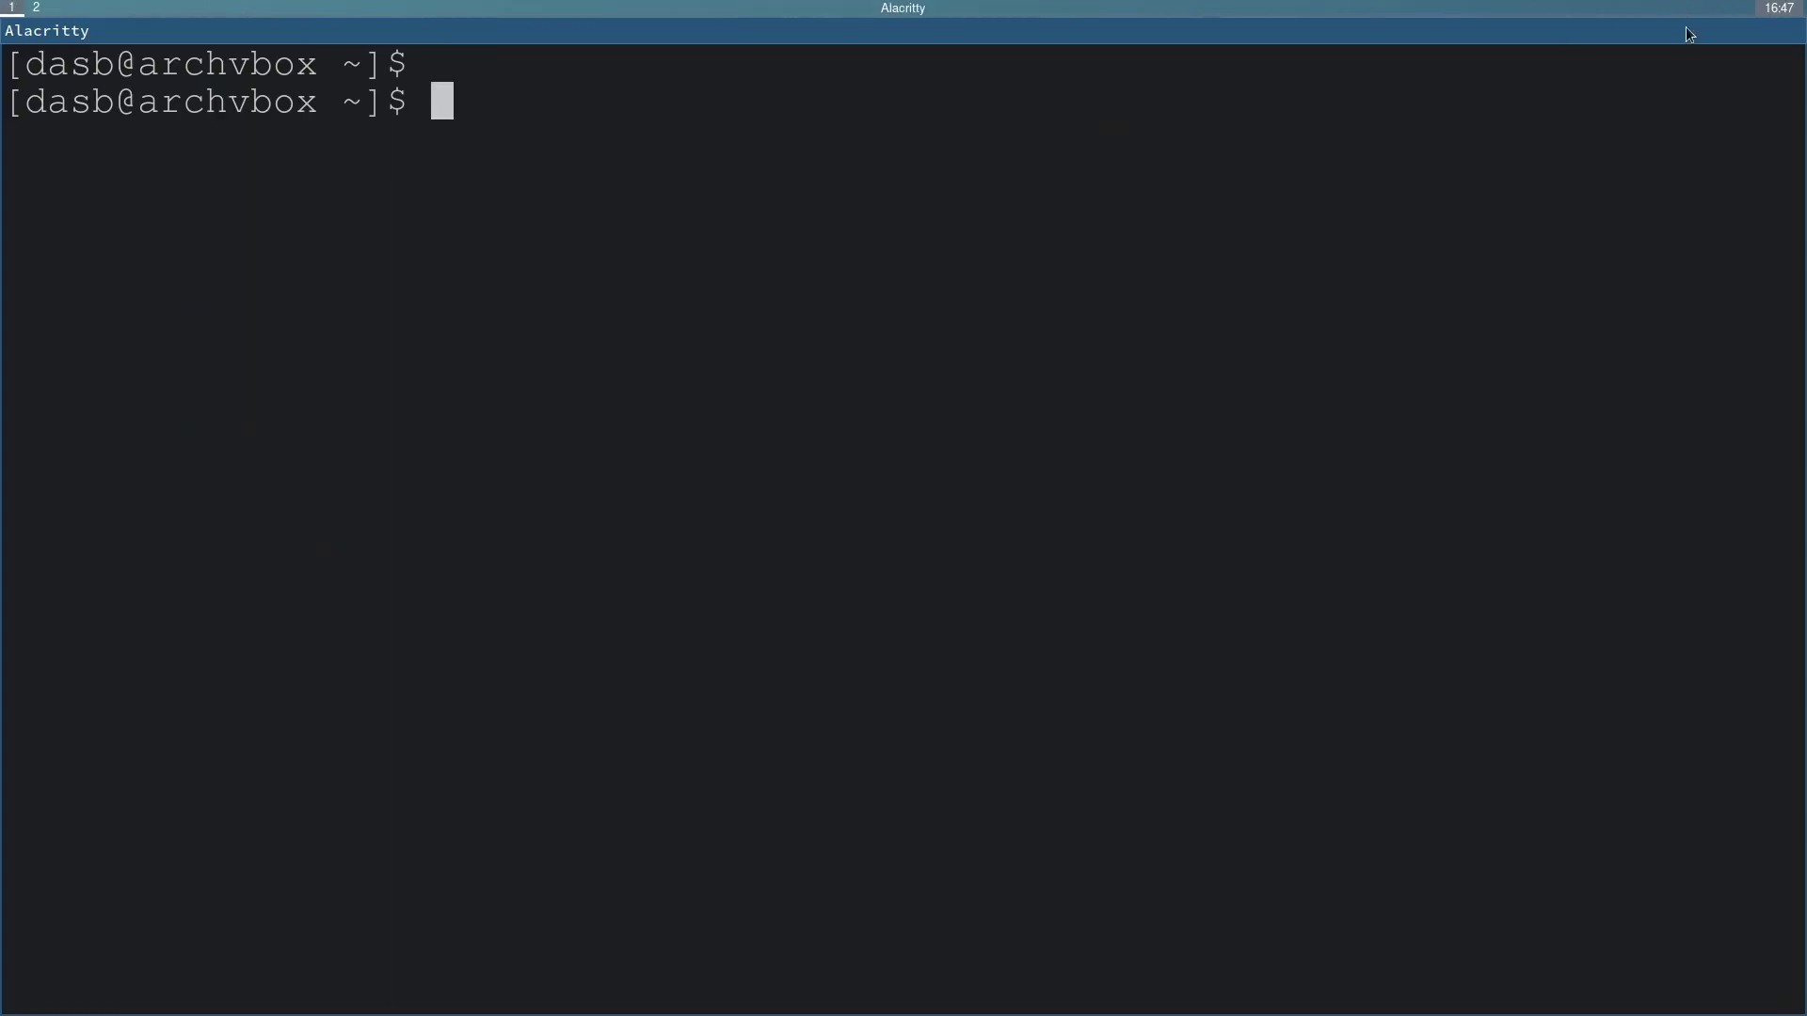
pyautogui.click(1791, 13)
pyautogui.press('super+Tab')
pyautogui.press('super+Tab')
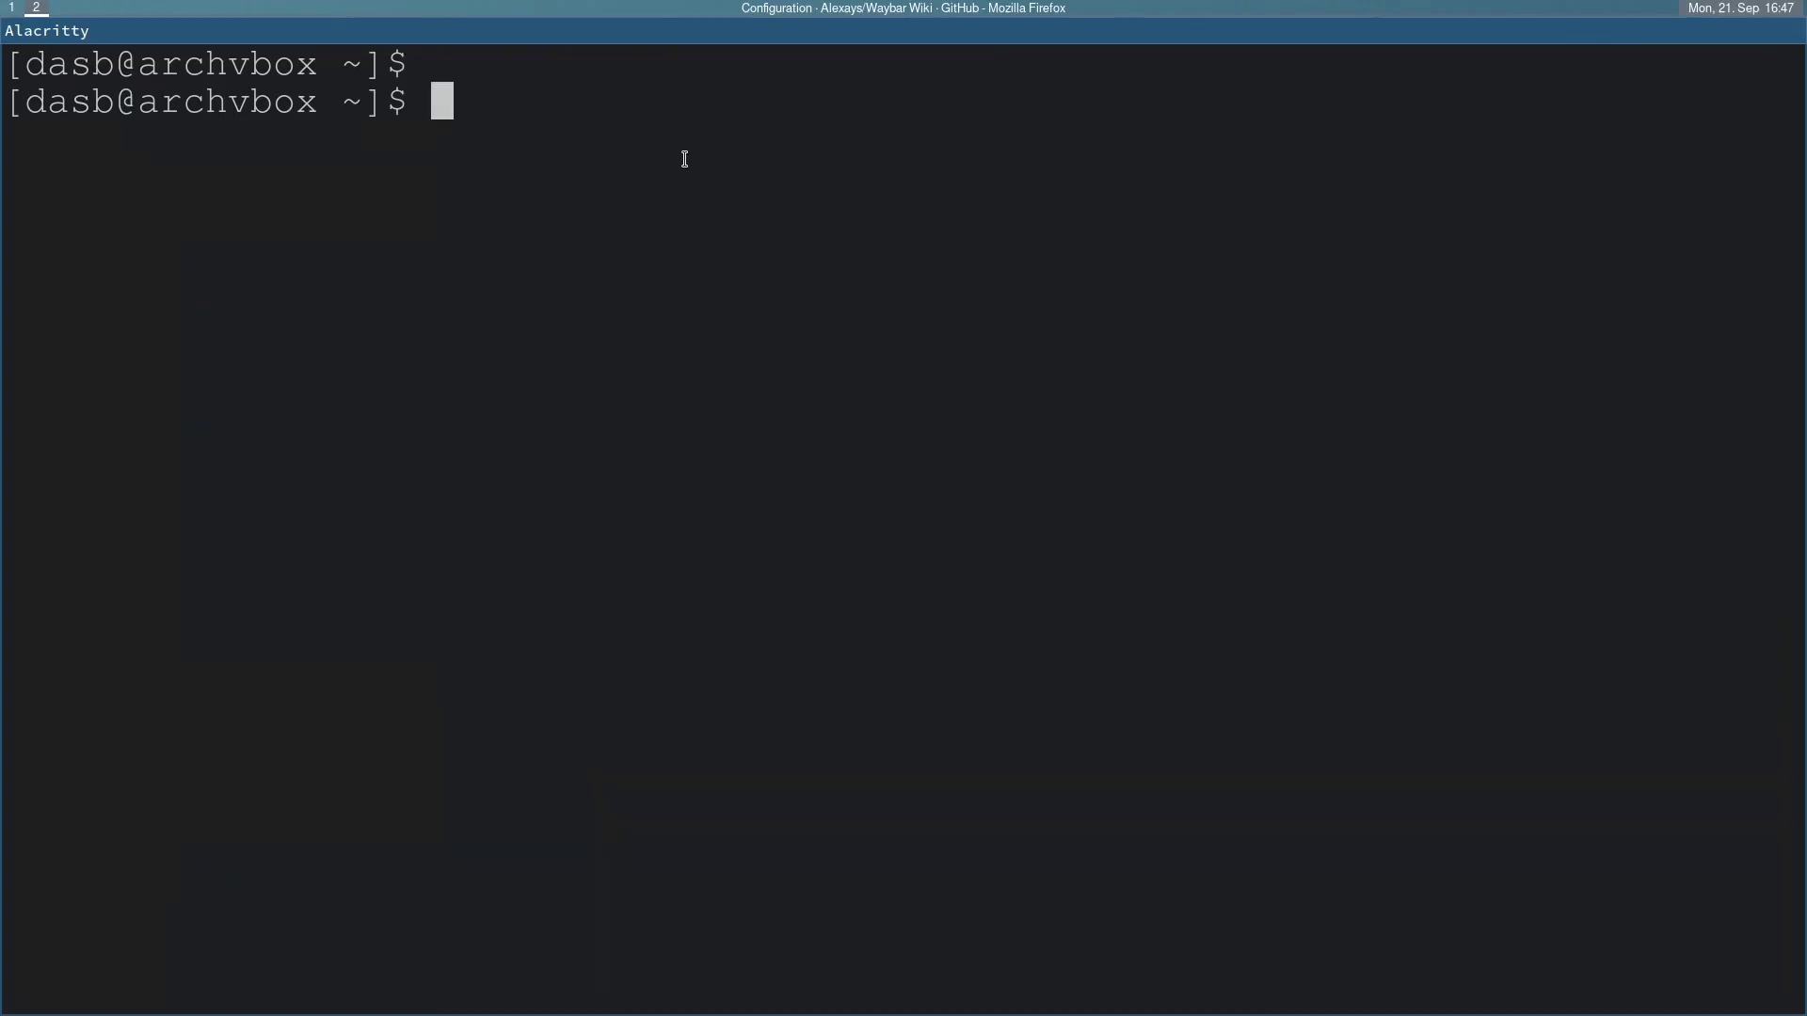
pyautogui.press('super+Tab')
pyautogui.press('super+Tab')
pyautogui.press('super+Tab')
pyautogui.press('super+Tab')
pyautogui.press('super+Tab')
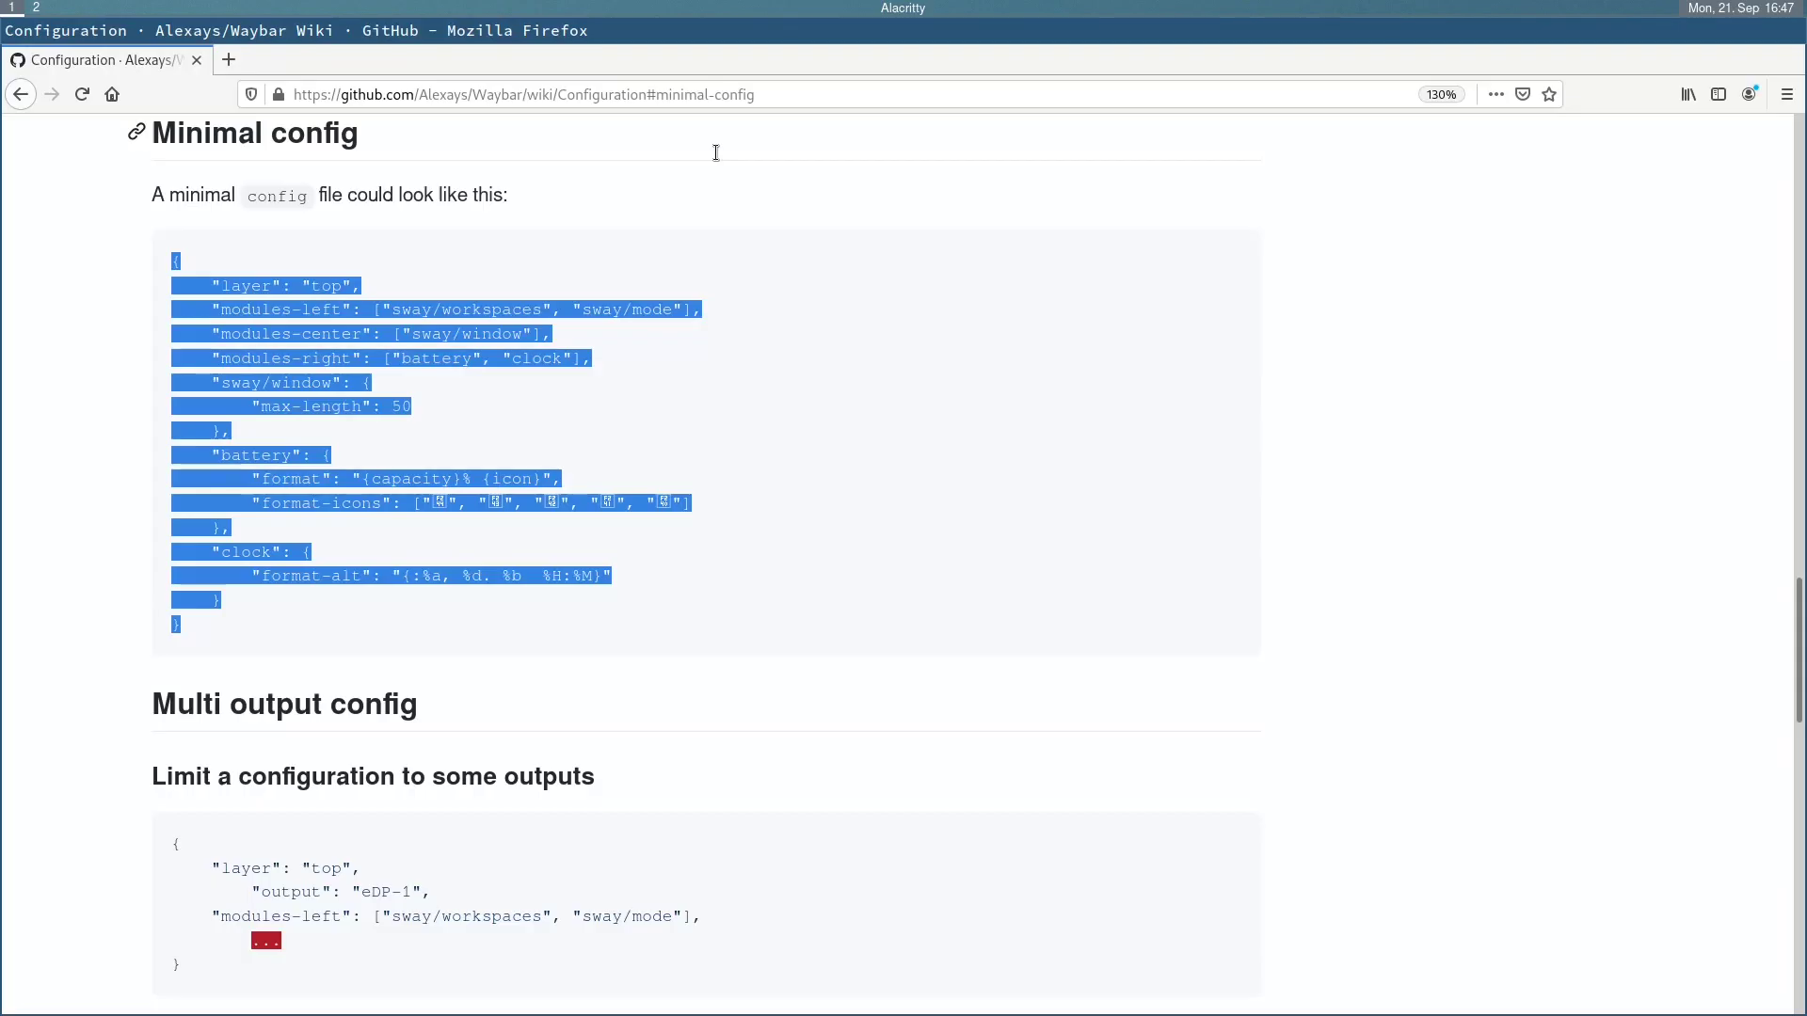
# Step: Go to the wiki's Examples page and open cjbassi's 'Config and Style' folder on GitHub
pyautogui.click(806, 460)
pyautogui.scroll(20, 1003, 519)
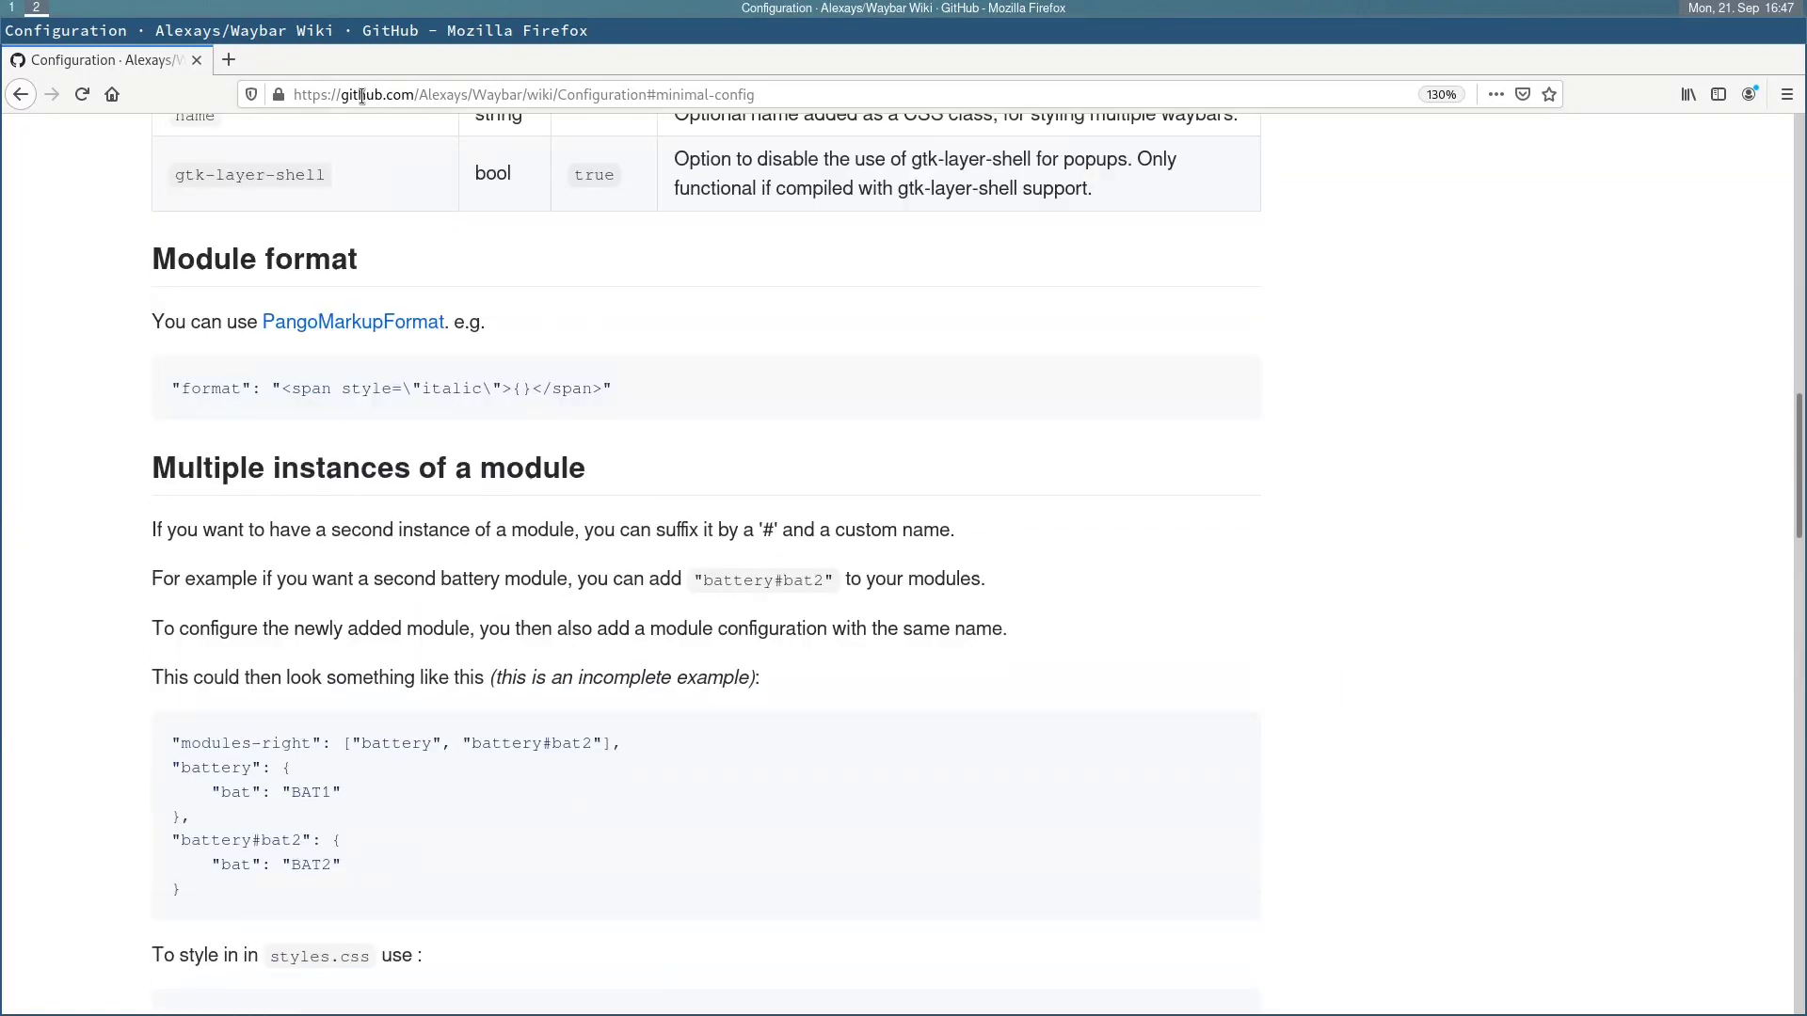
pyautogui.scroll(3, 257, 268)
pyautogui.scroll(-5, 1306, 375)
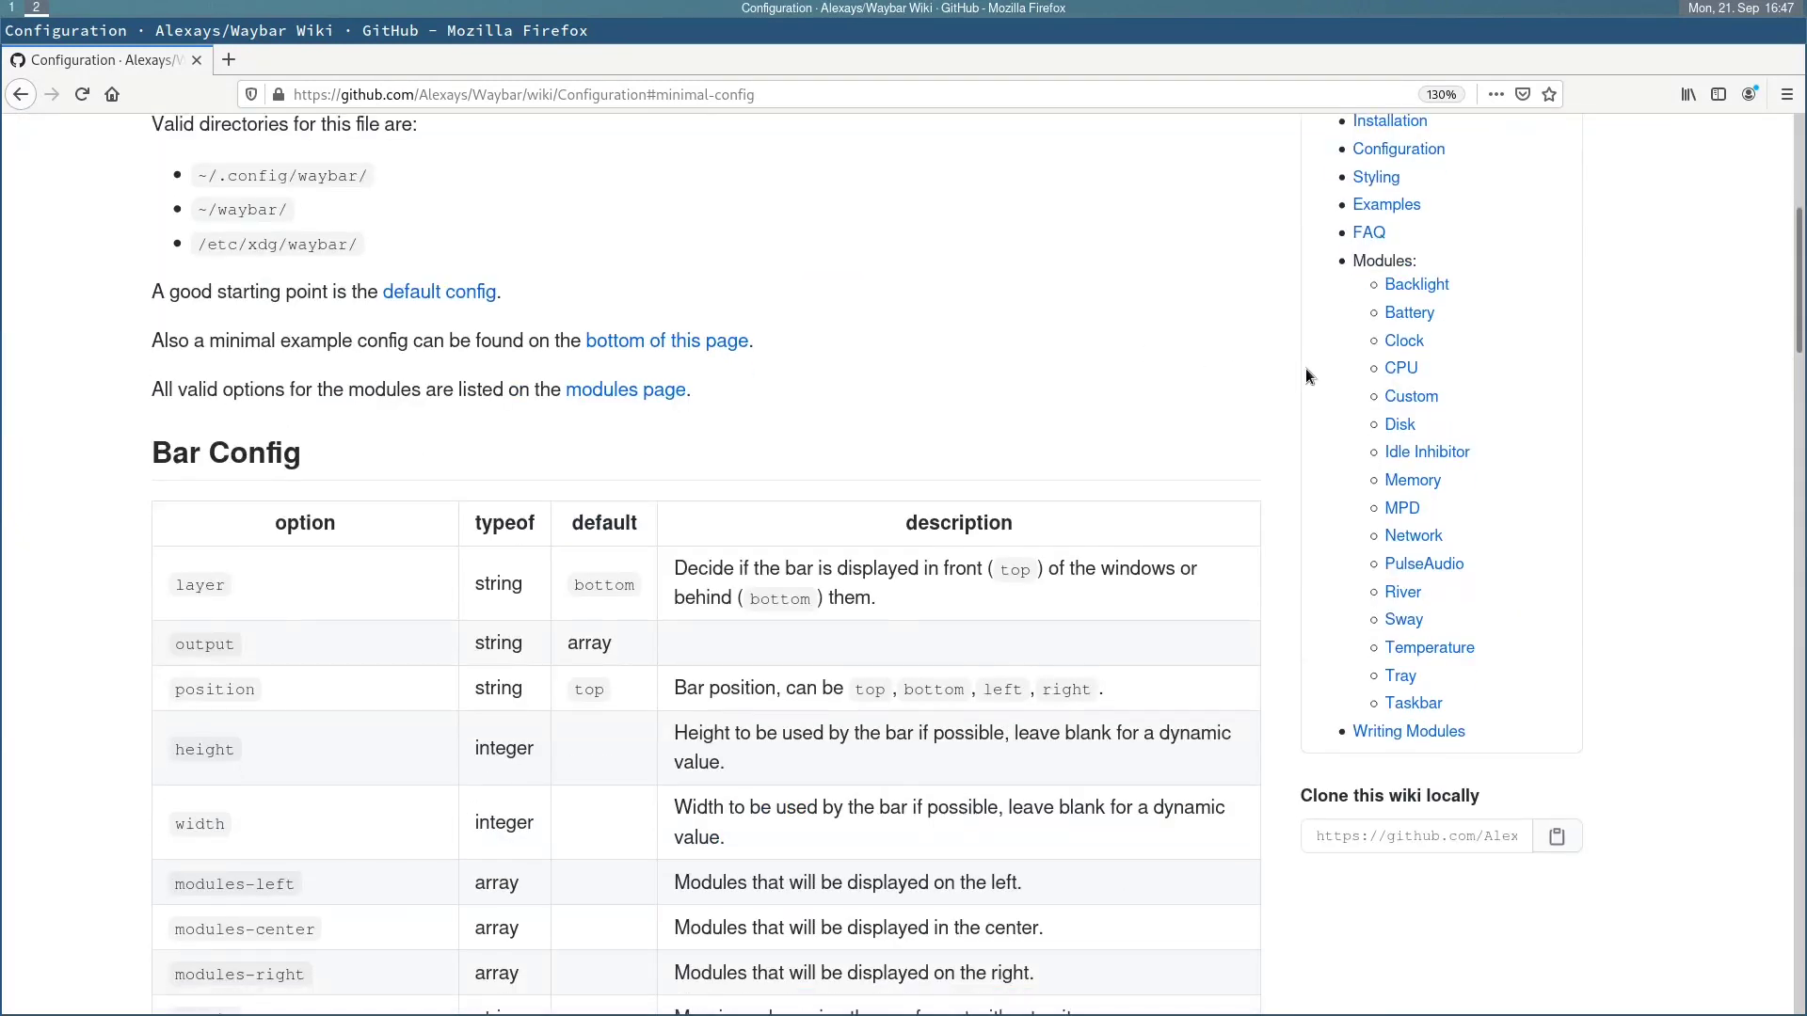
pyautogui.scroll(2, 1436, 282)
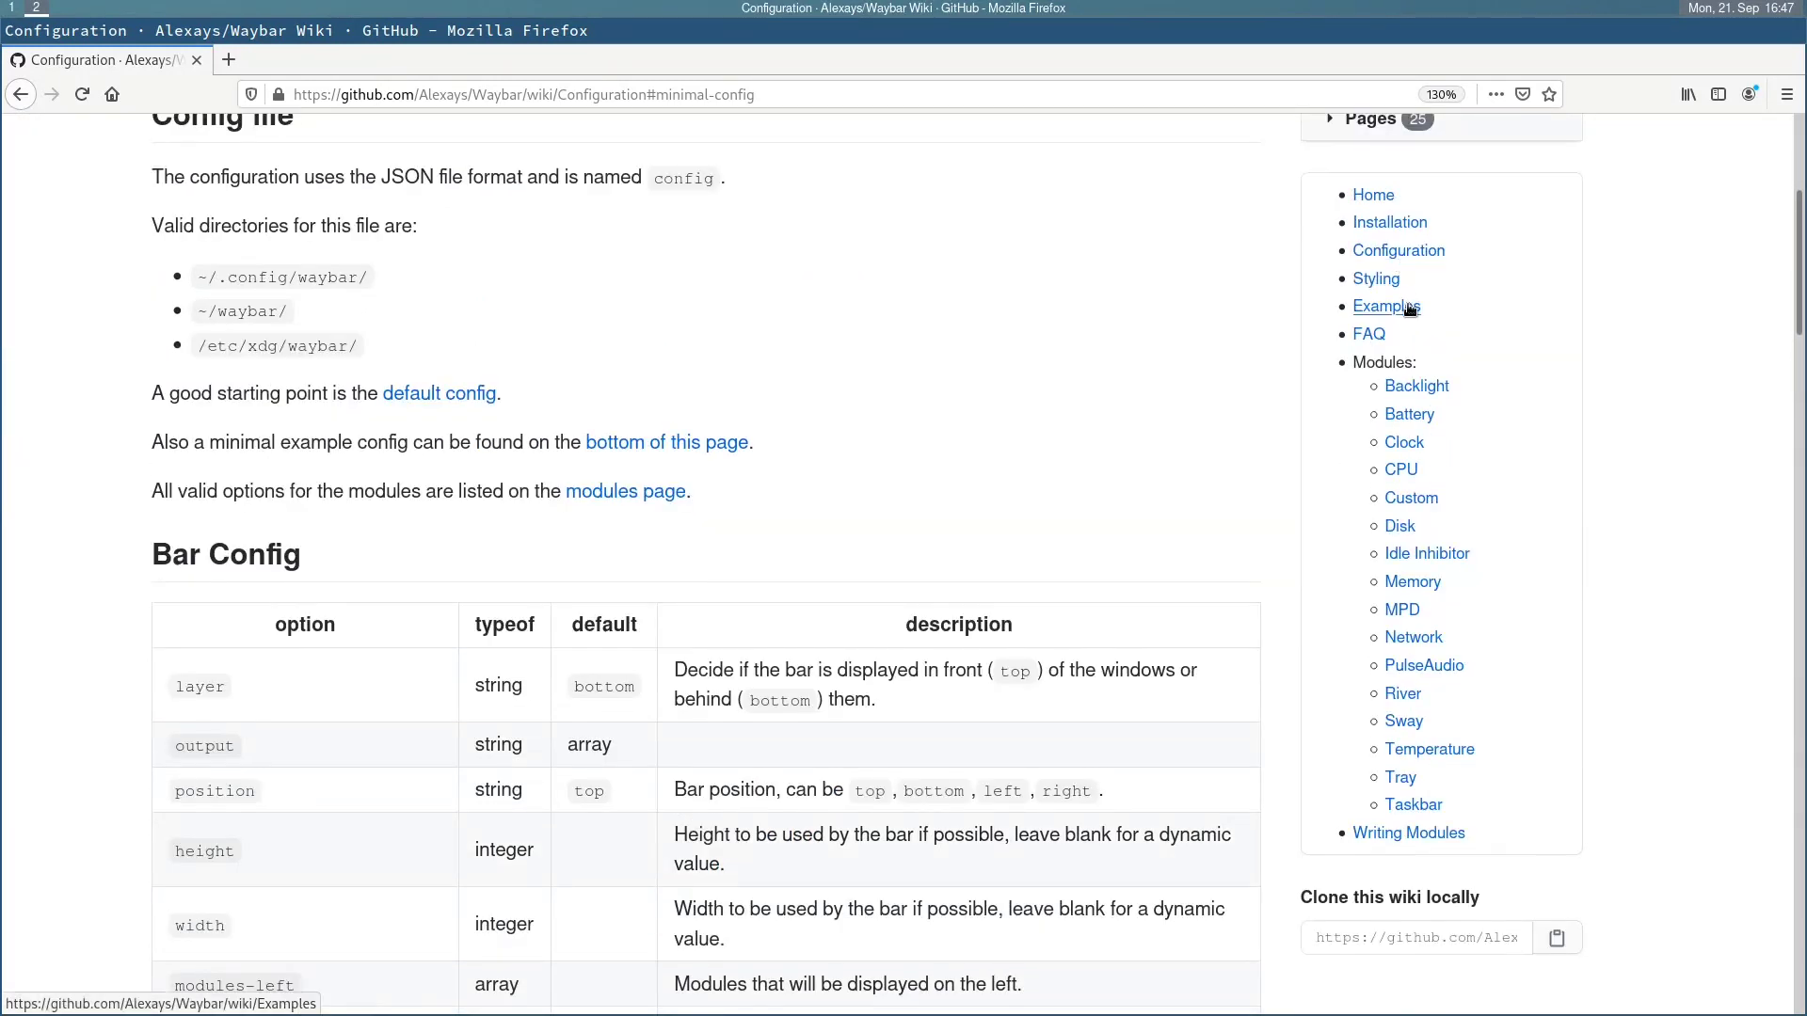
pyautogui.click(1409, 309)
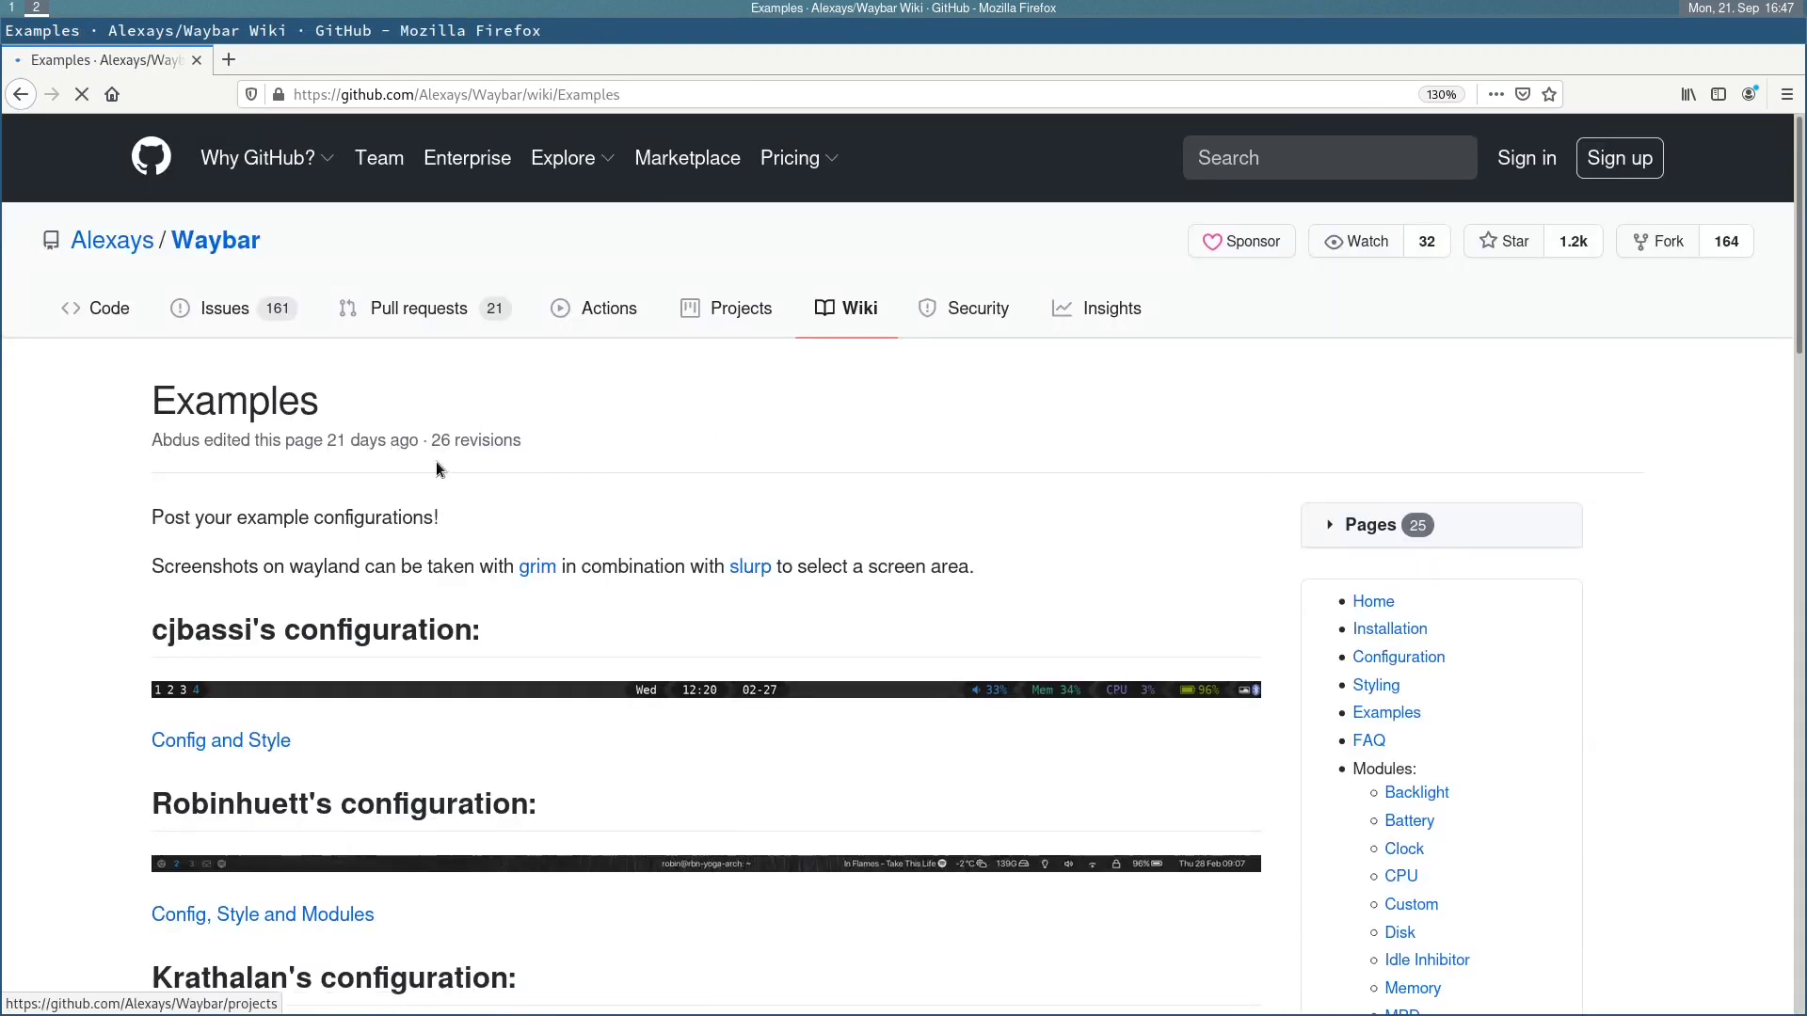
pyautogui.scroll(-5, 264, 357)
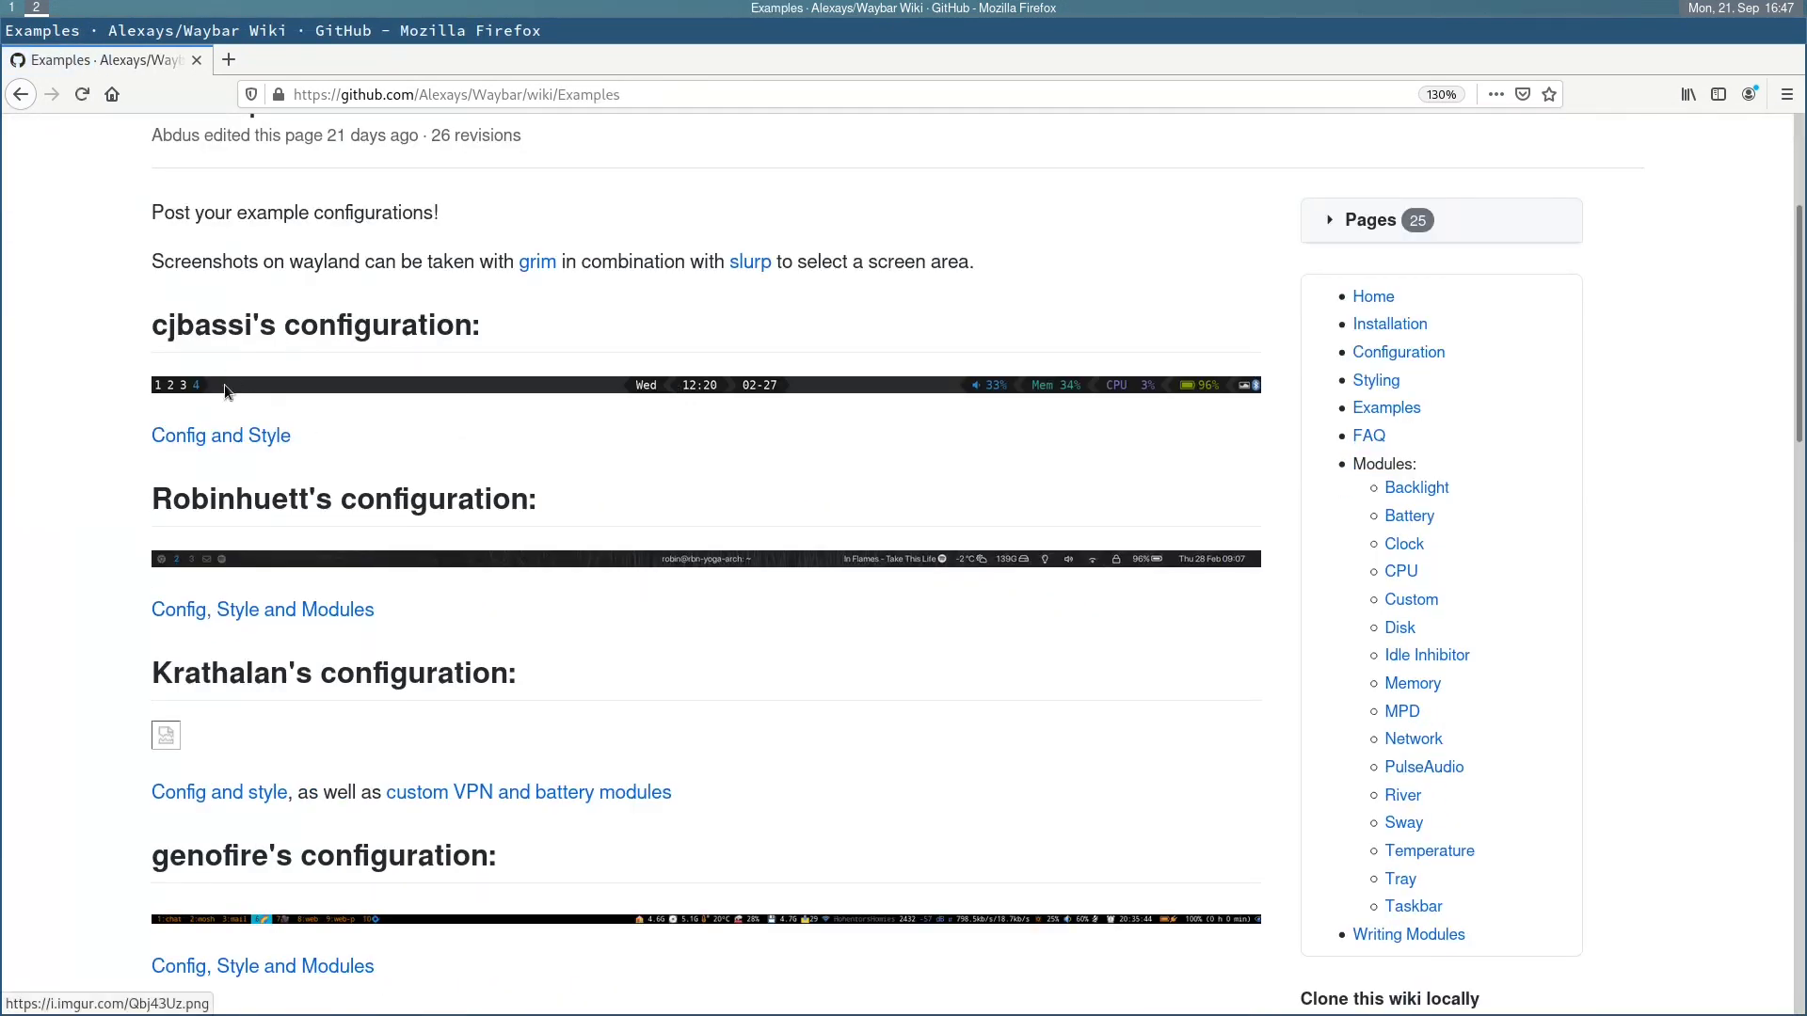
pyautogui.moveTo(438, 324); pyautogui.dragTo(264, 325)
pyautogui.click(282, 324)
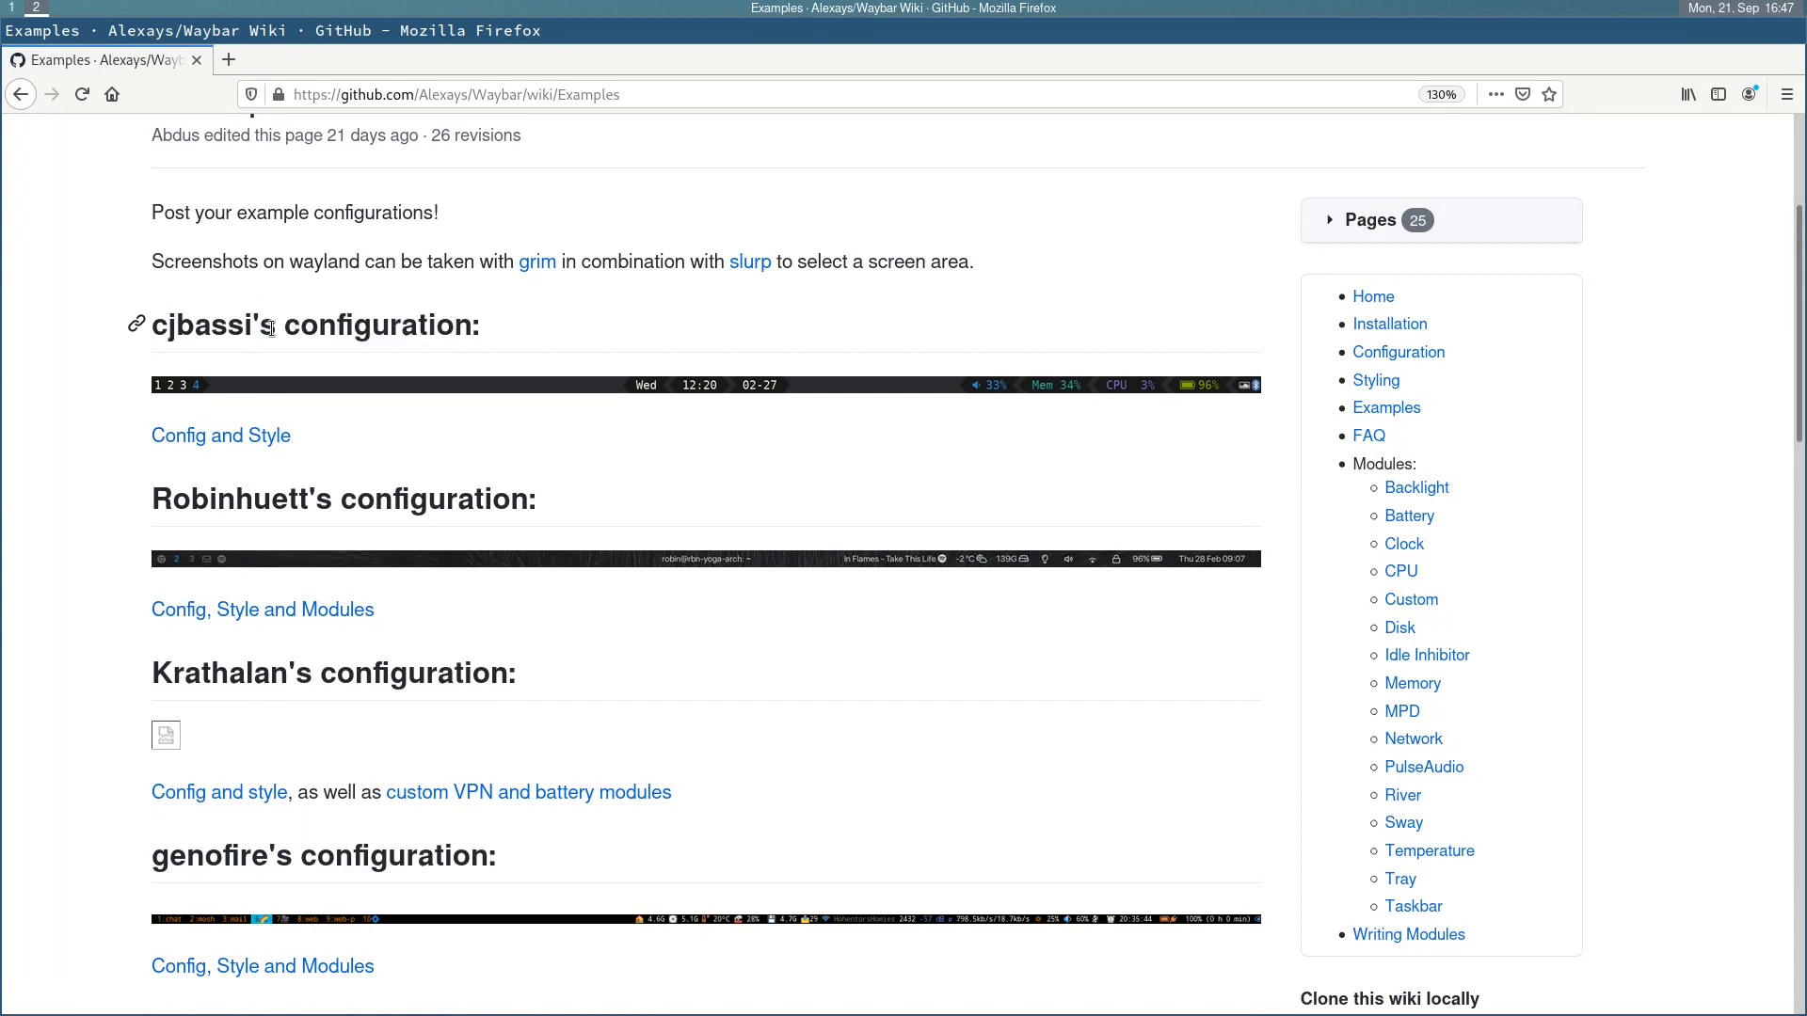
pyautogui.click(246, 437)
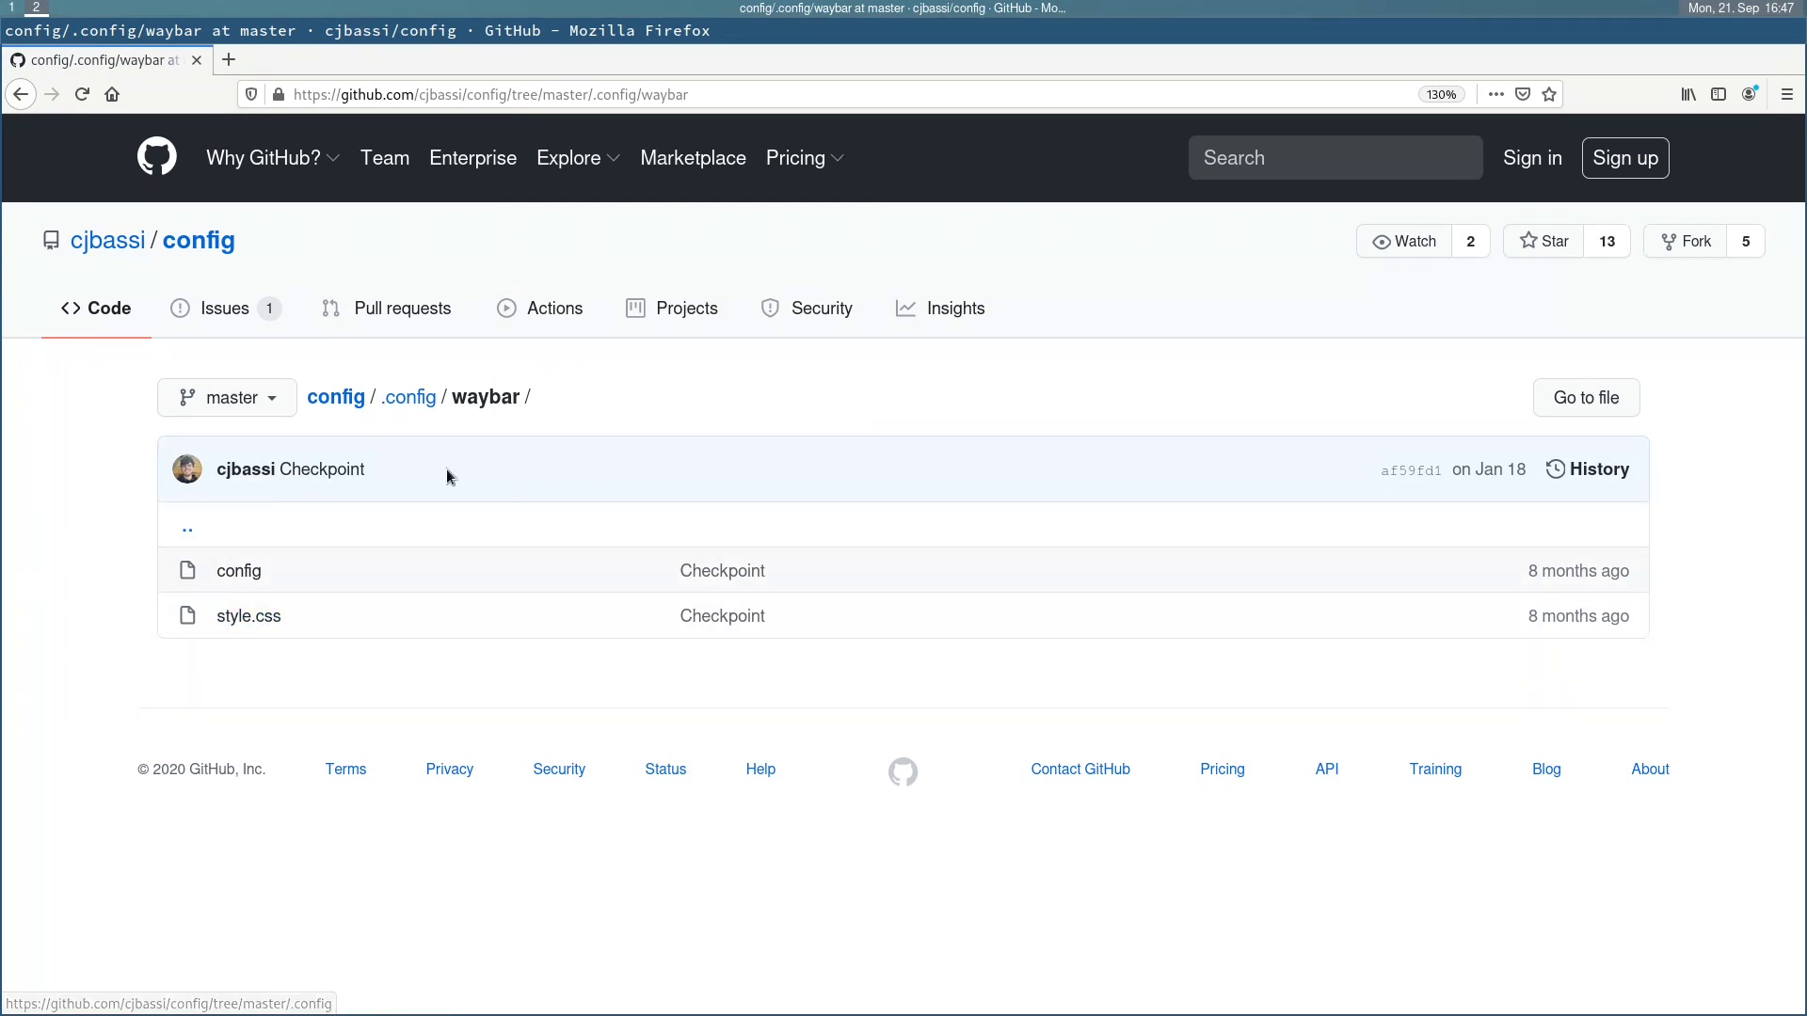
# Step: Install git with sudo pacman -S git, confirming the installation
pyautogui.press('super+1')
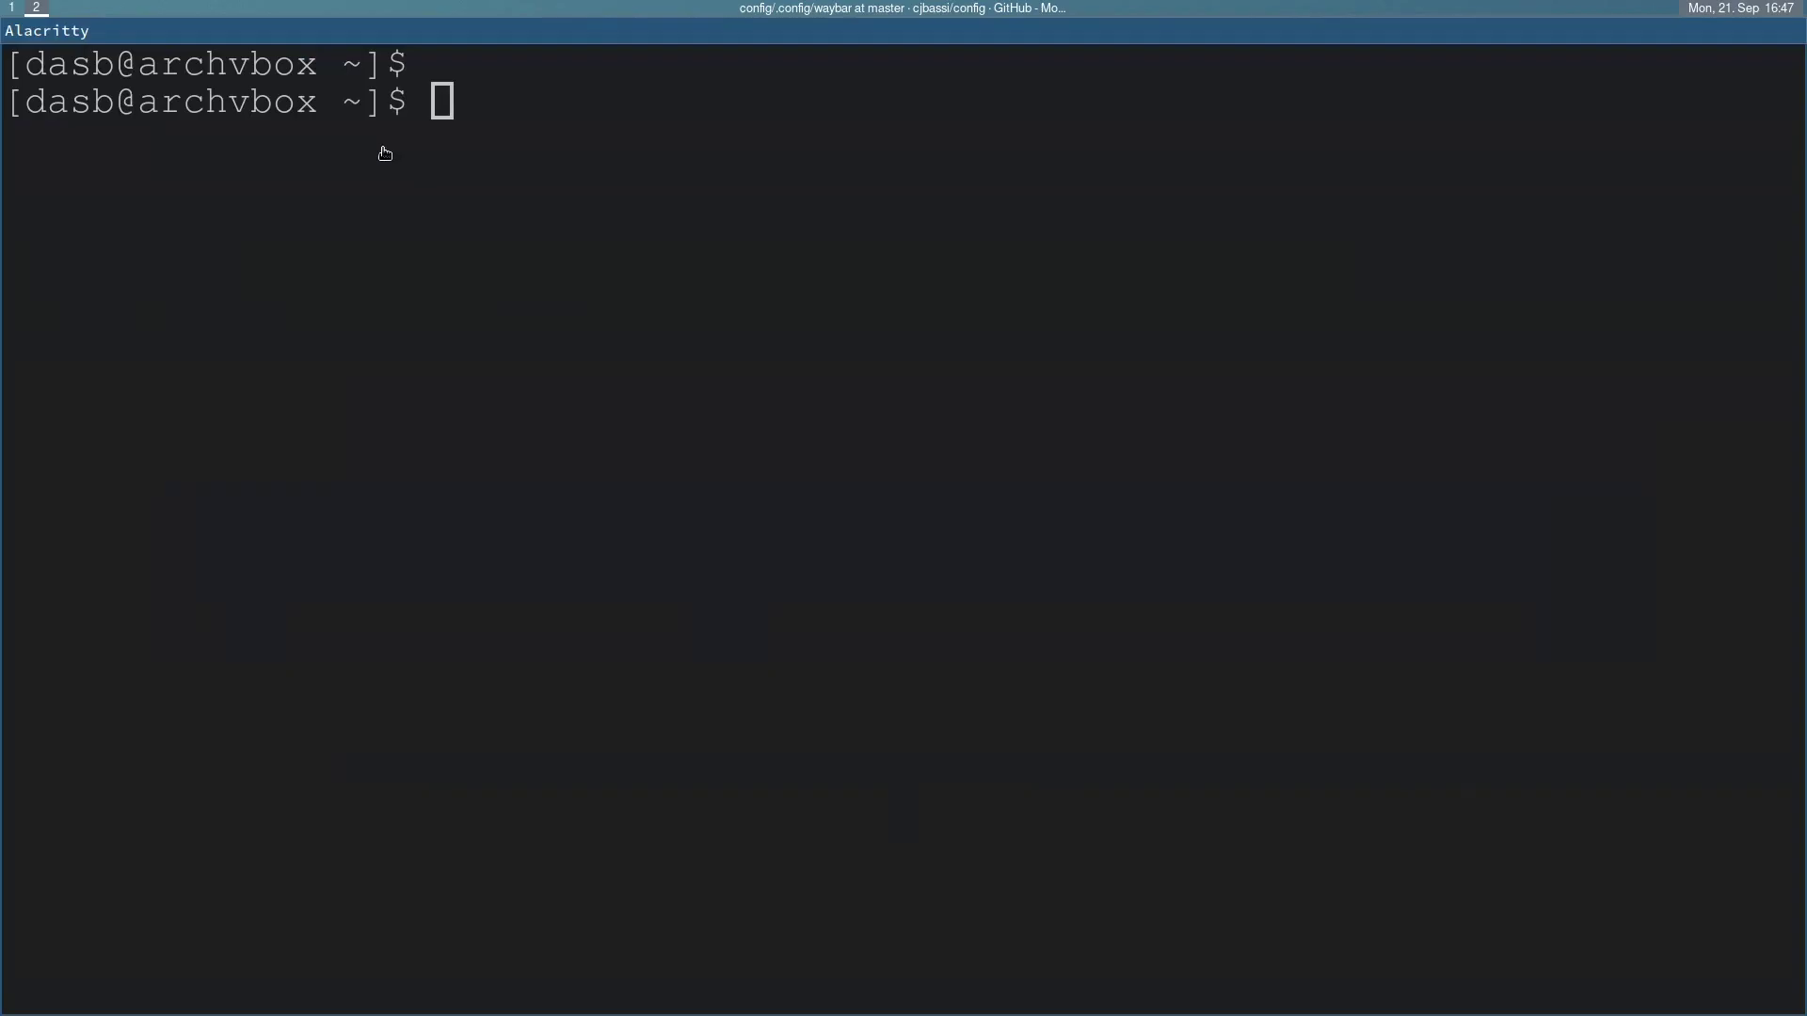
pyautogui.write('sudo pacman -S git')
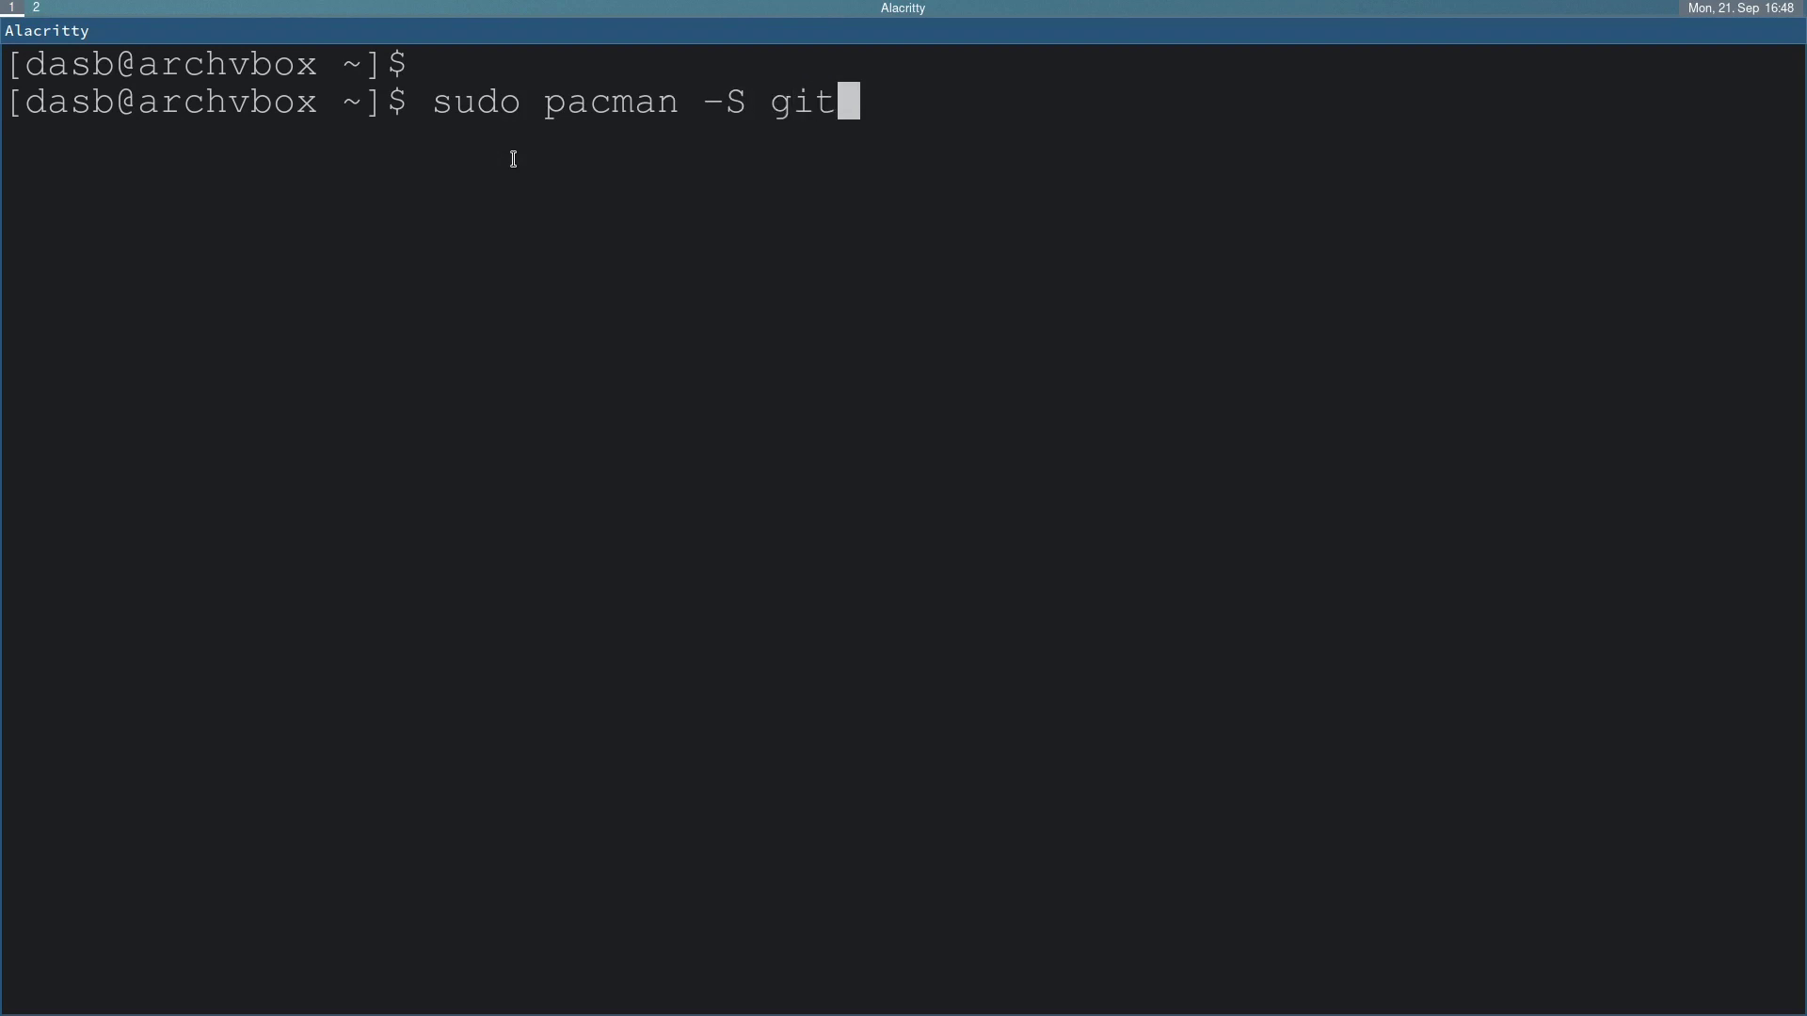
pyautogui.press('Return')
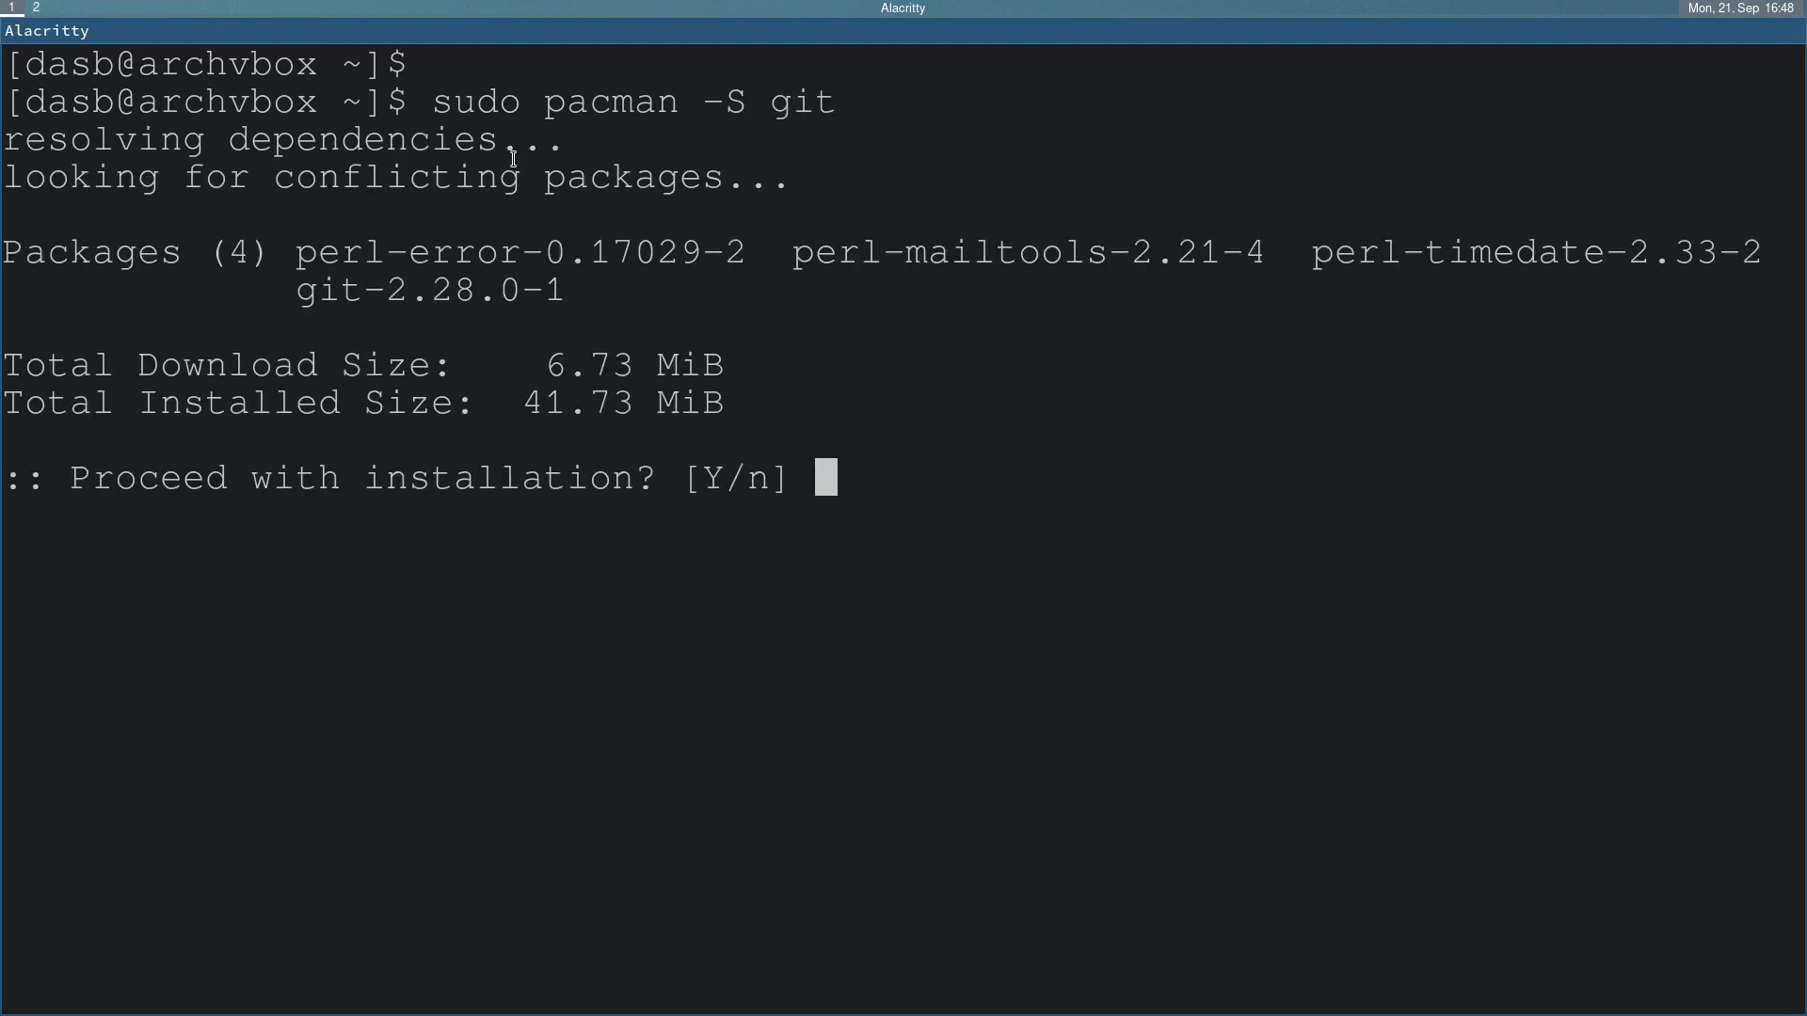
pyautogui.write('yes')
pyautogui.press('Return')
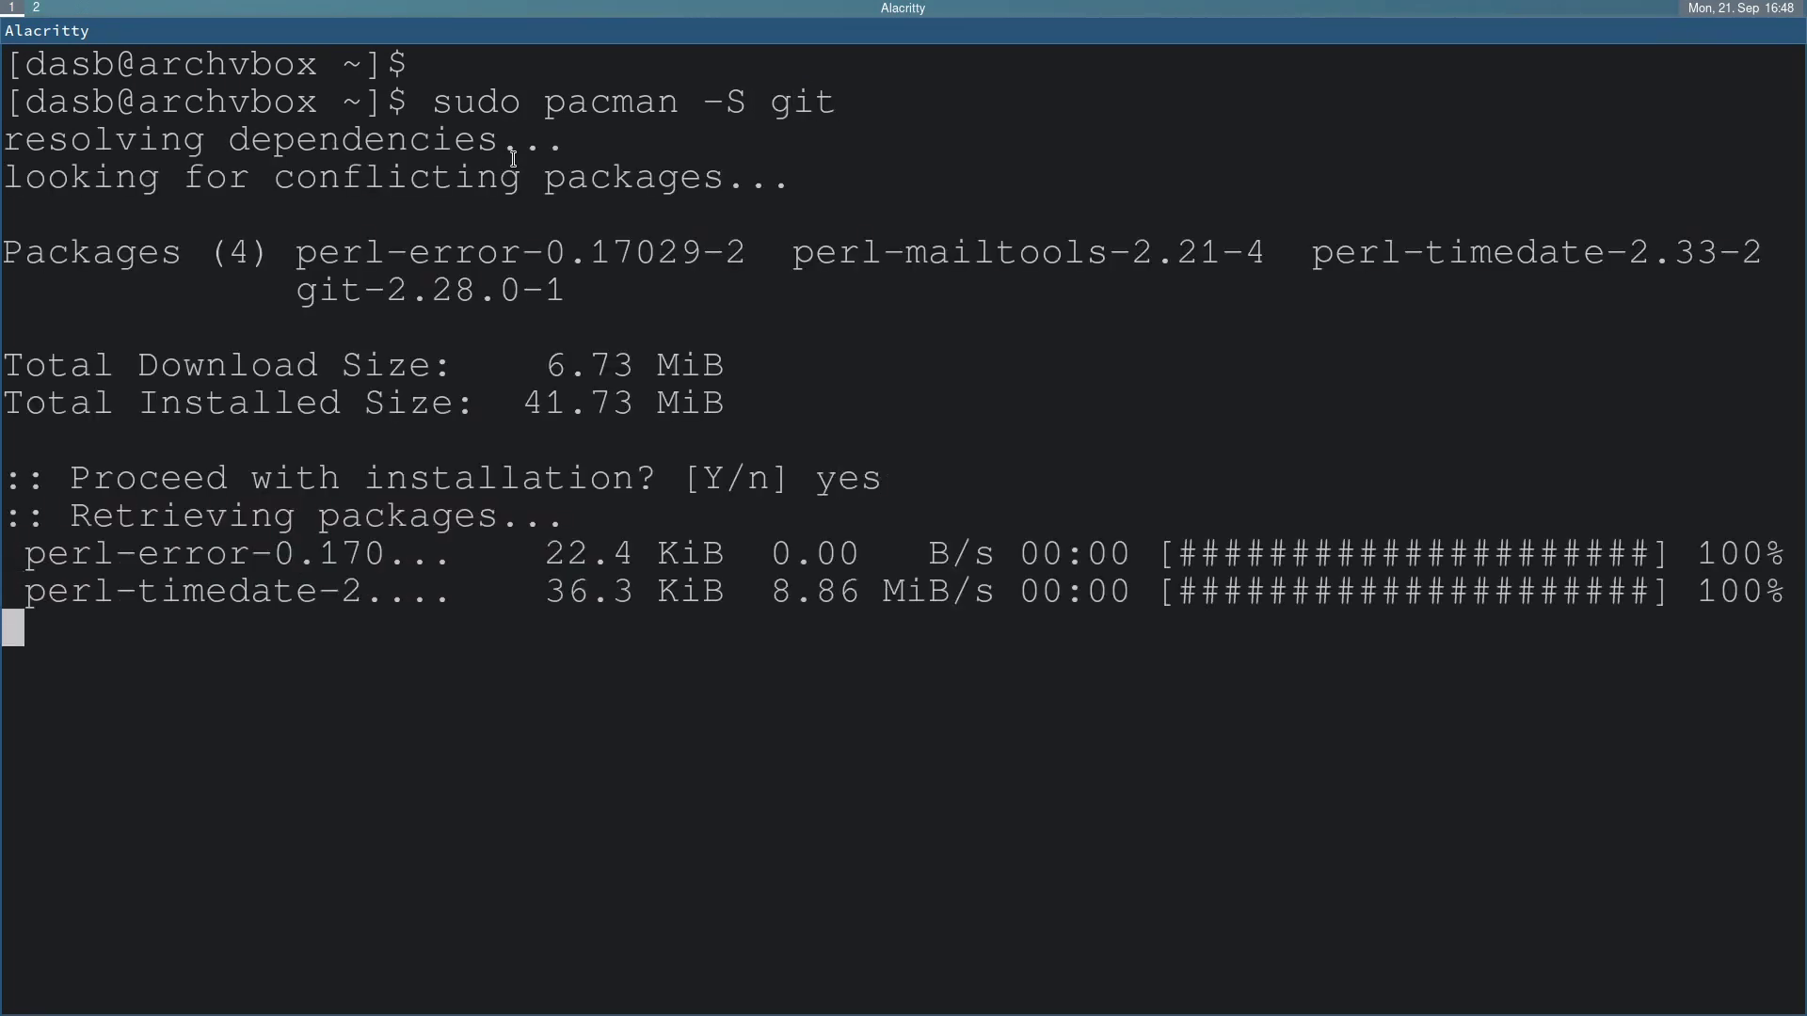
# Step: Clone the cjbassi config repository with git clone, using the URL copied from Firefox
pyautogui.press('super+2')
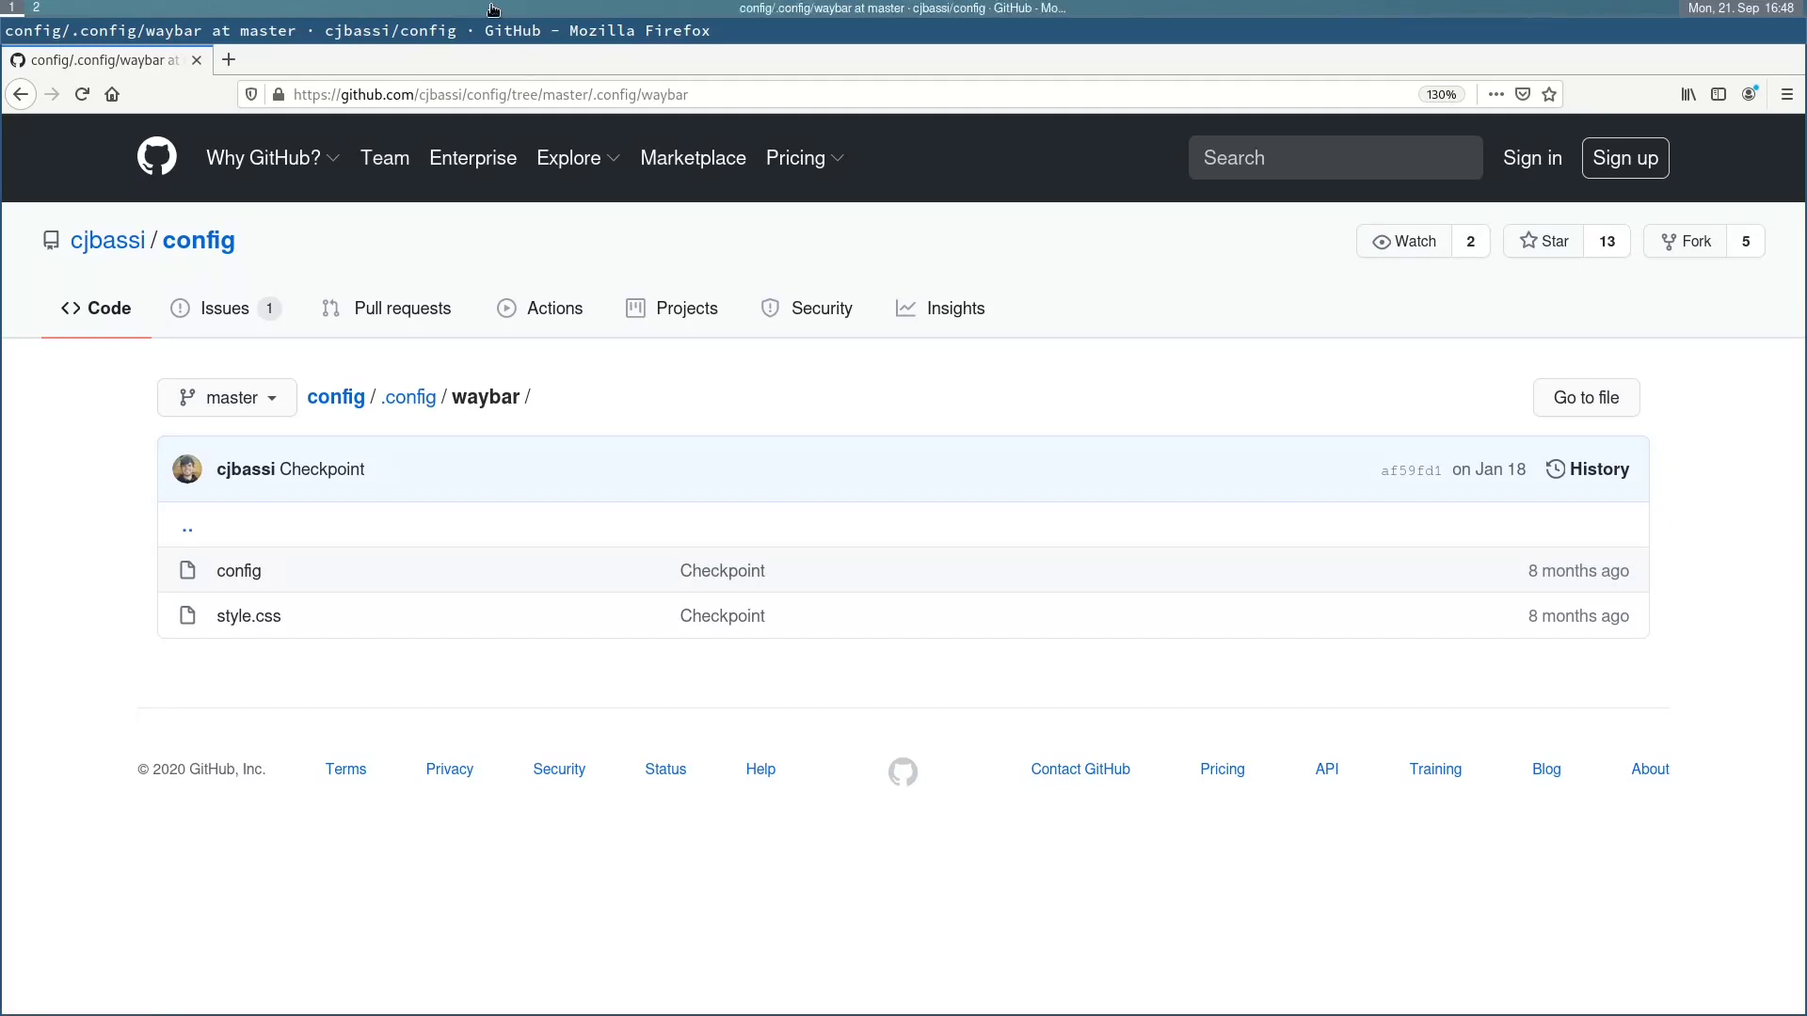
pyautogui.moveTo(296, 94); pyautogui.dragTo(515, 98)
pyautogui.hotkey('ctrl', 'c')
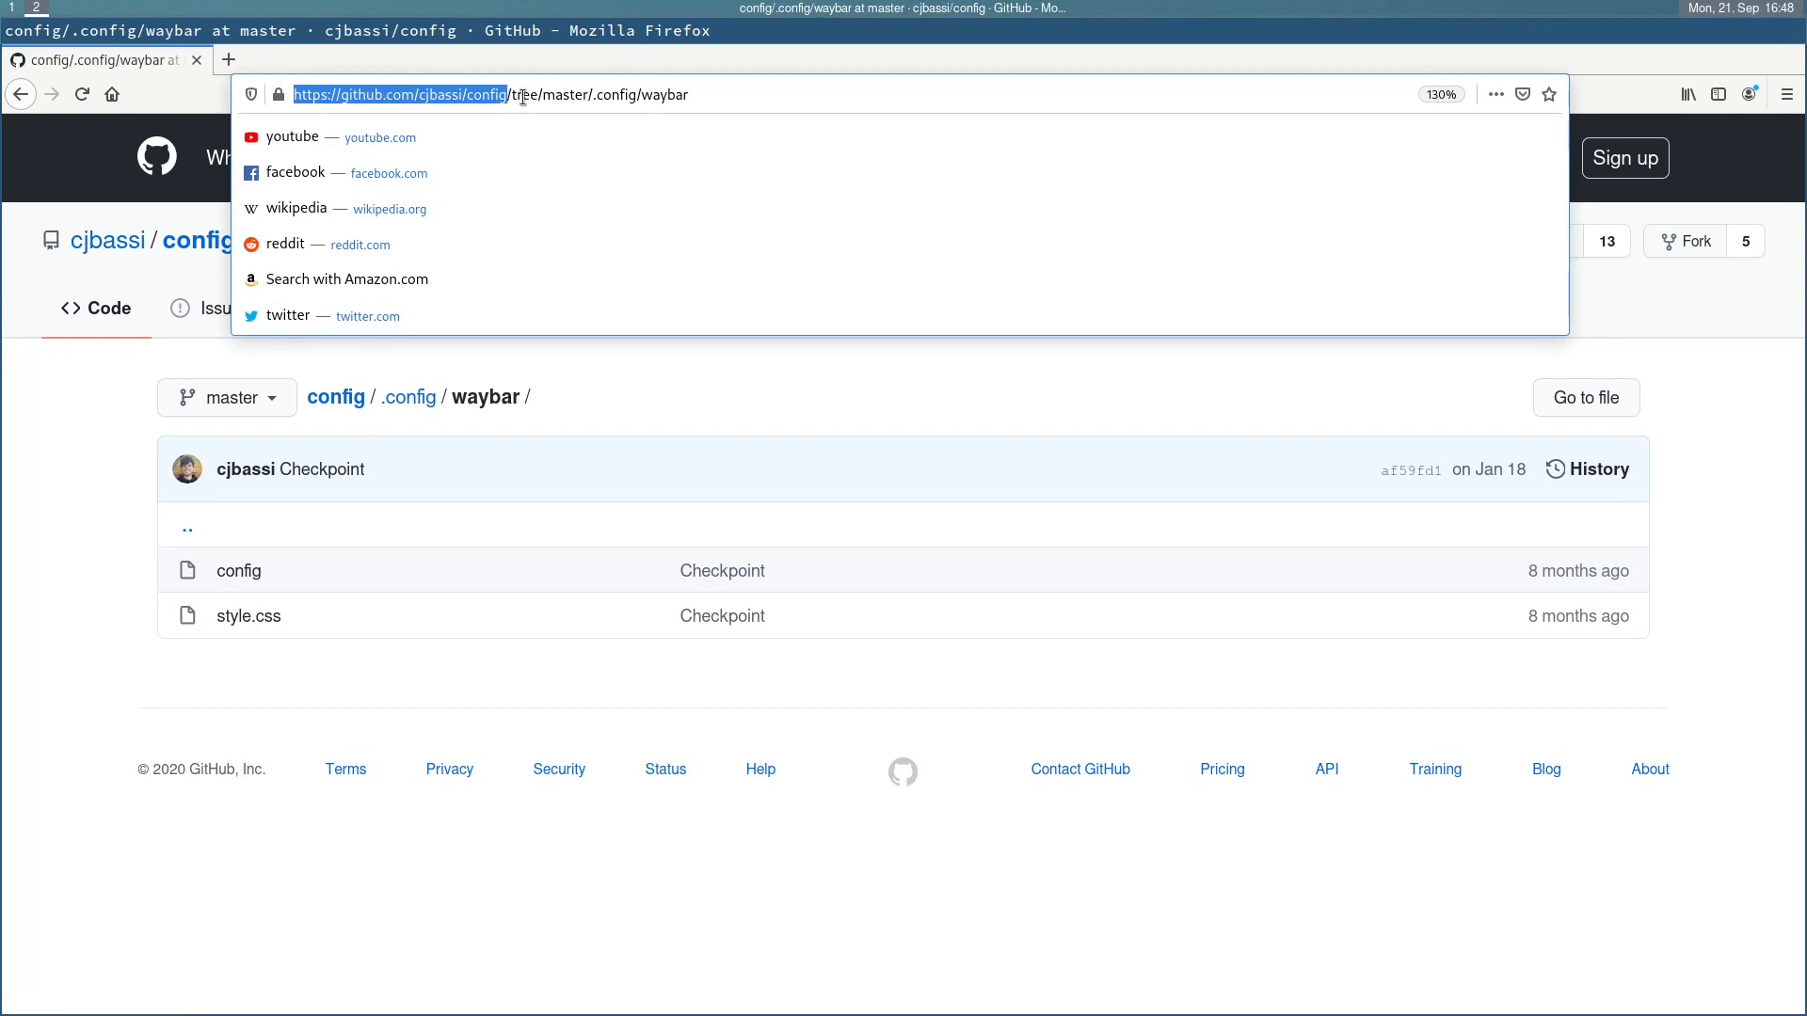
pyautogui.press('super+1')
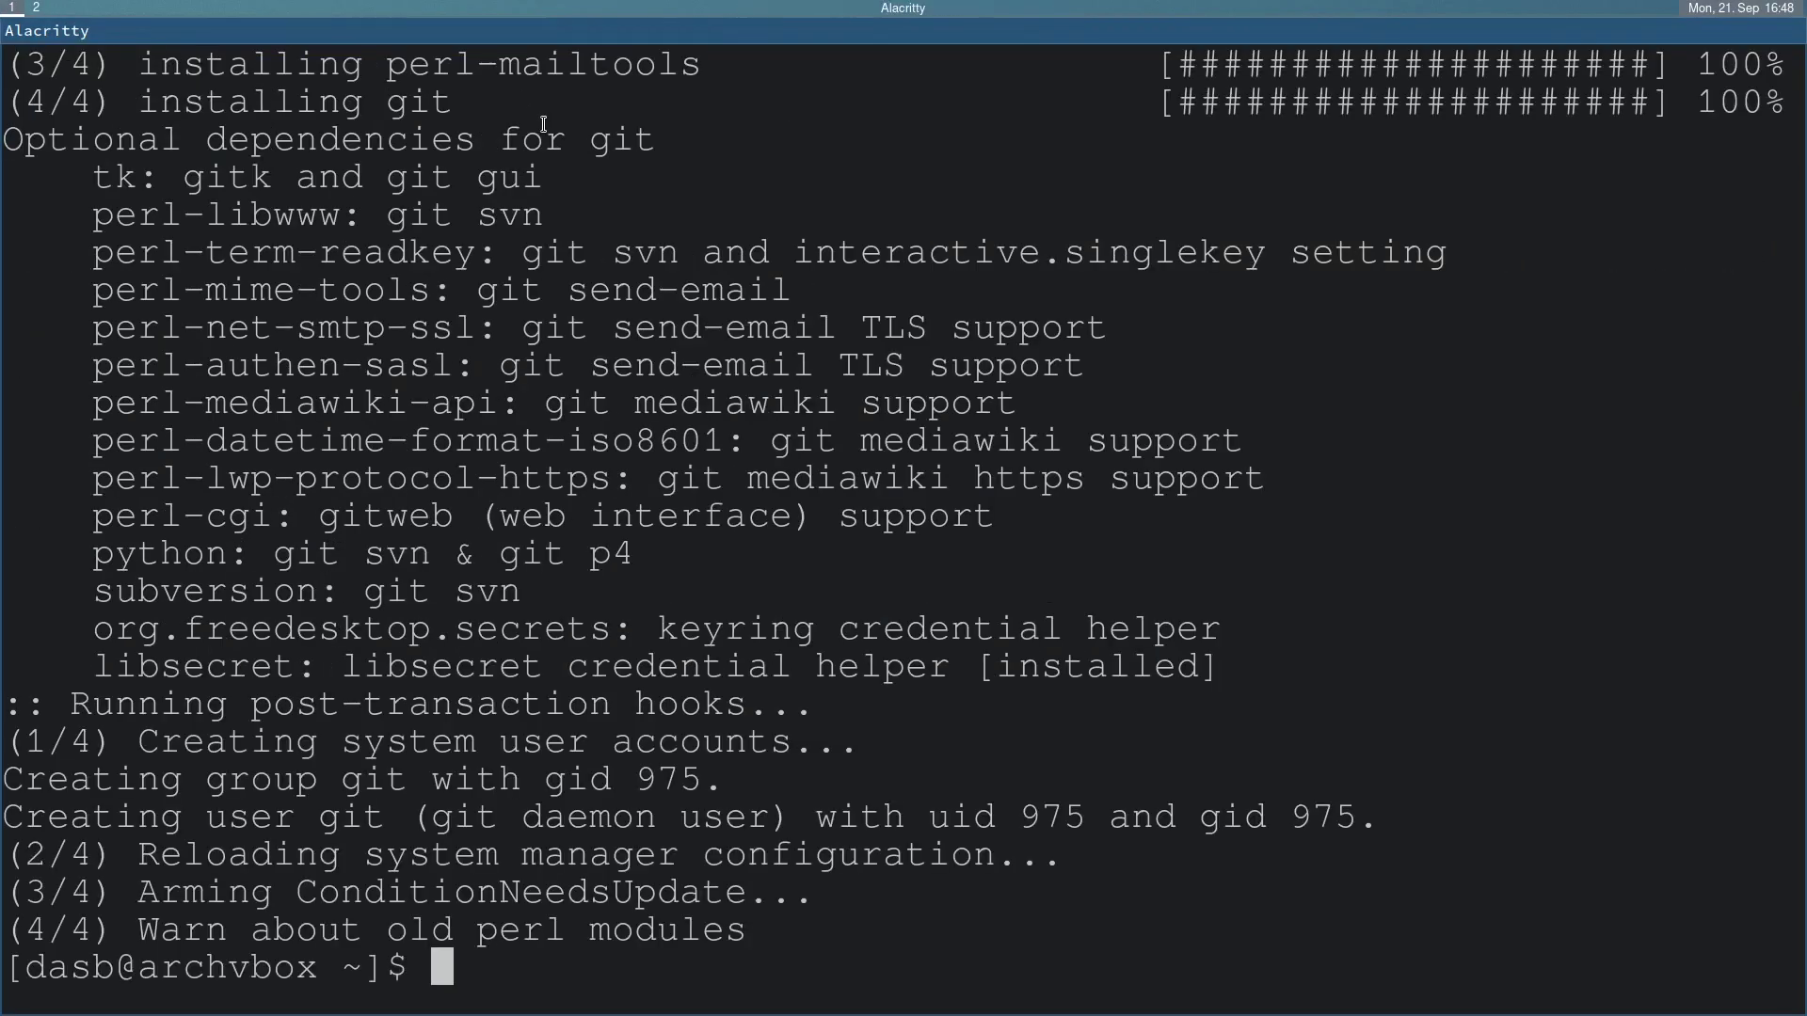
pyautogui.hotkey('ctrl', 'l')
pyautogui.write('git')
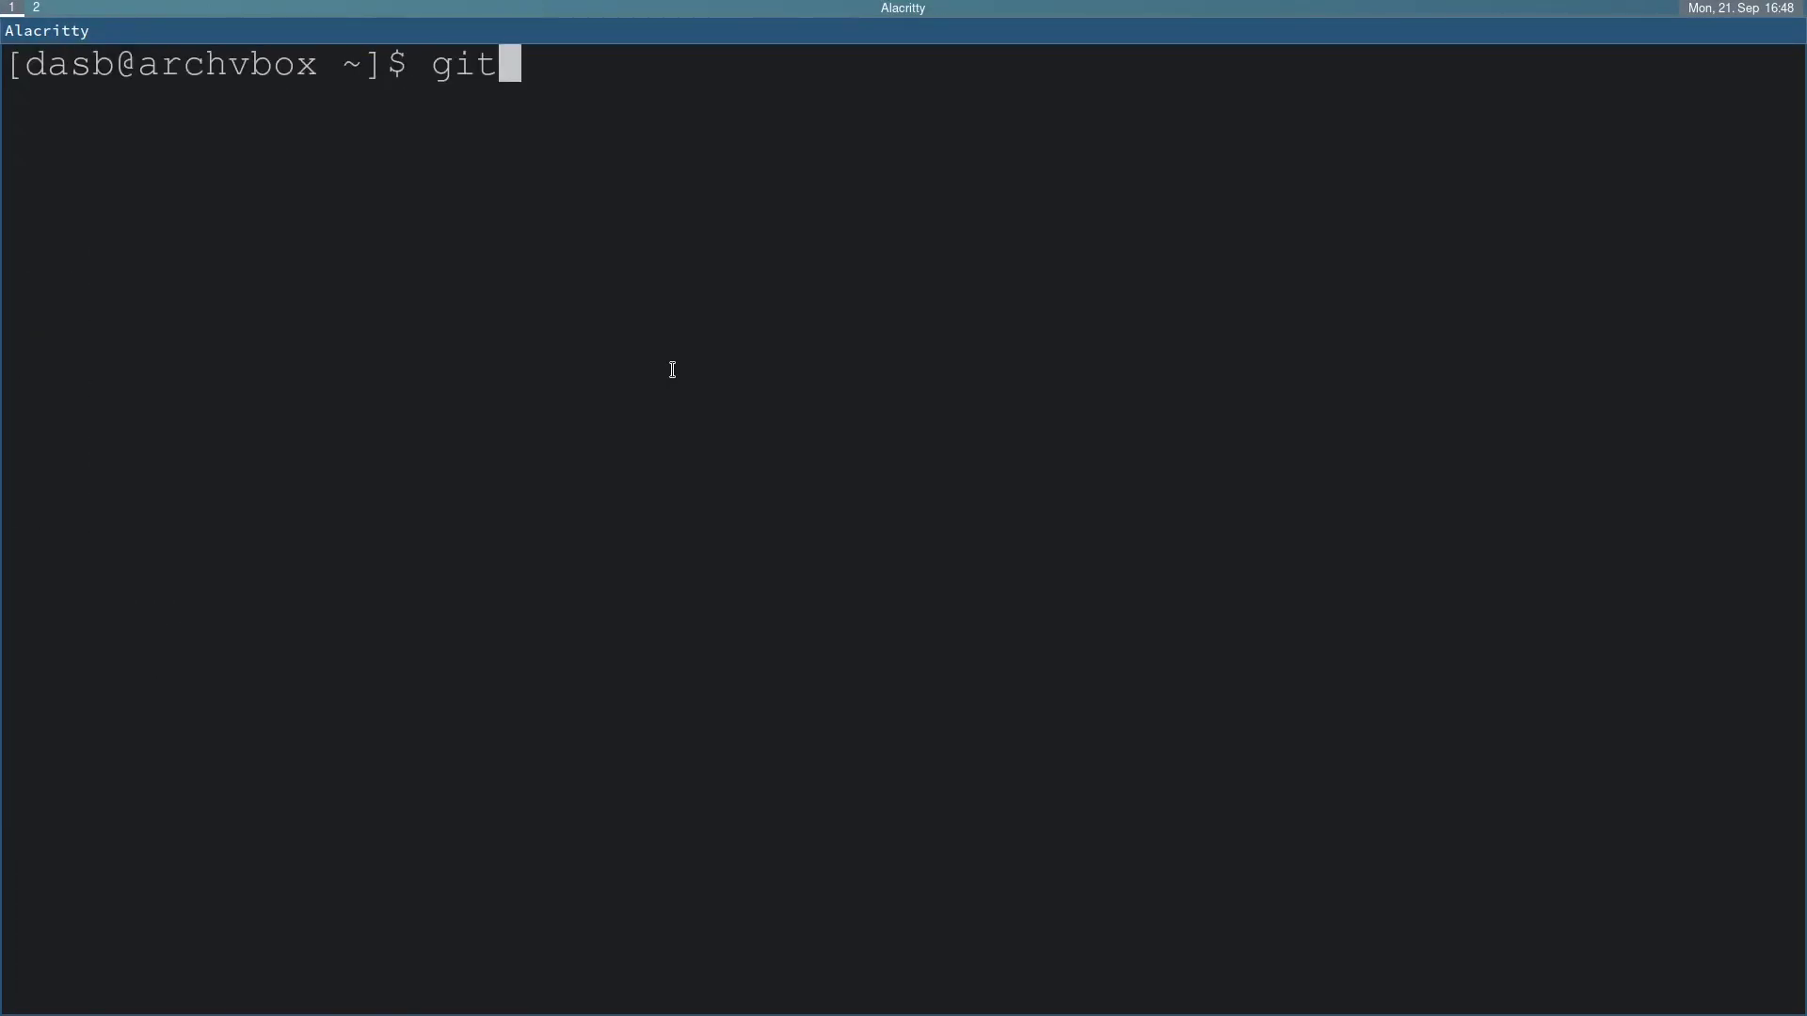
pyautogui.write(' clone')
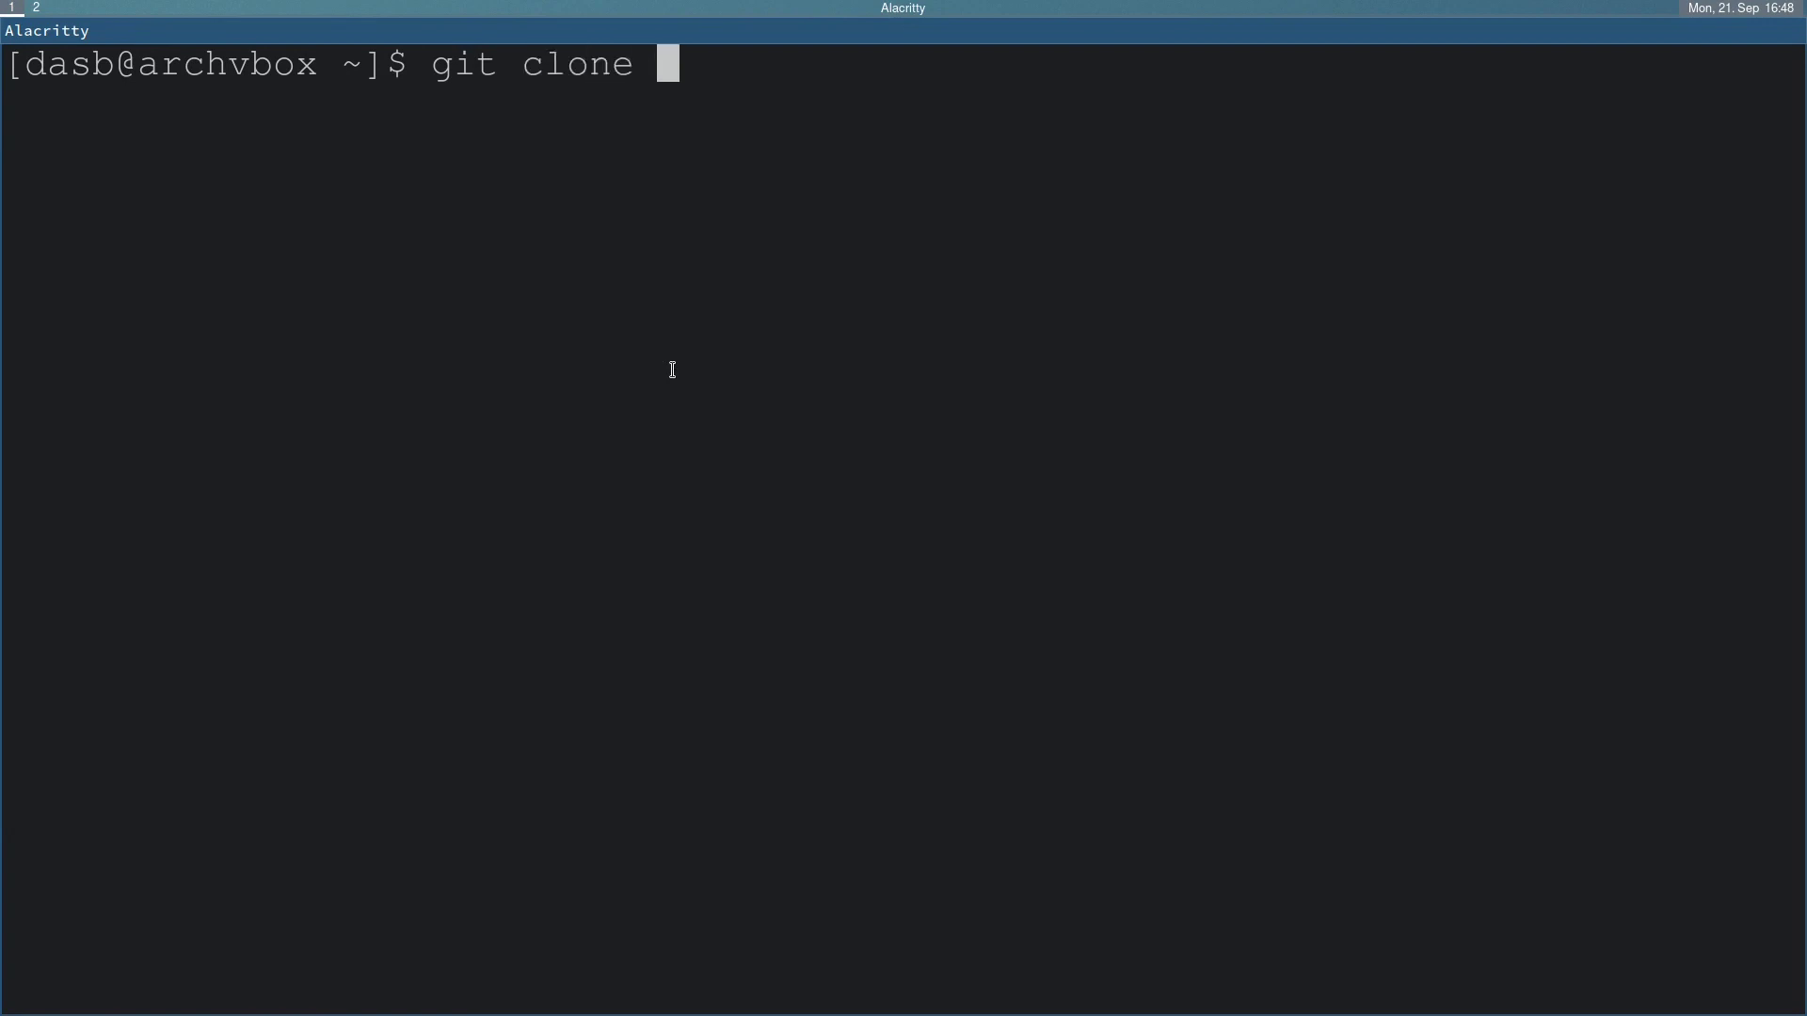
pyautogui.hotkey('ctrl', 'shift', 'v')
pyautogui.press('Return')
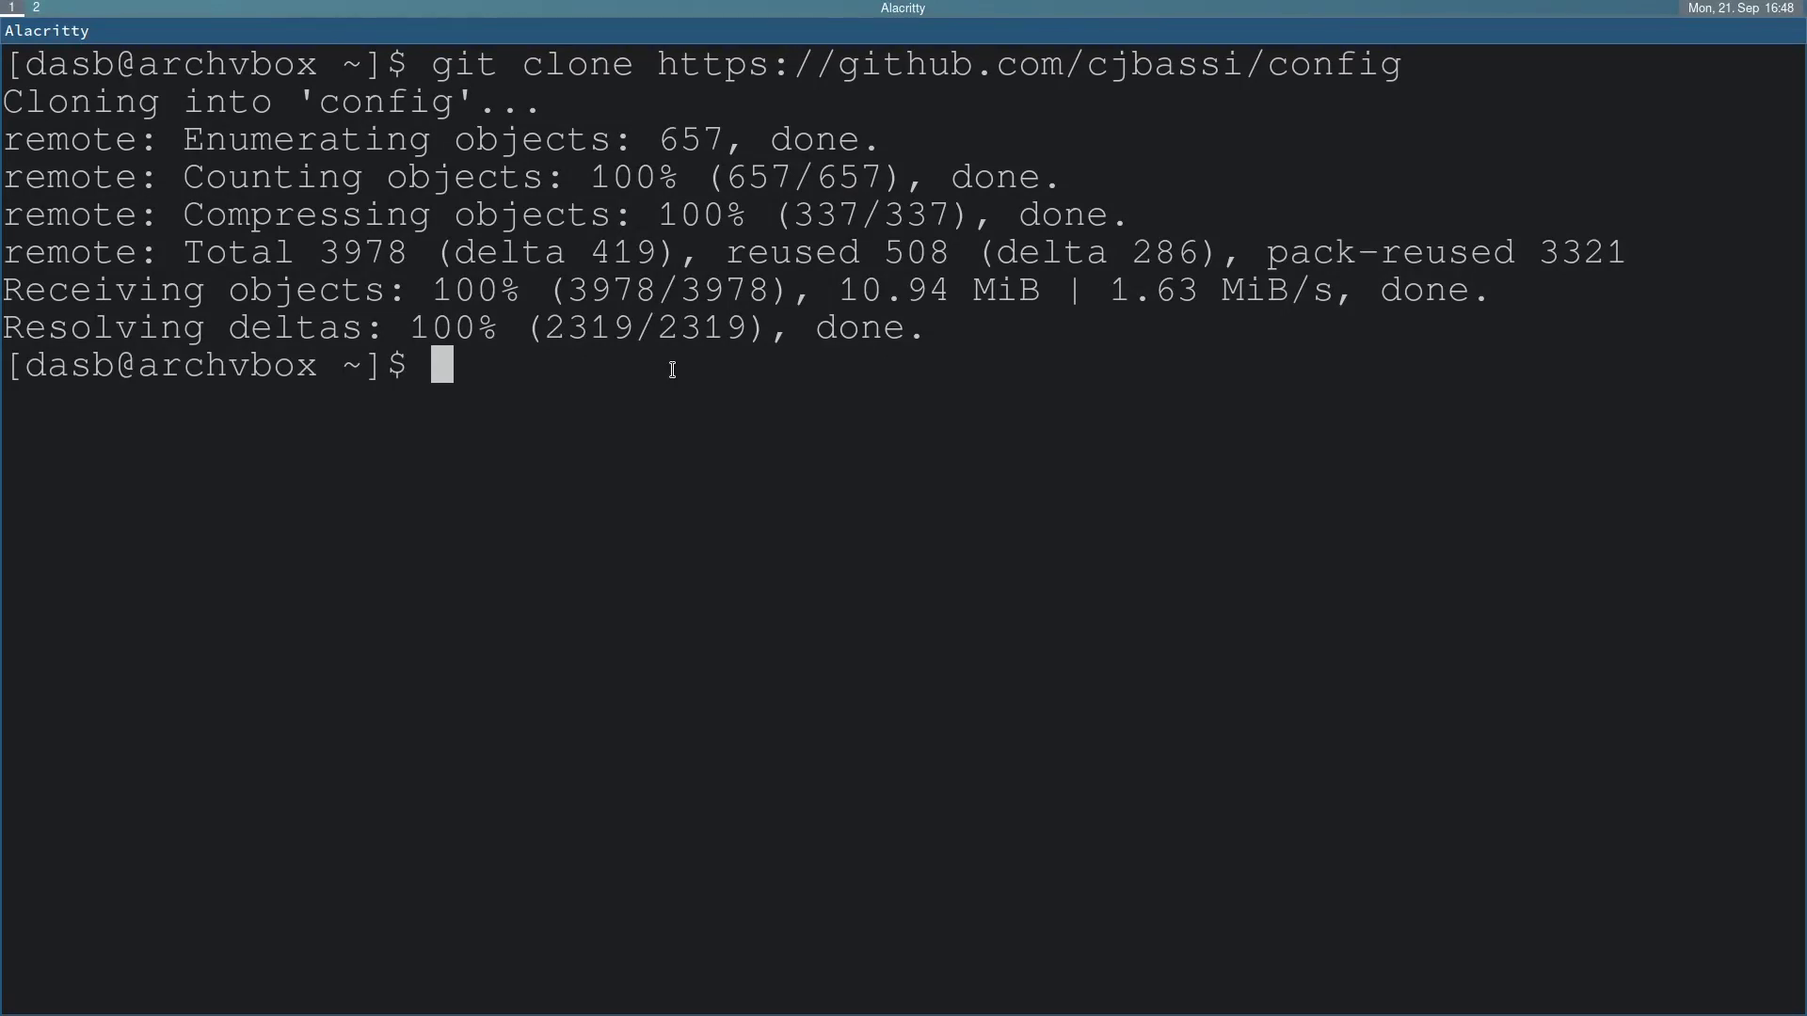
pyautogui.write('cd co')
pyautogui.press('Tab')
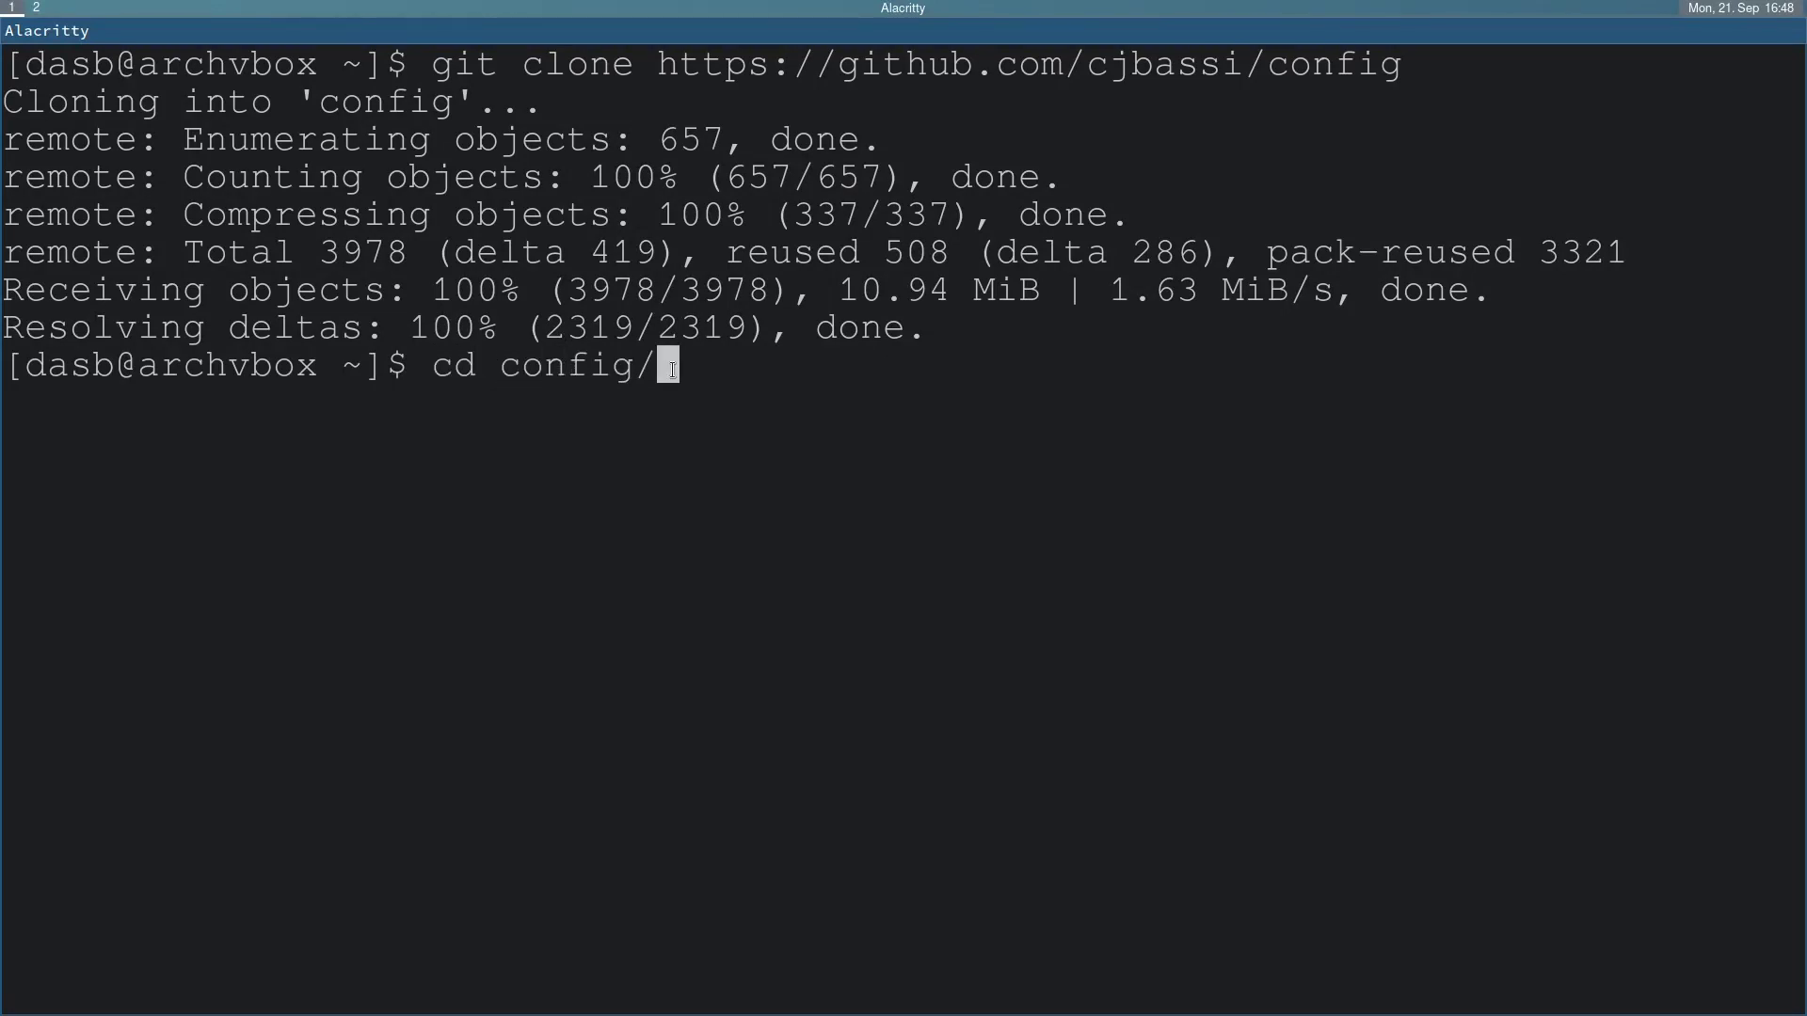
# Step: Enter the cloned config folder and list its contents, including hidden entries, with ls -al
pyautogui.press('Return')
pyautogui.write('ls')
pyautogui.press('Return')
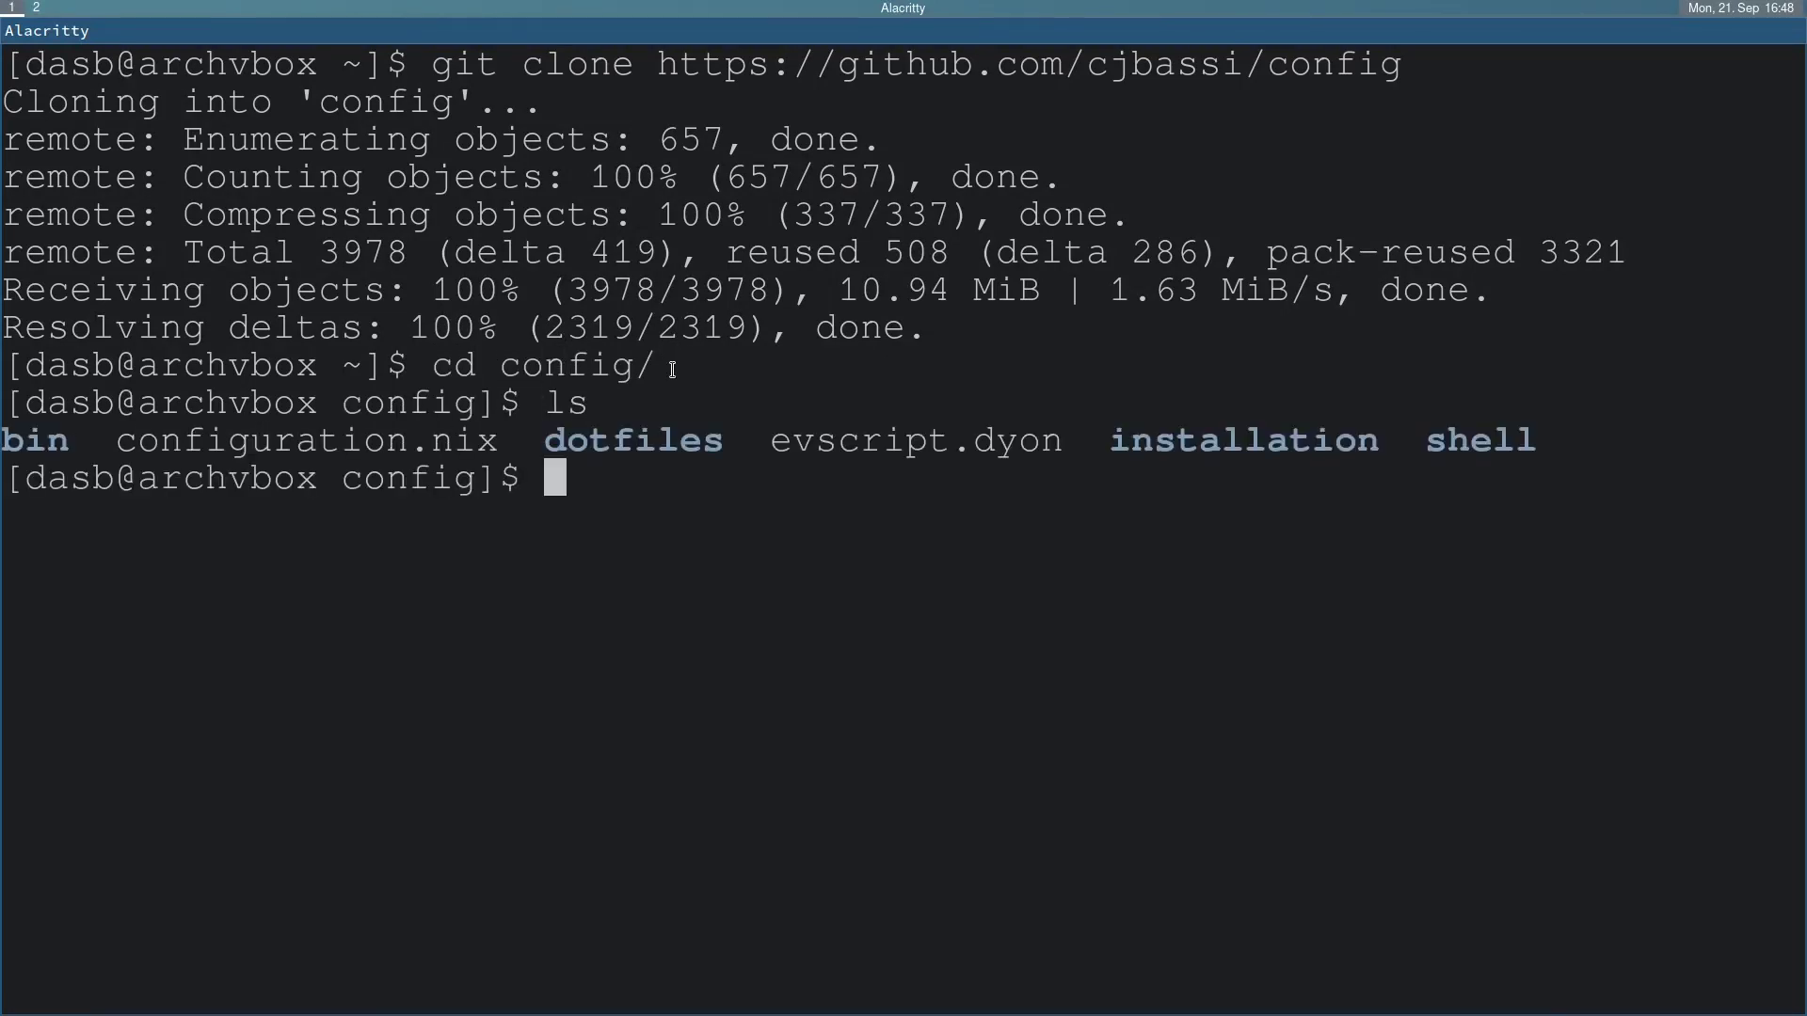
pyautogui.write('ls -al')
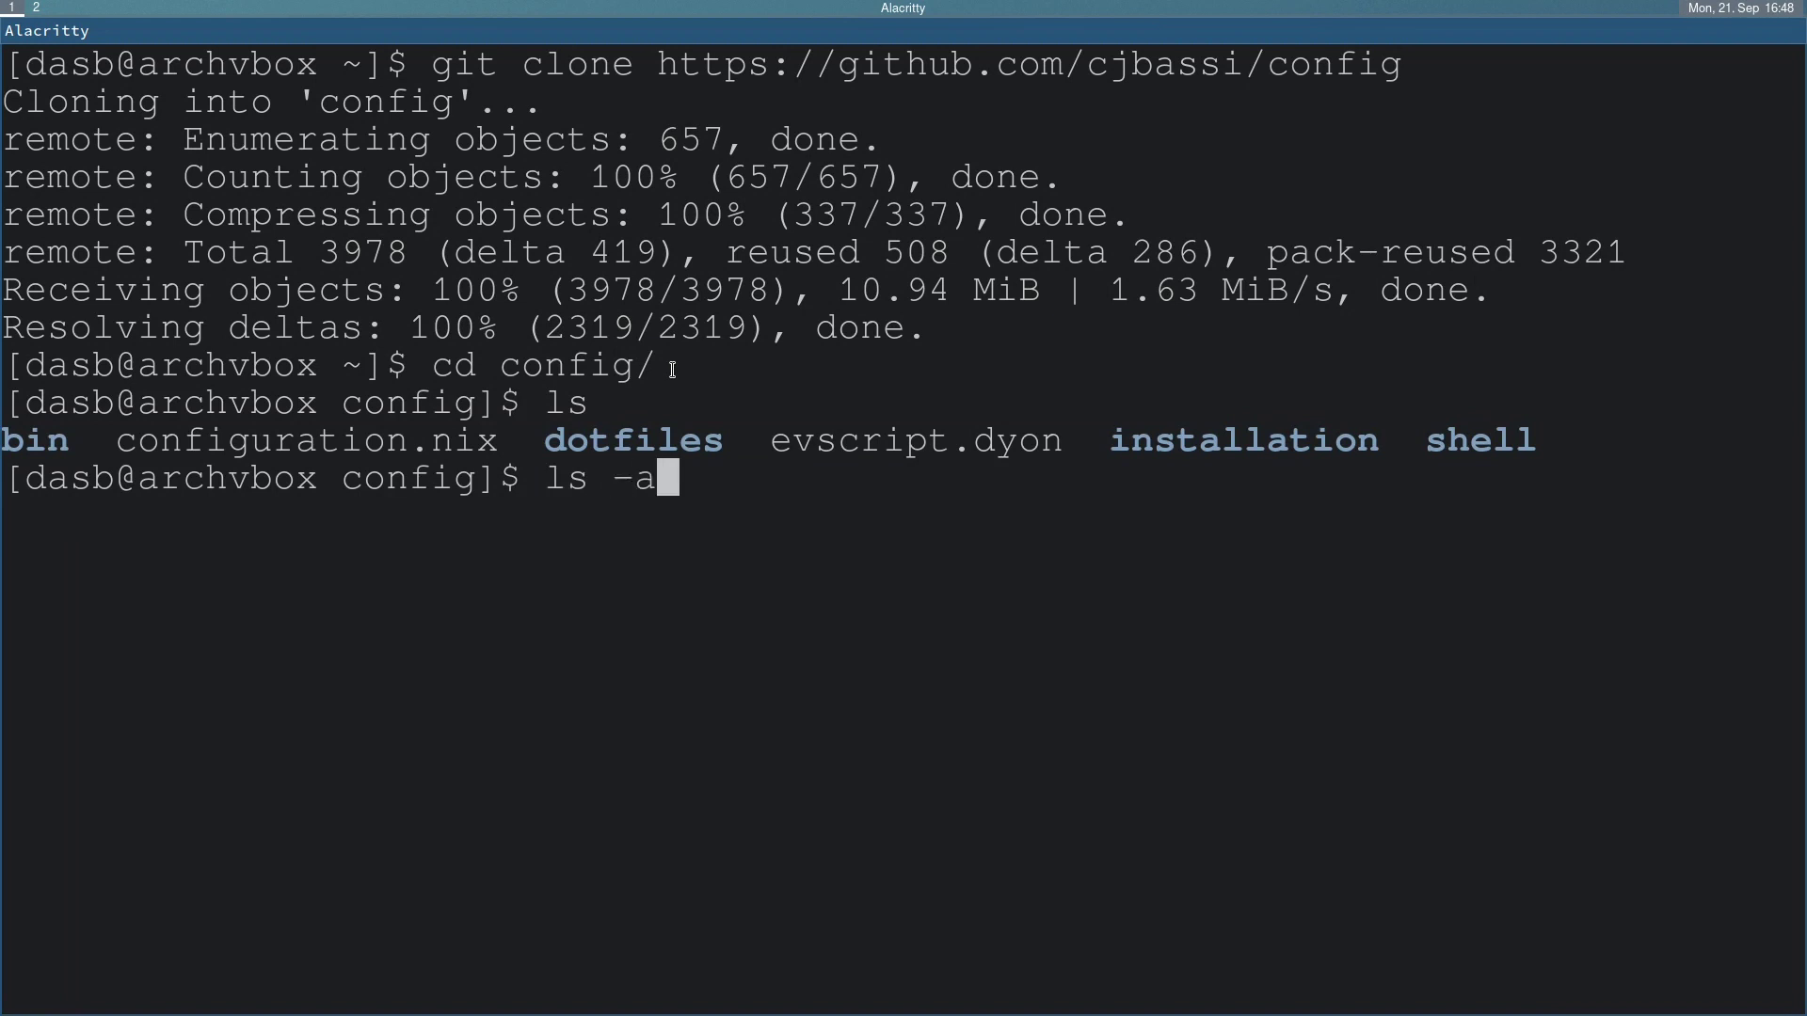
pyautogui.press('Return')
pyautogui.moveTo(960, 611); pyautogui.dragTo(1134, 607)
pyautogui.click(1144, 607)
# Step: Move into .config/waybar, list its config and style.css files, and clear the screen
pyautogui.write('cd .c')
pyautogui.press('Tab')
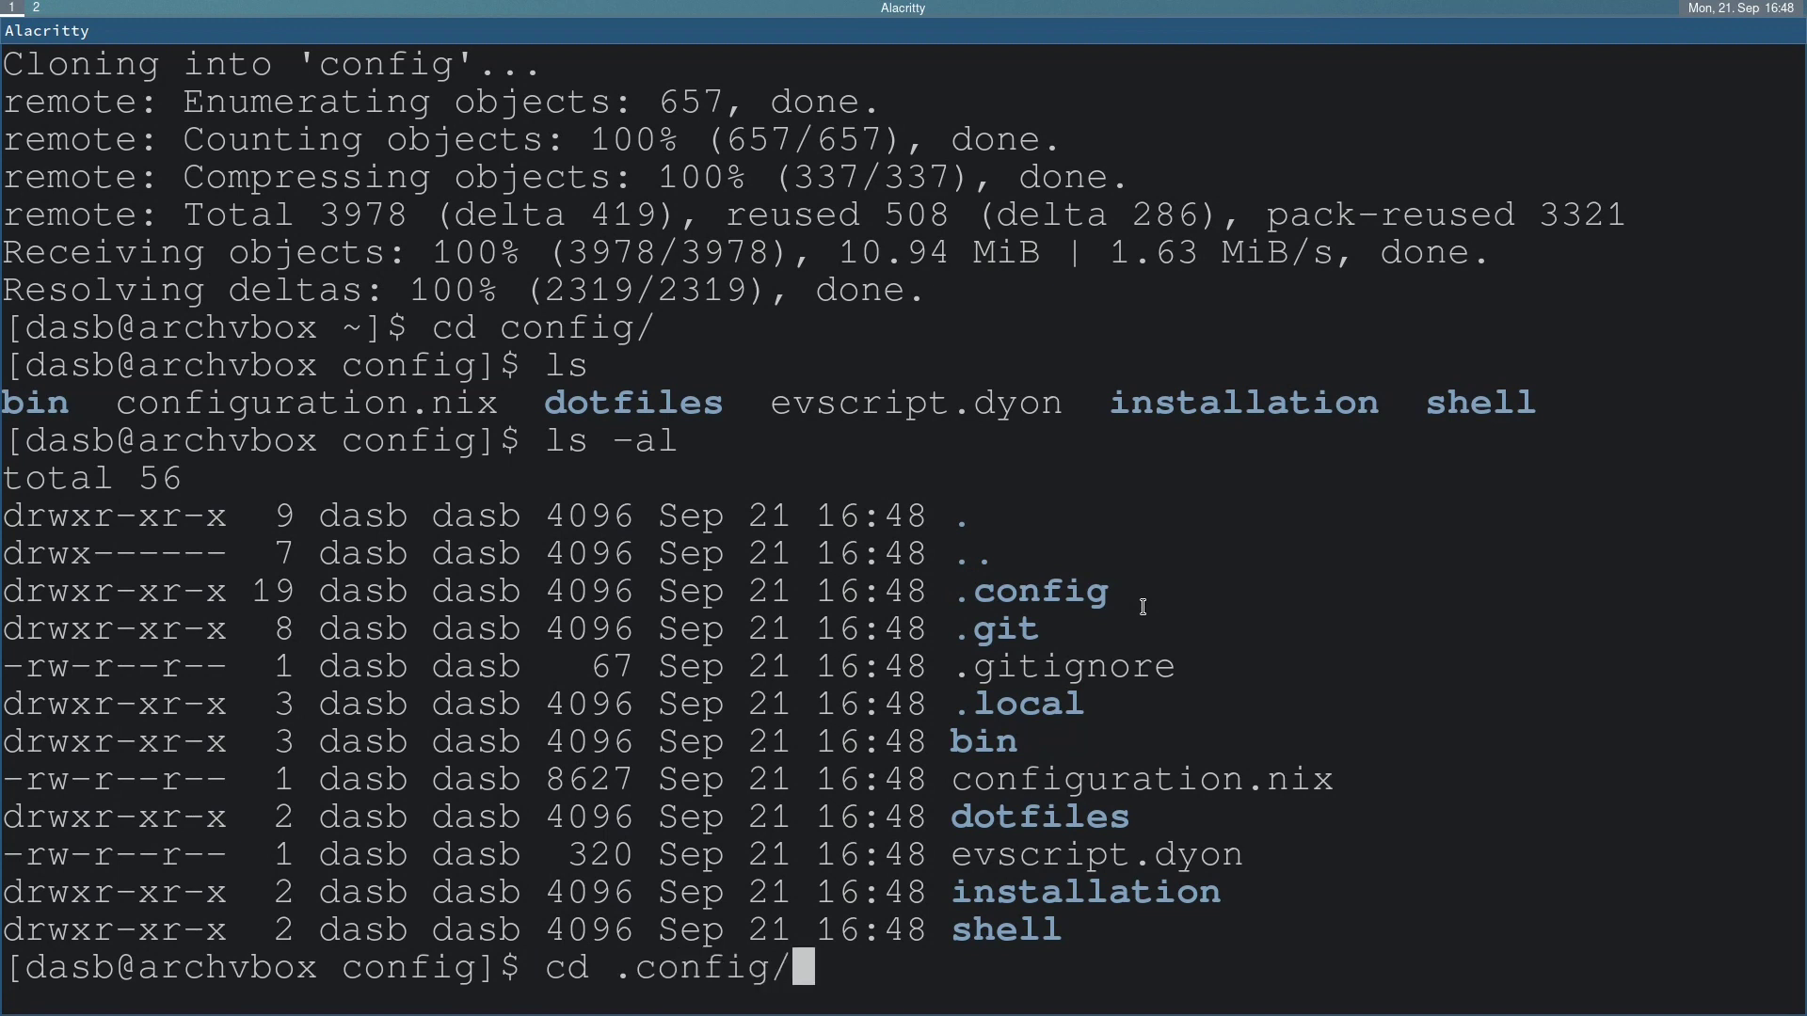
pyautogui.press('Return')
pyautogui.write('ls')
pyautogui.press('Return')
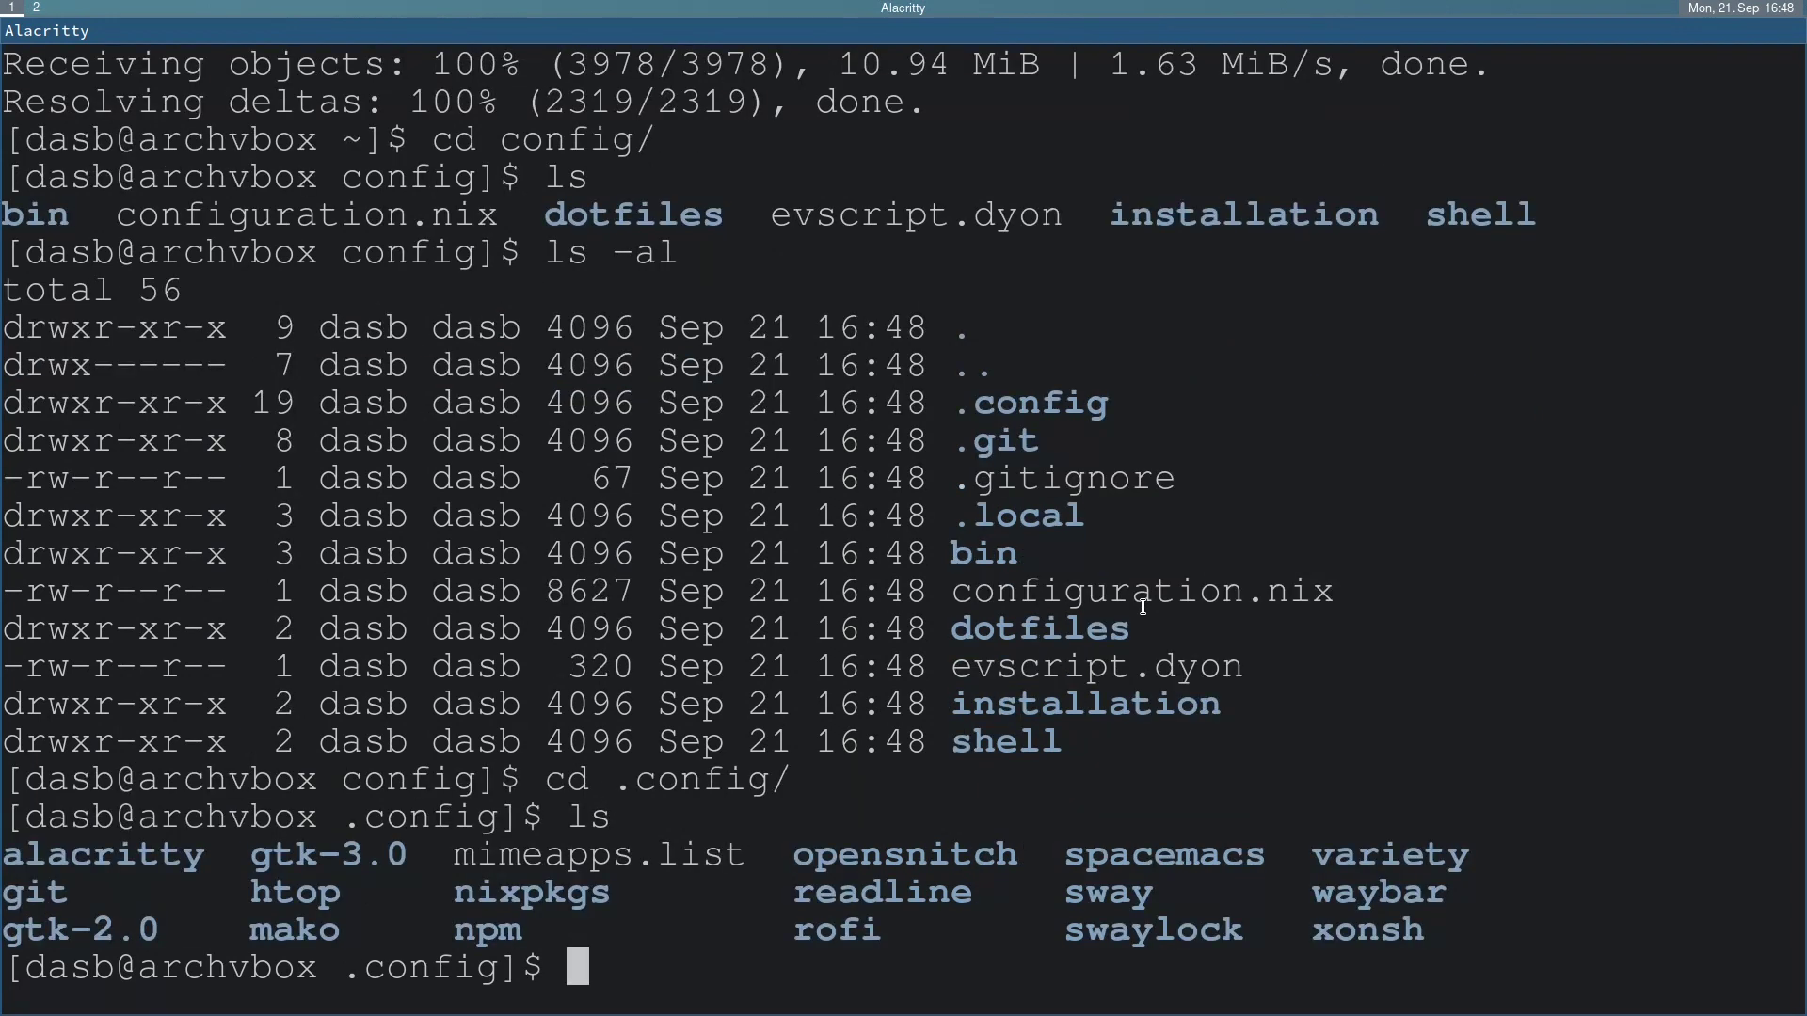
pyautogui.doubleClick(1356, 892)
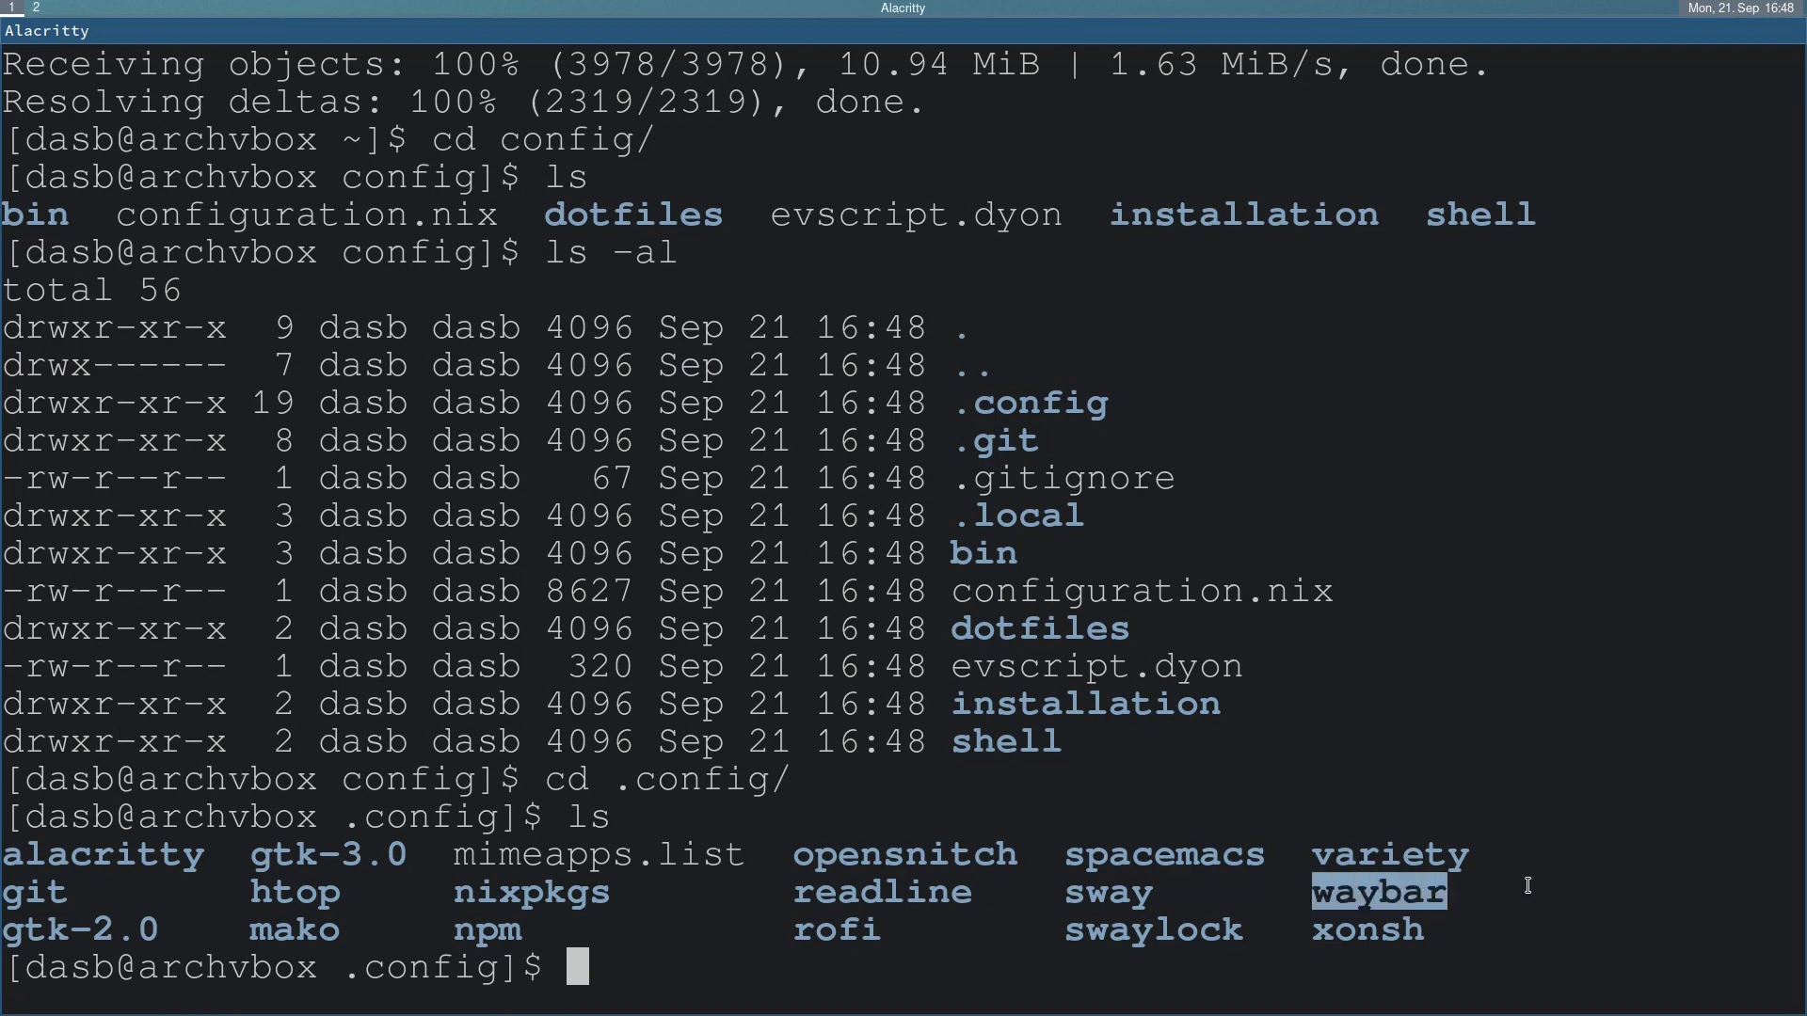
pyautogui.click(1527, 886)
pyautogui.write('cd way')
pyautogui.press('Tab')
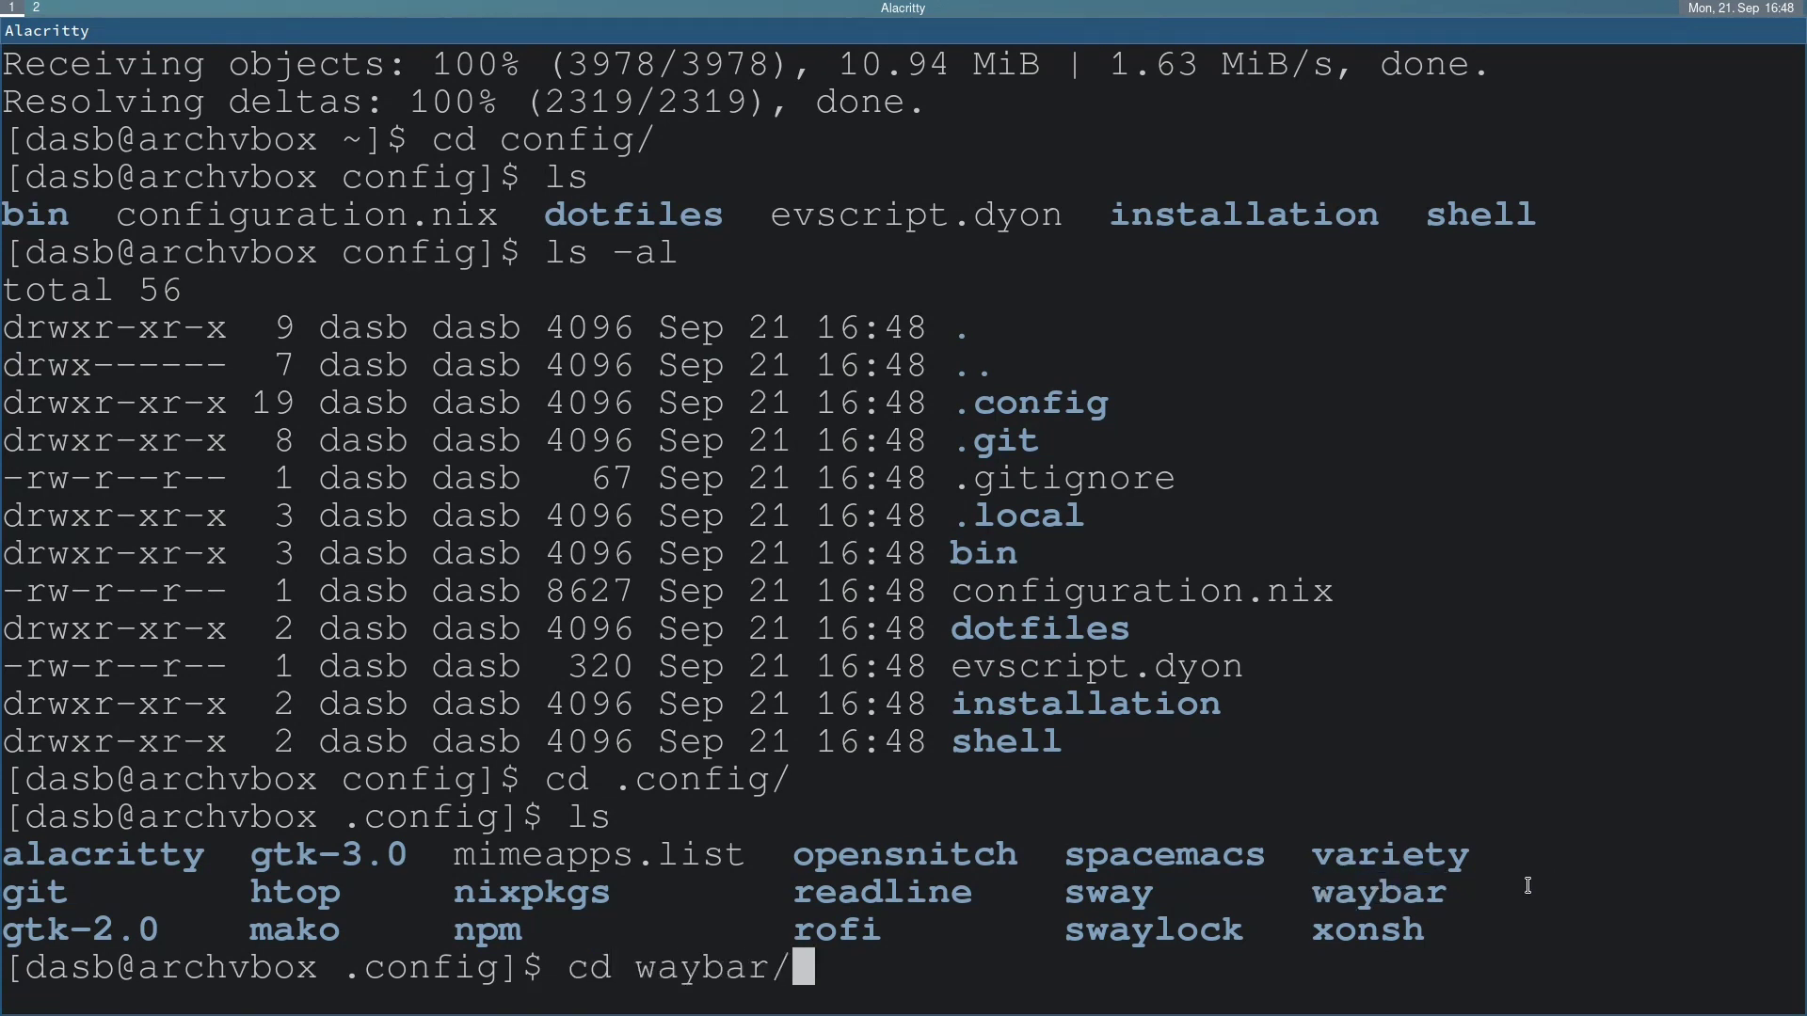
pyautogui.press('Return')
pyautogui.write('ls')
pyautogui.press('Return')
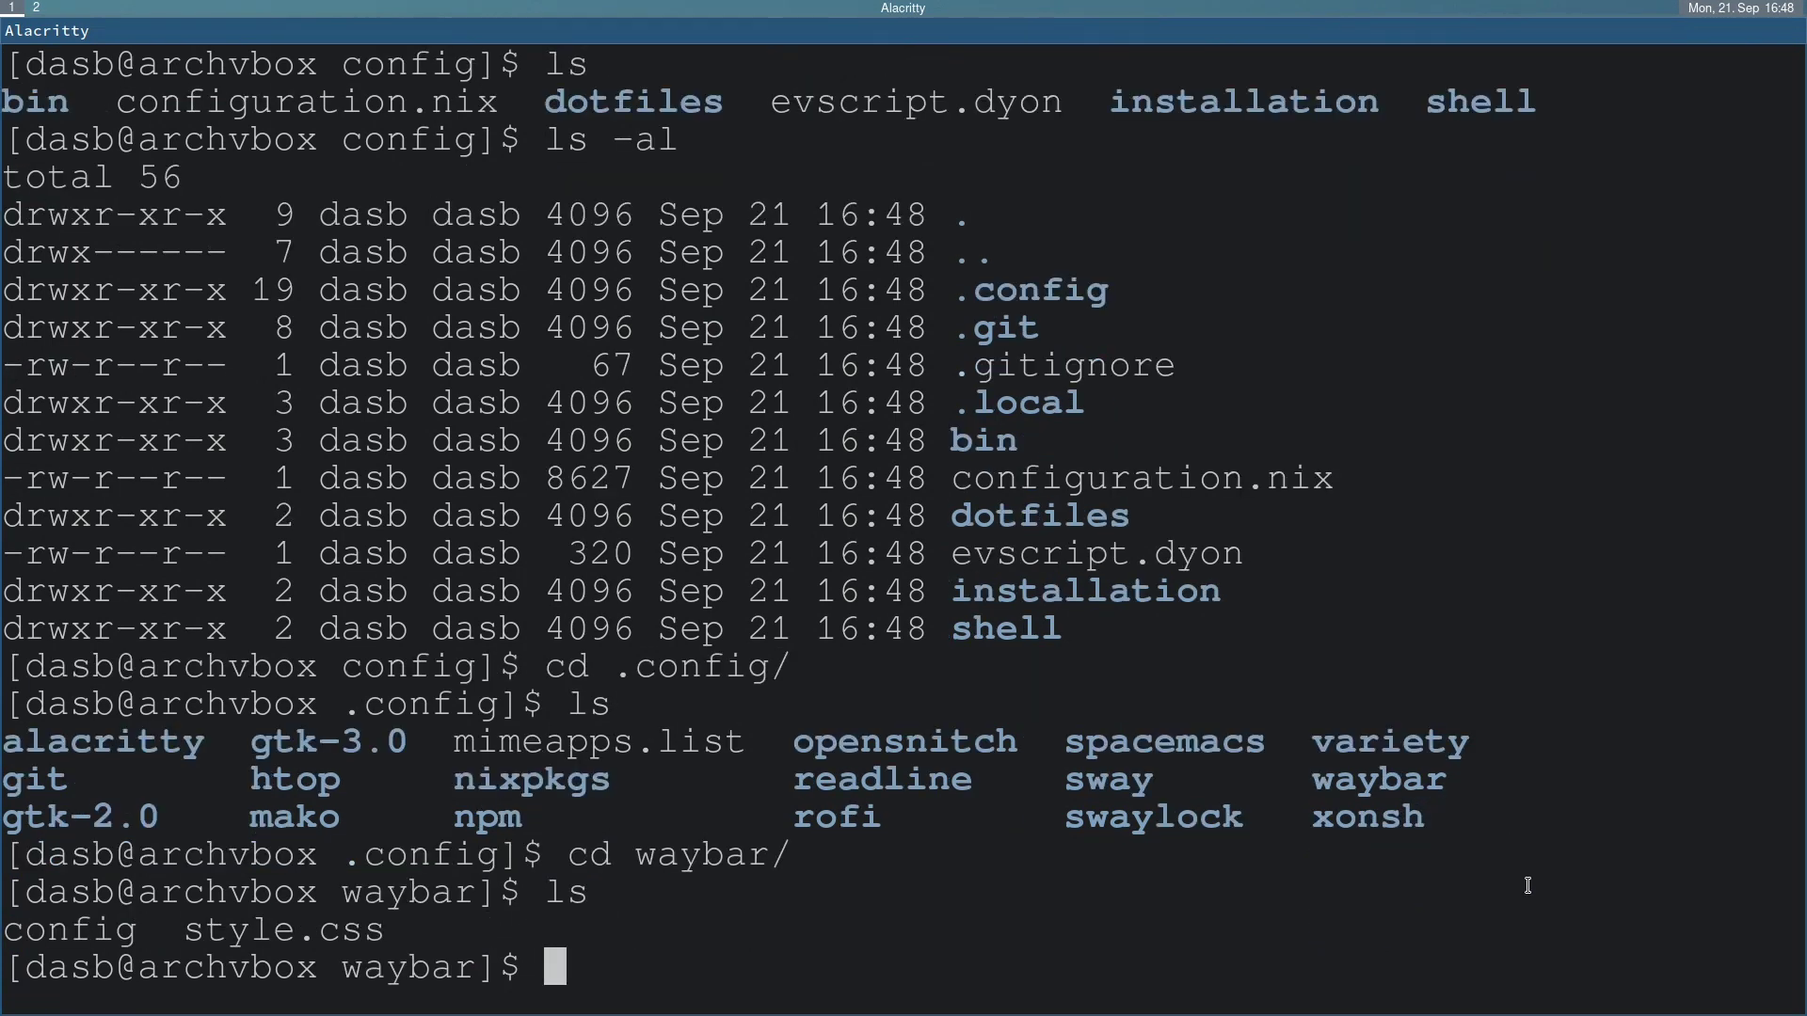
pyautogui.hotkey('ctrl', 'l')
# Step: Run cp config style.css ~/.config/waybar/ and clear the terminal
pyautogui.write('cp')
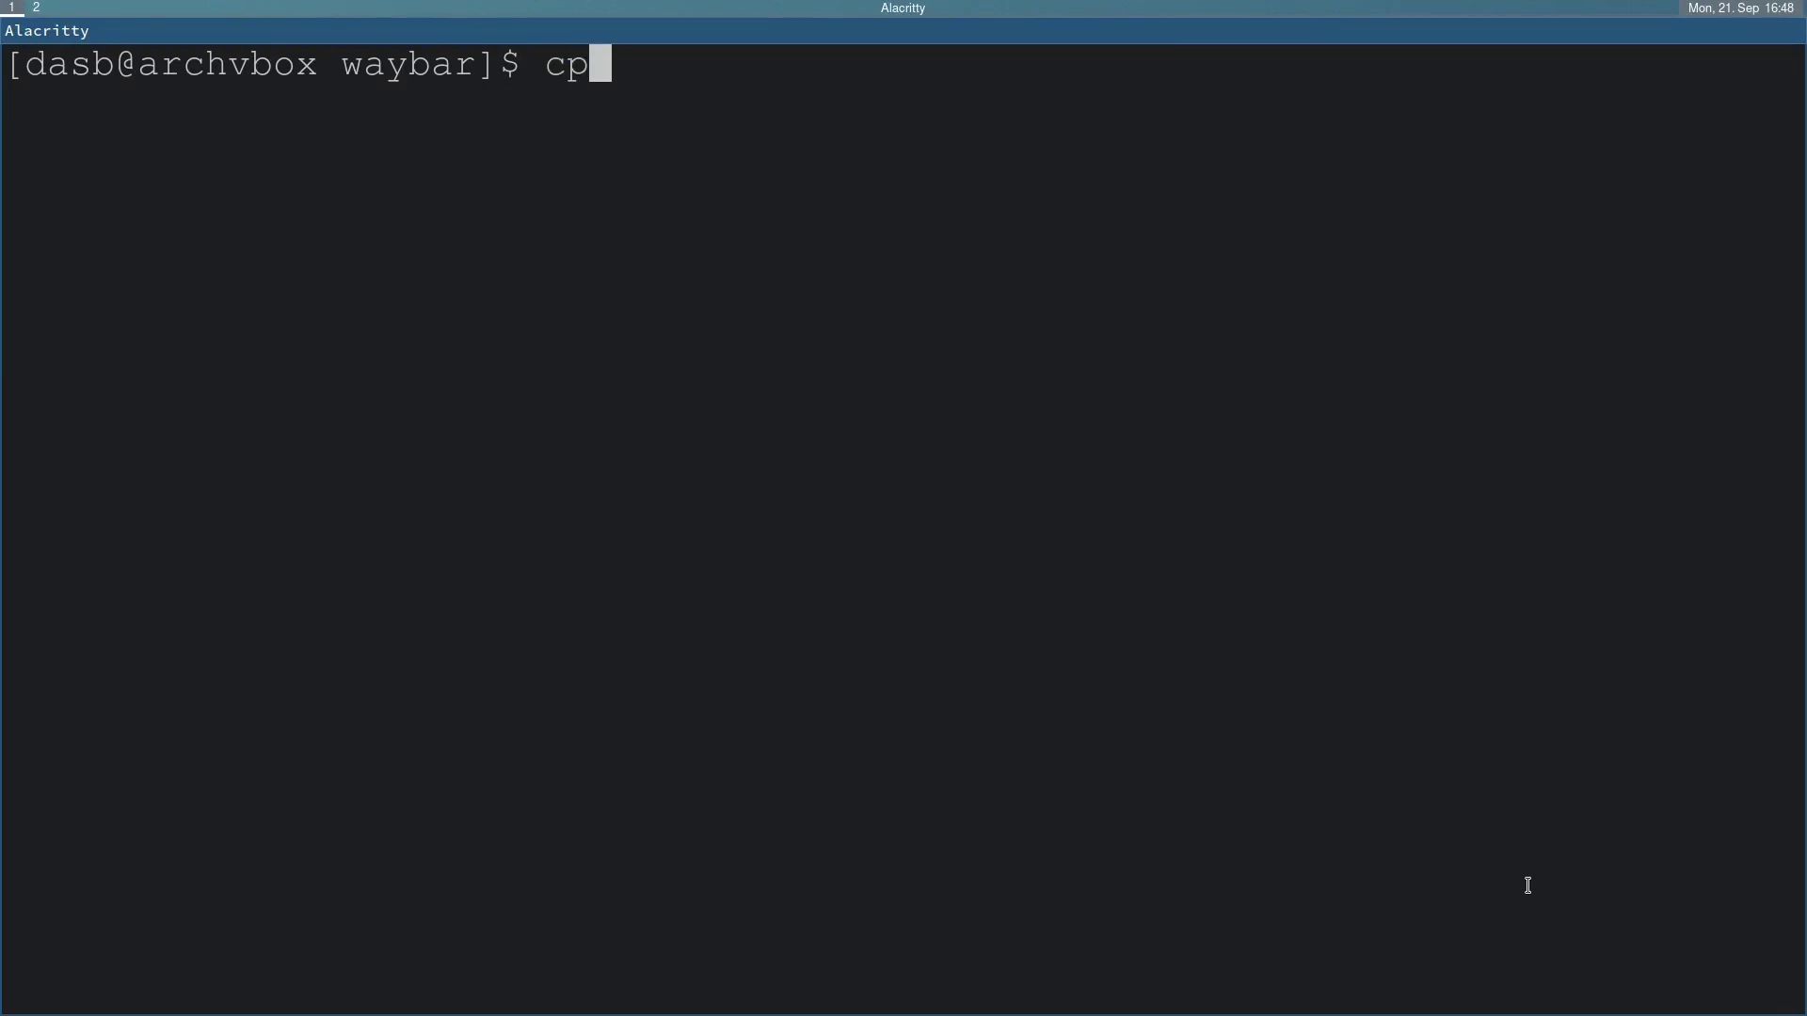
pyautogui.press('Tab')
pyautogui.press('Tab')
pyautogui.write('c')
pyautogui.press('Tab')
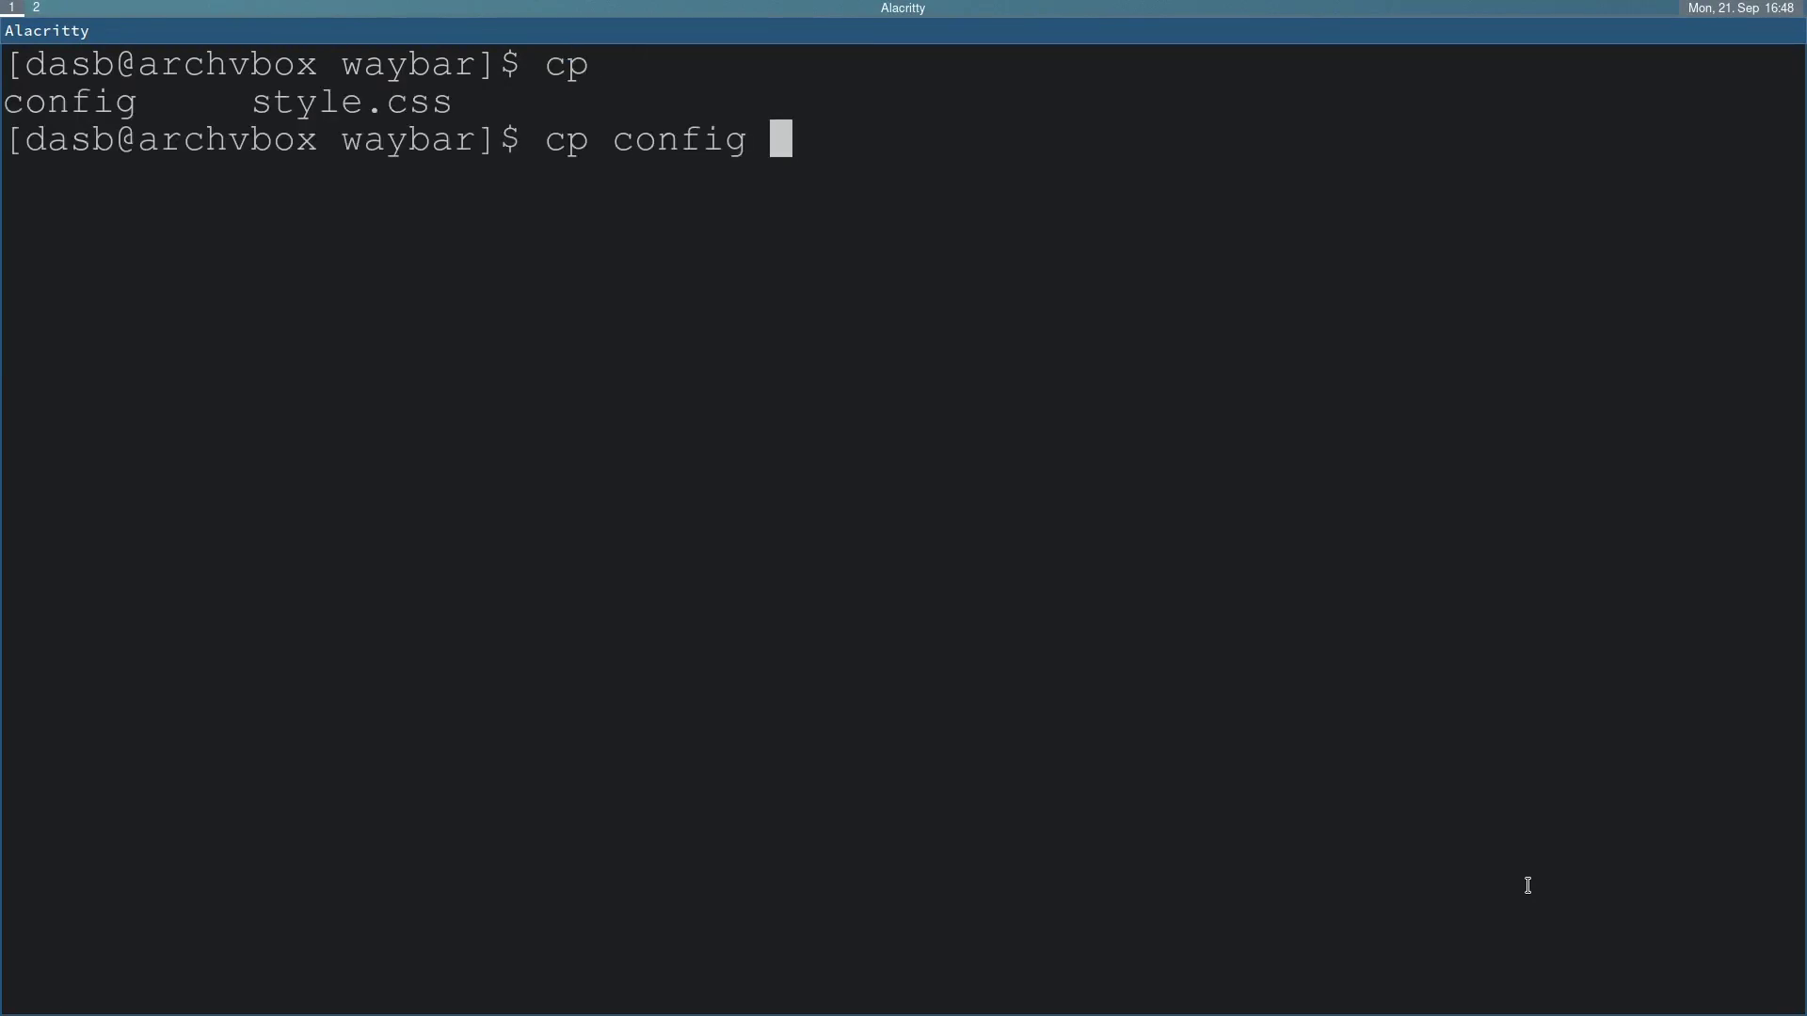
pyautogui.write('st')
pyautogui.press('Tab')
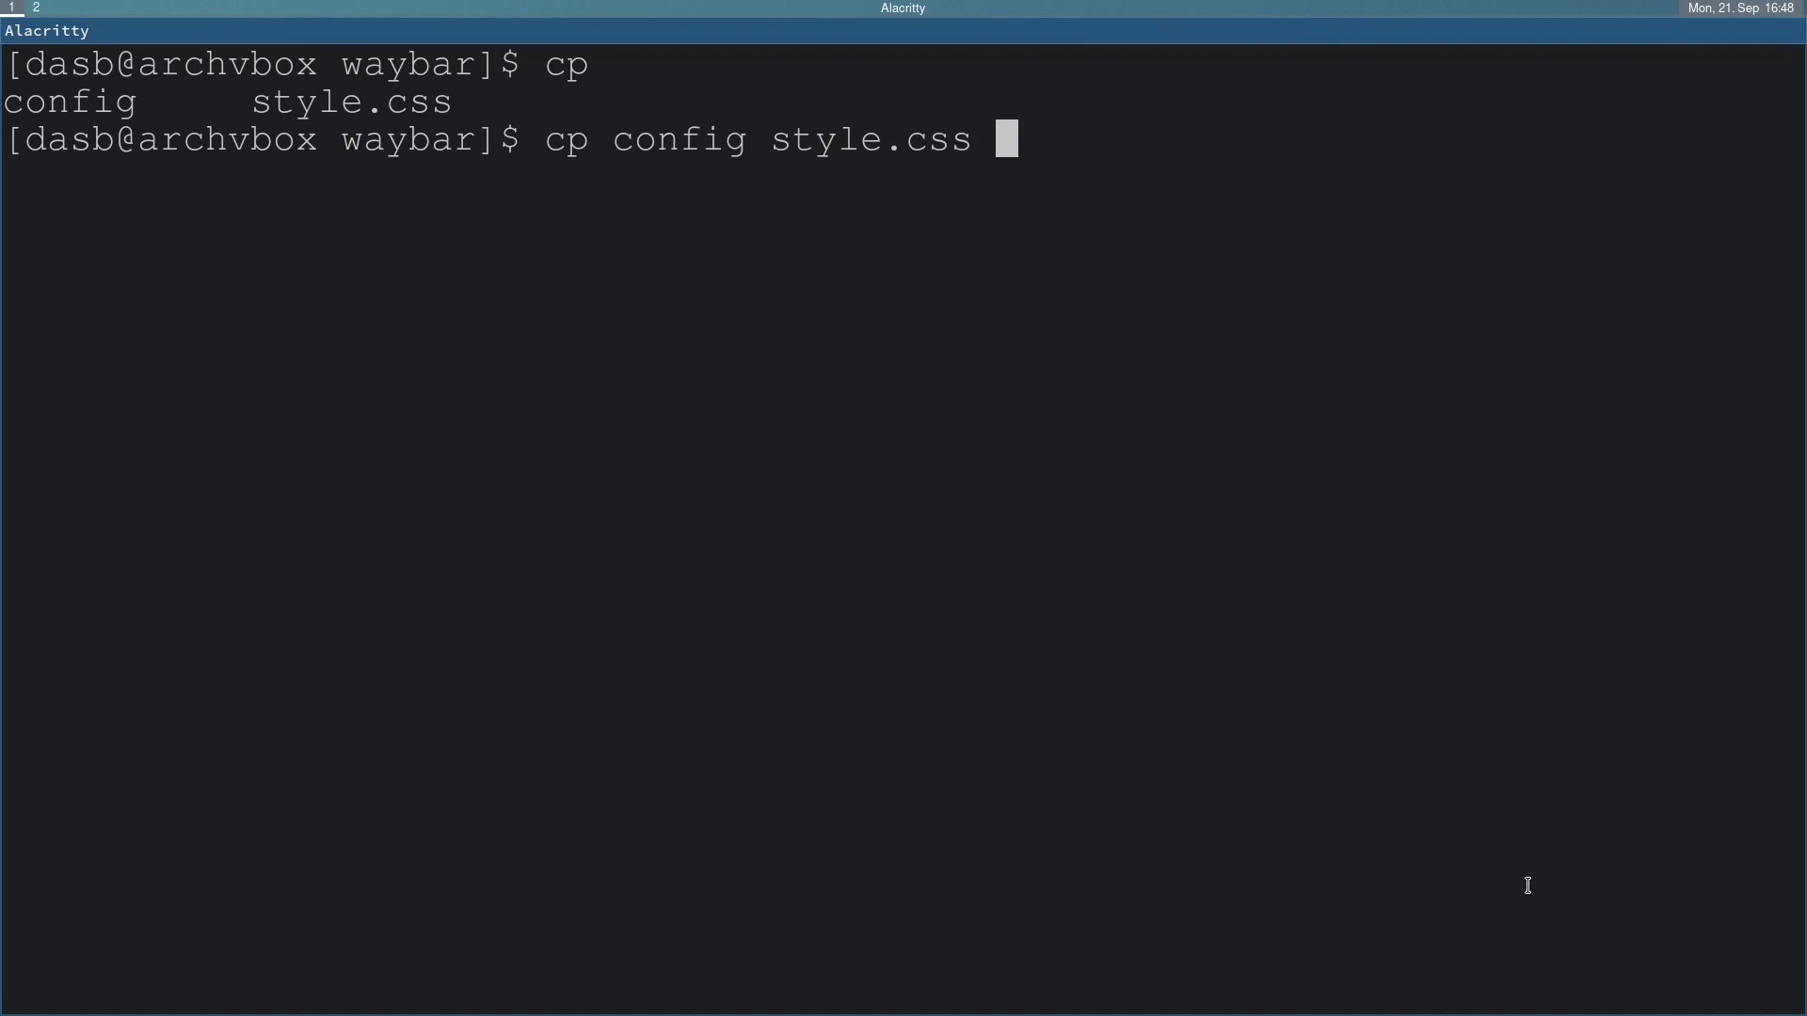
pyautogui.write('.con')
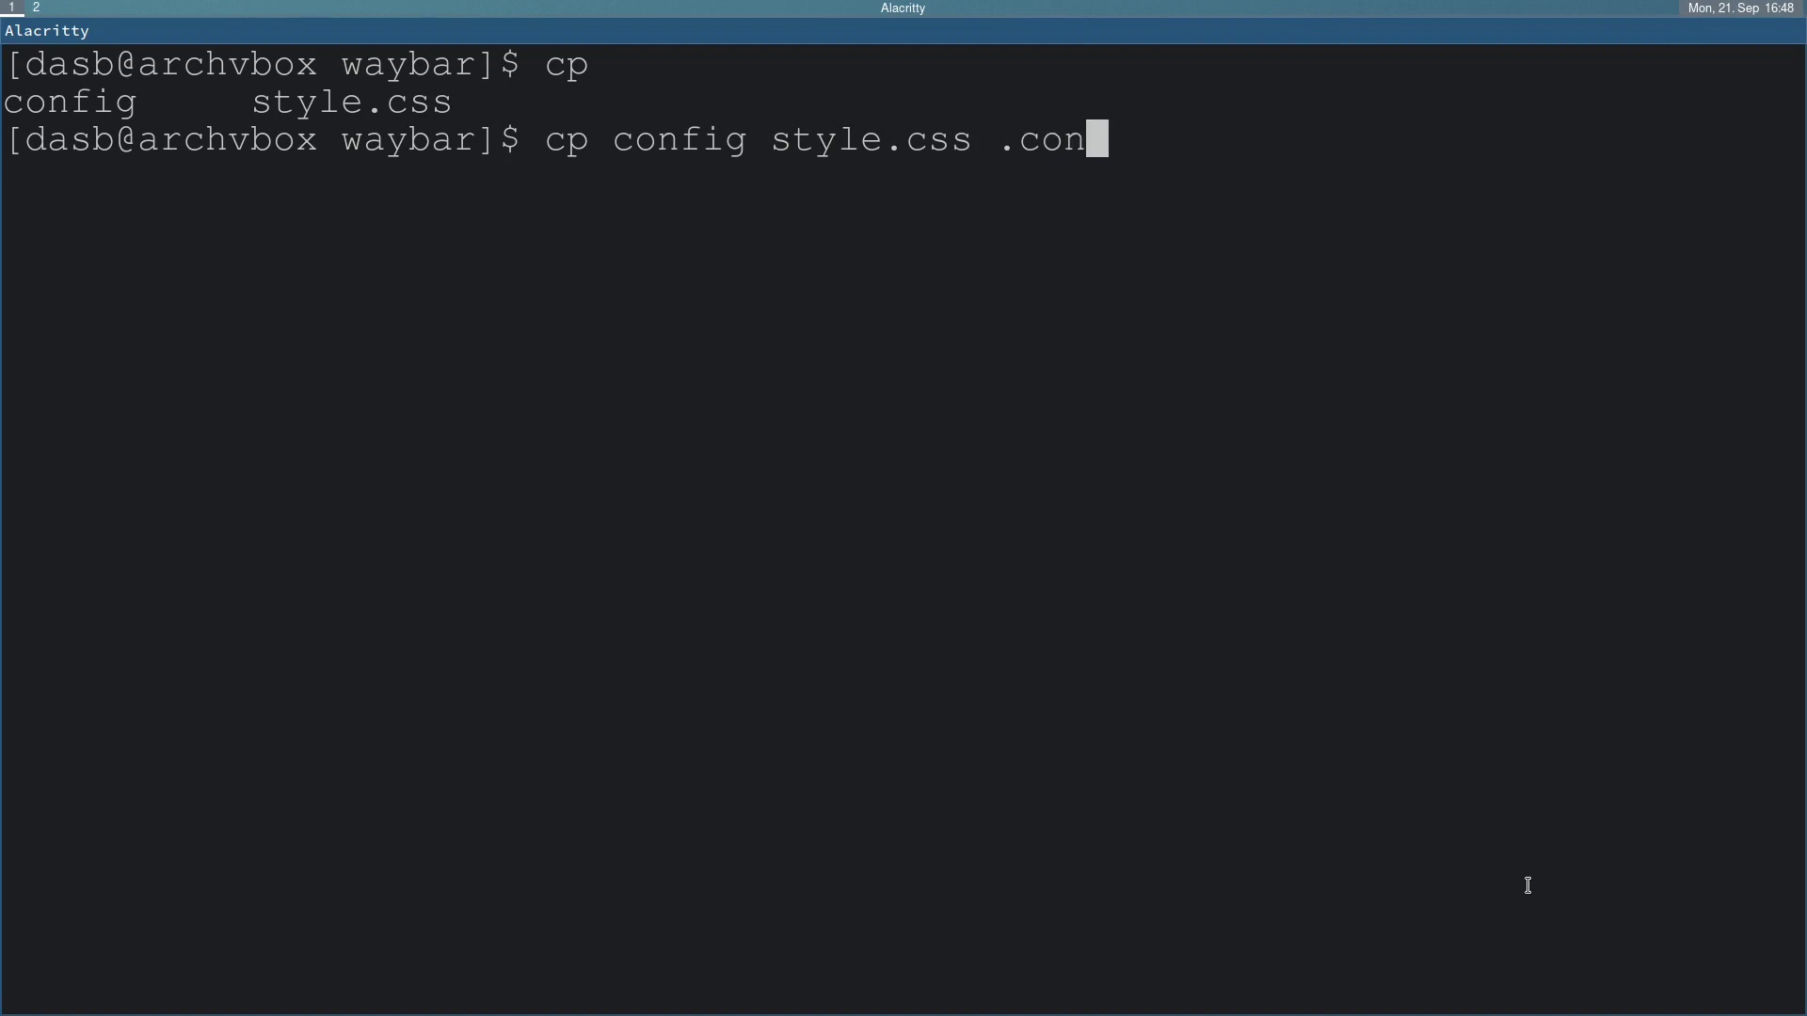
pyautogui.write('fi')
pyautogui.press('BackSpace')
pyautogui.press('BackSpace')
pyautogui.press('BackSpace')
pyautogui.press('BackSpace')
pyautogui.press('BackSpace')
pyautogui.press('BackSpace')
pyautogui.write('~/.')
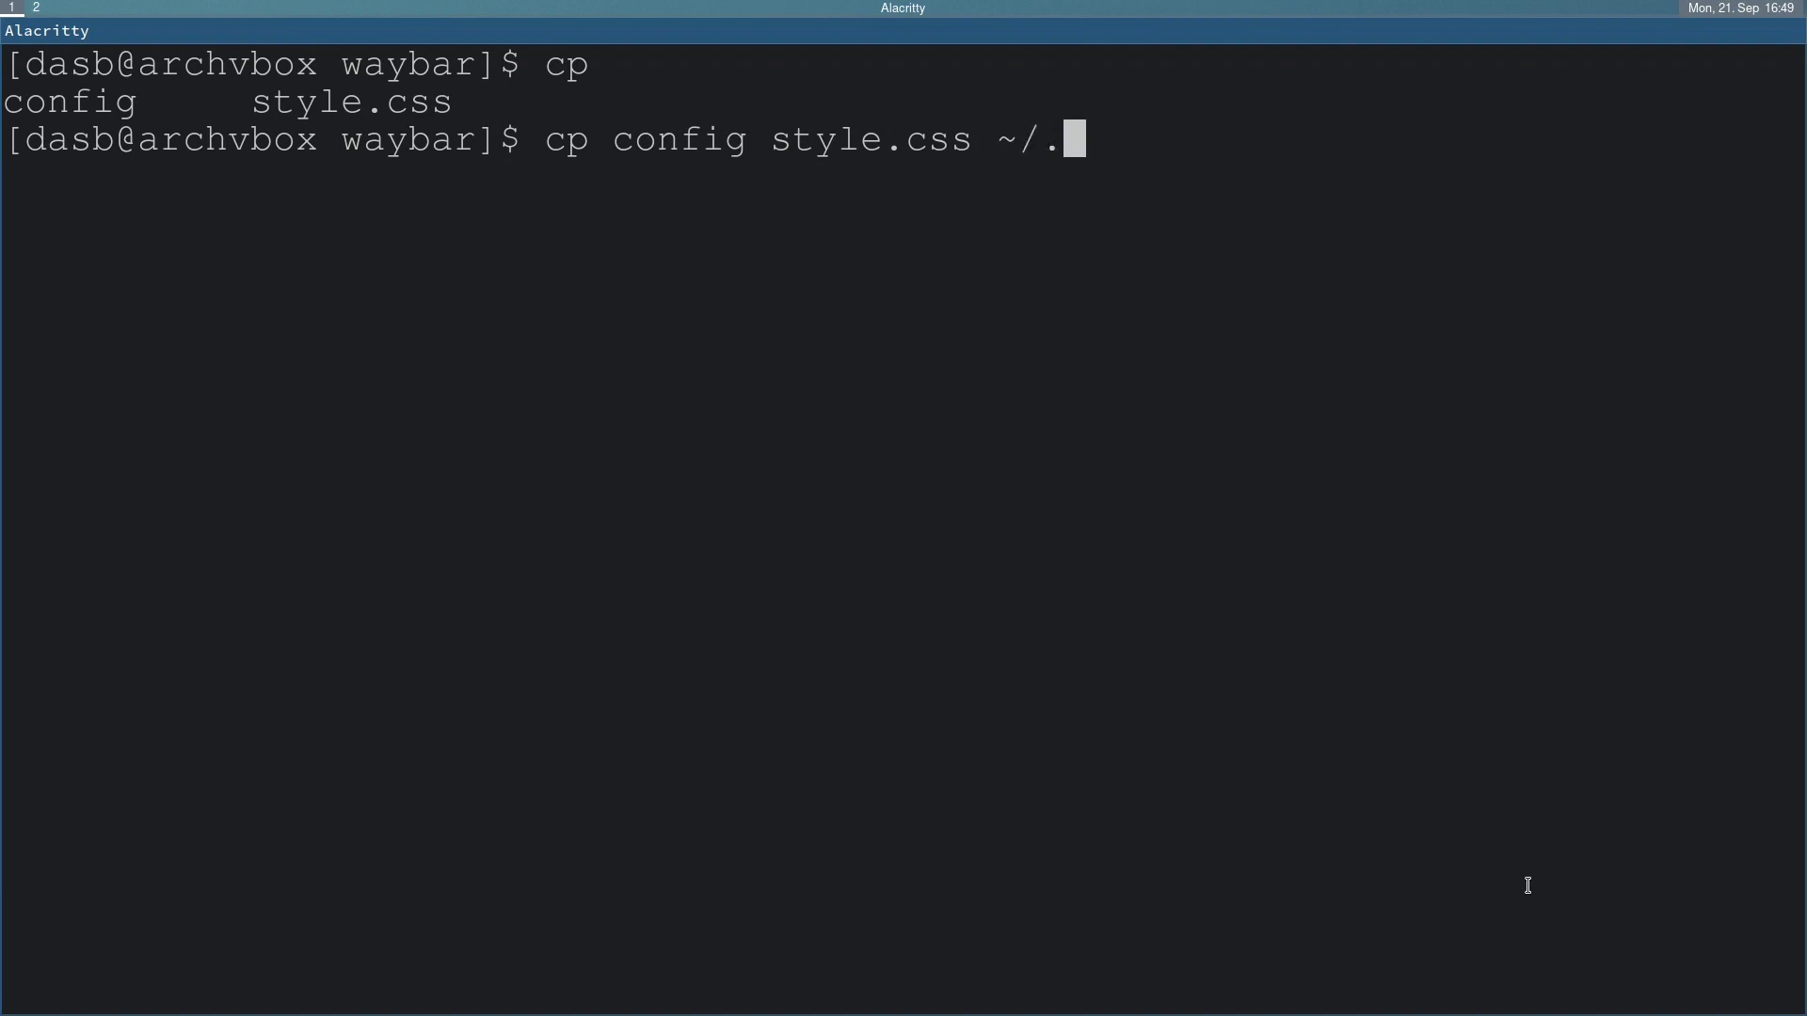
pyautogui.write('co')
pyautogui.press('Tab')
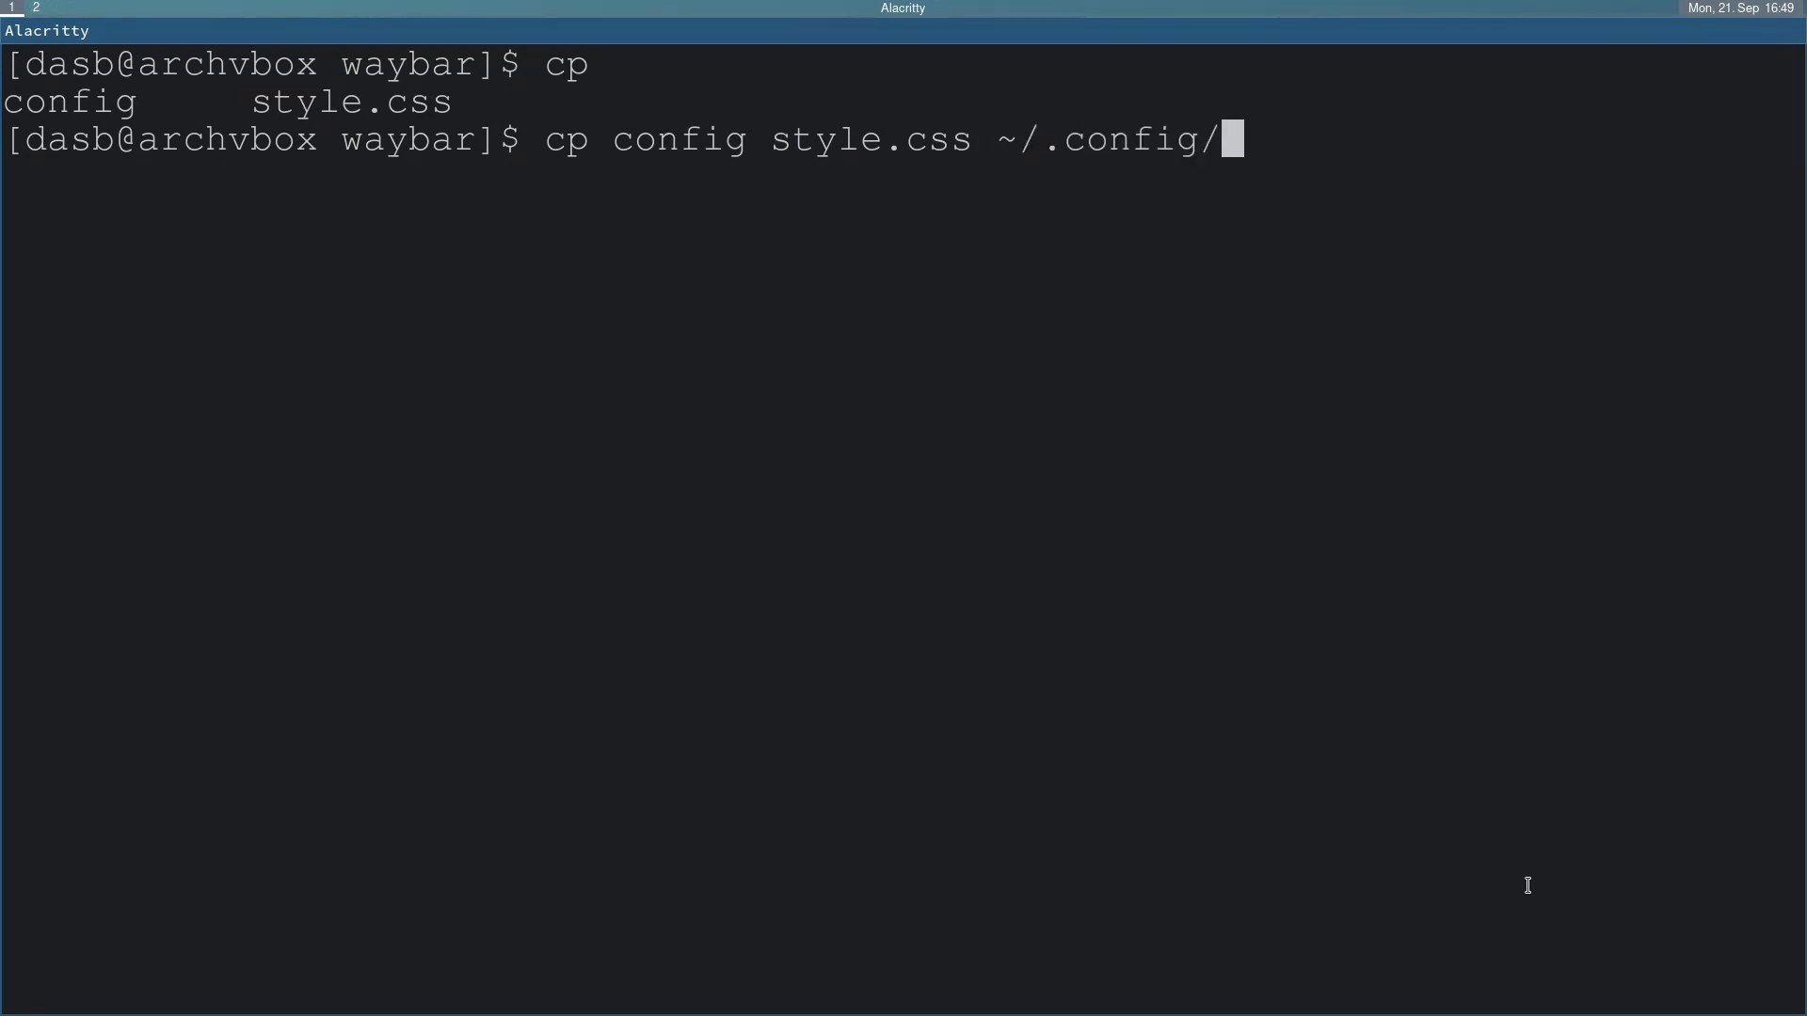
pyautogui.write('wayb')
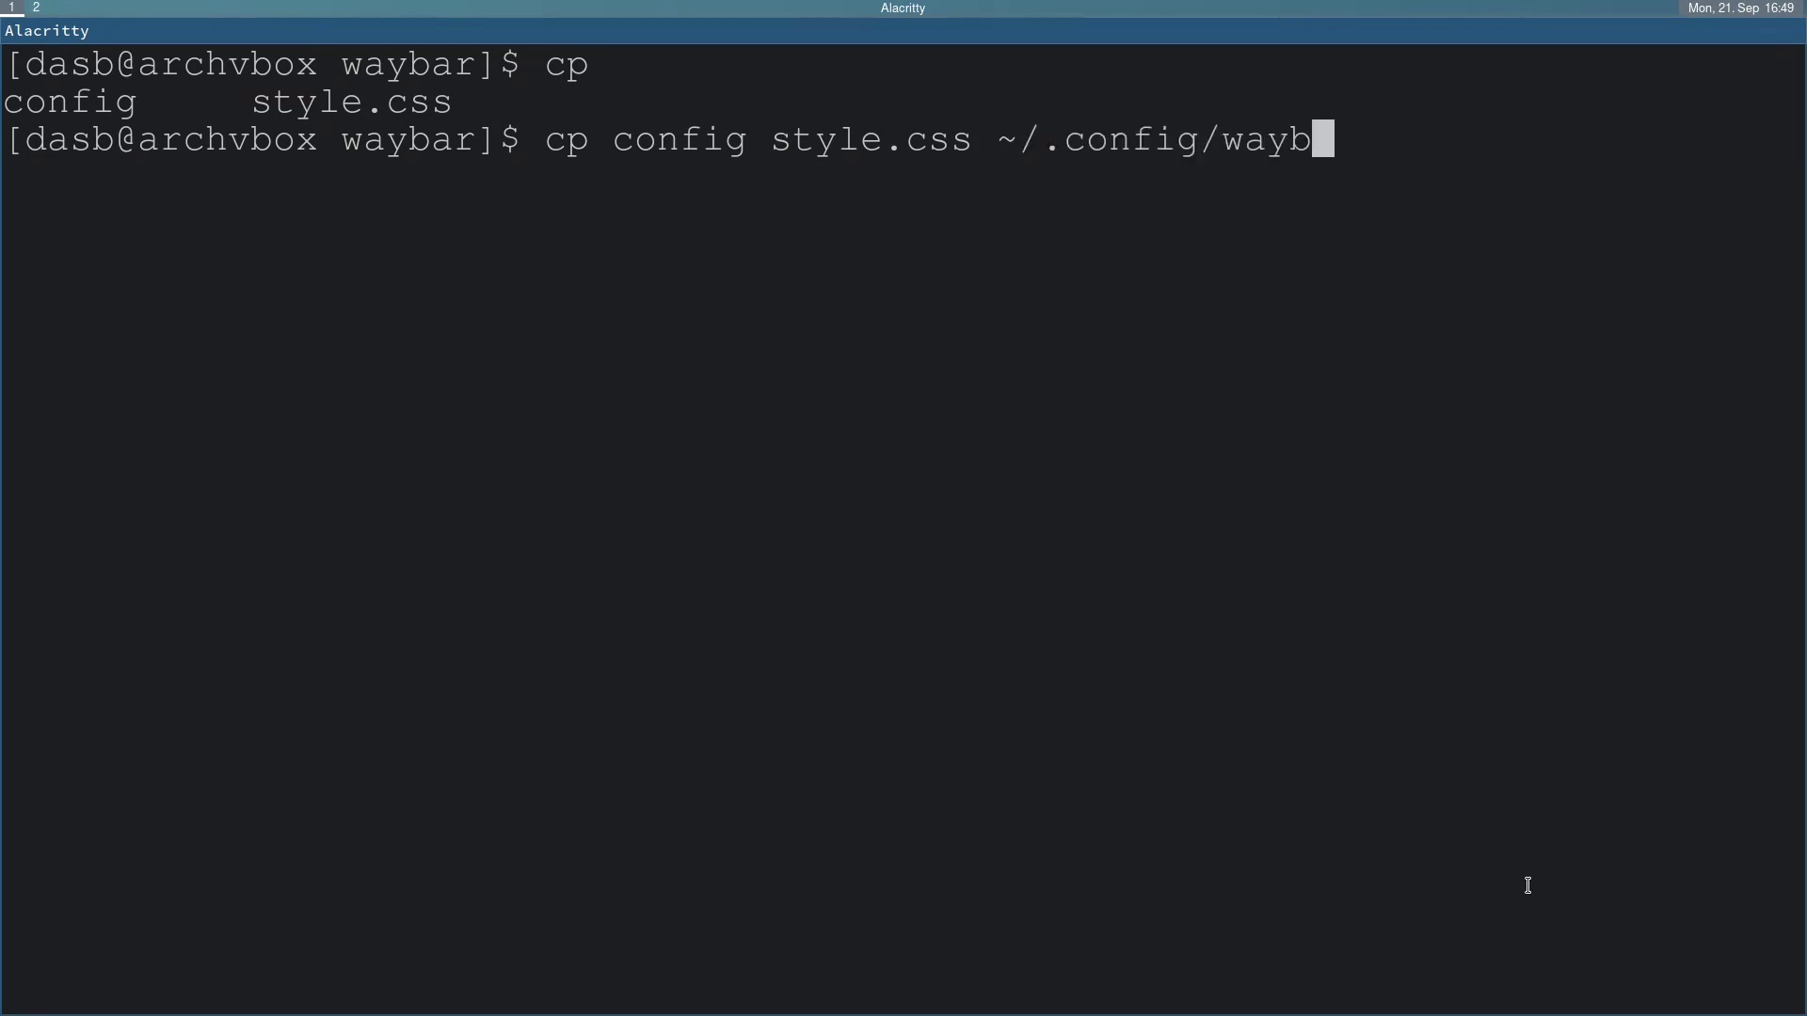
pyautogui.press('Tab')
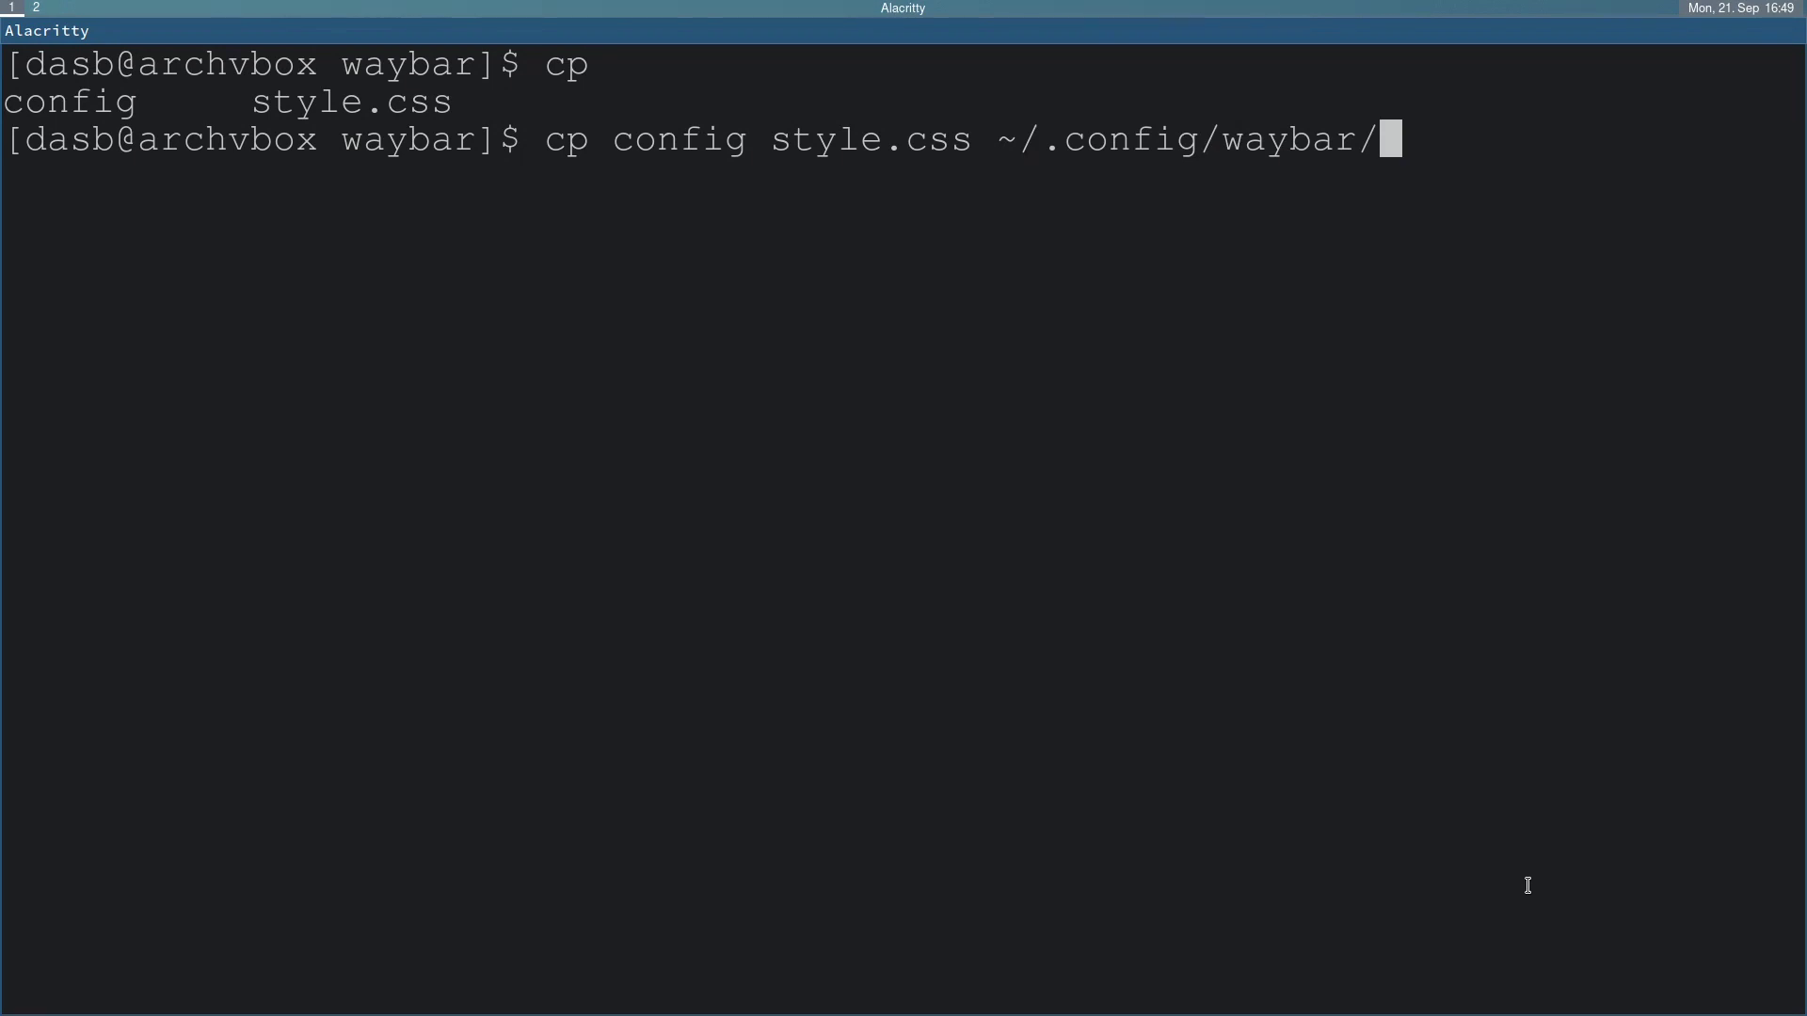
pyautogui.press('Return')
pyautogui.hotkey('ctrl', 'l')
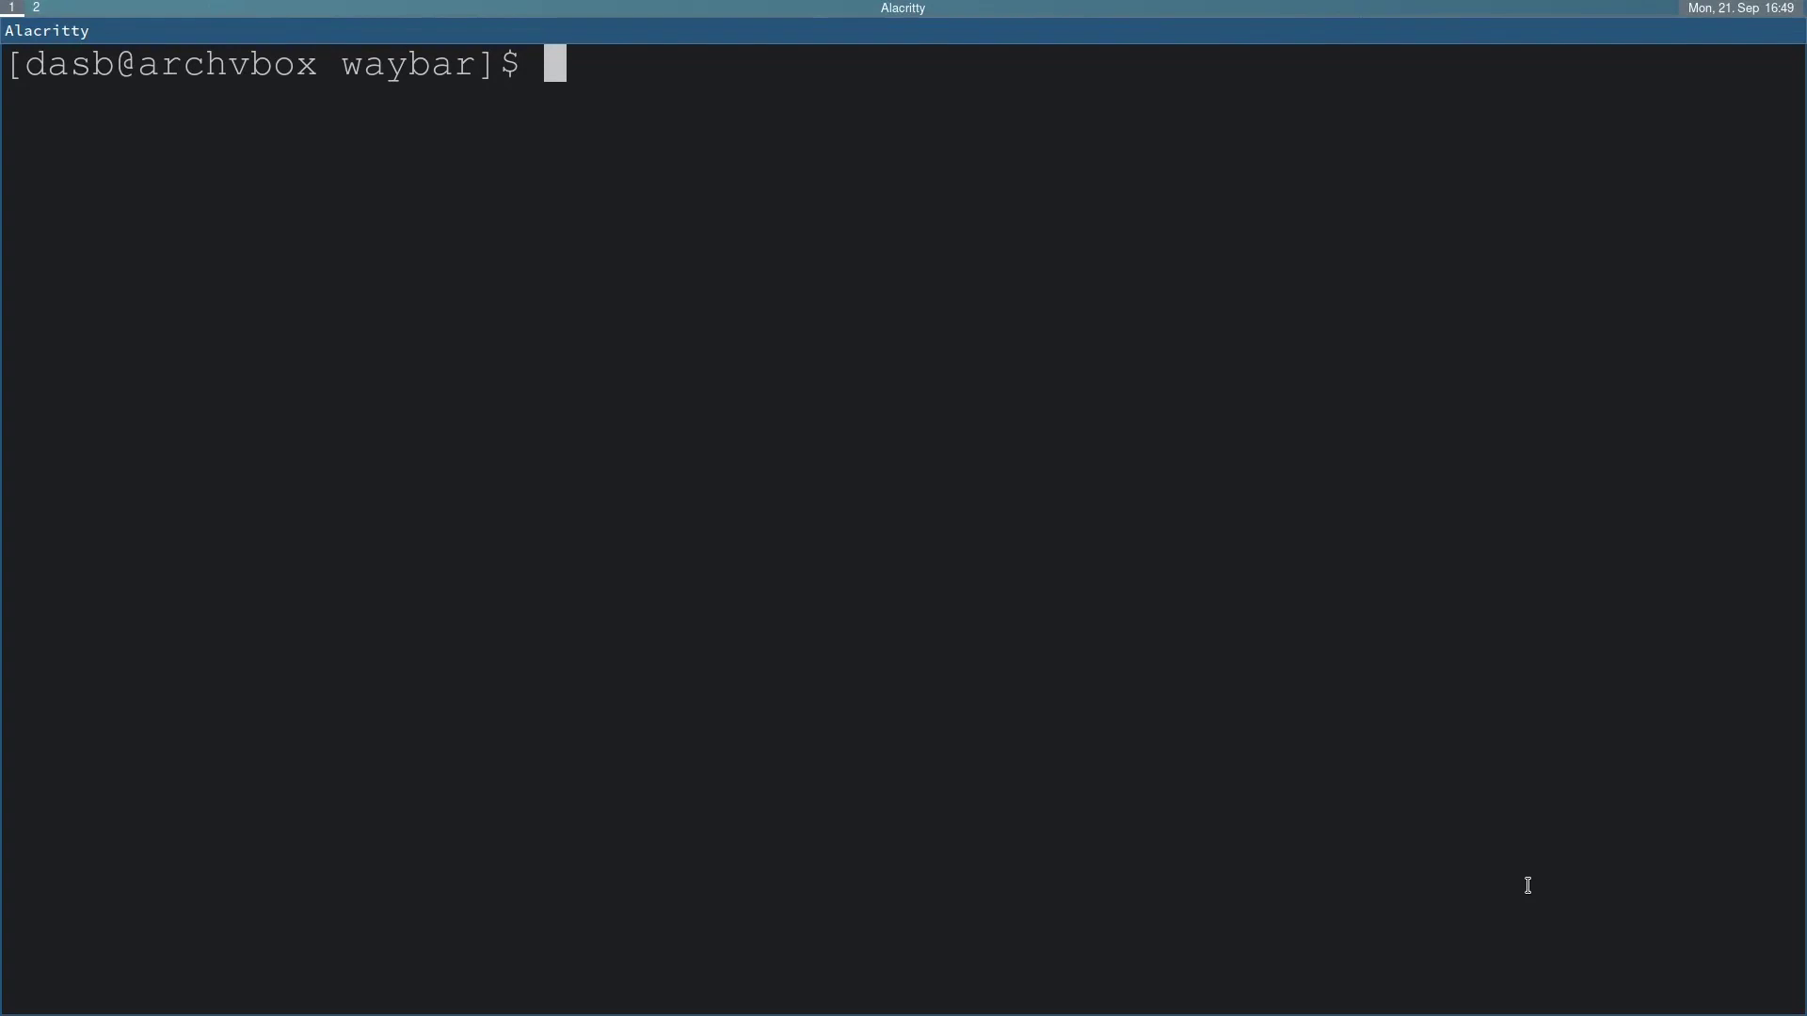
# Step: Reload Sway with Mod+Shift+C so Waybar replaces the default bar, then return to the browser
pyautogui.press('super+shift+c')
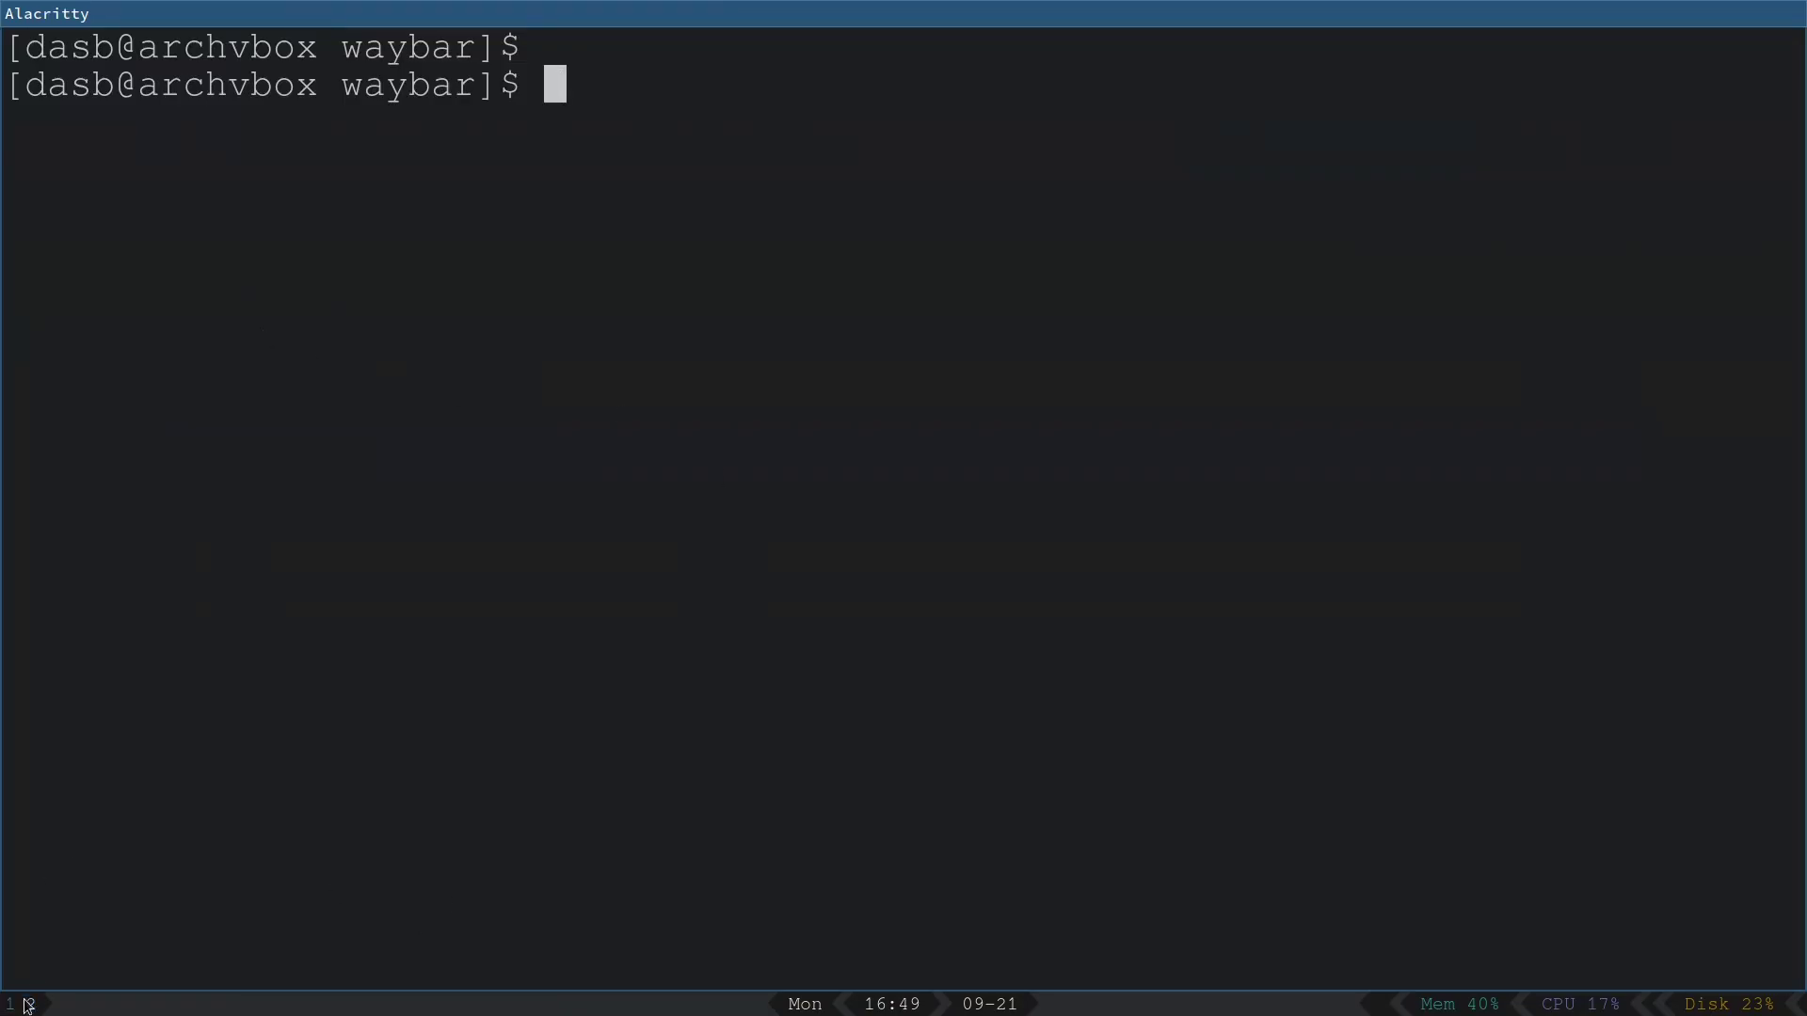
pyautogui.click(28, 1006)
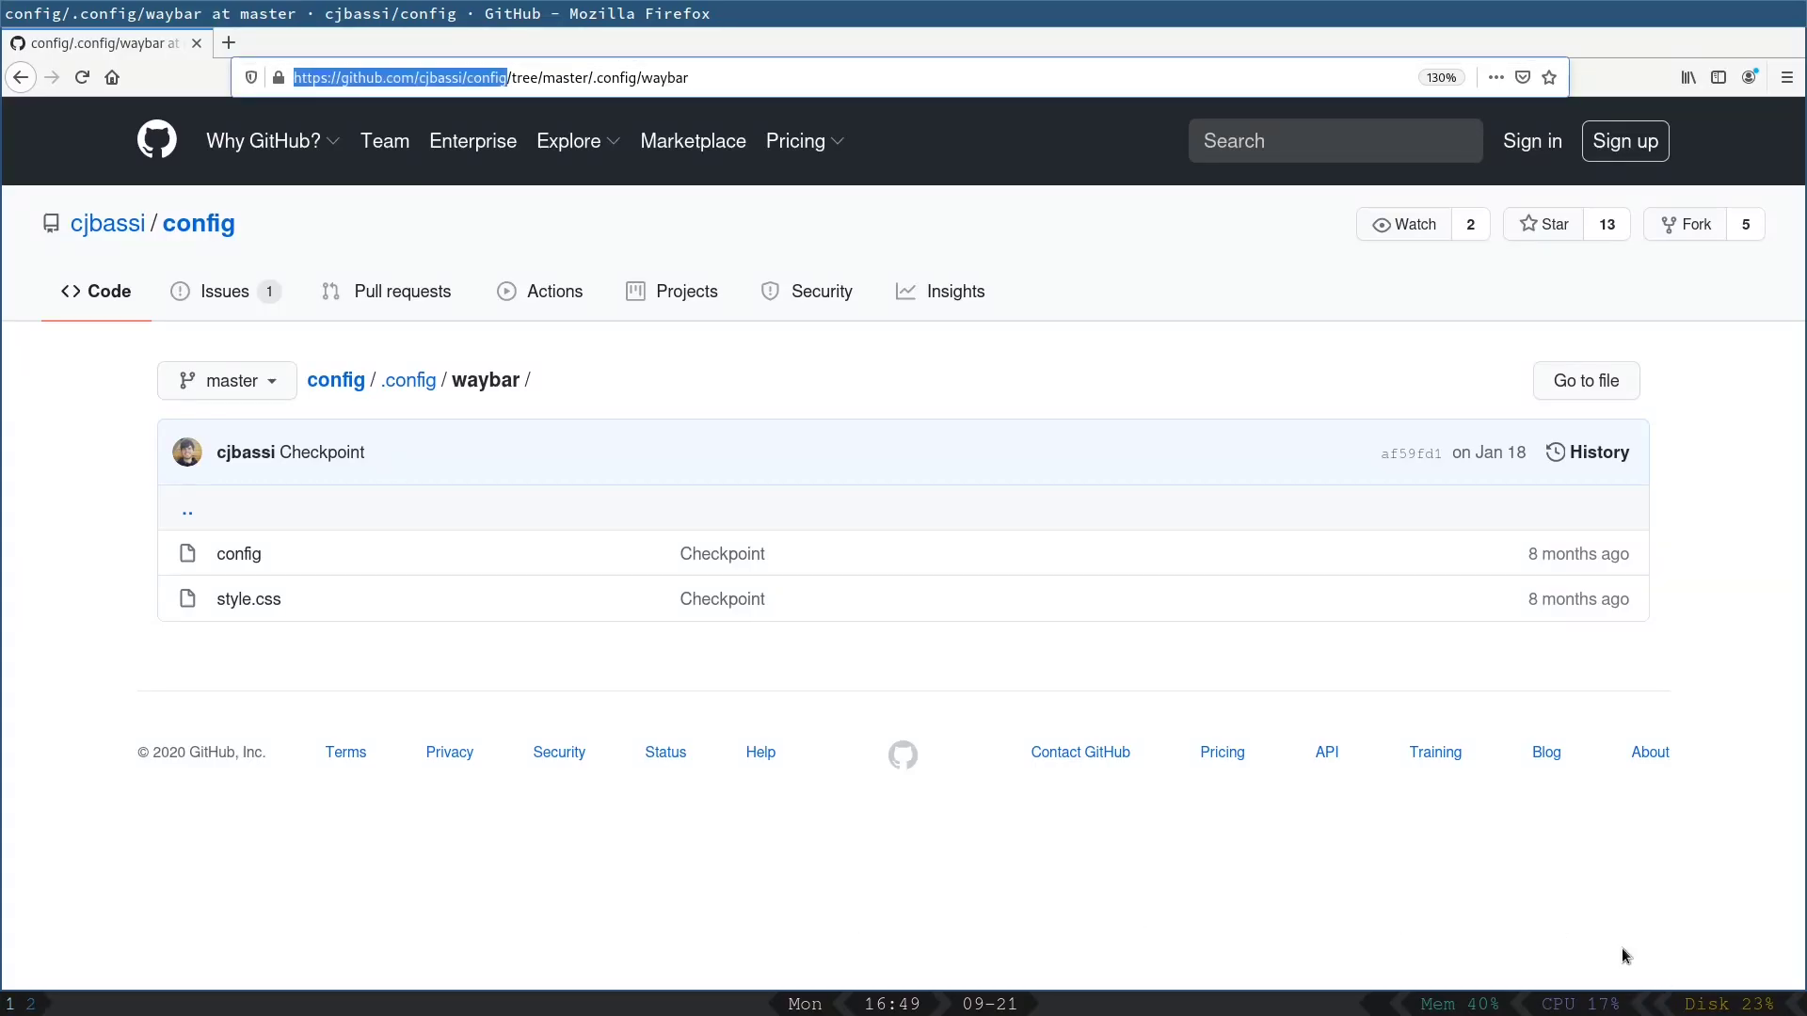
pyautogui.click(884, 386)
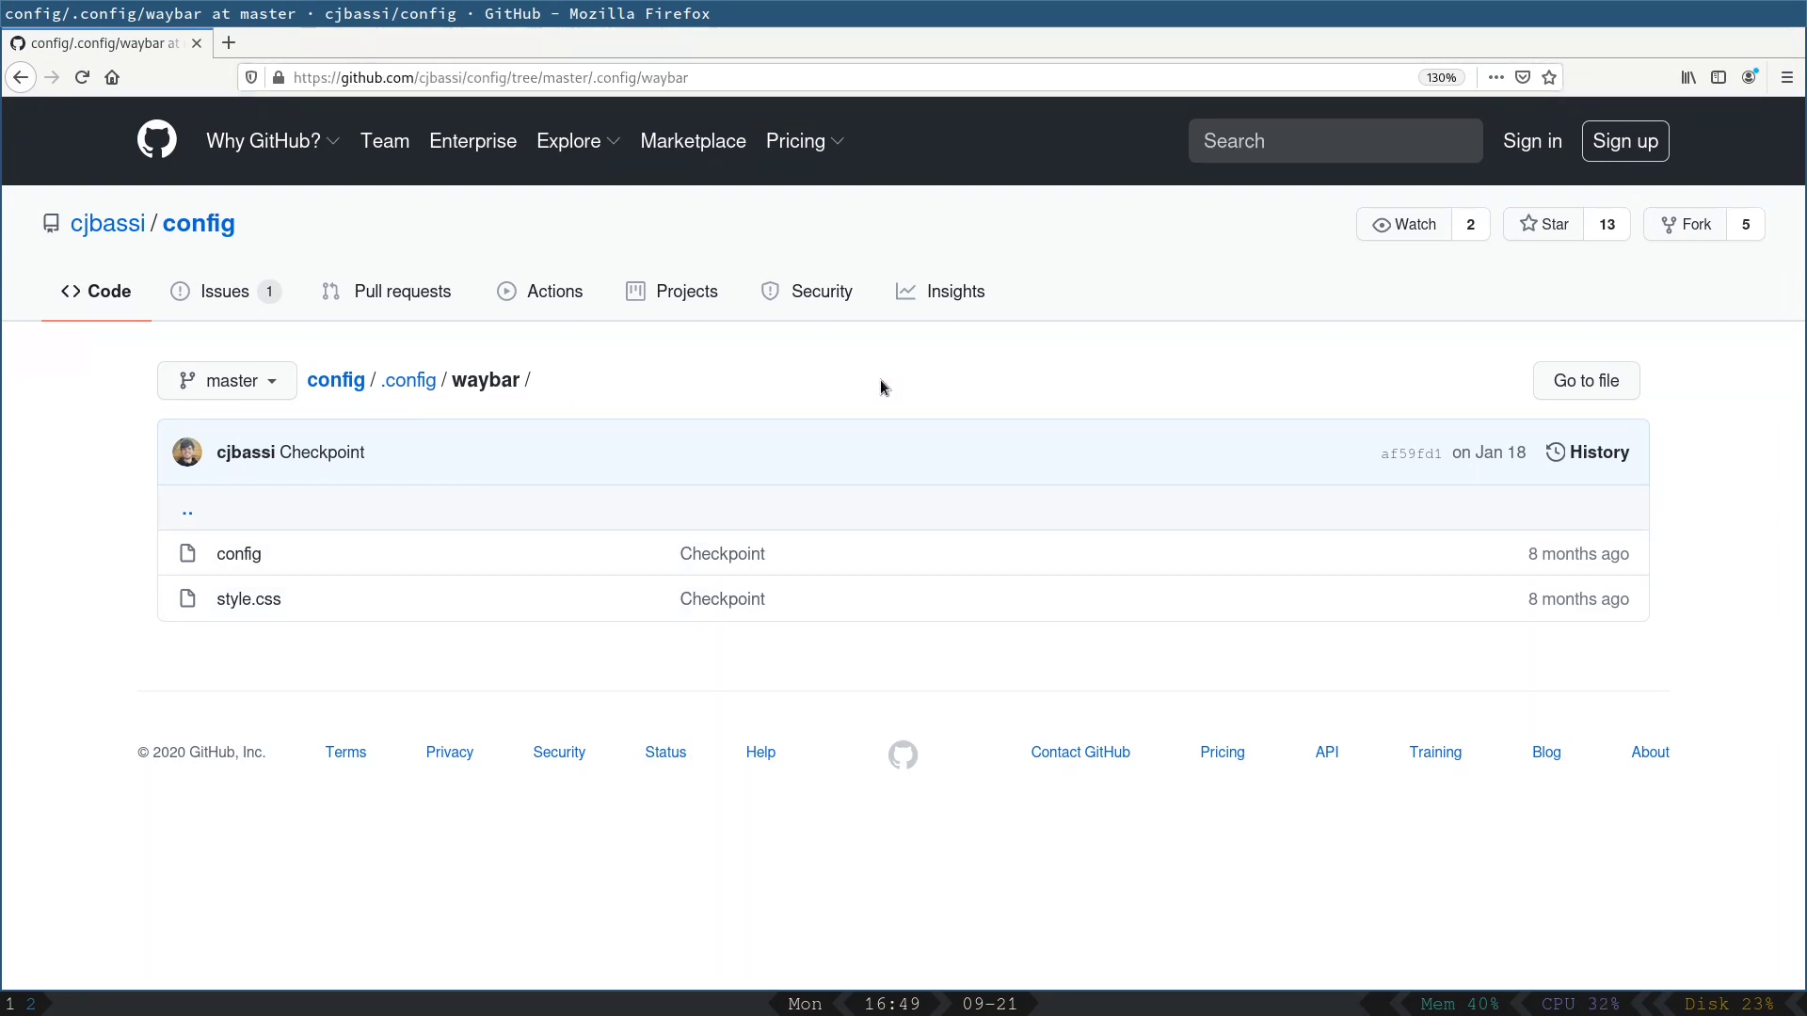
pyautogui.press('super+1')
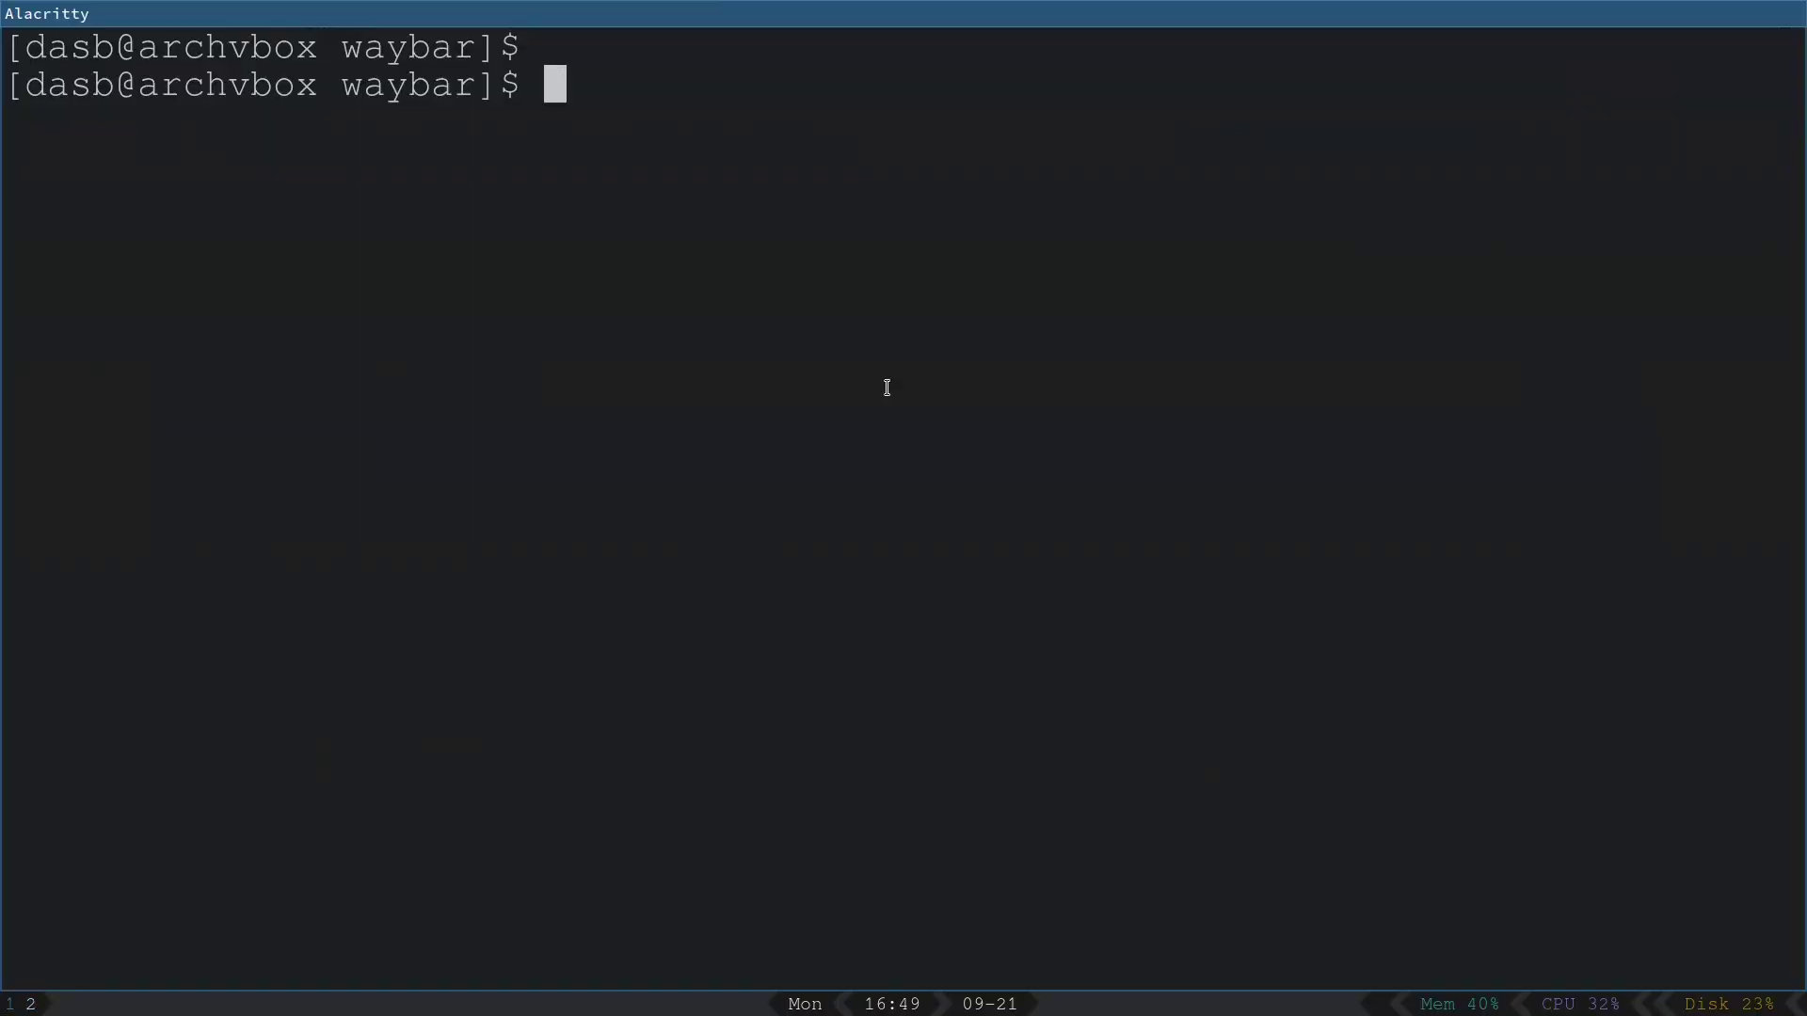
pyautogui.press('super+2')
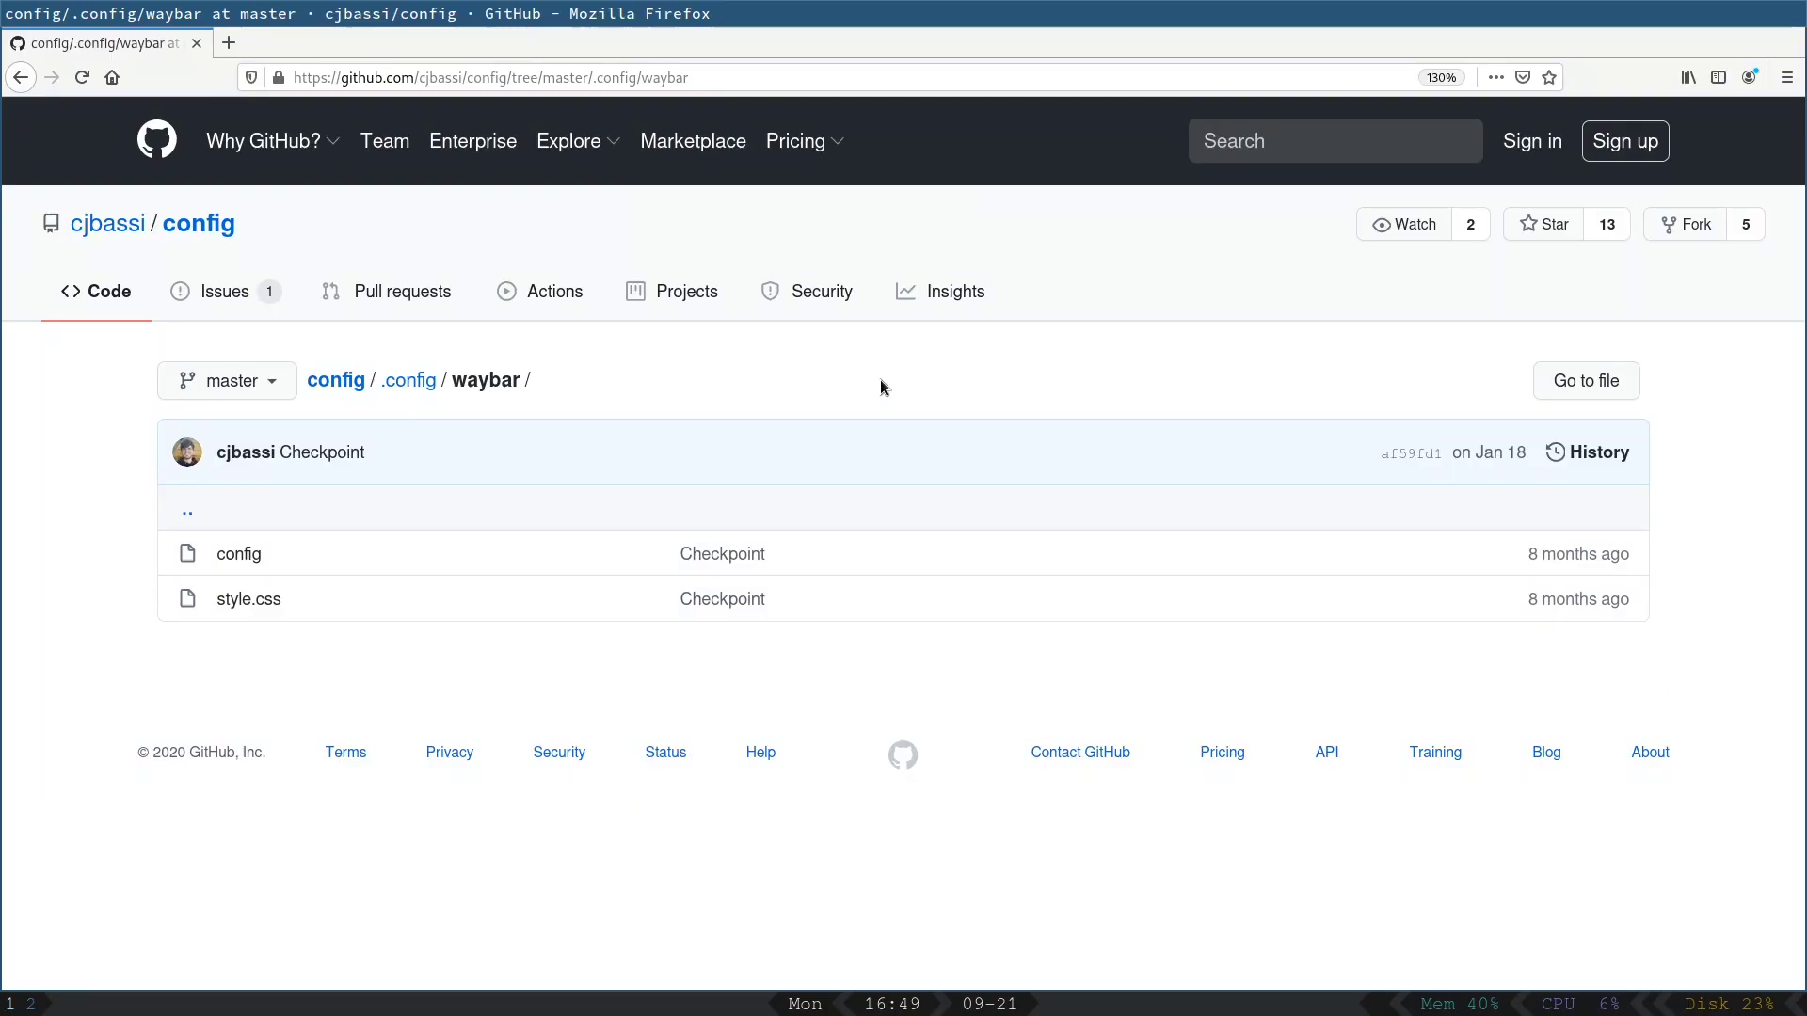
# Step: Go back to the Examples page, open the Alexays/Waybar repository, and scroll through its README
pyautogui.click(23, 79)
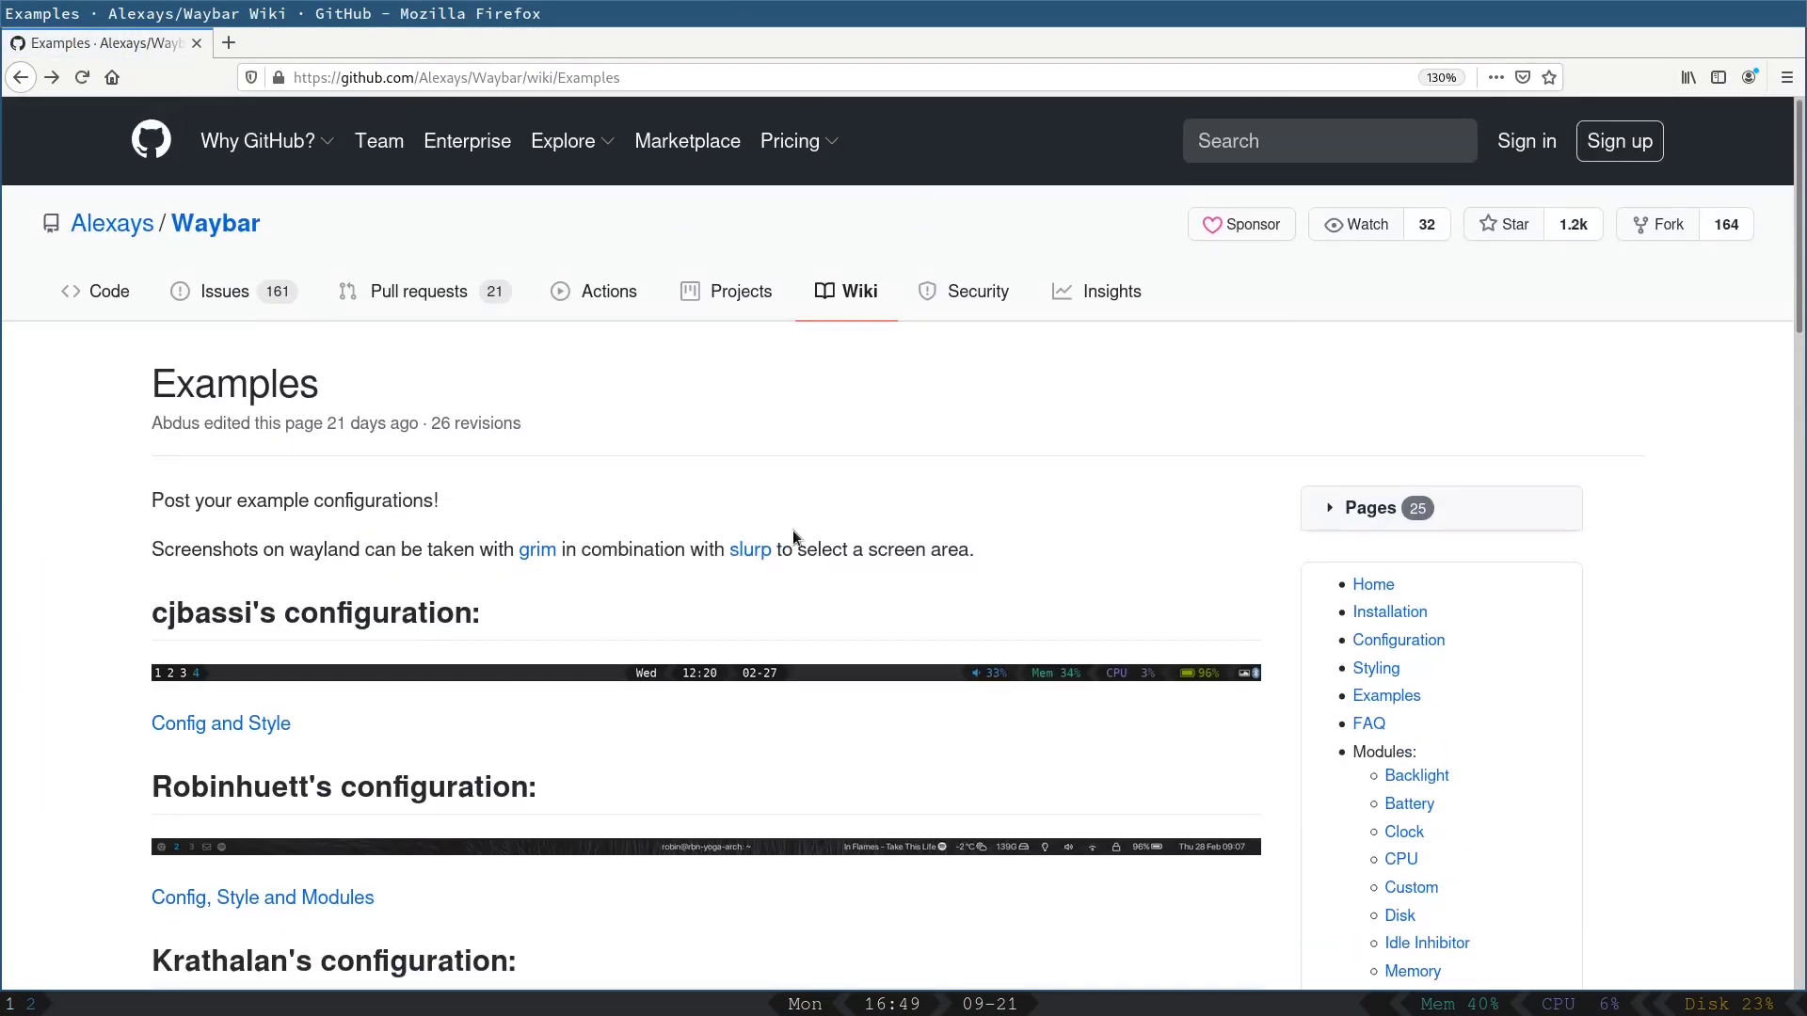
pyautogui.scroll(-6, 792, 529)
pyautogui.scroll(2, 1126, 541)
pyautogui.scroll(5, 1127, 544)
pyautogui.click(264, 222)
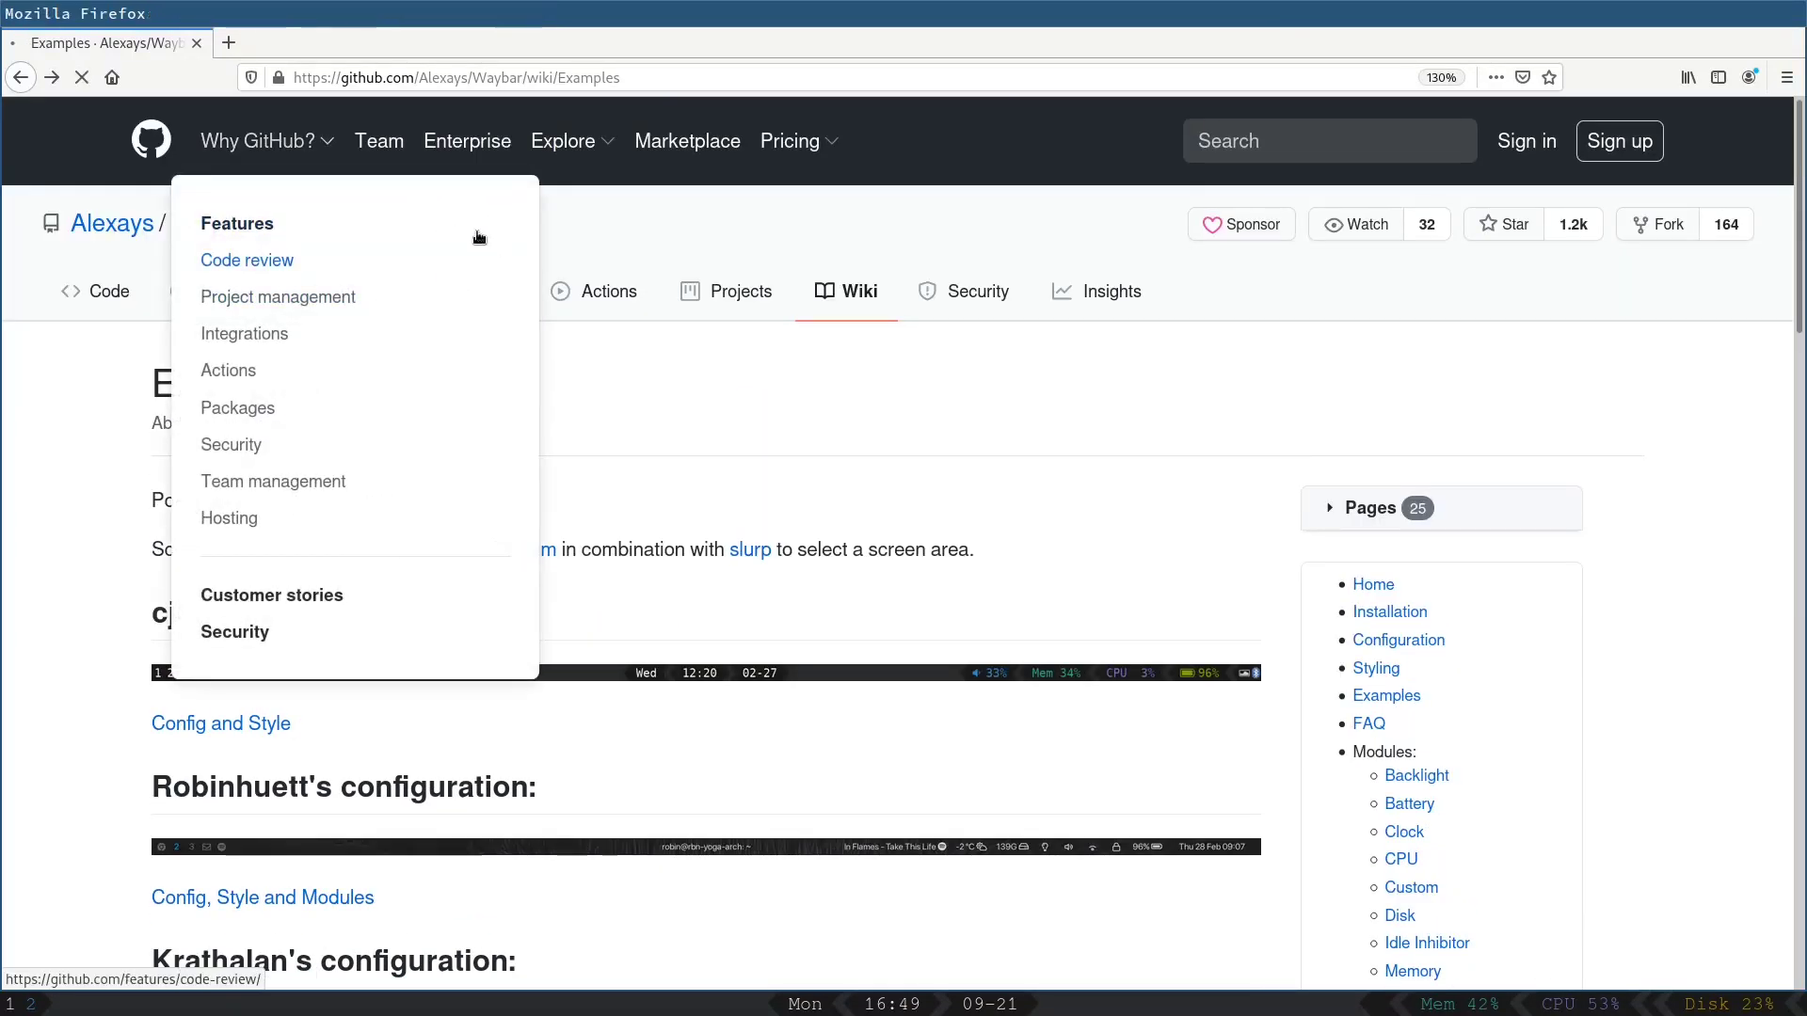
pyautogui.scroll(-15, 919, 486)
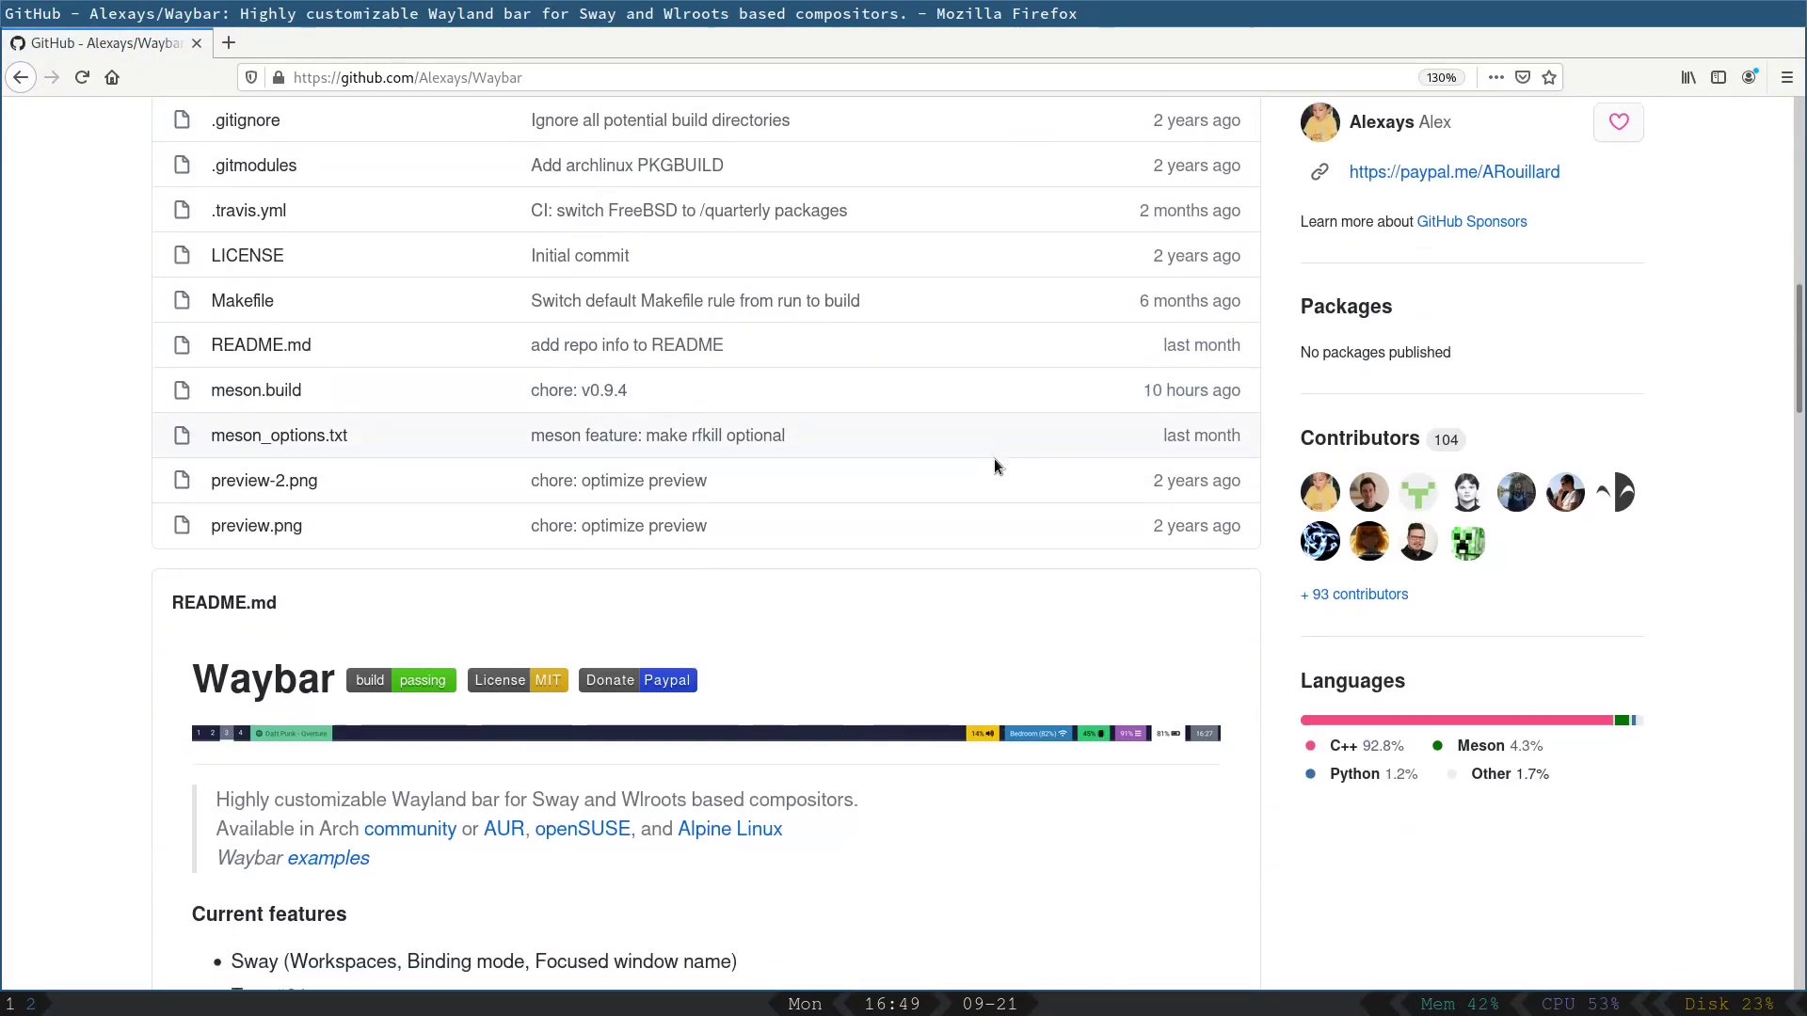
pyautogui.scroll(-15, 866, 439)
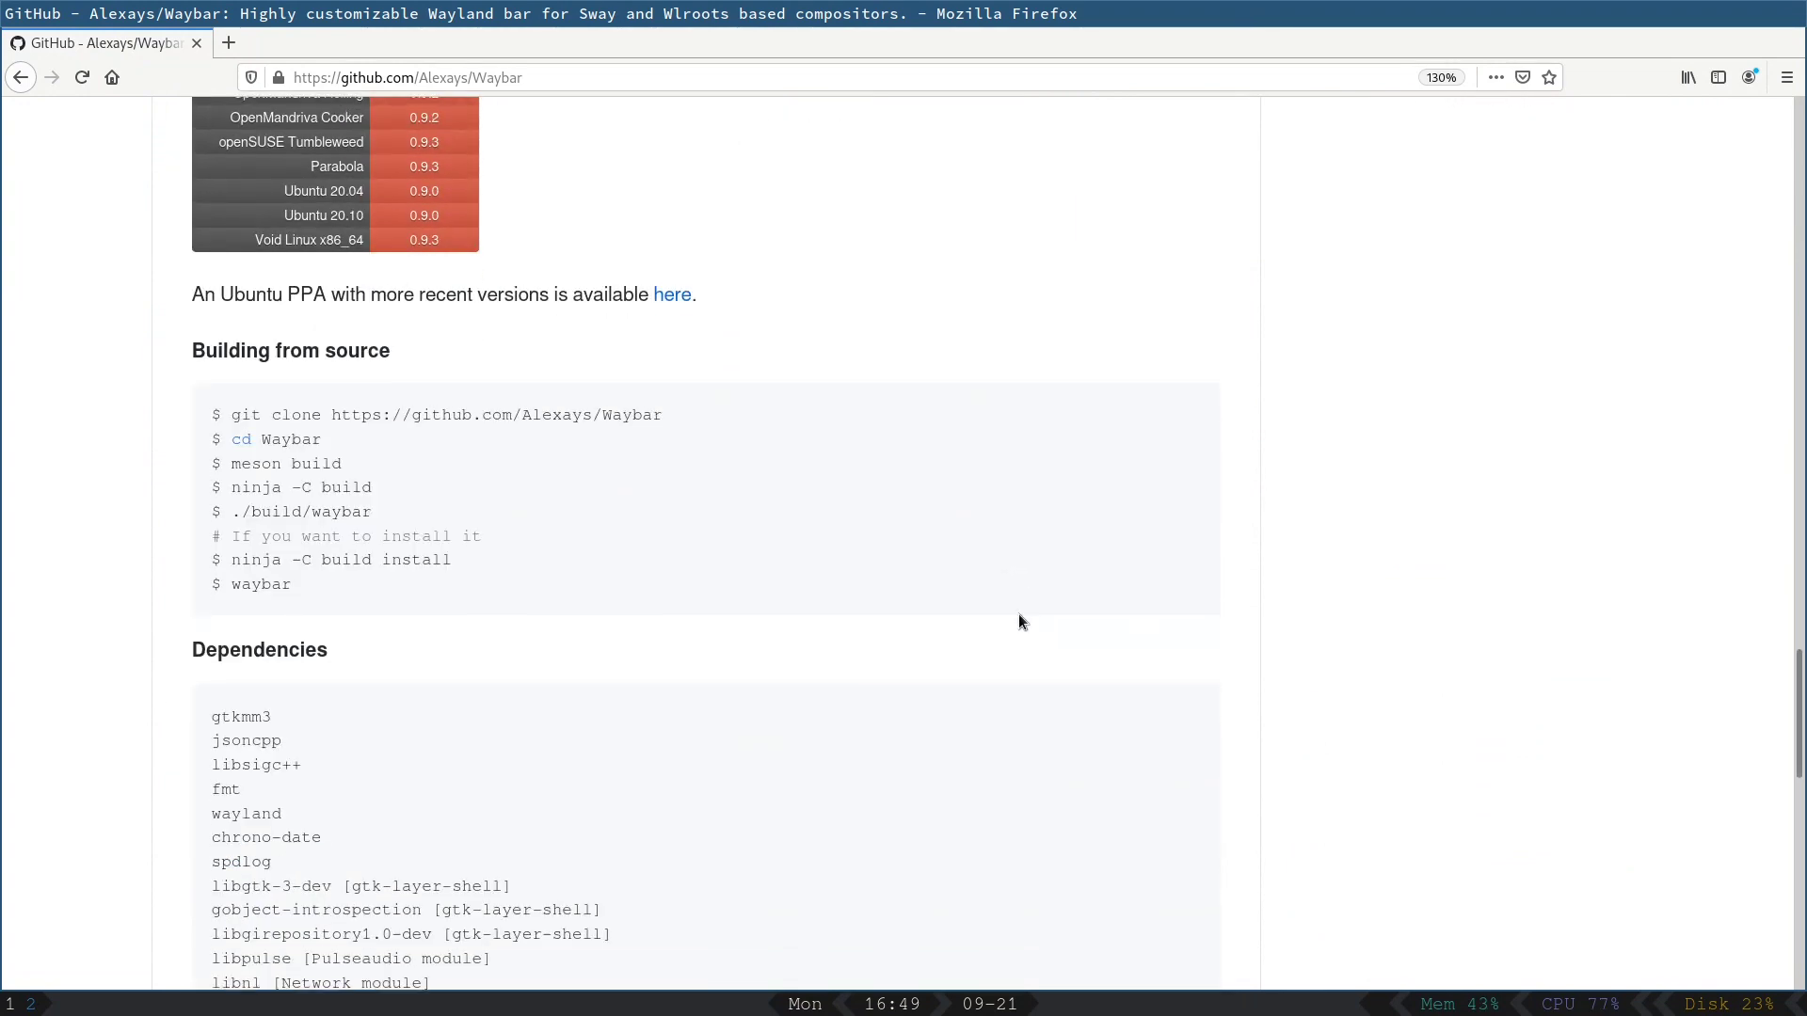
pyautogui.scroll(-8, 871, 621)
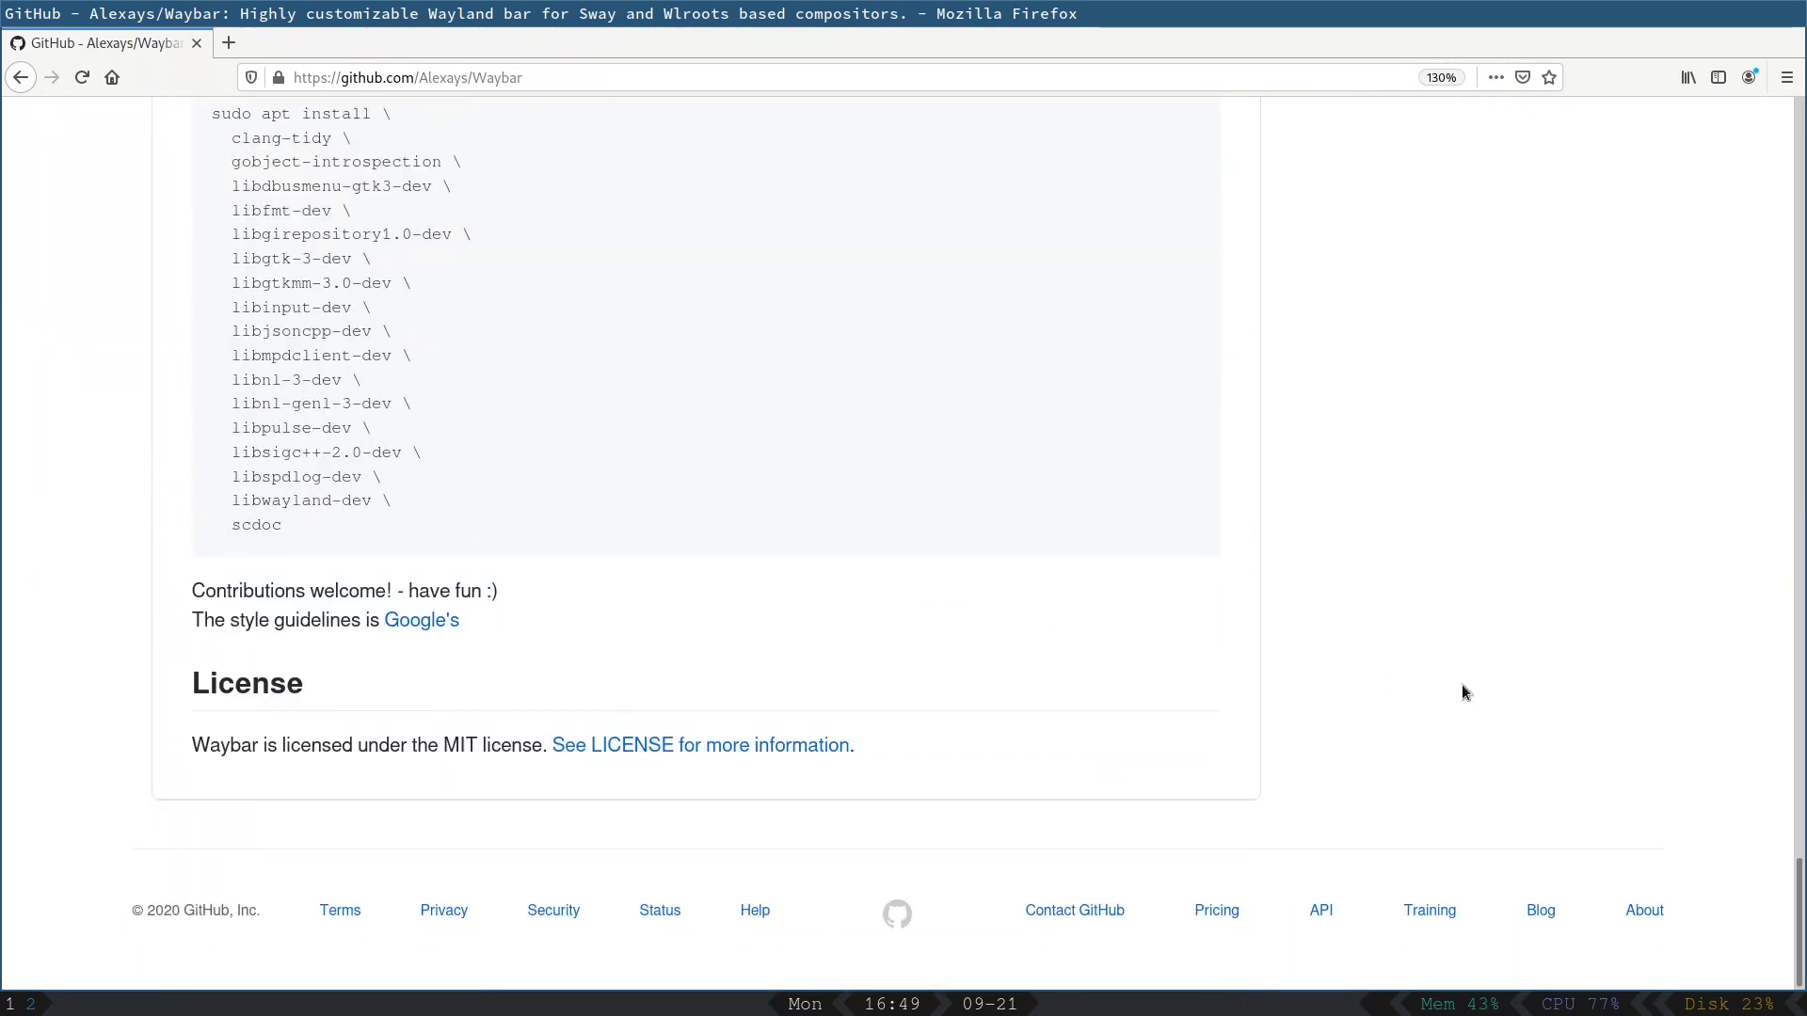
pyautogui.scroll(20, 841, 311)
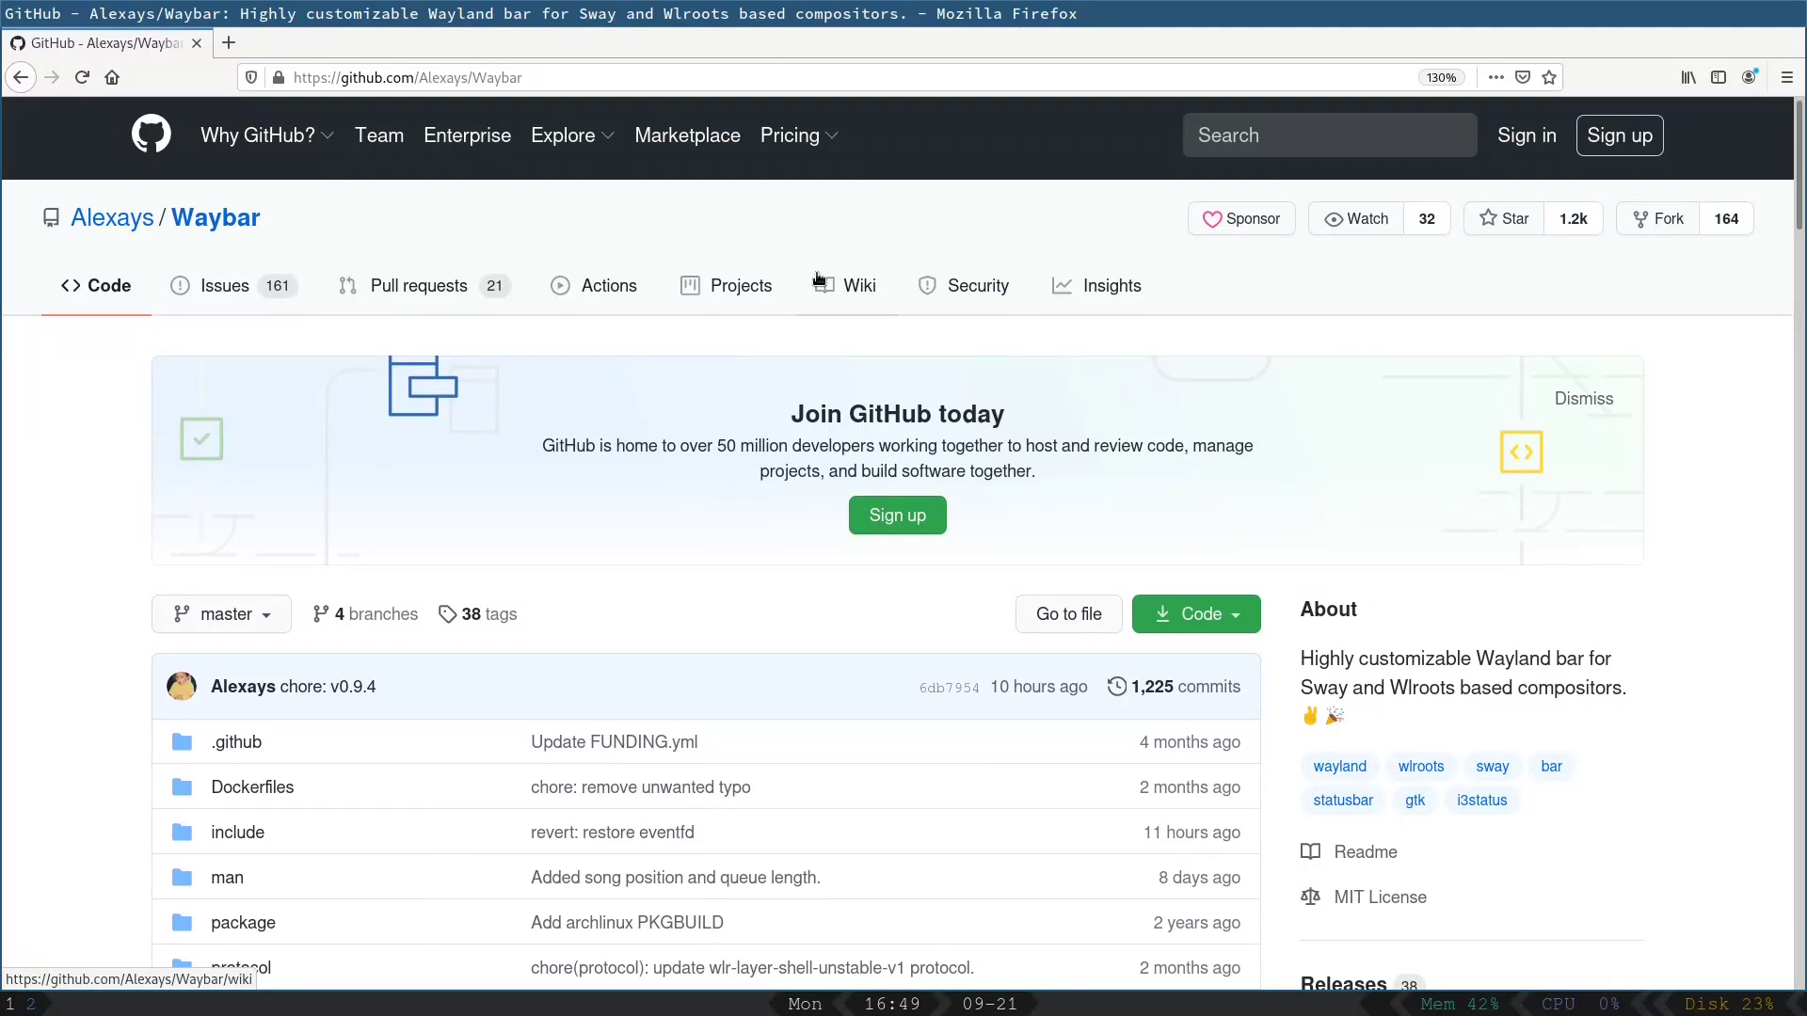
# Step: Close Firefox, open a new terminal, and open .config/sway/config in Vim from the home folder
pyautogui.press('super+shift+q')
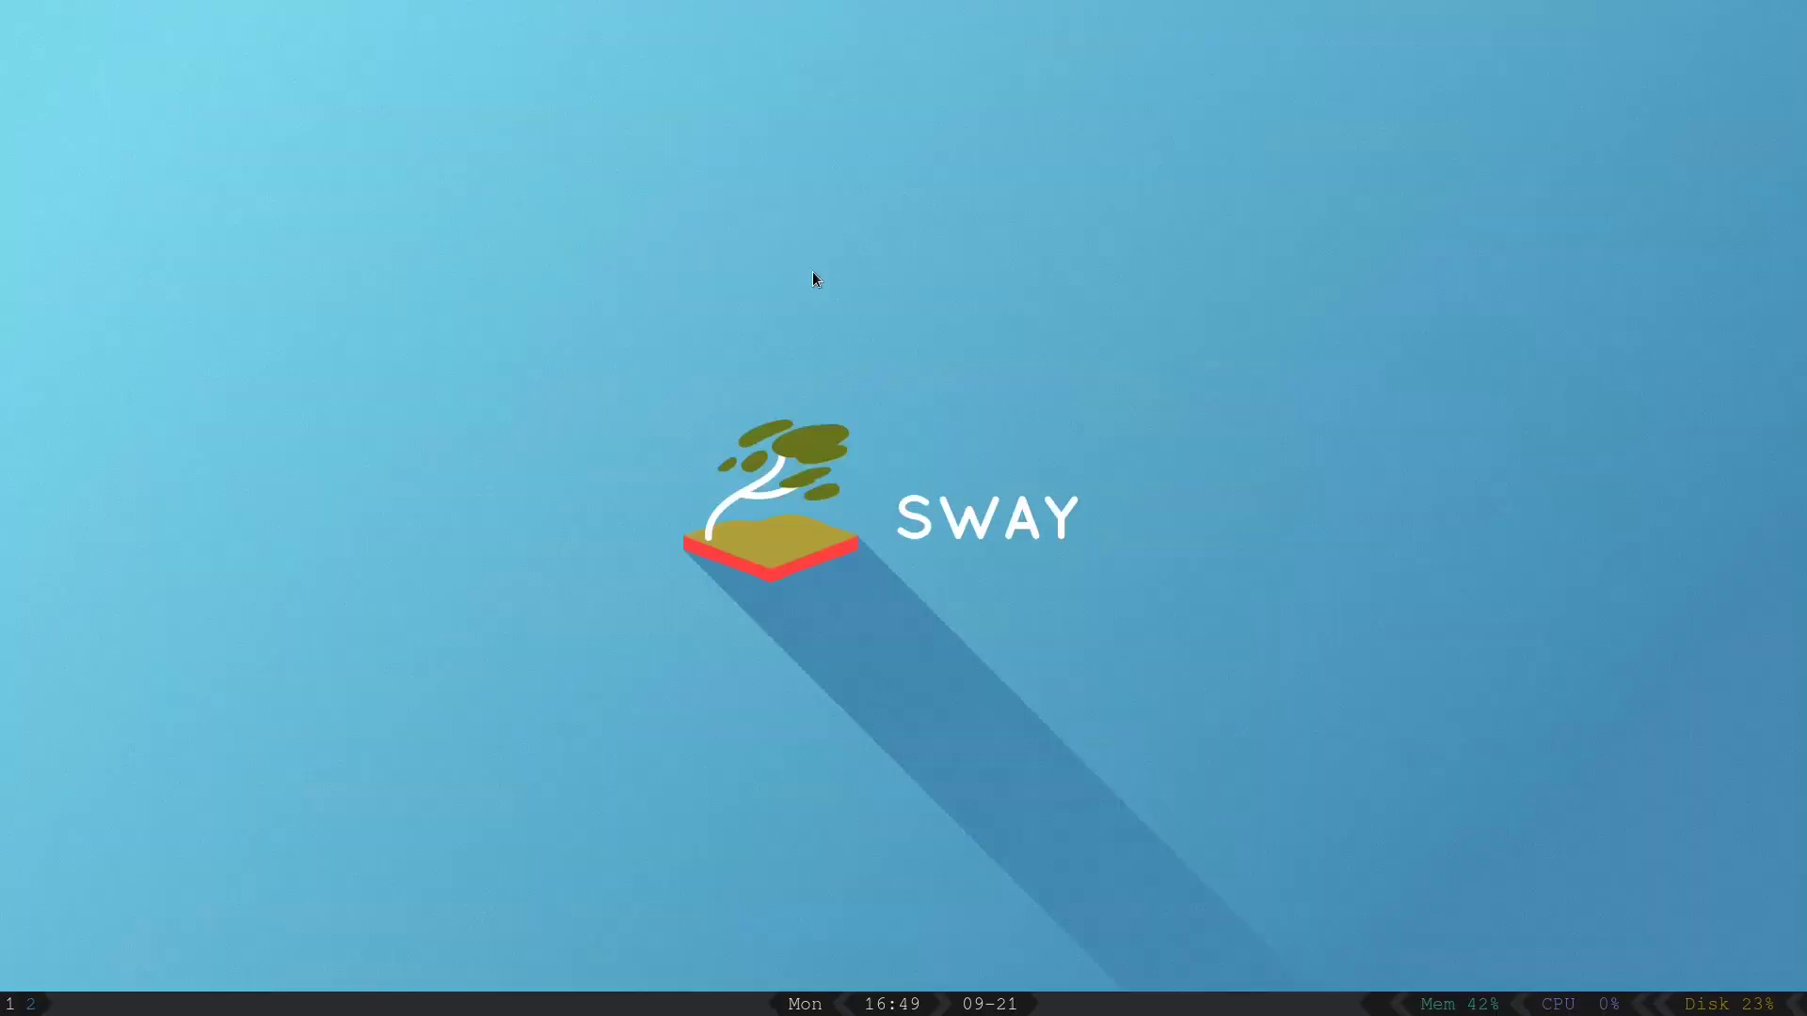
pyautogui.press('super+Return')
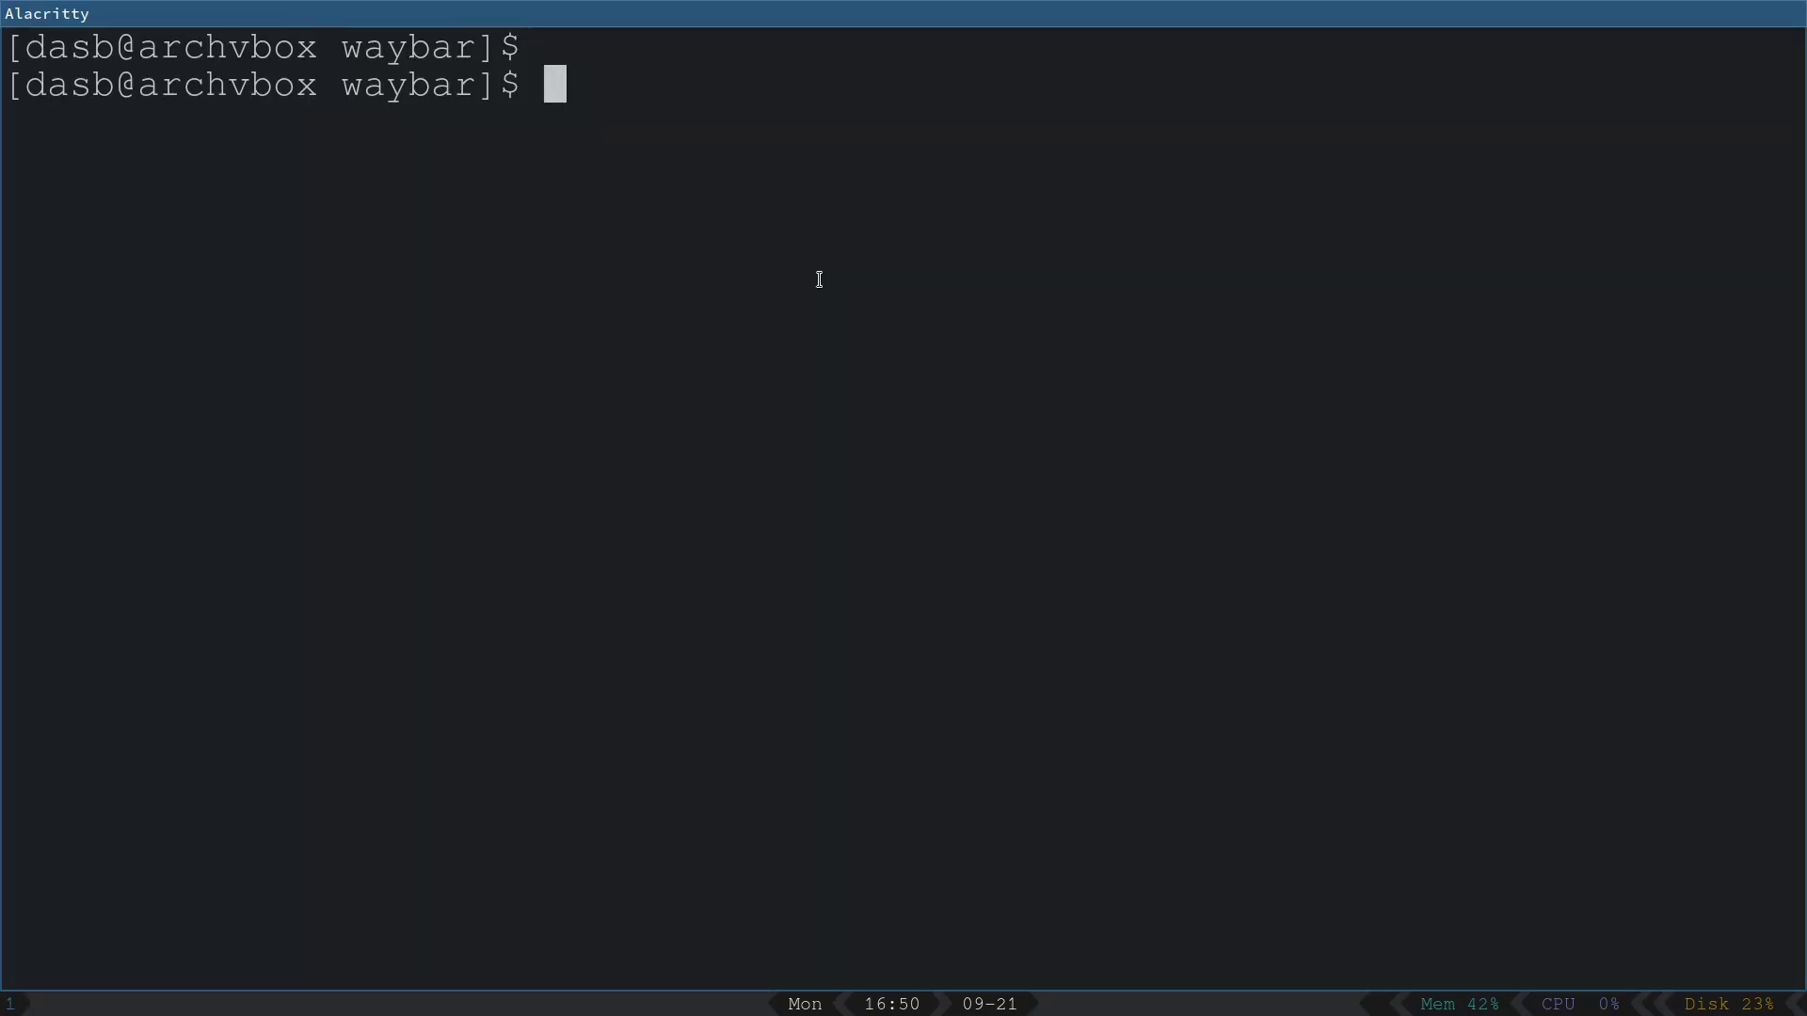
pyautogui.write('cd')
pyautogui.press('Return')
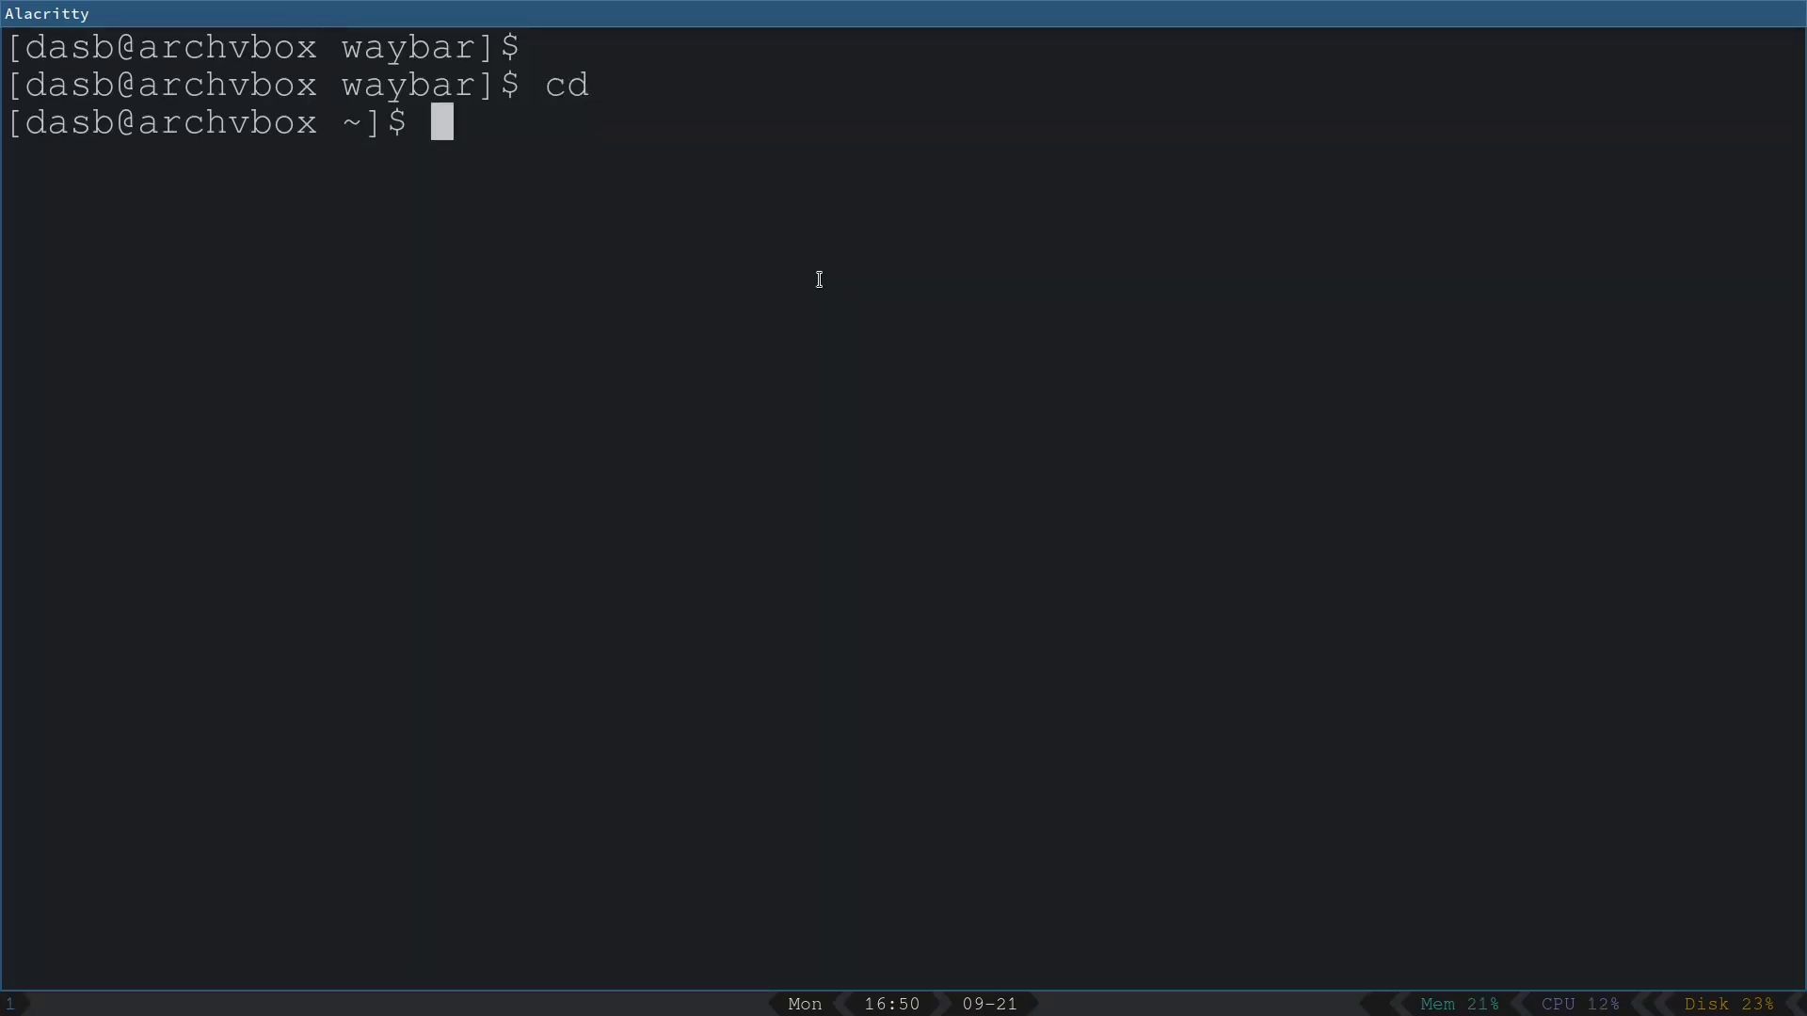
pyautogui.hotkey('ctrl', 'l')
pyautogui.write('vim .')
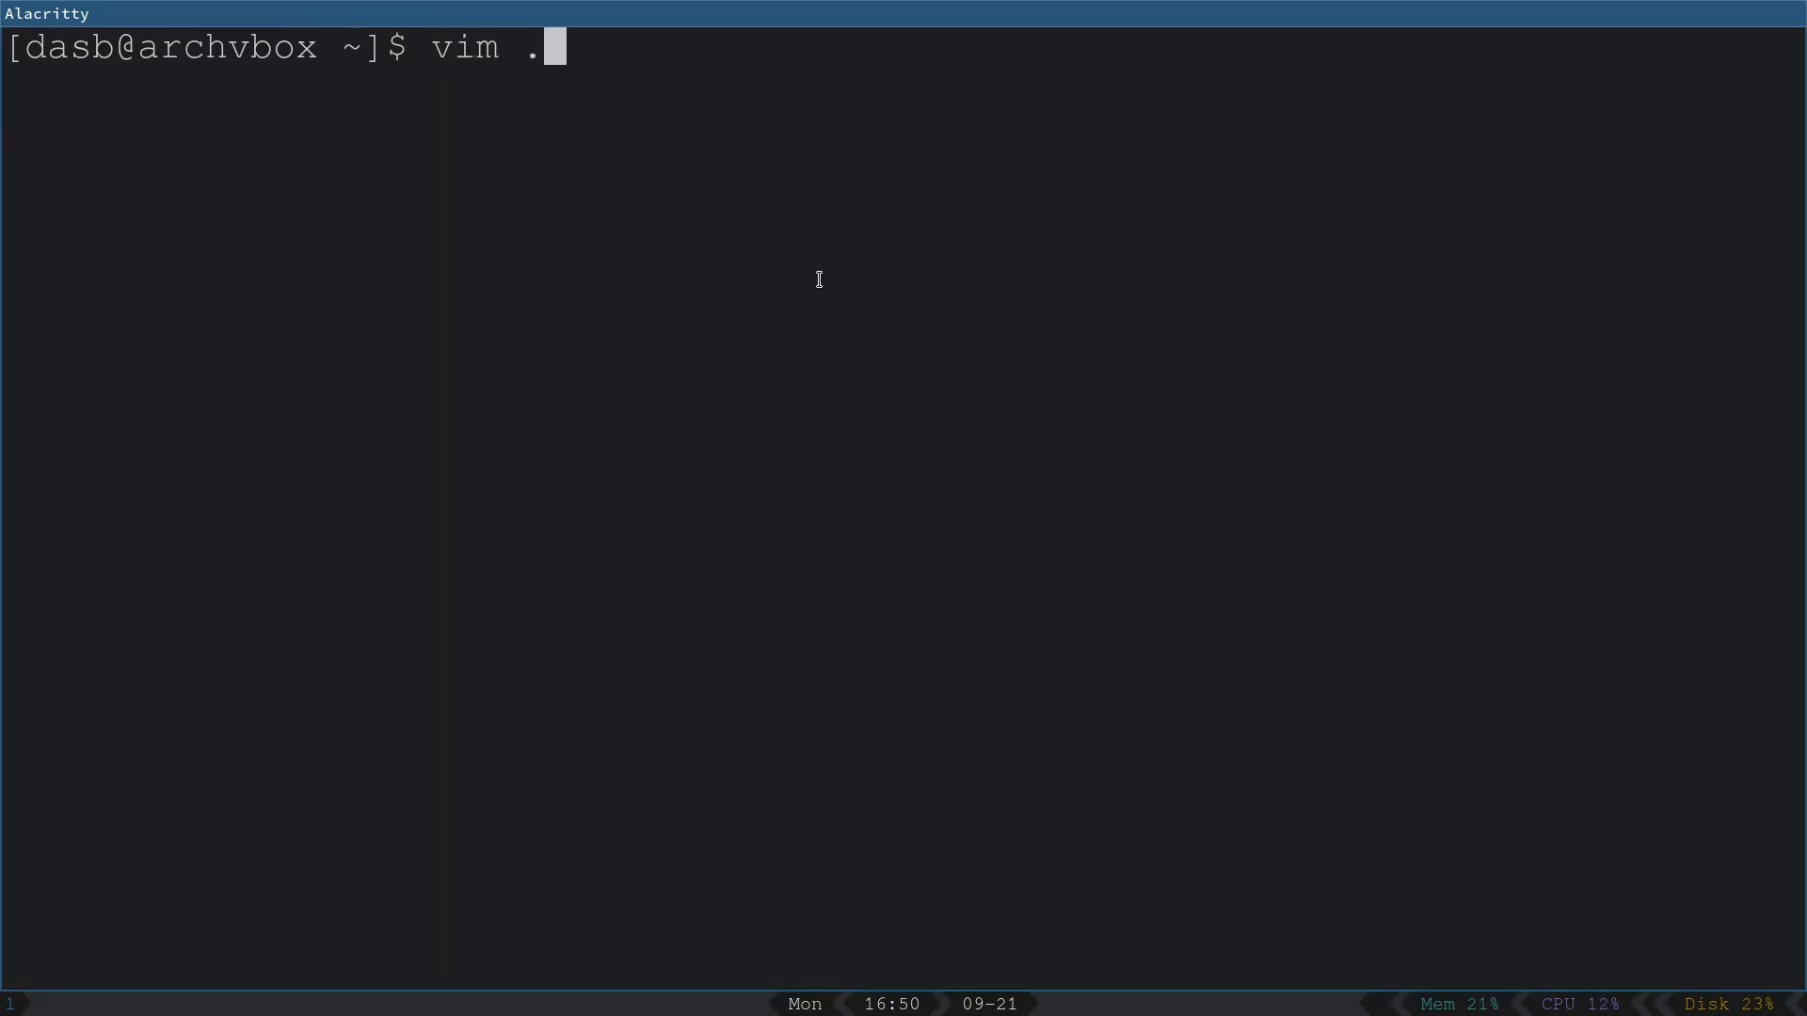
pyautogui.write('config/sway/co')
pyautogui.press('Tab')
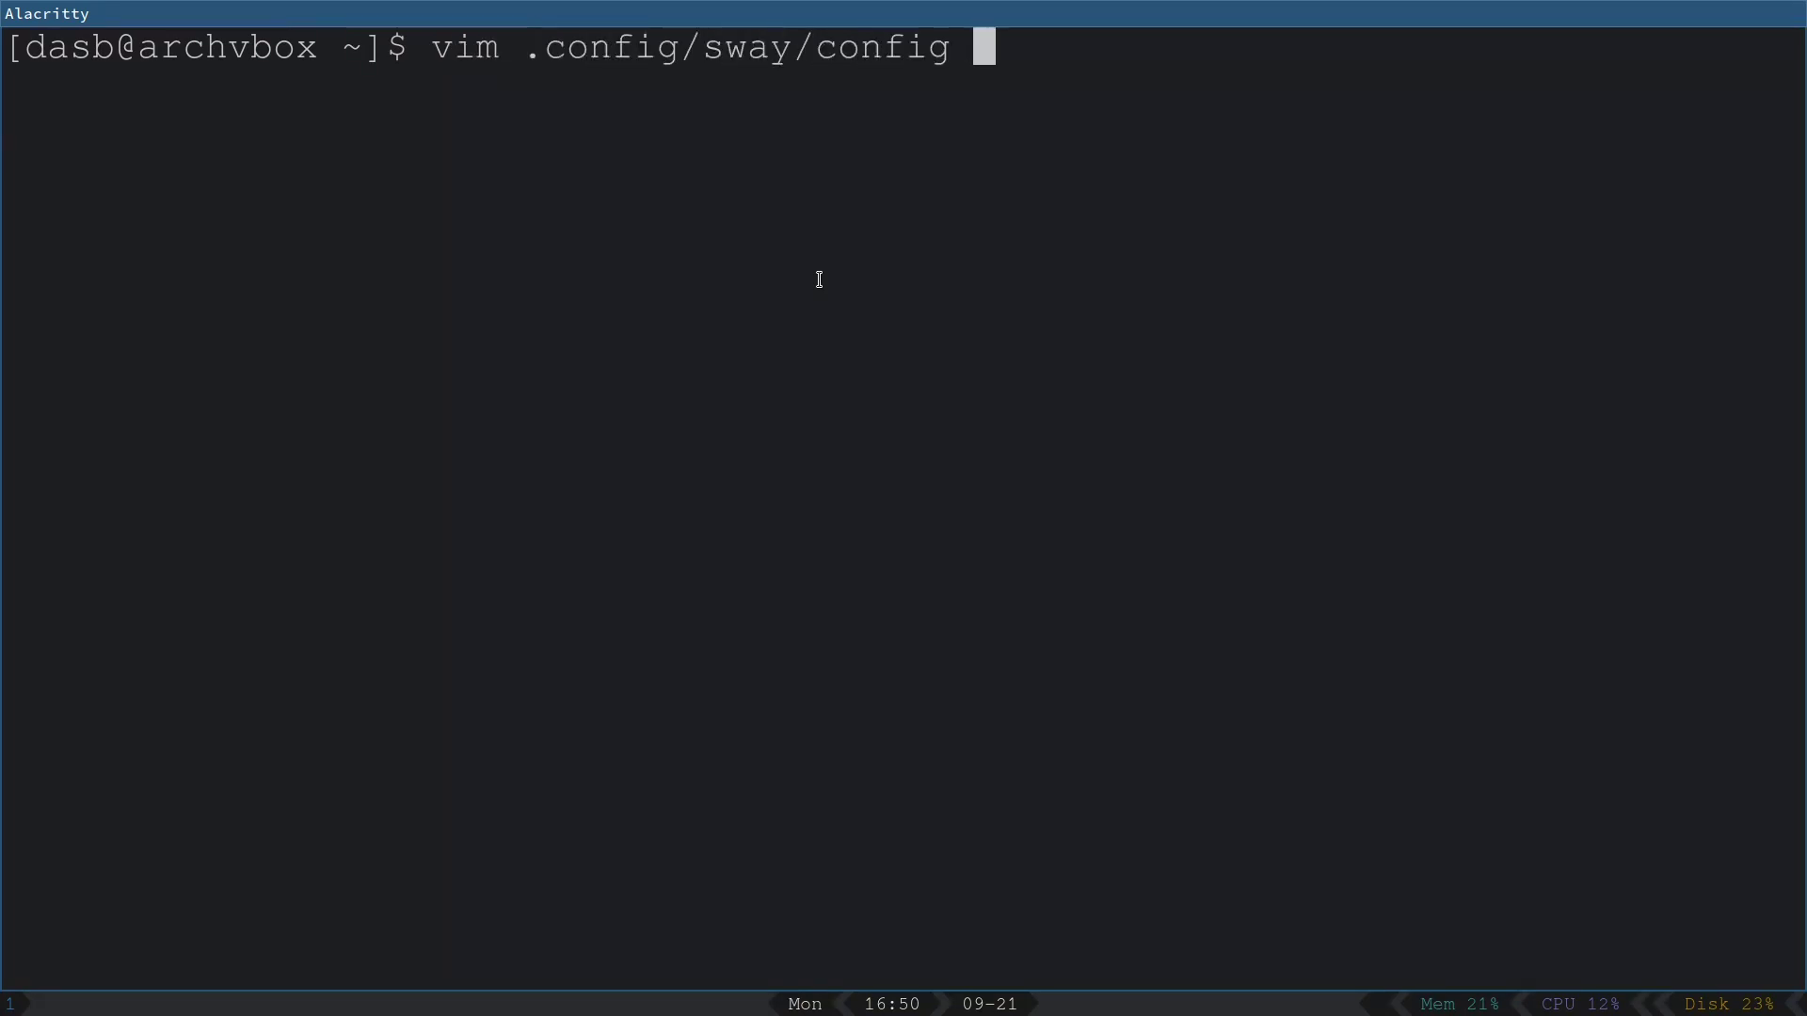
pyautogui.press('Return')
# Step: Move up through the sway config toward the Input configuration section
pyautogui.press('k')
pyautogui.press('j')
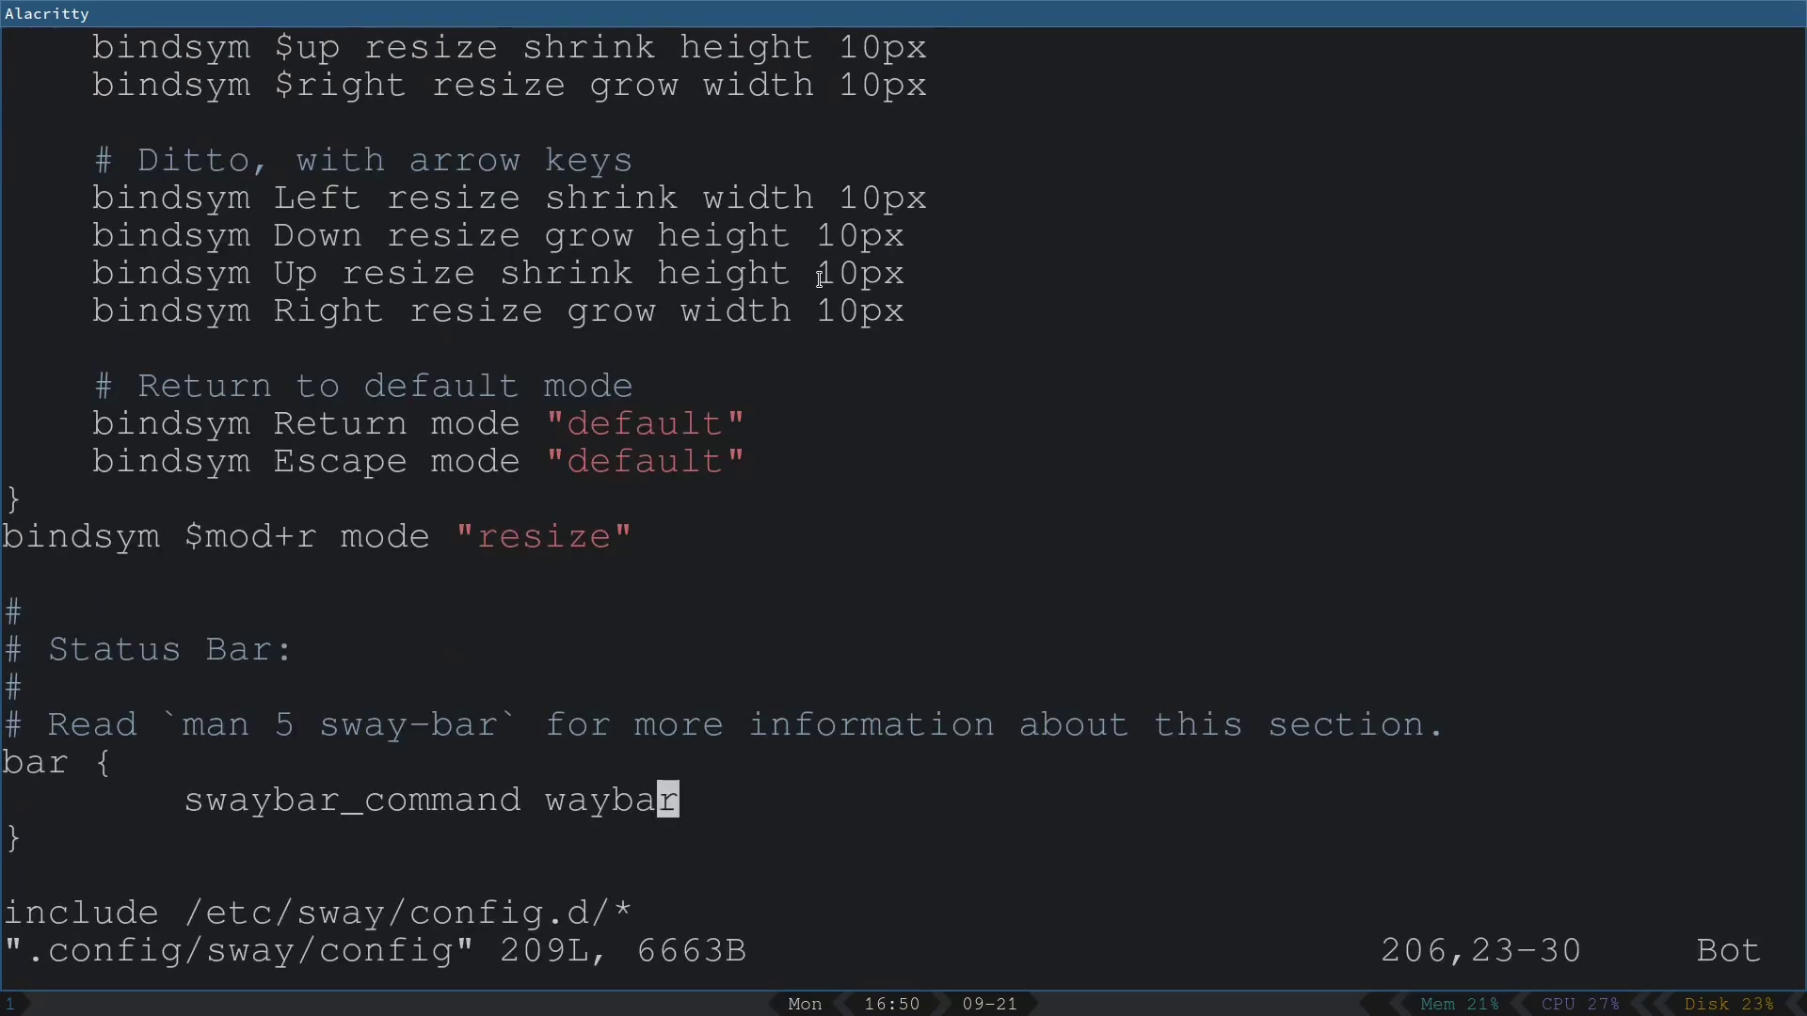
pyautogui.press('k')
pyautogui.press('k')
pyautogui.press('k')
pyautogui.press('k')
pyautogui.press('k')
pyautogui.press('k')
pyautogui.press('k')
pyautogui.press('k')
pyautogui.press('k')
pyautogui.press('k')
pyautogui.press('k')
pyautogui.press('k')
pyautogui.press('k')
pyautogui.press('k')
pyautogui.press('k')
pyautogui.press('k')
pyautogui.press('k')
pyautogui.press('k')
pyautogui.press('k')
pyautogui.press('k')
pyautogui.press('k')
pyautogui.press('k')
pyautogui.press('k')
pyautogui.press('k')
pyautogui.press('k')
pyautogui.press('k')
pyautogui.press('k')
pyautogui.press('k')
pyautogui.press('k')
pyautogui.press('k')
pyautogui.press('k')
pyautogui.press('k')
pyautogui.press('k')
pyautogui.press('k')
pyautogui.press('k')
pyautogui.press('k')
pyautogui.press('k')
pyautogui.press('k')
pyautogui.press('k')
pyautogui.press('k')
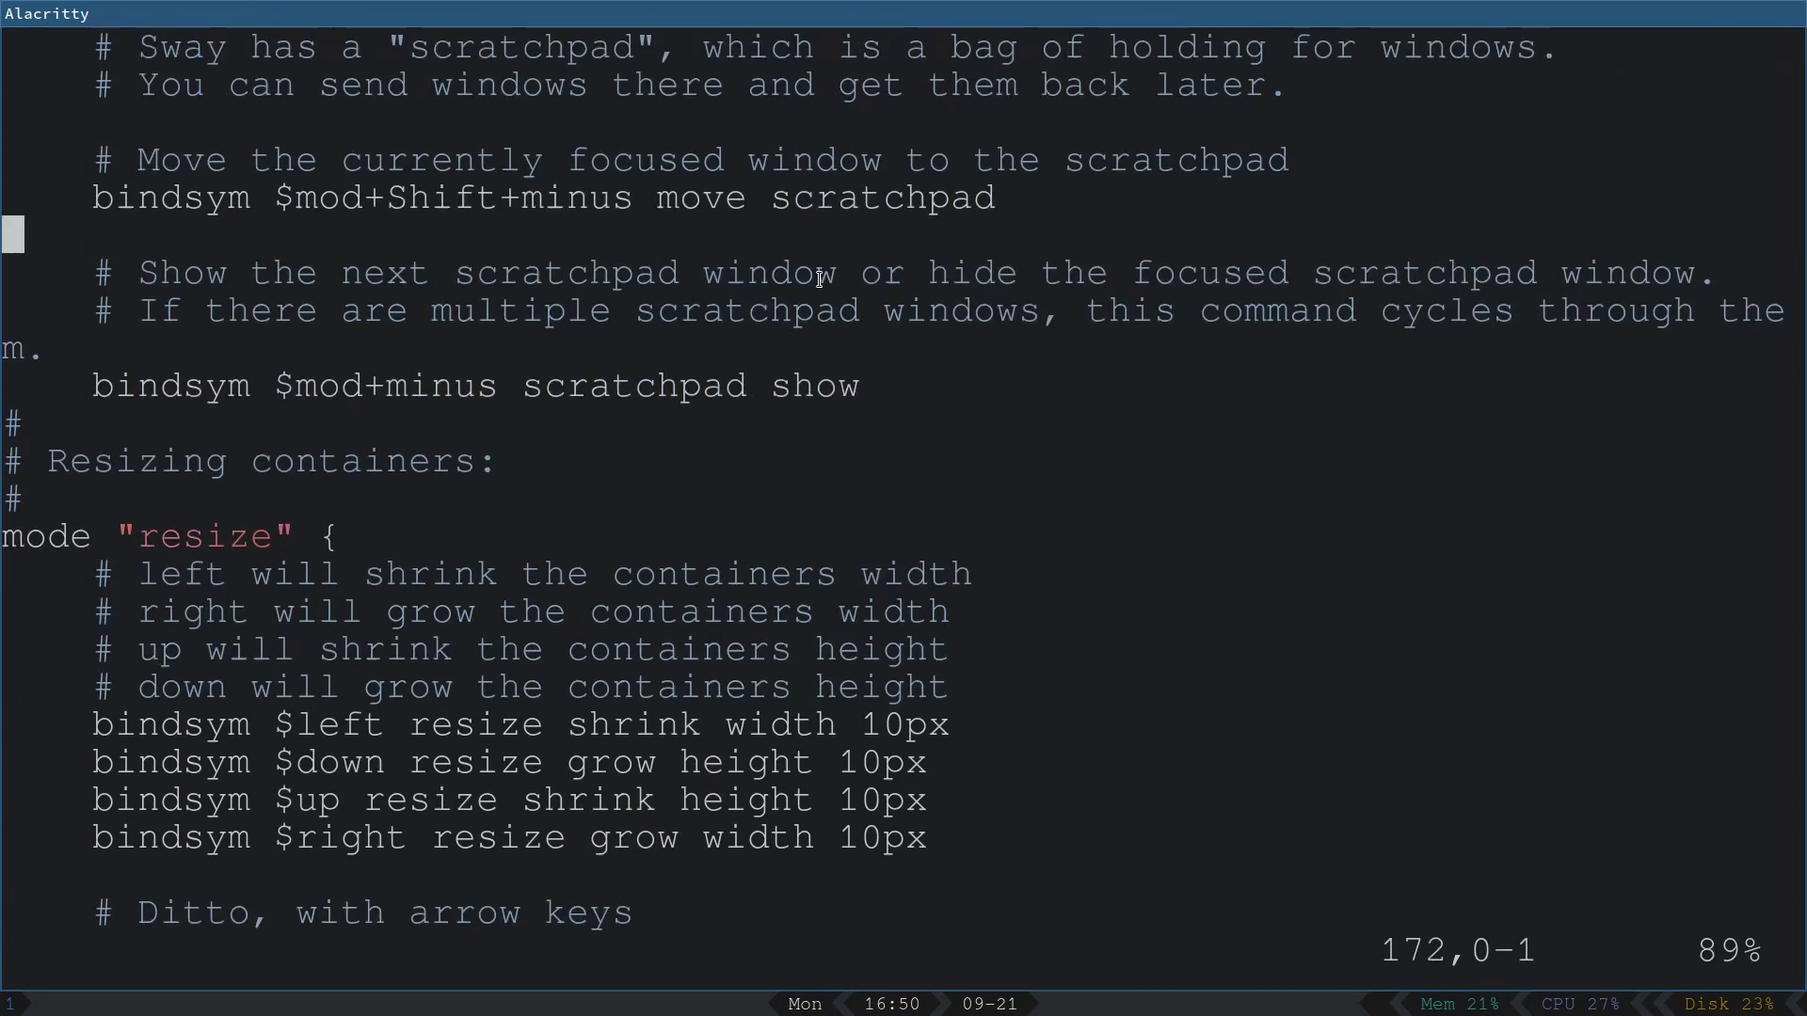
pyautogui.press('k')
pyautogui.press('k')
pyautogui.press('k')
pyautogui.press('k')
pyautogui.press('k')
pyautogui.press('k')
pyautogui.press('k')
pyautogui.press('k')
pyautogui.press('k')
pyautogui.press('k')
pyautogui.press('k')
pyautogui.press('k')
pyautogui.press('k')
pyautogui.press('k')
pyautogui.press('k')
pyautogui.press('k')
pyautogui.press('k')
pyautogui.press('k')
pyautogui.press('k')
pyautogui.press('k')
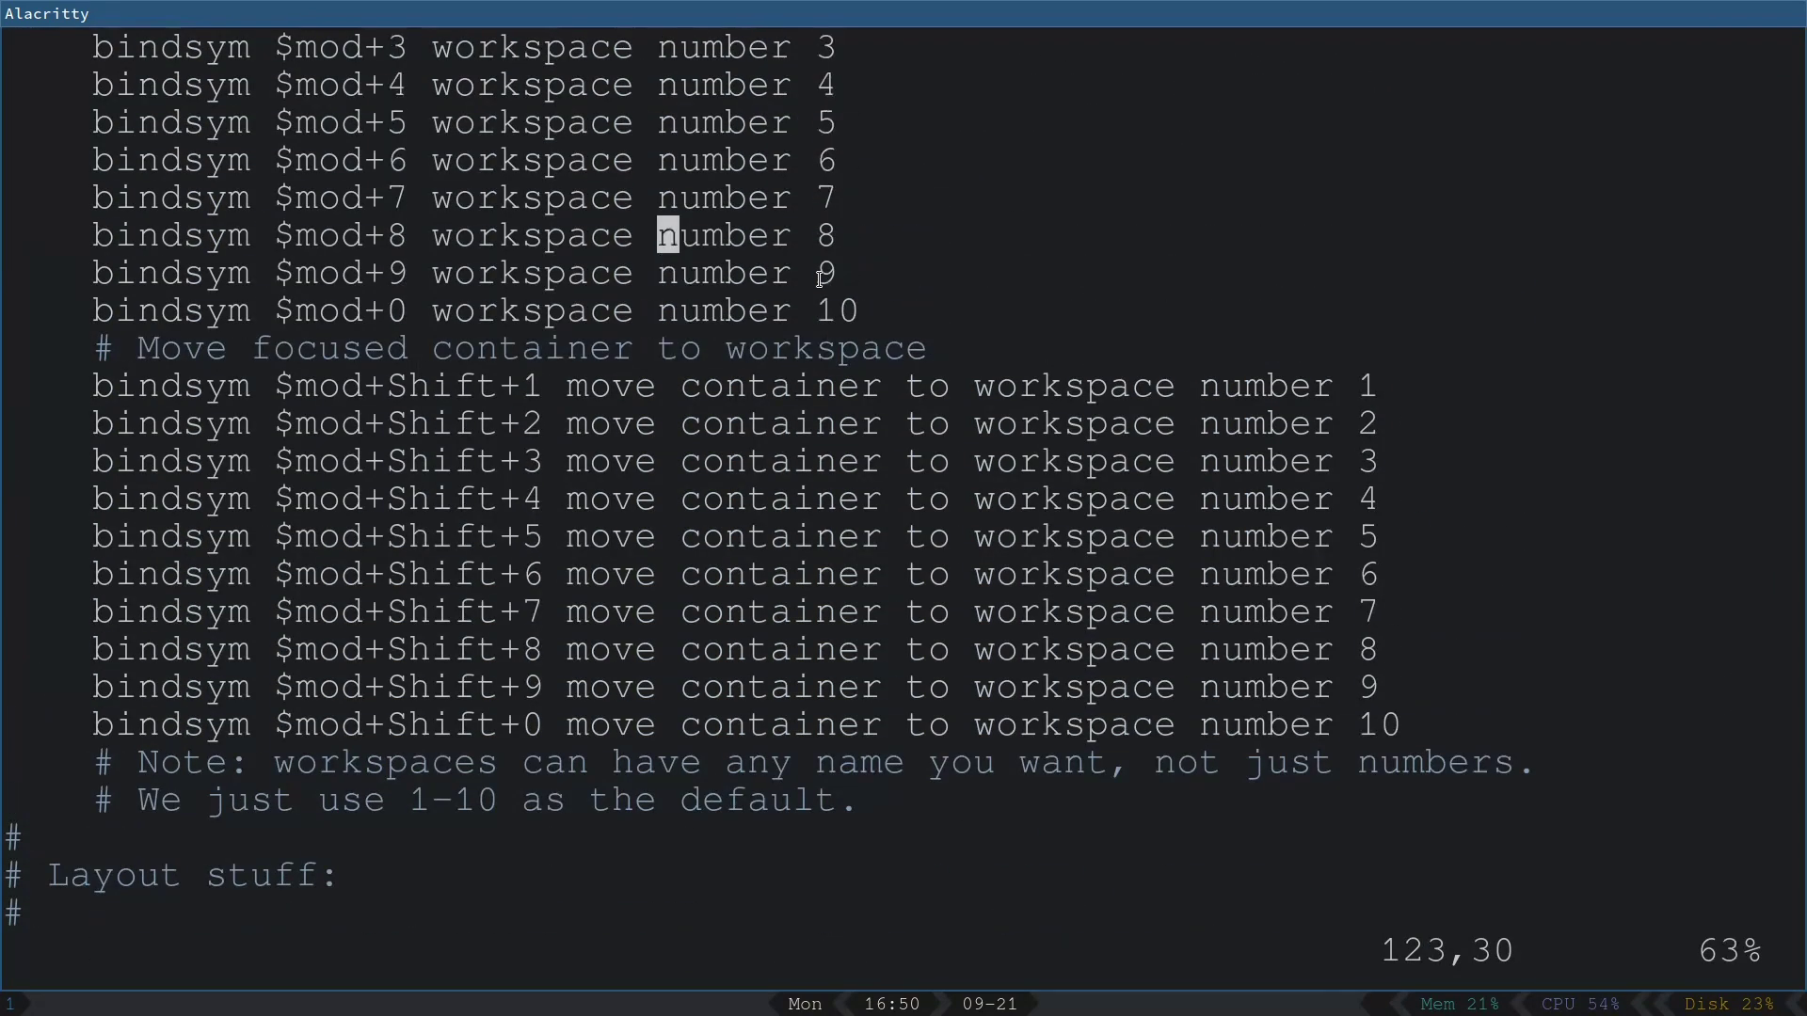
pyautogui.press('k')
pyautogui.press('k')
pyautogui.press('k')
pyautogui.press('k')
pyautogui.press('k')
pyautogui.press('k')
pyautogui.press('k')
pyautogui.press('k')
pyautogui.press('k')
pyautogui.press('k')
pyautogui.press('k')
pyautogui.press('k')
pyautogui.press('k')
pyautogui.press('k')
pyautogui.press('k')
pyautogui.press('k')
pyautogui.press('k')
pyautogui.press('k')
pyautogui.press('k')
pyautogui.press('k')
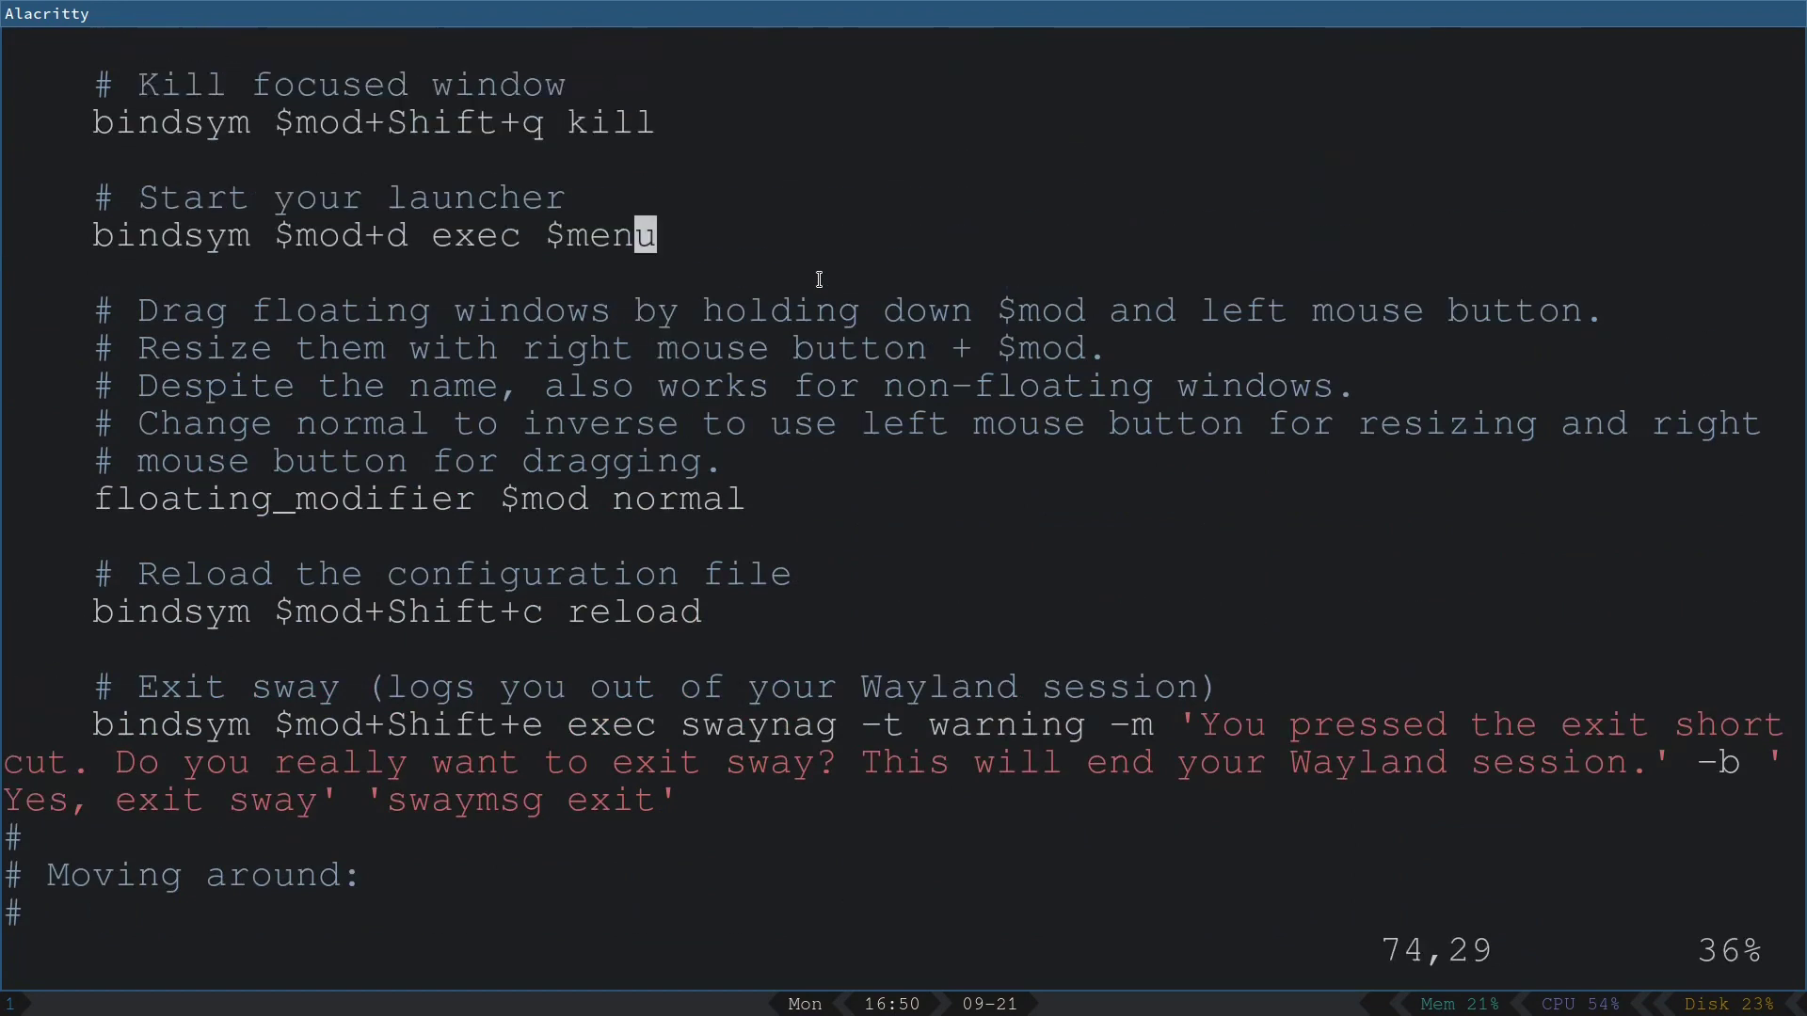
# Step: Add 'input "type:keyboard" xkb_options caps:swapescape' to the sway config and save it
pyautogui.press('j')
pyautogui.press('j')
pyautogui.press('j')
pyautogui.press('j')
pyautogui.press('j')
pyautogui.press('j')
pyautogui.press('j')
pyautogui.press('j')
pyautogui.press('j')
pyautogui.press('j')
pyautogui.press('j')
pyautogui.press('j')
pyautogui.press('j')
pyautogui.press('j')
pyautogui.press('j')
pyautogui.press('j')
pyautogui.press('j')
pyautogui.press('j')
pyautogui.press('j')
pyautogui.press('j')
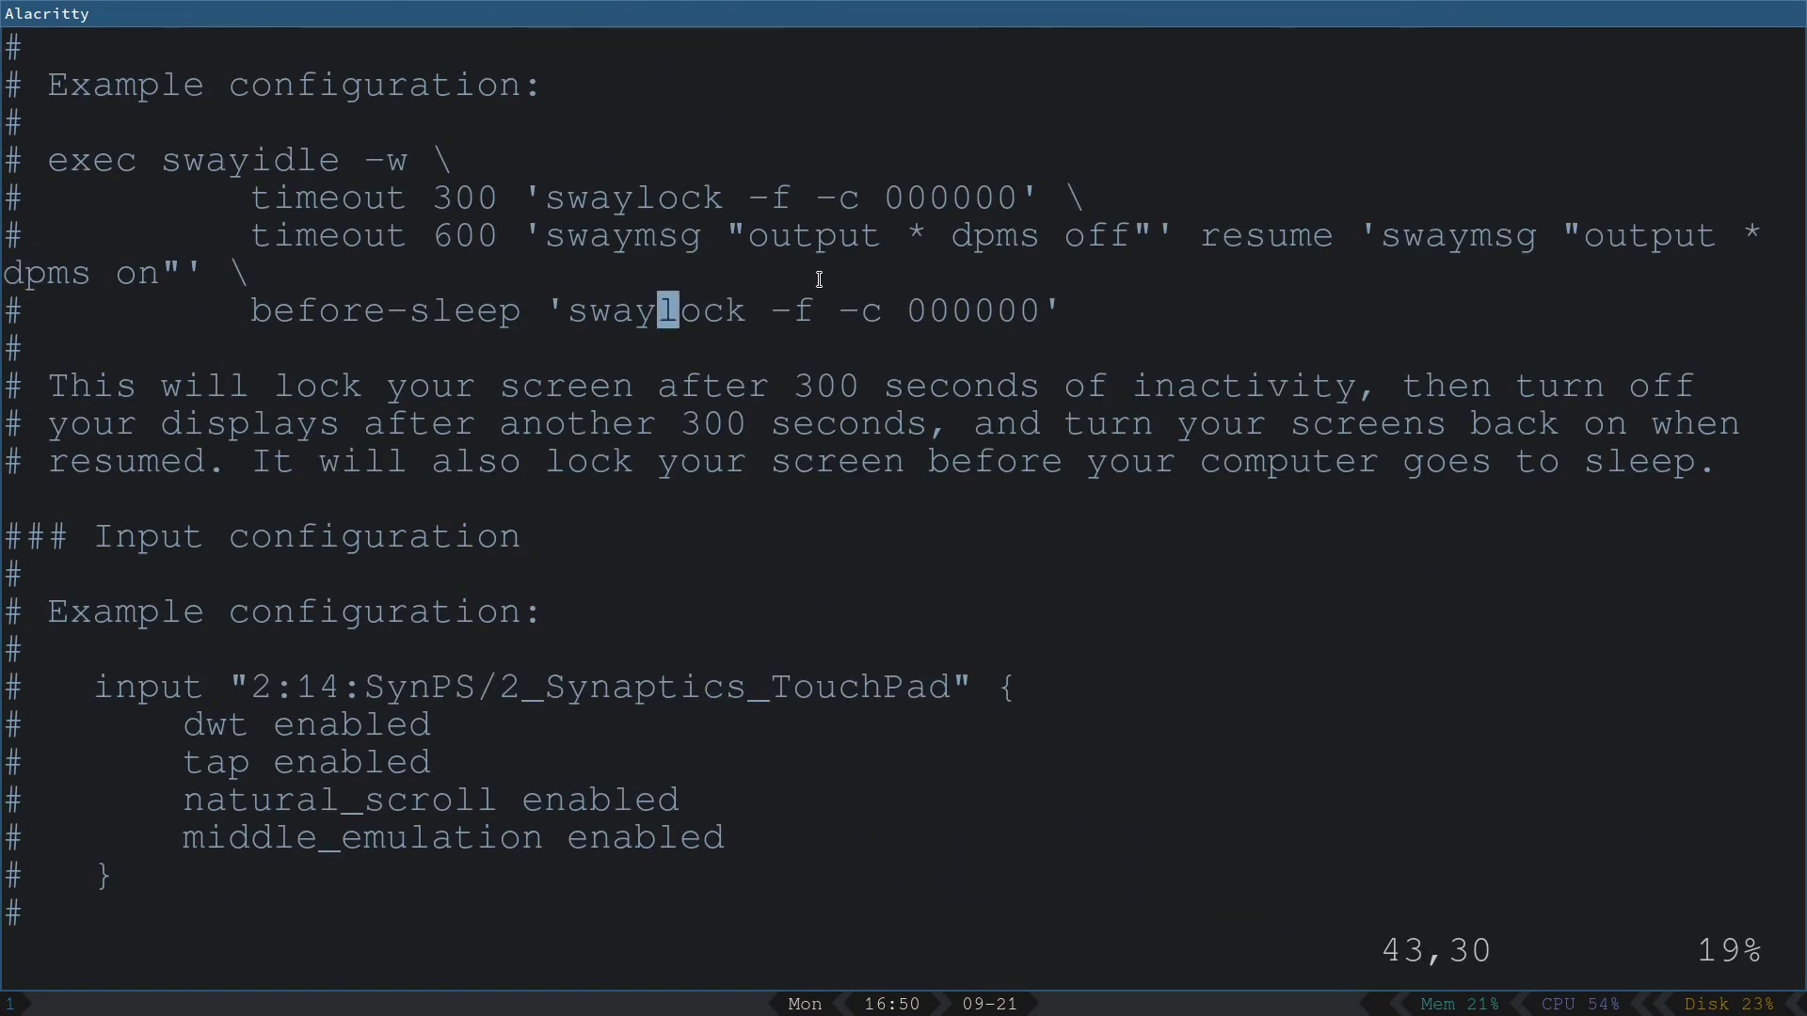
pyautogui.write('kjo')
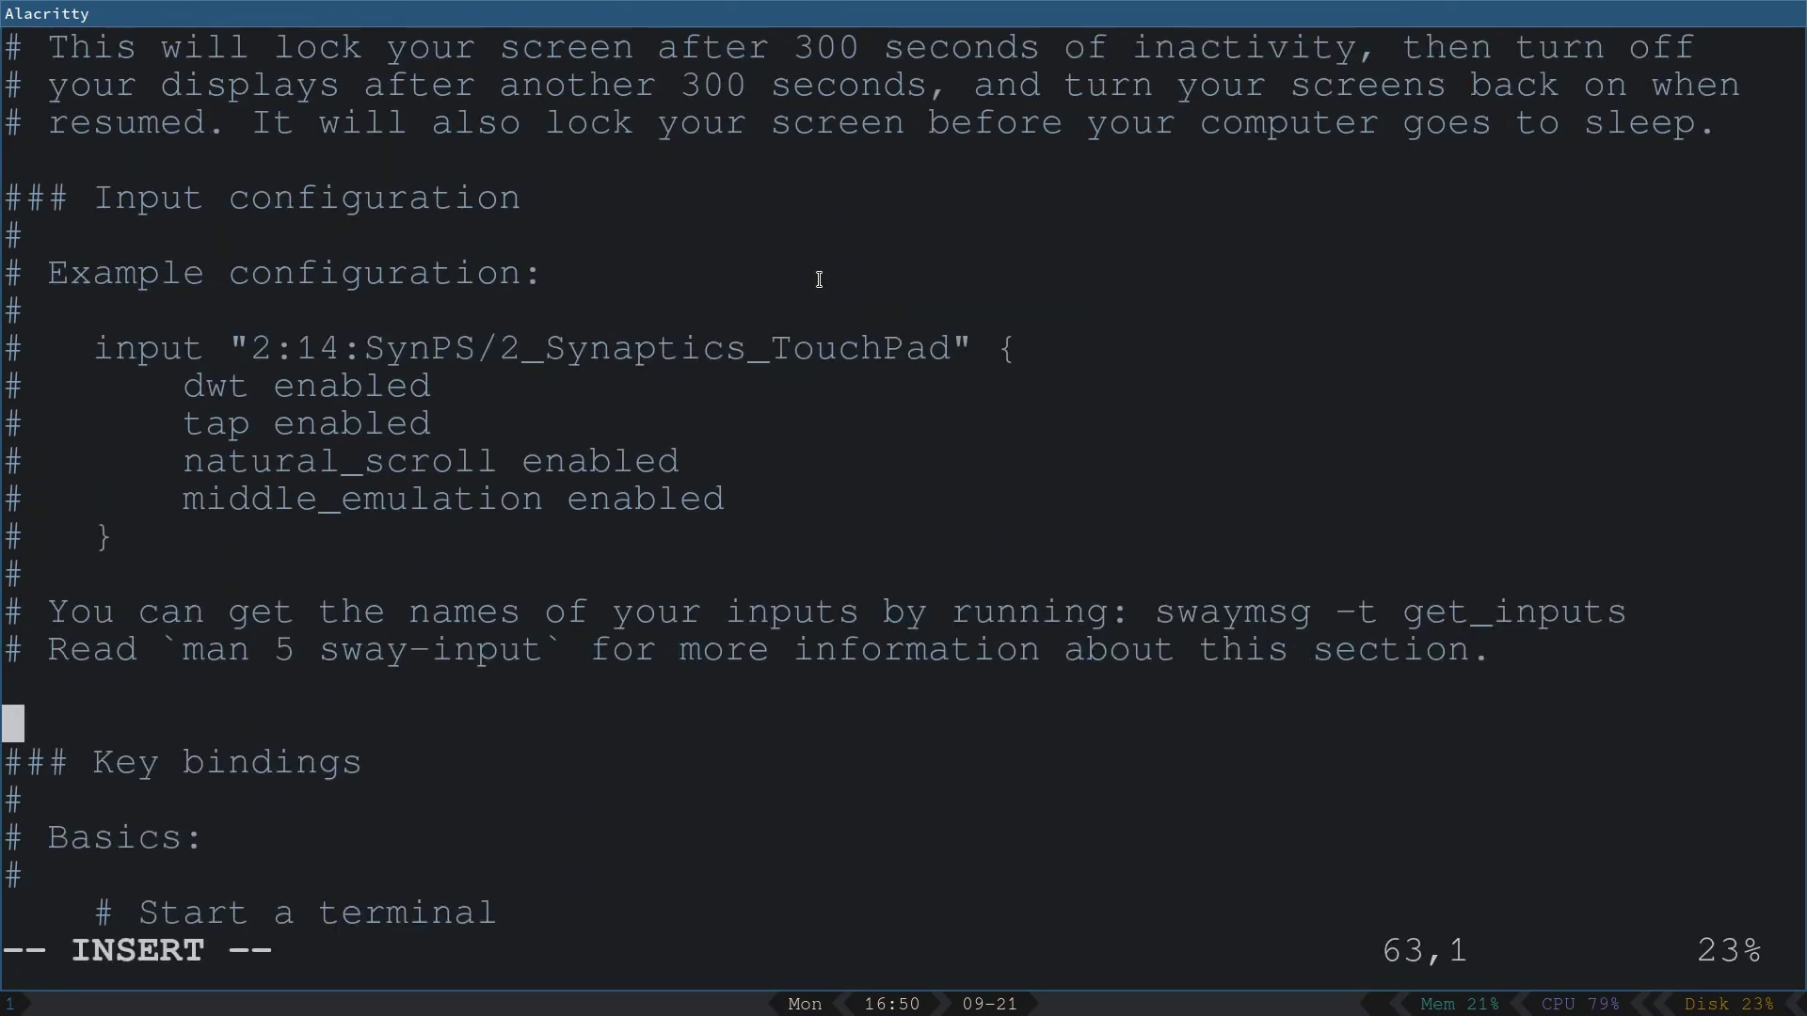
pyautogui.write('input')
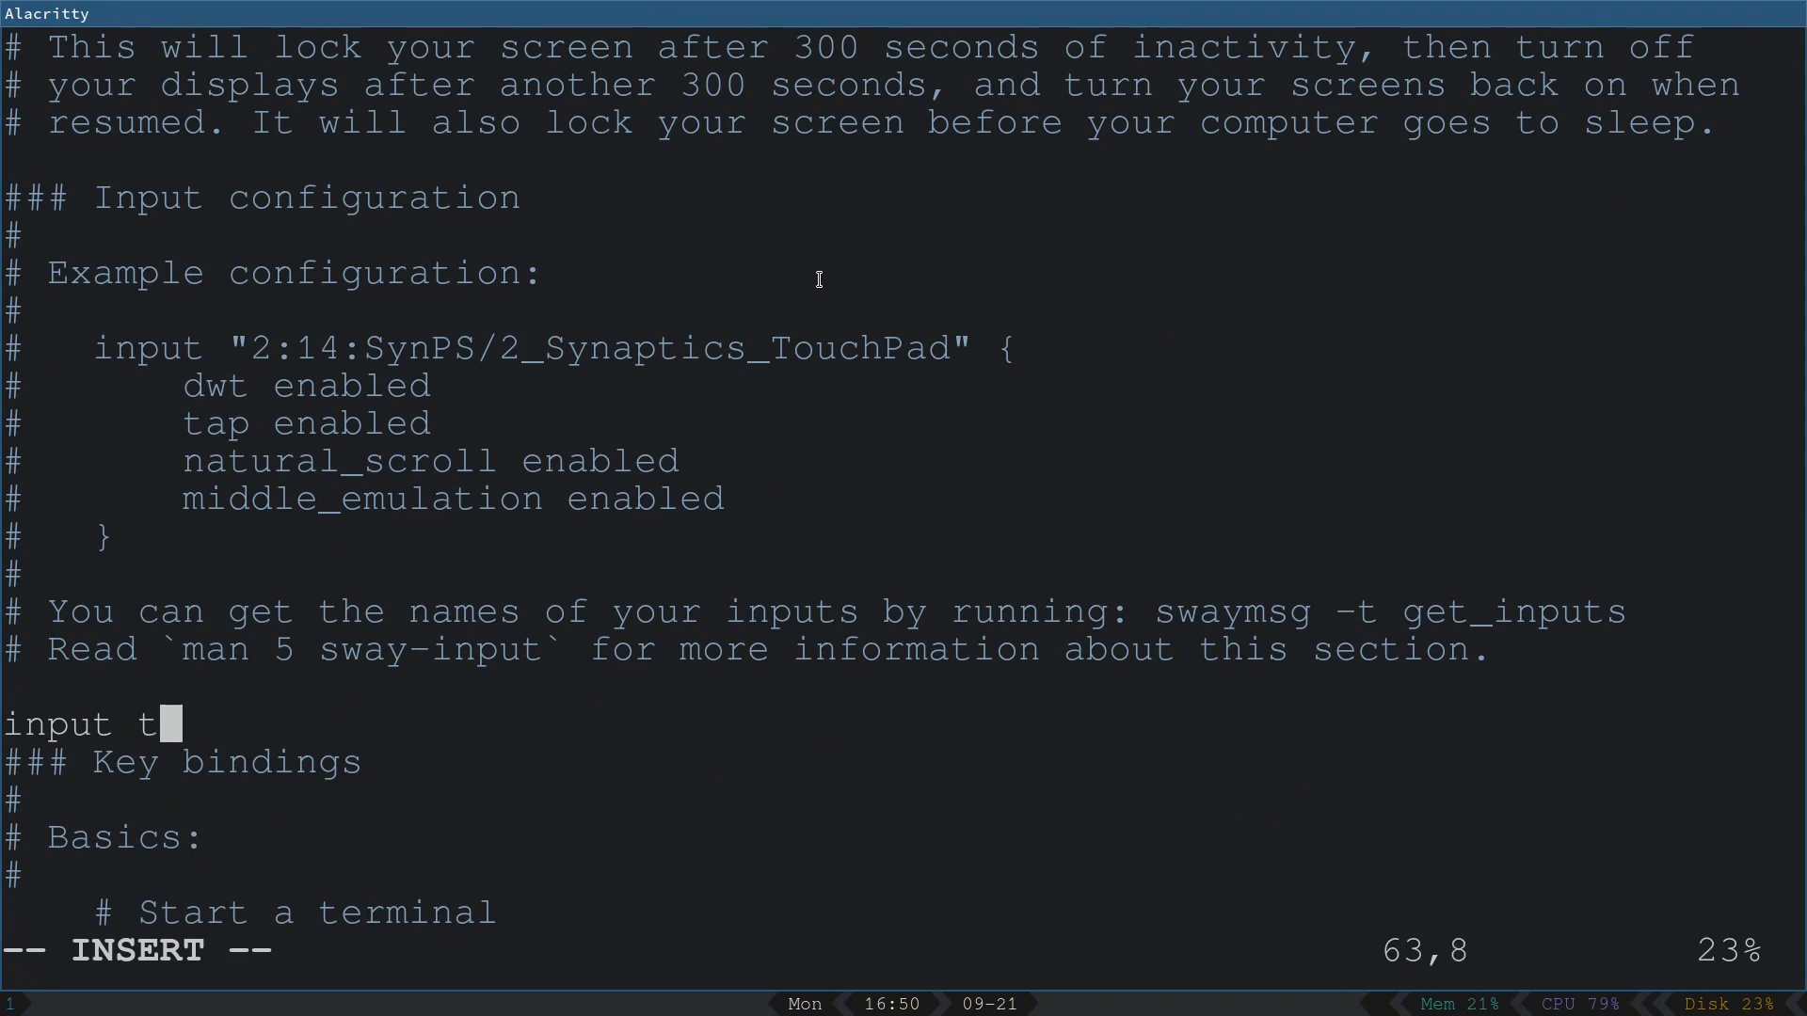
pyautogui.write(' "type:keyboard" ')
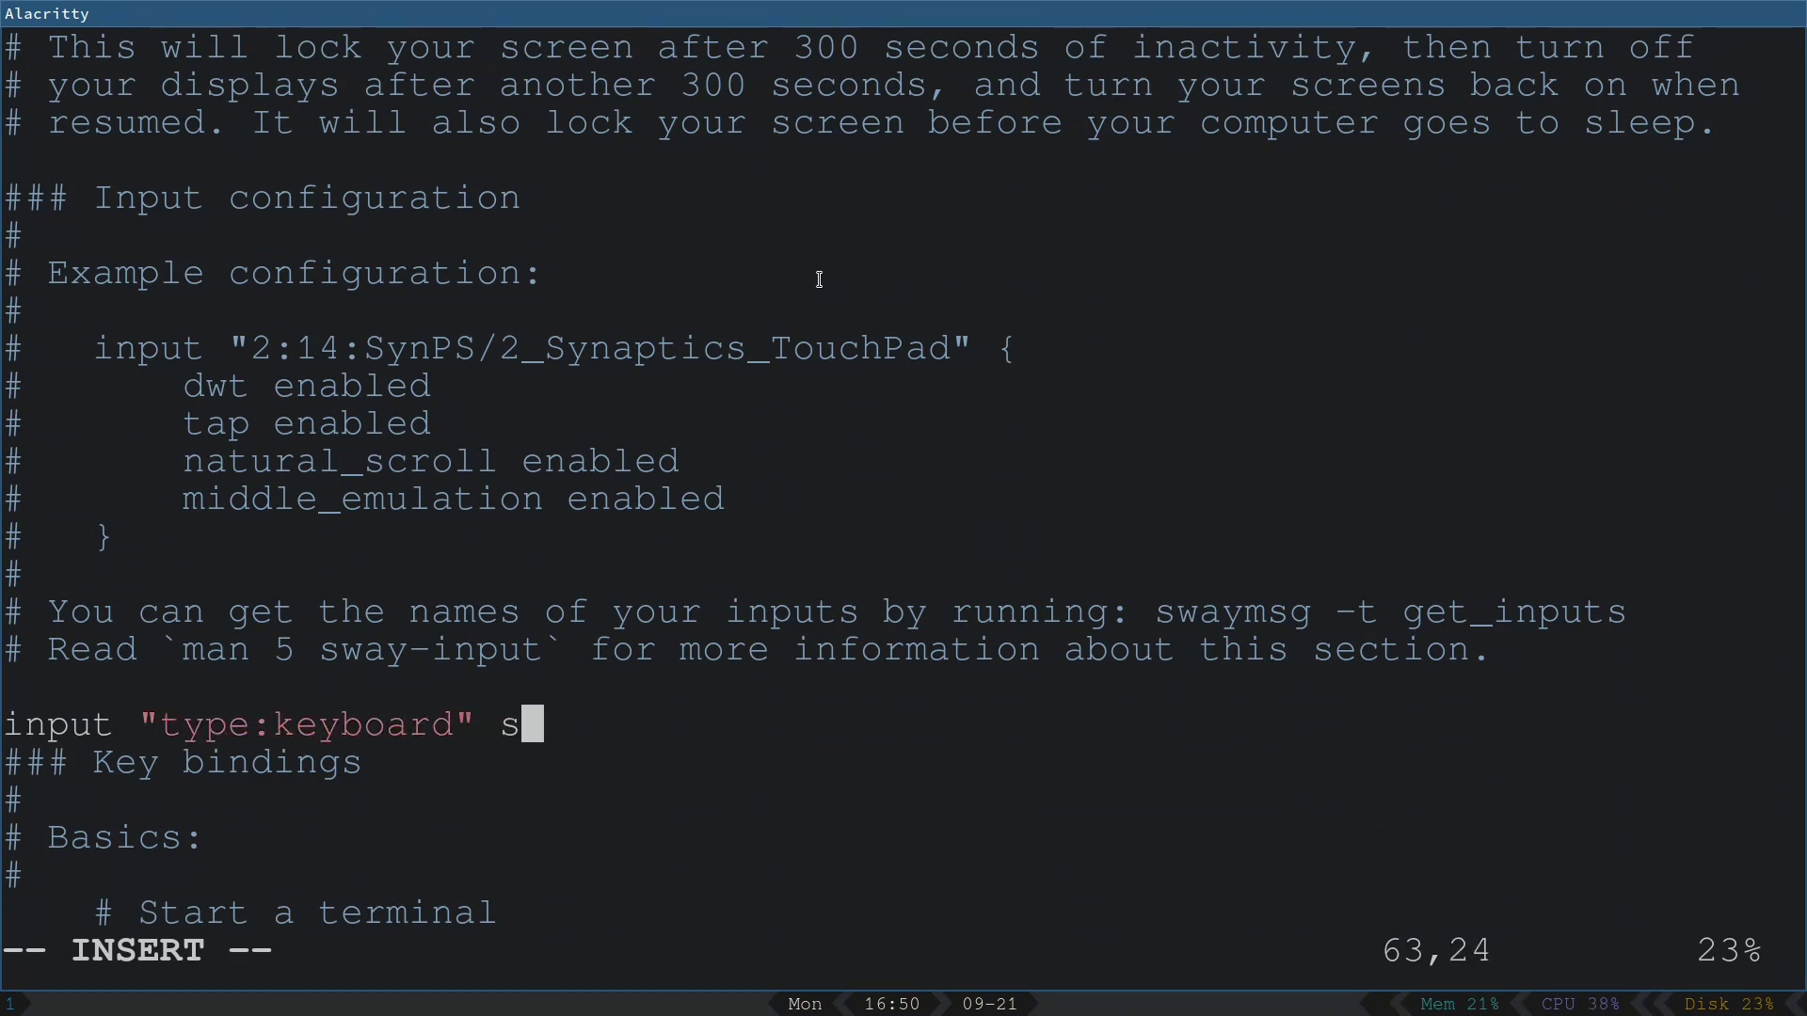
pyautogui.write('xkb_optio')
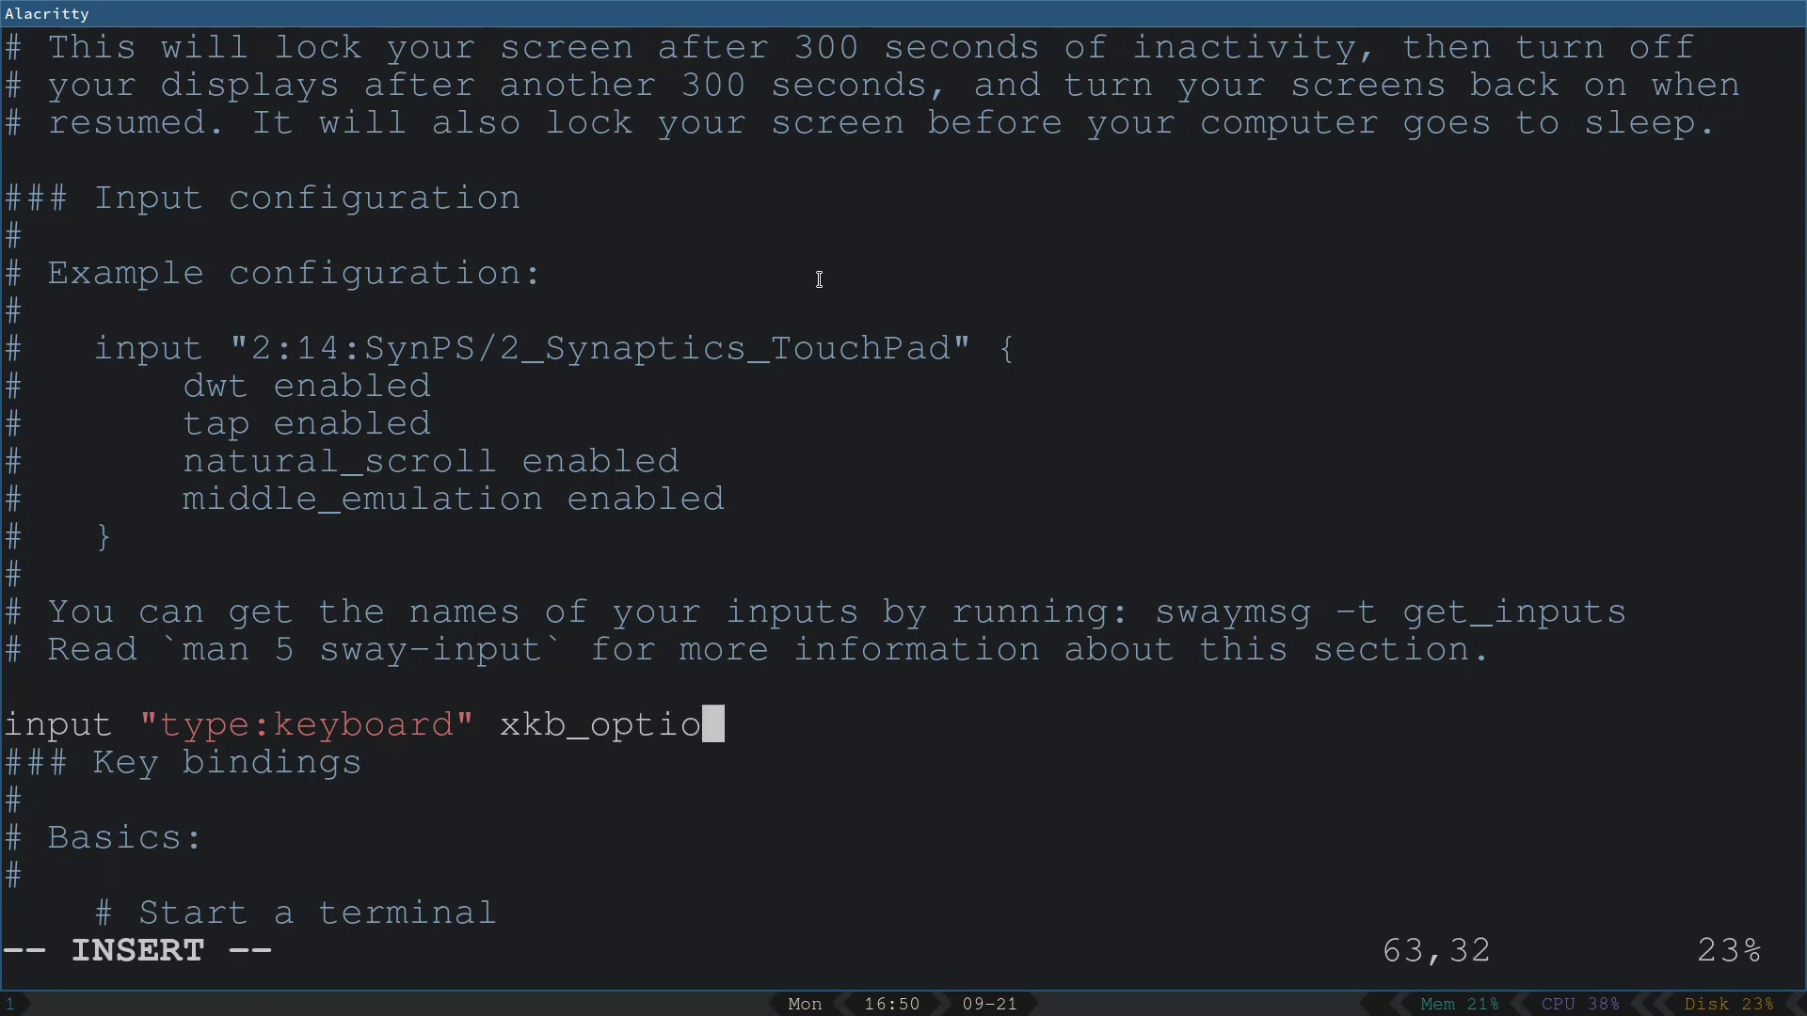
pyautogui.write('ns caps')
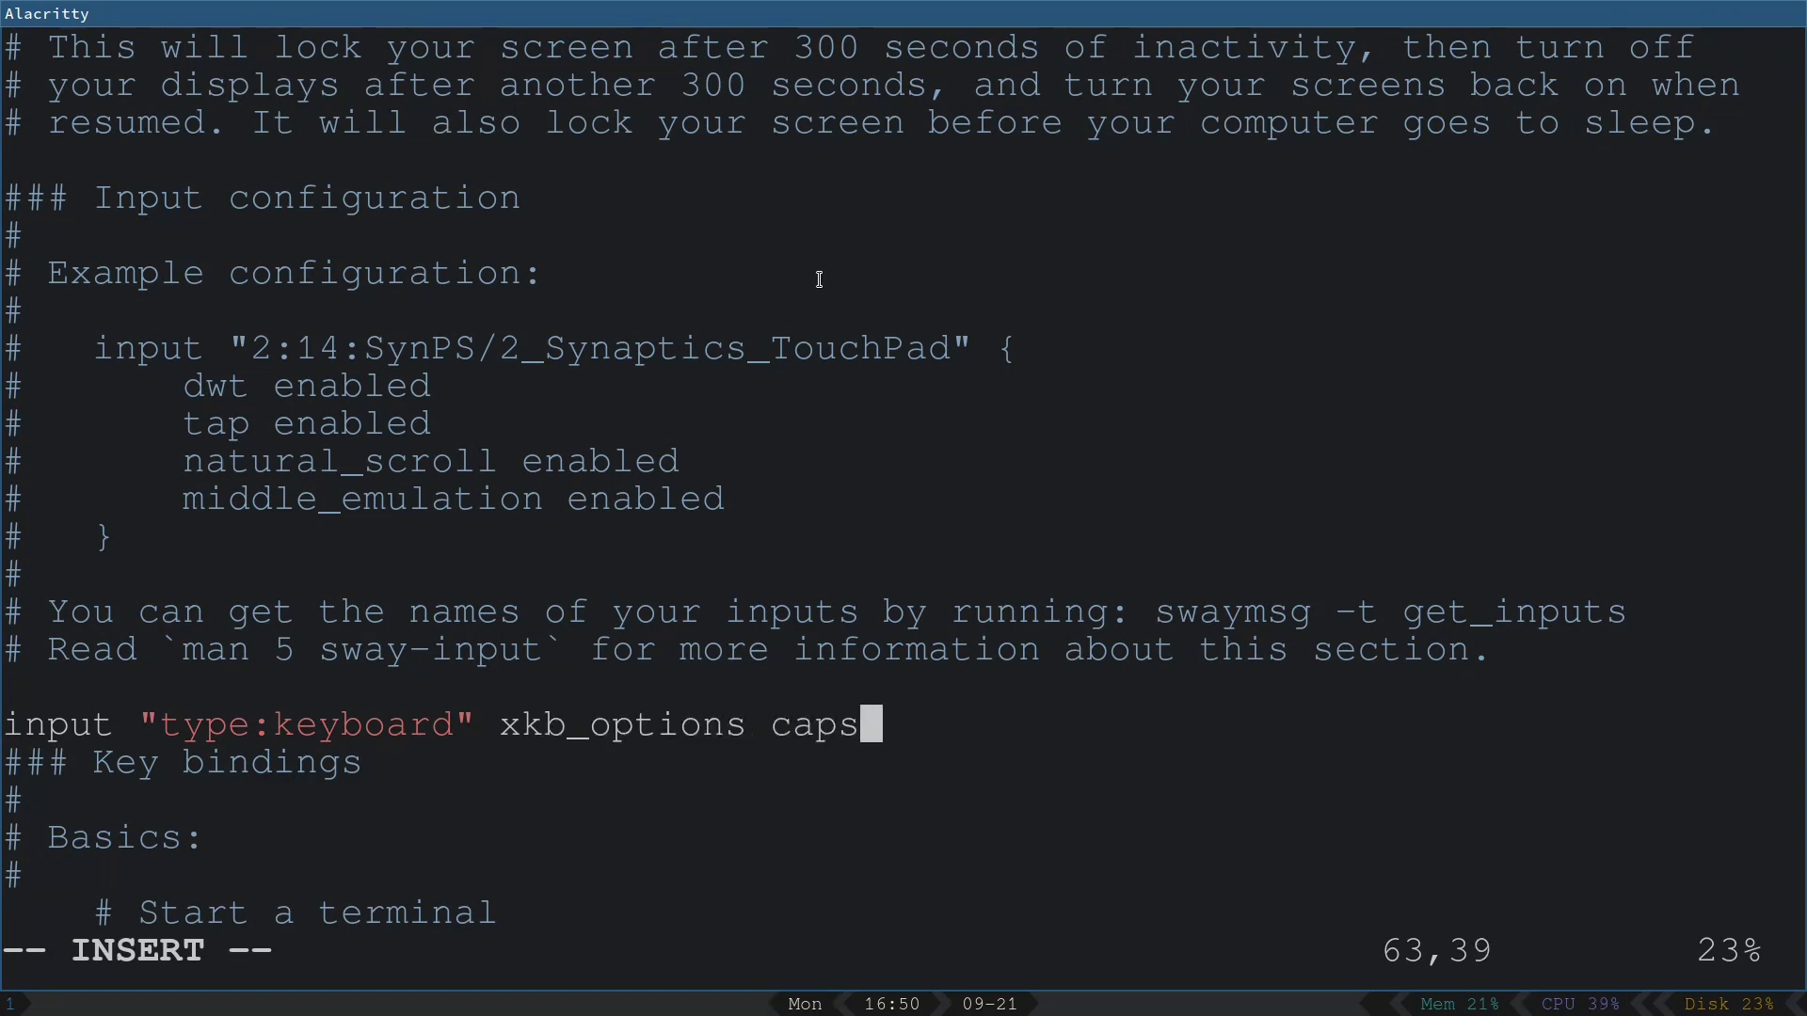
pyautogui.write(':swapescape')
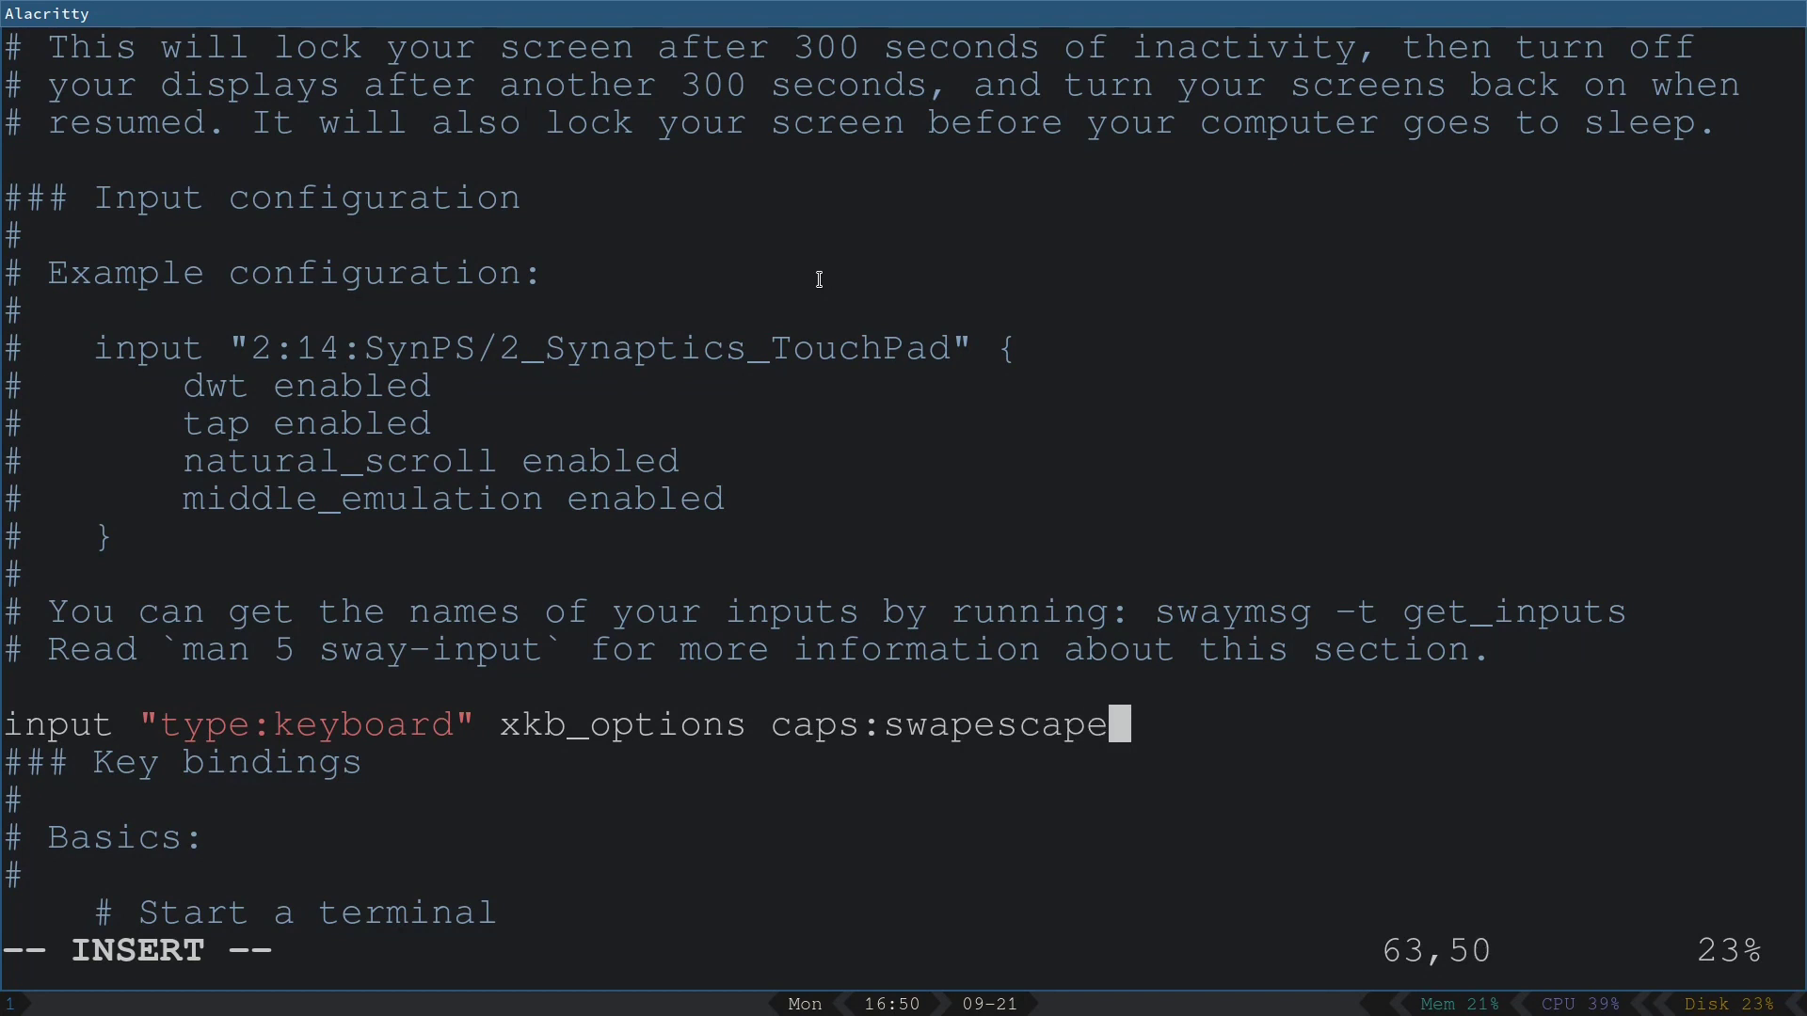
pyautogui.press('Escape')
pyautogui.write(':w')
pyautogui.press('Return')
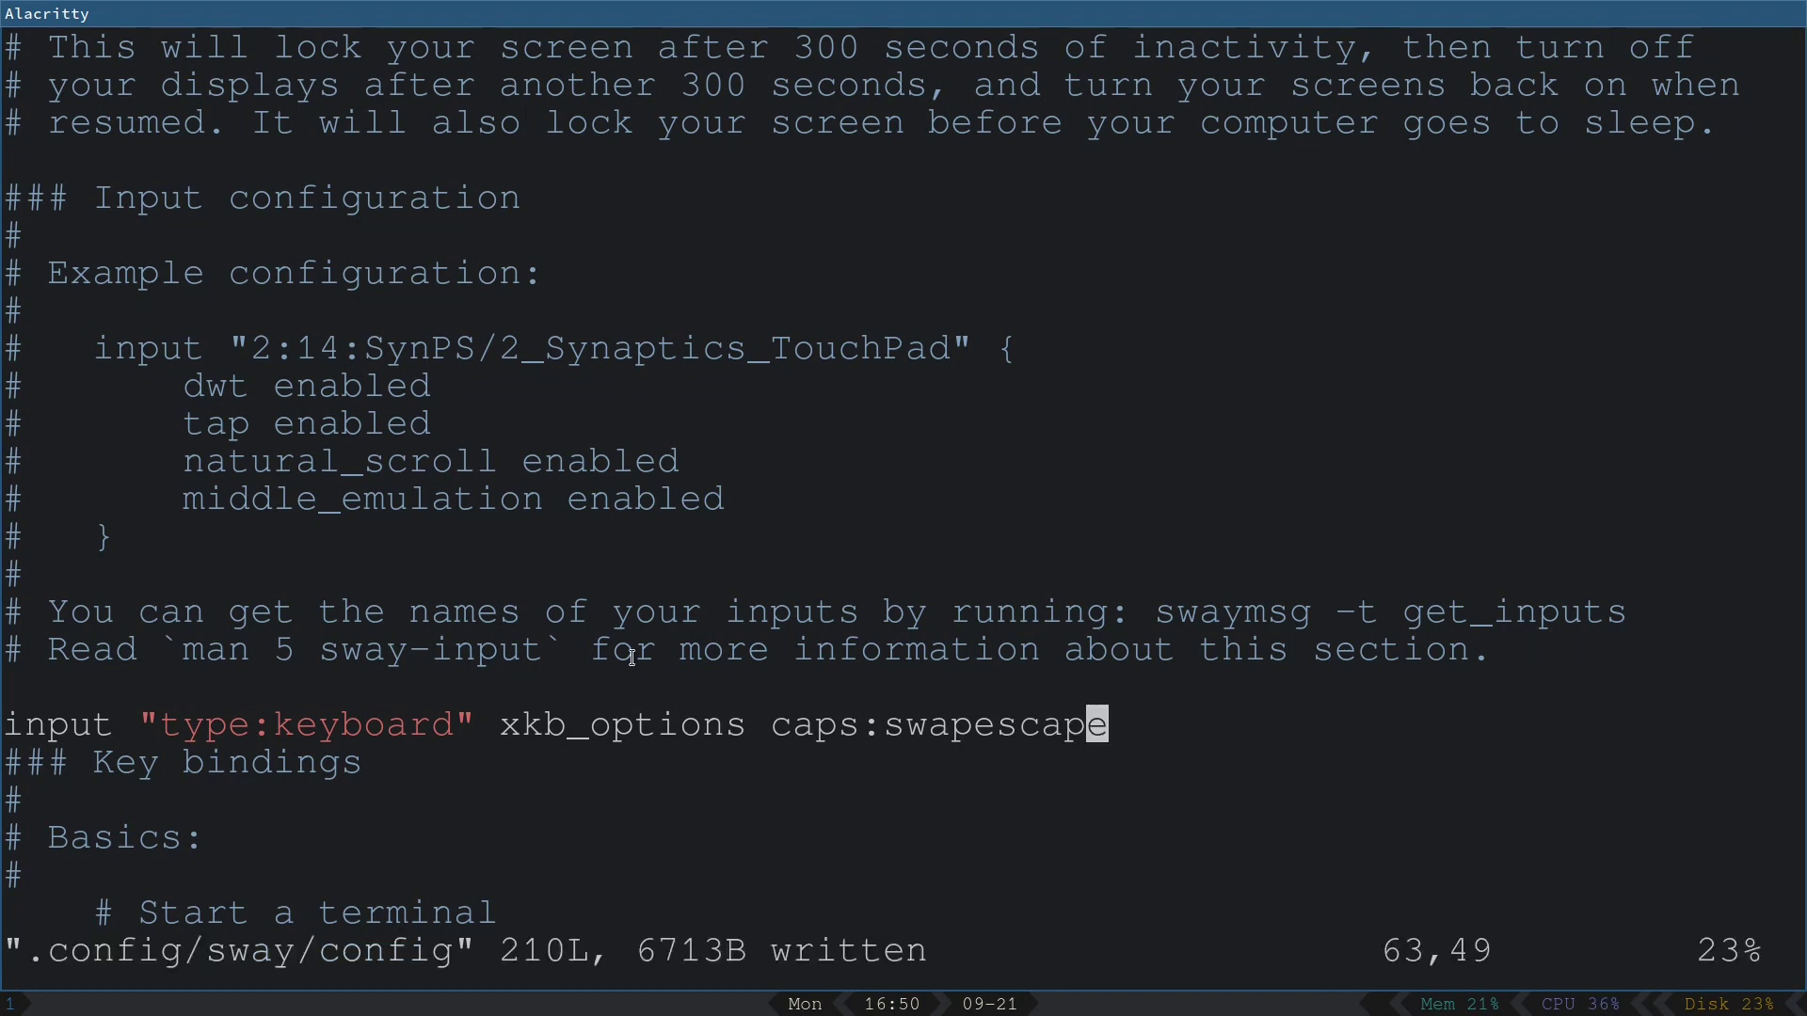
pyautogui.moveTo(1053, 733); pyautogui.dragTo(1078, 730)
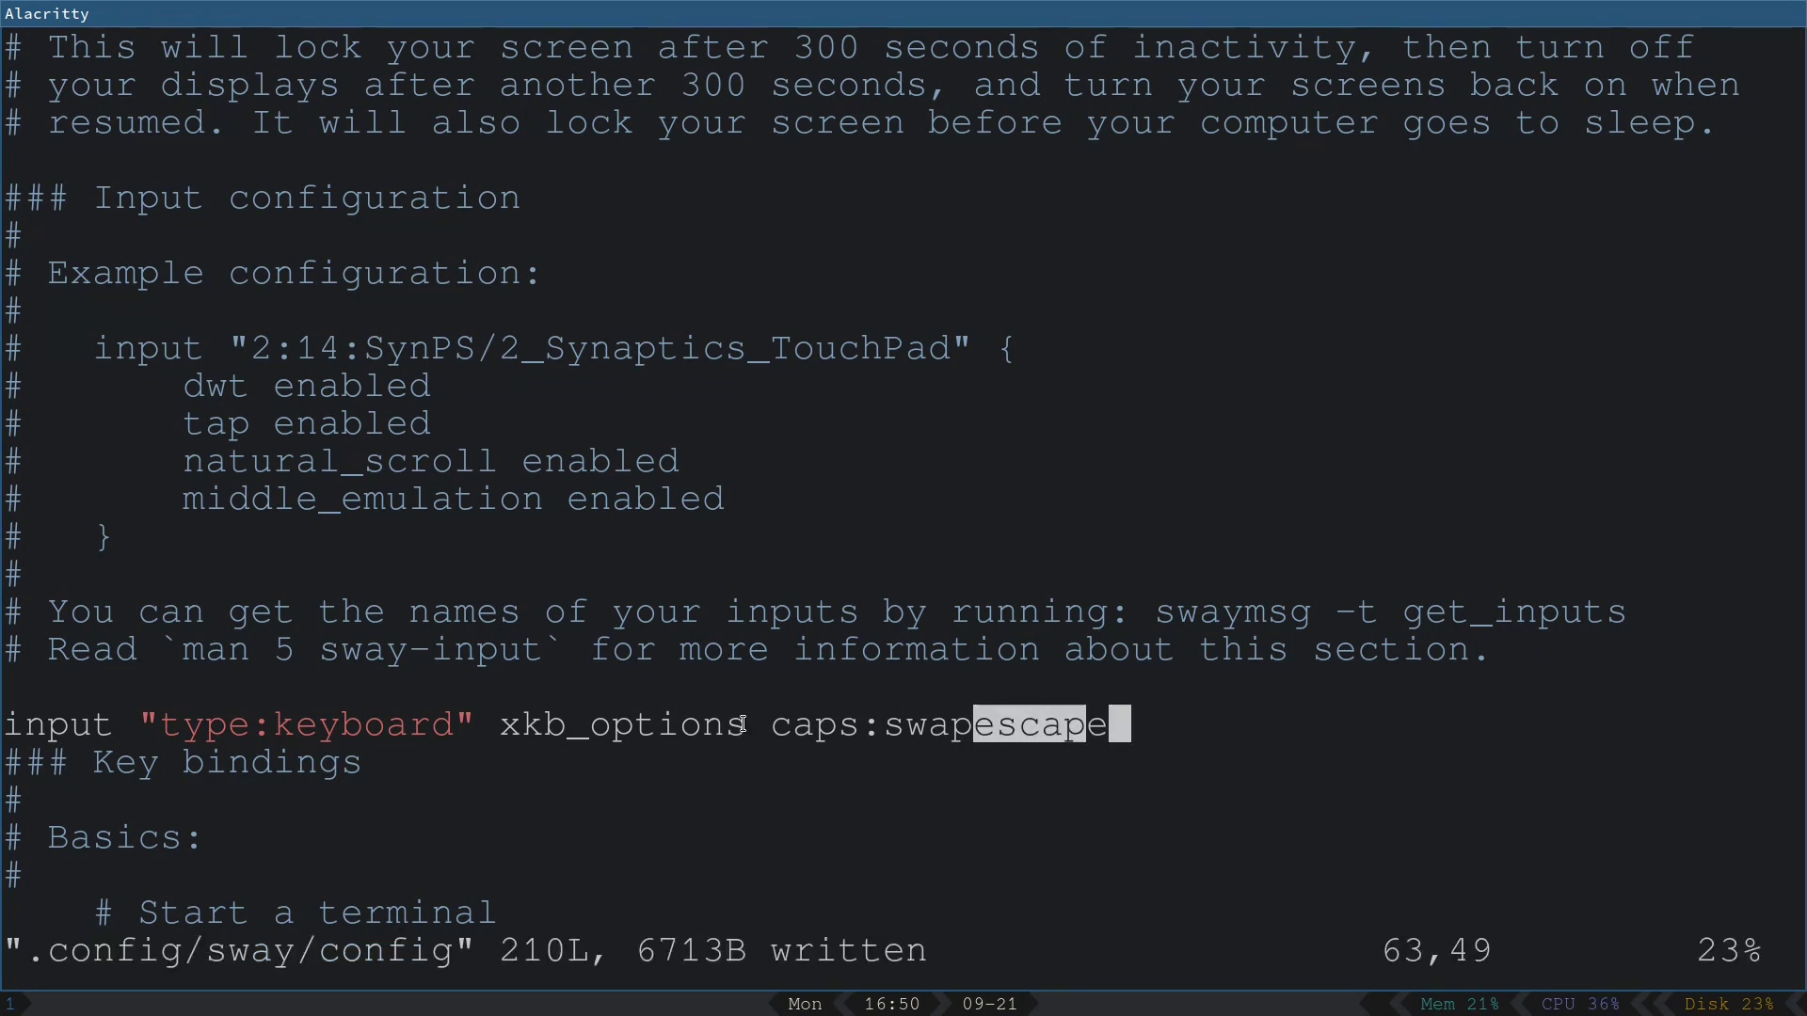
pyautogui.click(758, 725)
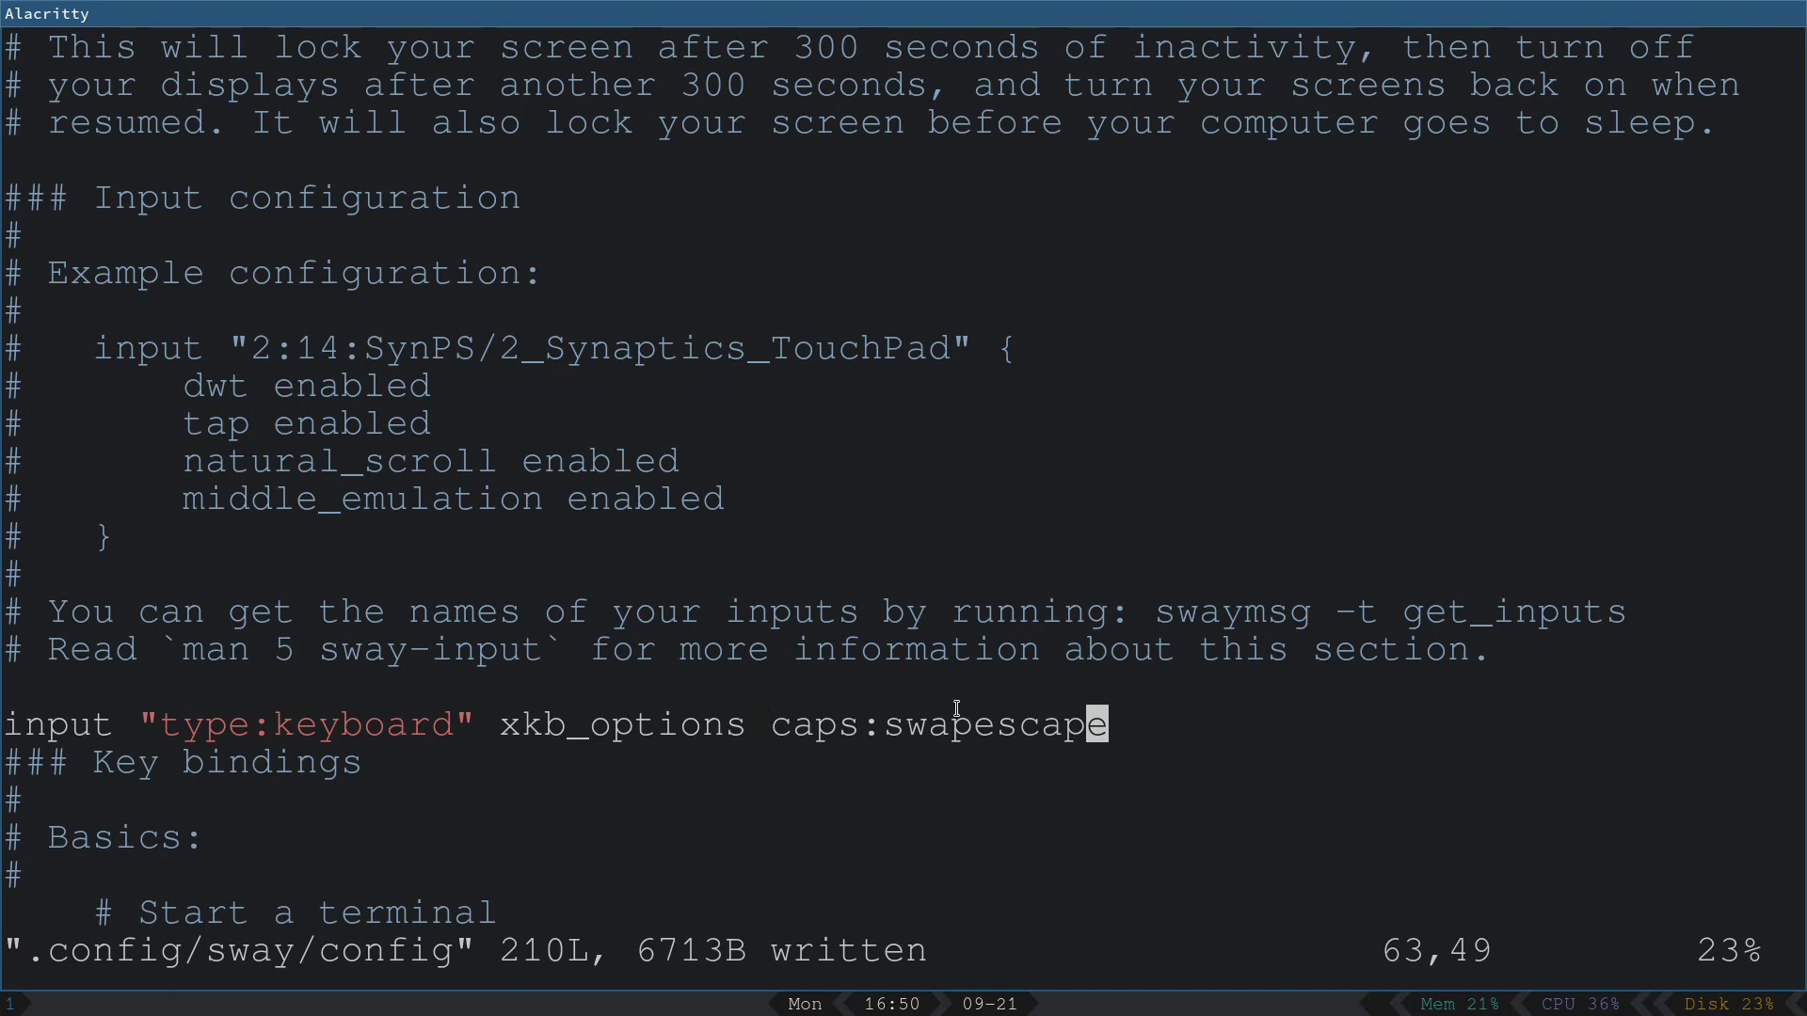
# Step: Add the line 'input * accel_profile flat' below it and save
pyautogui.write('oinp')
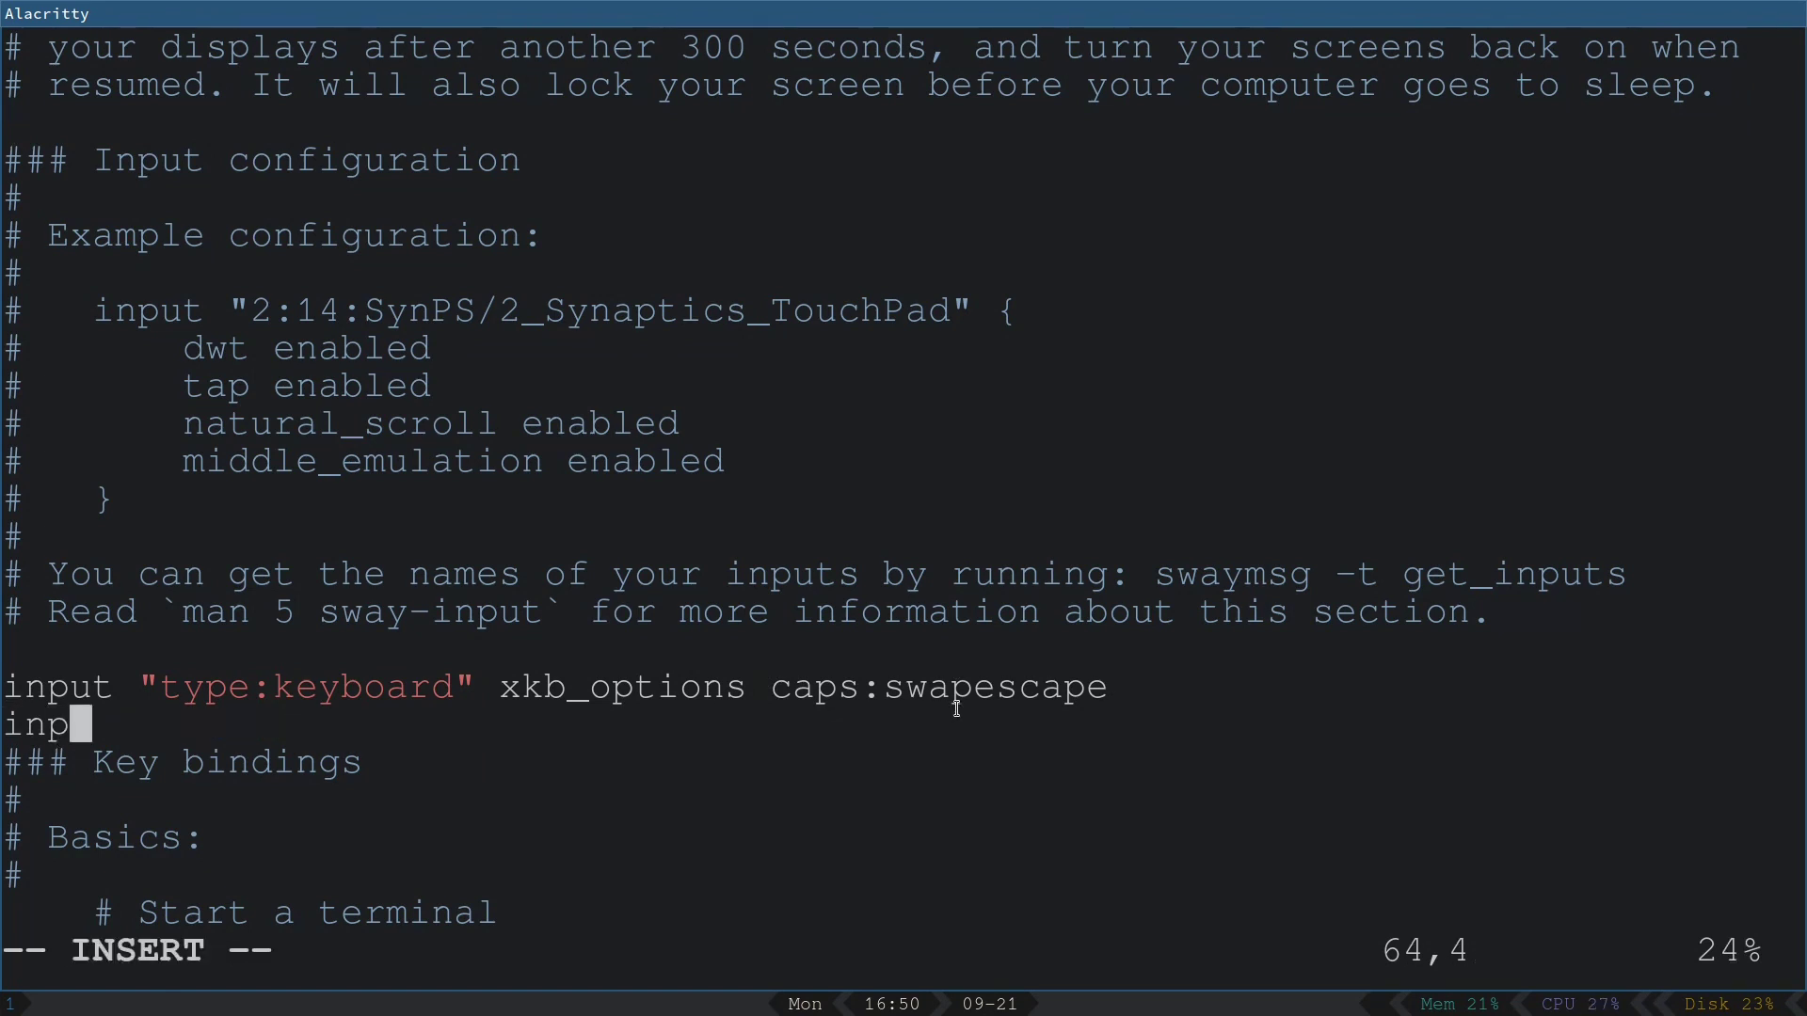
pyautogui.write('ut * ')
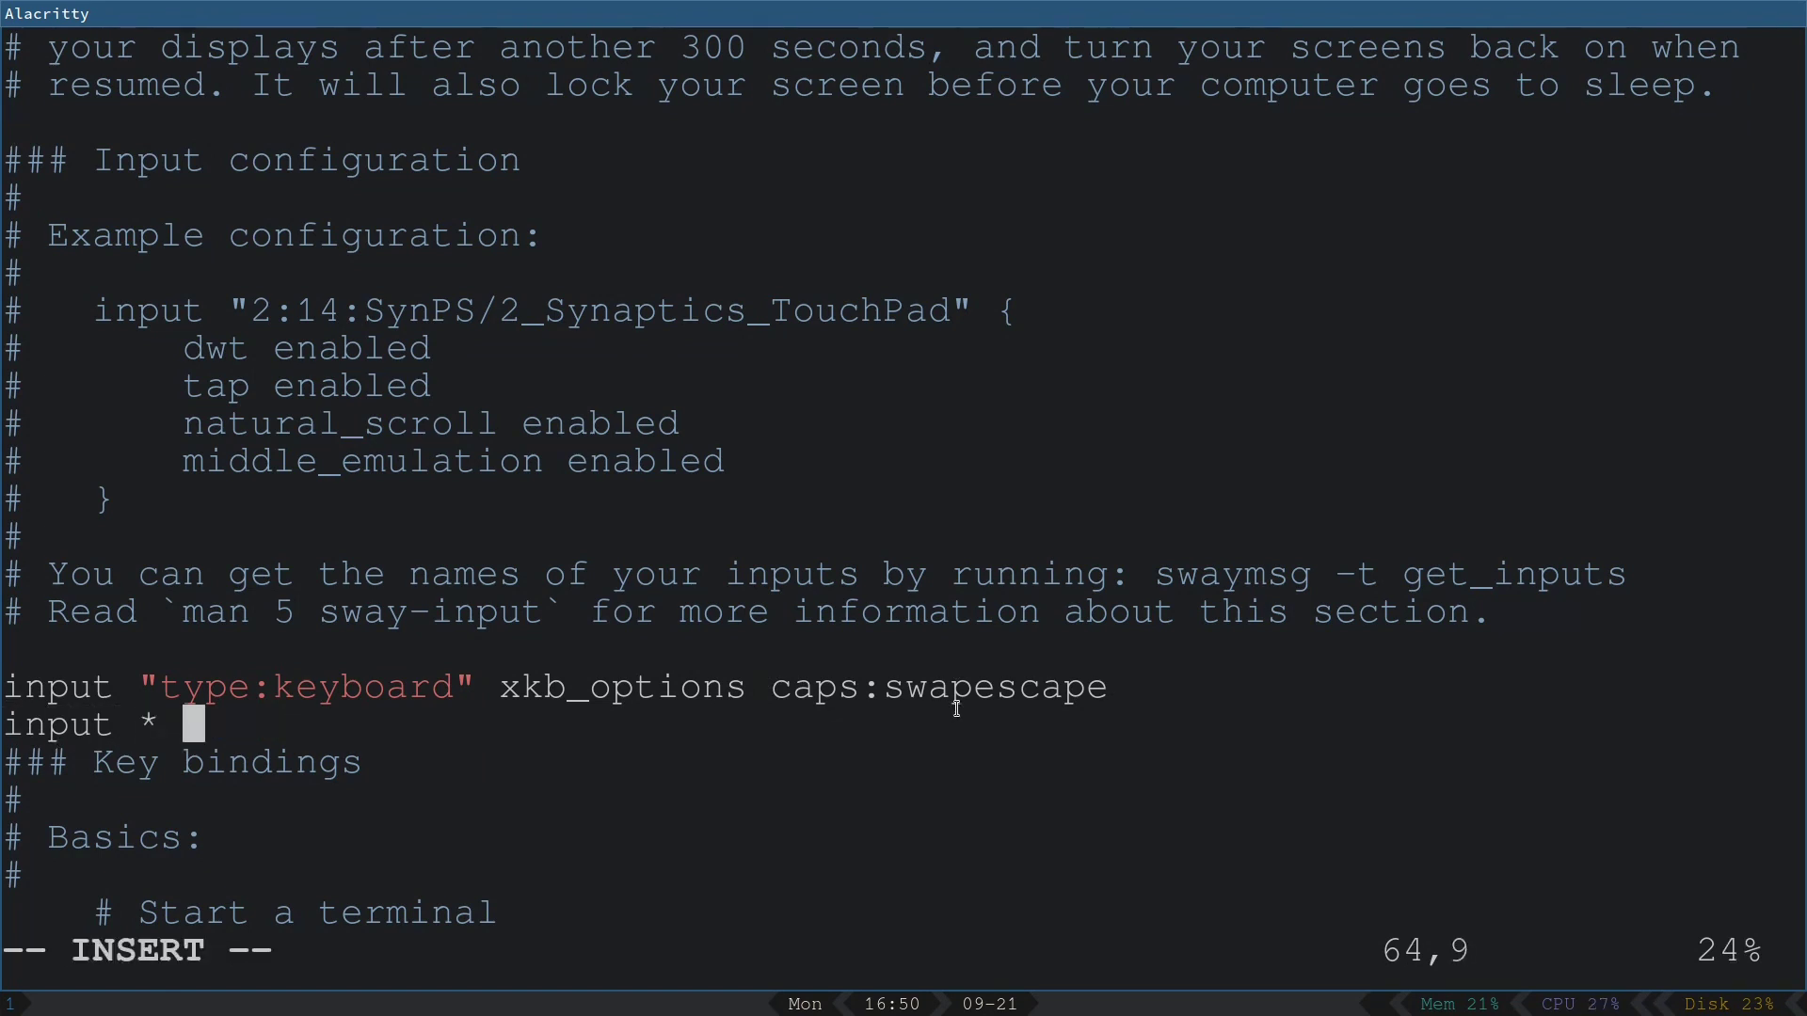
pyautogui.write('p')
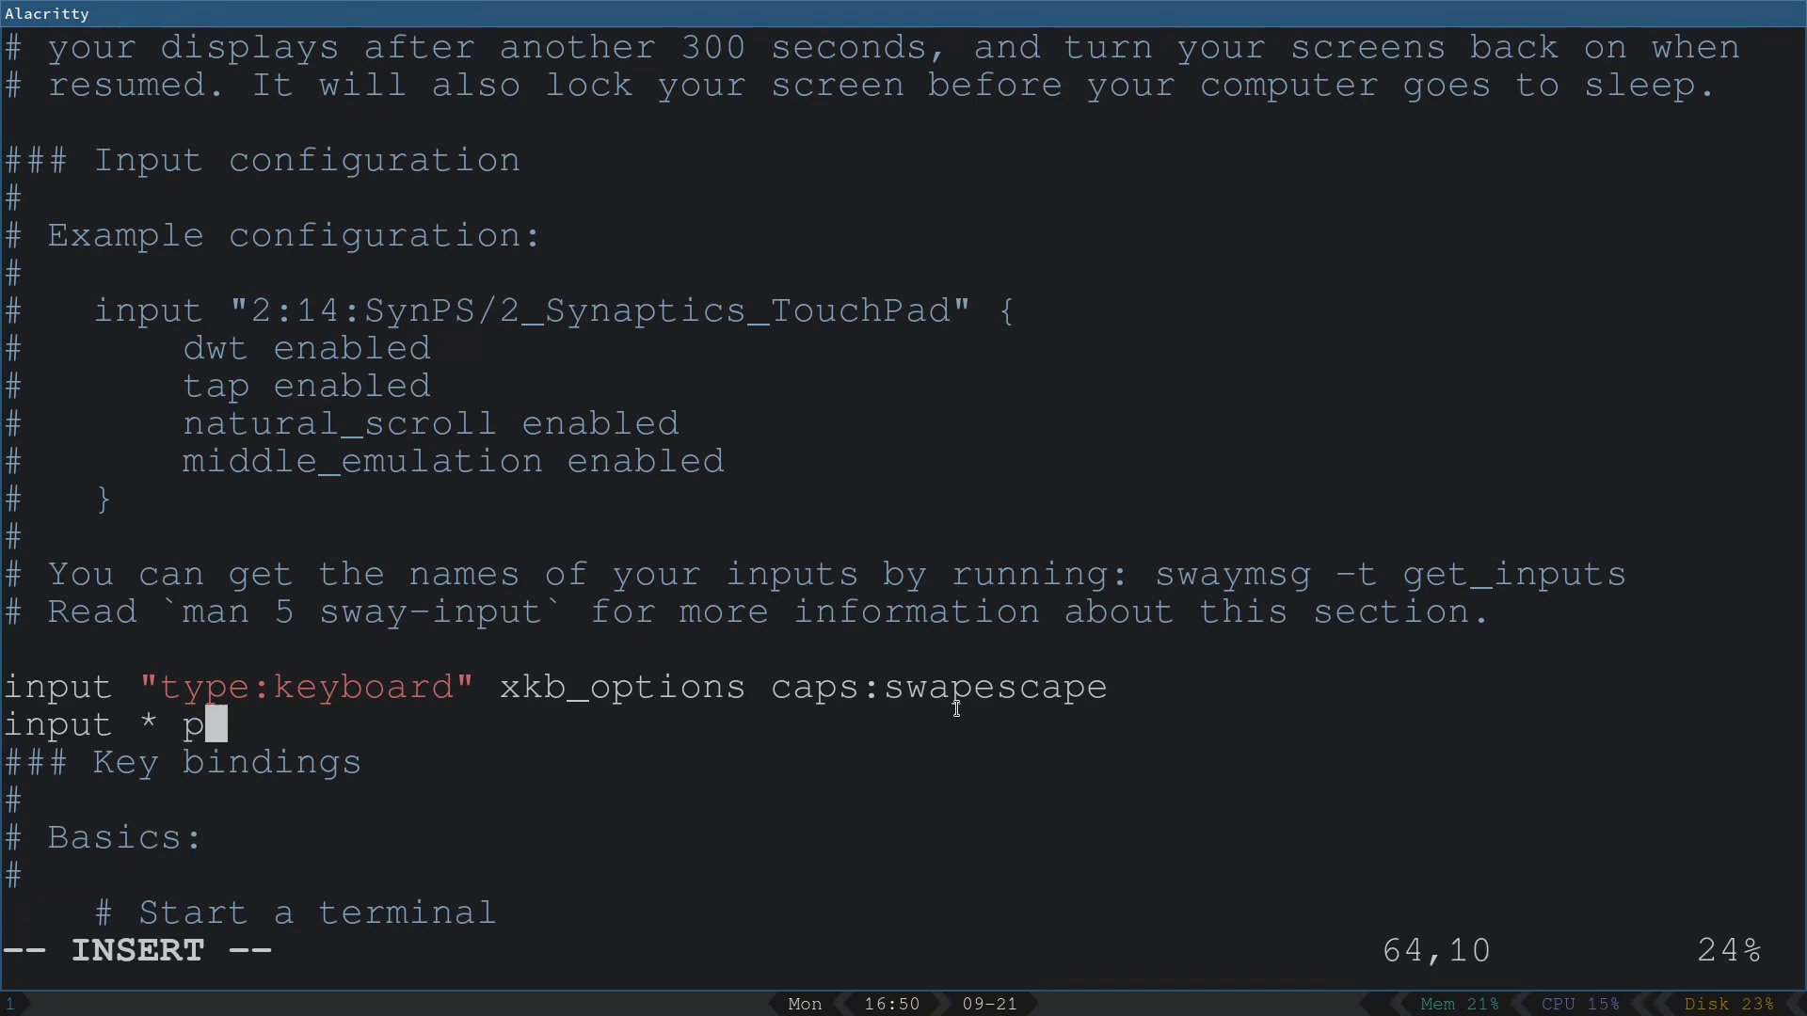
pyautogui.press('BackSpace')
pyautogui.write('accel_profe')
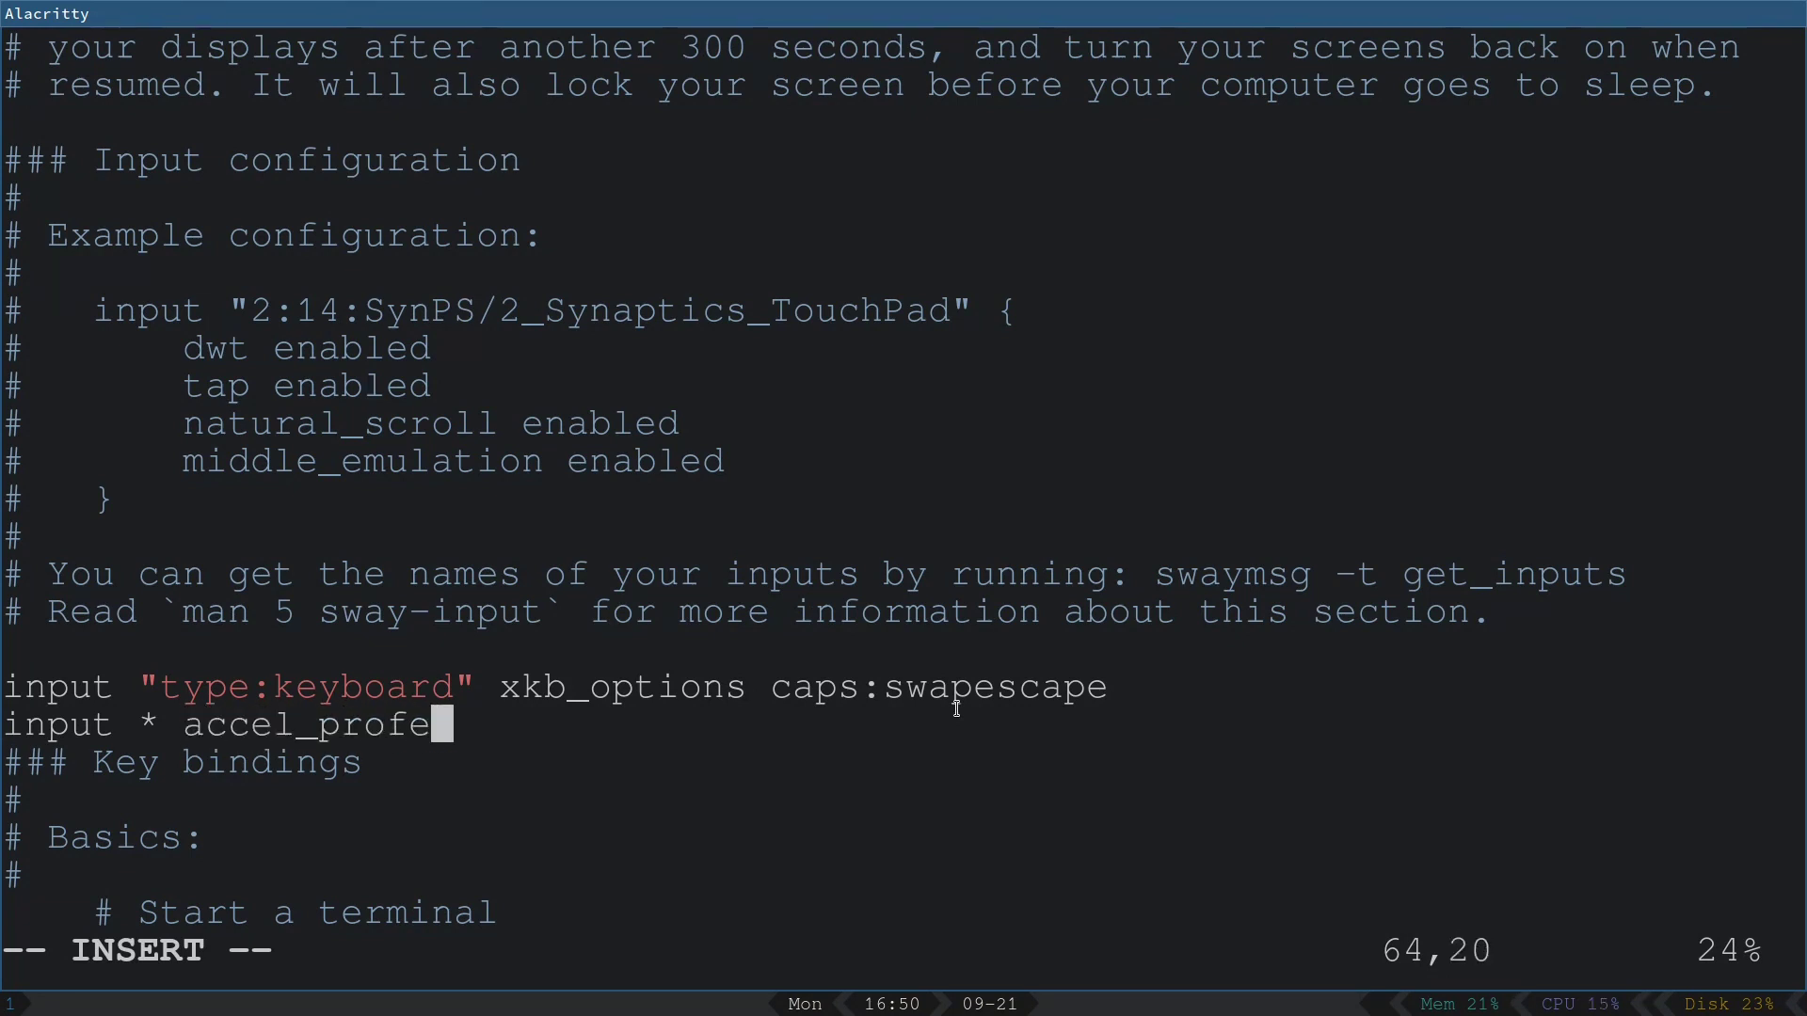
pyautogui.press('BackSpace')
pyautogui.write('ile')
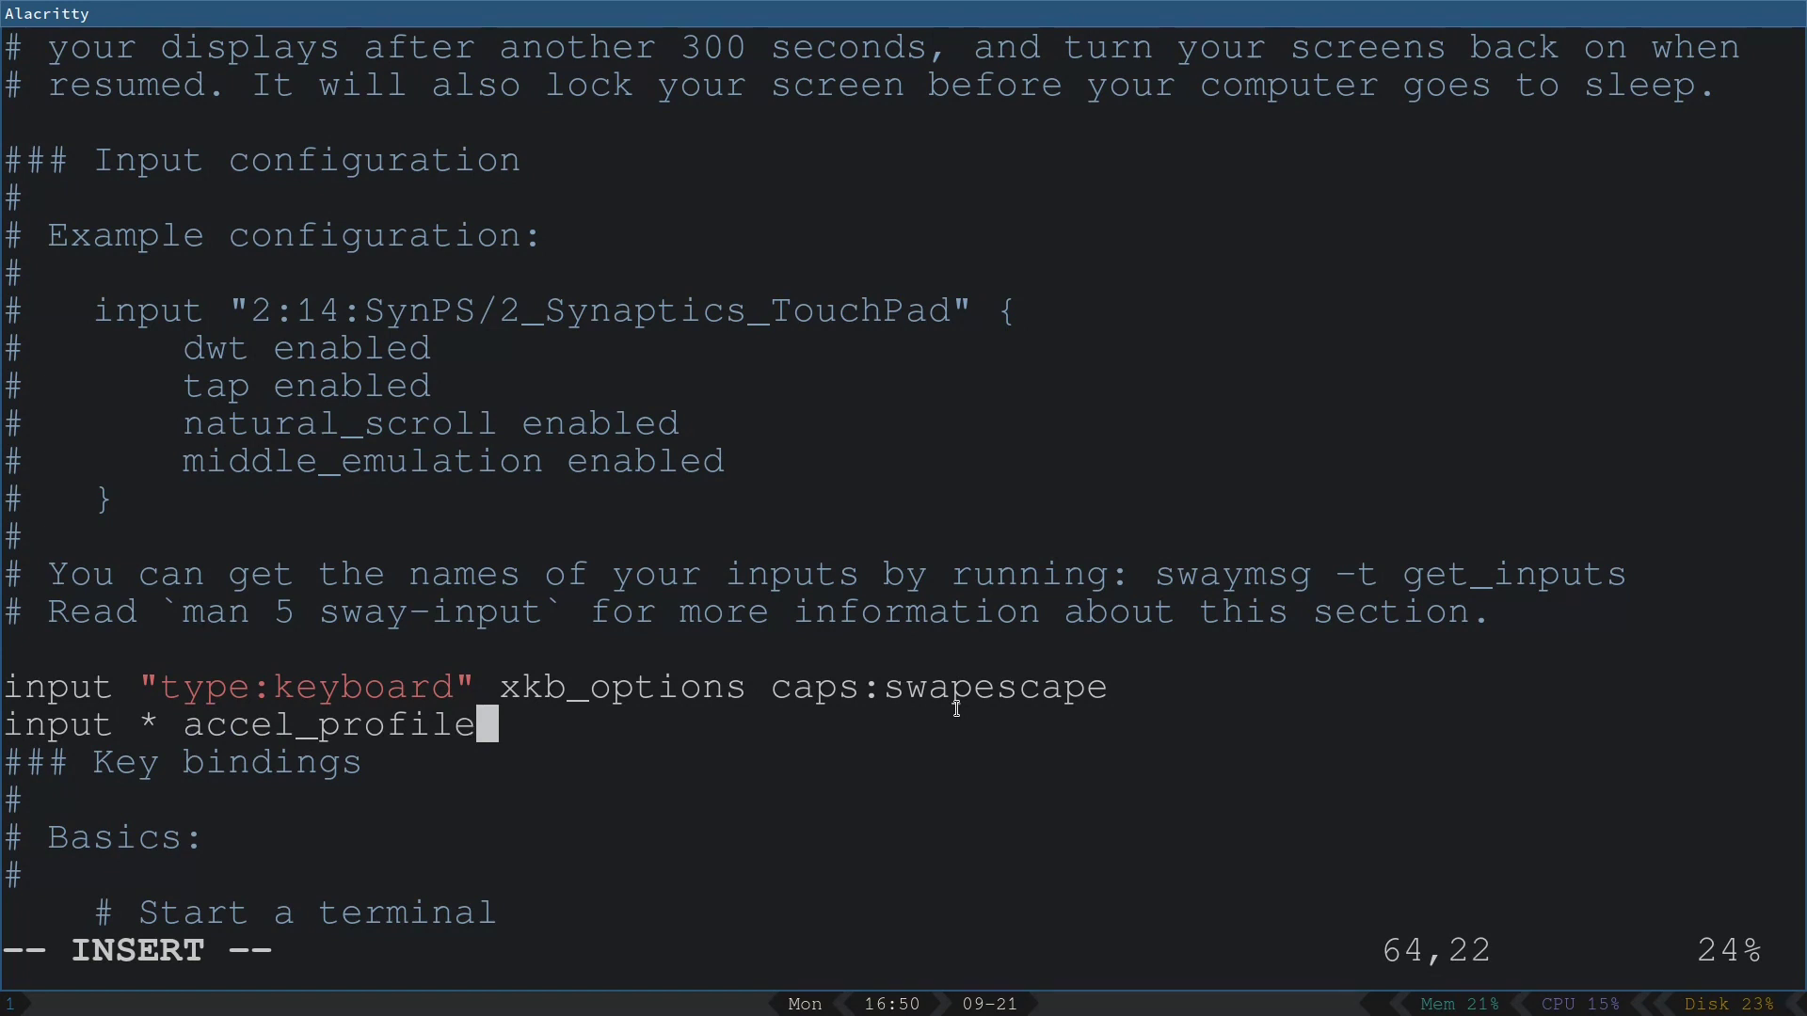
pyautogui.write(' flat')
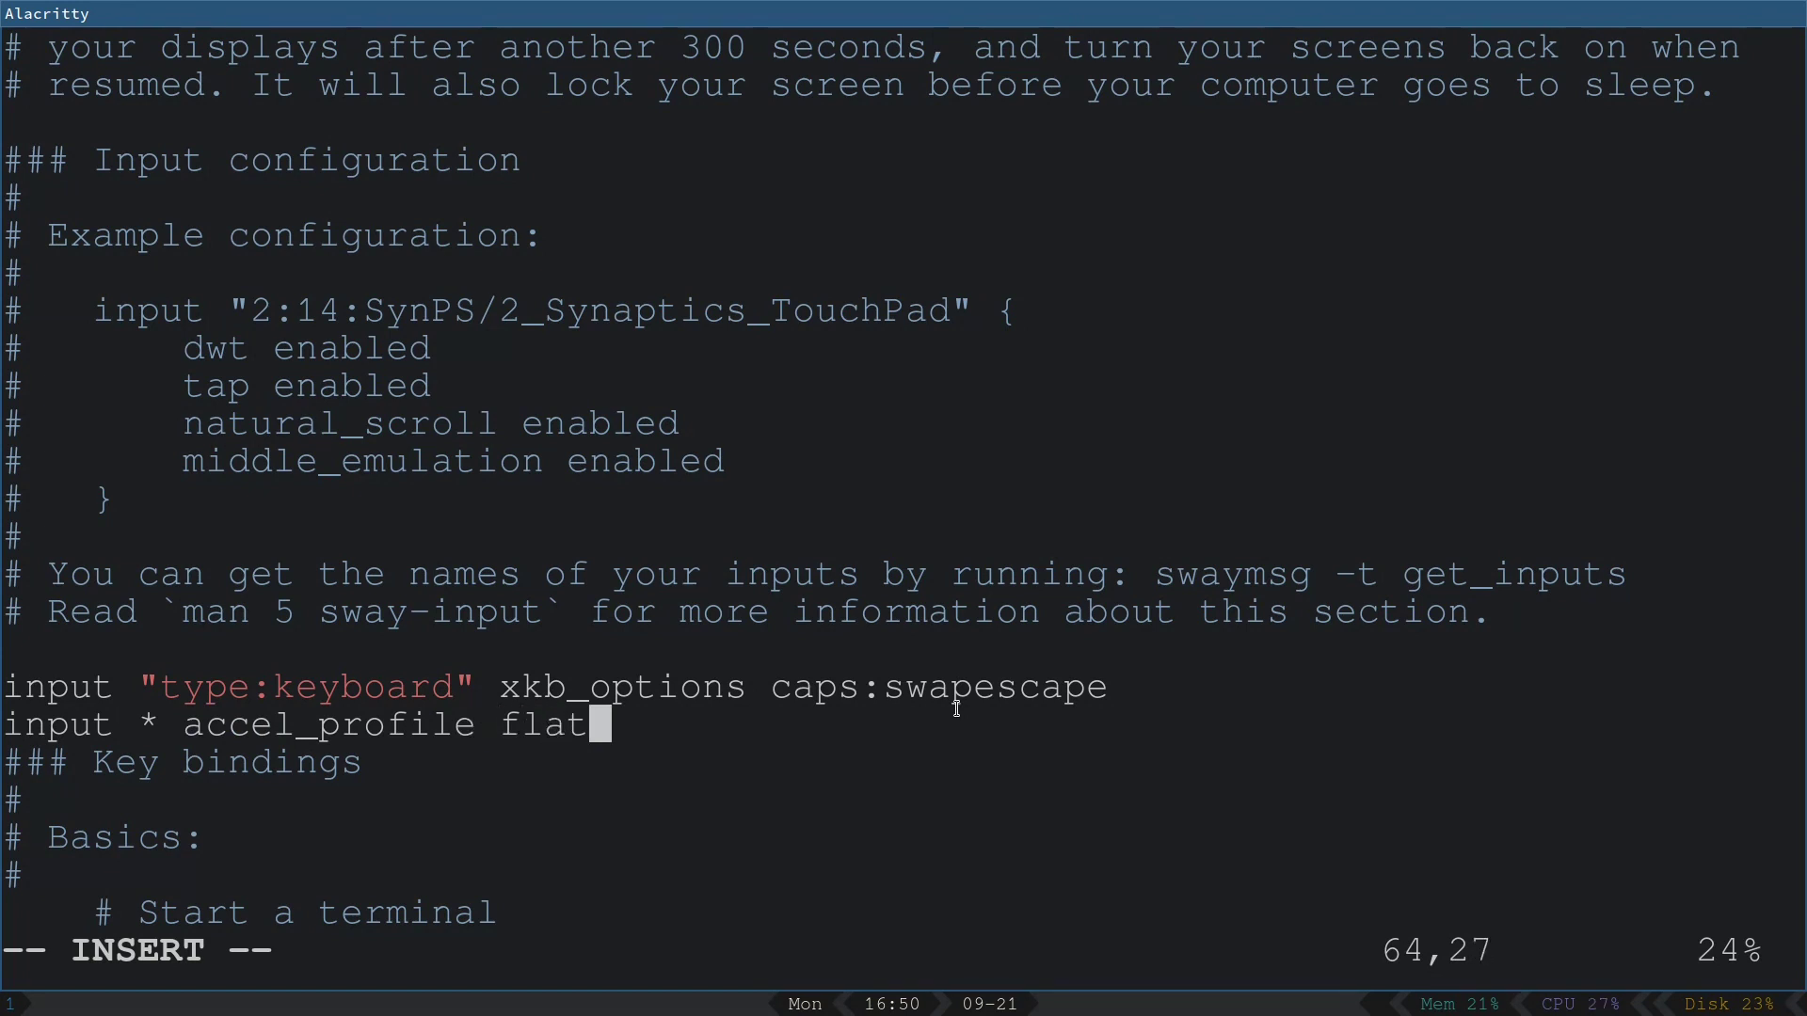
pyautogui.press('Escape')
pyautogui.write(':w')
pyautogui.press('Return')
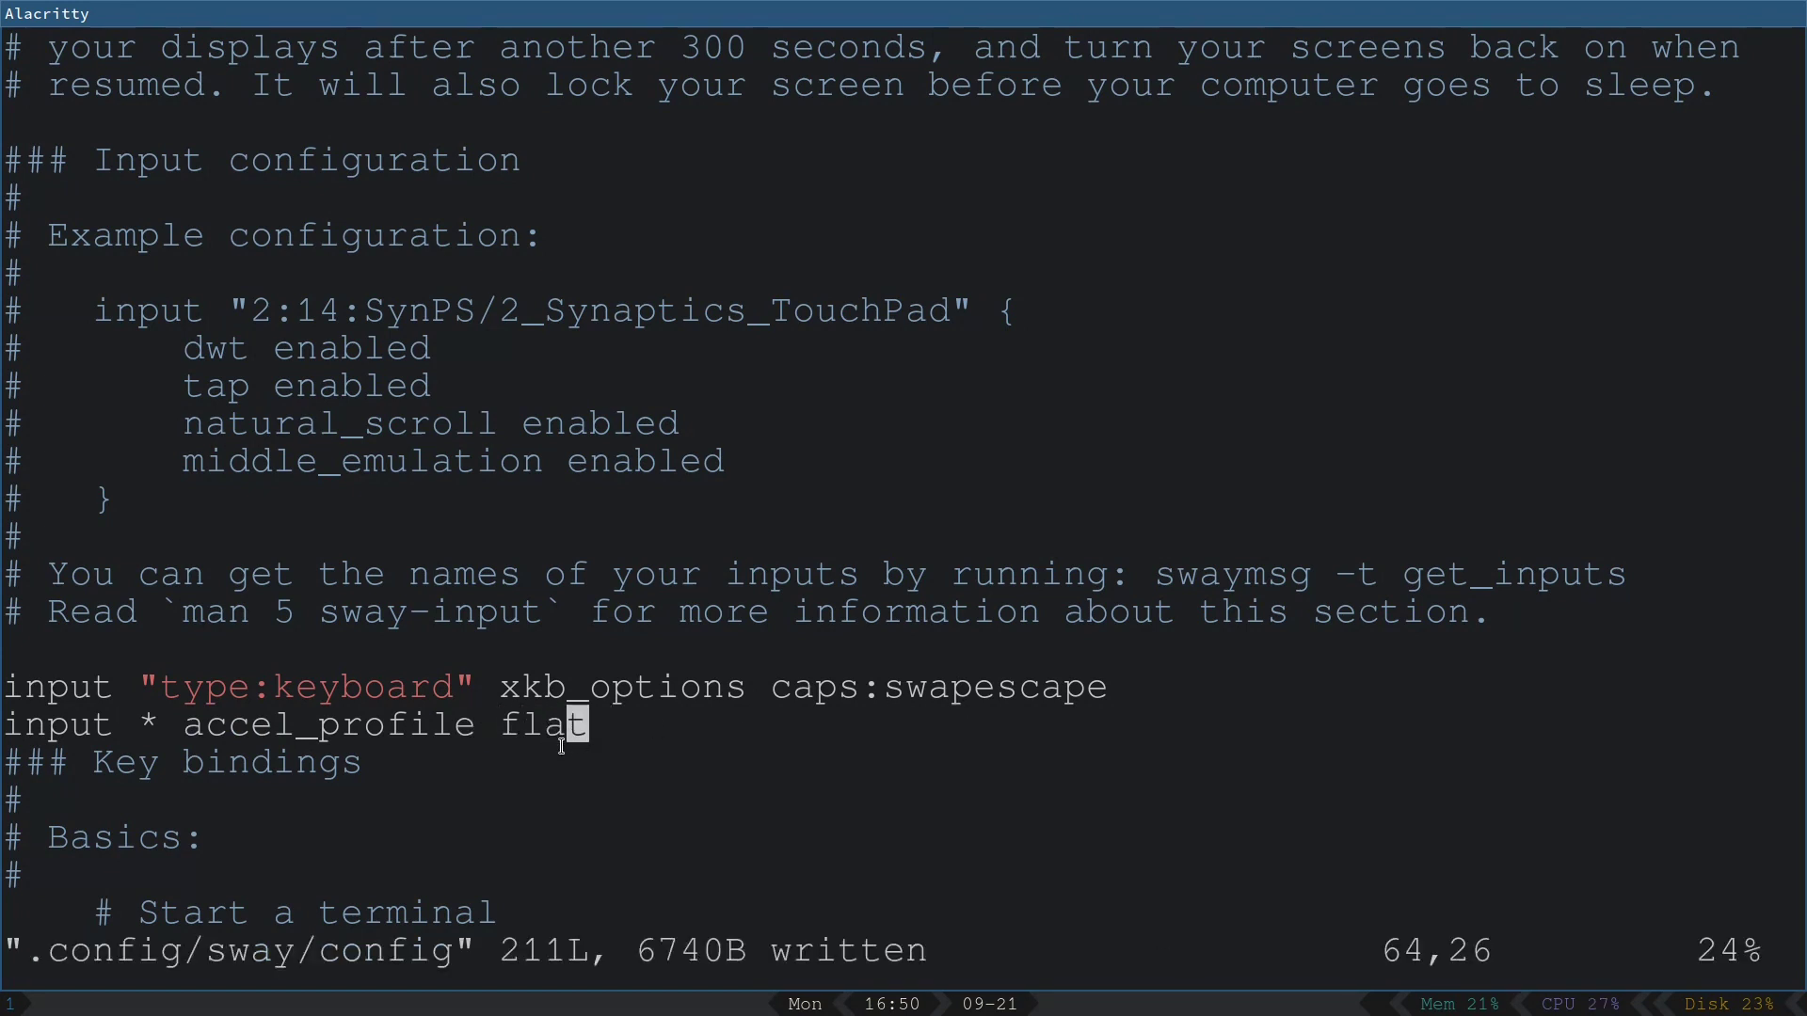
# Step: Highlight the new accel_profile line, then save the config and quit Vim with :wq
pyautogui.moveTo(583, 729); pyautogui.dragTo(25, 725)
pyautogui.click(541, 720)
pyautogui.click(18, 720)
pyautogui.click(43, 728)
pyautogui.write(':wq')
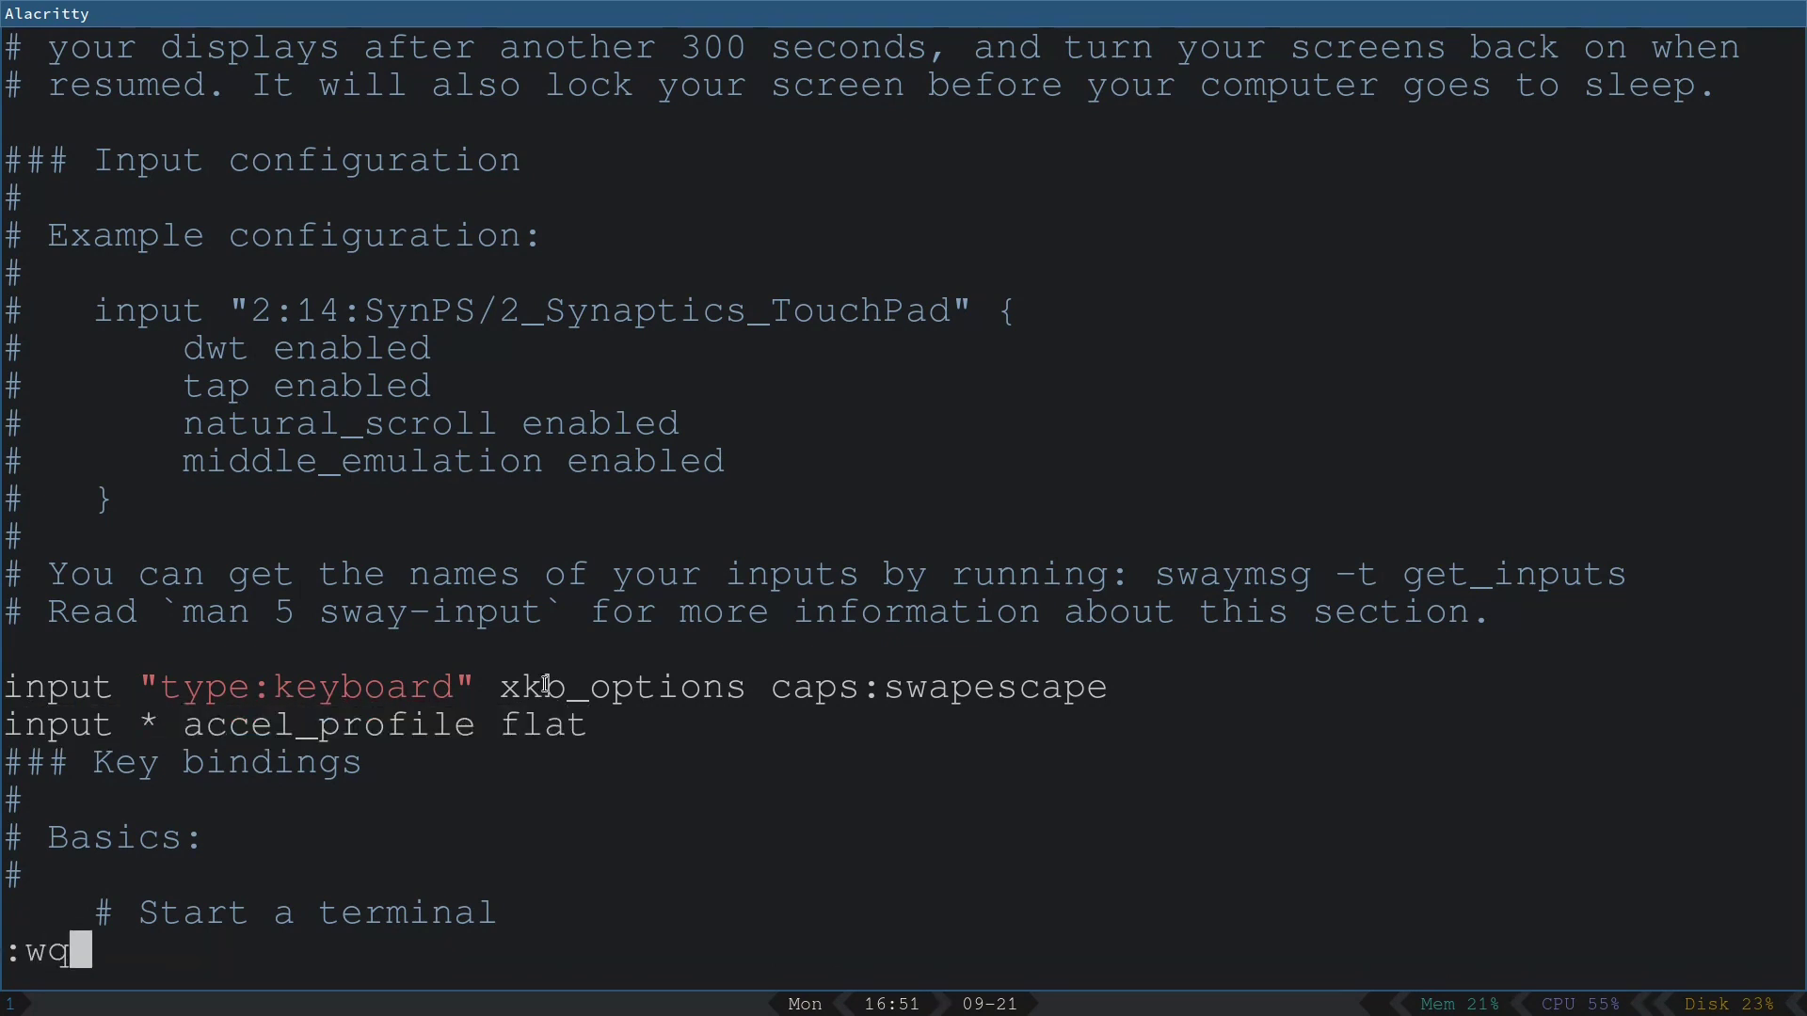
pyautogui.press('Return')
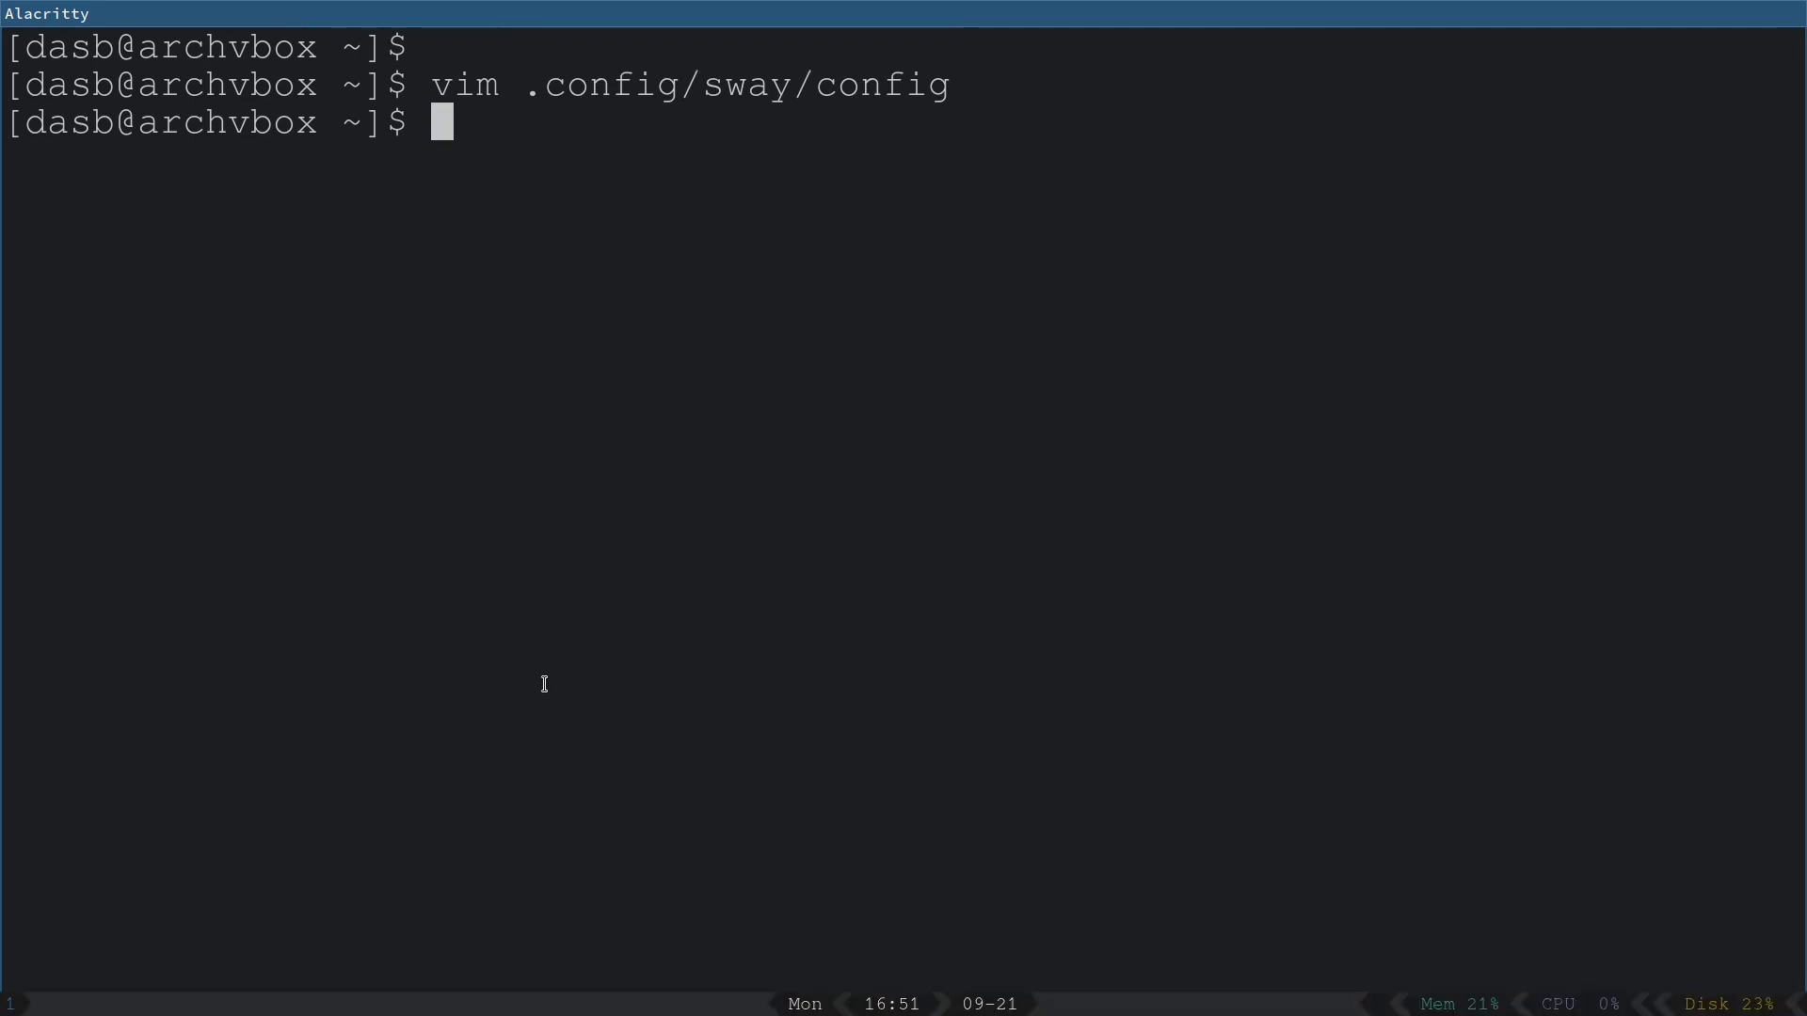
# Step: Clear the terminal and open a new terminal on workspace 2
pyautogui.hotkey('ctrl', 'l')
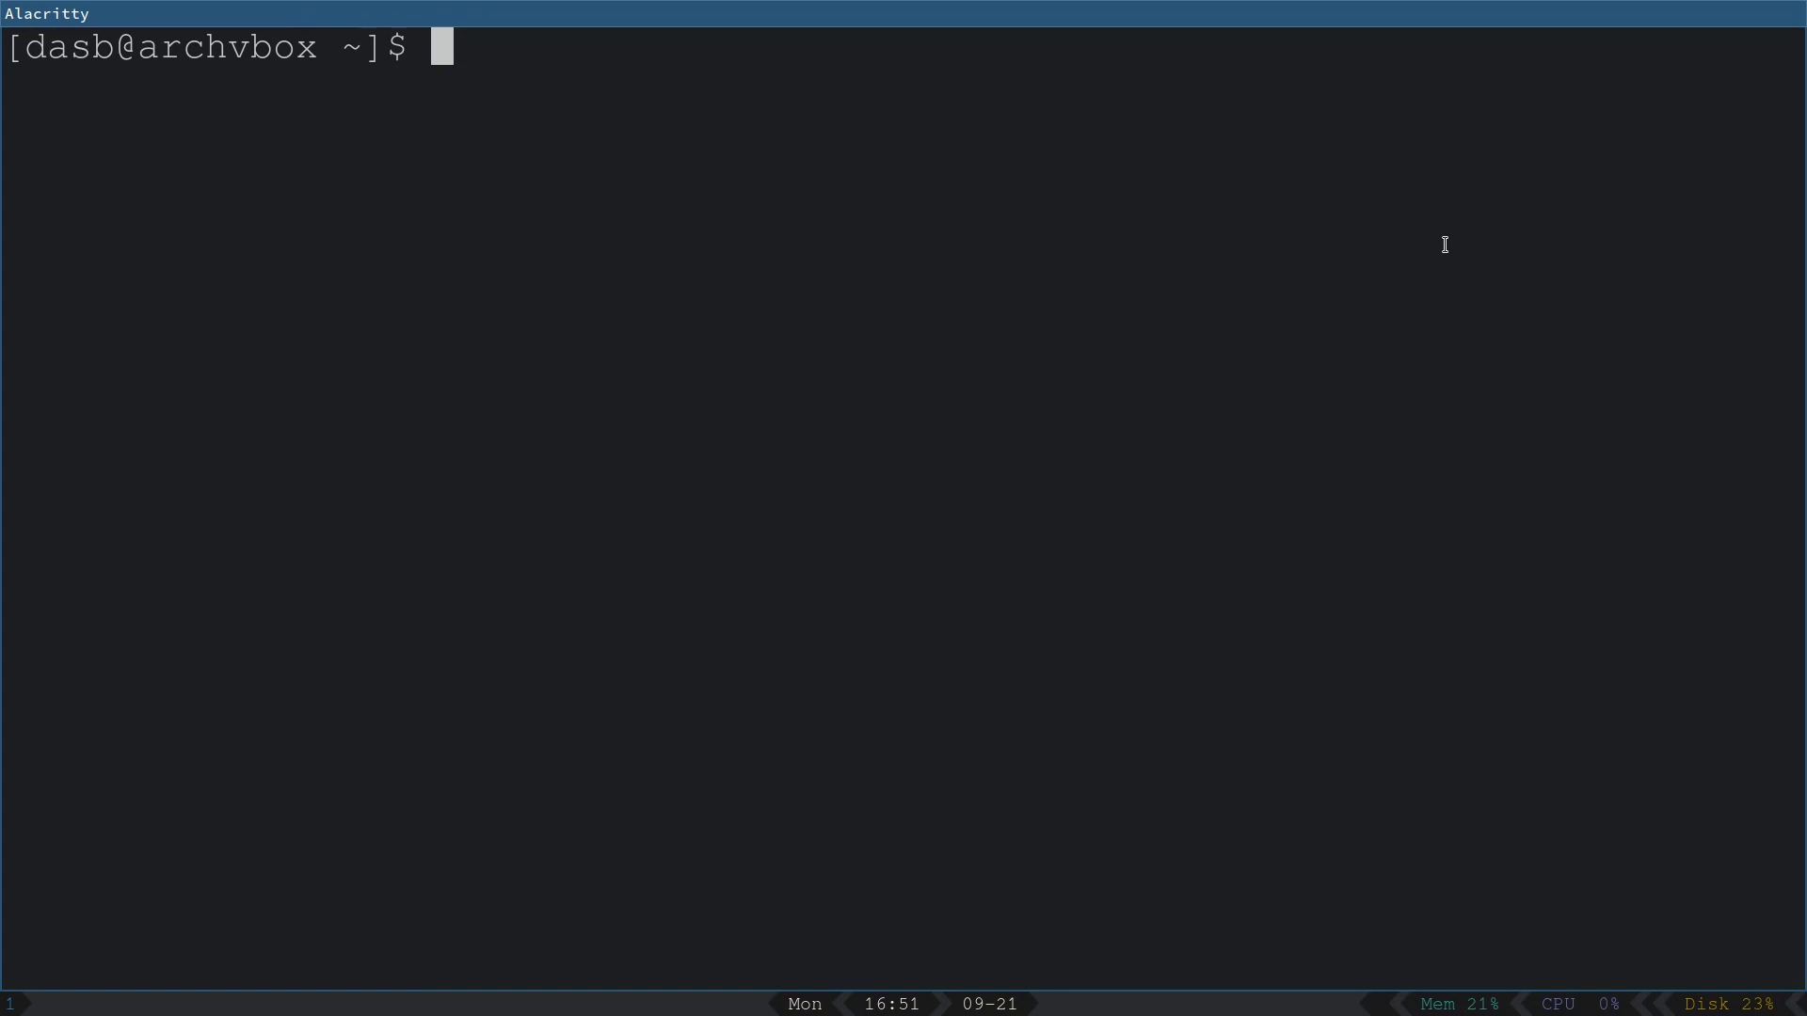
pyautogui.press('super+2')
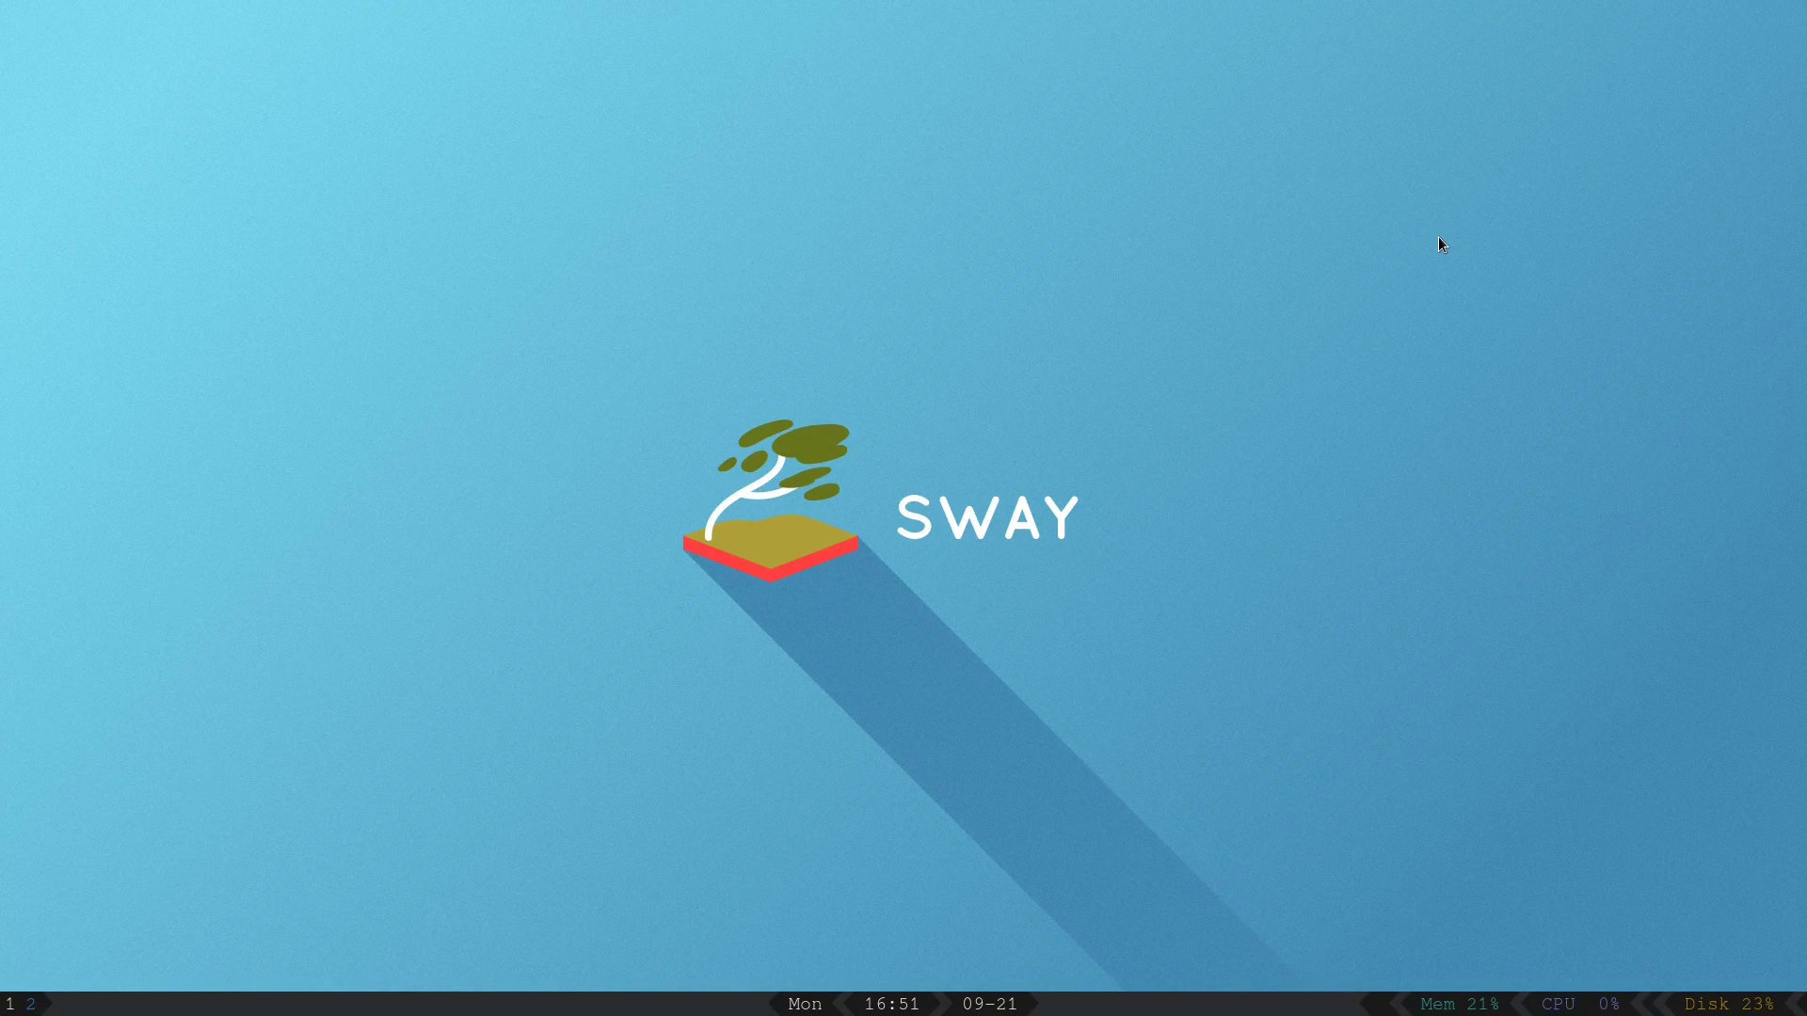
pyautogui.press('super+Return')
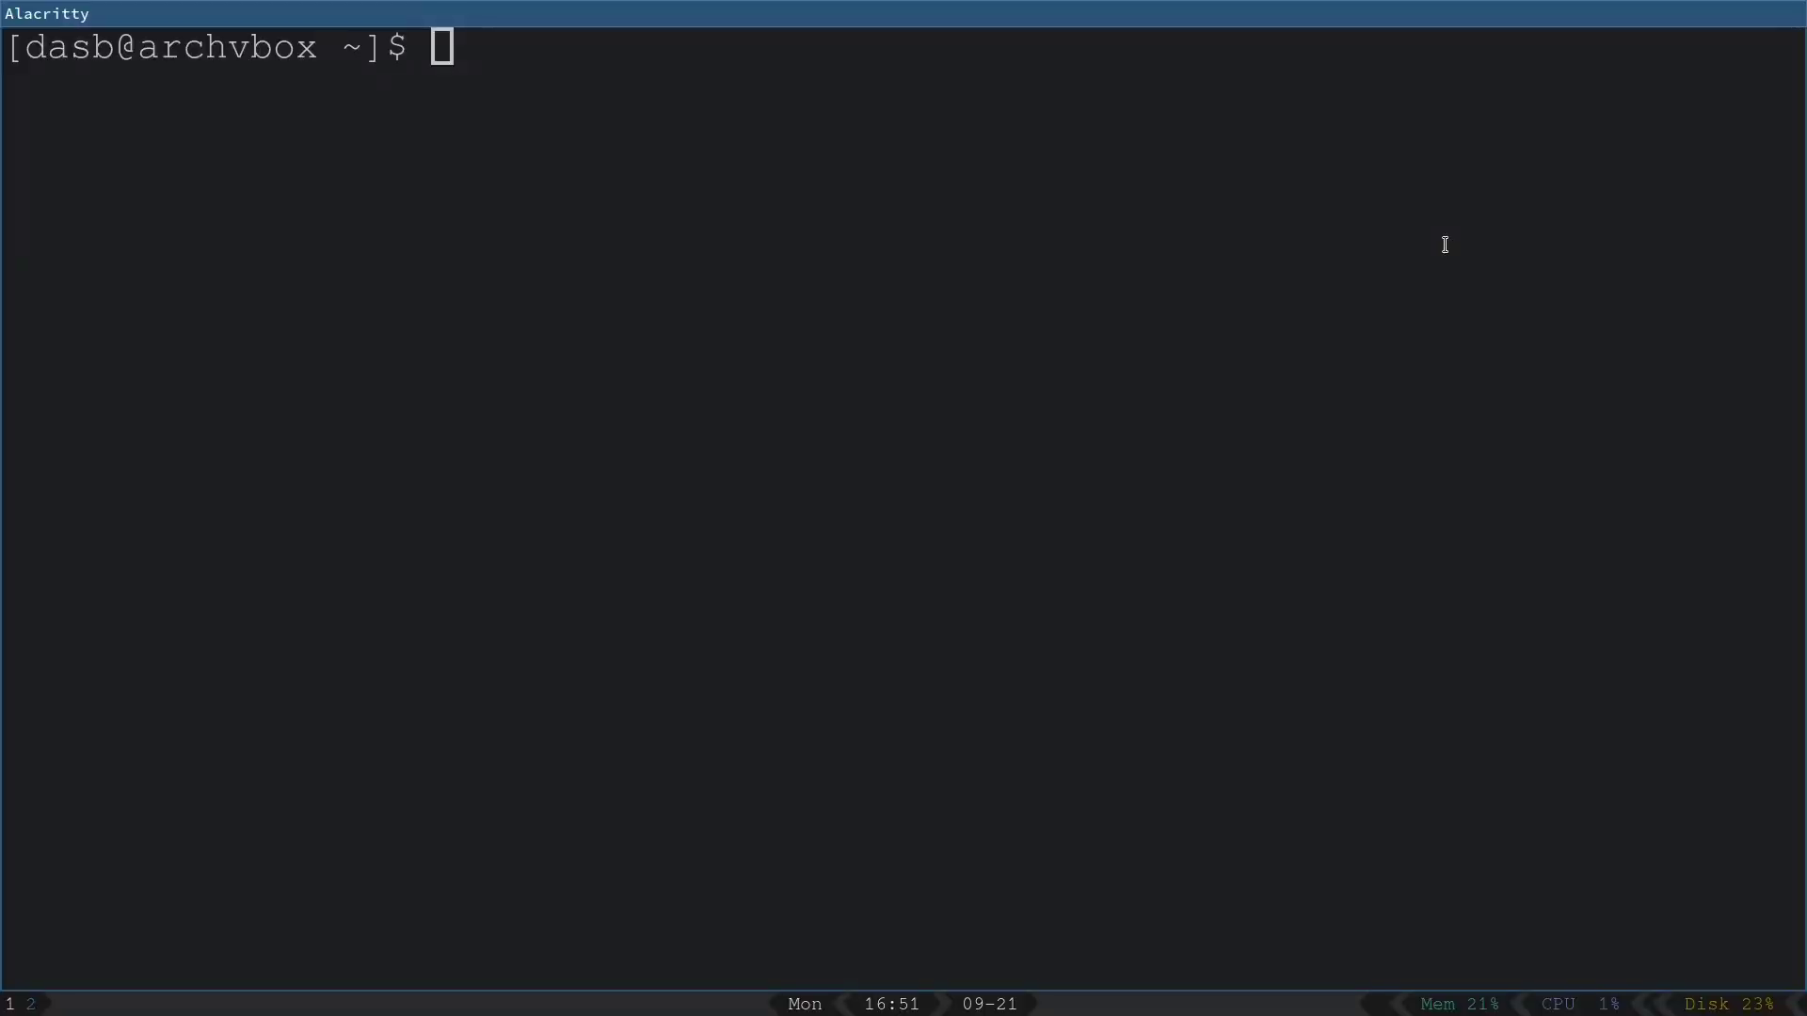
# Step: Switch to workspace 3 and launch Firefox from the wofi launcher by searching 'fire'
pyautogui.press('super+3')
pyautogui.press('super+d')
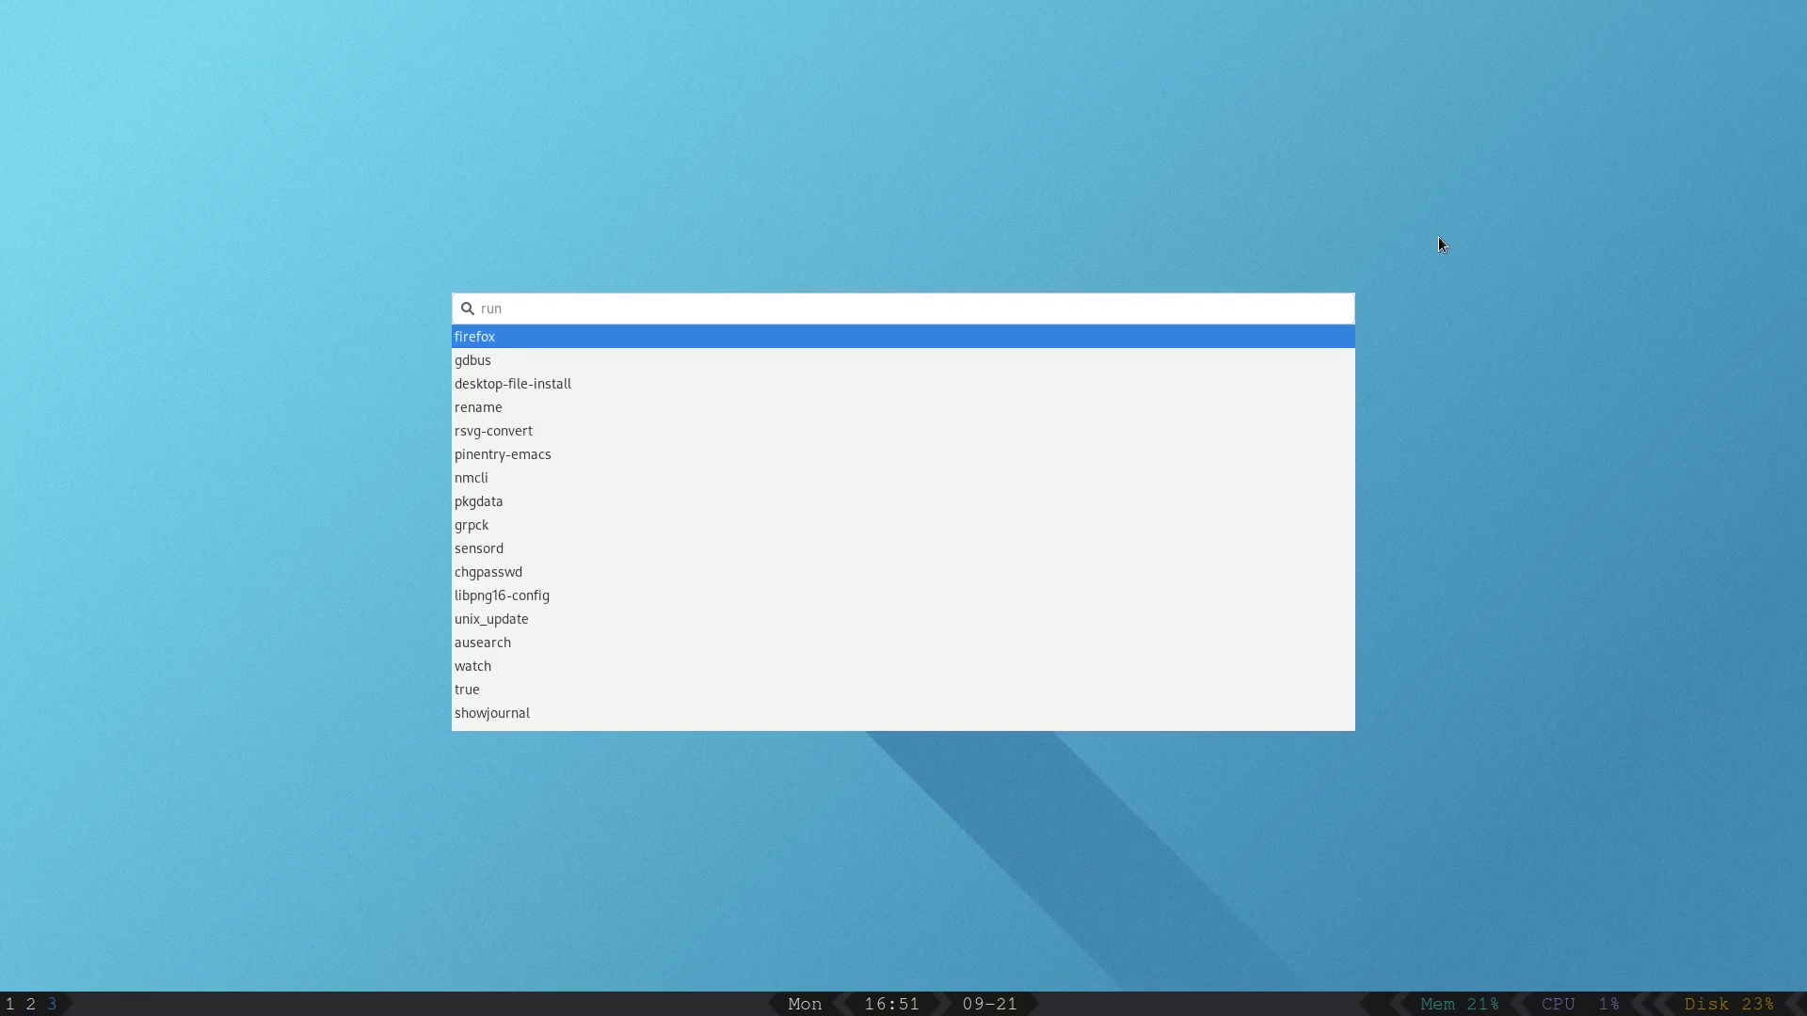
pyautogui.write('fire')
pyautogui.press('Escape')
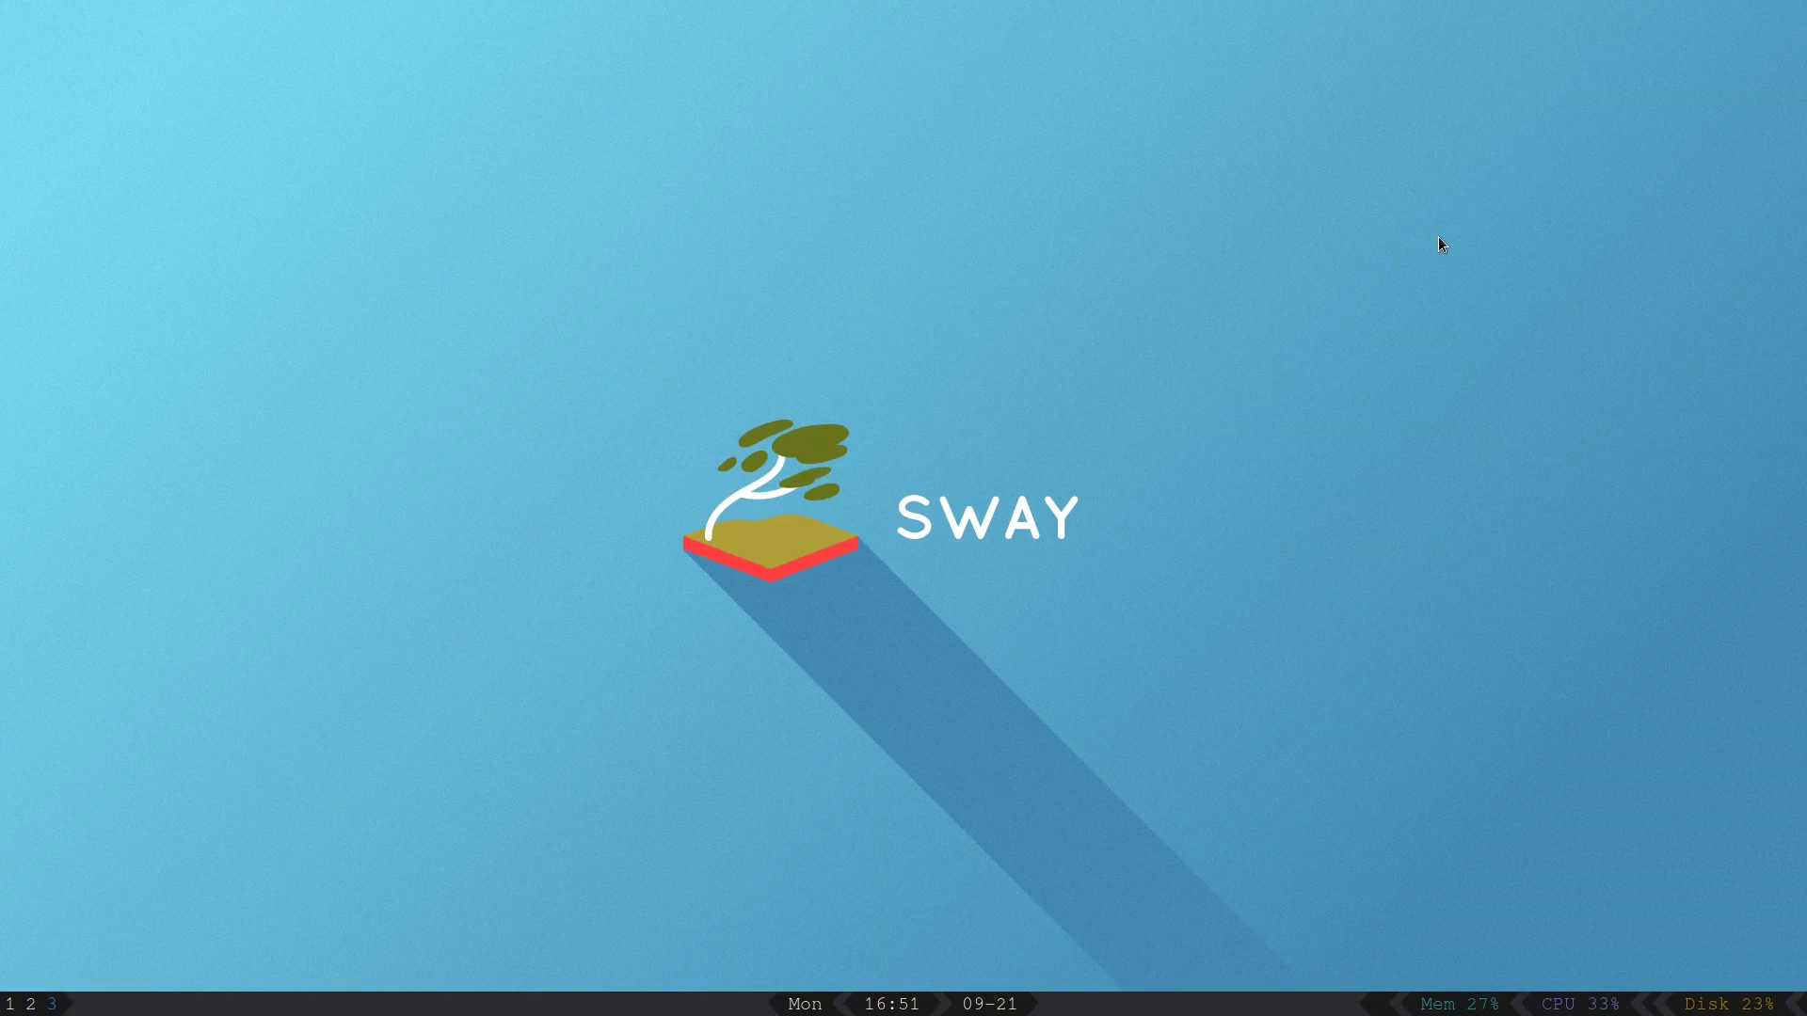
# Step: Search 'sway arch' in Firefox and scroll through the ArchWiki Sway page
pyautogui.press('super+Return')
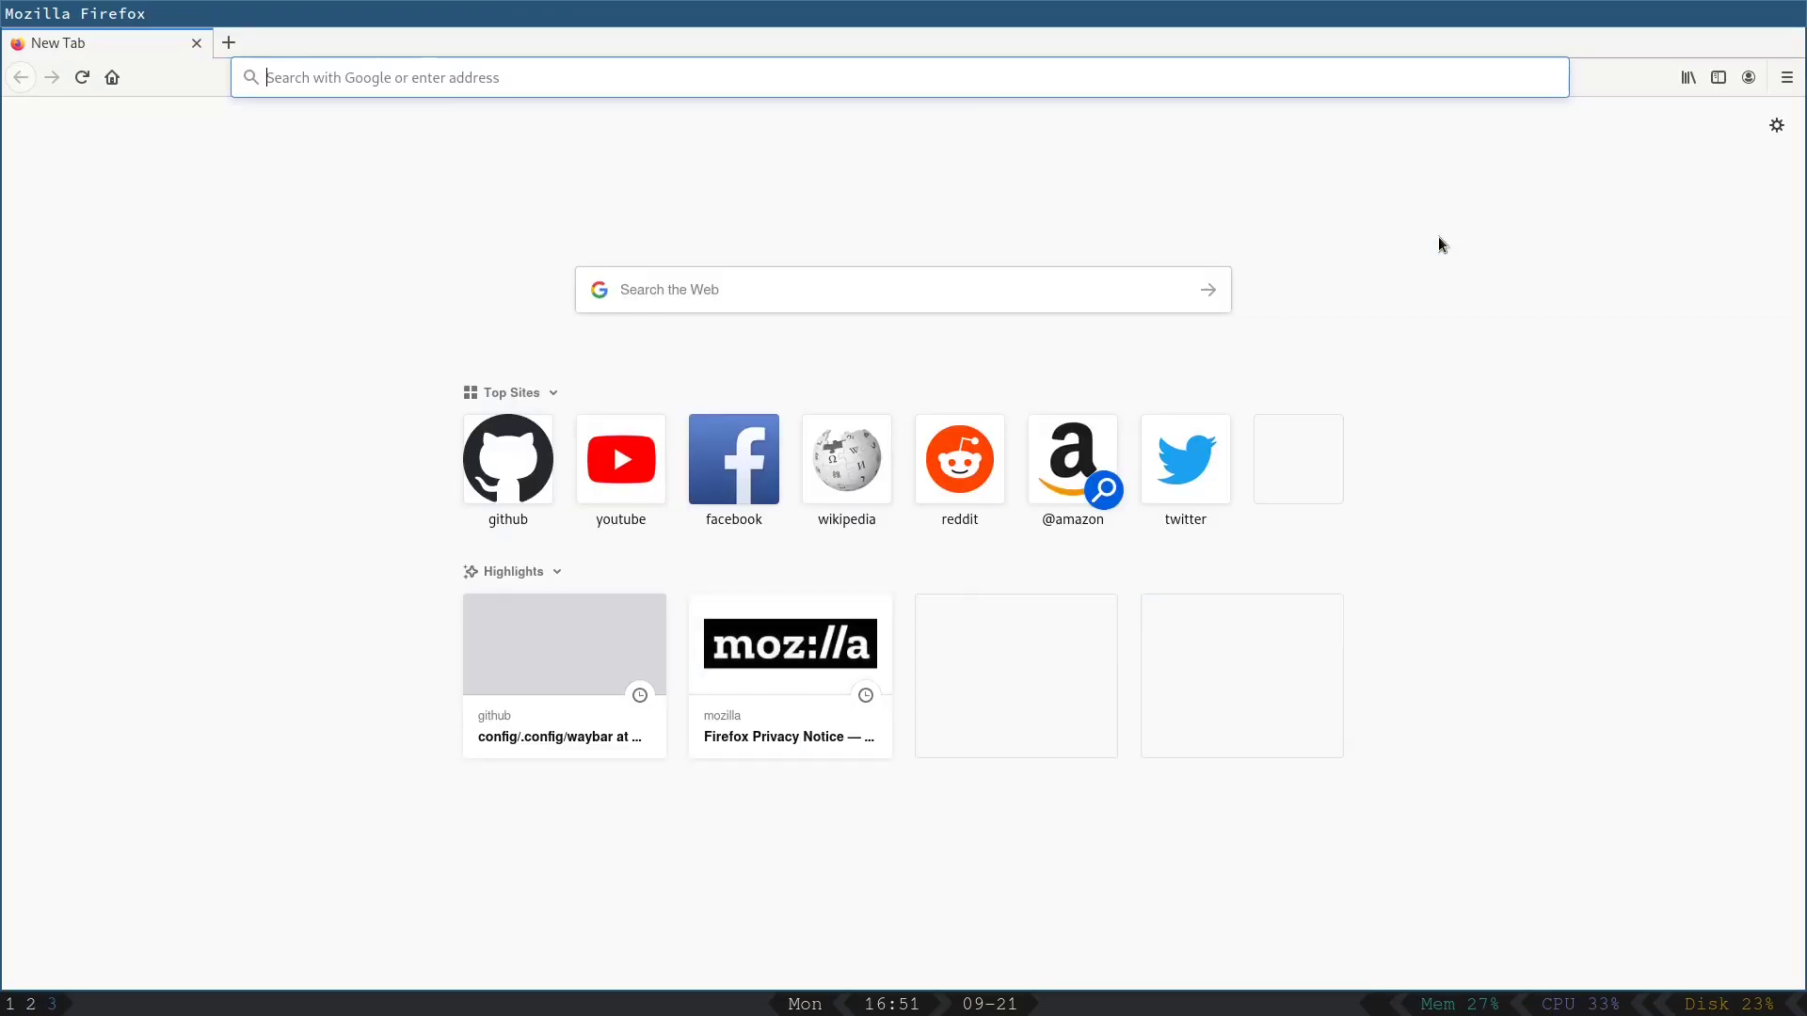
pyautogui.write('sway arch')
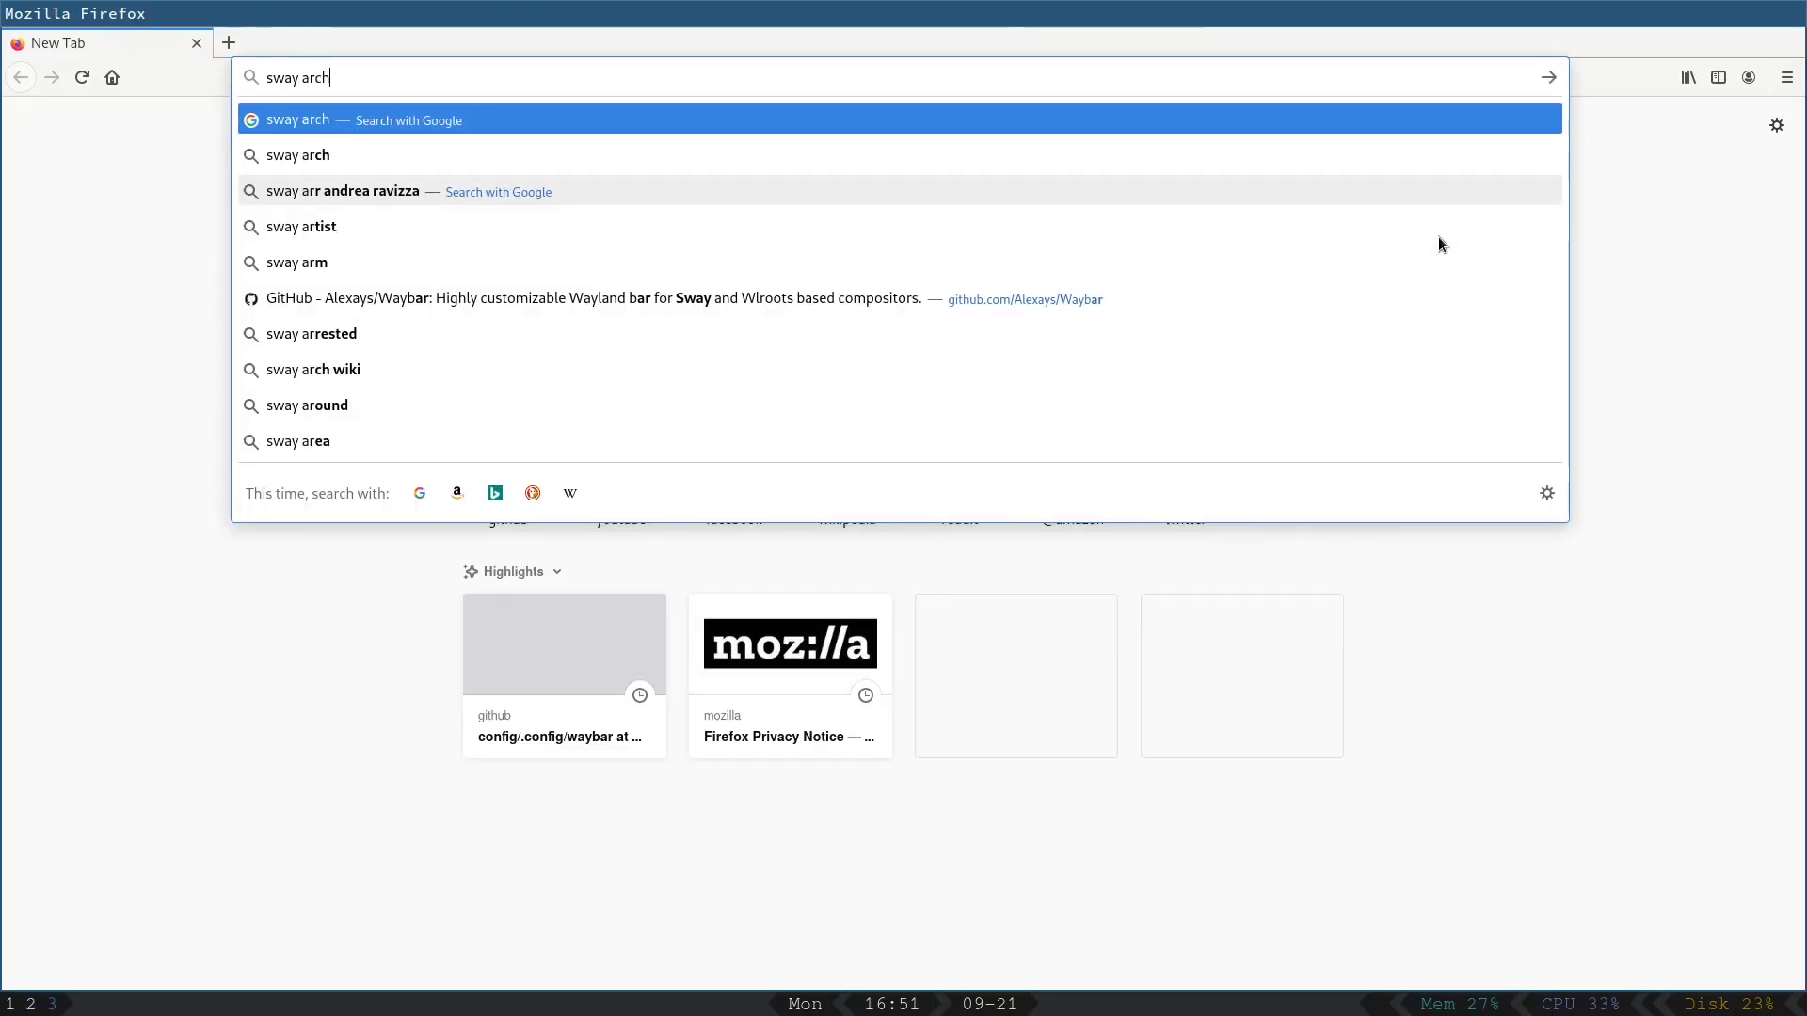
pyautogui.press('Return')
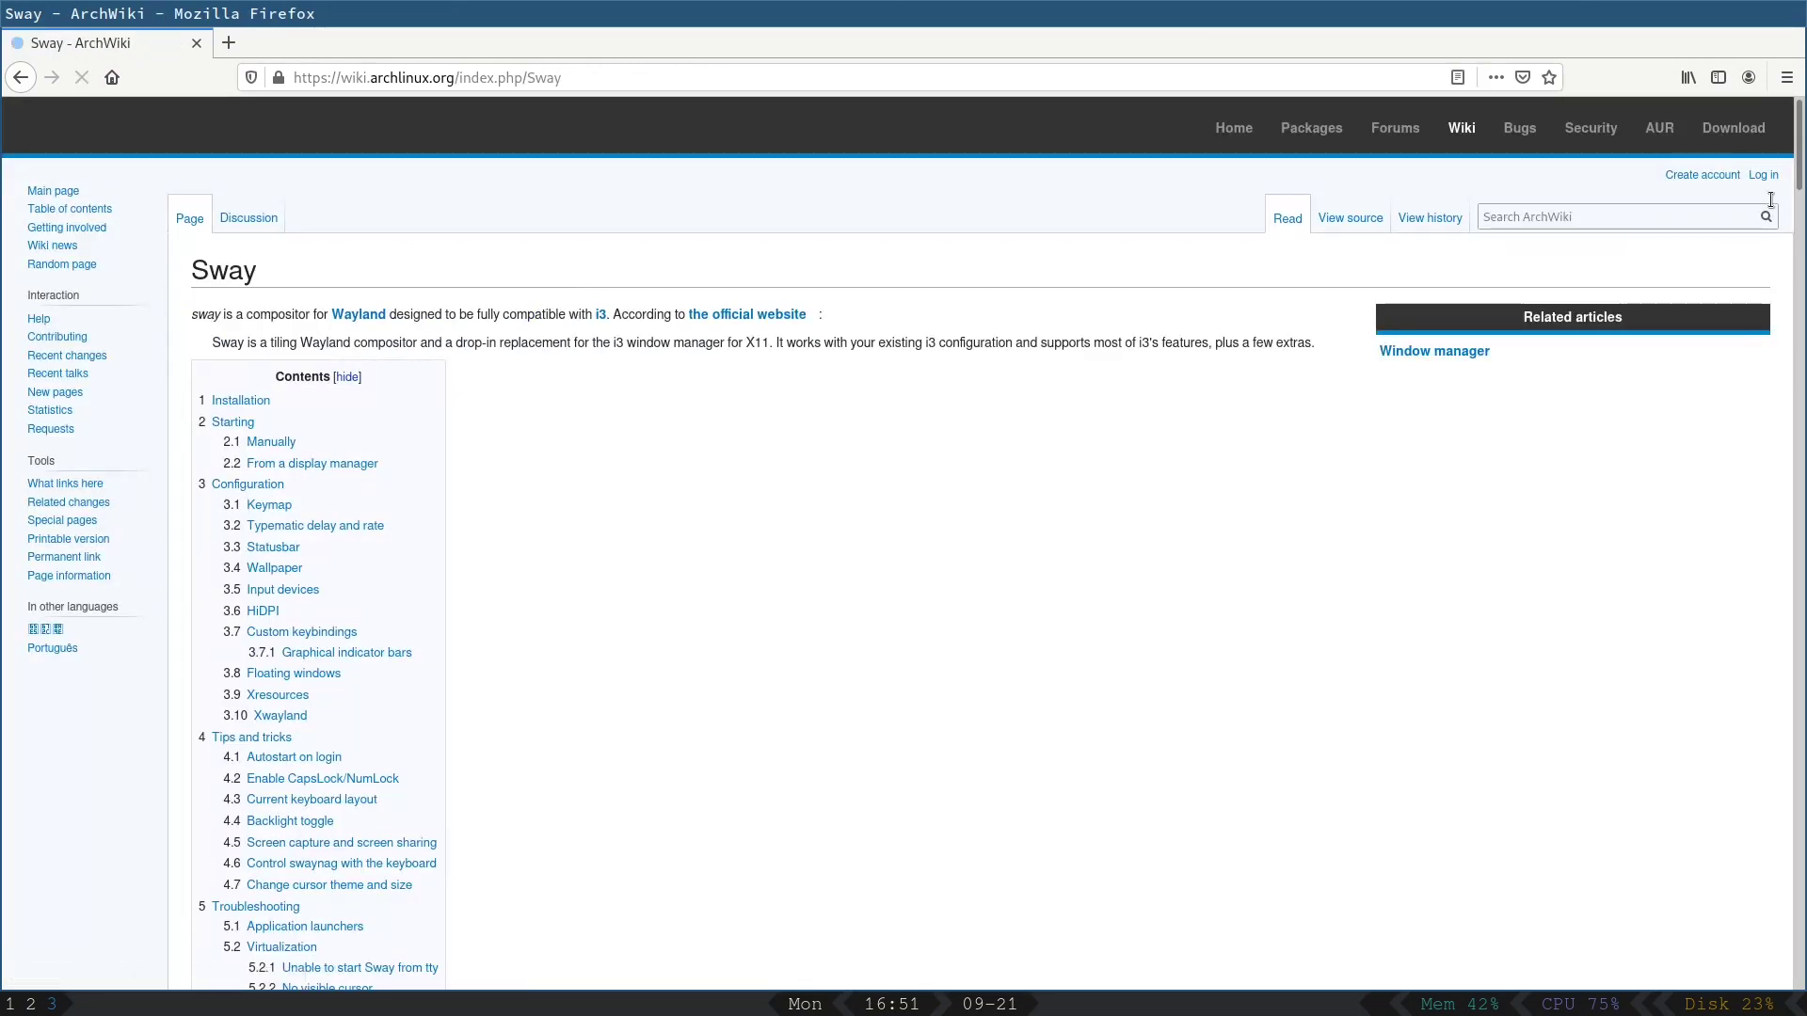
pyautogui.scroll(-20, 1745, 450)
pyautogui.scroll(-15, 1745, 450)
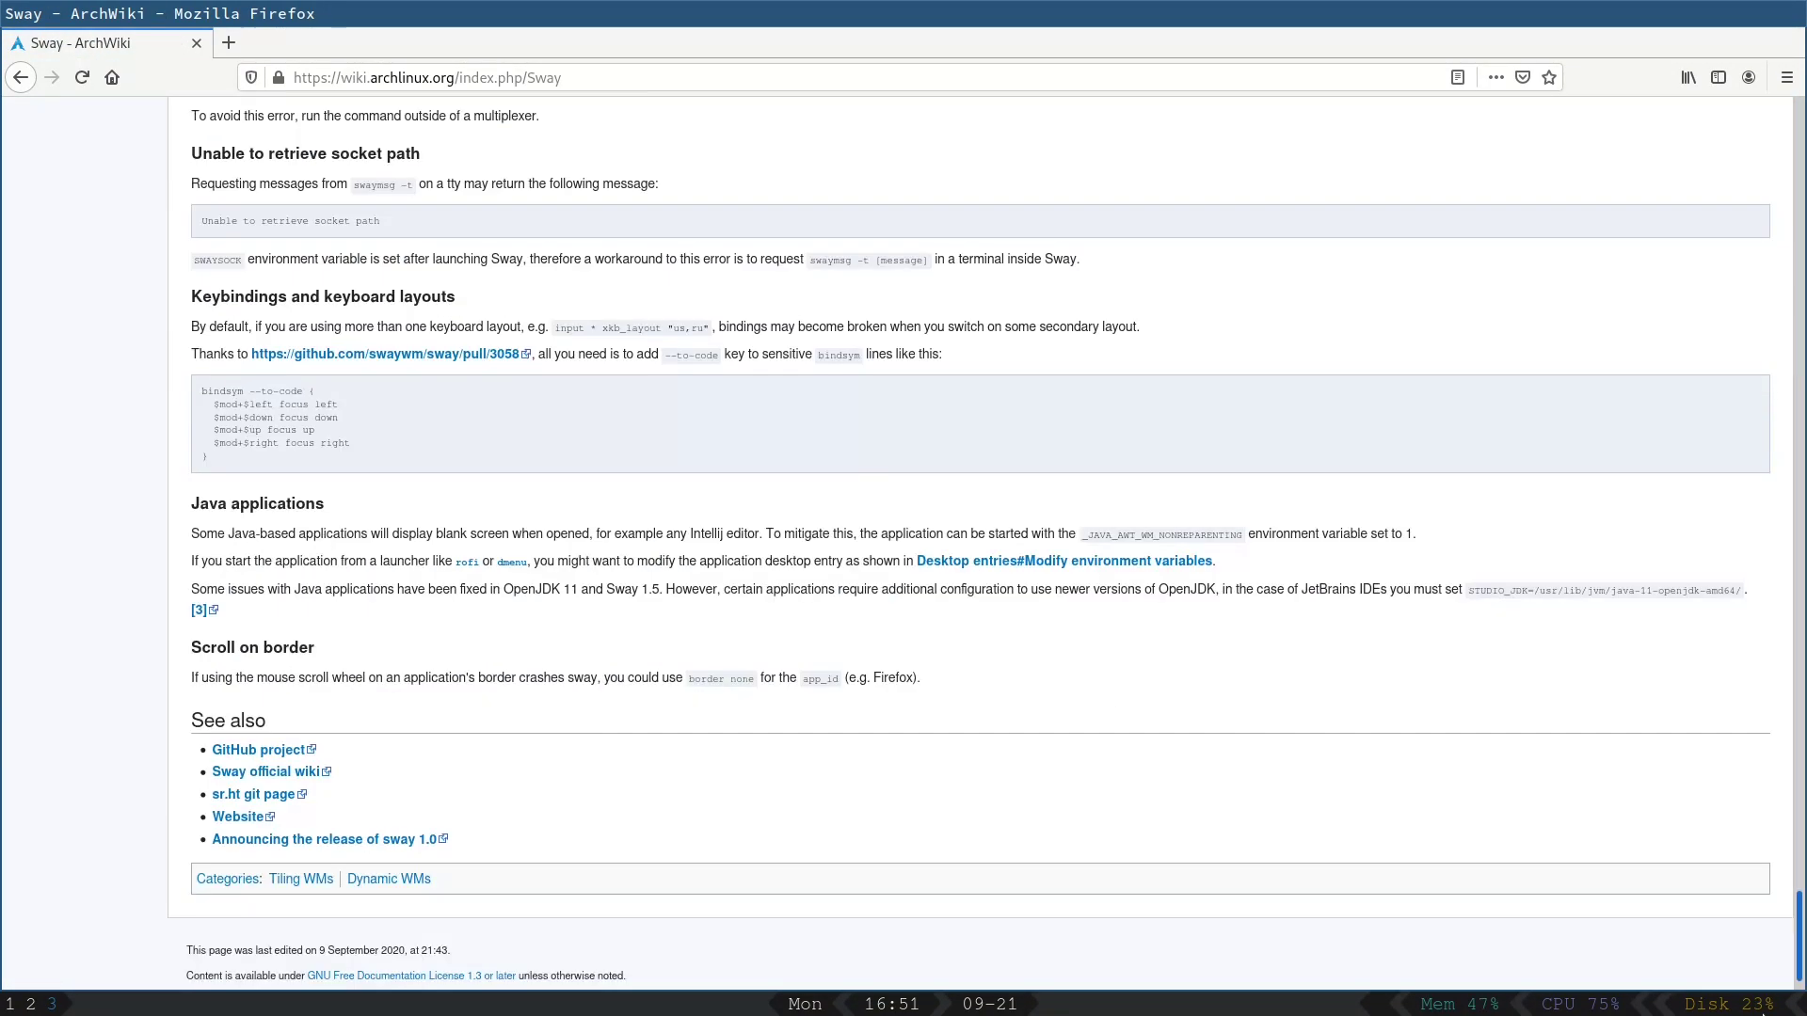
pyautogui.scroll(20, 900, 399)
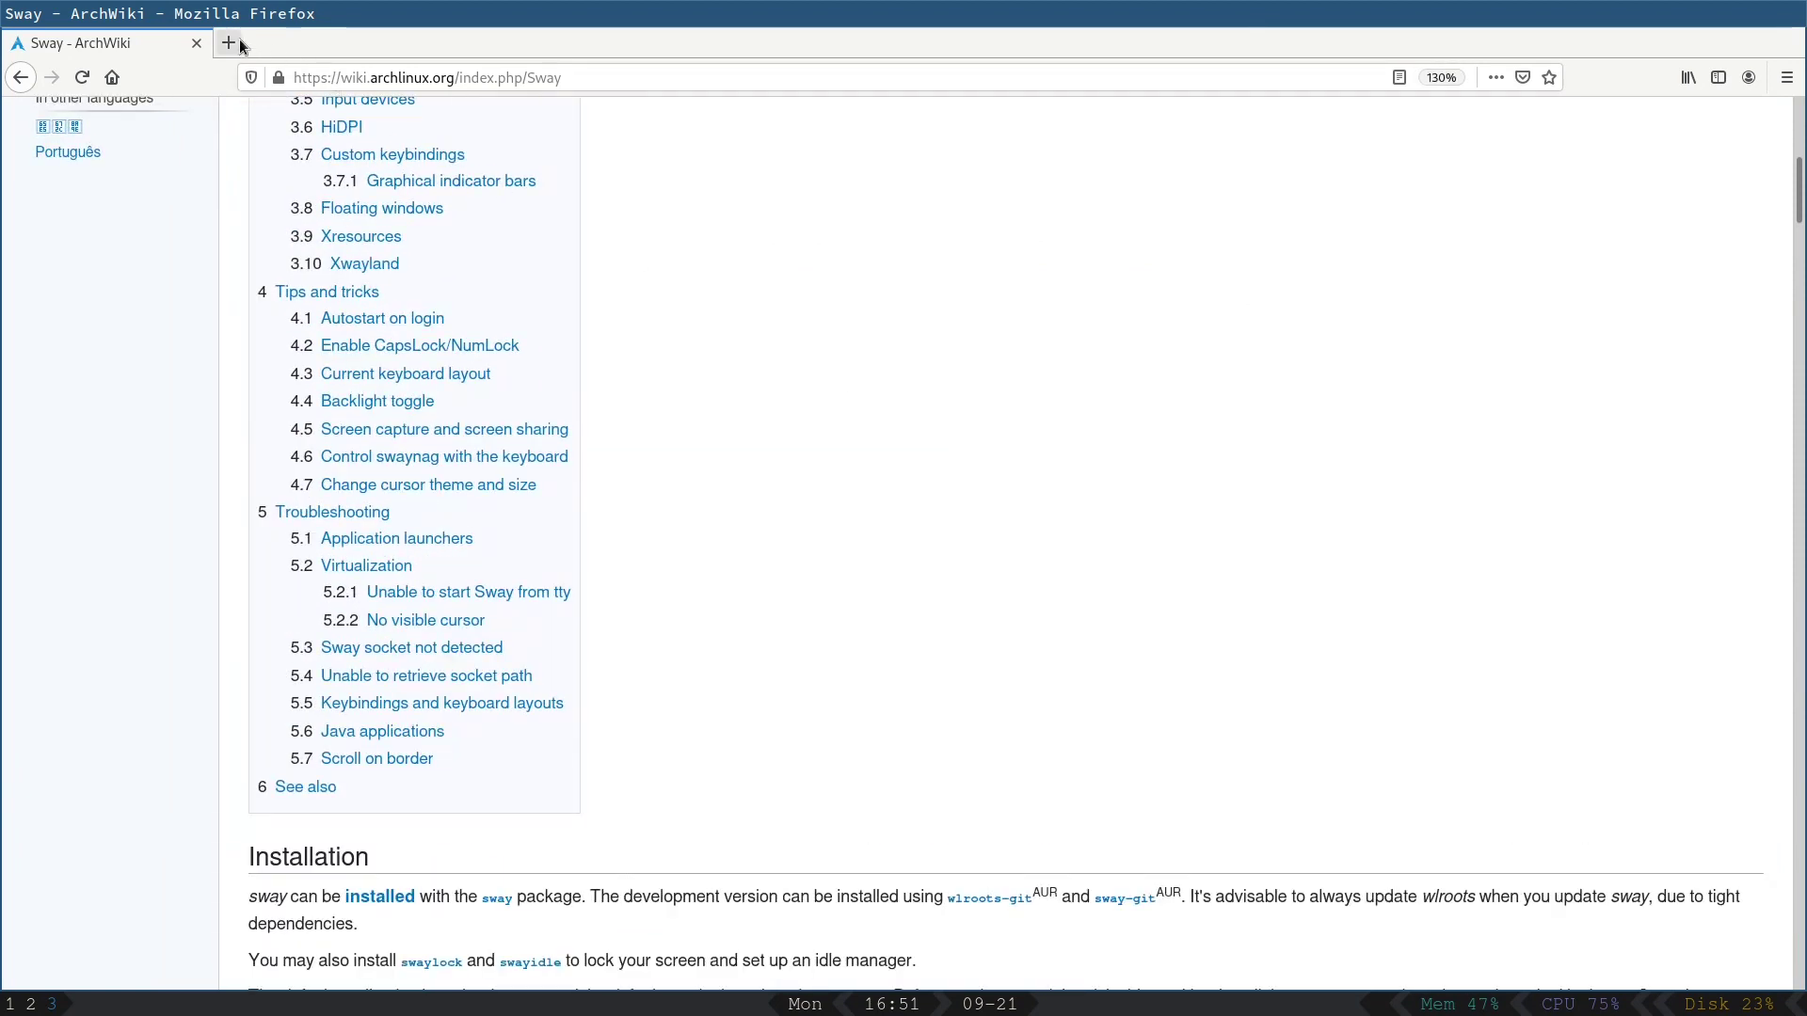
# Step: In a new tab, search 'swaywm github' and open the swaywm/sway repository's wiki
pyautogui.click(237, 42)
pyautogui.write('swawy')
pyautogui.press('BackSpace')
pyautogui.press('BackSpace')
pyautogui.write('yw')
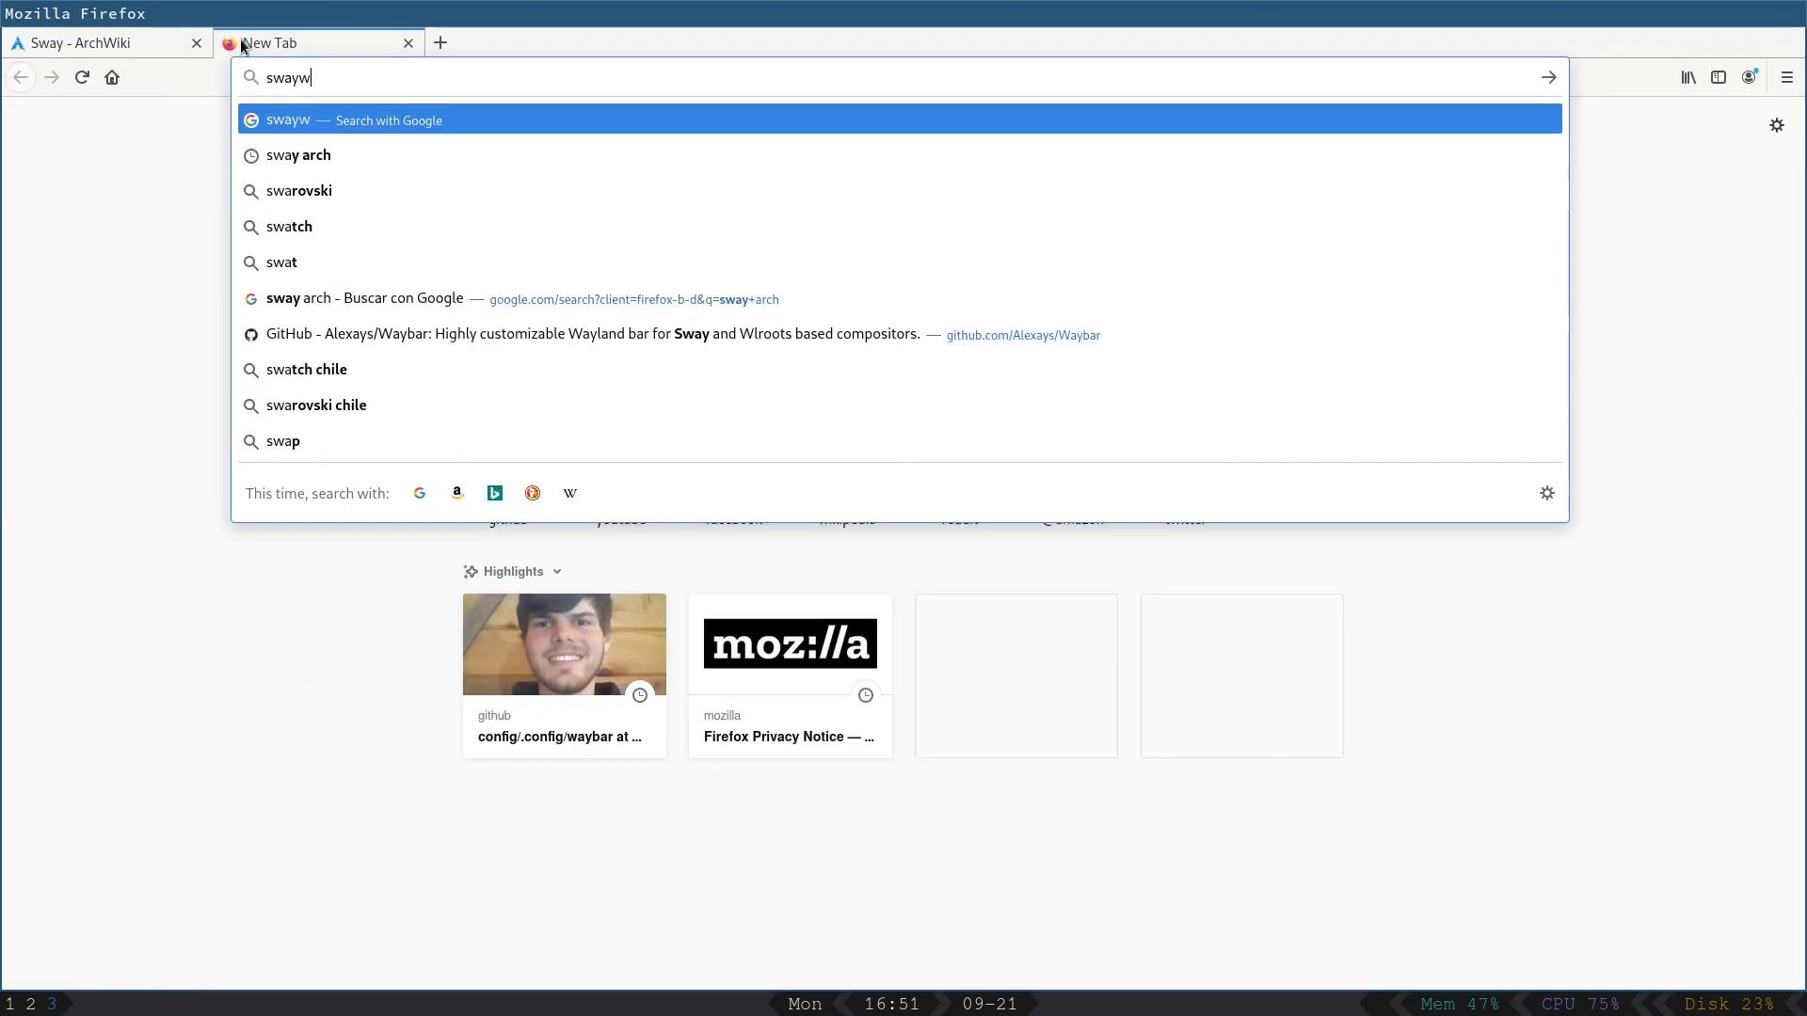
pyautogui.write('m github')
pyautogui.press('Return')
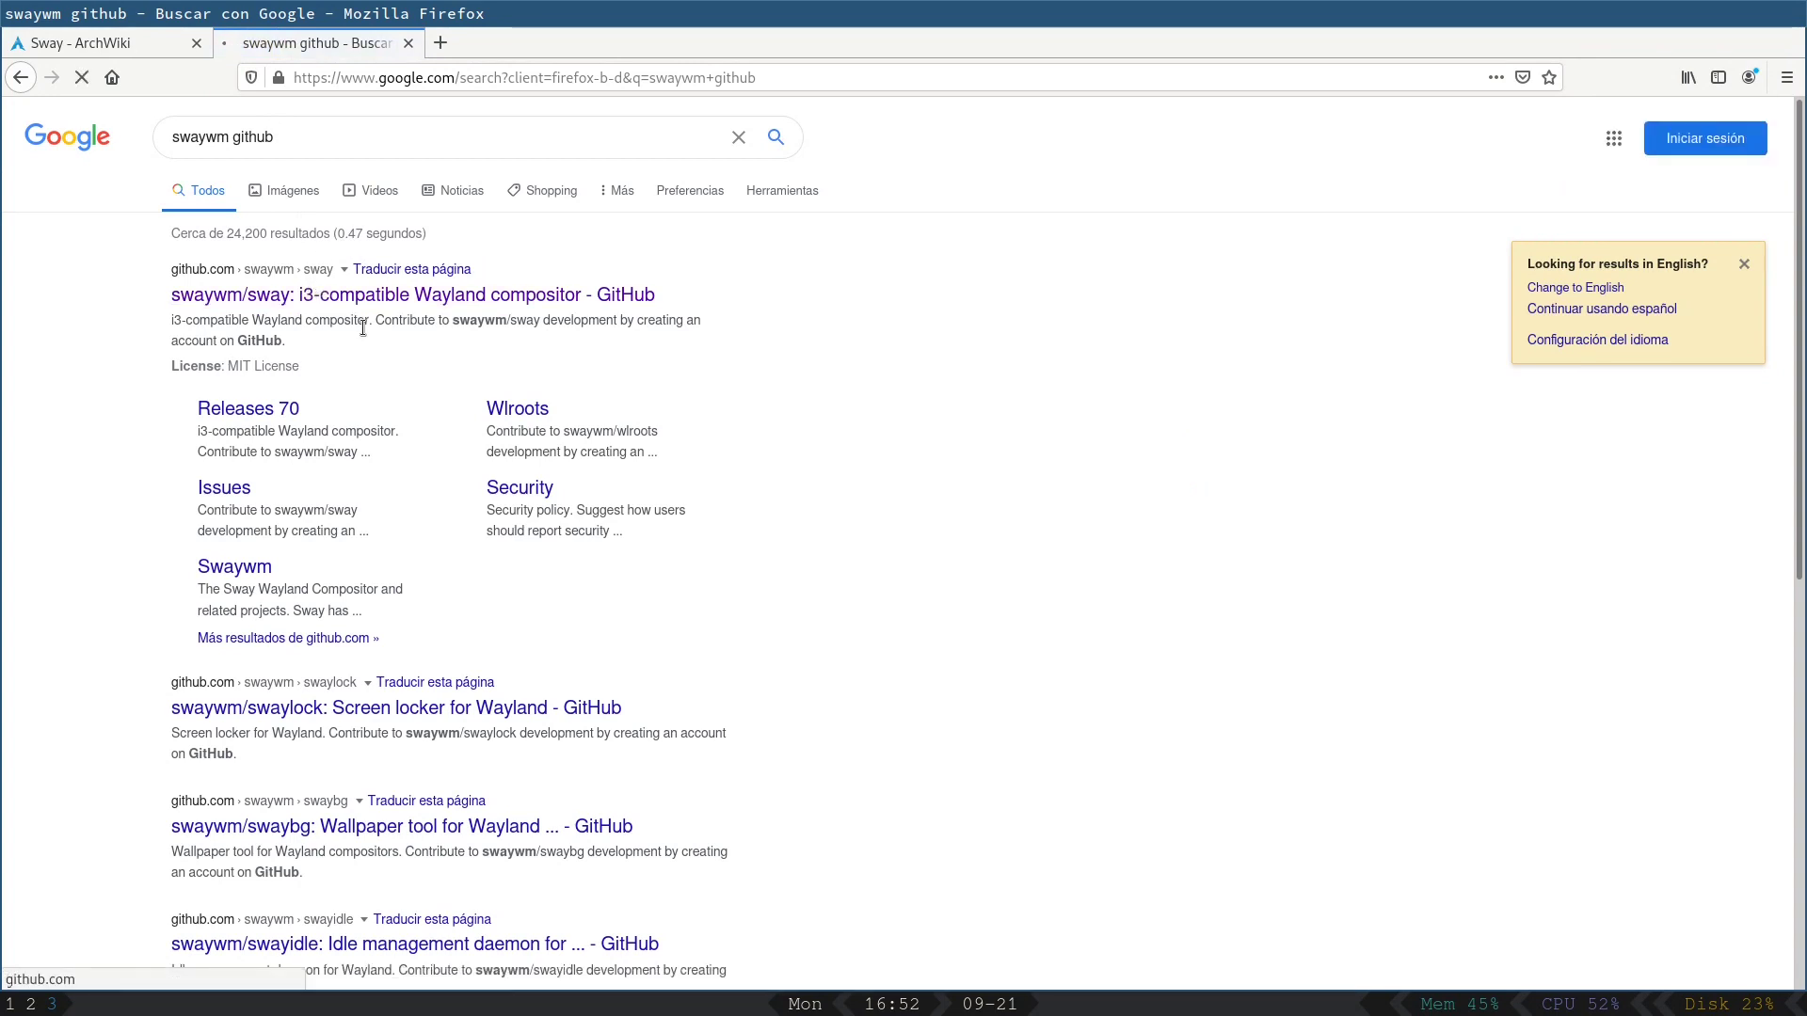
pyautogui.click(361, 297)
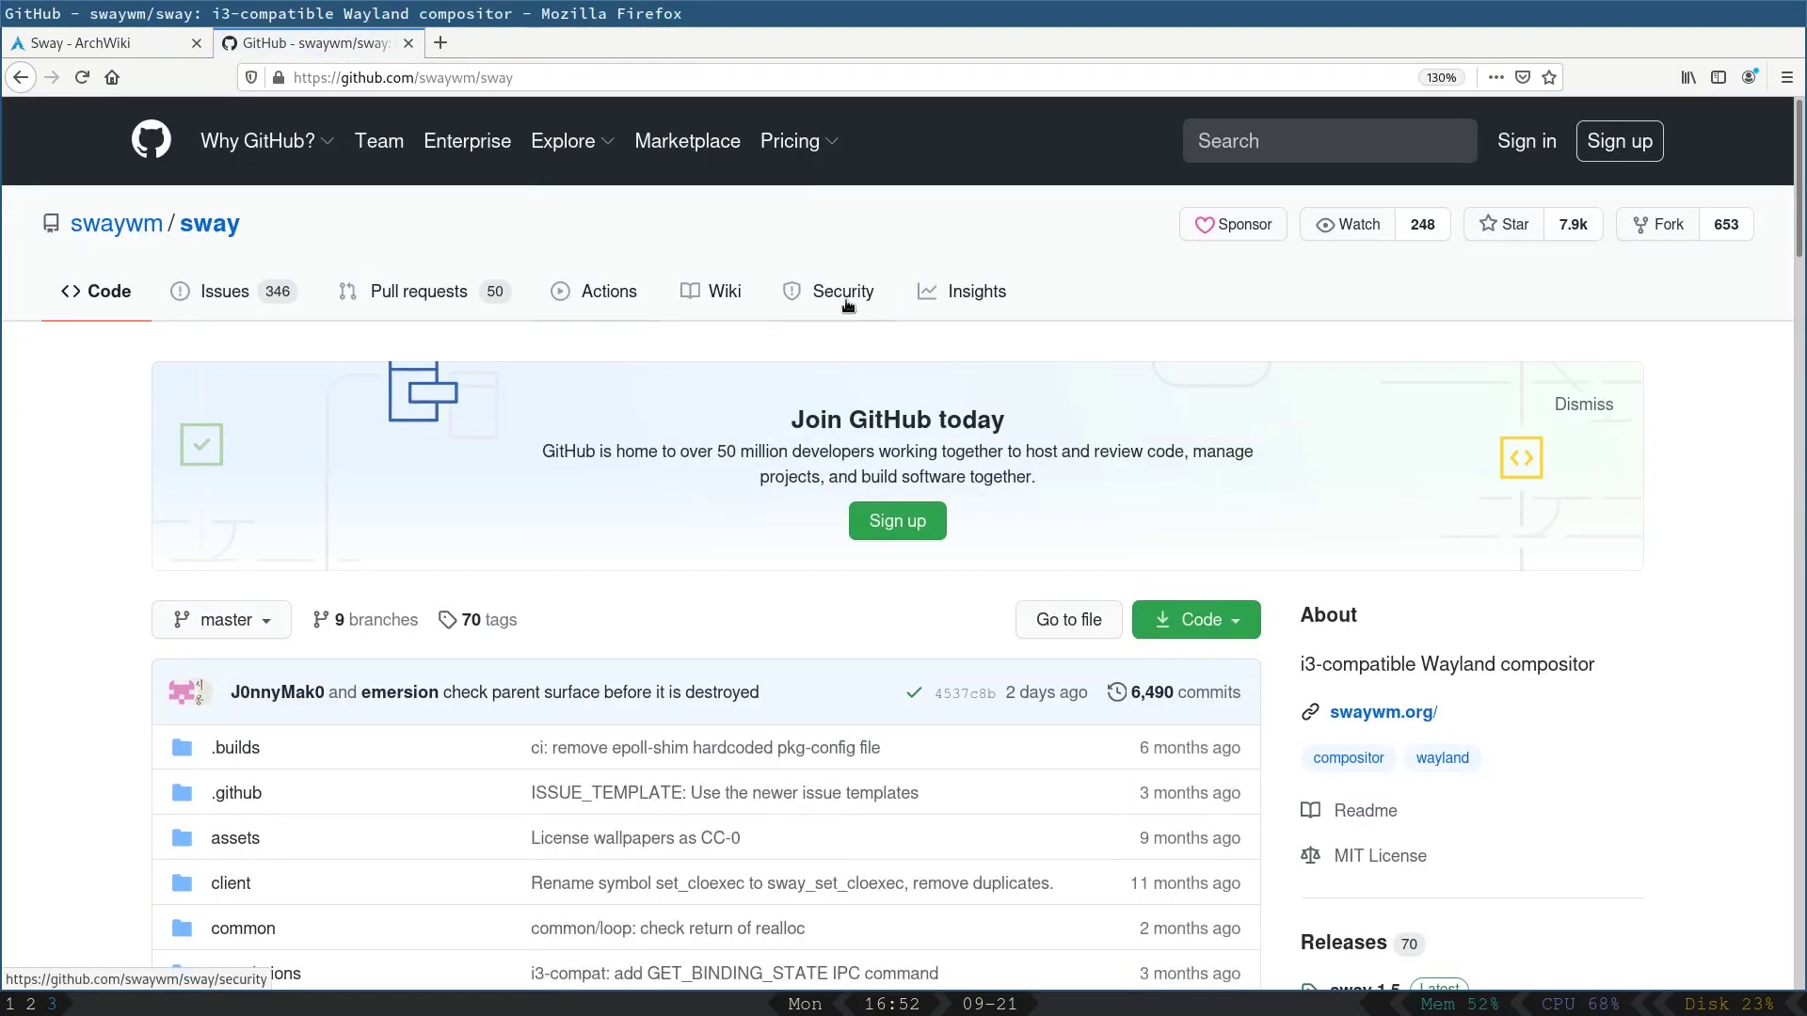
pyautogui.click(751, 286)
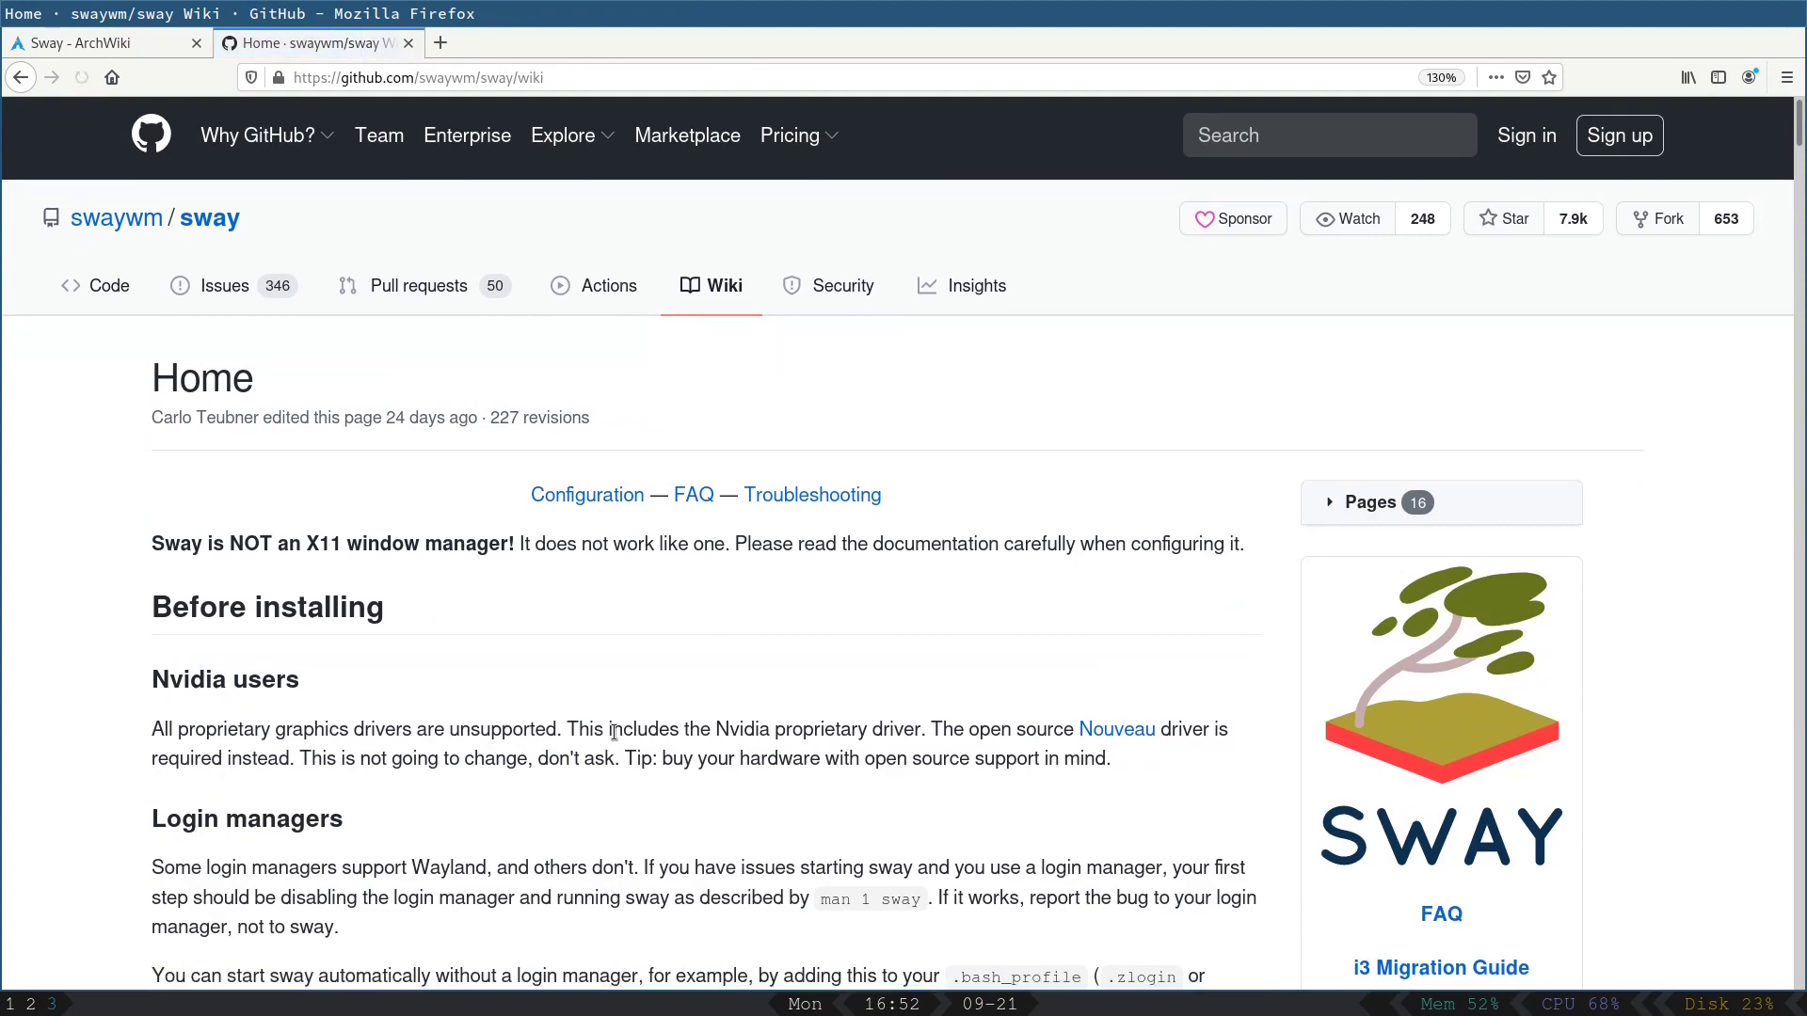
# Step: Scroll the wiki past the Swaybar configuration notes, then switch to workspace 1
pyautogui.scroll(-15, 1030, 591)
pyautogui.scroll(-20, 866, 507)
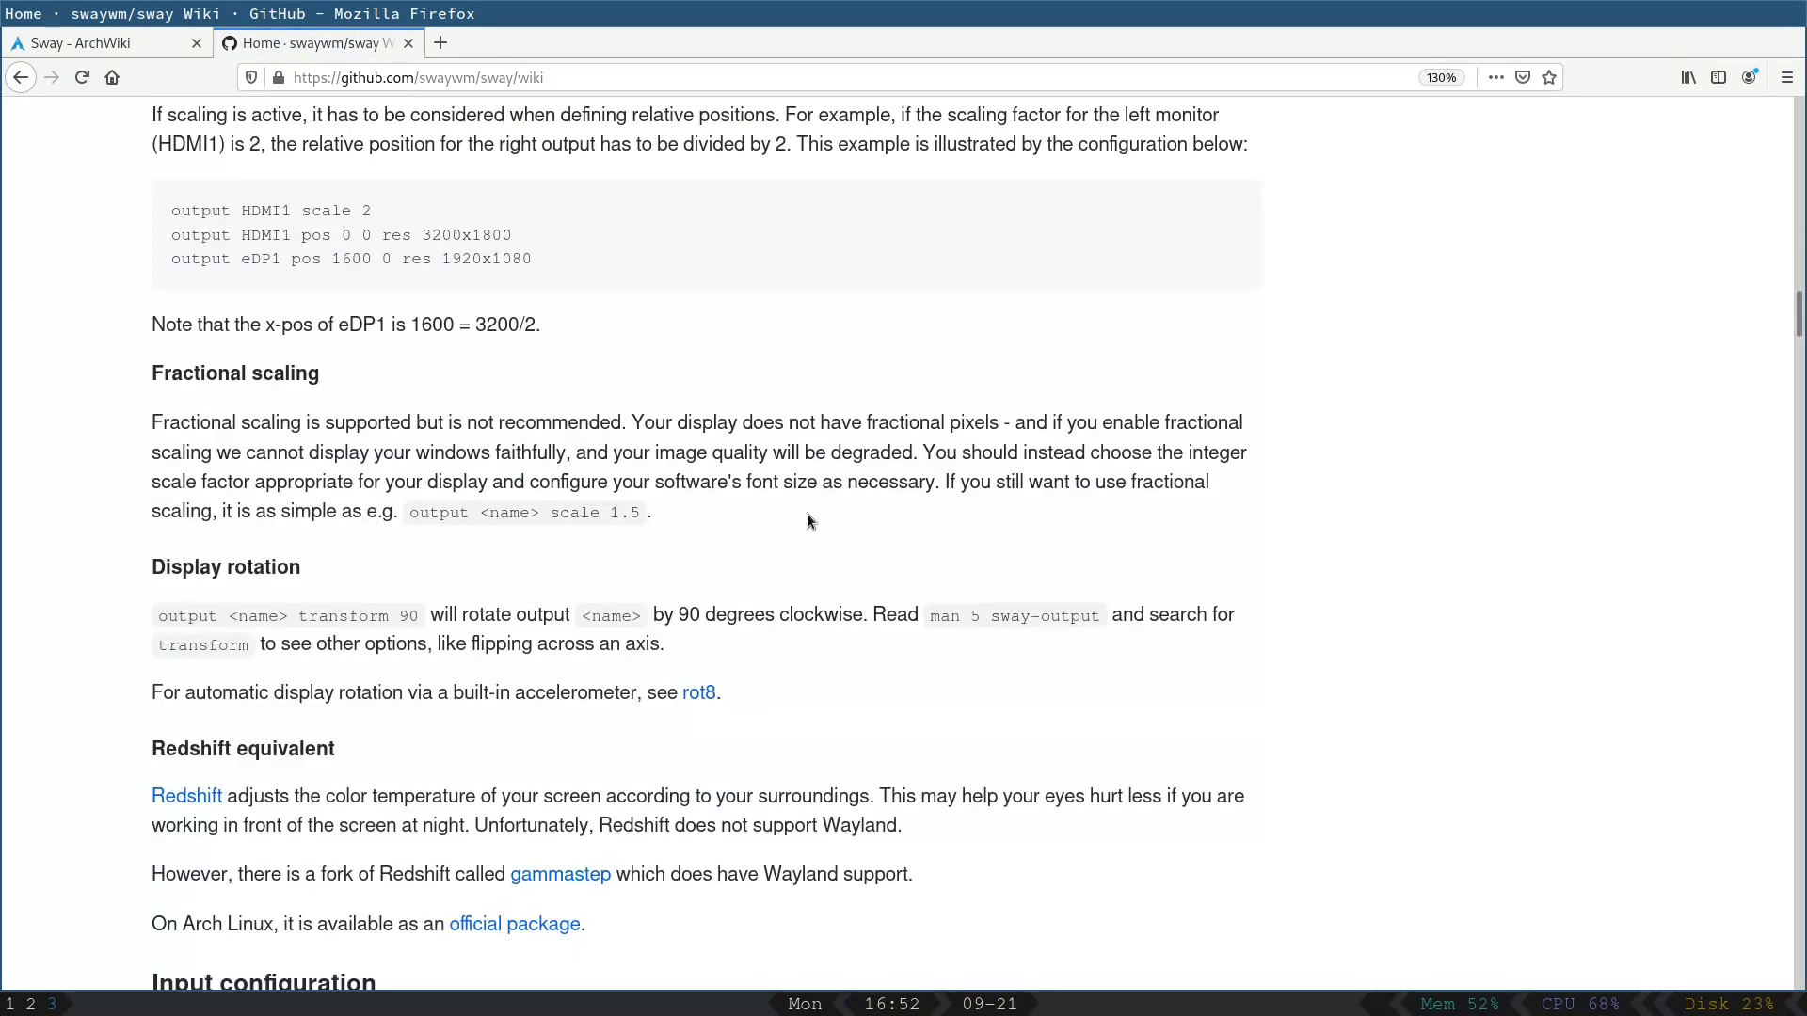
pyautogui.scroll(-20, 782, 513)
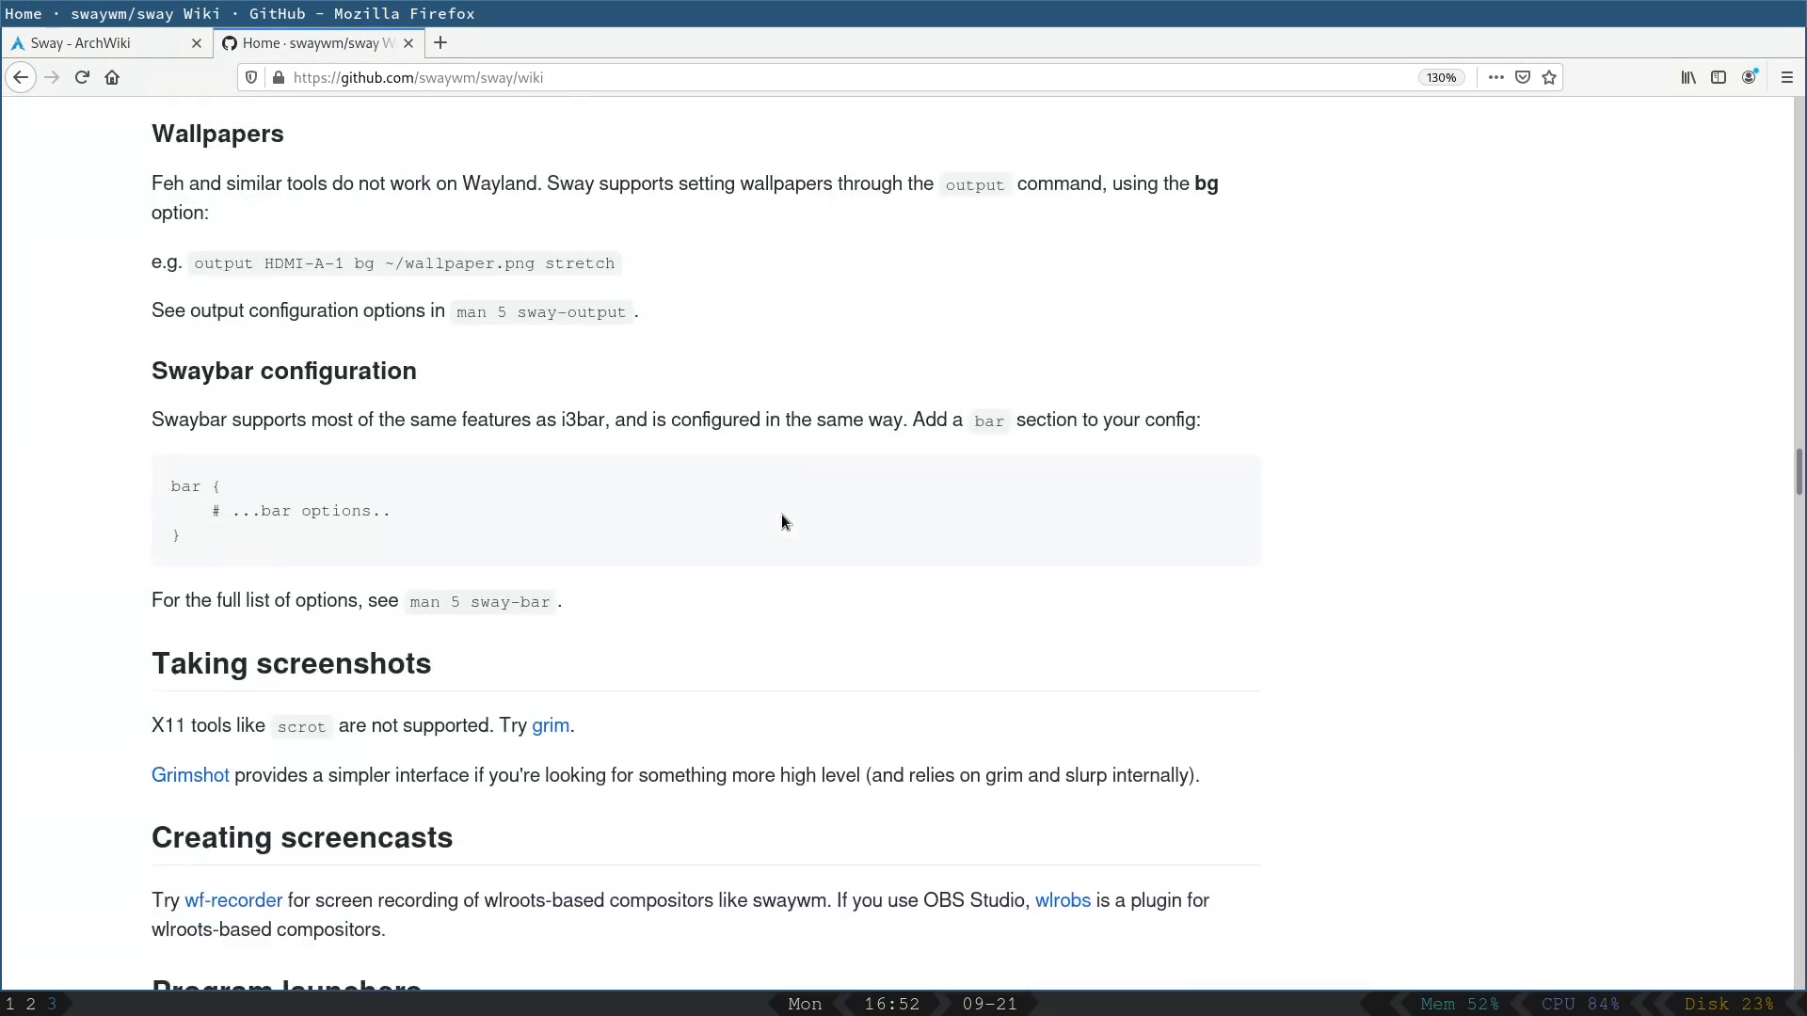
pyautogui.press('super+1')
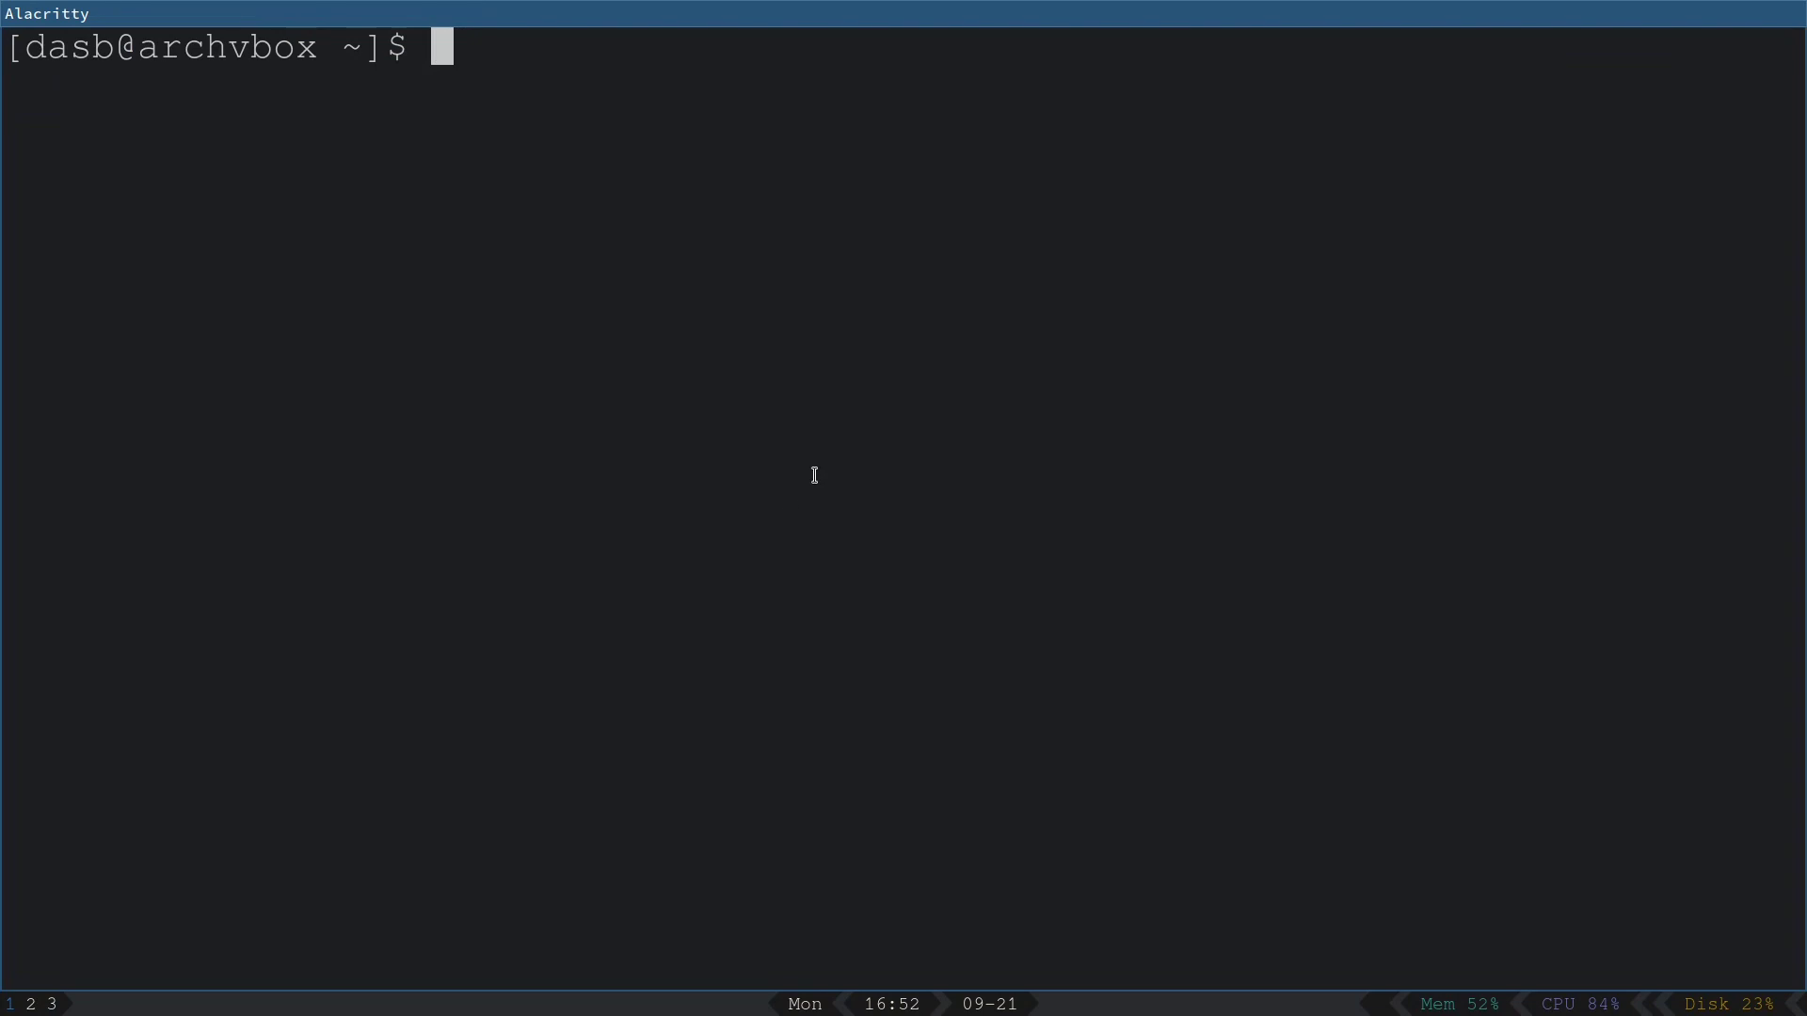
# Step: Install the man and man-db packages with 'sudo pacman -S man man-db', confirming with y
pyautogui.write('sudo pamcna')
pyautogui.press('BackSpace')
pyautogui.press('BackSpace')
pyautogui.press('BackSpace')
pyautogui.press('BackSpace')
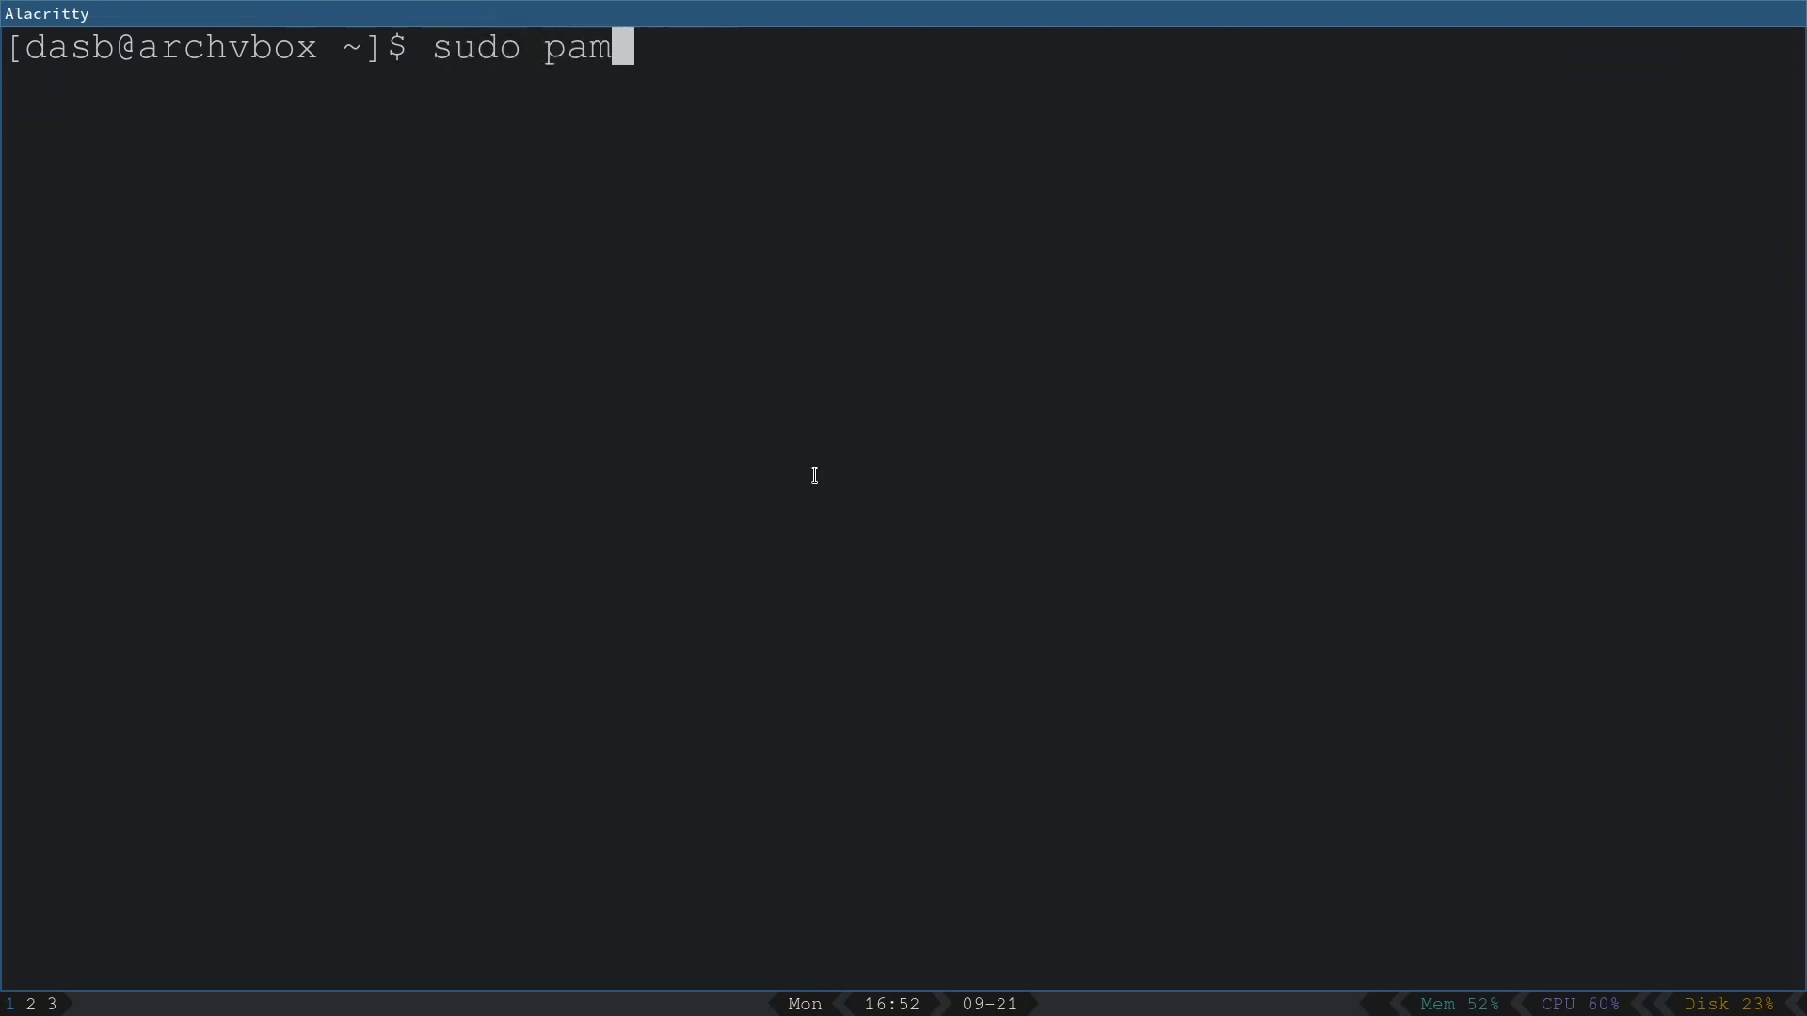
pyautogui.press('BackSpace')
pyautogui.write('cman -S mab')
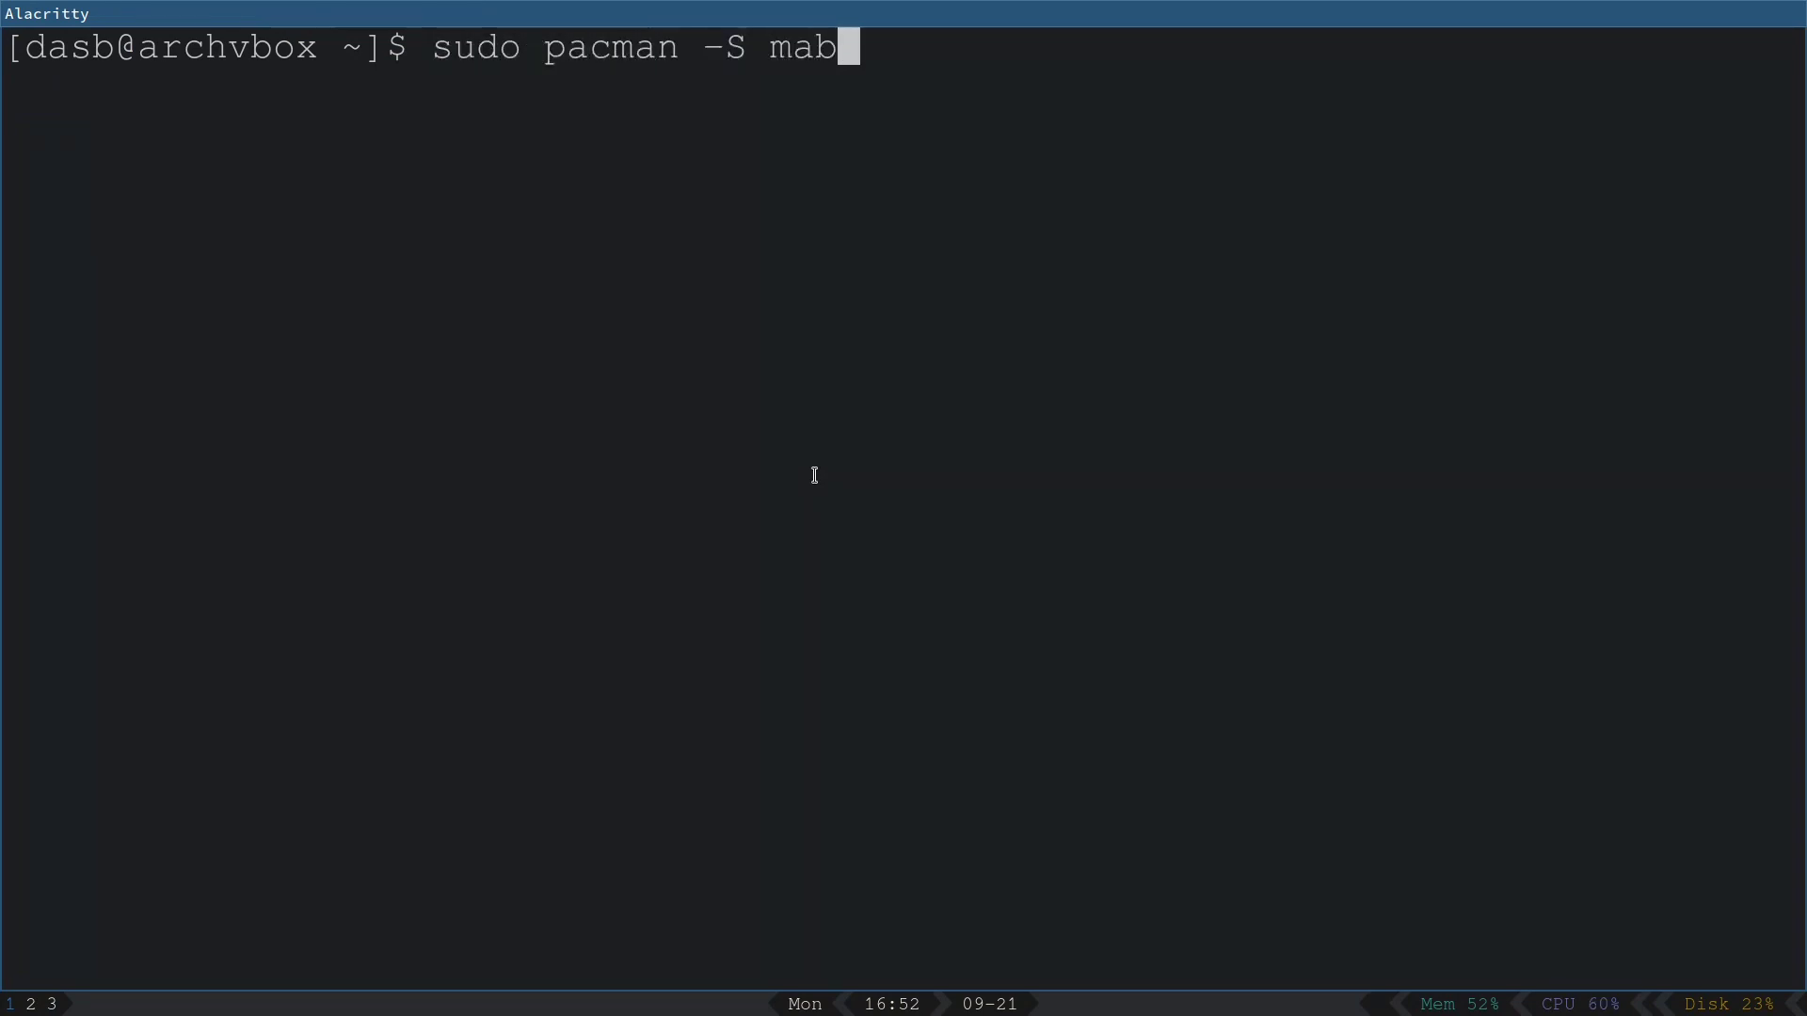
pyautogui.write(' m')
pyautogui.press('BackSpace')
pyautogui.press('BackSpace')
pyautogui.press('BackSpace')
pyautogui.write('m')
pyautogui.press('BackSpace')
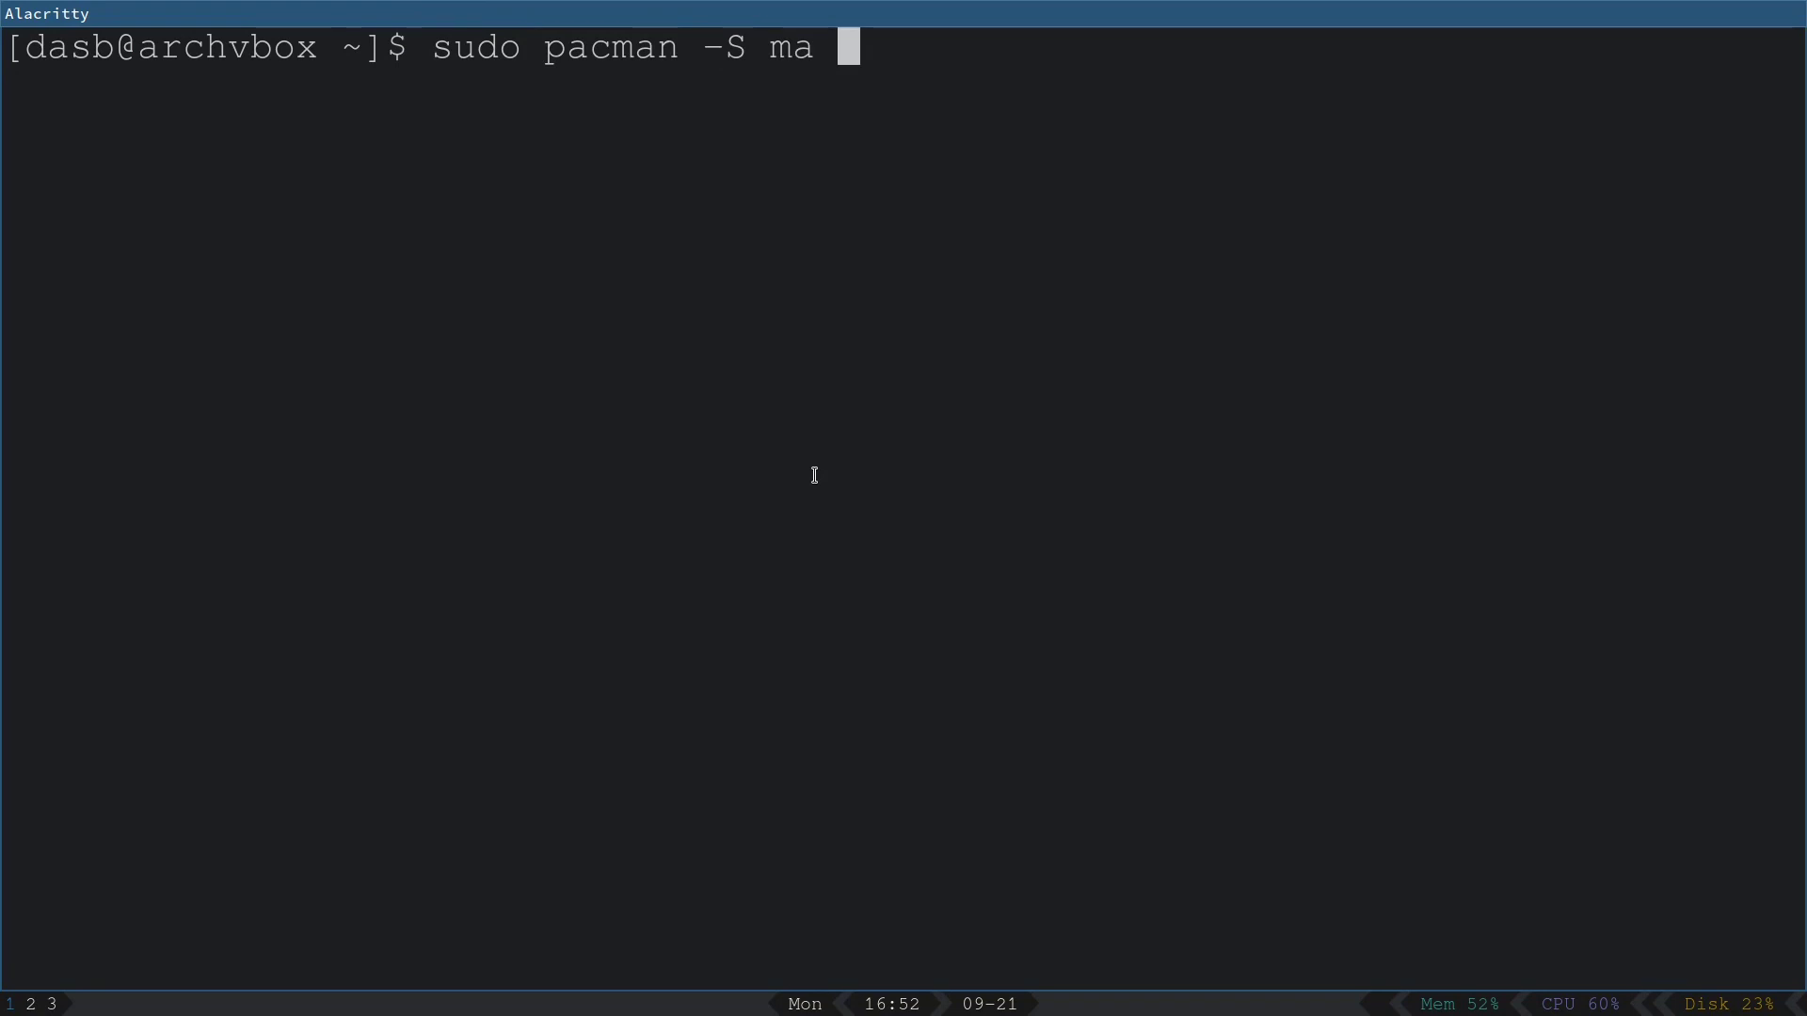
pyautogui.write('n man-db')
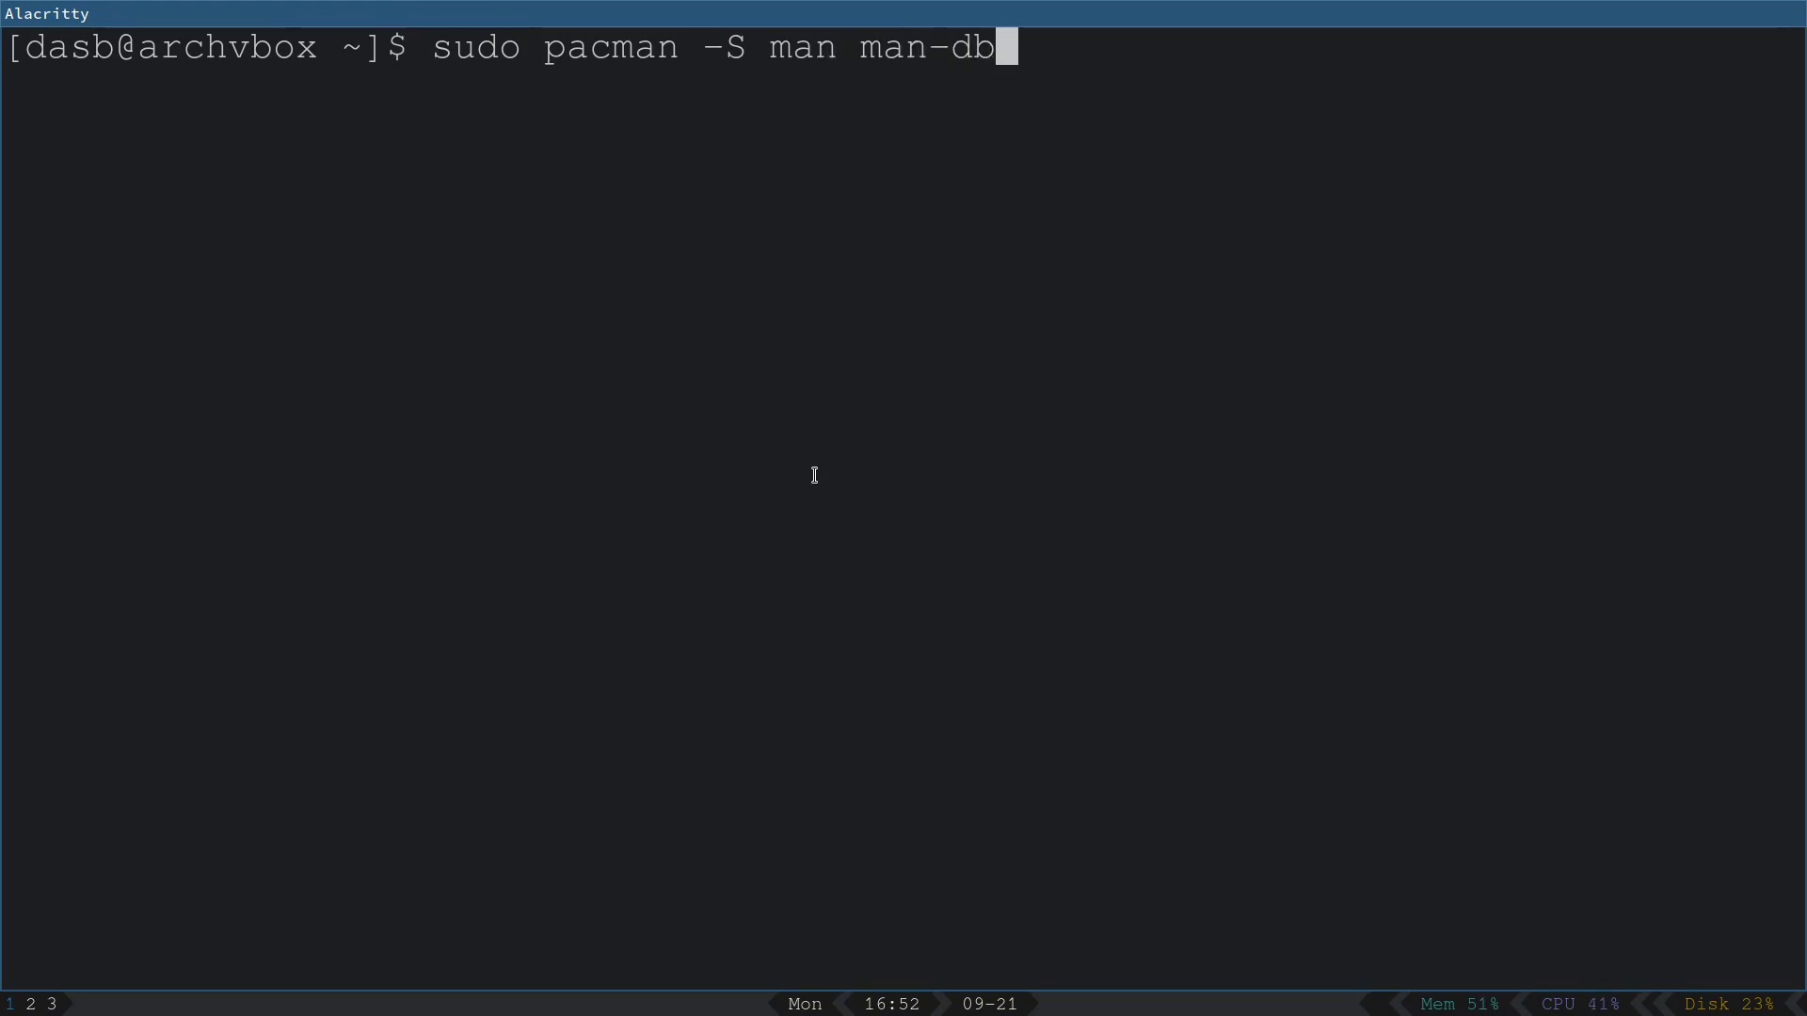
pyautogui.press('Return')
pyautogui.write('y')
pyautogui.press('Return')
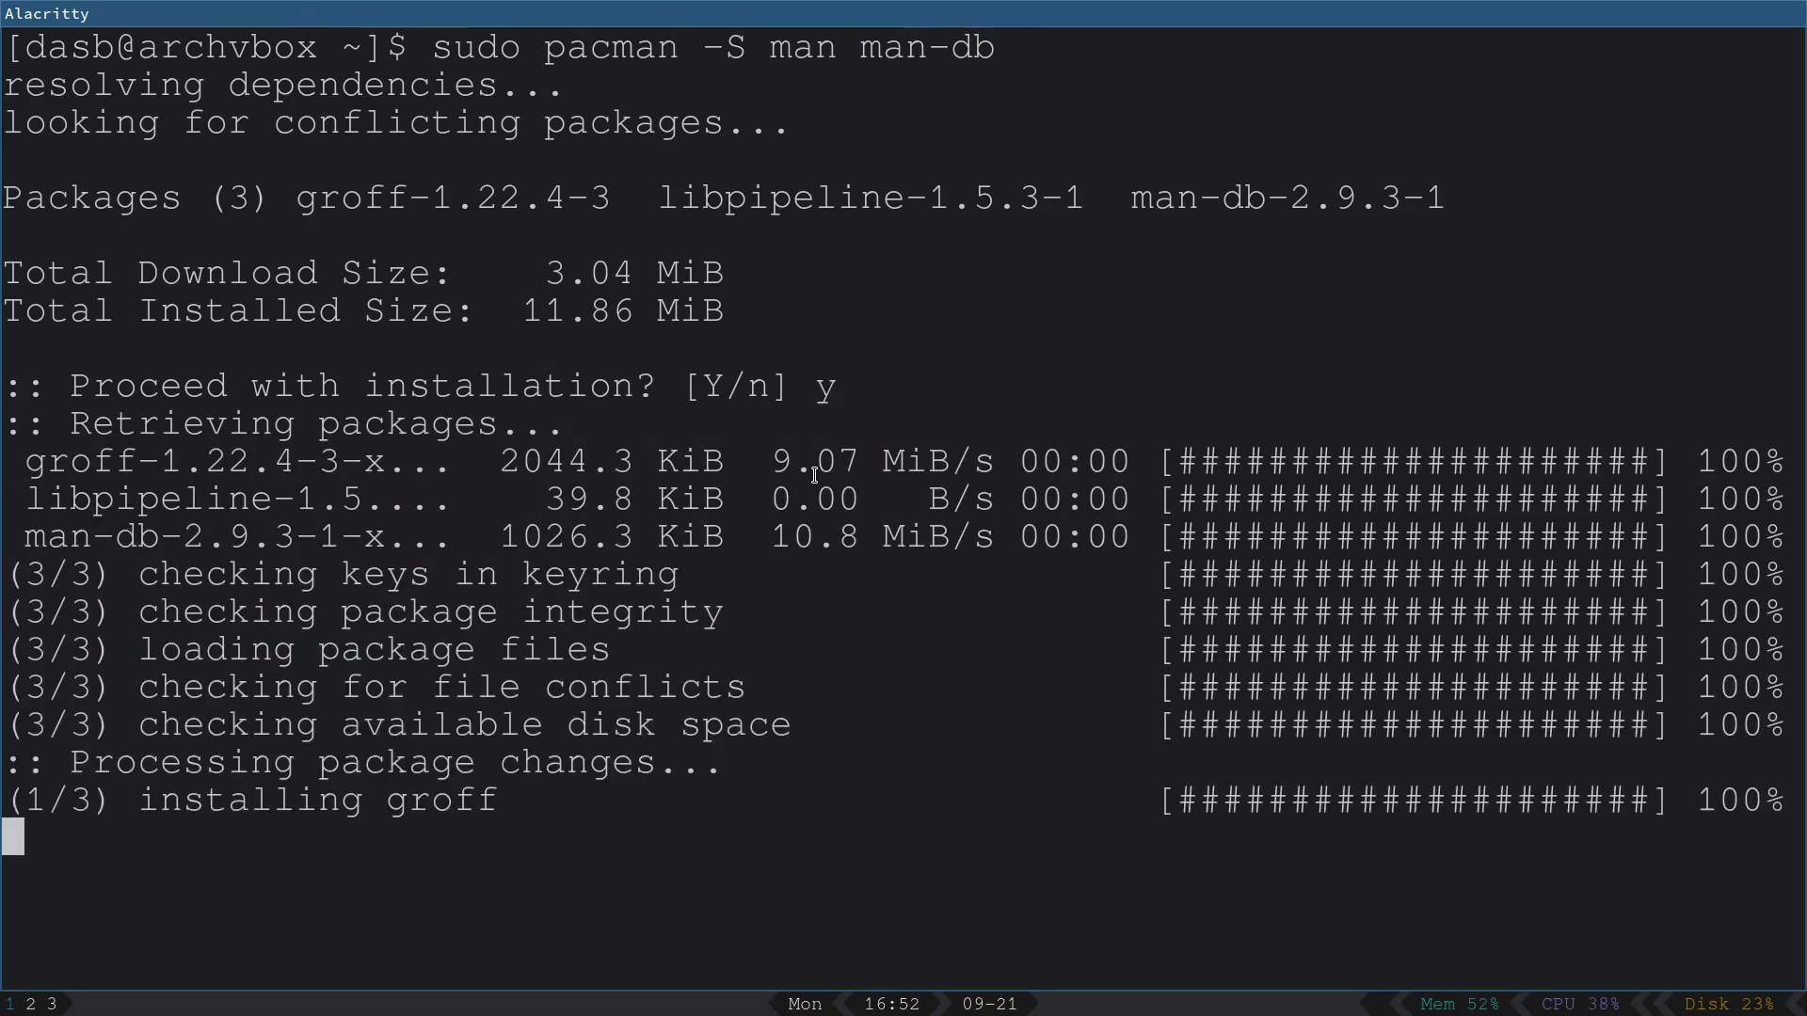
# Step: Clear the terminal and read the sway, sway-bar and swaymsg man pages
pyautogui.hotkey('ctrl', 'l')
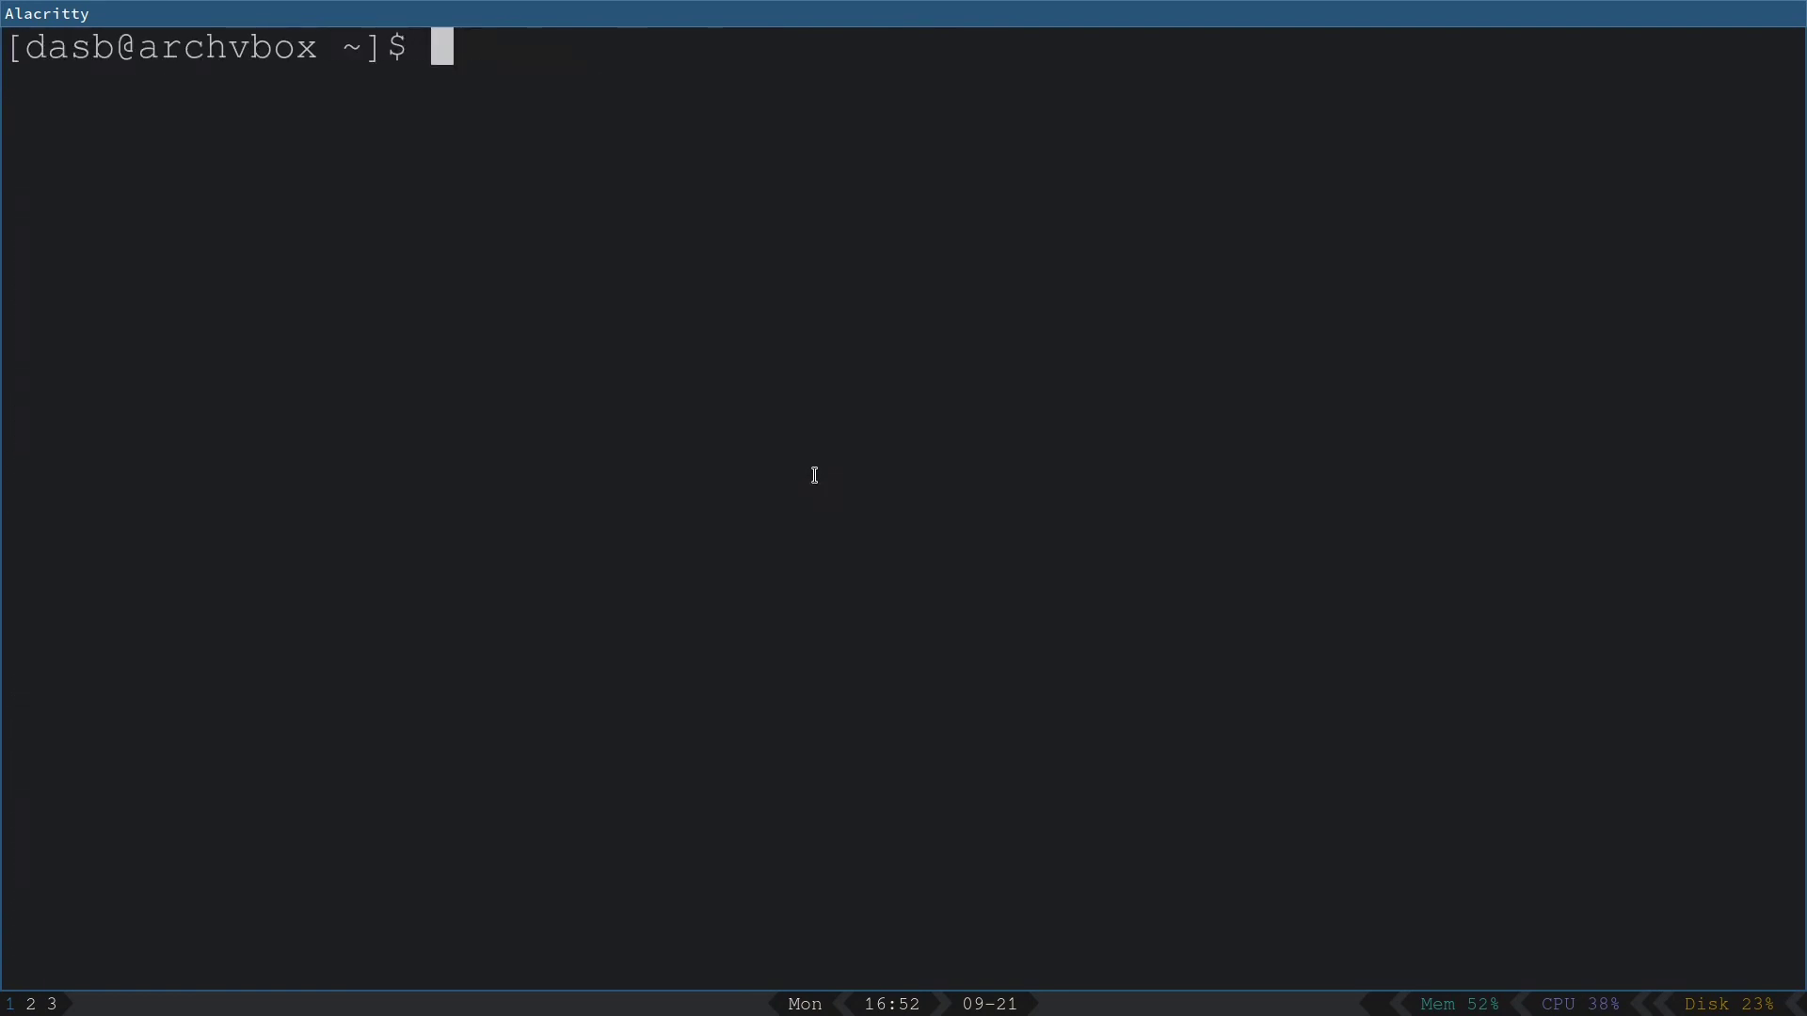
pyautogui.write('man sway')
pyautogui.press('Return')
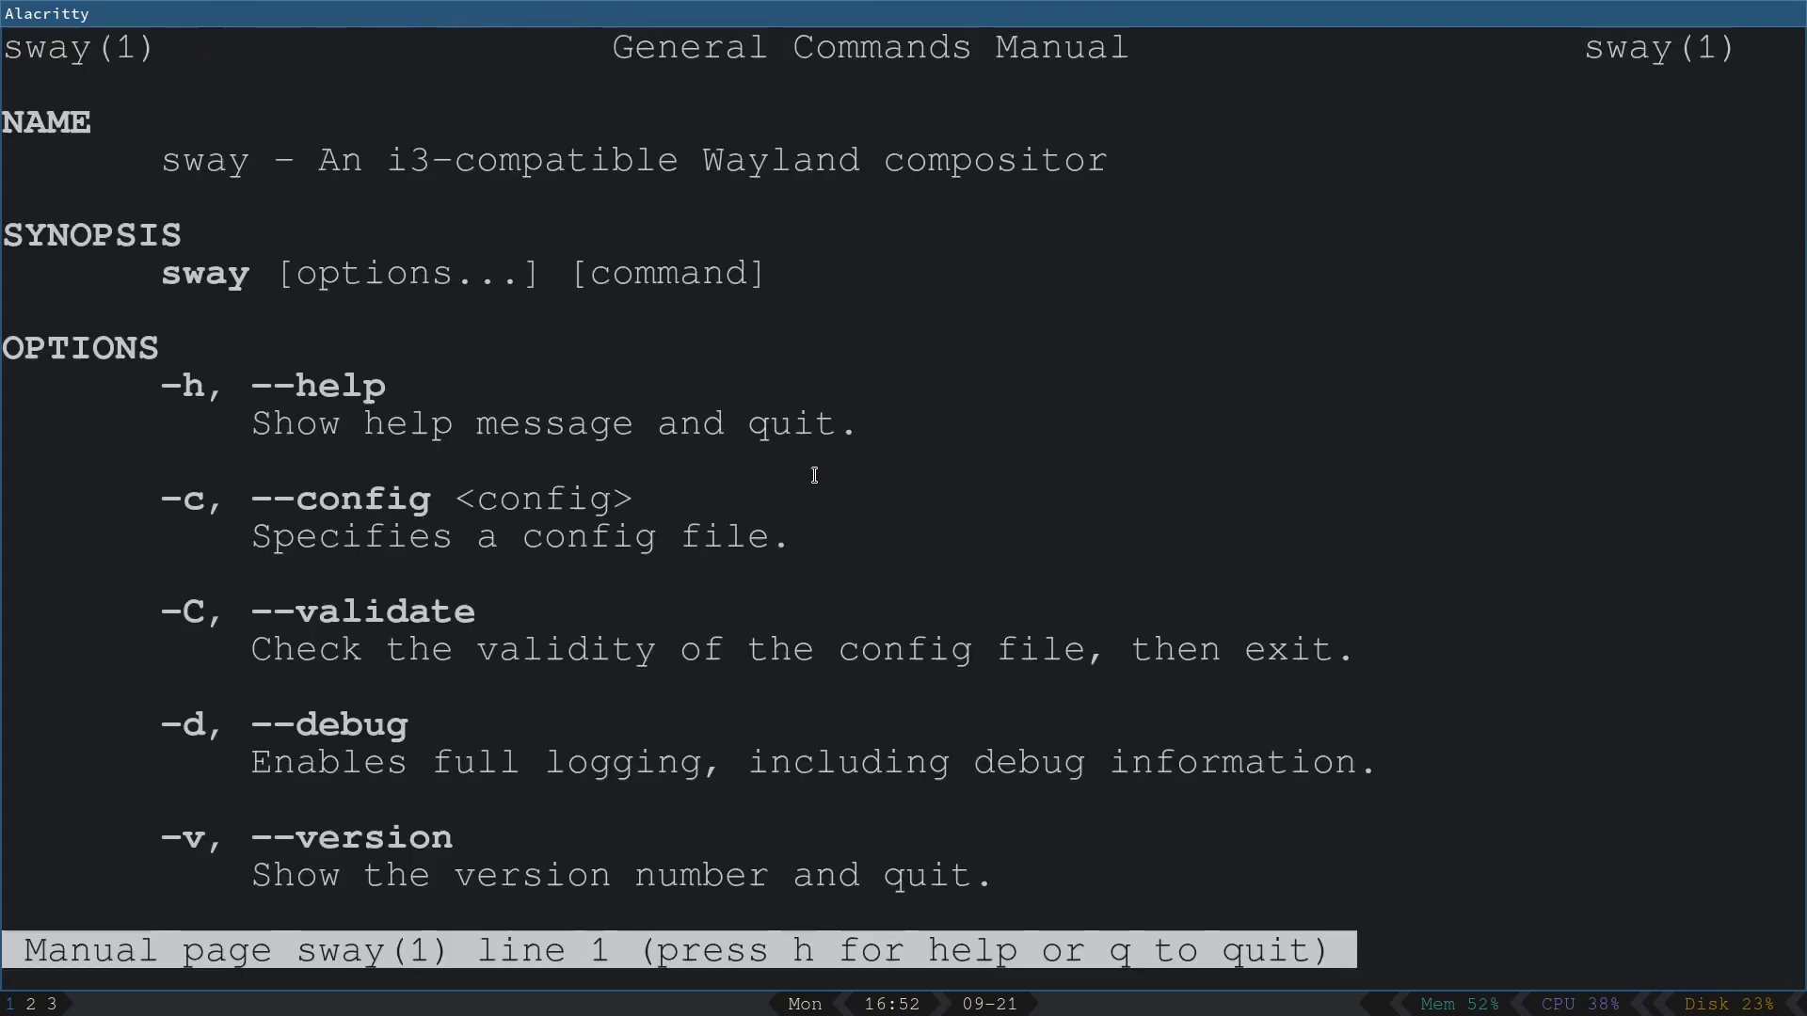
pyautogui.write('qman sway-bar')
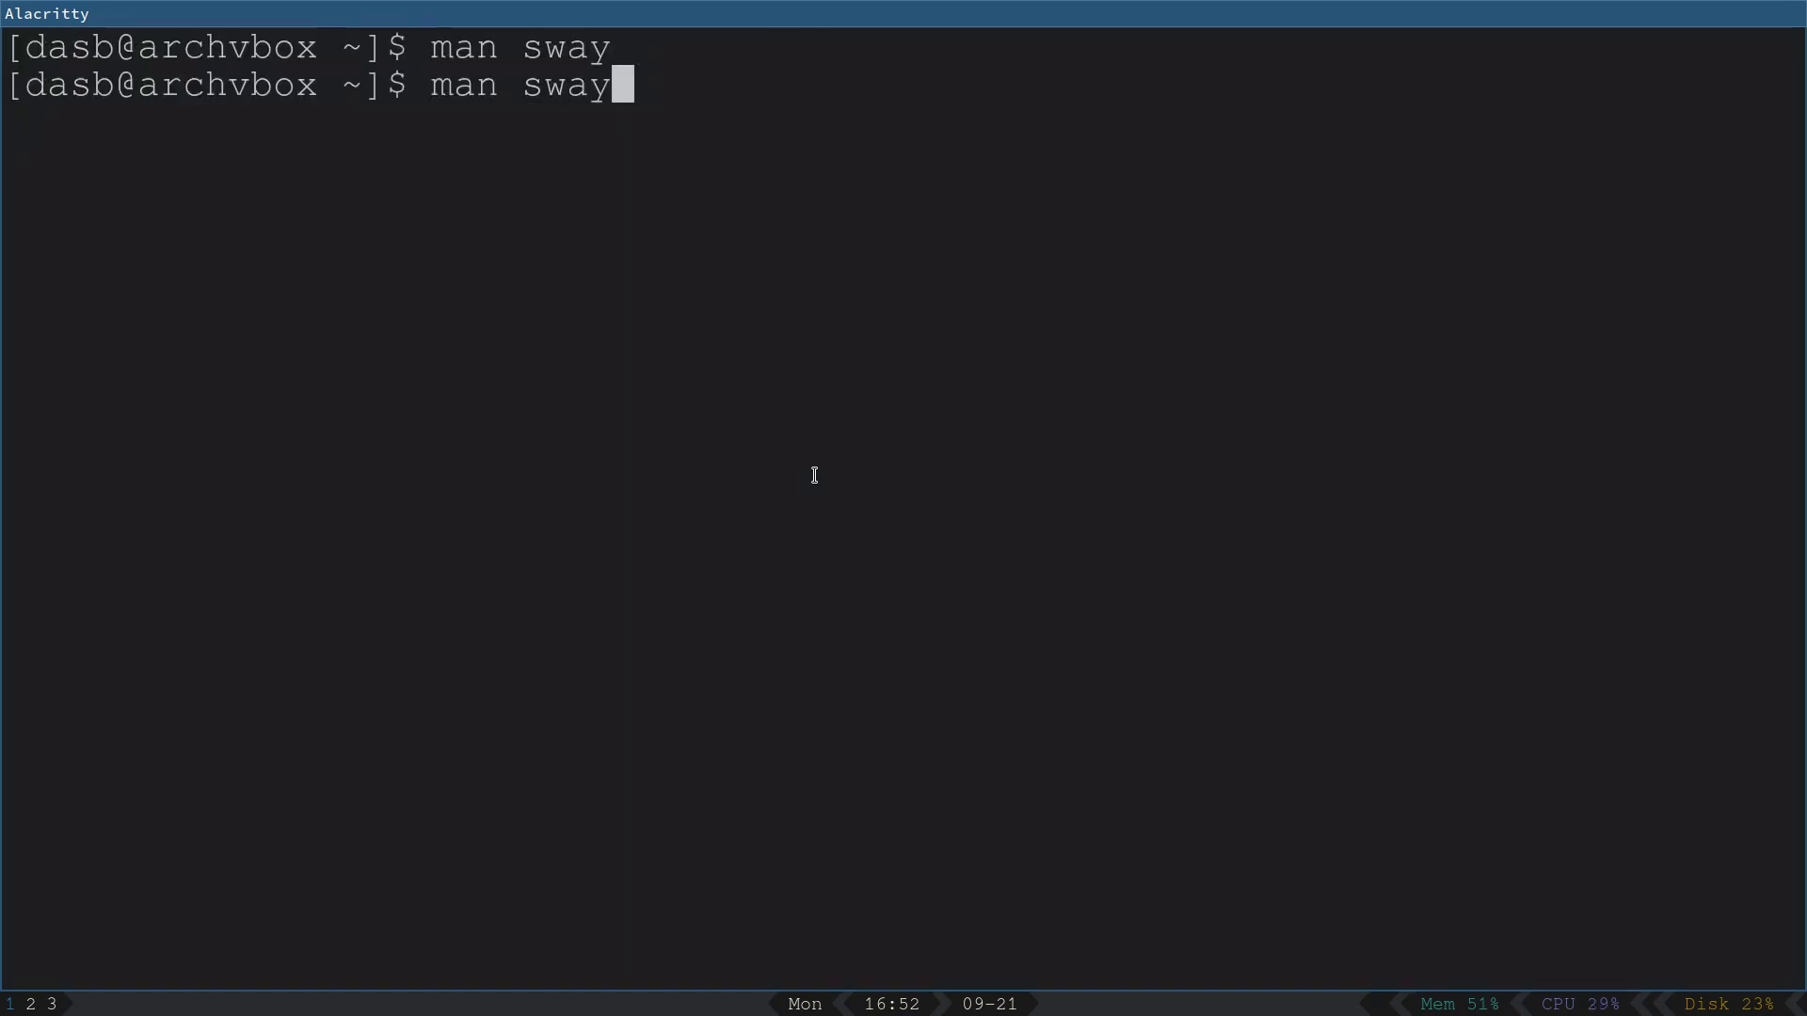
pyautogui.press('Return')
pyautogui.write('qman swaymsg')
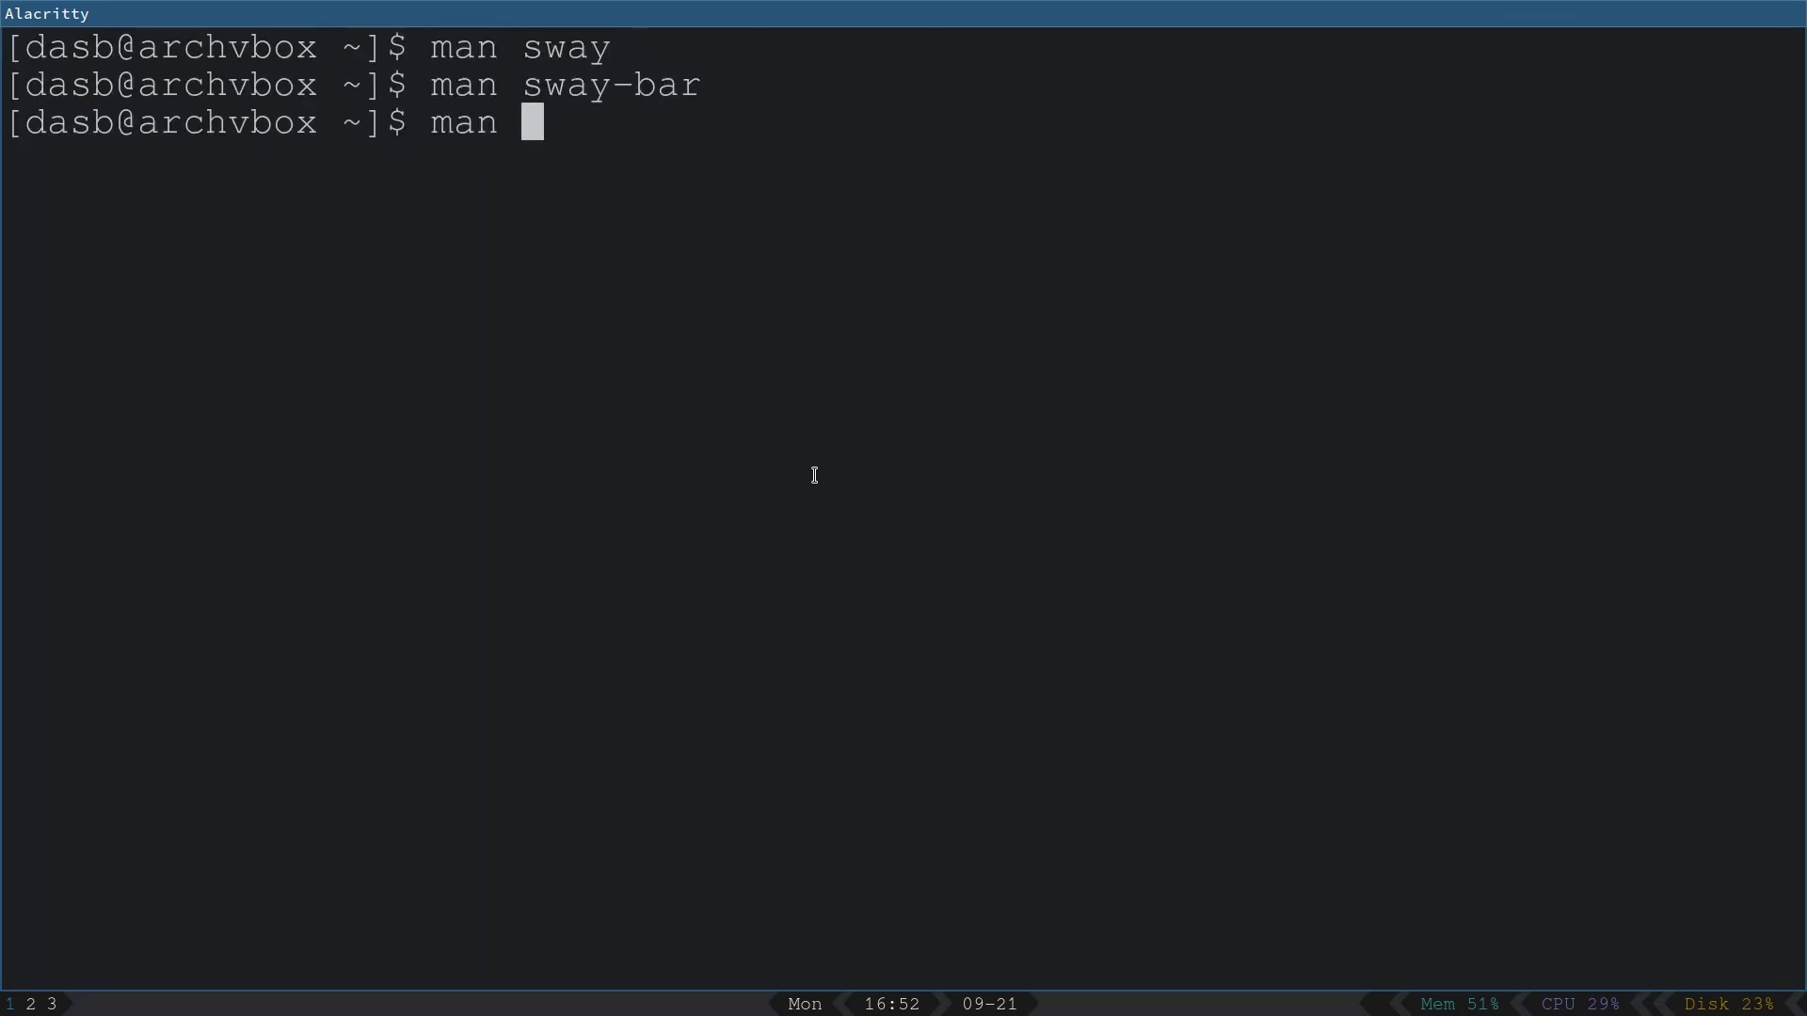
pyautogui.press('Return')
# Step: Read the sway-input and sway-output man pages, then clear the terminal and return to workspace 3
pyautogui.write('q')
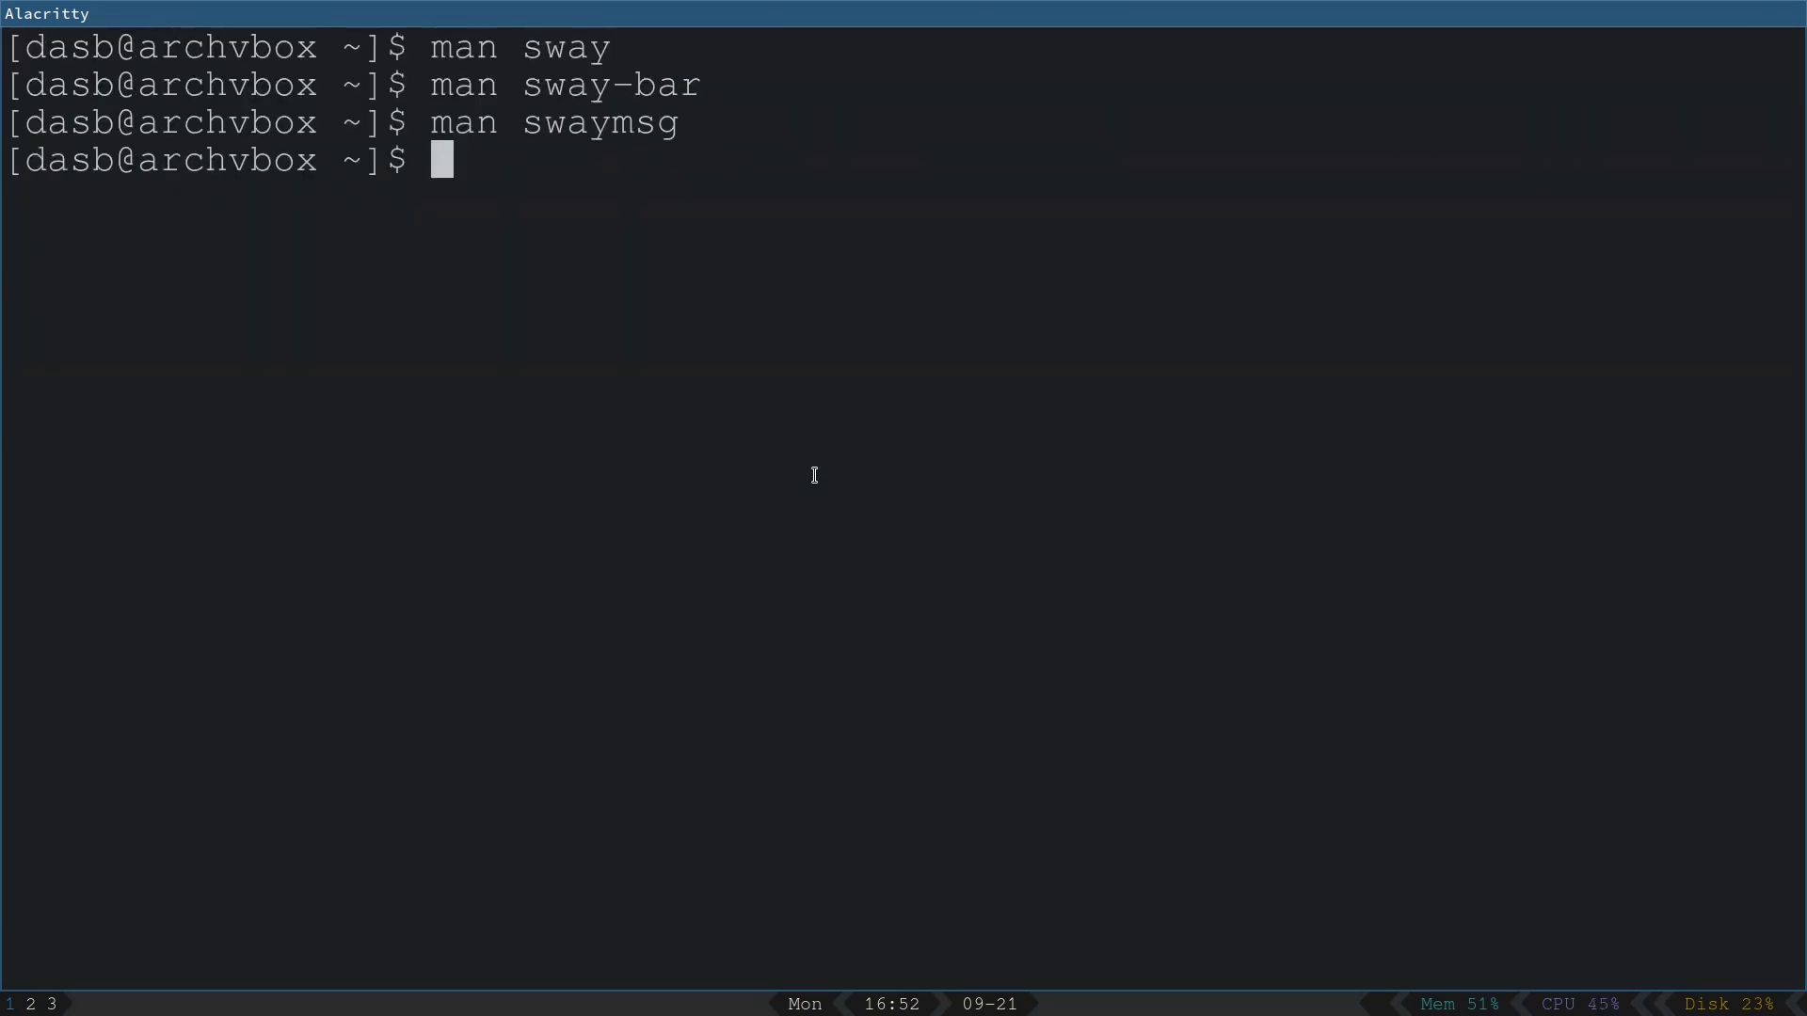
pyautogui.write('man sway-inpu')
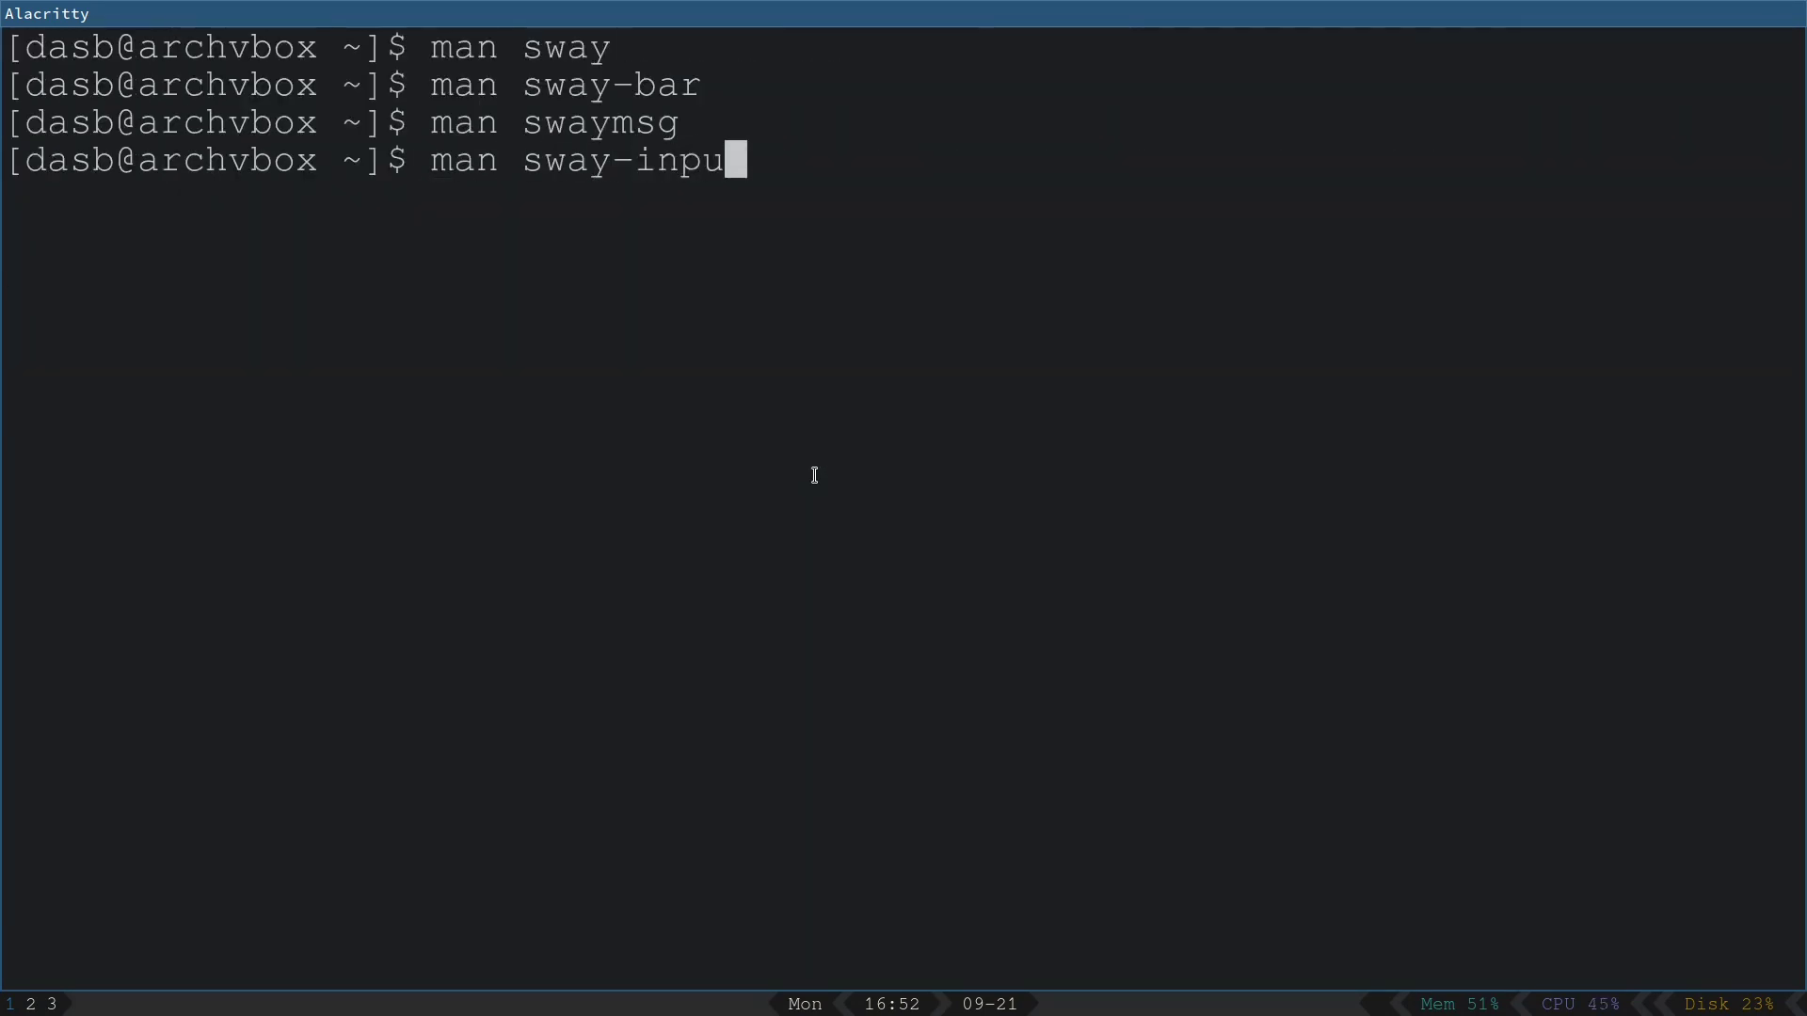
pyautogui.write('t')
pyautogui.press('Return')
pyautogui.write('qman swa')
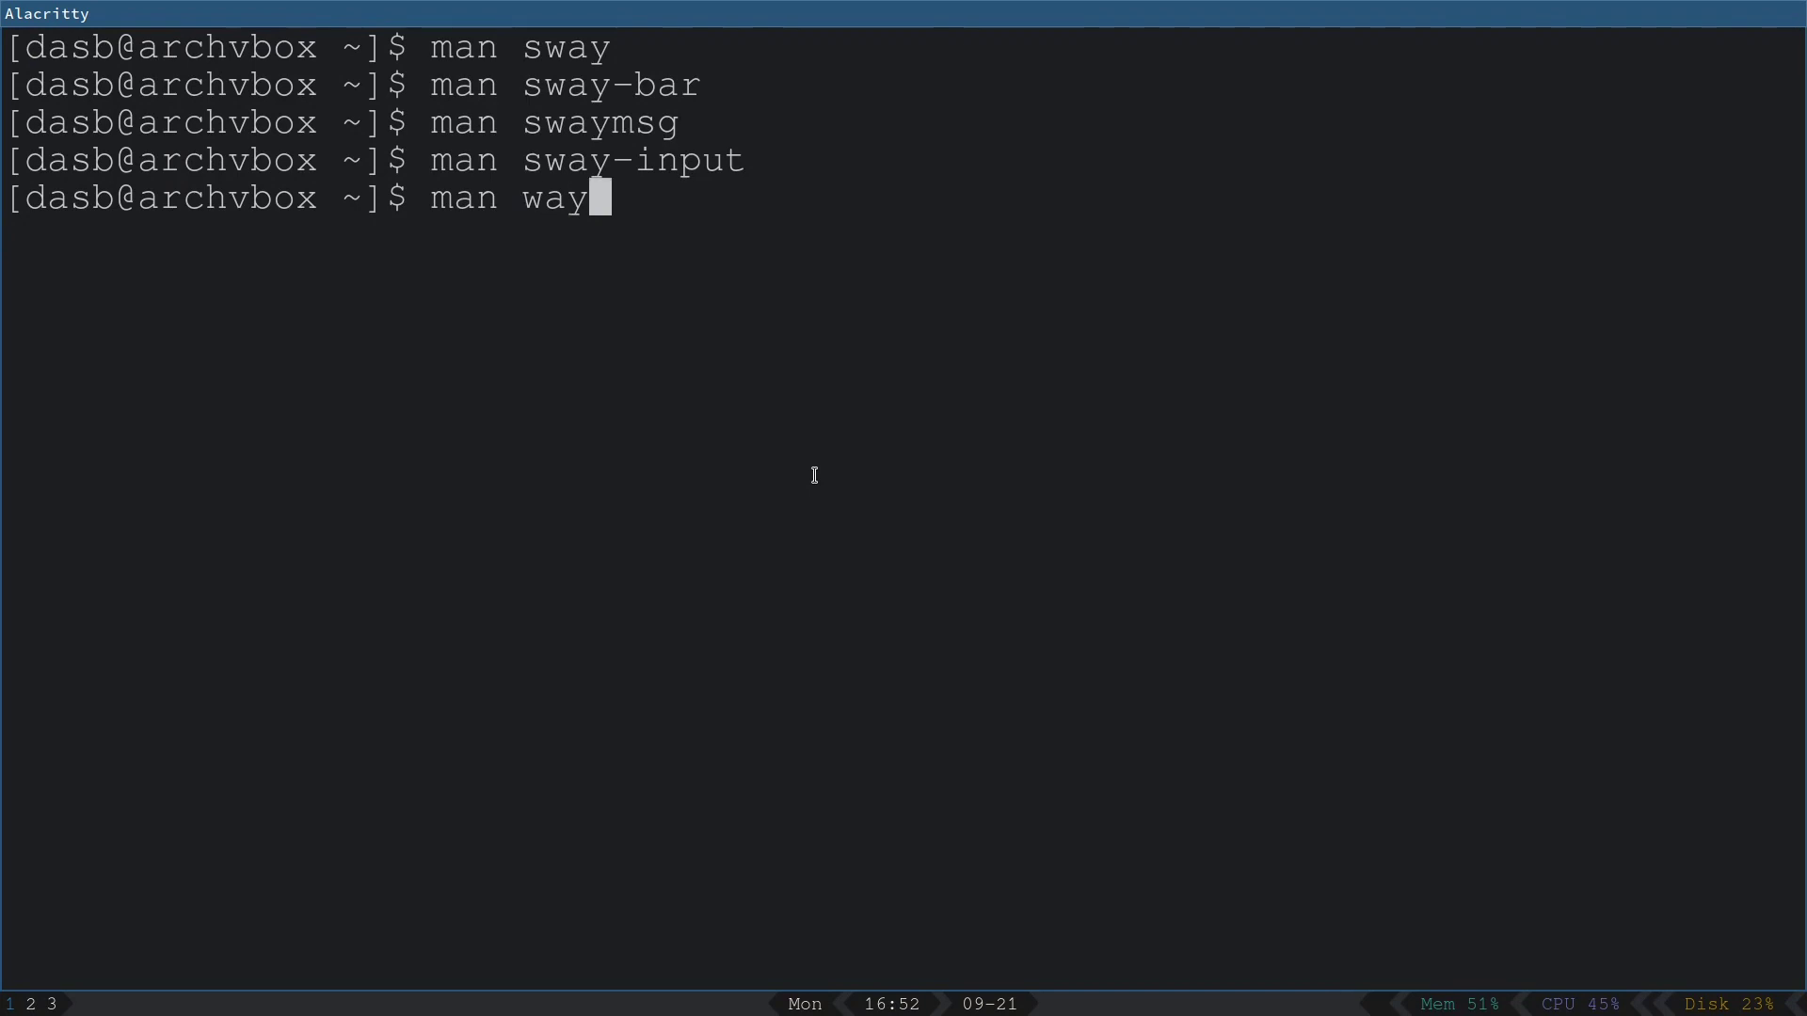
pyautogui.press('BackSpace')
pyautogui.press('BackSpace')
pyautogui.press('BackSpace')
pyautogui.write('sway-outp')
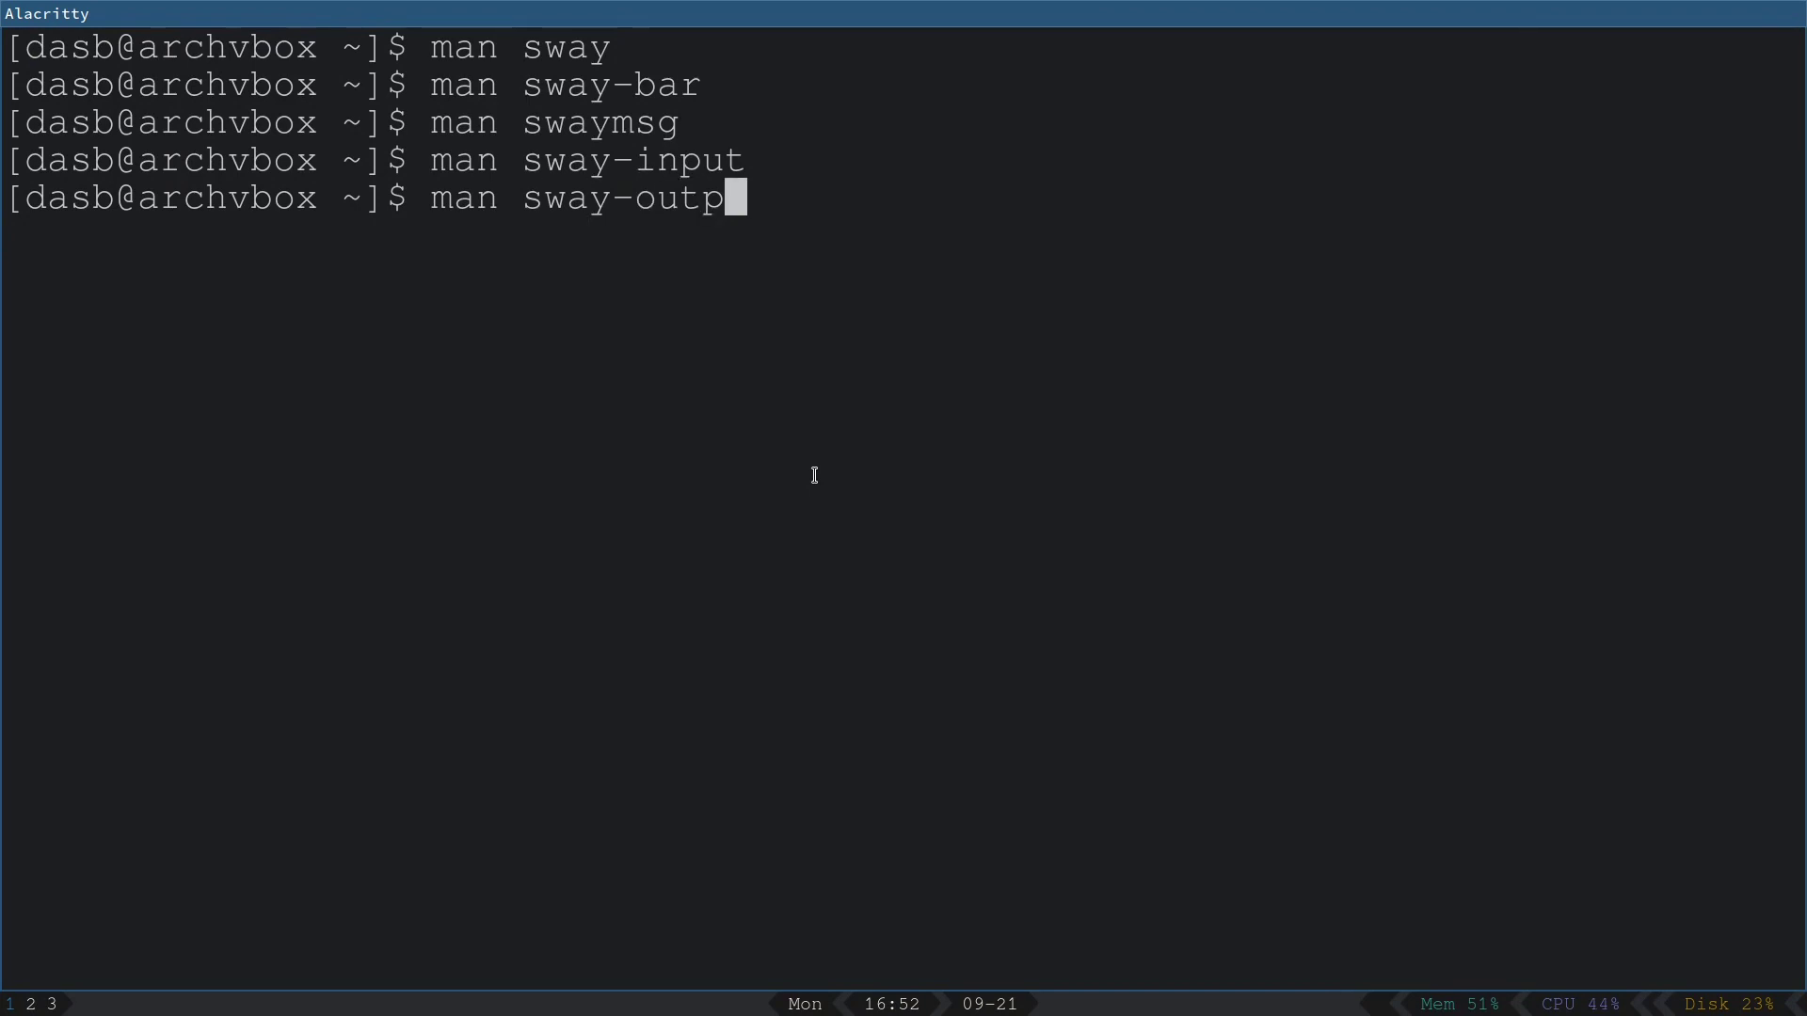
pyautogui.write('ut')
pyautogui.press('Return')
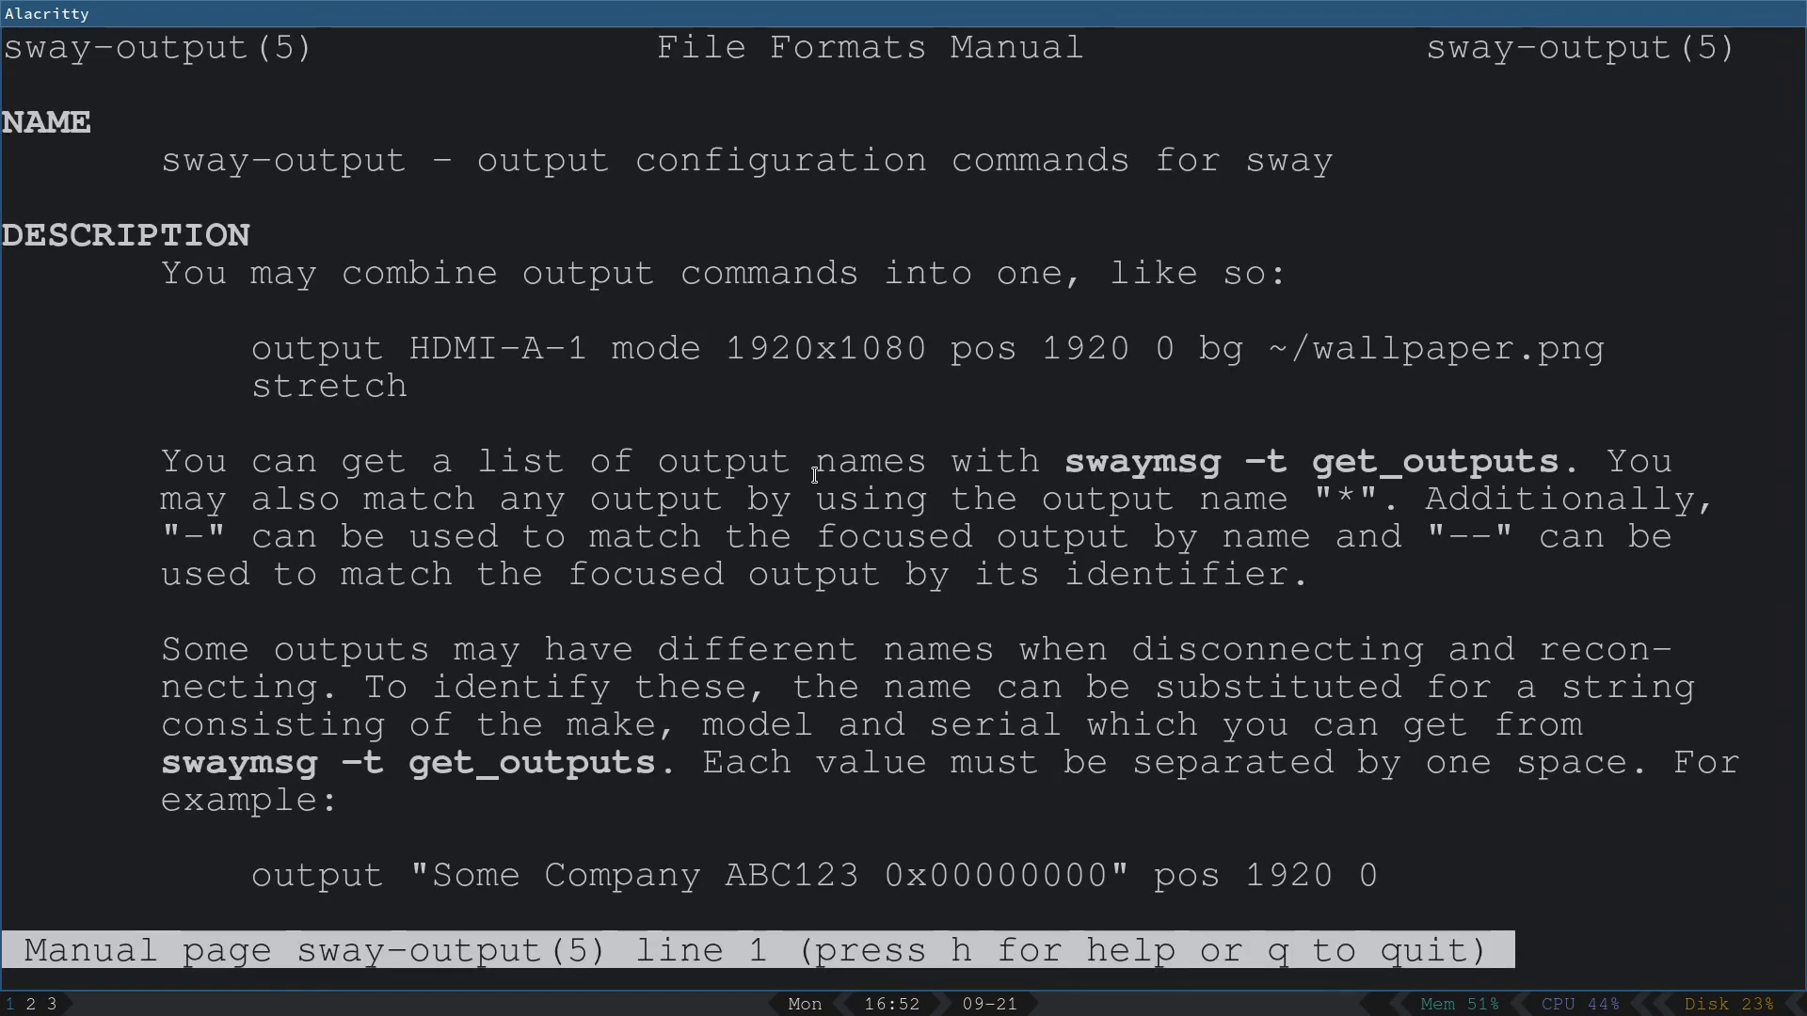
pyautogui.press('Down')
pyautogui.press('Down')
pyautogui.press('q')
pyautogui.hotkey('ctrl', 'l')
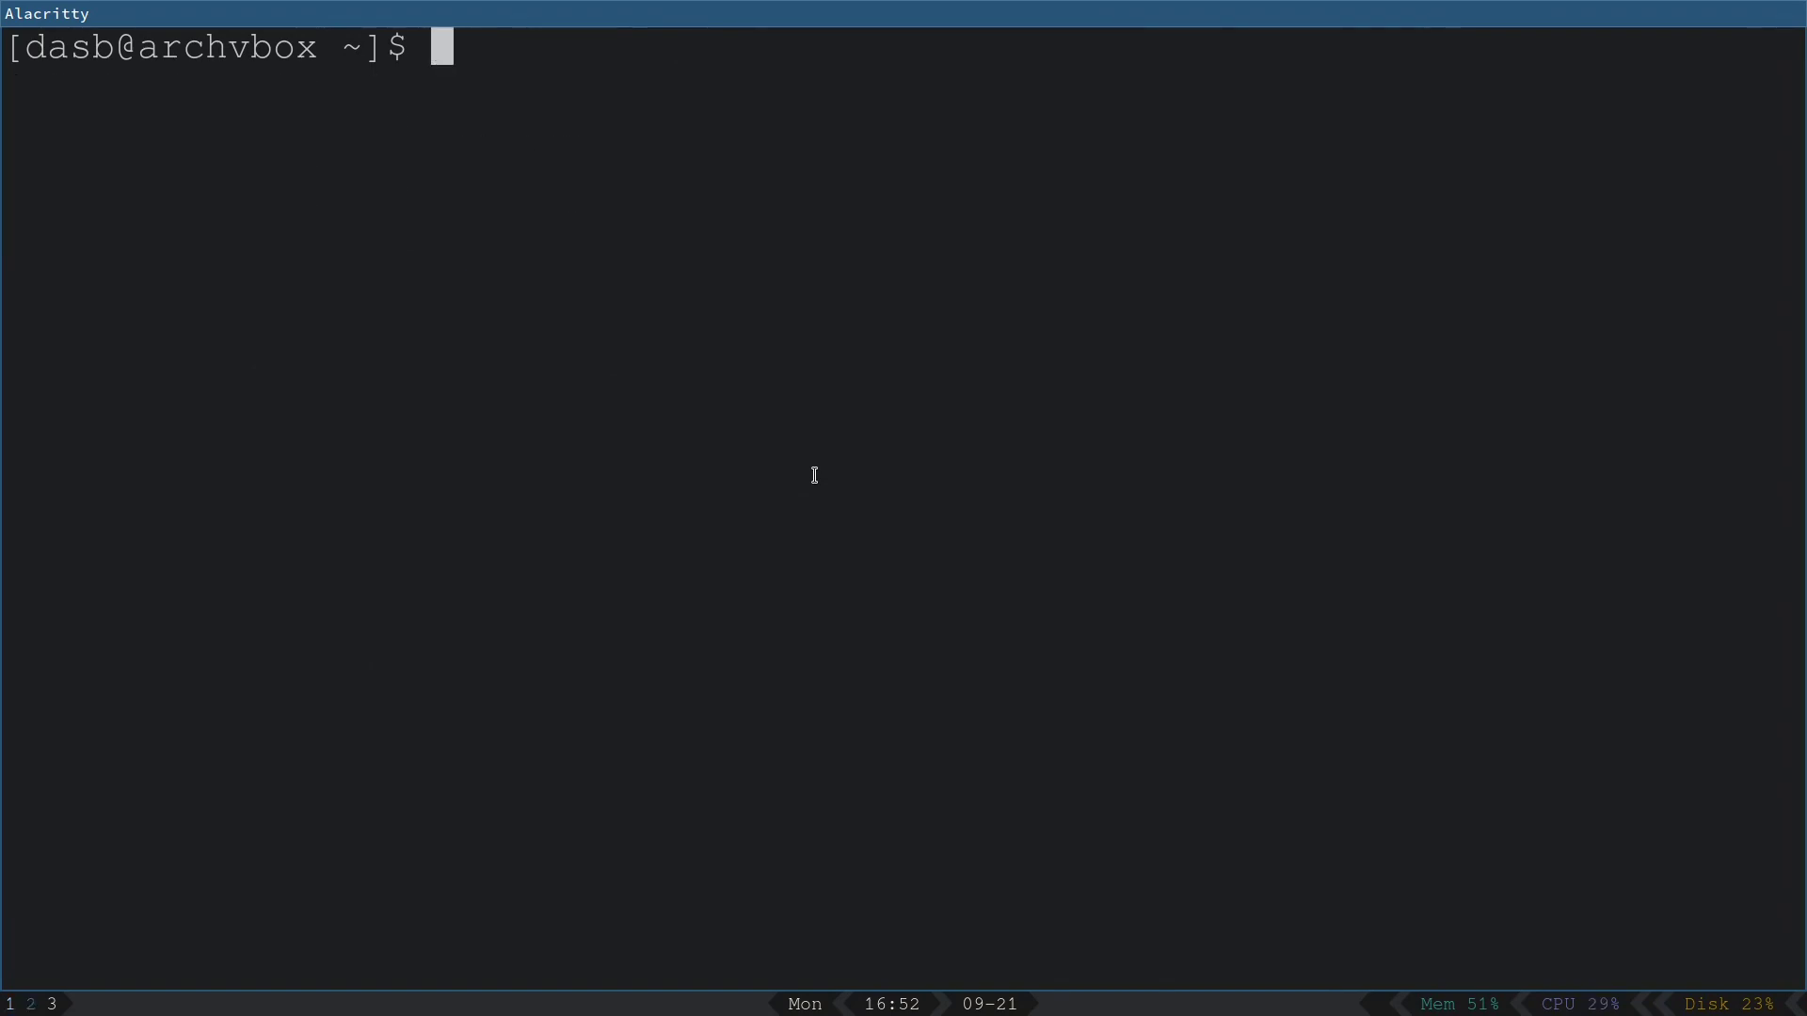
pyautogui.press('super+3')
# Step: Switch to the GitHub sway wiki tab and highlight the xkb_layout through xkb_rules options under Keyboard layout
pyautogui.click(132, 43)
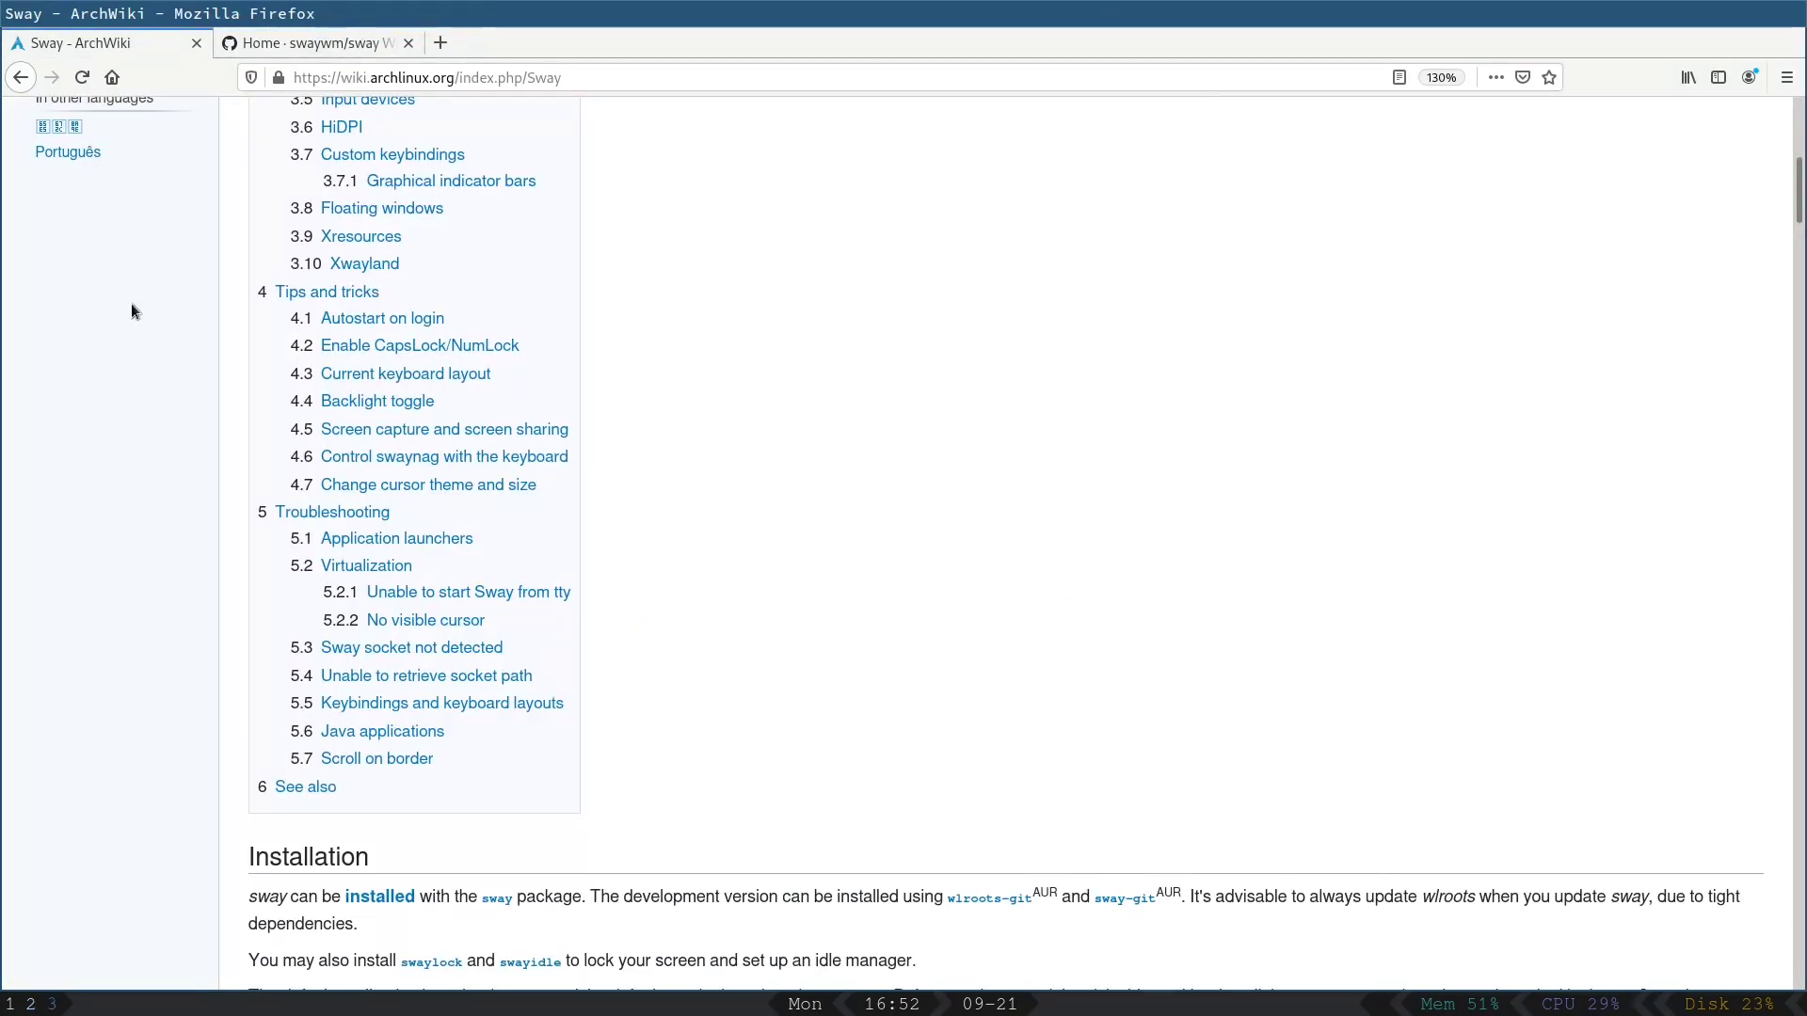
pyautogui.press('super+1')
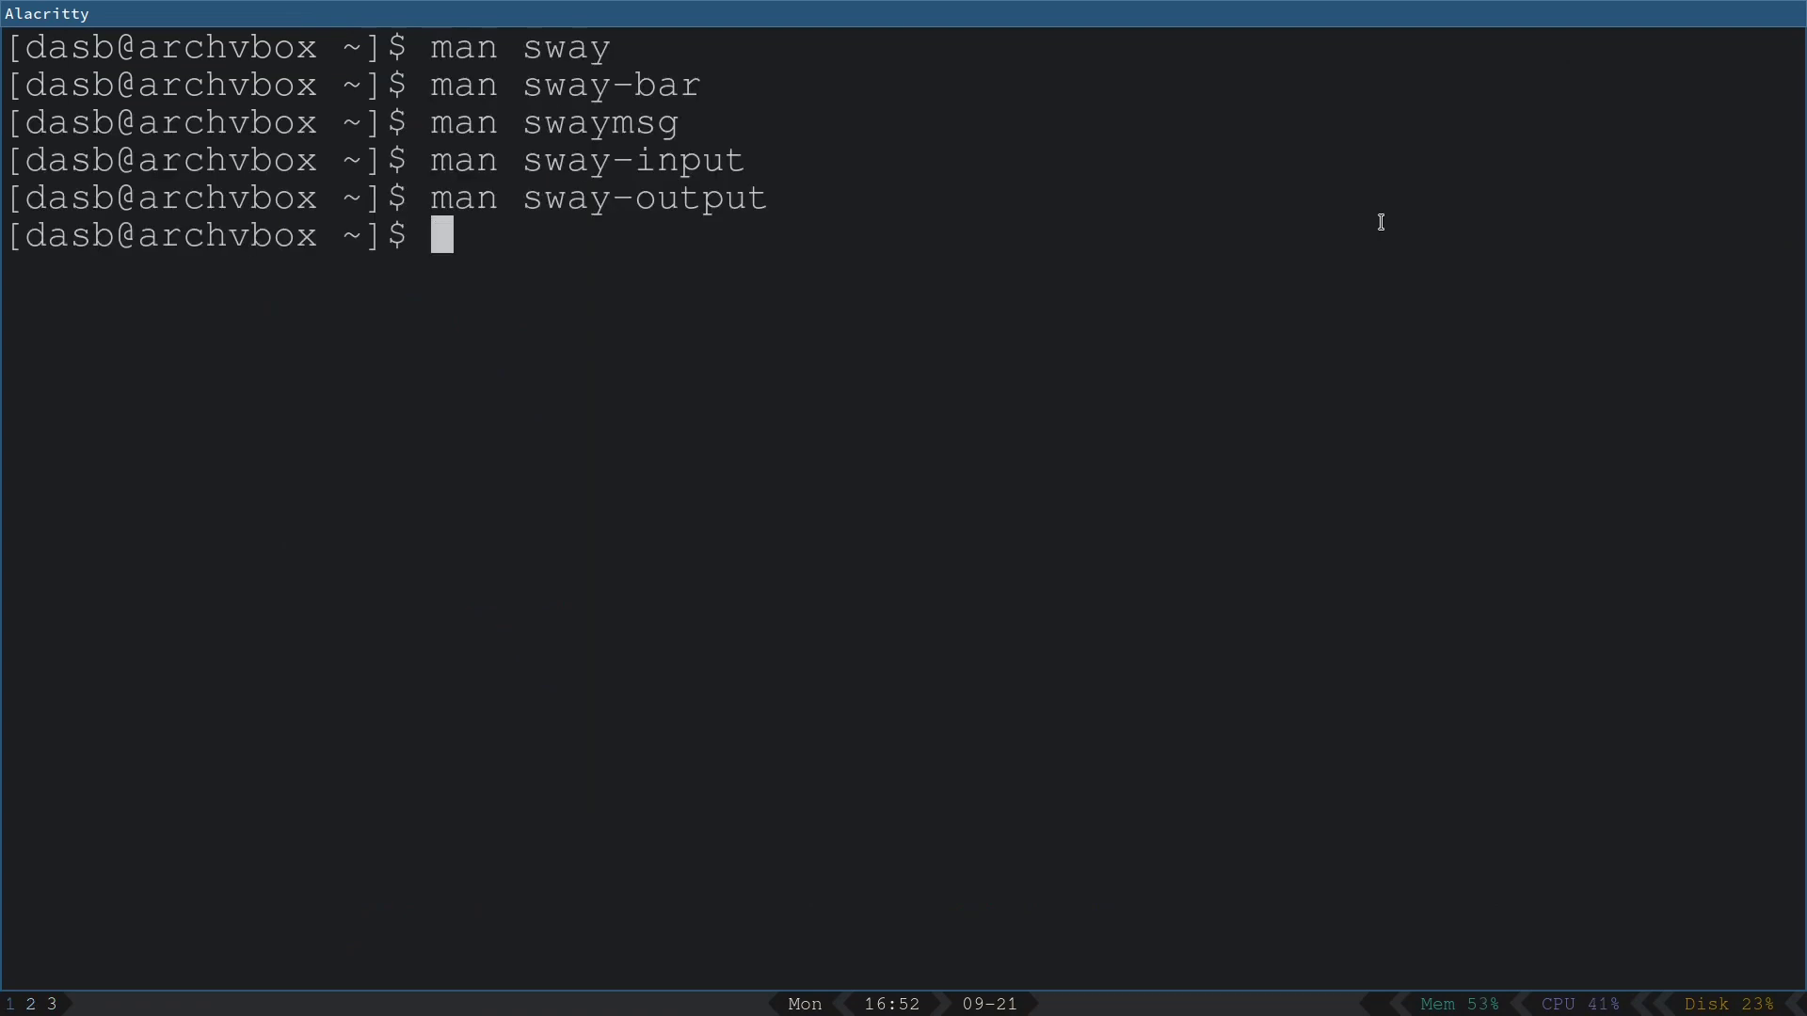
pyautogui.press('super+3')
pyautogui.hotkey('ctrl', 'Tab')
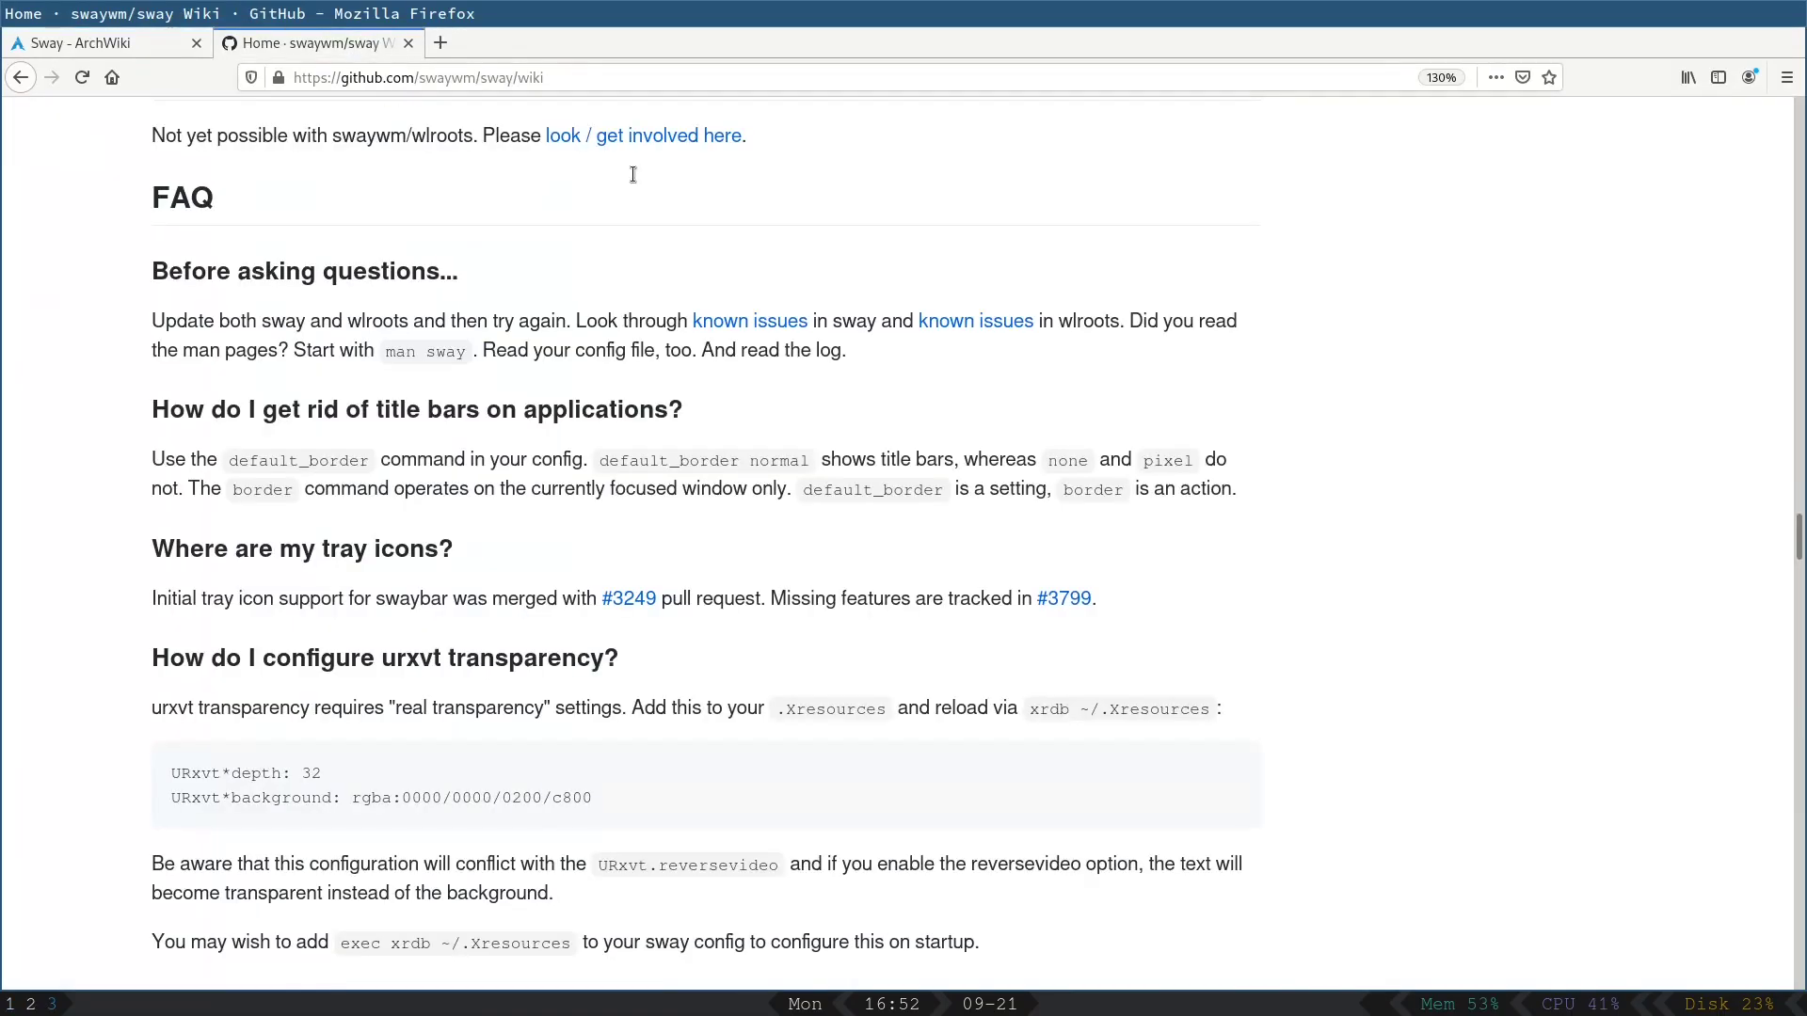
pyautogui.scroll(15, 1048, 506)
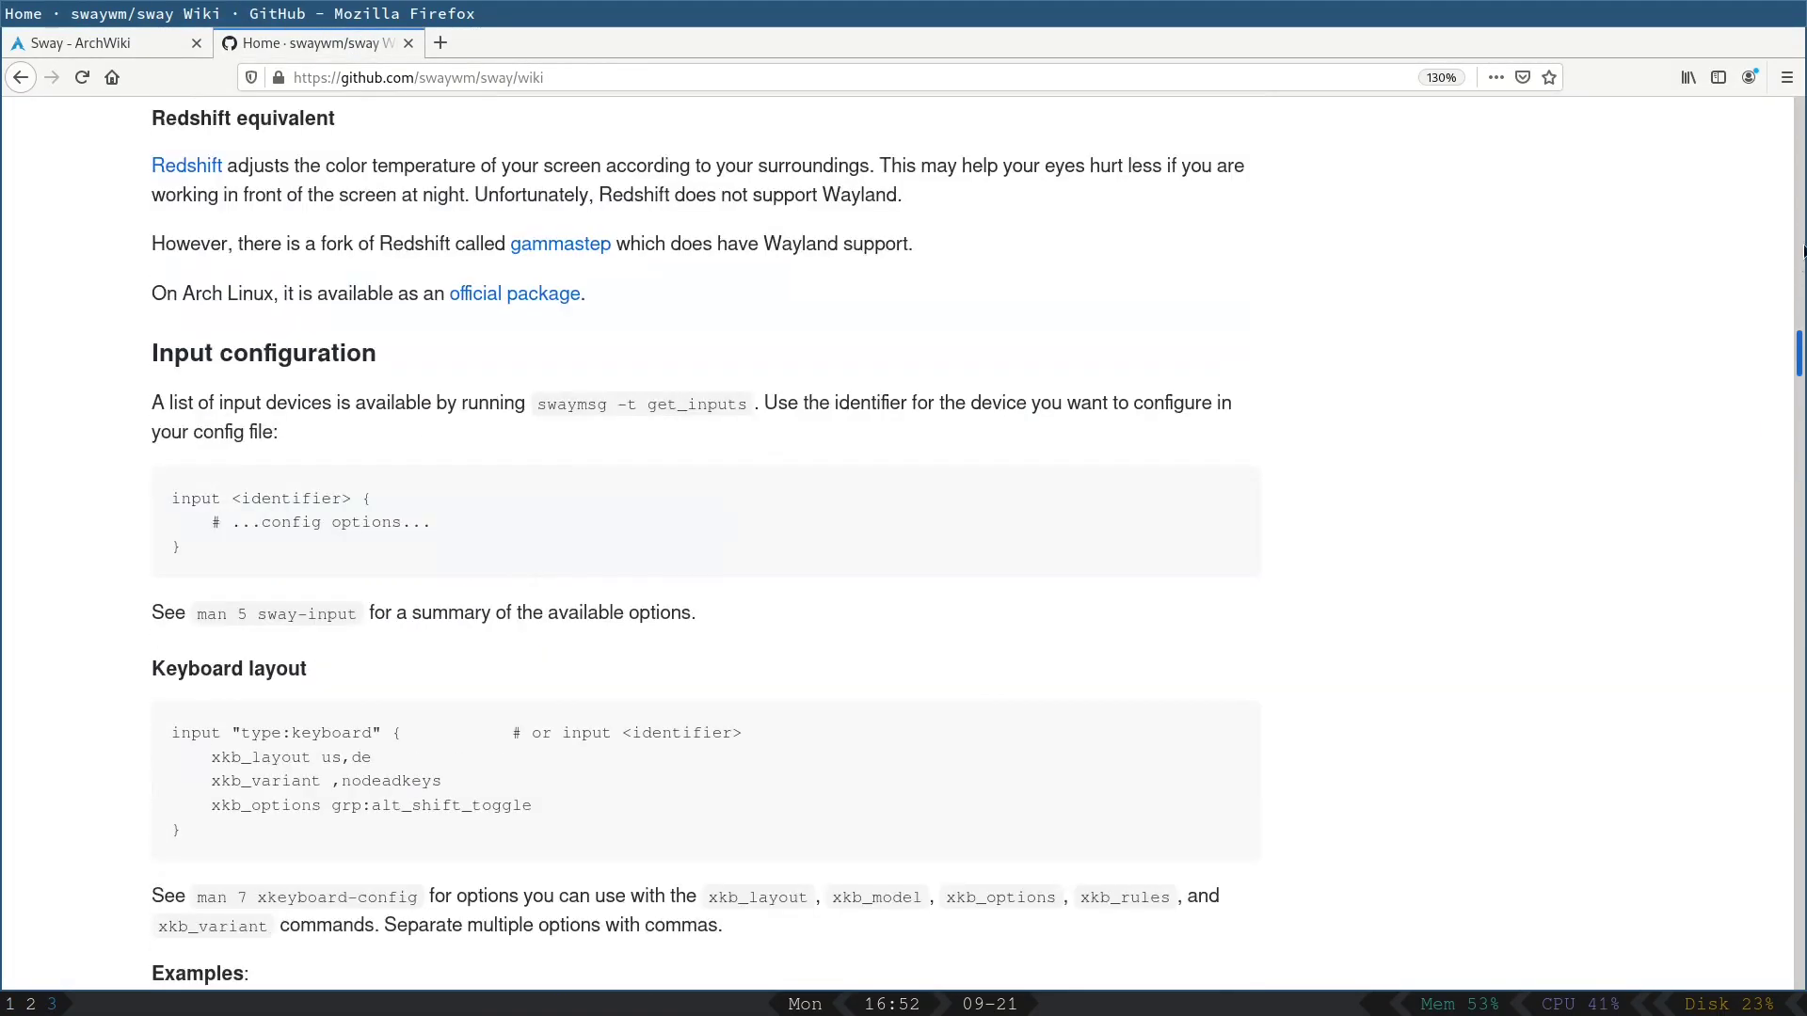
pyautogui.scroll(5, 1561, 430)
pyautogui.scroll(-20, 1560, 430)
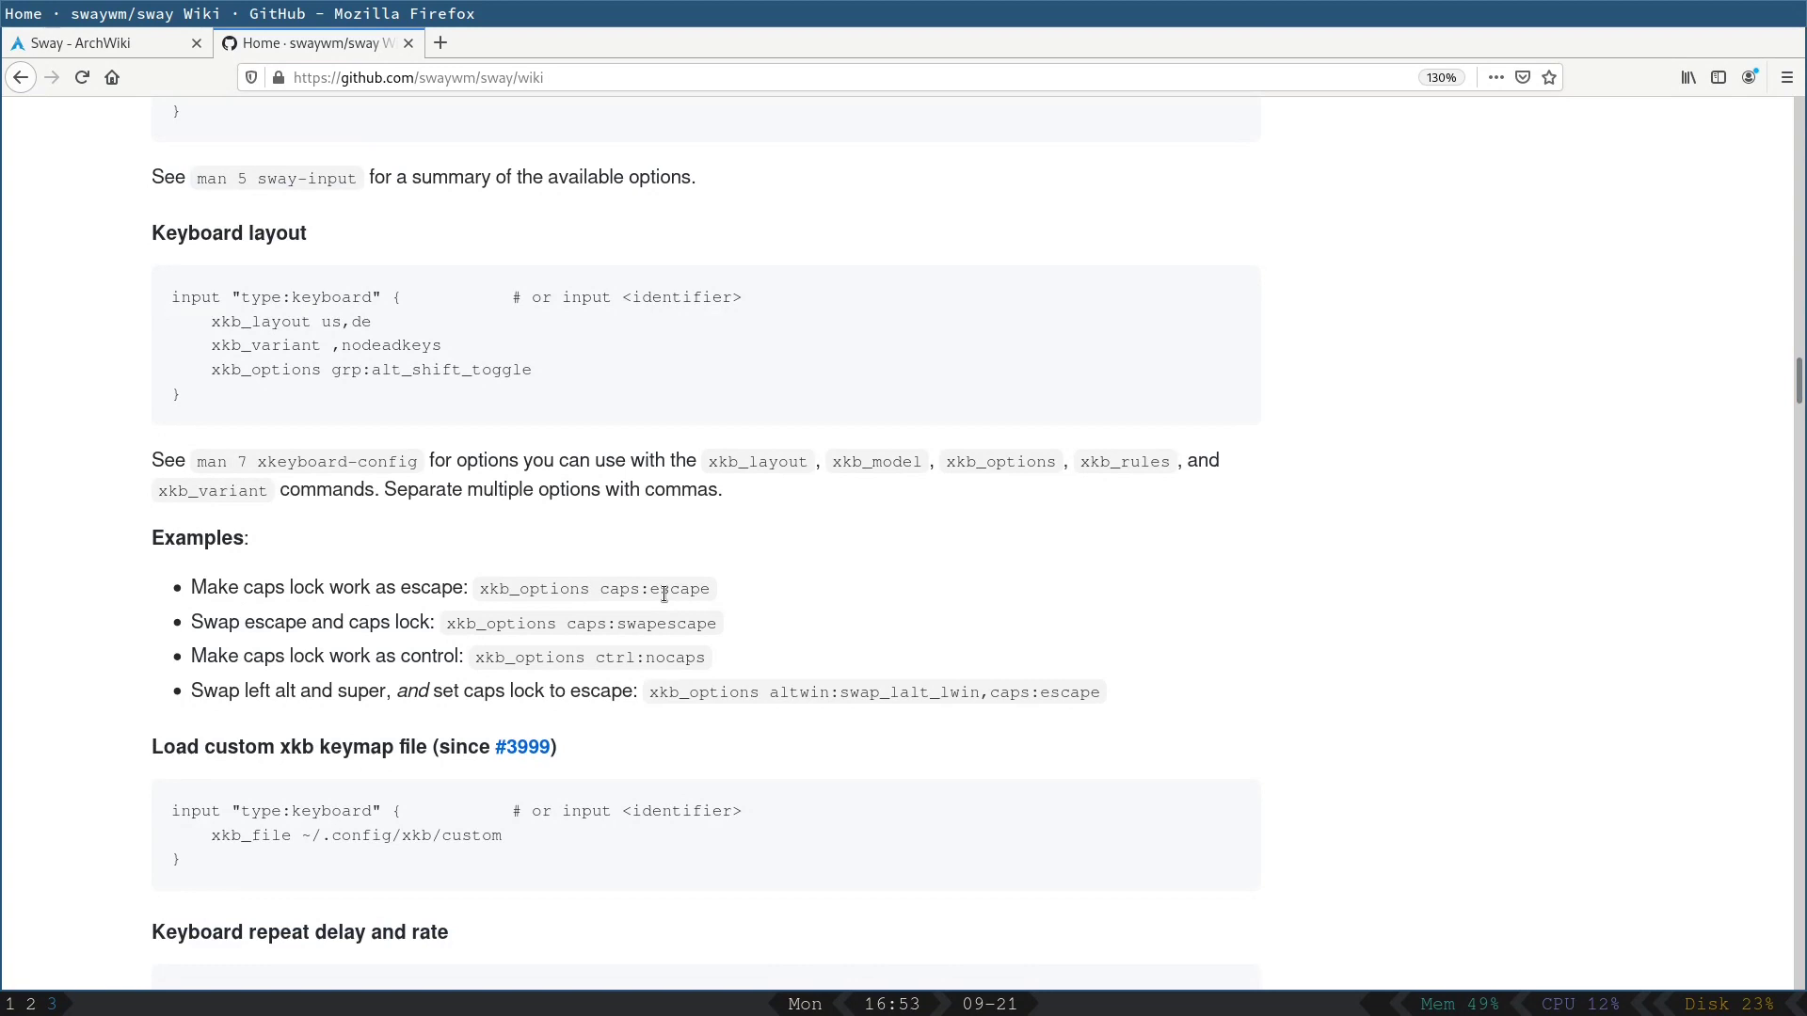
pyautogui.moveTo(709, 462); pyautogui.dragTo(1015, 473)
pyautogui.moveTo(1178, 465); pyautogui.dragTo(1130, 476)
pyautogui.click(1130, 475)
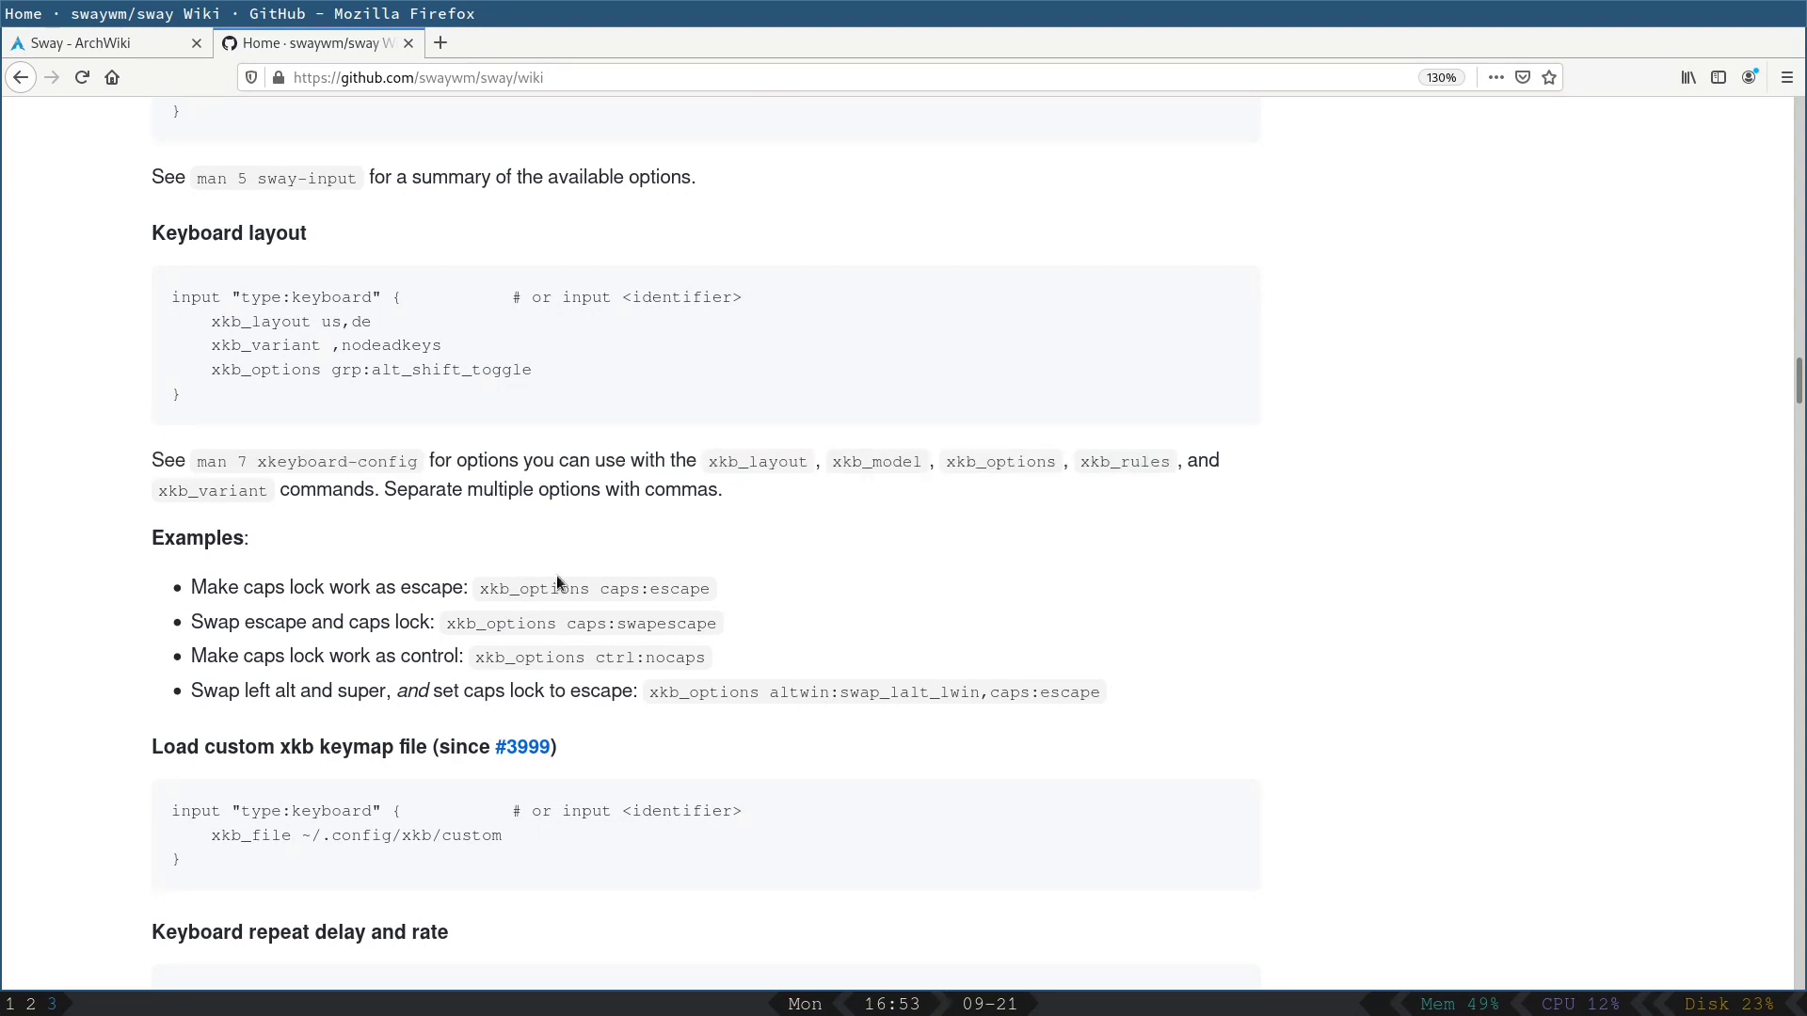